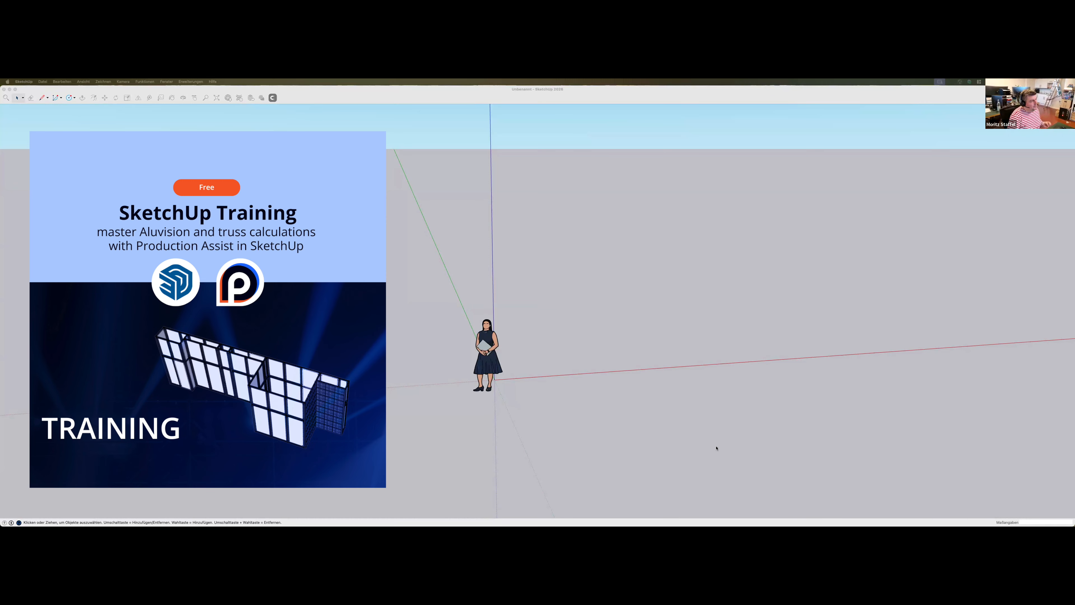
Switch to the browser and download the SketchUp version of Production Assist 1.14.0 for macOS from the Production Assist website
left_click(668, 380)
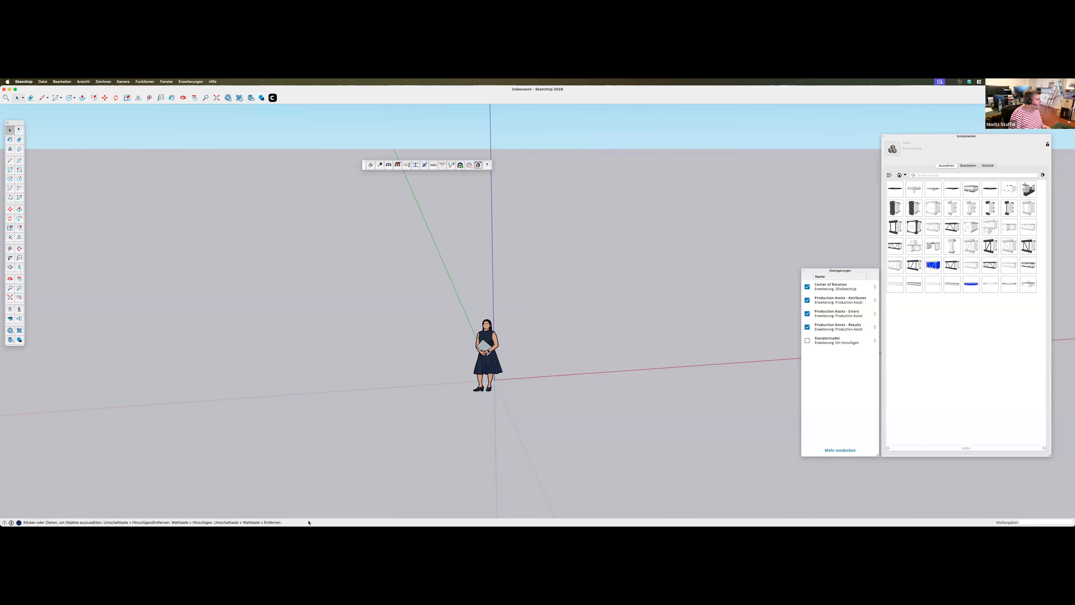
left_click(287, 513)
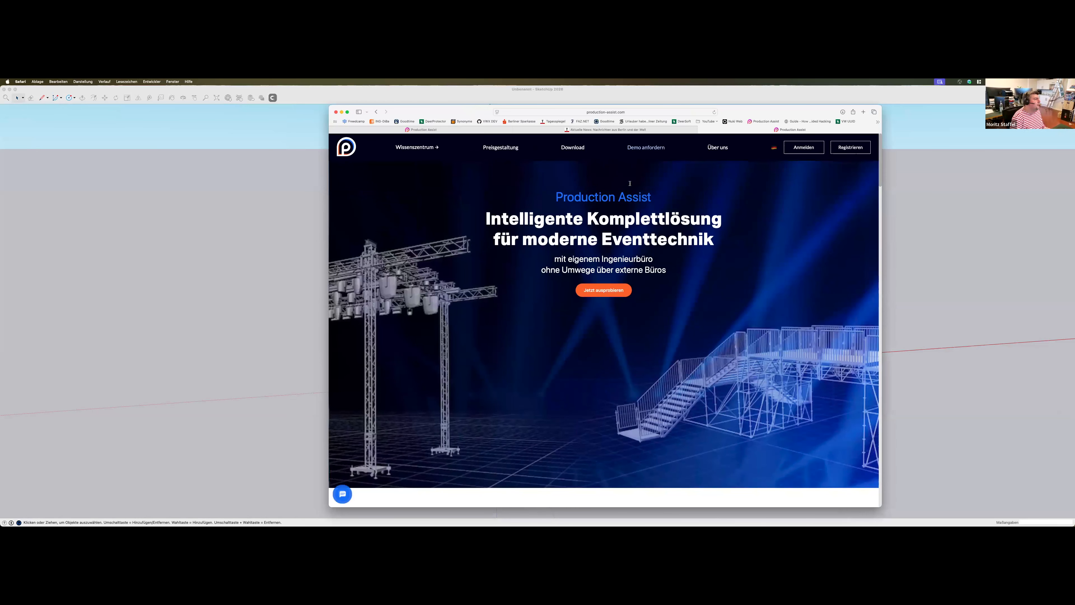
left_click(573, 147)
left_click(756, 161)
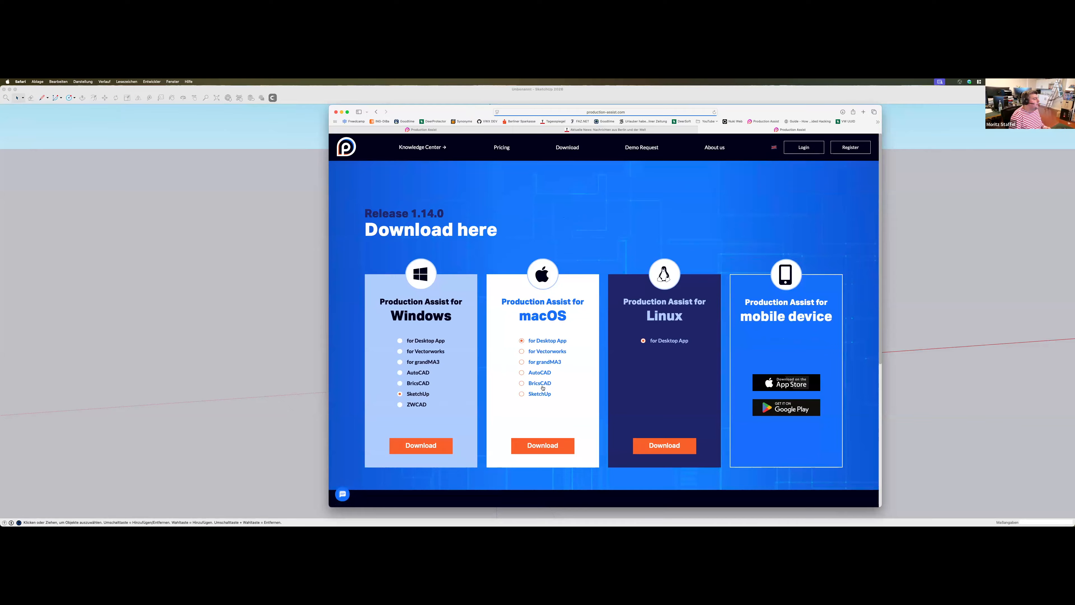
left_click(546, 443)
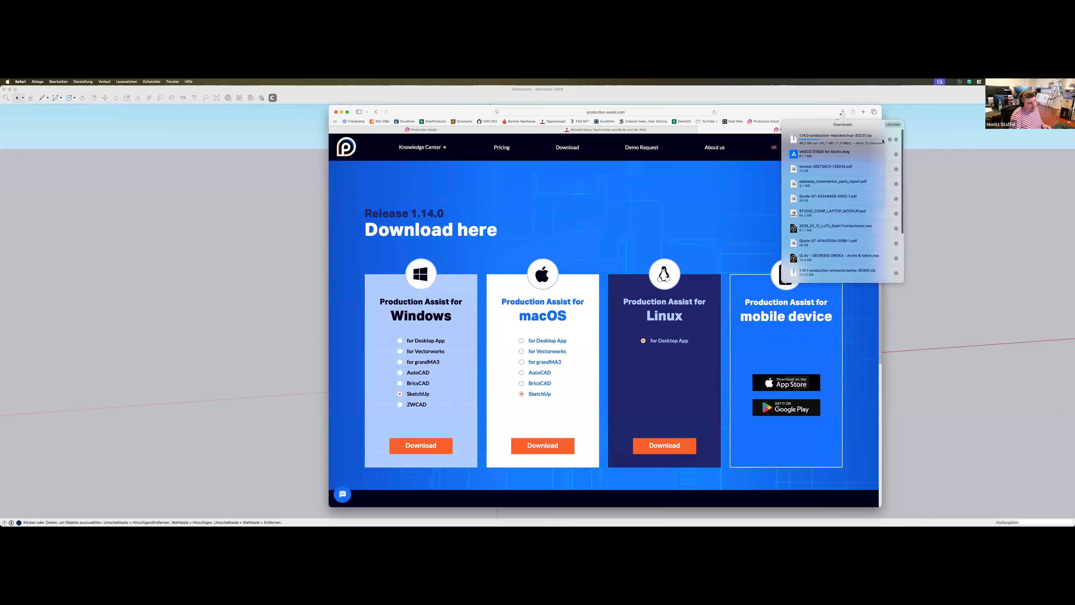
Start the download of the Production Assist desktop app for macOS, then stop it
left_click(523, 341)
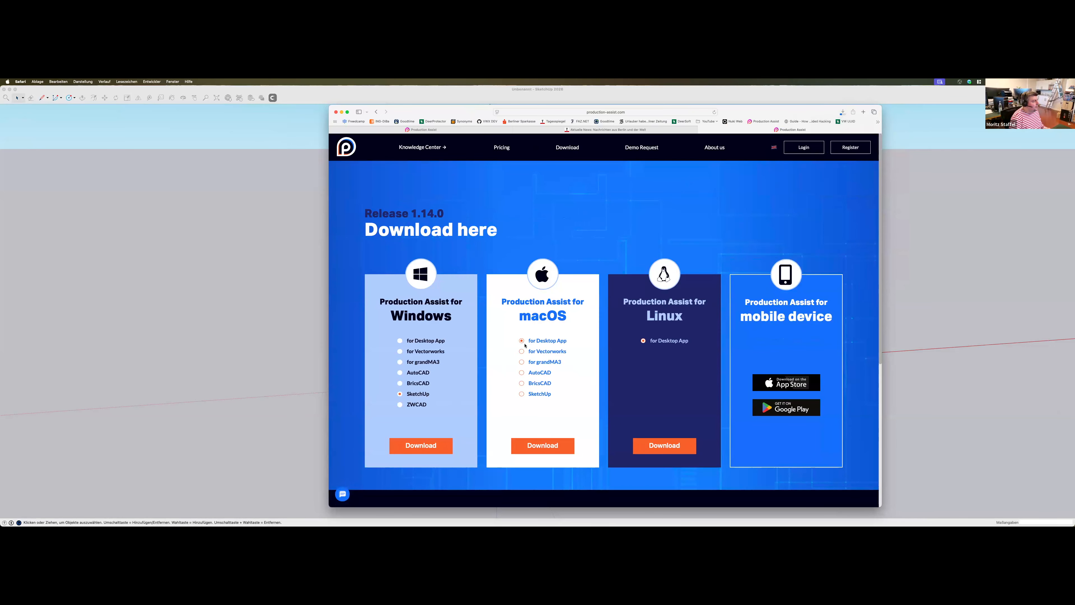
left_click(546, 449)
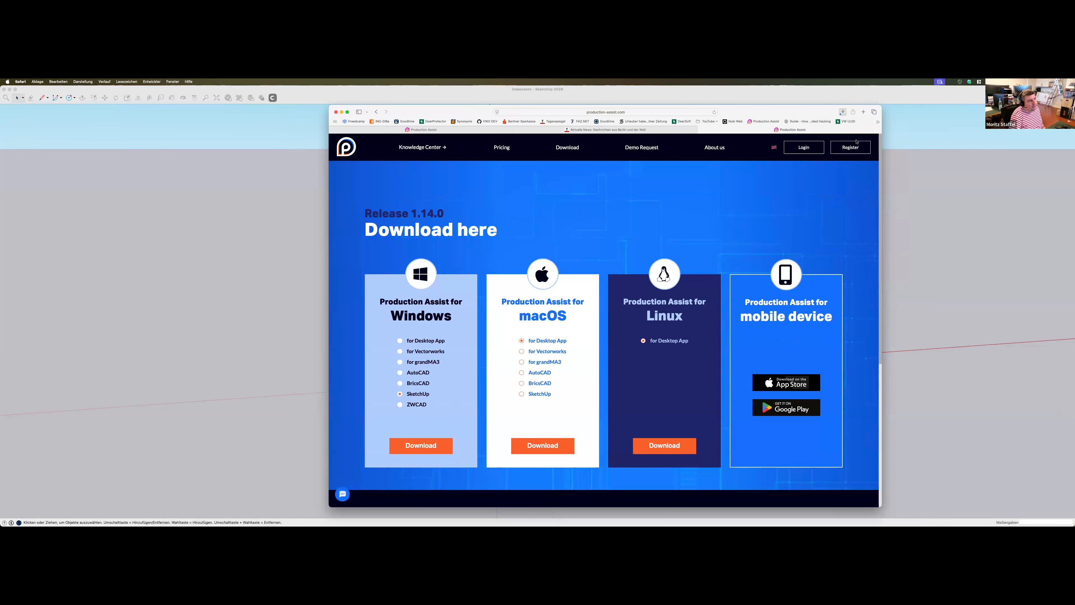
left_click(842, 112)
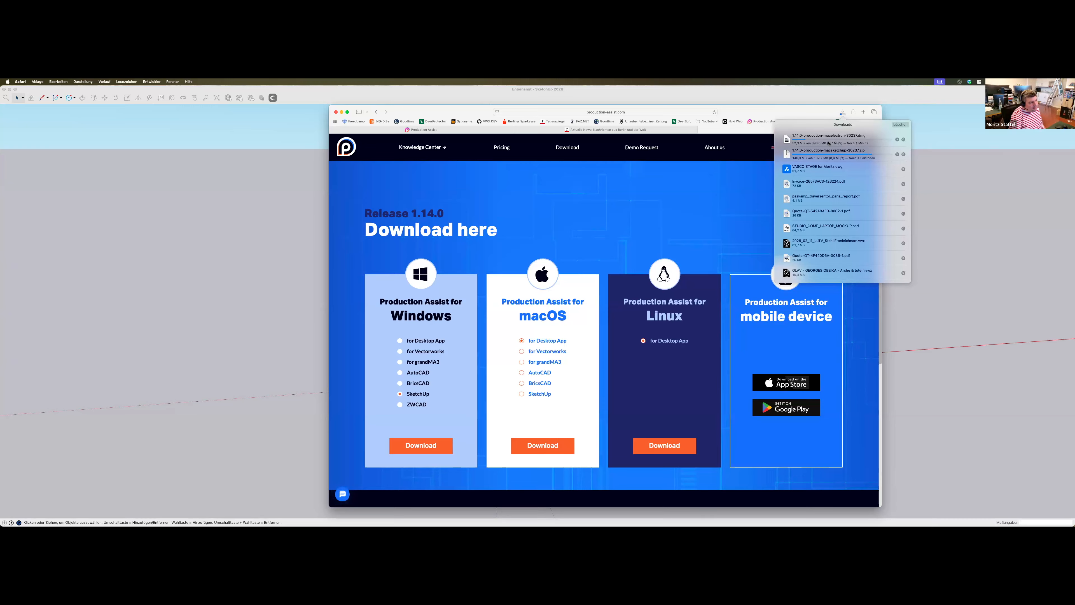
left_click(897, 140)
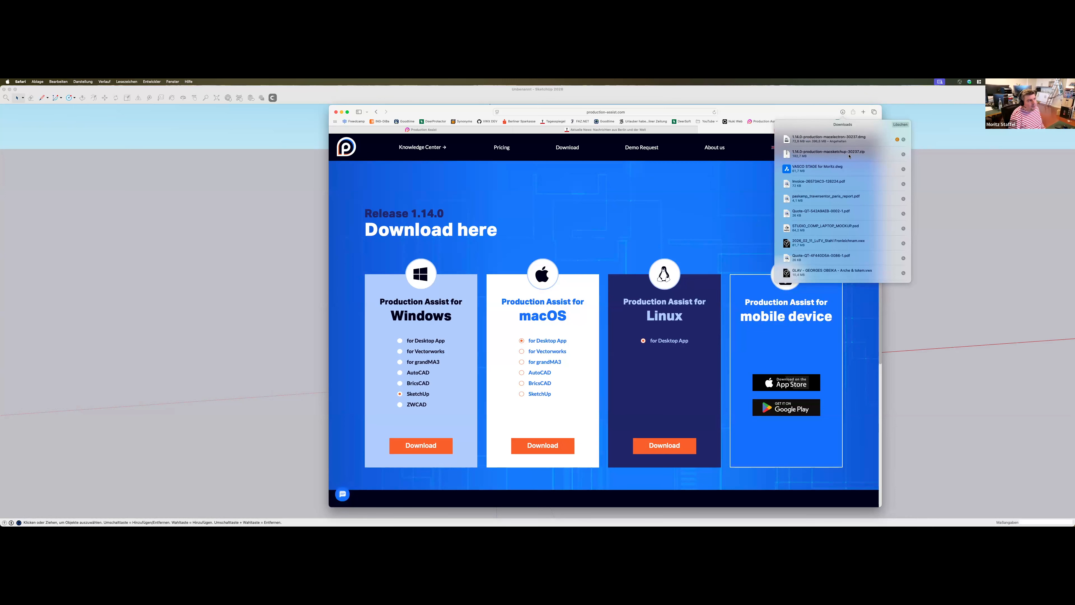
Show the downloaded SketchUp archive in Finder, unpack it and enlarge the file window
left_click(903, 155)
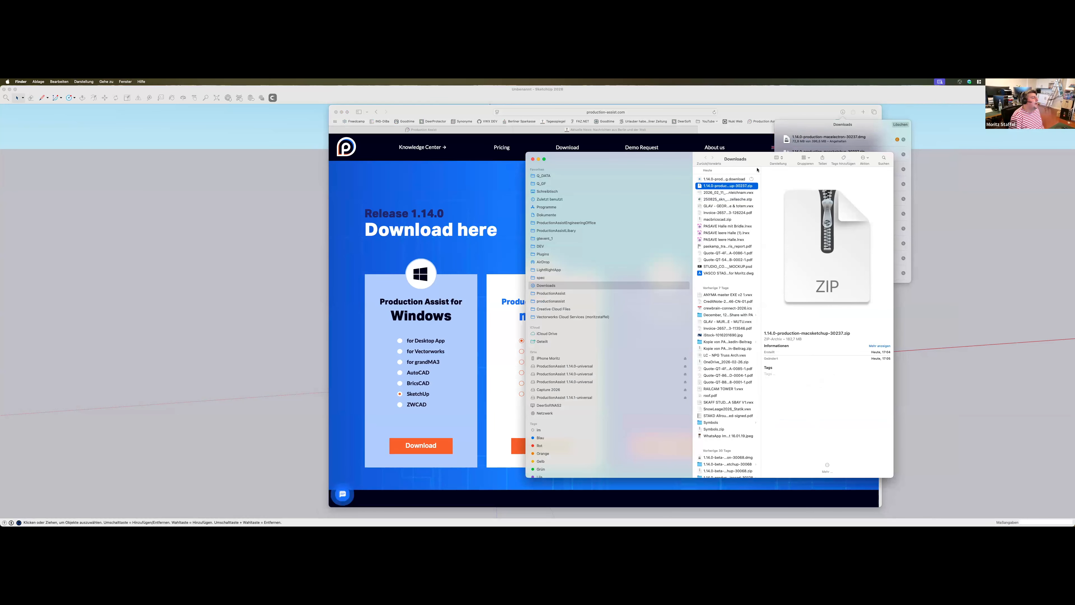
left_click_drag(760, 165, 695, 152)
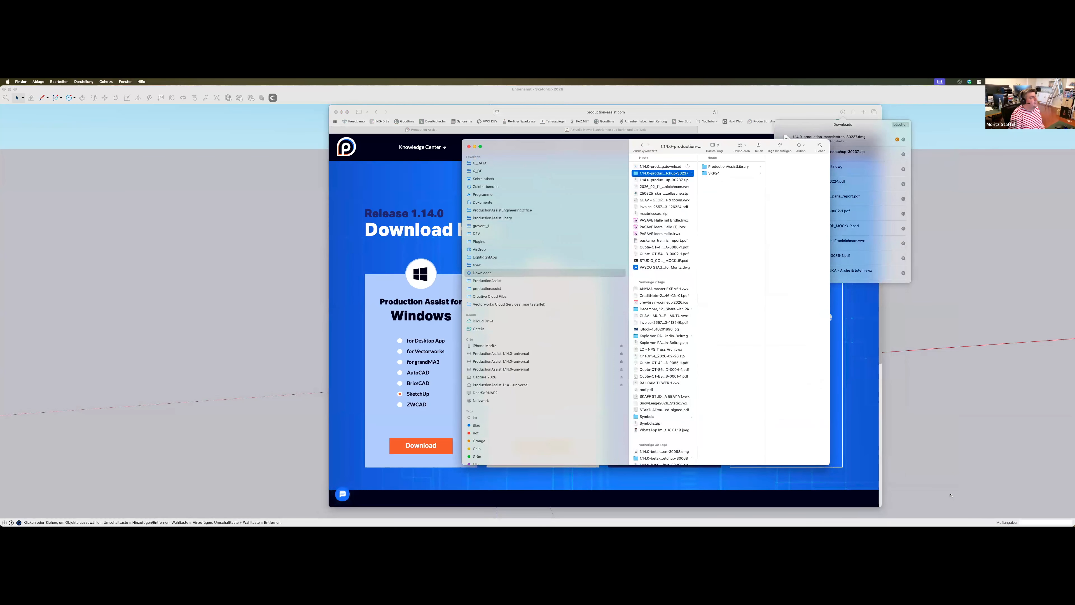
left_click_drag(829, 466, 952, 497)
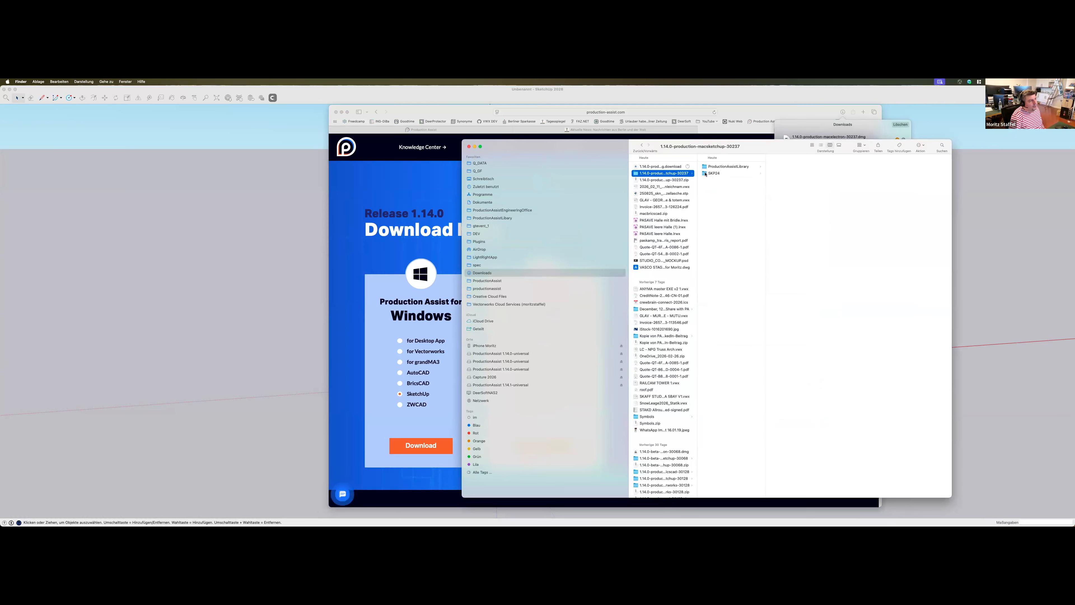
Examine the unpacked archive: ProductionAssist.rbz in the SKP24 folder and the contents of the ProductionAssistLibrary folder
left_click(720, 174)
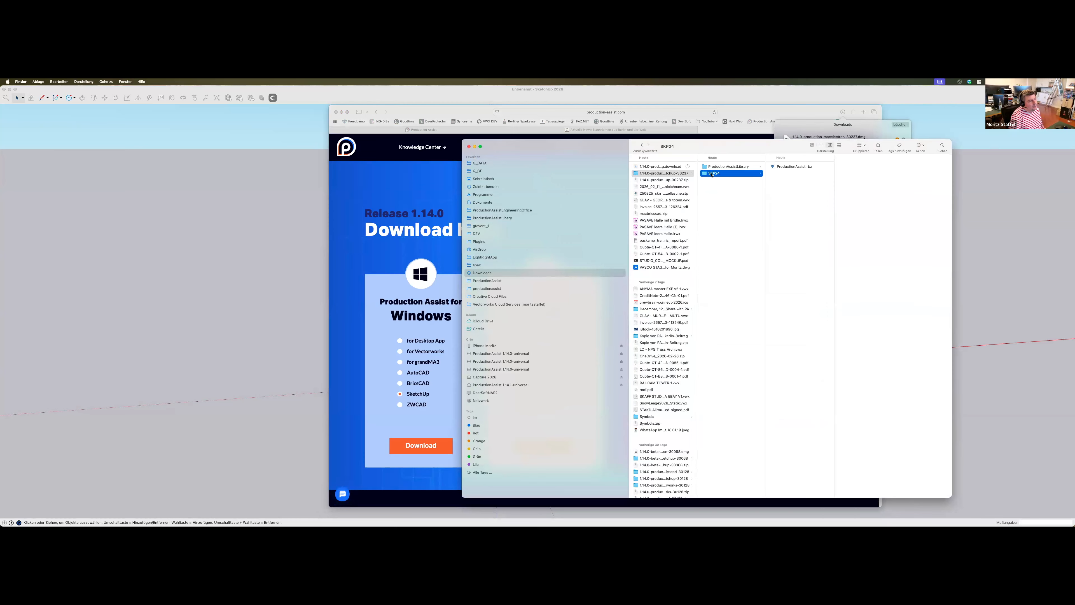
left_click(796, 167)
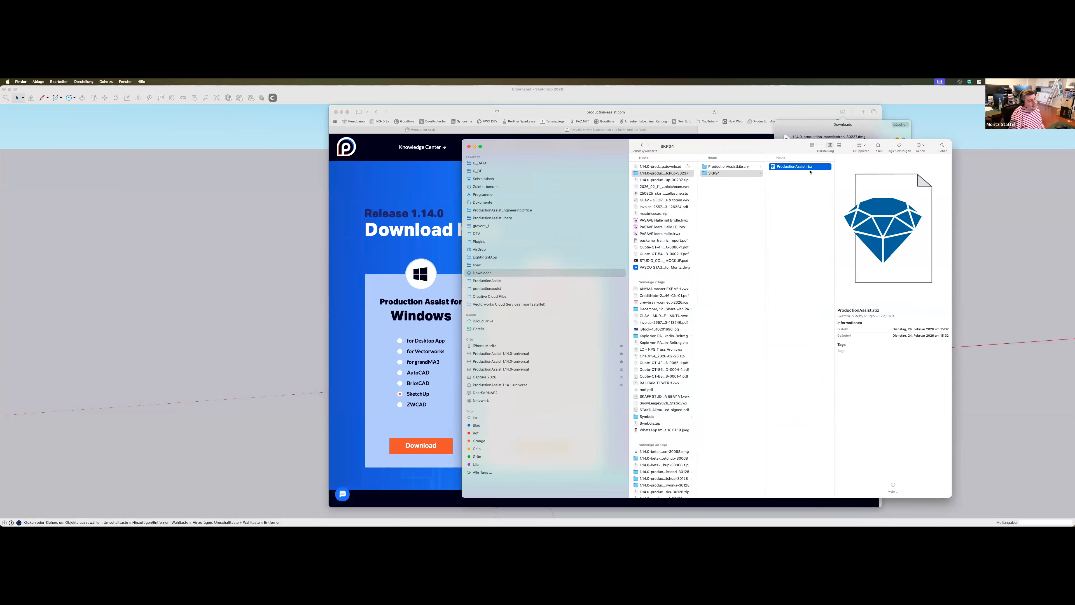
left_click(708, 168)
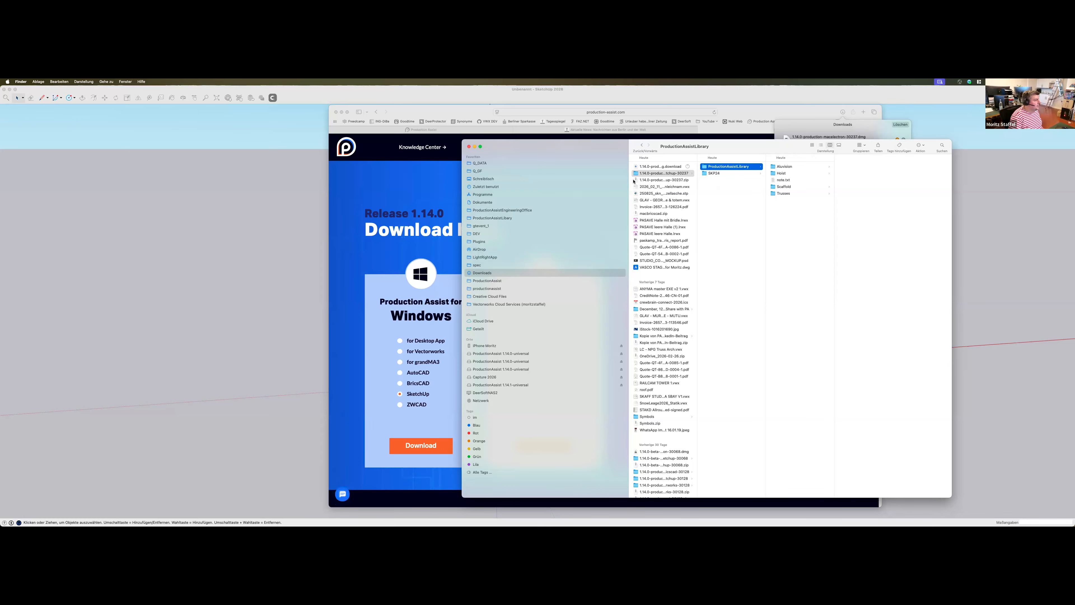
left_click_drag(593, 146, 1074, 221)
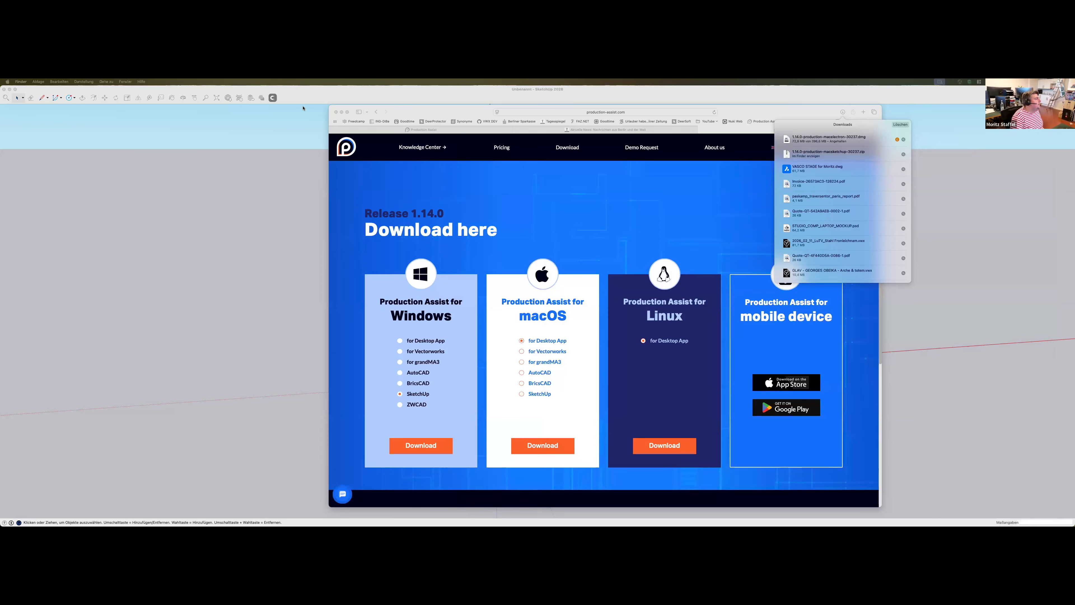
Switch to SketchUp, open the Extension Manager and find the Aluvision Exhibits and Events and Production Assist extensions
left_click(214, 124)
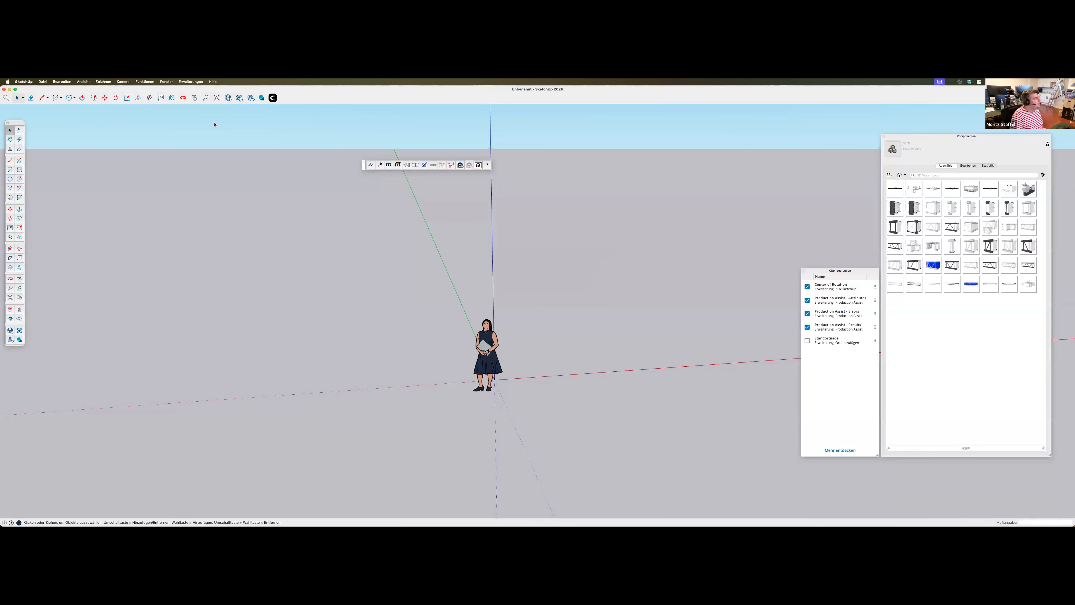
left_click(189, 83)
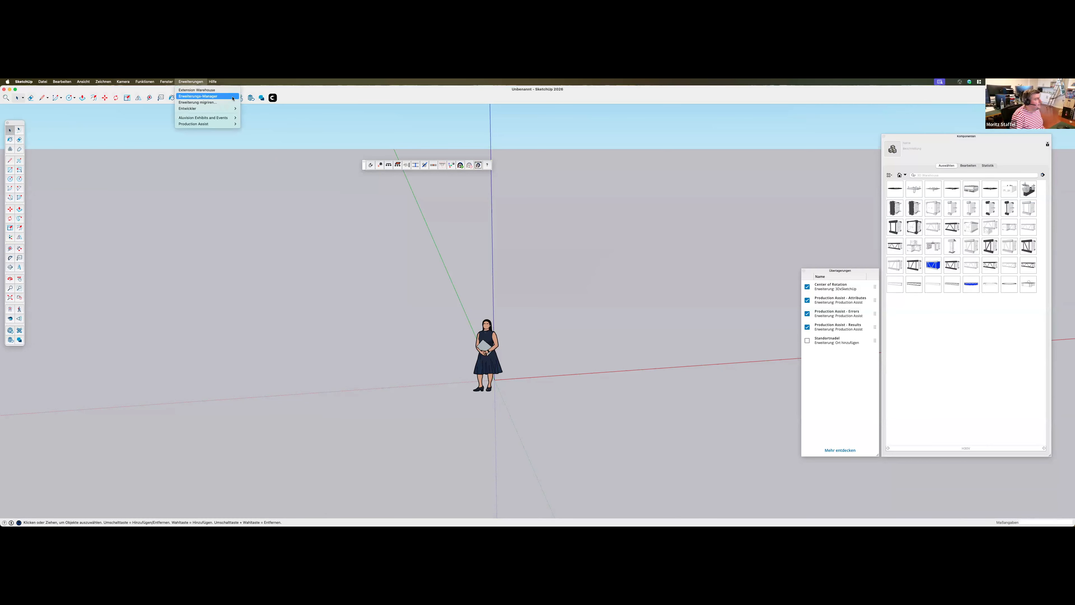
left_click(193, 96)
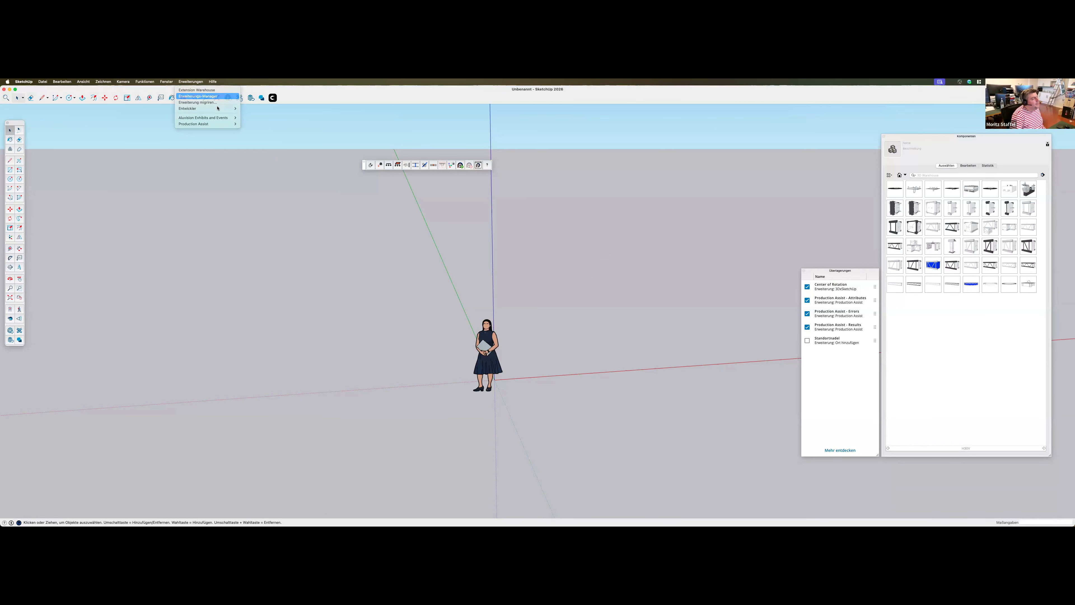
left_click_drag(456, 184, 627, 165)
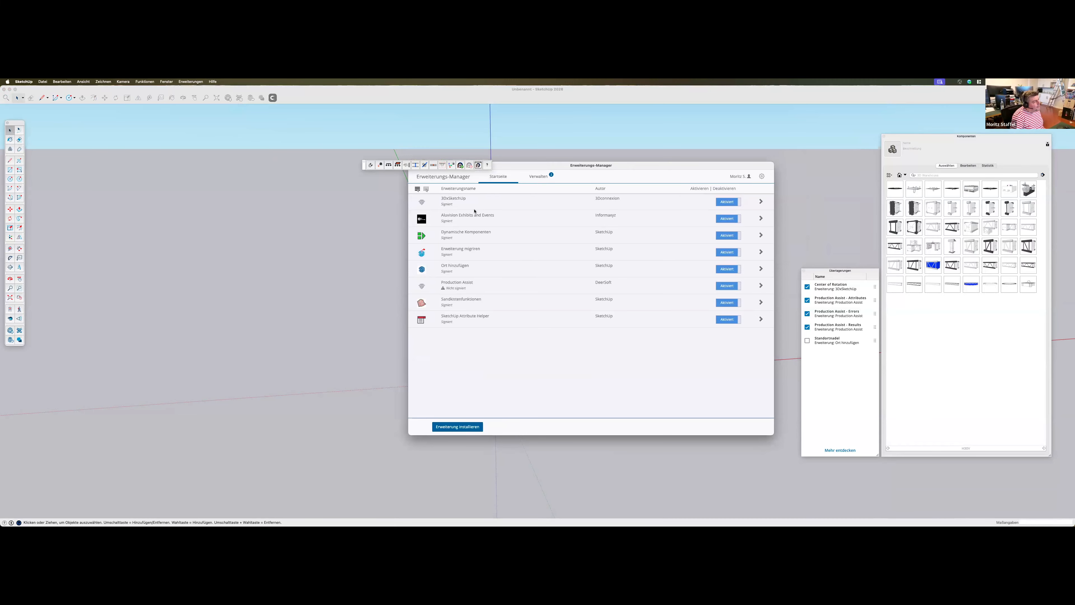
left_click(439, 218)
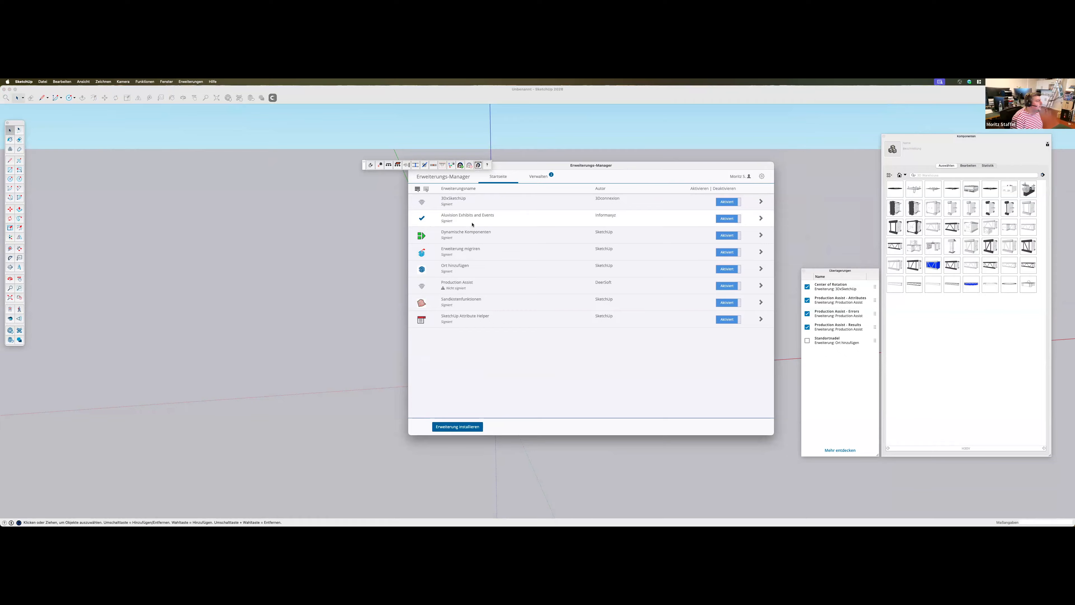
left_click(417, 287)
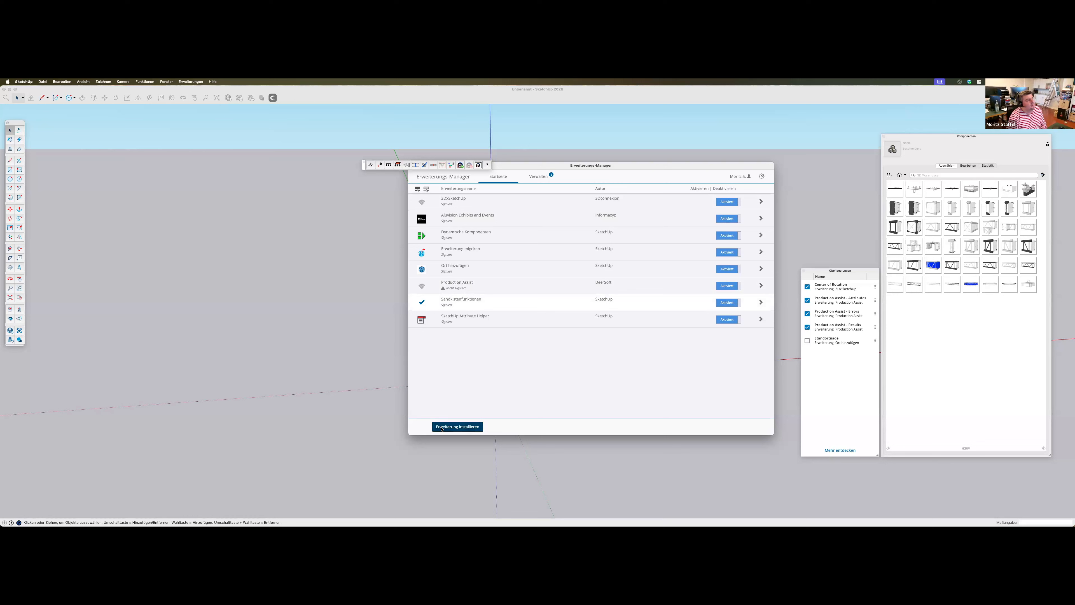
Install the Production Assist extension from ProductionAssist.rbz in the SKP24 folder of the unpacked download
left_click(441, 429)
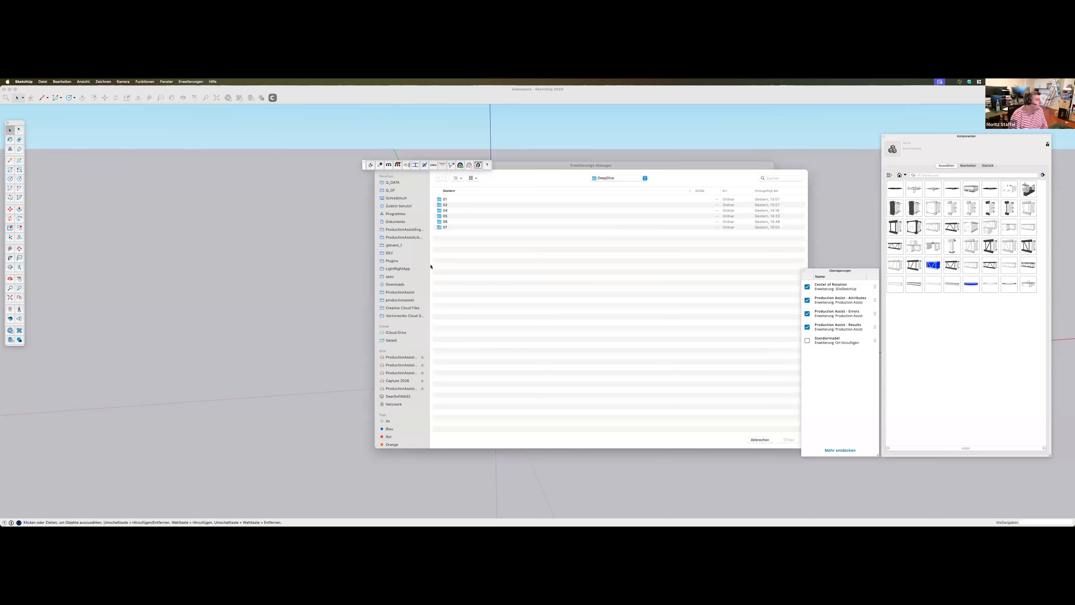
left_click(395, 285)
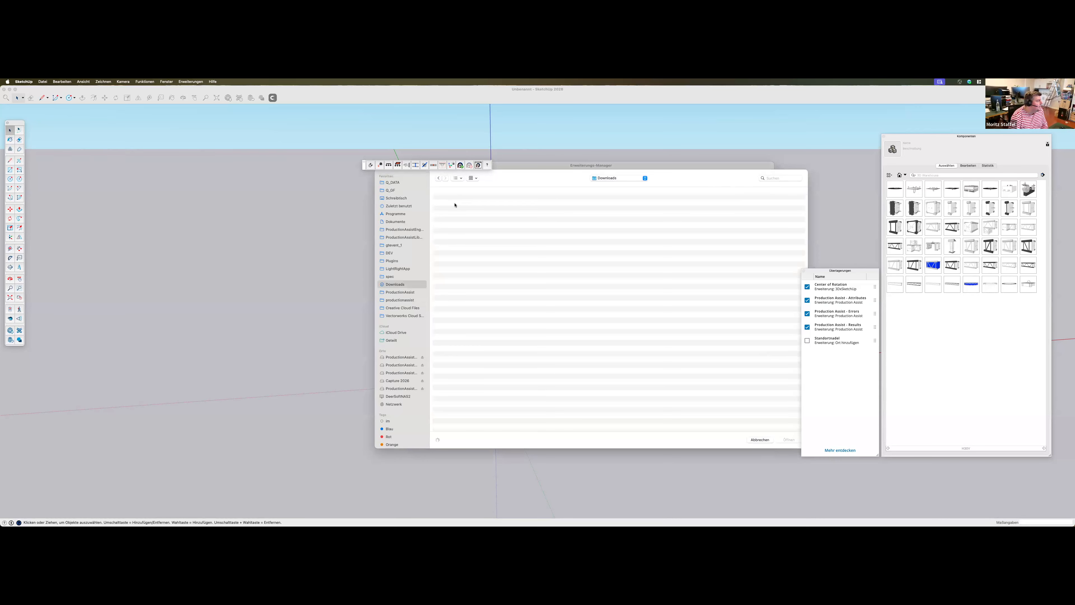
double_click(455, 205)
left_click(456, 204)
double_click(455, 203)
left_click(457, 199)
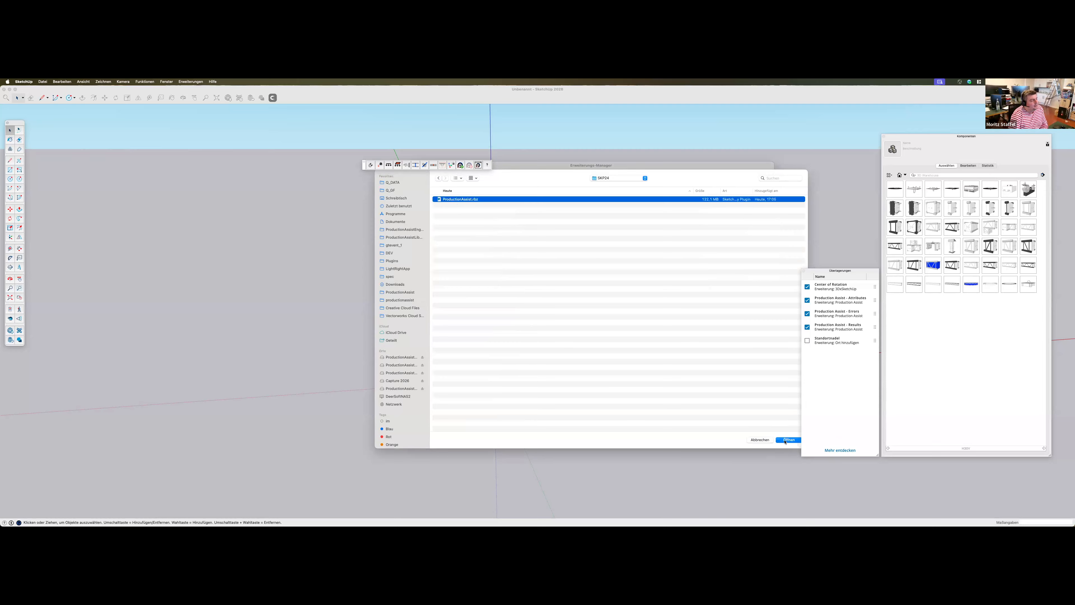
key("Return")
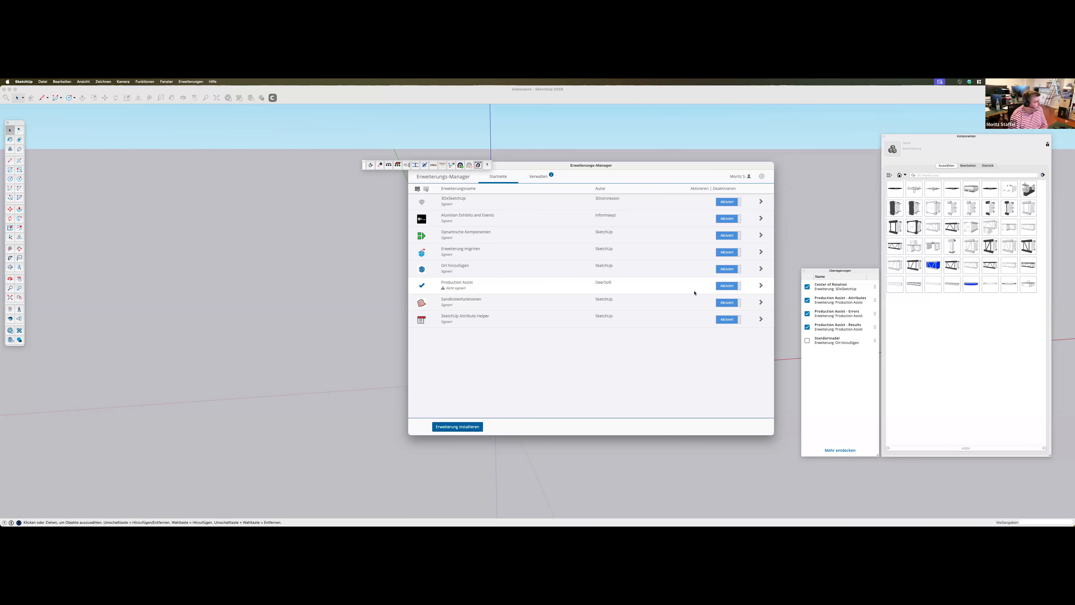
Leave the Extension Manager and quit SketchUp
left_click(143, 118)
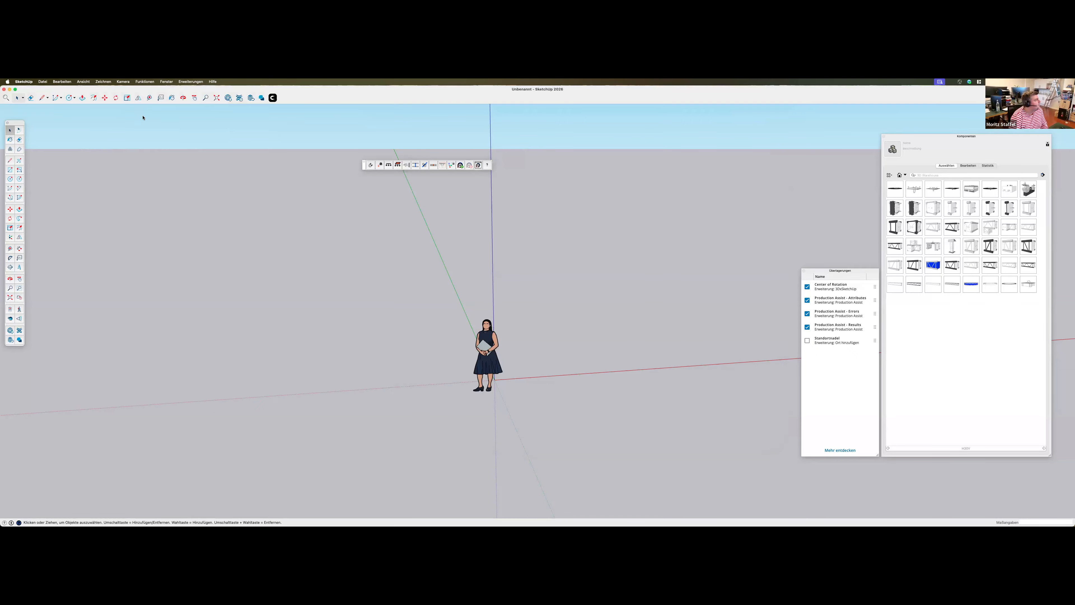
left_click(24, 82)
left_click(48, 152)
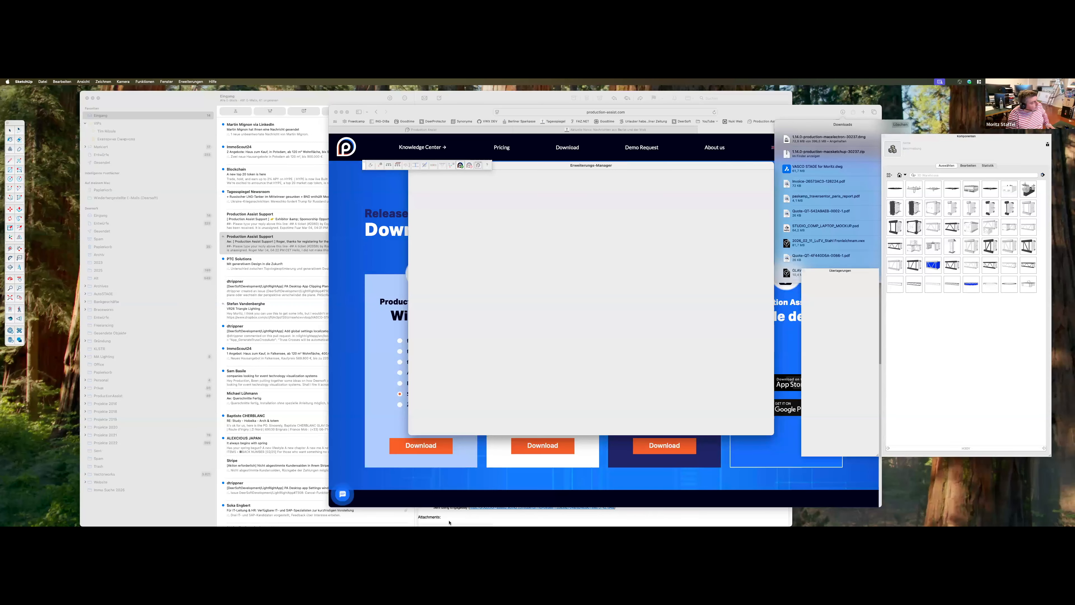
mouse_move(449, 523)
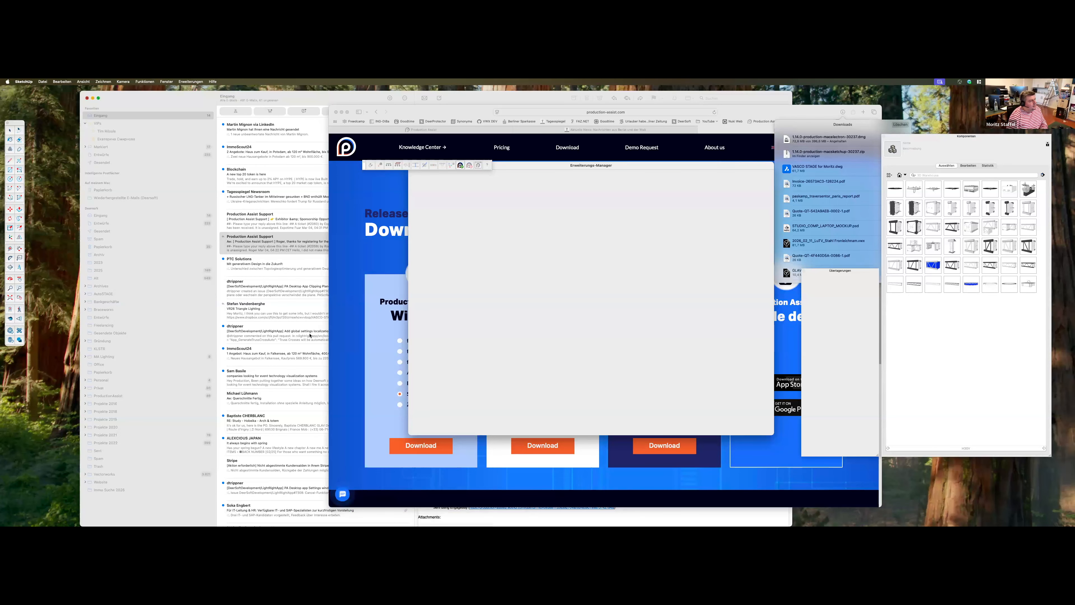
key("super+q")
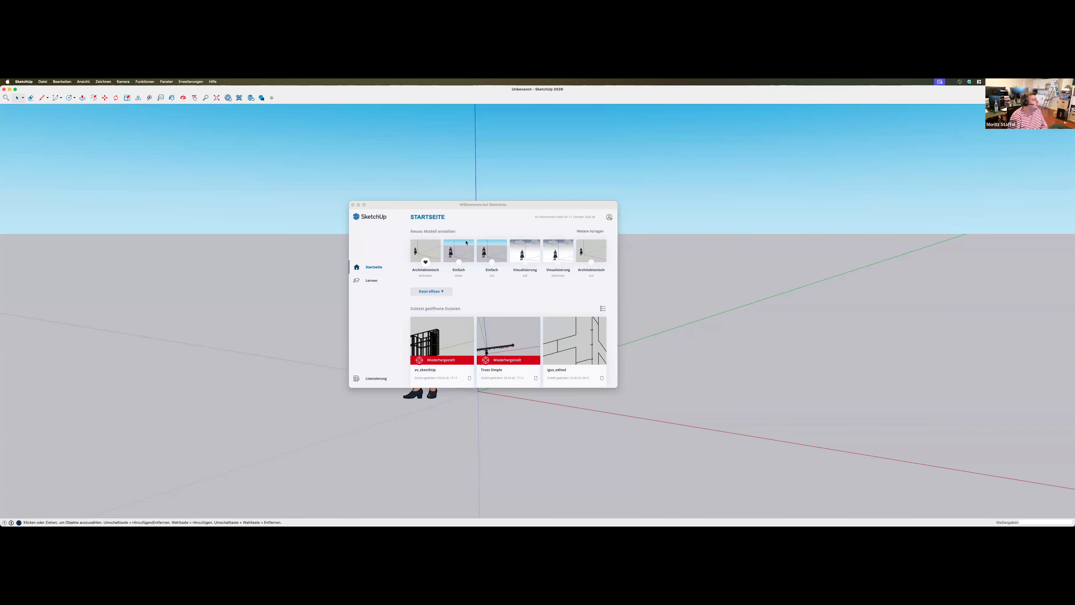
Create a new model from the first Einfach template and move the floating Production Assist toolbar close to the main toolbar
left_click(466, 243)
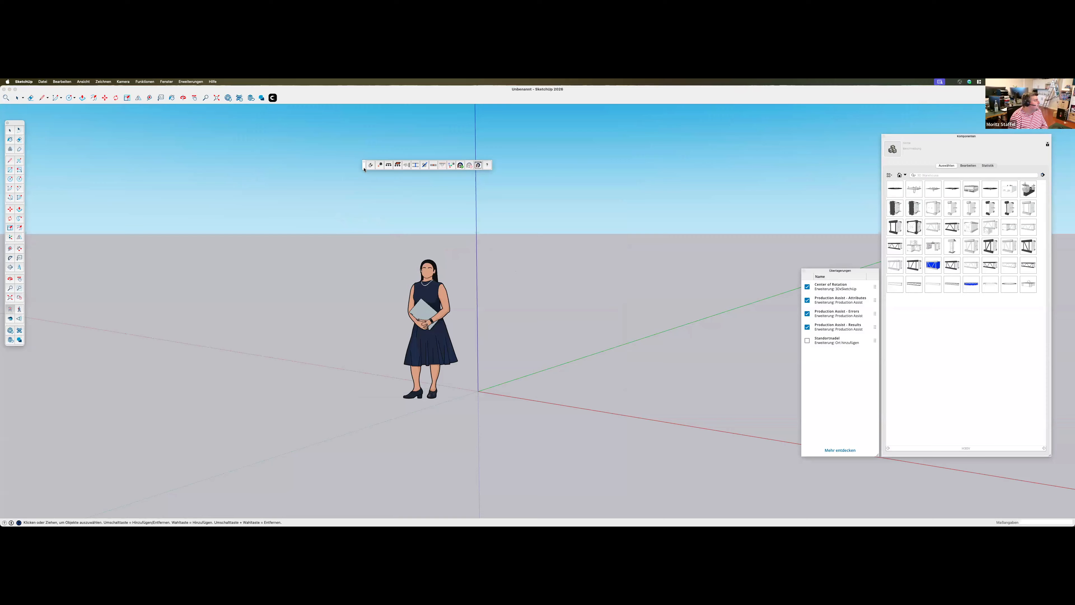
left_click_drag(224, 164, 154, 137)
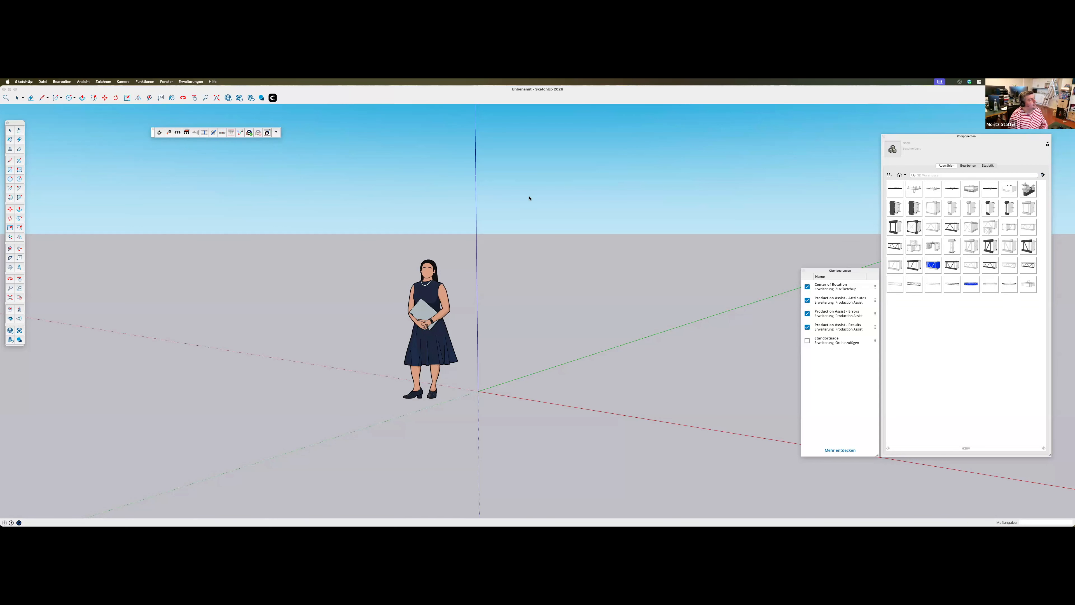
Switch to the browser and review the introduction and installation instructions in the Production Assist SketchUp plugin documentation
scroll(601, 371, "down", 1)
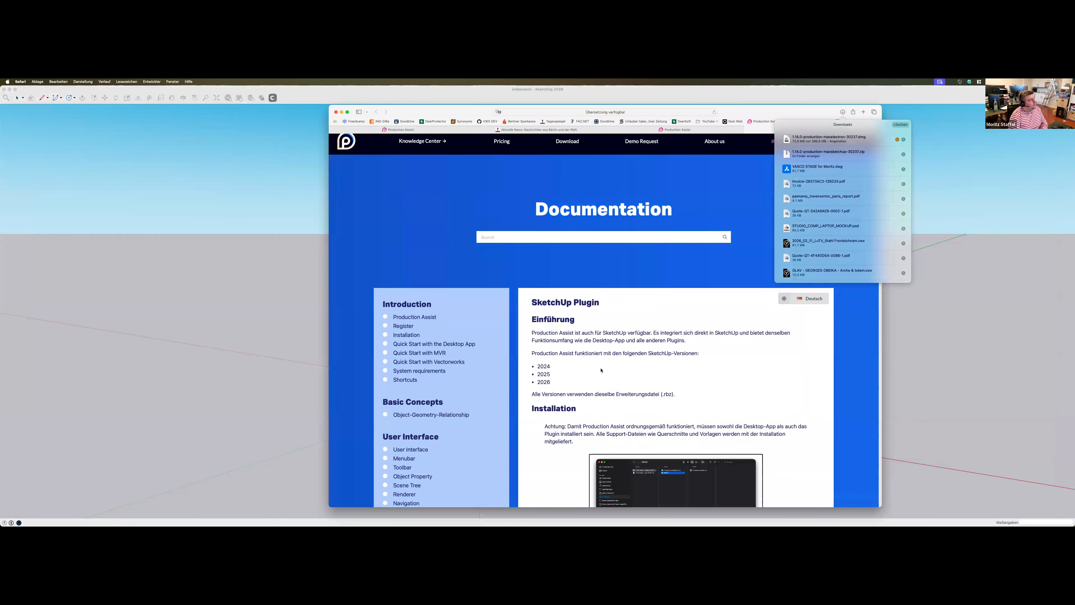
scroll(601, 371, "down", 5)
scroll(601, 339, "up", 4)
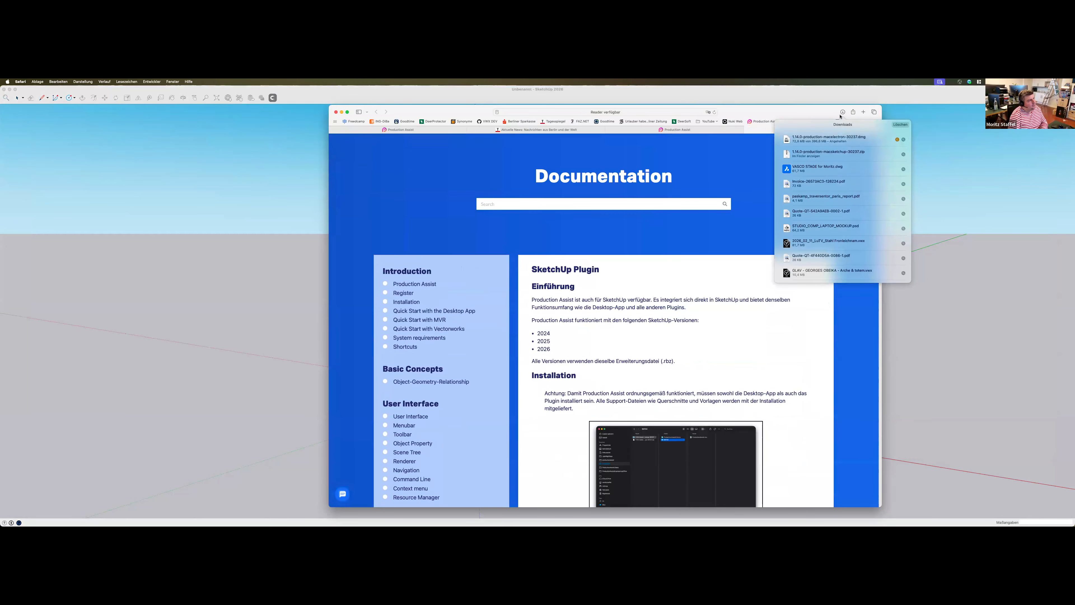
scroll(720, 364, "down", 5)
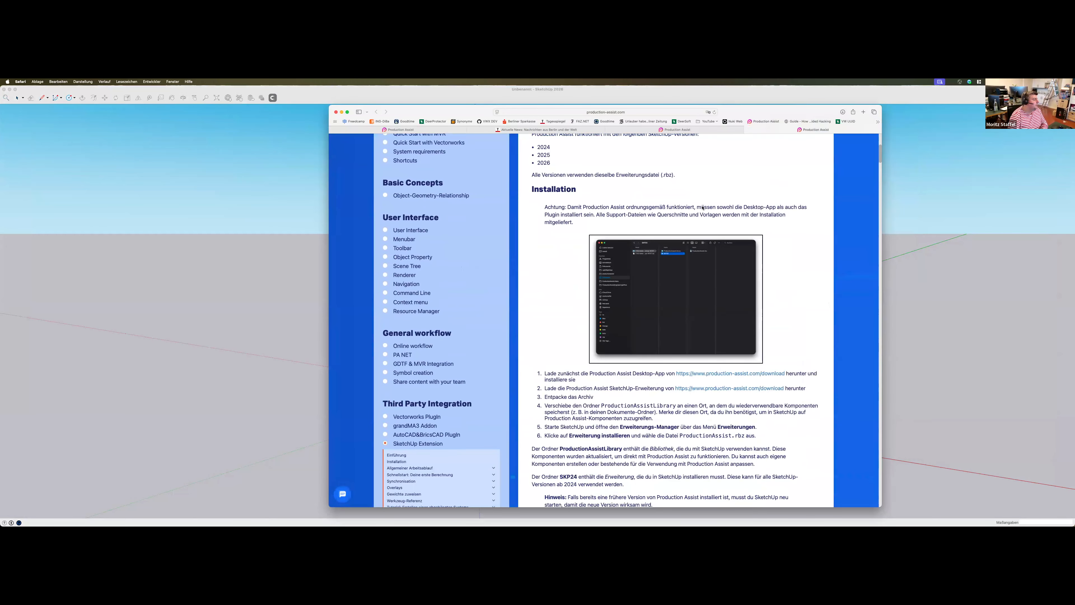
scroll(720, 220, "up", 4)
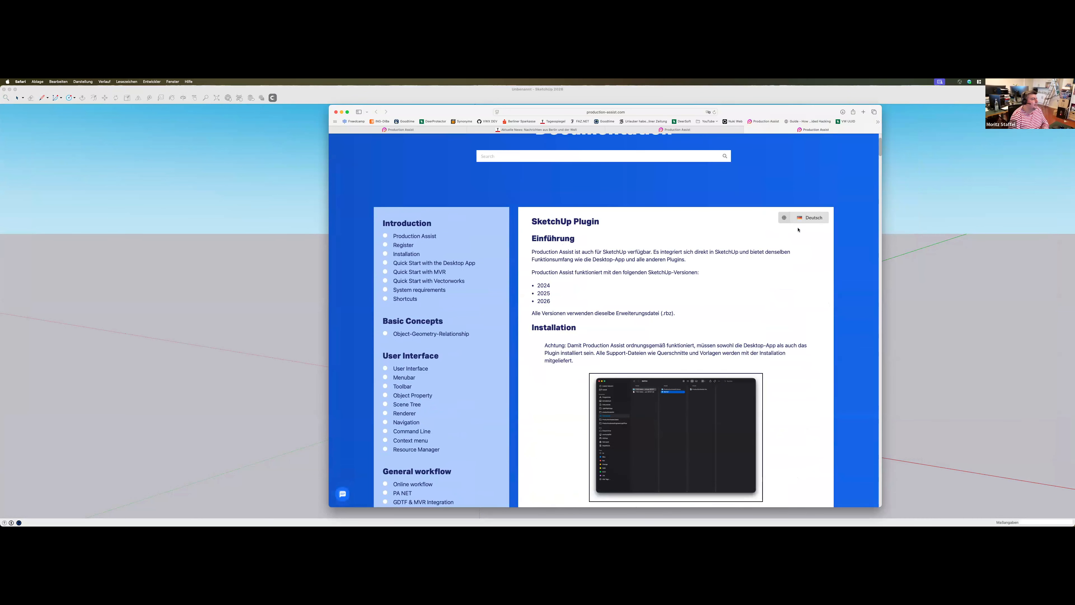
Check the language choices of the SketchUp Plugin documentation and review its introduction and installation instructions
left_click(804, 219)
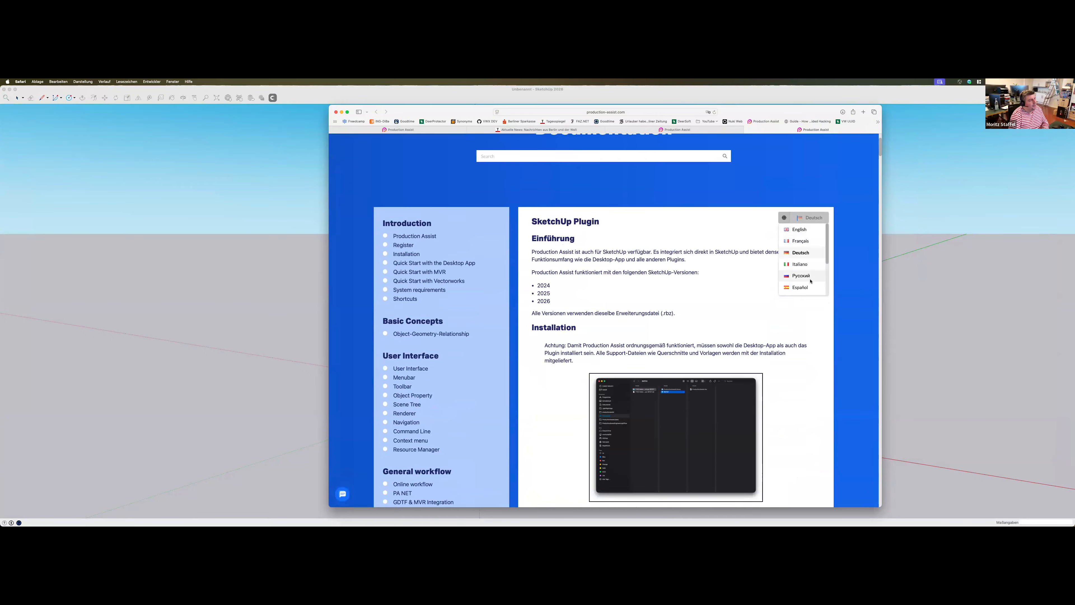
scroll(804, 278, "up", 2)
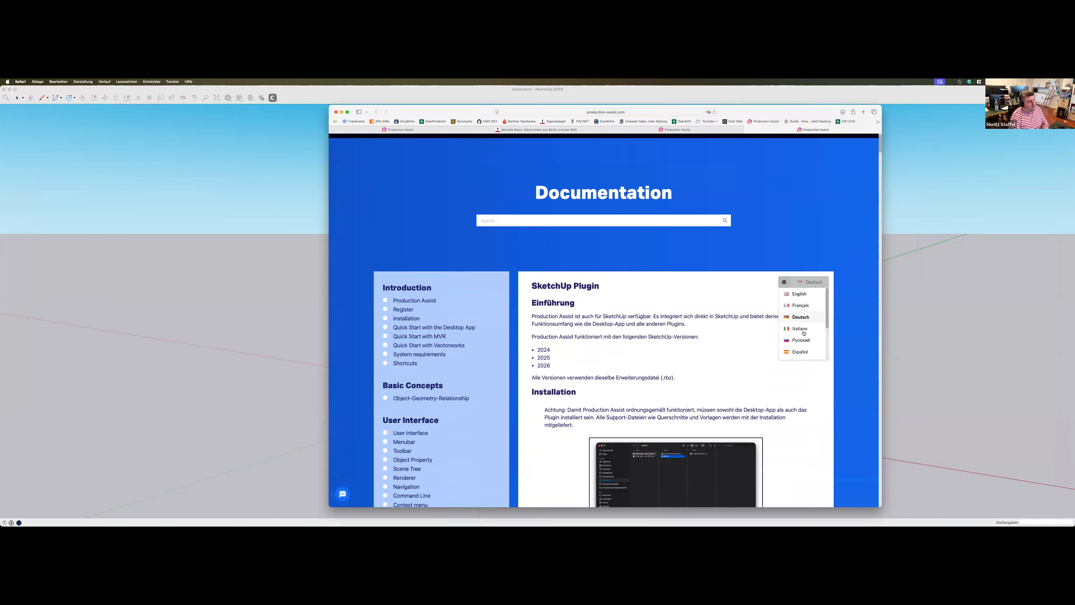
scroll(801, 327, "down", 1)
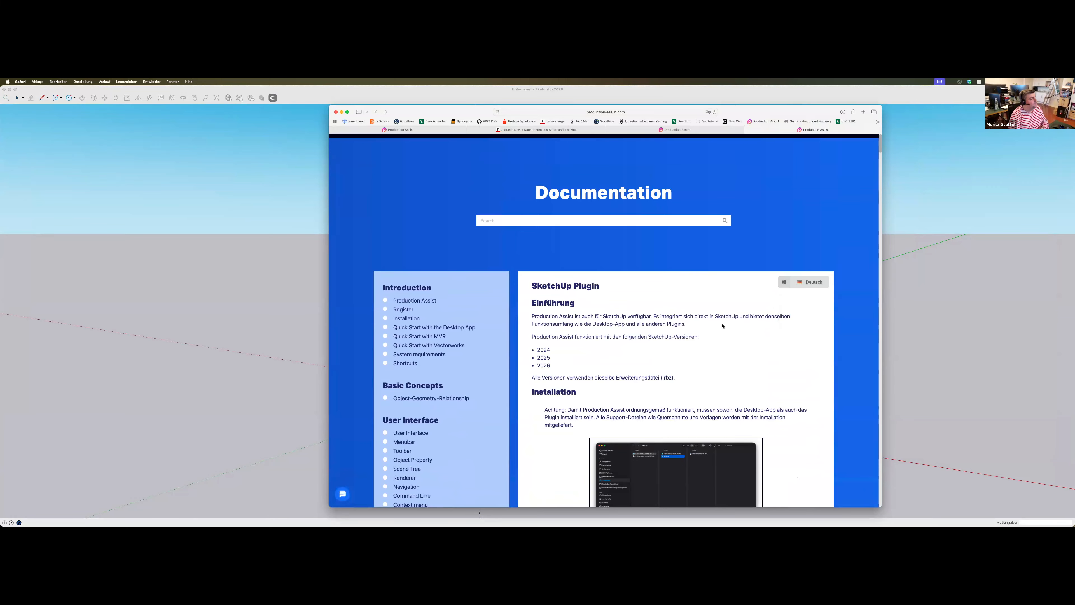
scroll(689, 337, "down", 3)
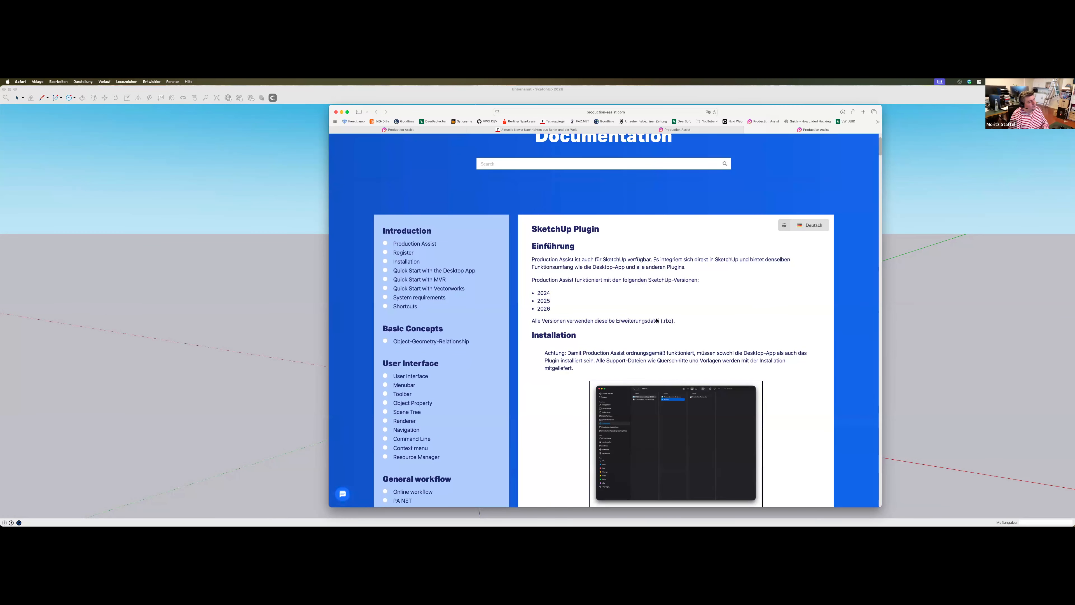
scroll(718, 338, "down", 5)
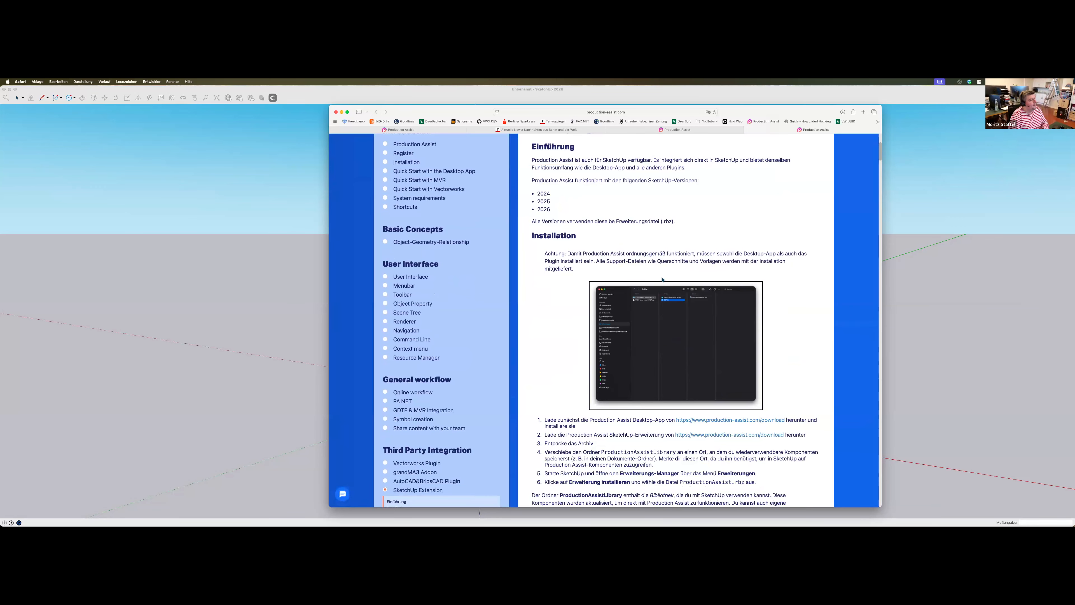
Switch to SketchUp and open the ProductionAssistLibrary folder of the unpacked download as a local component collection
key("super+Tab")
scroll(387, 337, "down", 5)
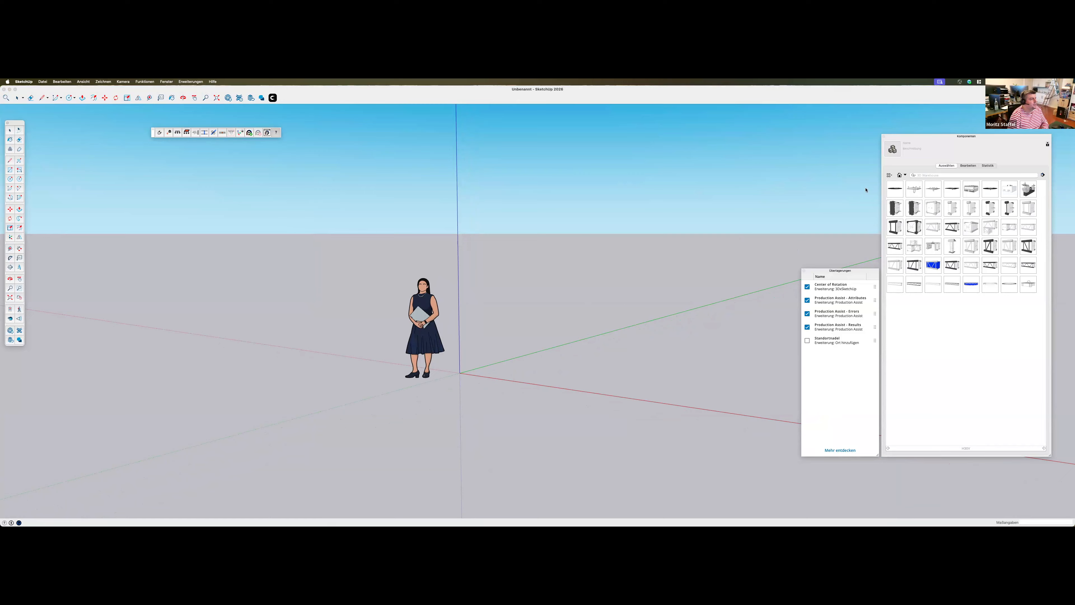
mouse_move(948, 137)
left_mouse_down()
mouse_move(938, 139)
mouse_move(955, 138)
left_mouse_up()
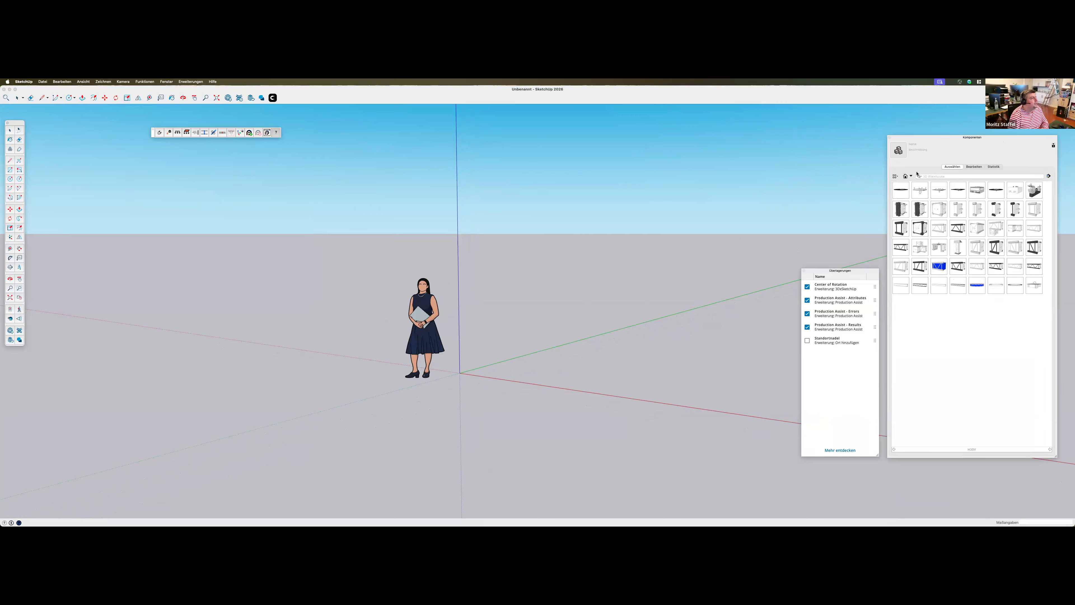
left_click(908, 176)
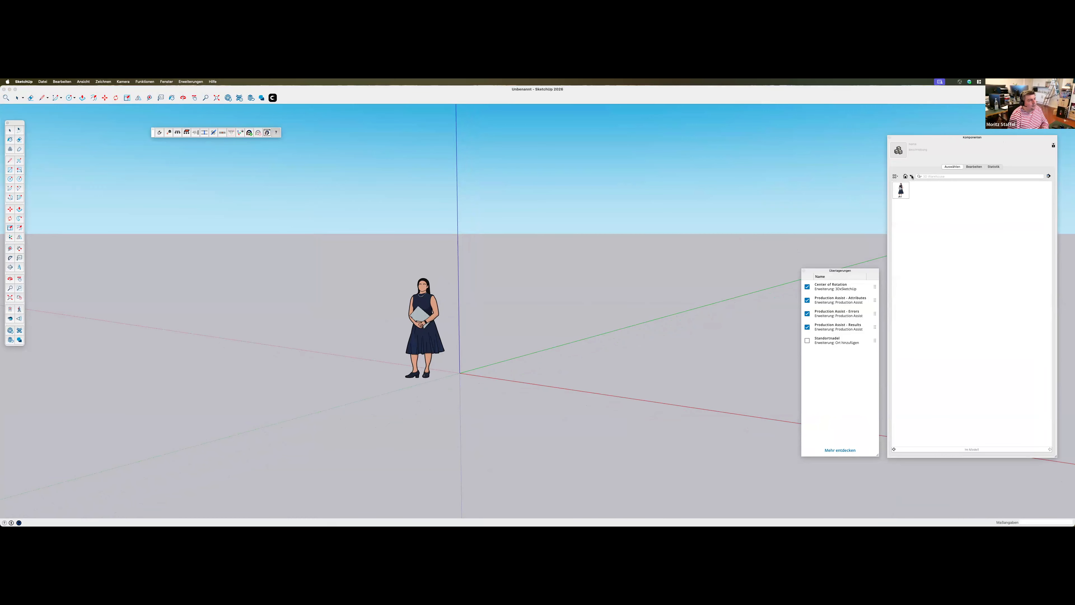
left_click(911, 176)
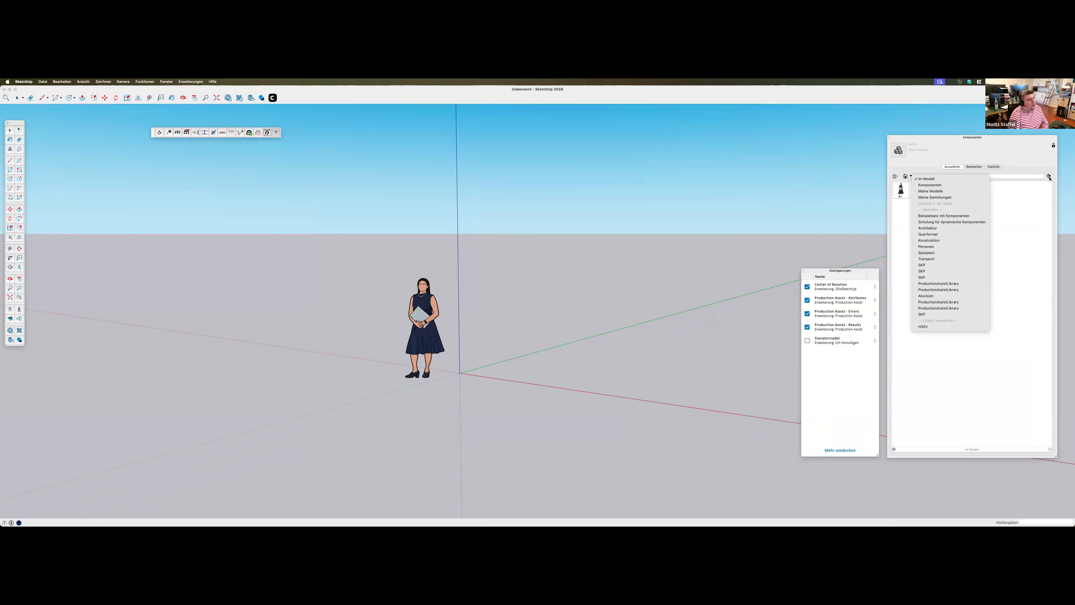
left_click(1049, 176)
left_click(1050, 176)
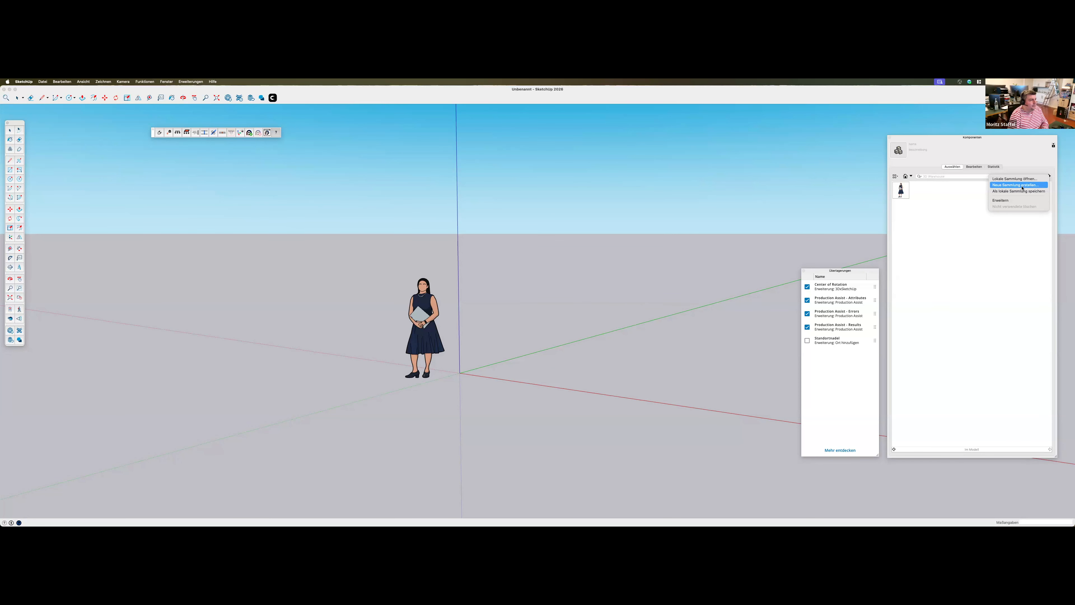
left_click(1028, 179)
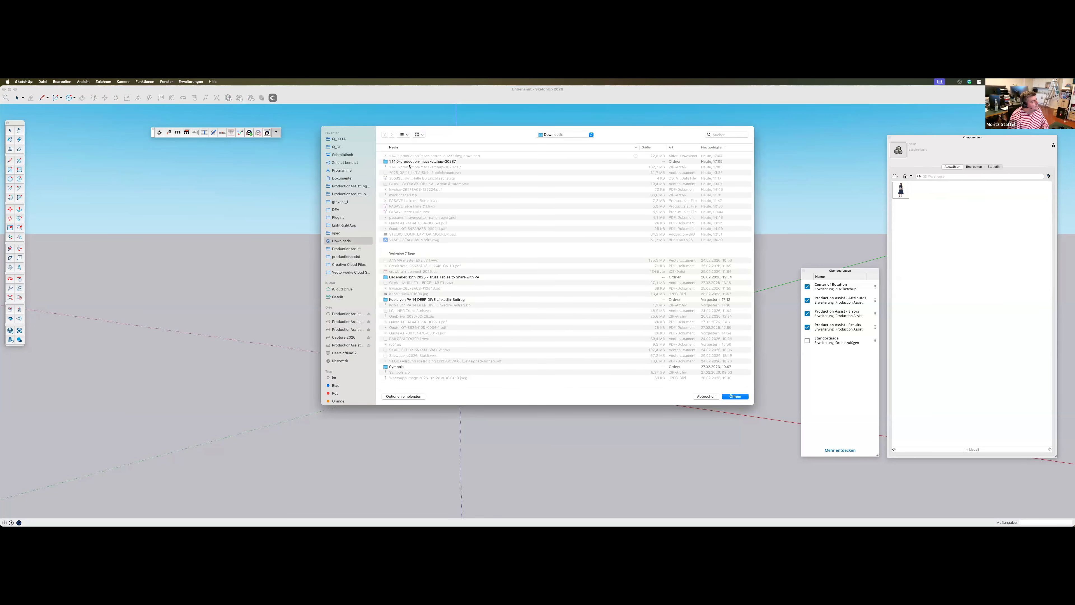
double_click(413, 161)
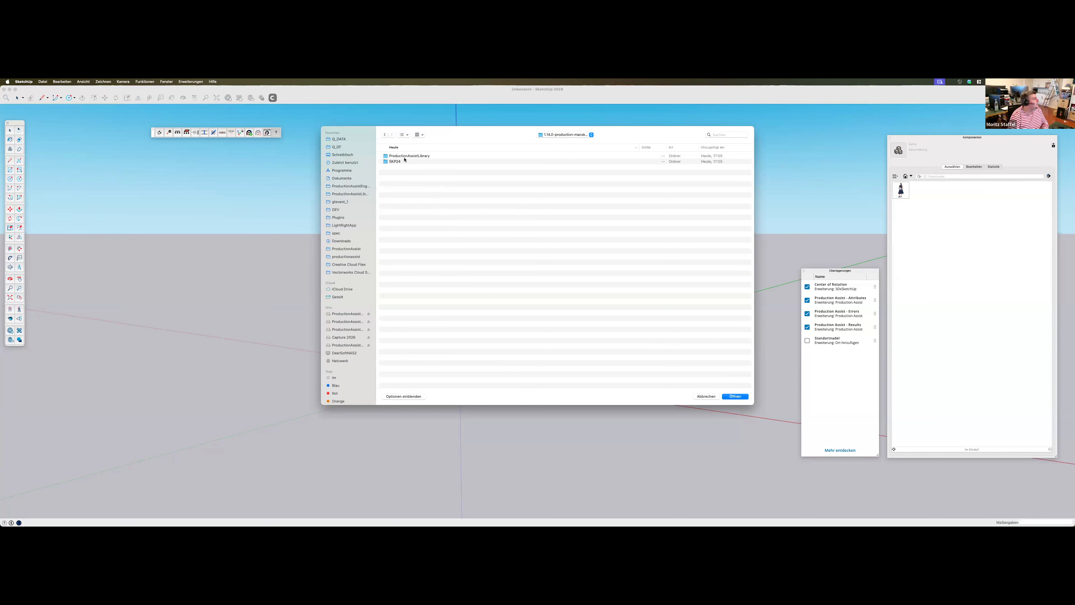
double_click(401, 156)
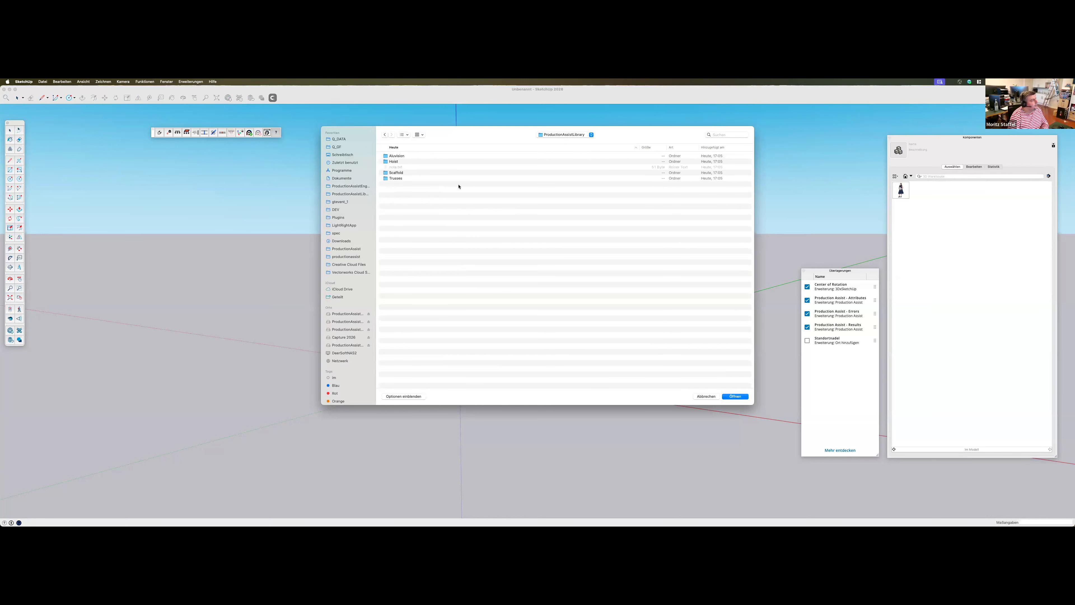
key("Return")
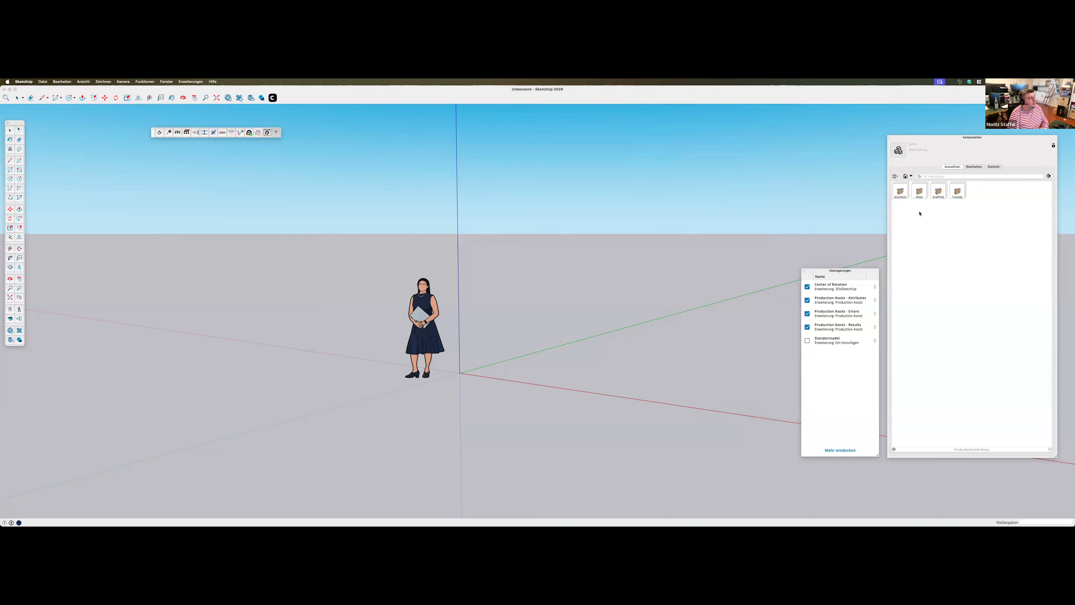
Look inside the Scaffold folder of the component collection and return to the ProductionAssistLibrary overview
left_click(939, 192)
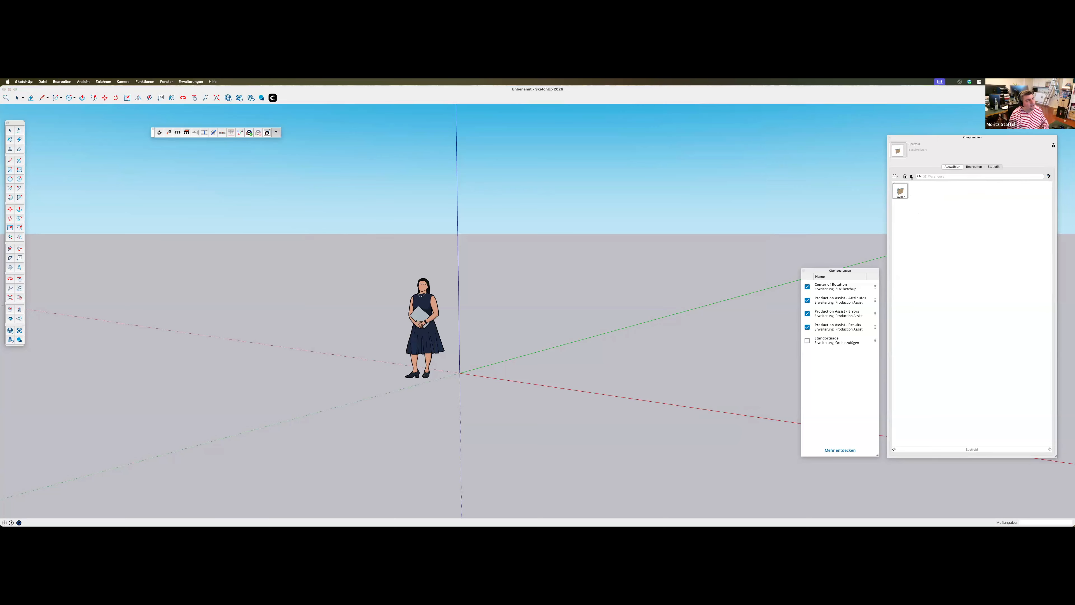
left_click(910, 176)
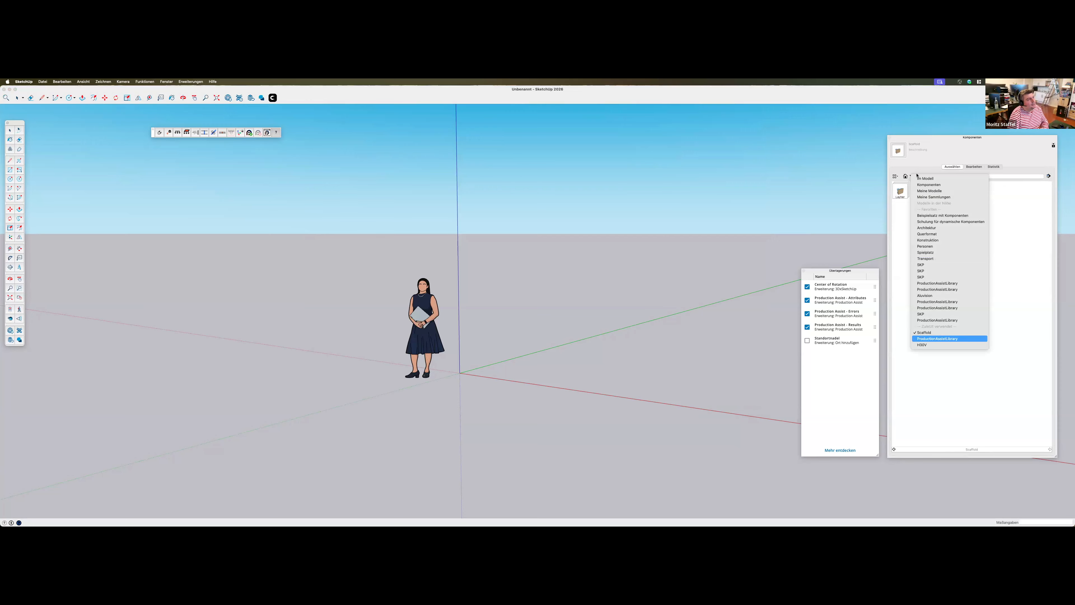
left_click(937, 339)
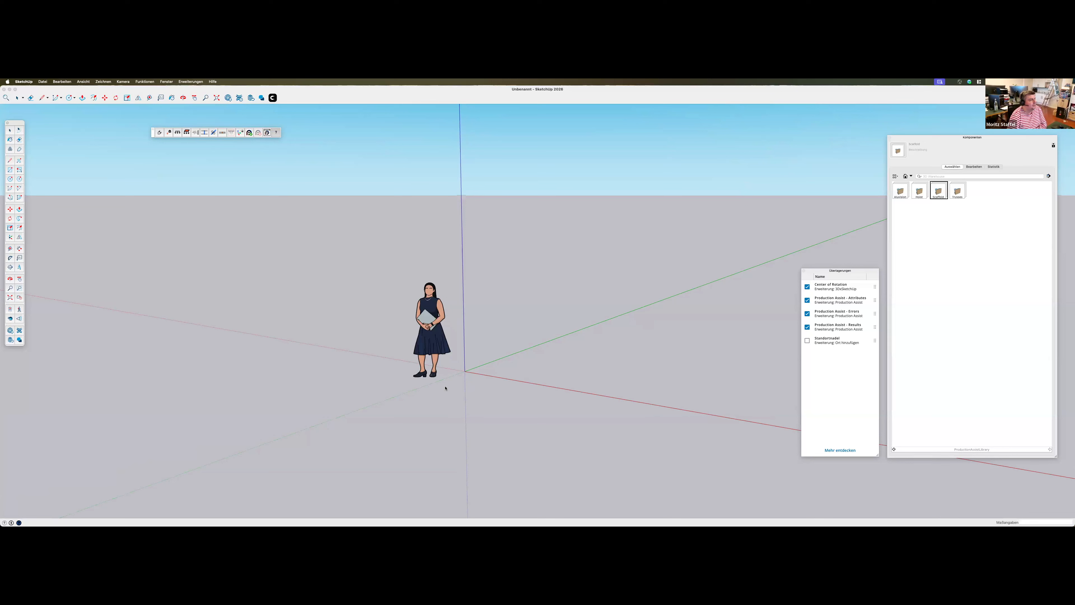
Open the first folder within Trusses and pick the truss component ending the fifth row for placement
double_click(958, 192)
double_click(904, 193)
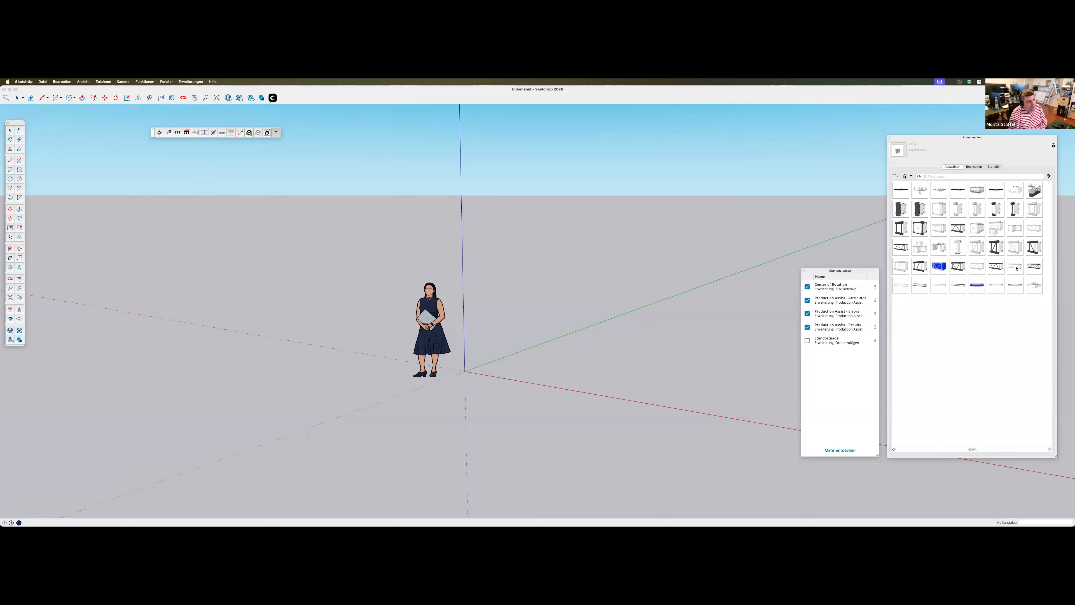
left_click(1033, 269)
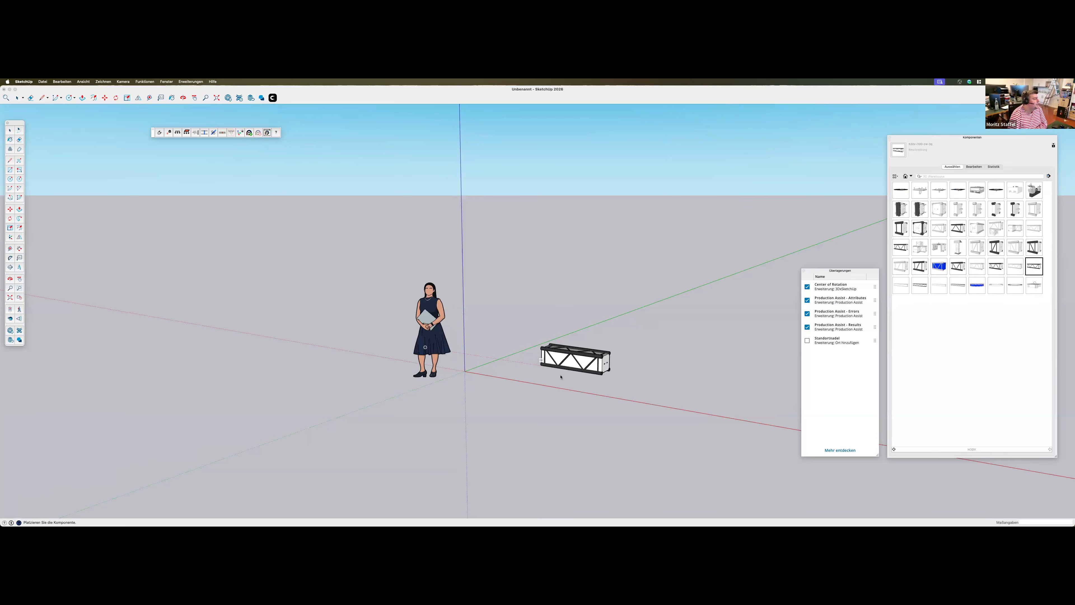
scroll(573, 375, "up", 3)
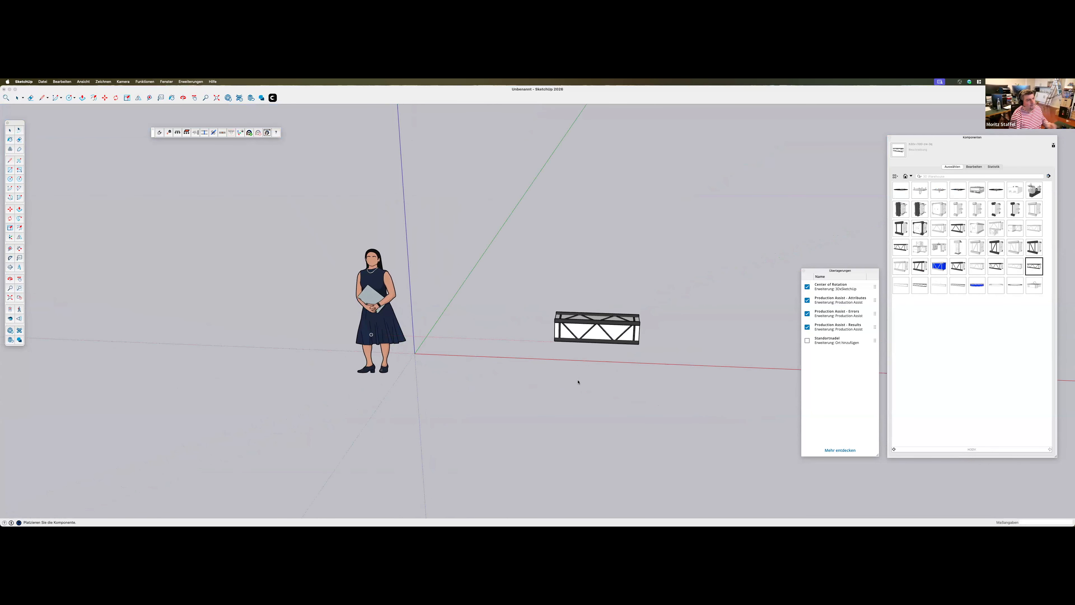
Bring up the tag list and toggle the visibility of 003-TRUSS_SNAP several times, leaving it hidden
left_click_drag(632, 285, 708, 236)
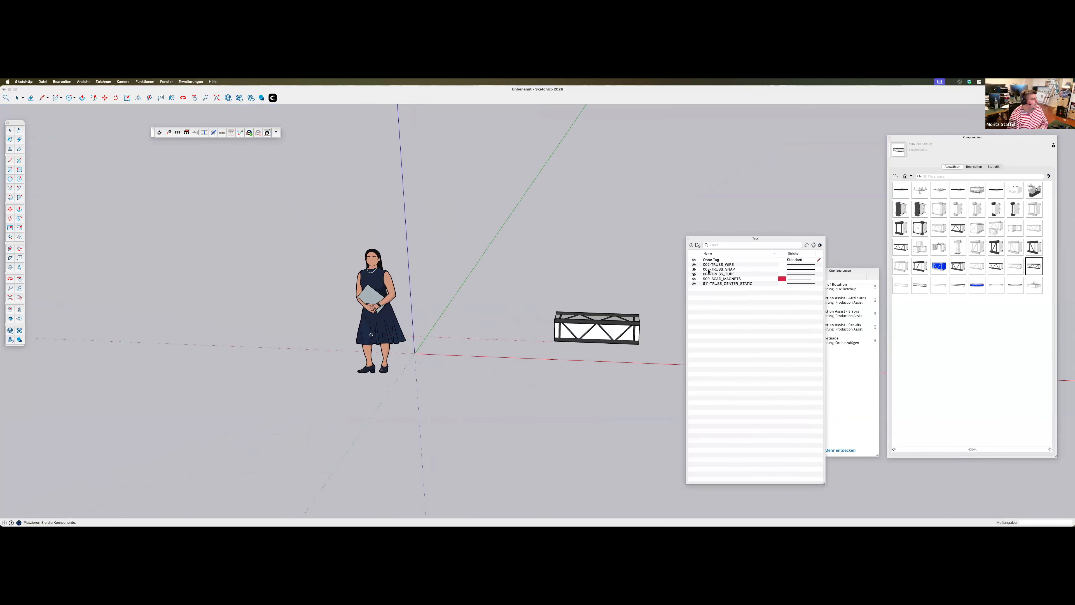
left_click(716, 270)
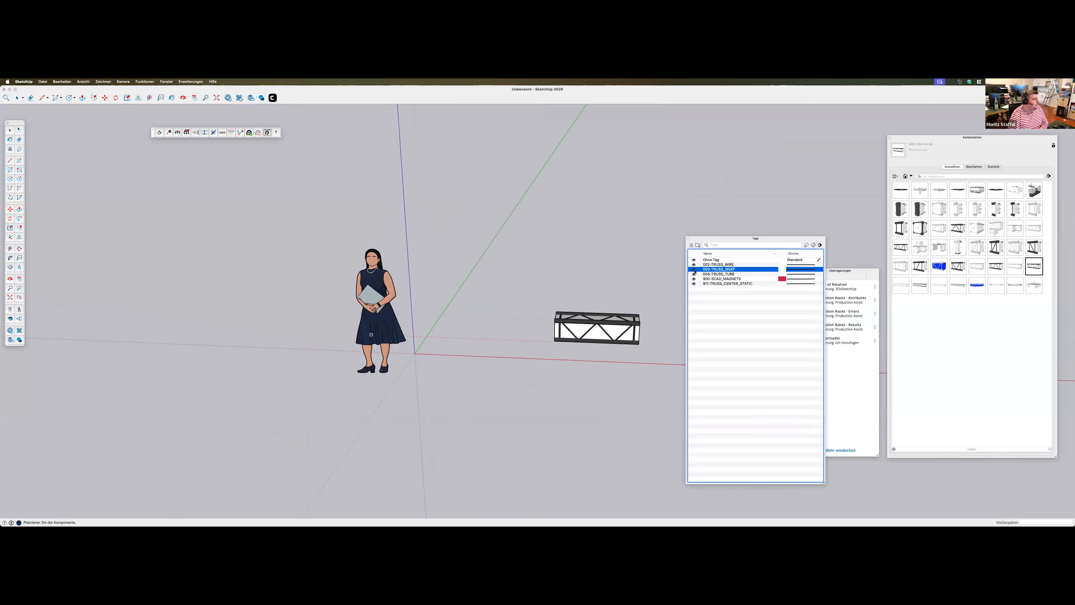
left_click(694, 270)
left_click(694, 271)
left_click(694, 270)
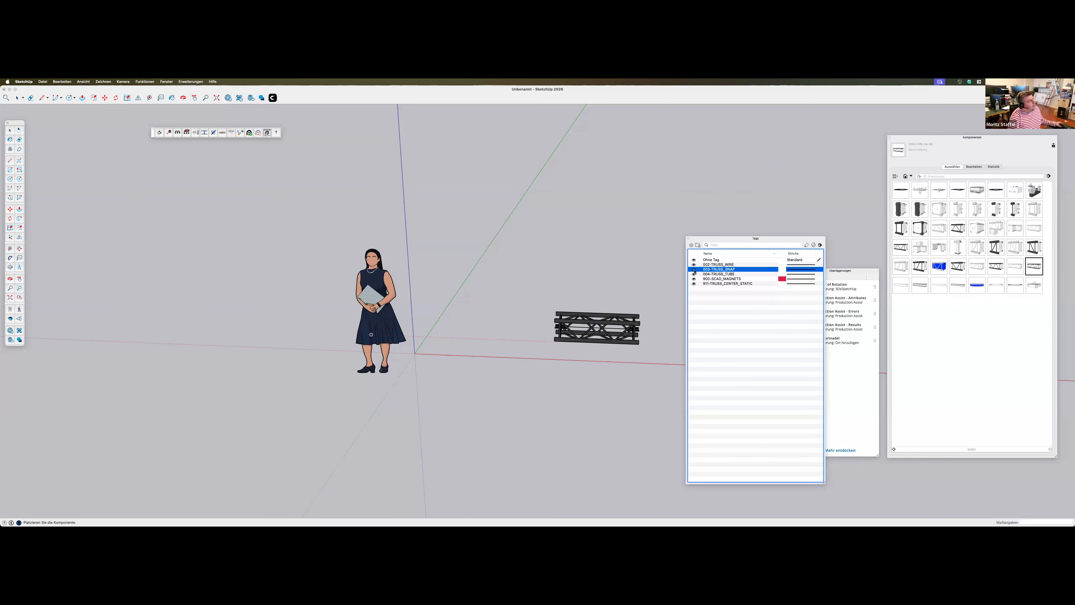
left_click(694, 271)
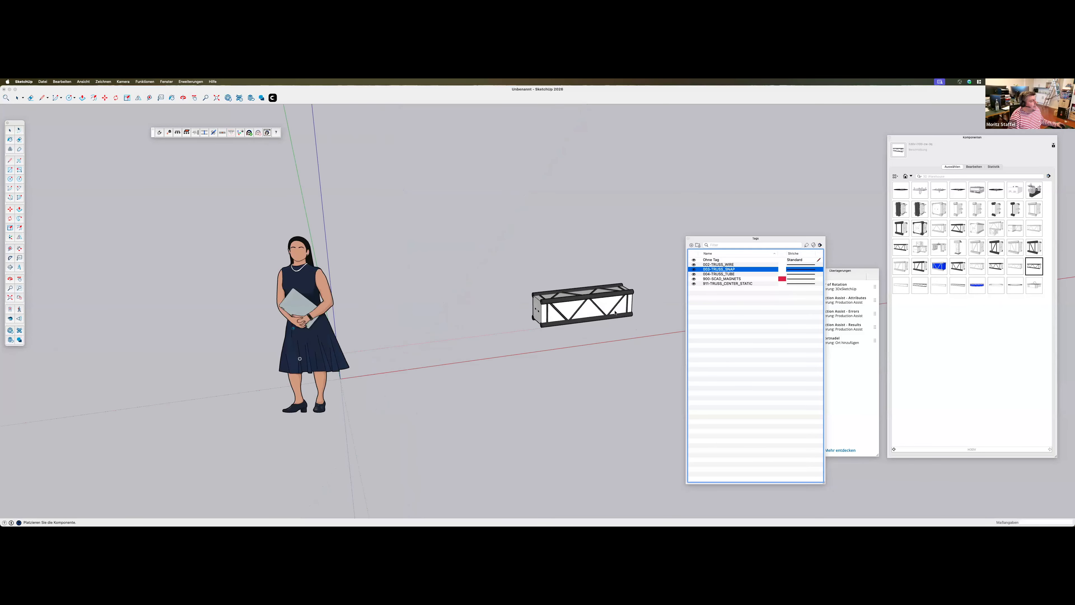
left_click(694, 270)
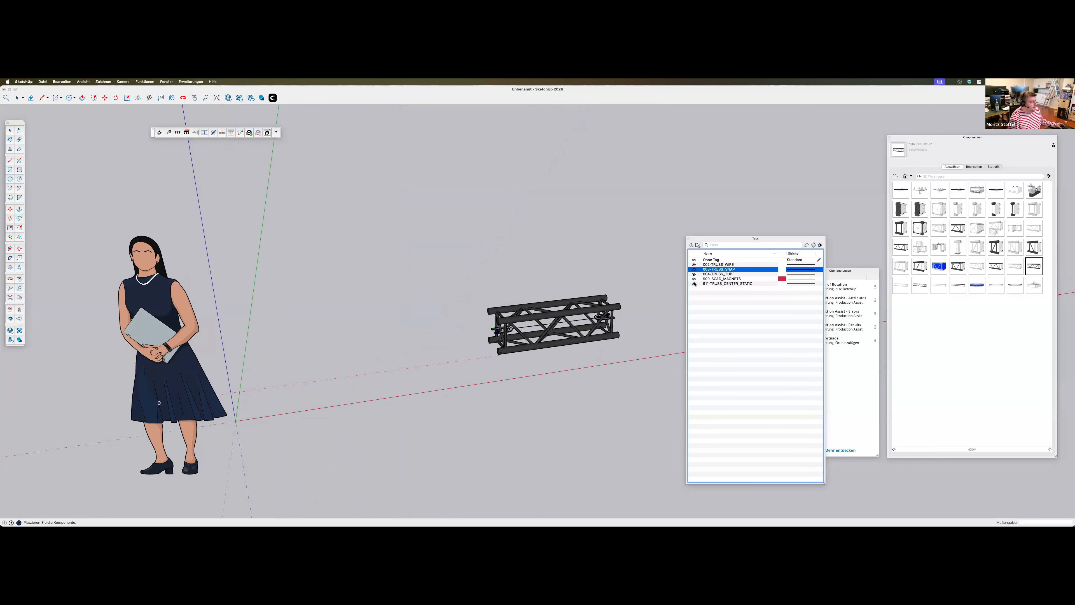
Compare the truss representations by toggling the 004-TRUSS_TUBE and 003-TRUSS_SNAP tags, leaving both hidden
left_click(694, 274)
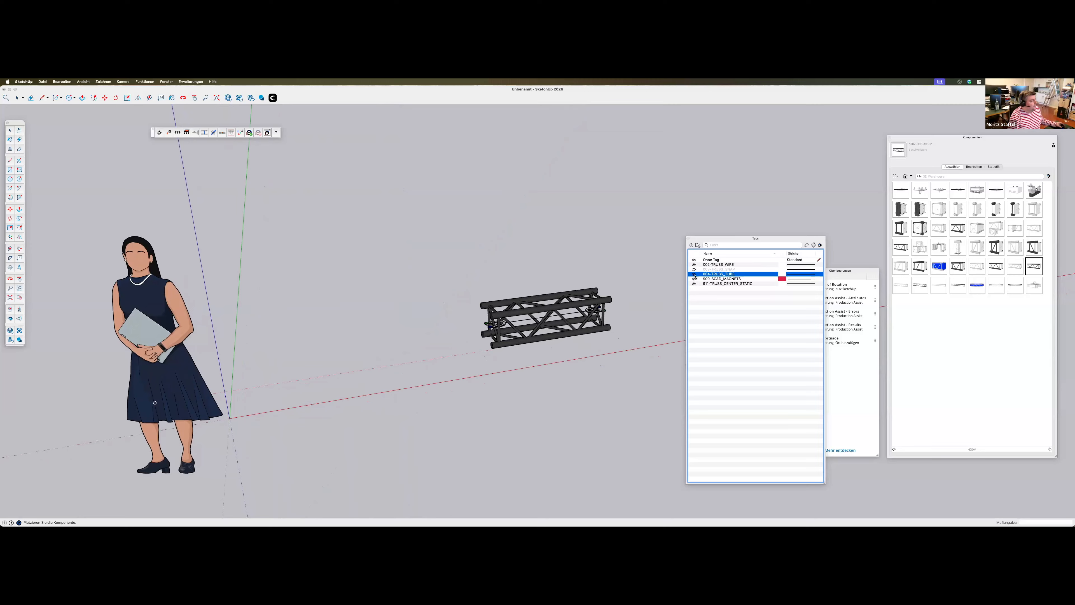
left_click(694, 274)
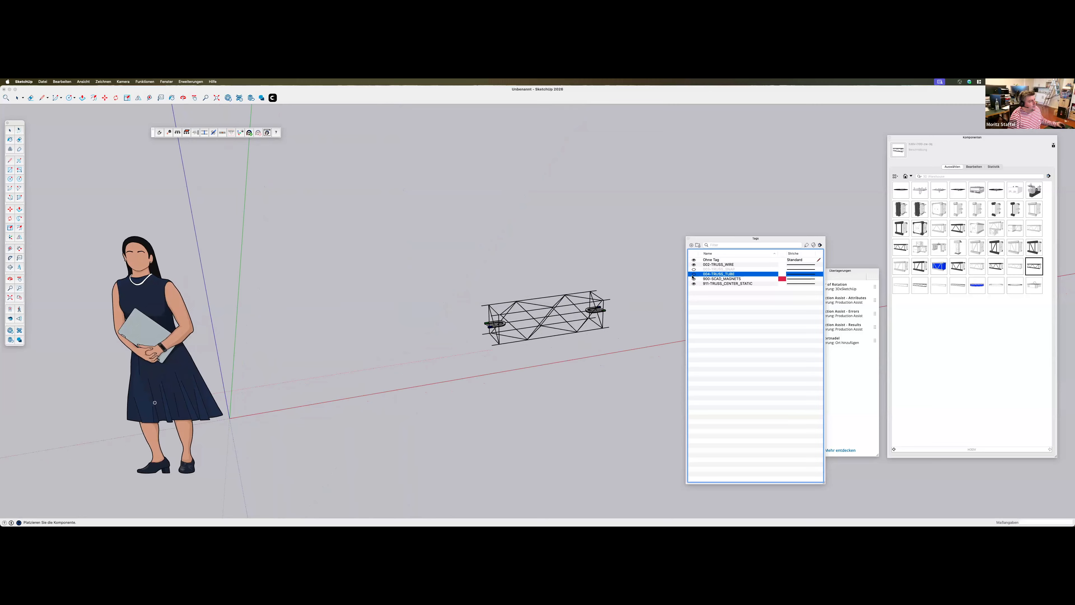
left_click(694, 270)
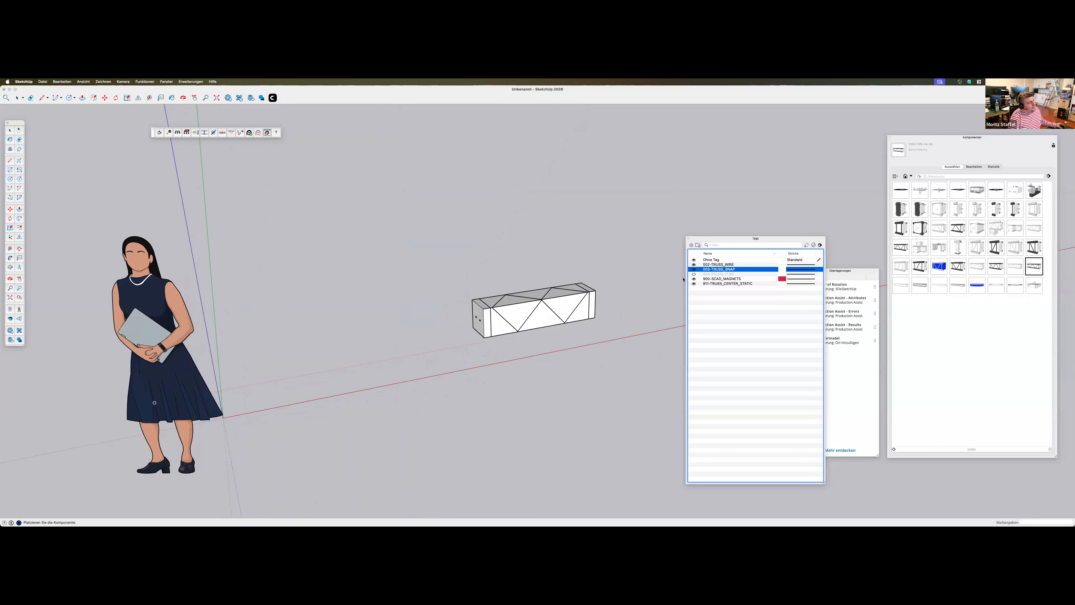
left_click(698, 273)
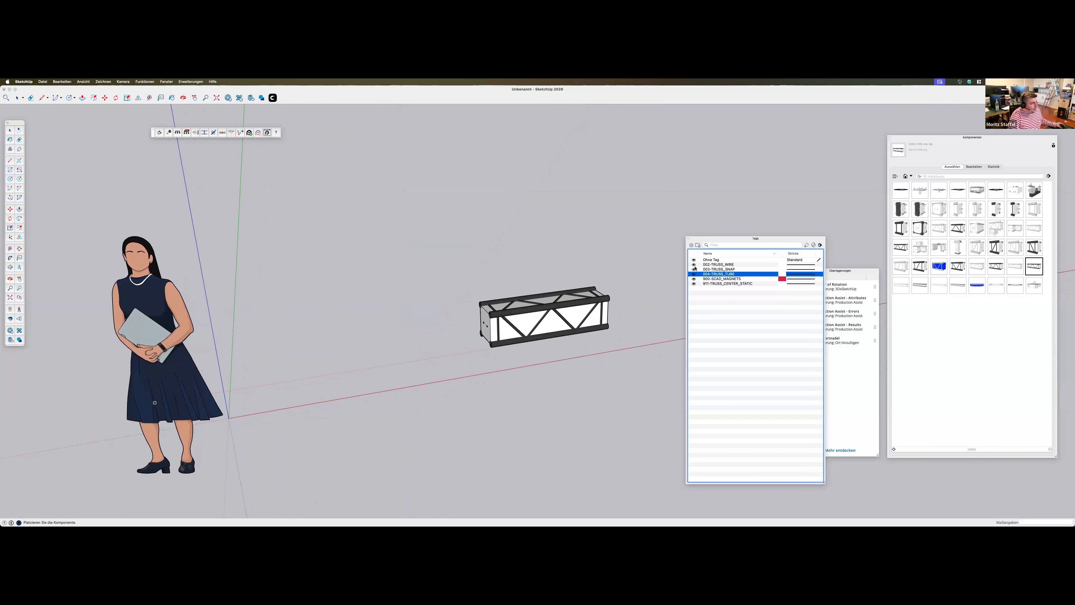
left_click(694, 274)
left_click(694, 269)
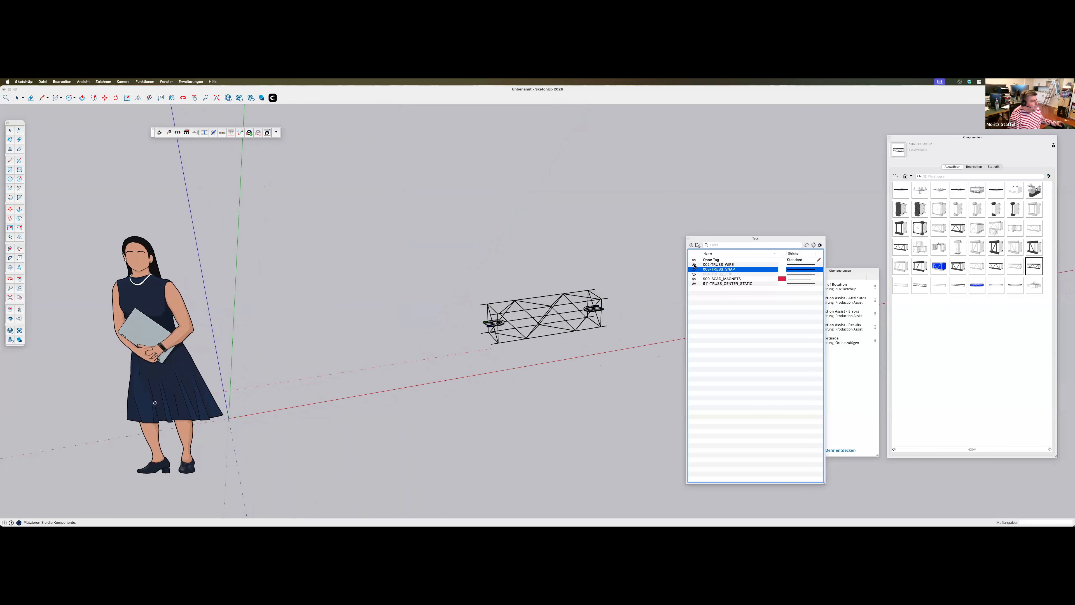
Hide the 002-TRUSS_WIRE tag and inspect the truss's remaining magnets and centre line up close
middle_click_drag(555, 309, 472, 304)
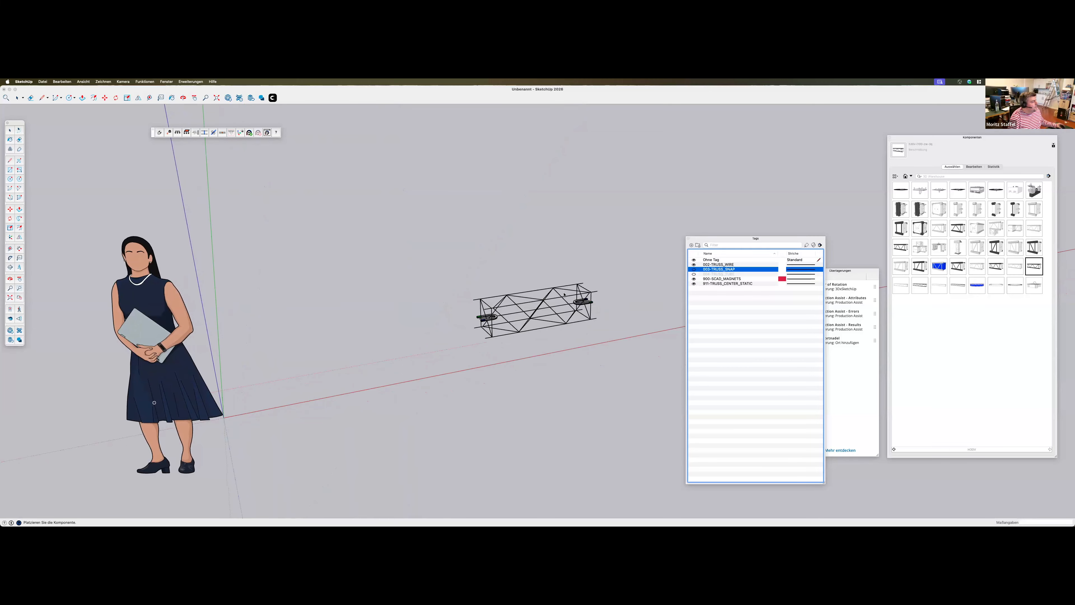
left_click(694, 264)
middle_click_drag(496, 335, 449, 352)
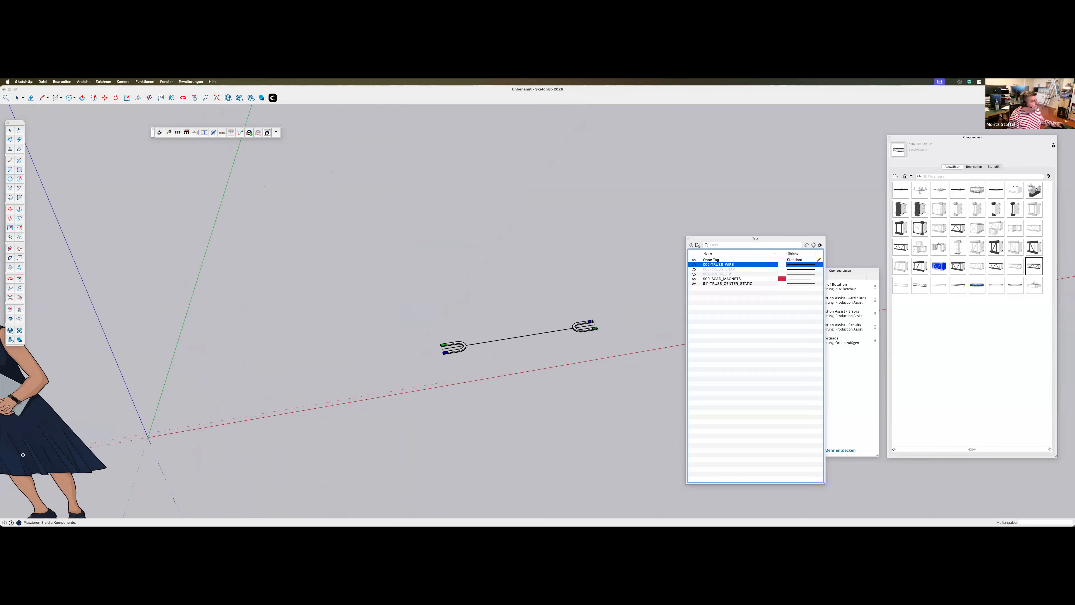
Show the 004-TRUSS_TUBE tag again and place the truss component in the model beside the standing figure
left_click(694, 274)
mouse_move(670, 283)
middle_mouse_down()
mouse_move(555, 340)
mouse_move(556, 316)
middle_mouse_up()
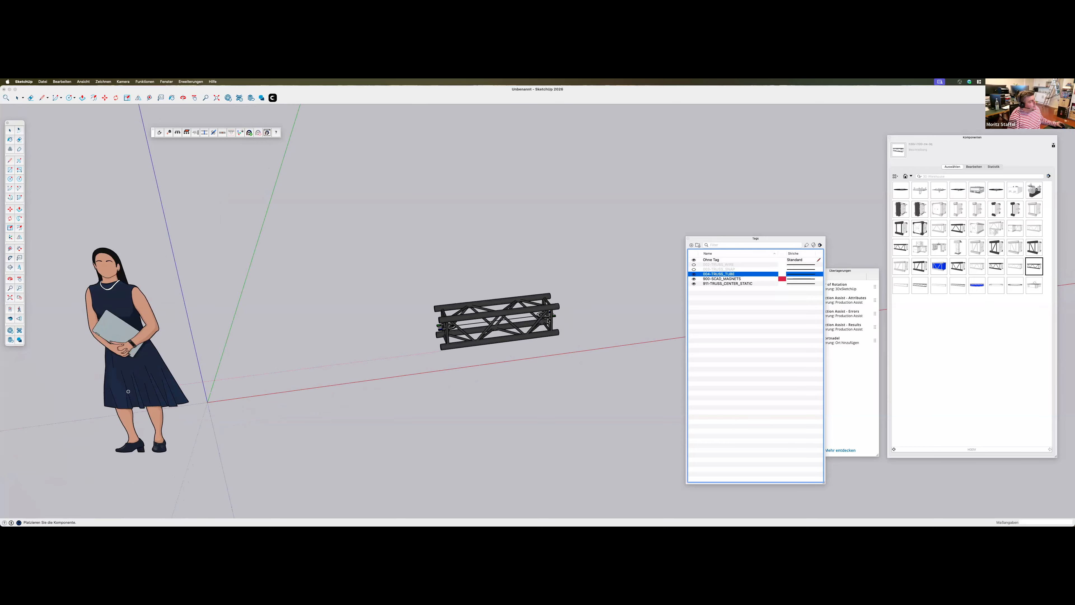
left_click(463, 320)
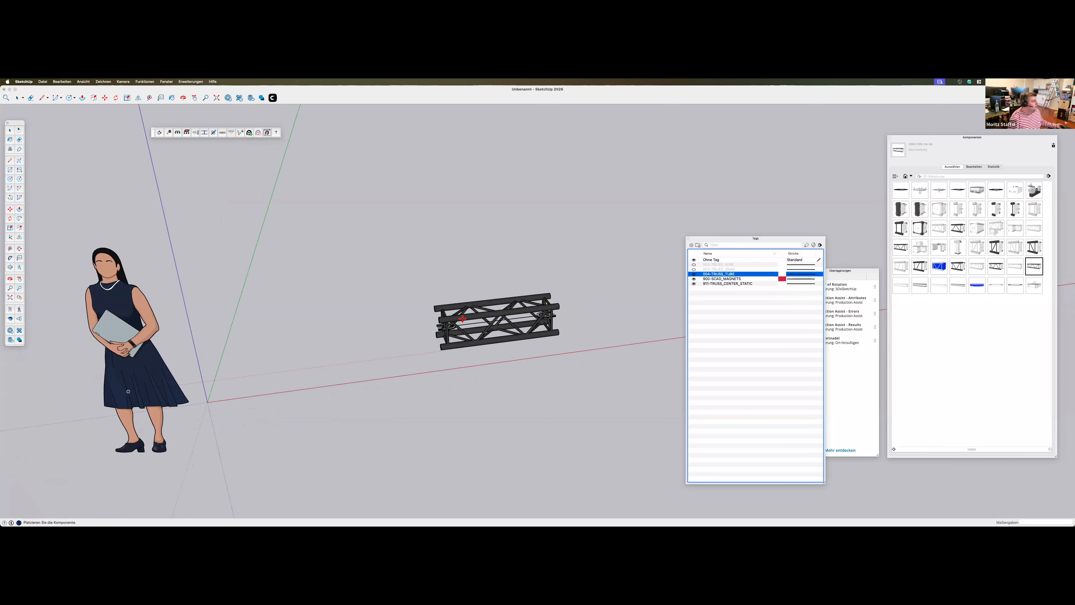
left_click(452, 335)
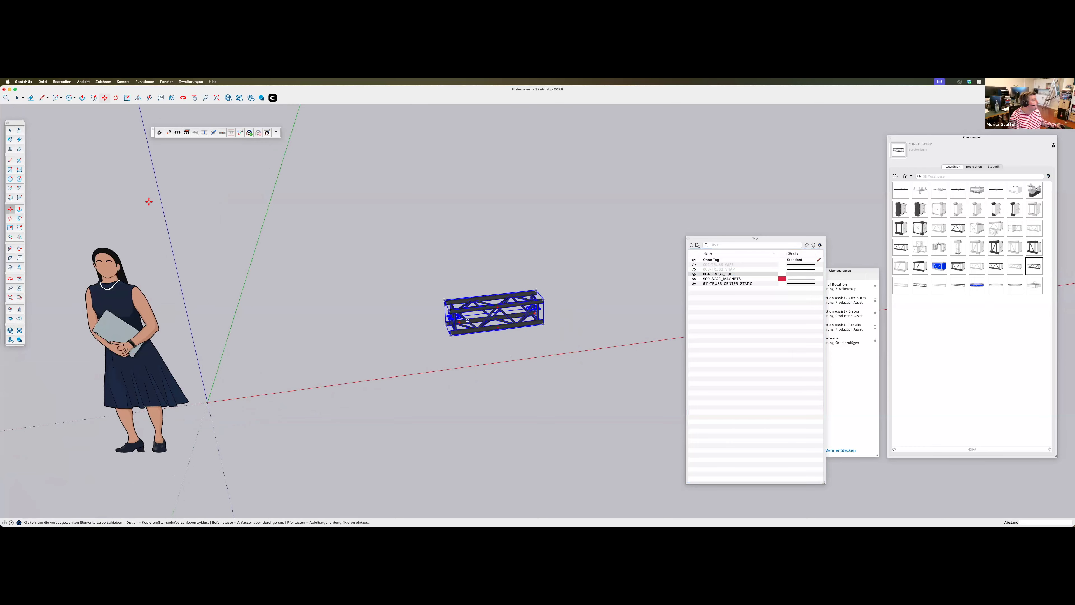
Snap copies of the truss end to end with the Production Assist snapping tool to build a long straight truss line
left_click(160, 132)
left_click(517, 301)
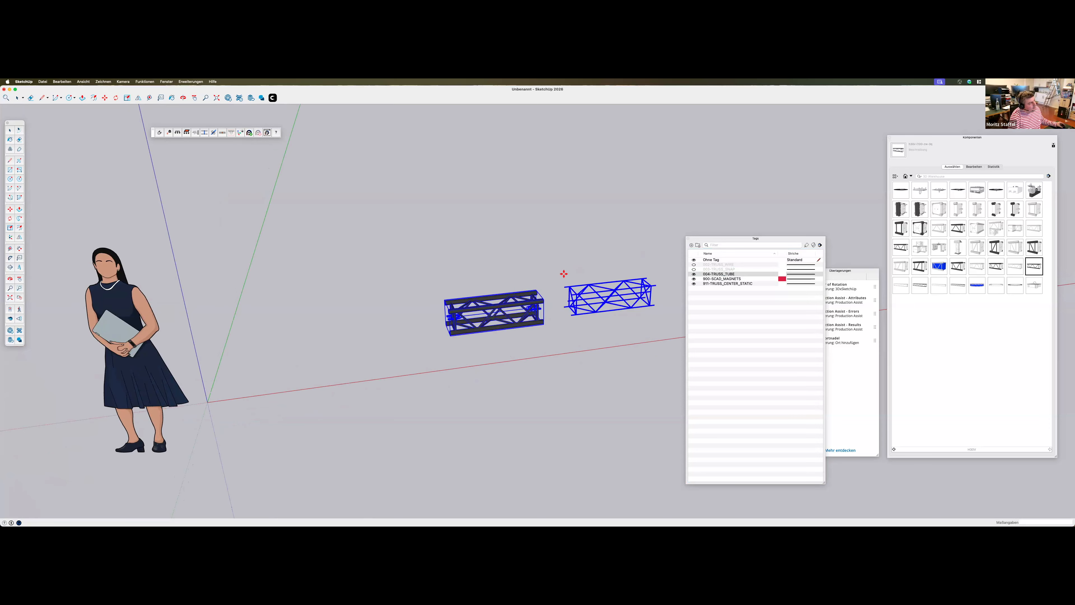
middle_click_drag(563, 331, 557, 329)
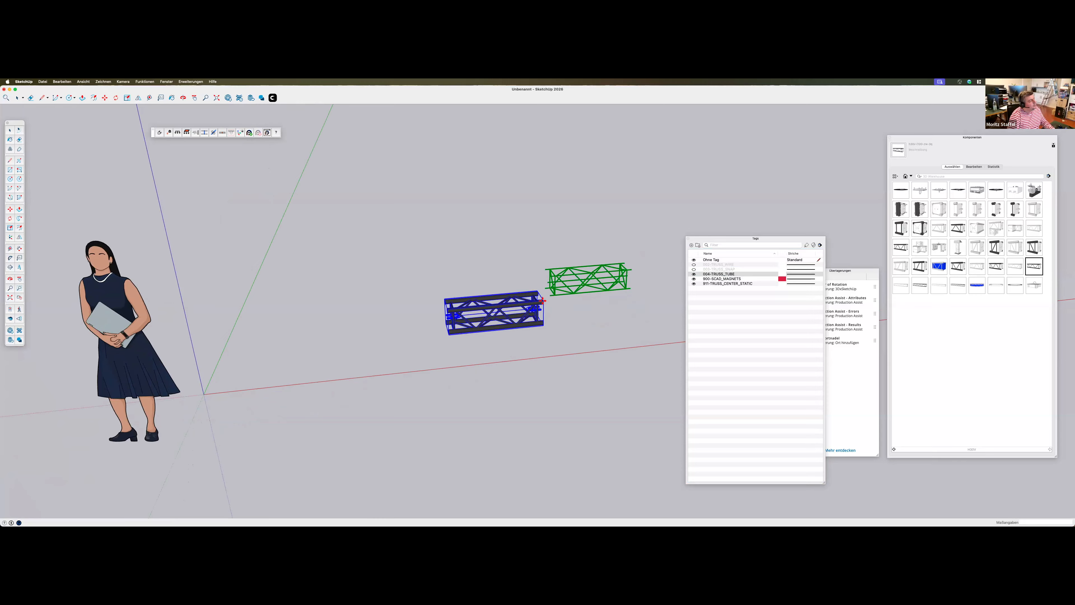
left_click(626, 301)
left_click(633, 293)
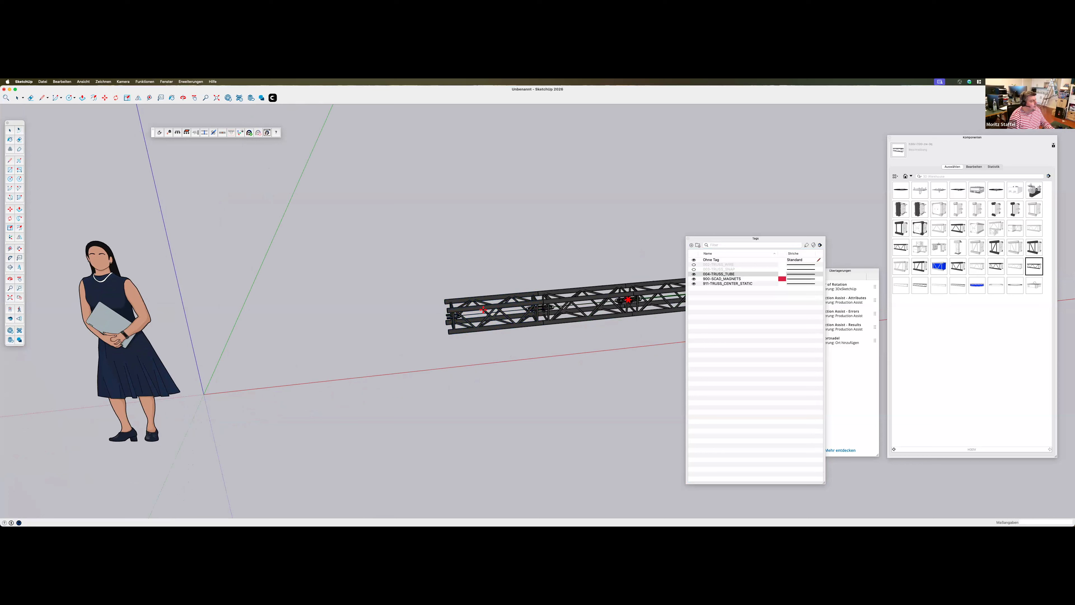
left_click(247, 328)
left_click(246, 328)
scroll(394, 355, "down", 5)
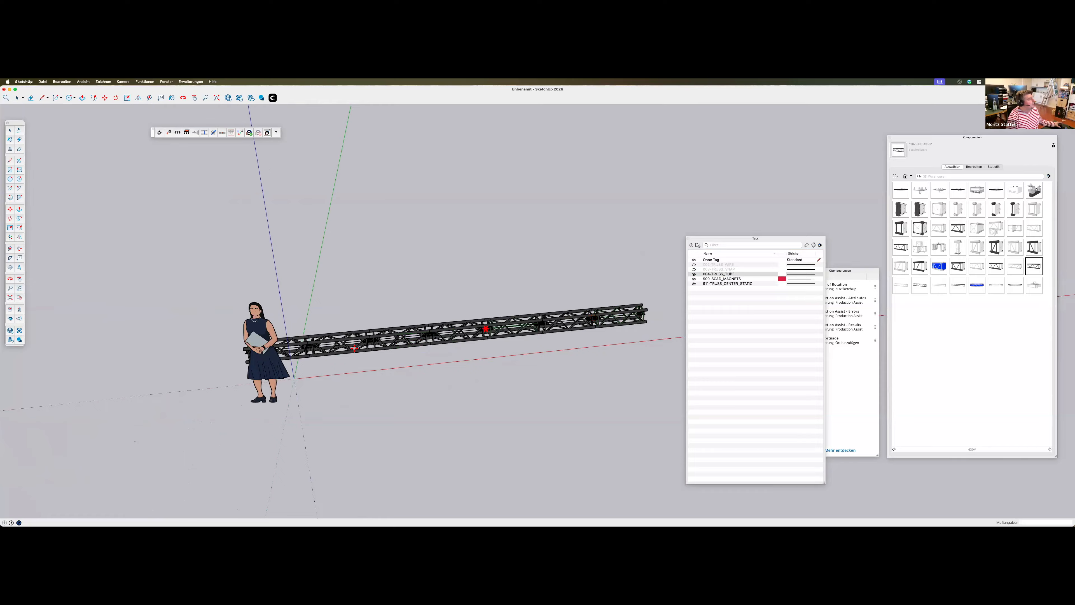
middle_click_drag(396, 318, 338, 316)
scroll(372, 342, "down", 3)
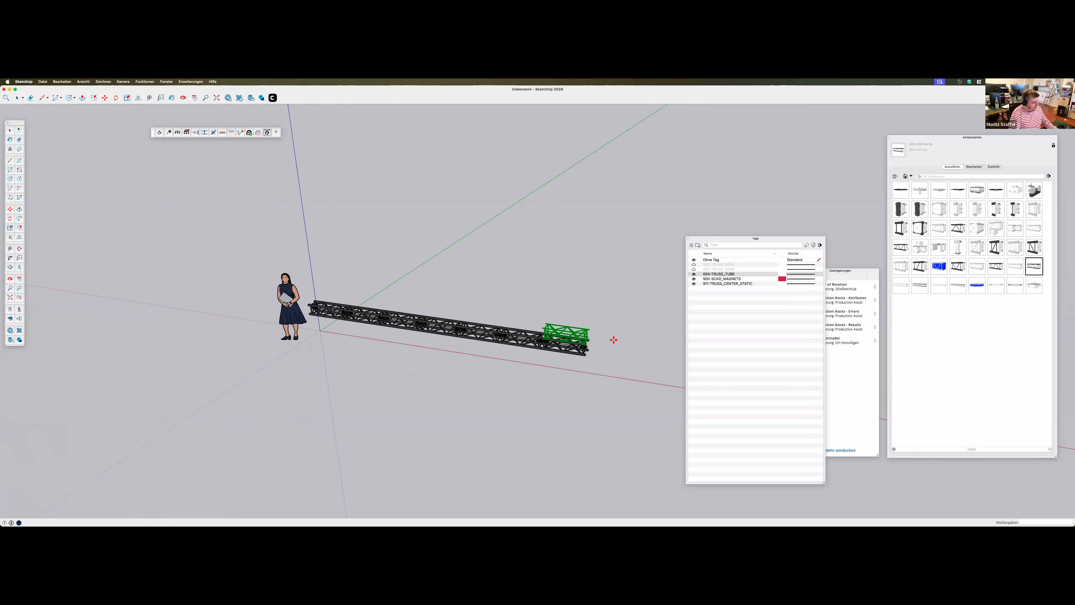
Detach the last truss segment from the line and snap it back onto the open end
left_click(627, 326)
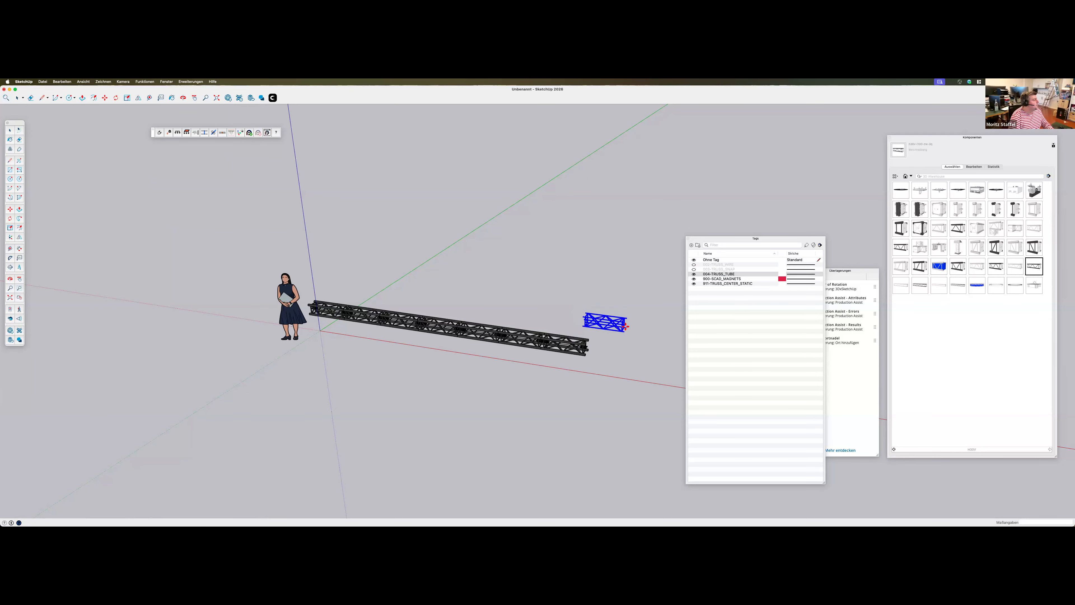
left_click(627, 329)
left_click(606, 319)
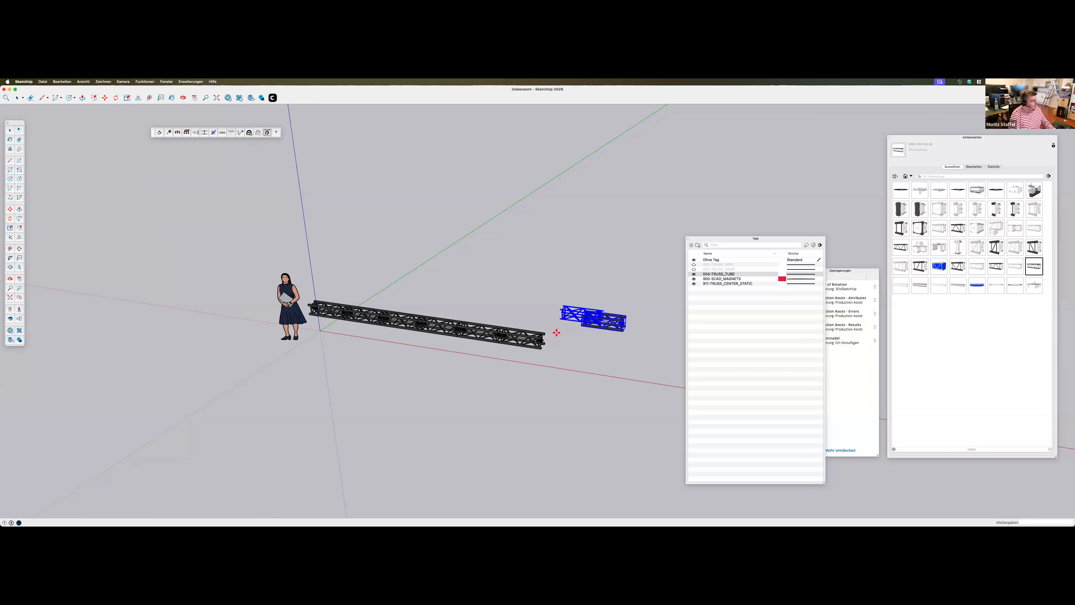
left_click(543, 341)
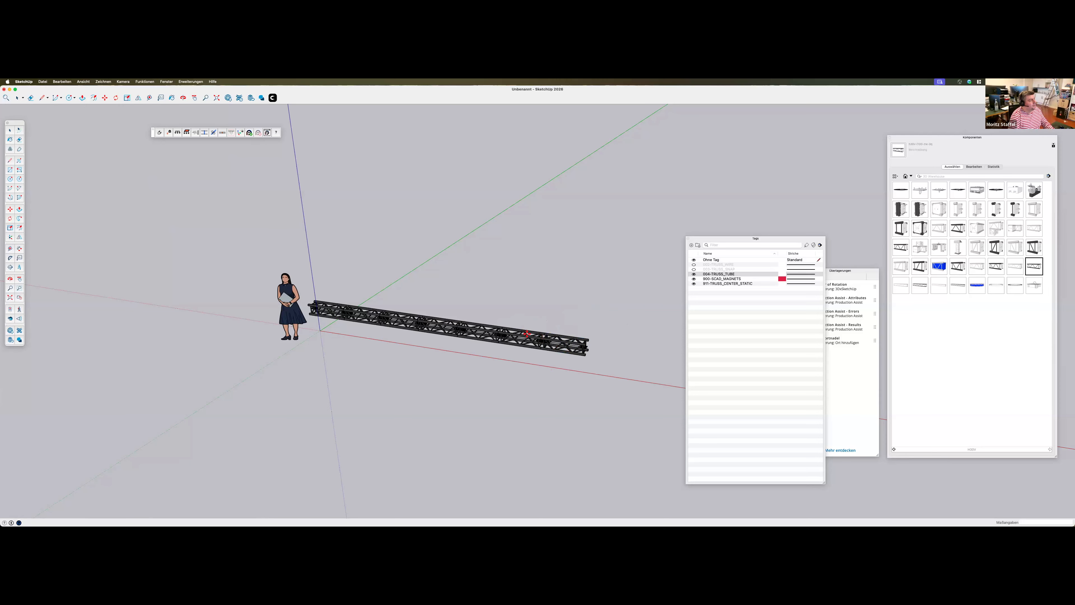
Copy the end truss segment and snap the copy on to extend the truss line
left_click(563, 341)
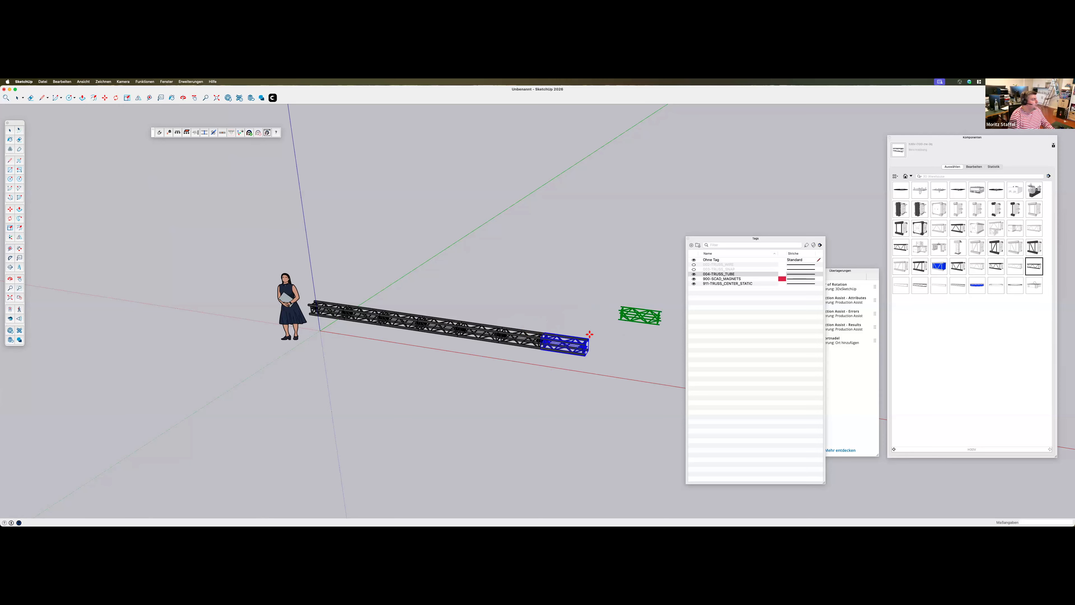
left_click(586, 345)
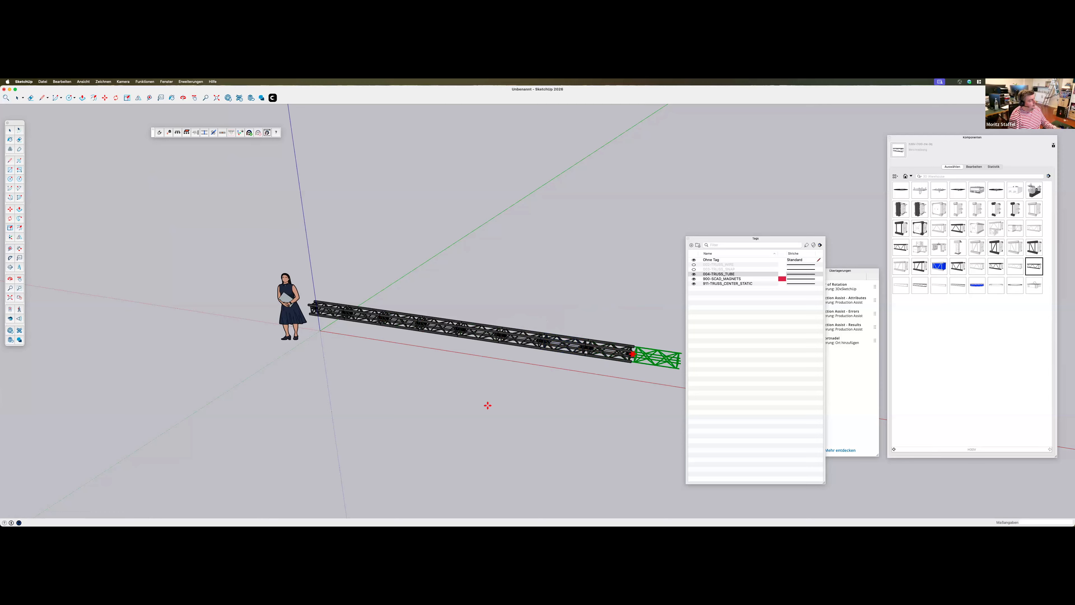
middle_click_drag(481, 399, 478, 387)
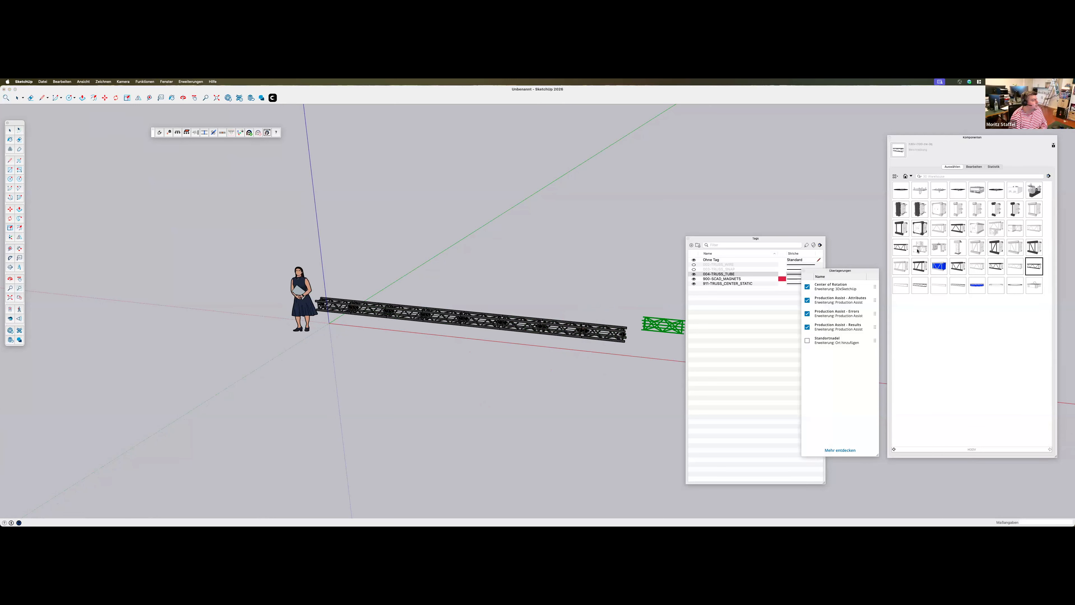
Browse the component library to the Hoist collection and place its hoist component on the ground in front of the truss line
left_click(912, 177)
left_click(927, 353)
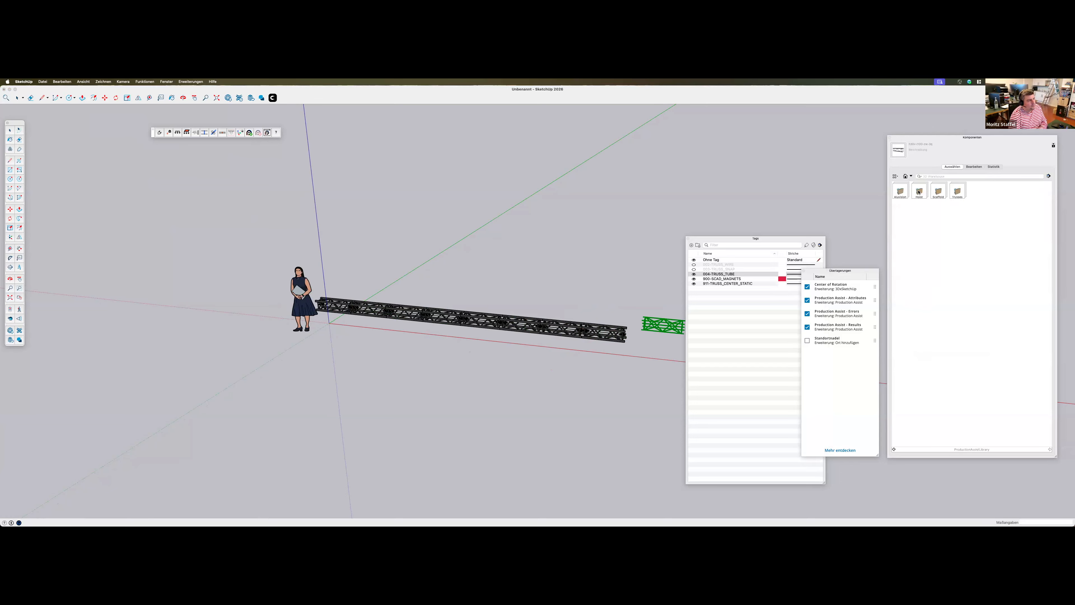
double_click(920, 191)
left_click(901, 190)
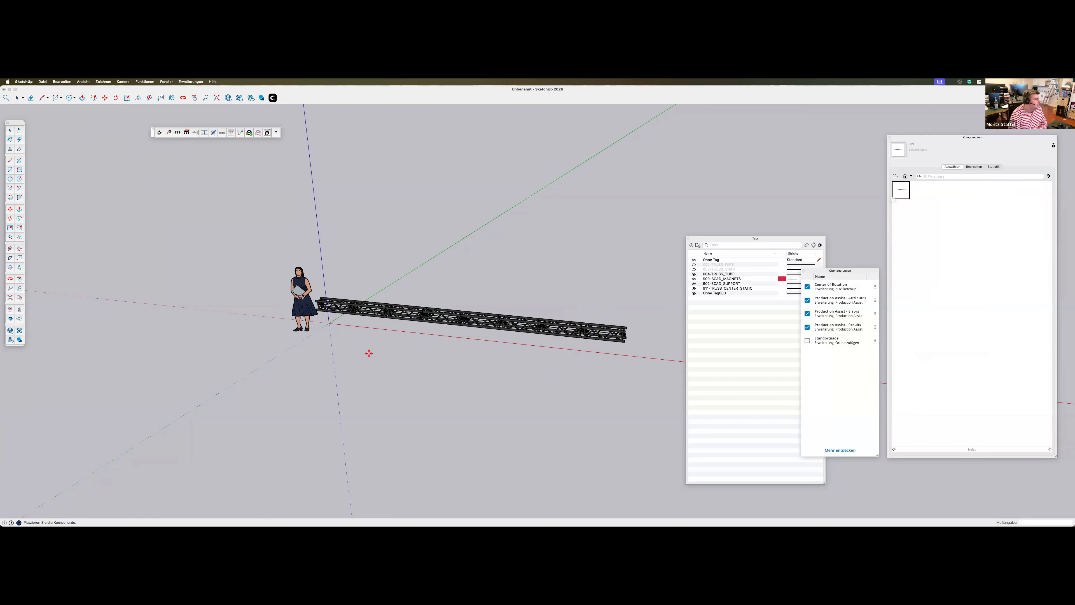
left_click(371, 341)
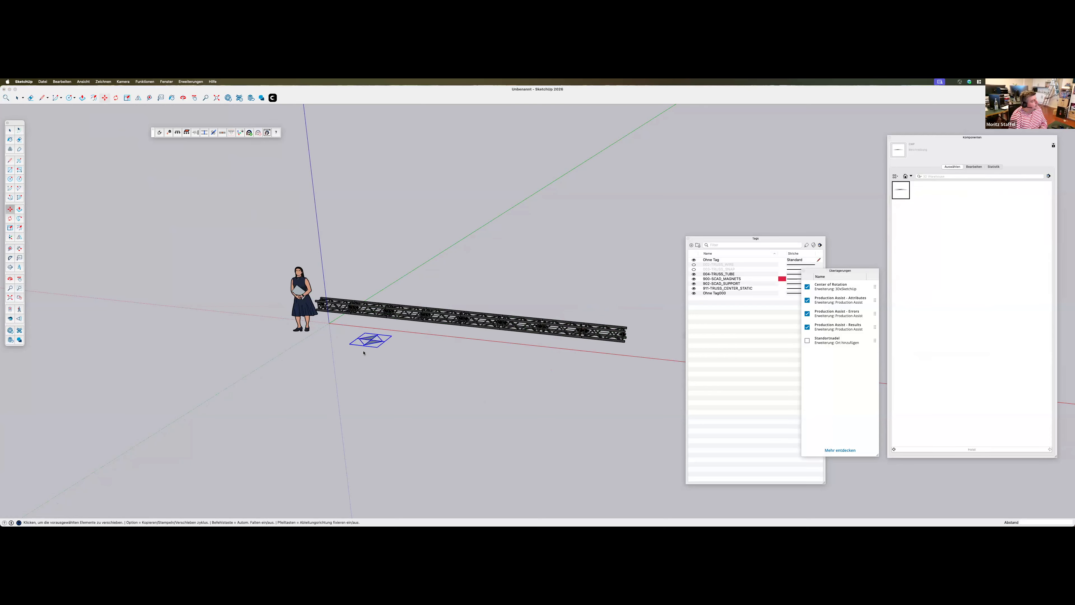
Snap a copy of the hoist onto the truss line near the end beside the standing figure
scroll(383, 341, "up", 2)
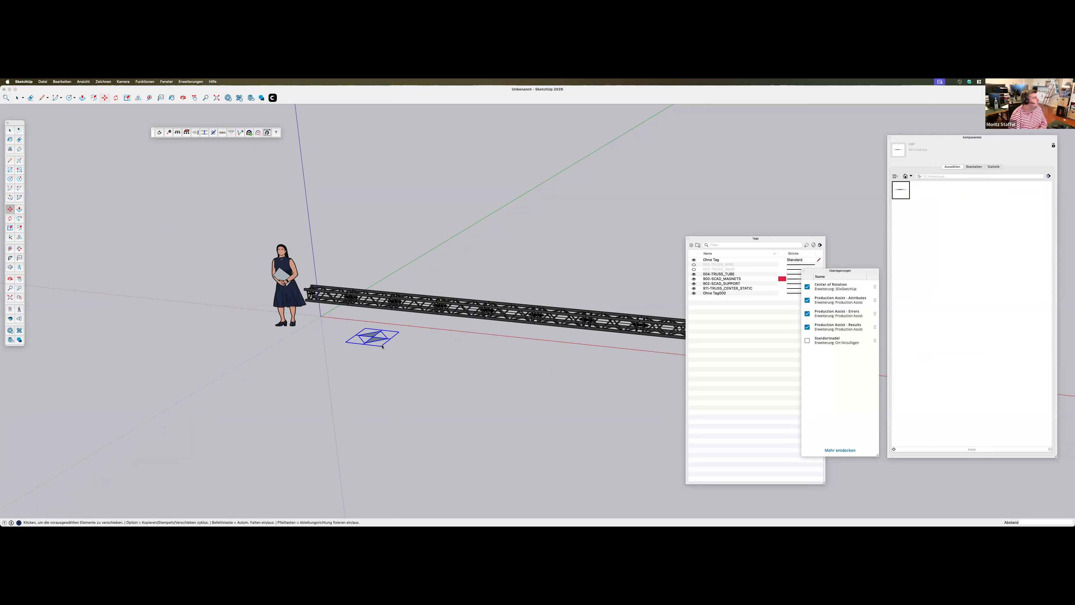
left_click(159, 133)
left_click(373, 337)
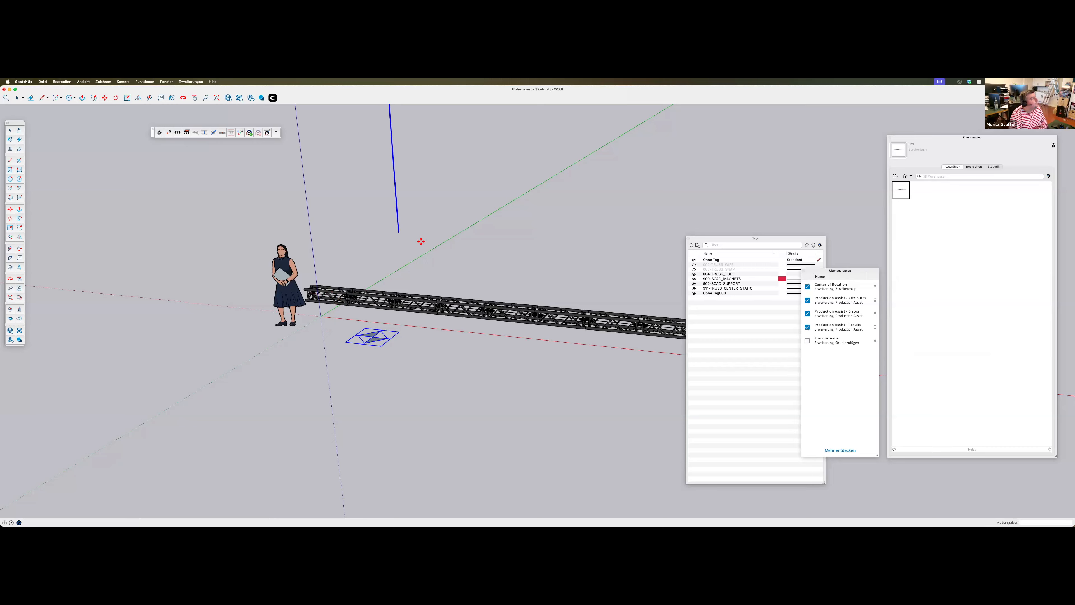
left_click(337, 293)
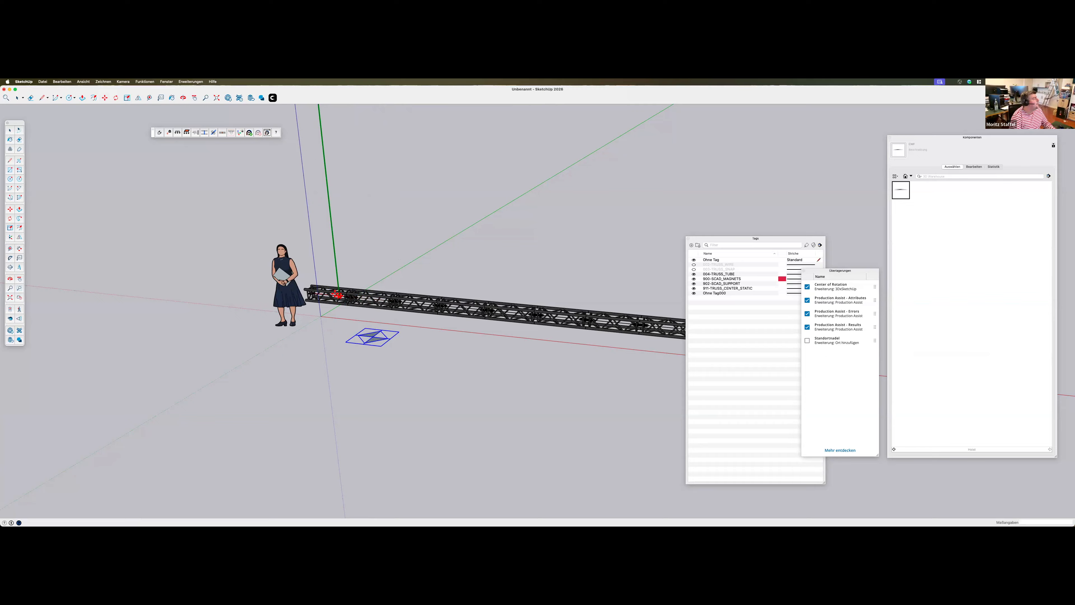
left_click(327, 292)
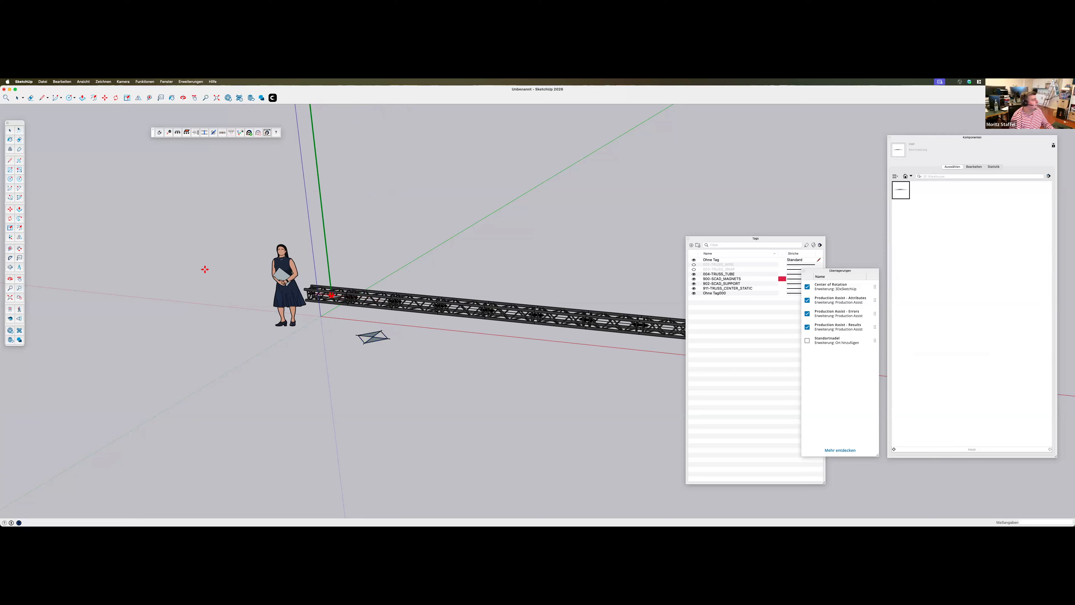
Snap a second hoist near the far end of the truss line and delete the source hoist lying on the ground
scroll(195, 291, "up", 1)
scroll(195, 290, "down", 2)
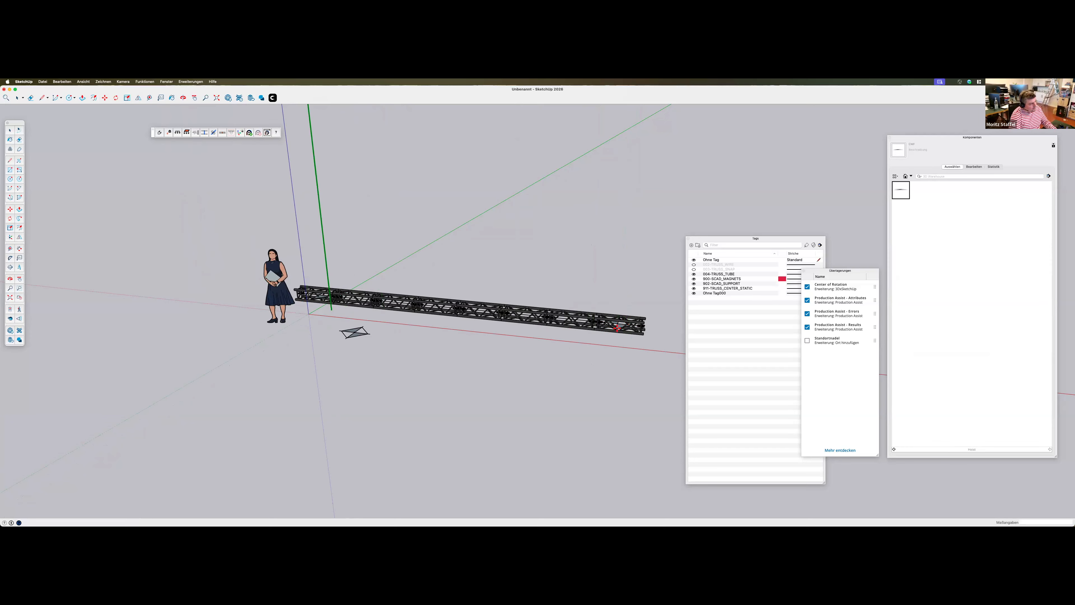
left_click(564, 347)
left_click(354, 338)
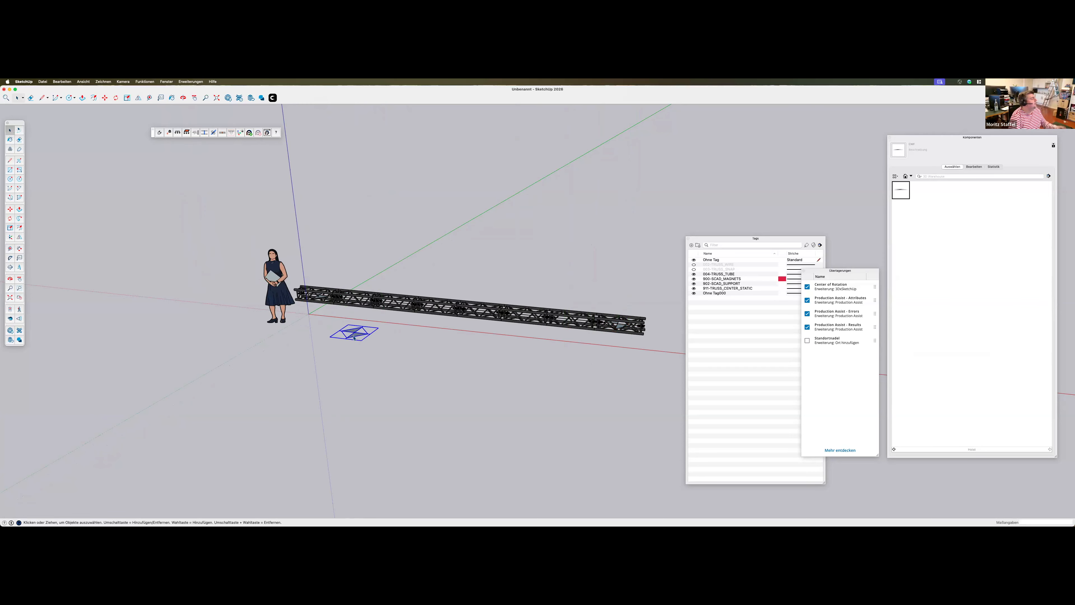
key("Delete")
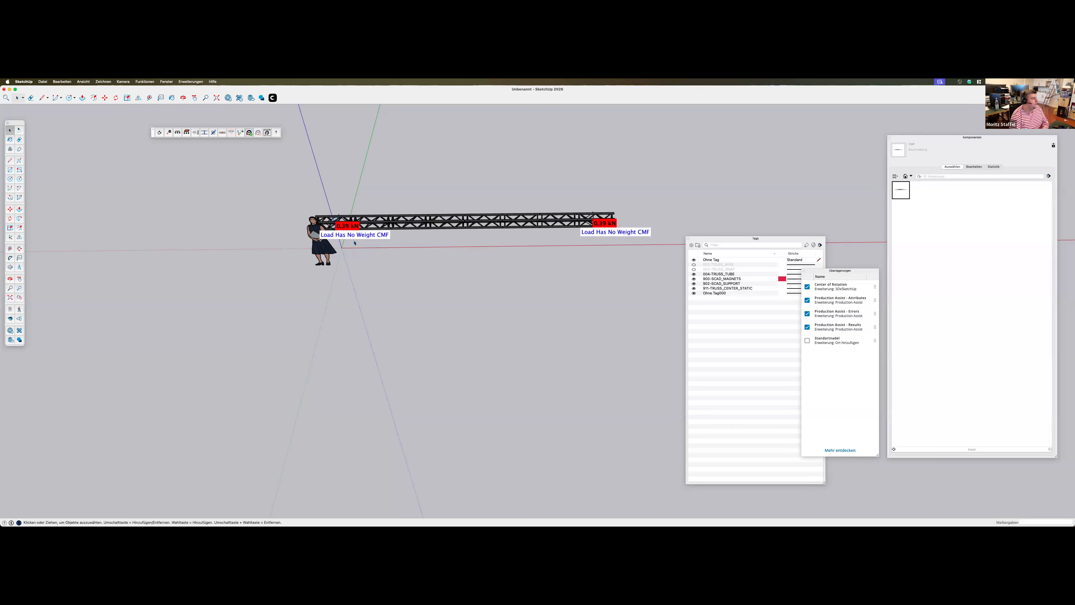
Compare the Production Assist Errors, Results and Attributes overlays by switching each one off and on again
middle_click_drag(517, 252, 615, 261)
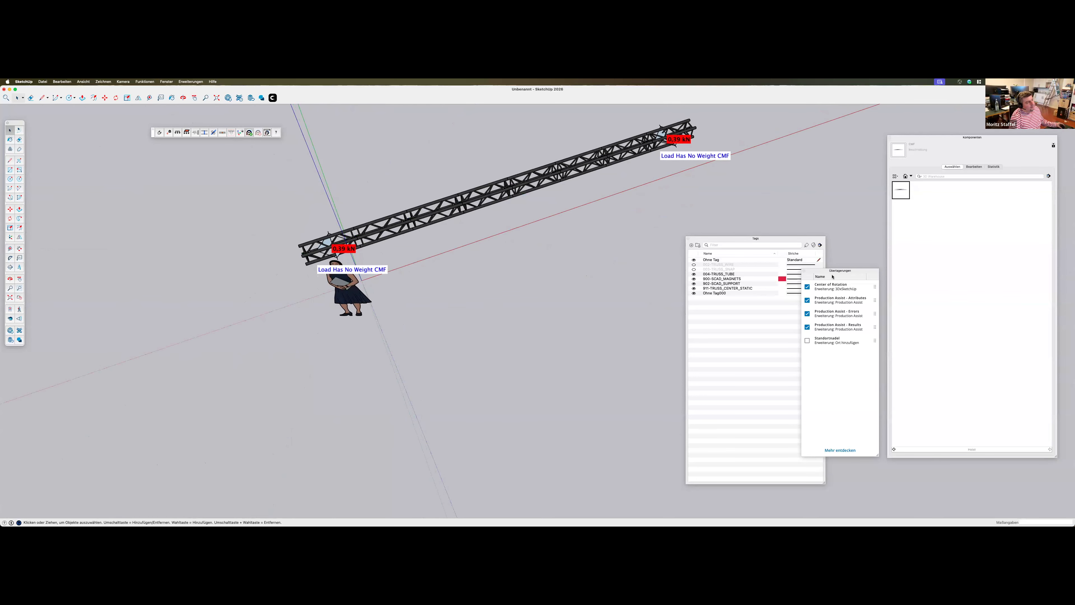
left_click_drag(842, 273, 843, 148)
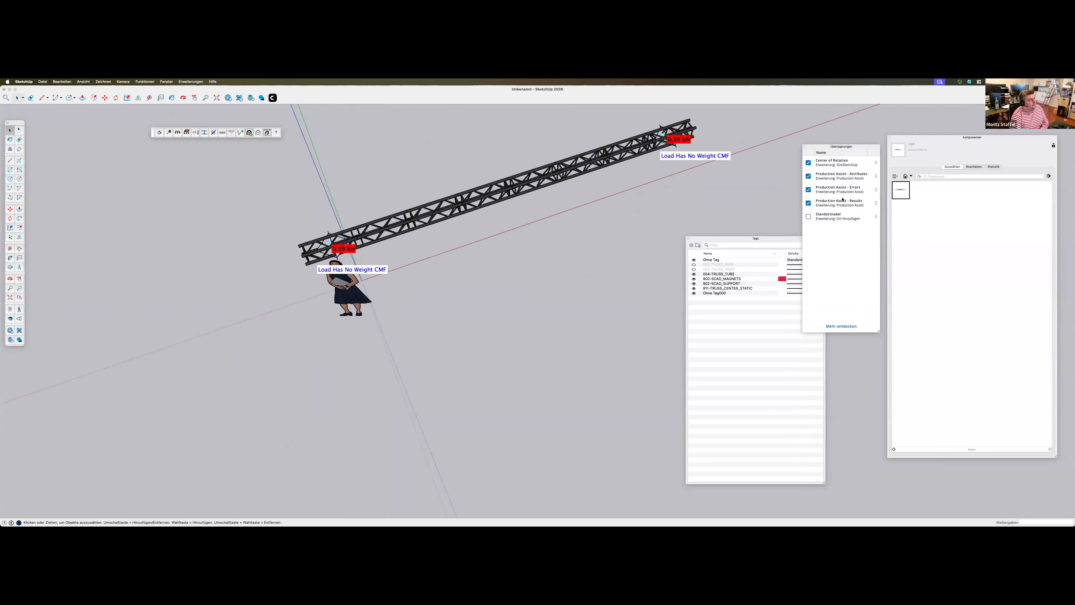
left_click(808, 190)
left_click(809, 191)
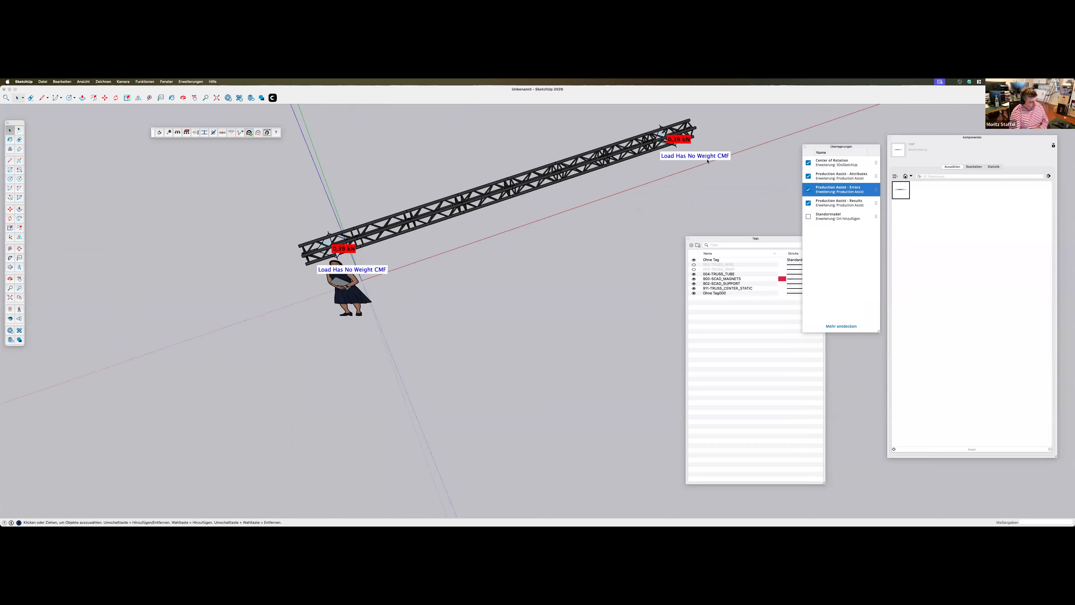
left_click(808, 204)
left_click(809, 204)
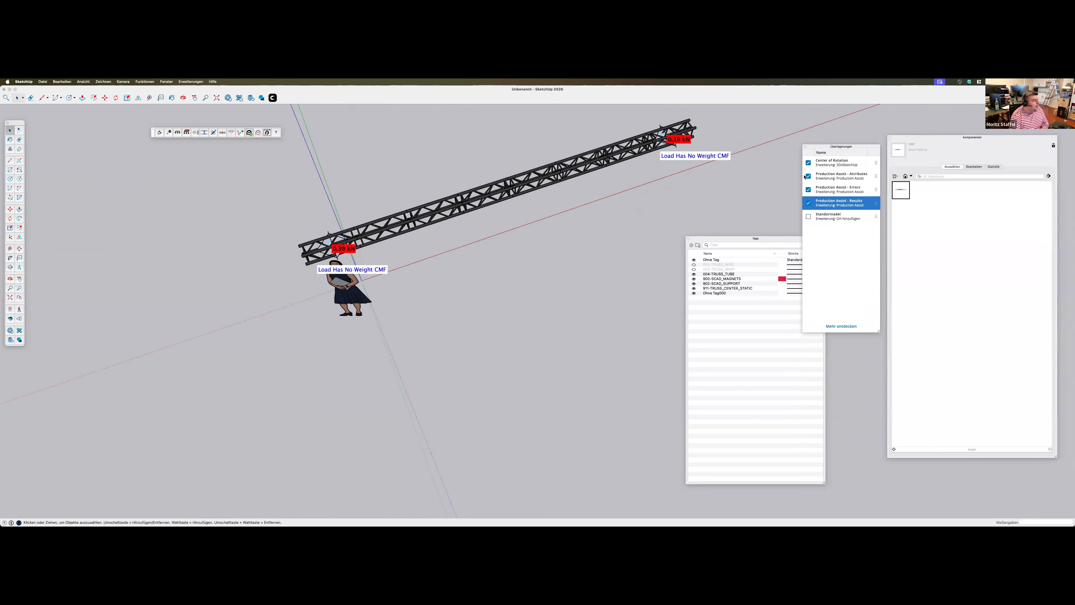
left_click(809, 177)
left_click(808, 177)
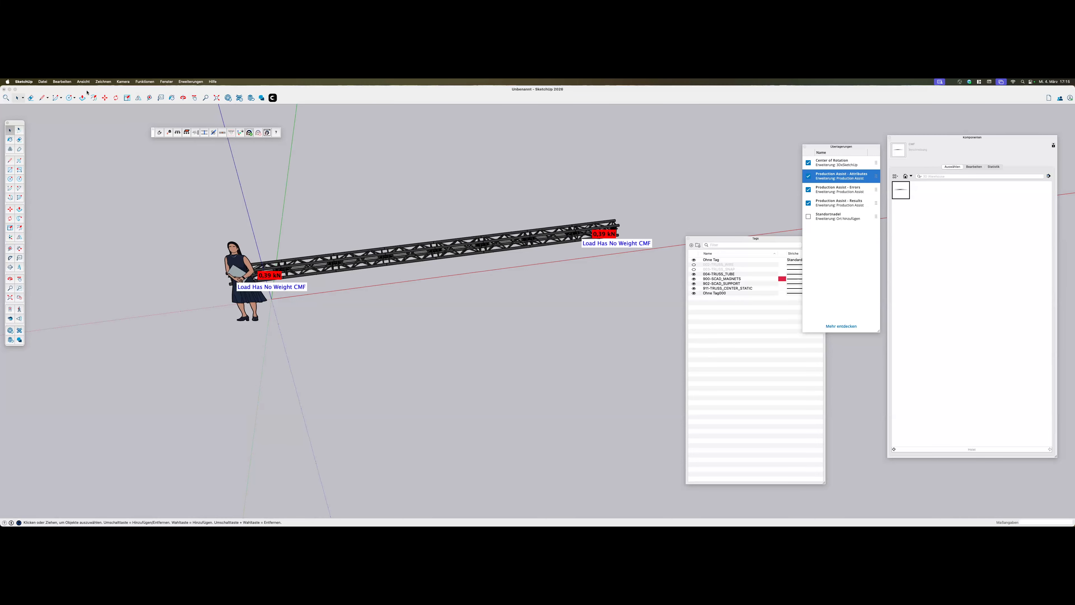
Switch to System Settings, set the display scaling to larger text, and return to SketchUp
left_click(772, 511)
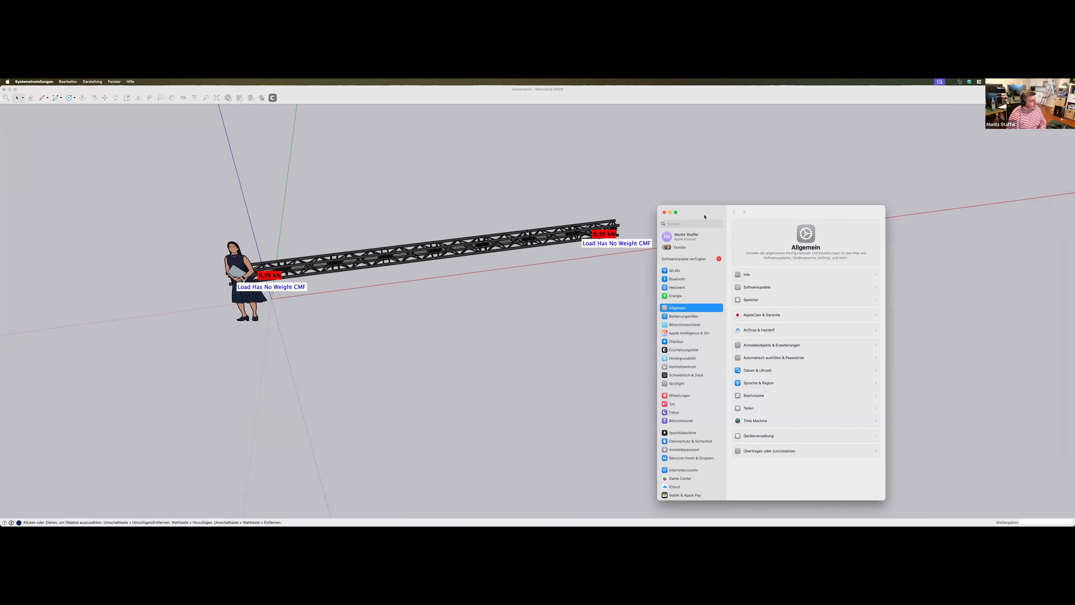
left_click(590, 327)
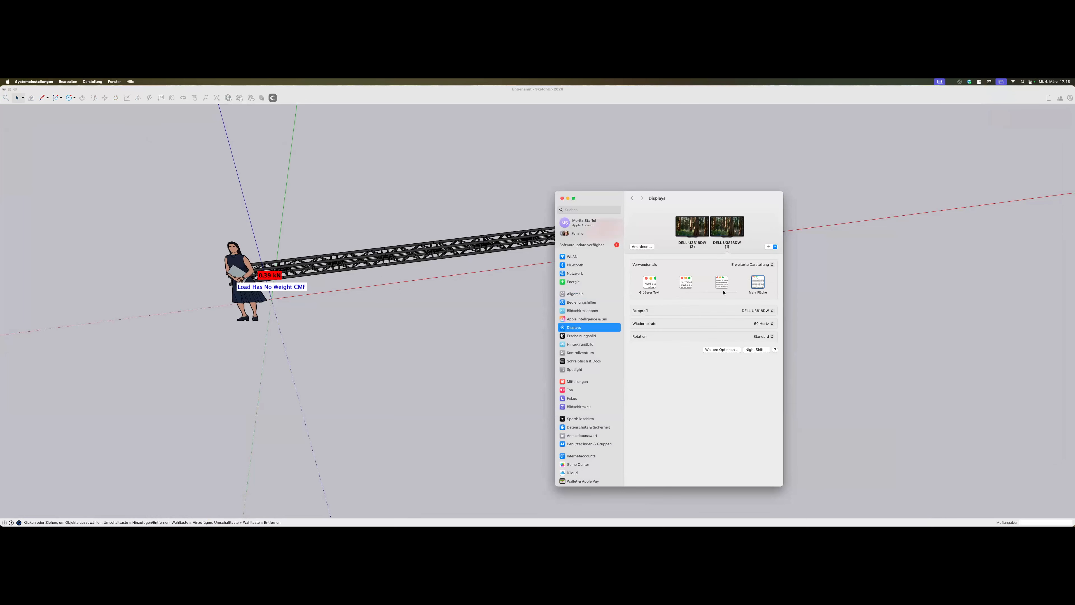
left_click(650, 281)
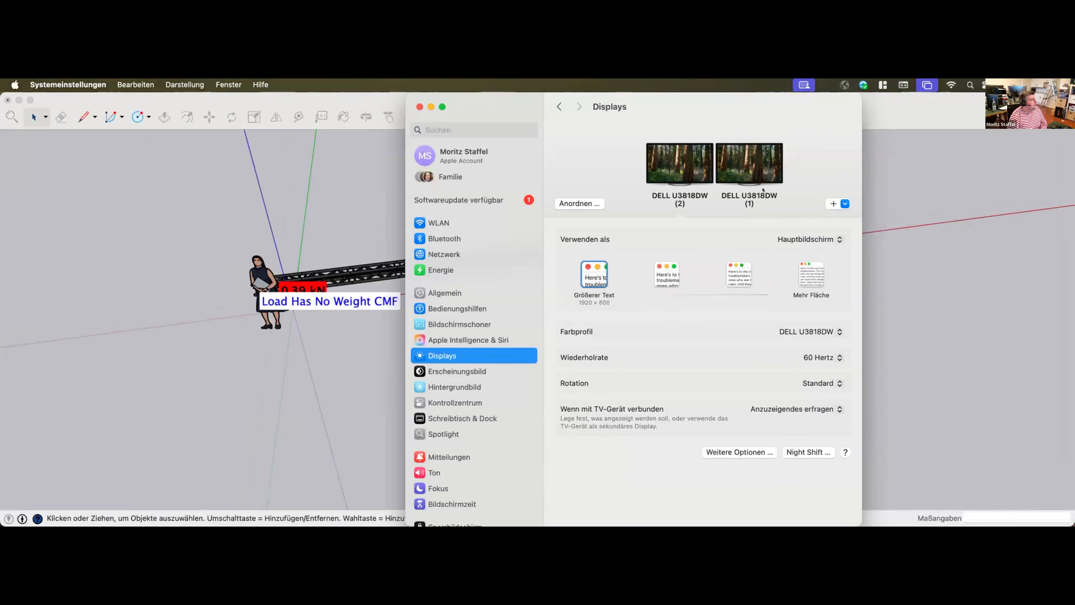
left_click(416, 106)
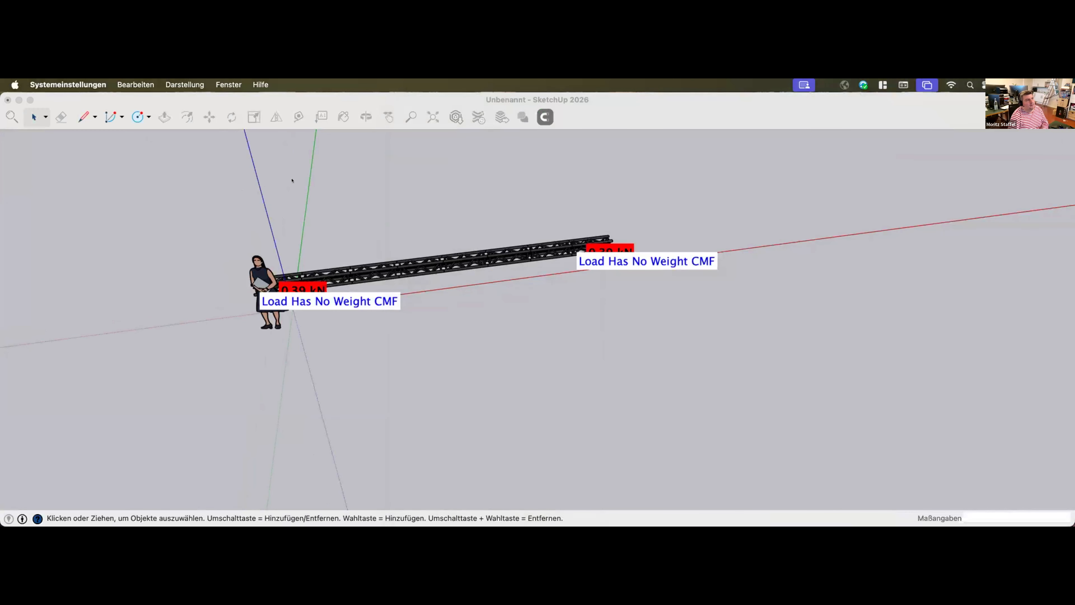
left_click(746, 100)
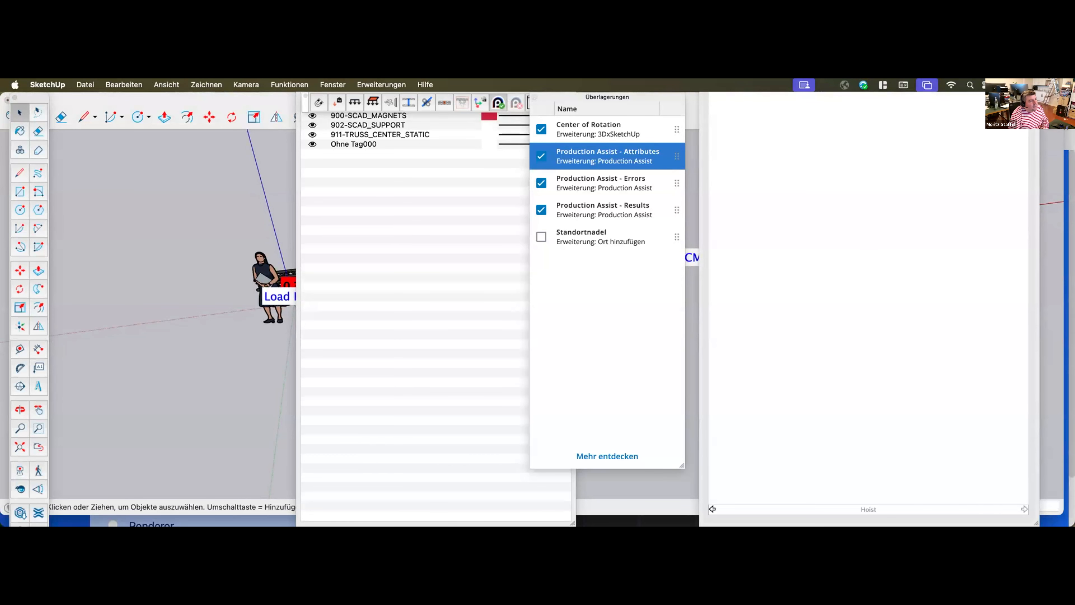
Set the drawing toolset and the Production Assist toolbar side by side, and clear the overlays window out of the way
left_click_drag(586, 94, 424, 277)
left_click(372, 165)
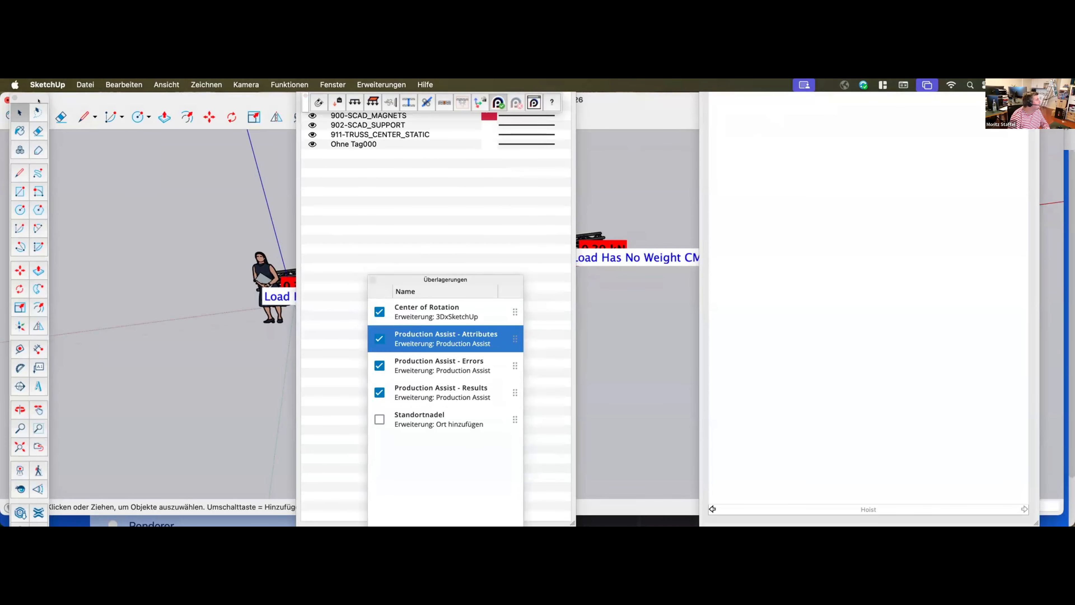
left_click_drag(43, 99, 39, 144)
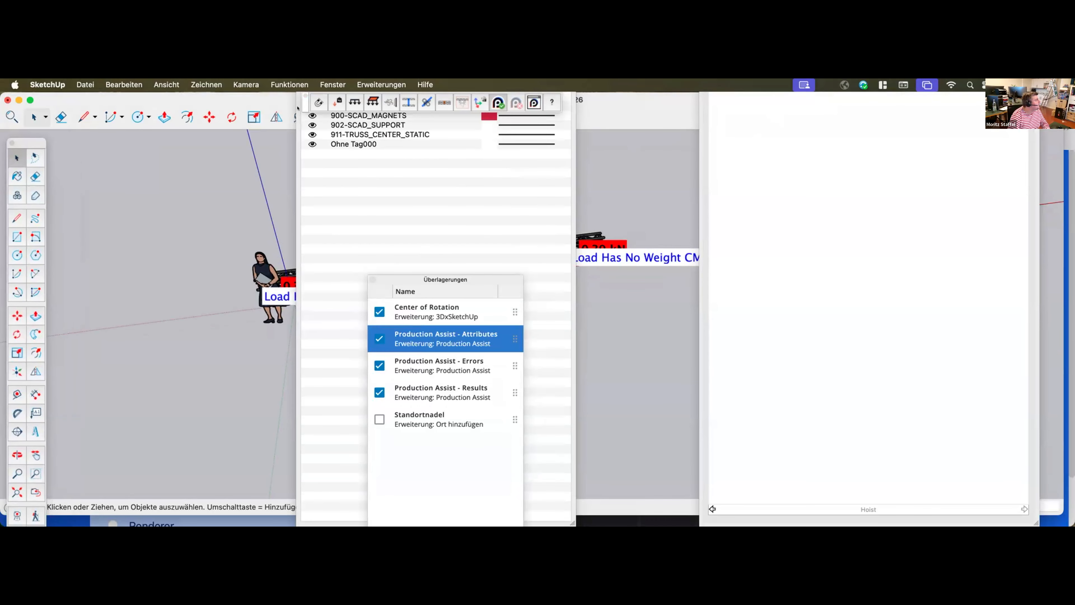
left_click_drag(304, 103, 64, 137)
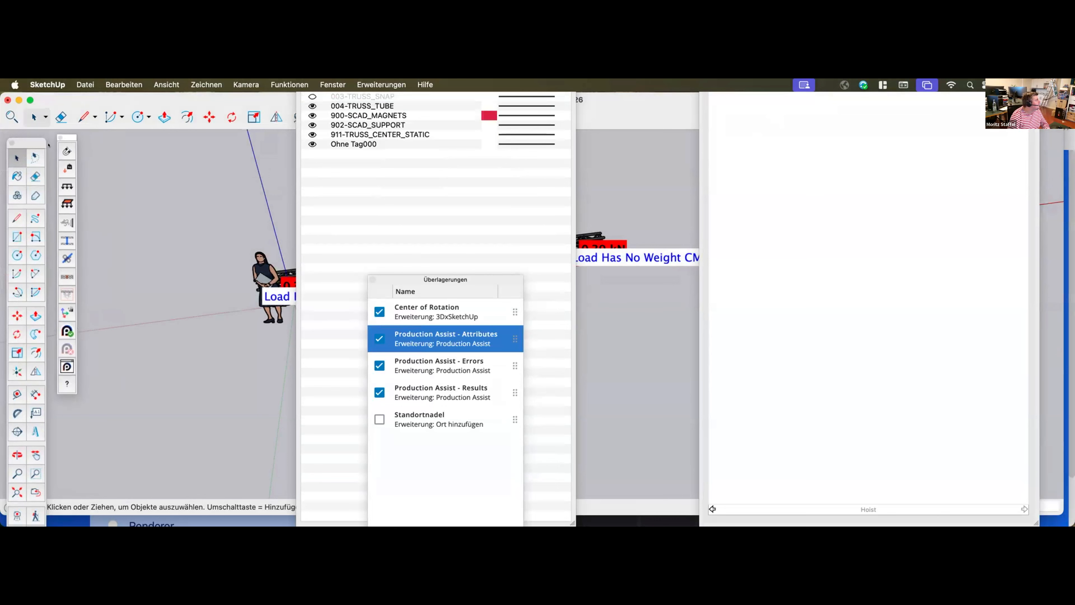
left_click(300, 225)
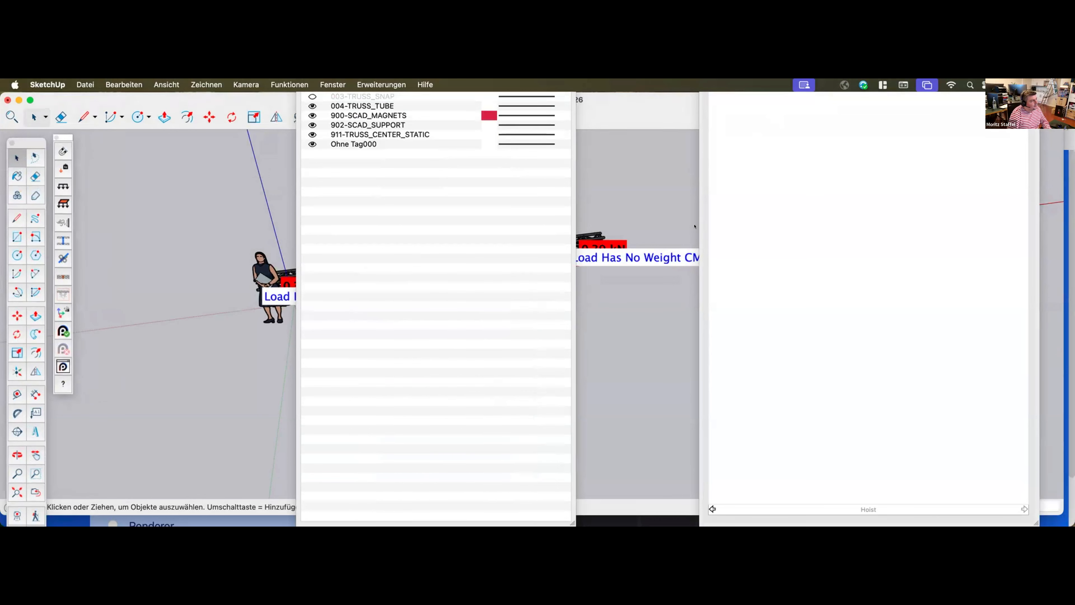
Shrink the Components and Tags windows and clear them and the overlays window away from the truss line
left_click_drag(1034, 521, 838, 308)
left_click_drag(818, 97, 984, 137)
left_click_drag(569, 521, 466, 319)
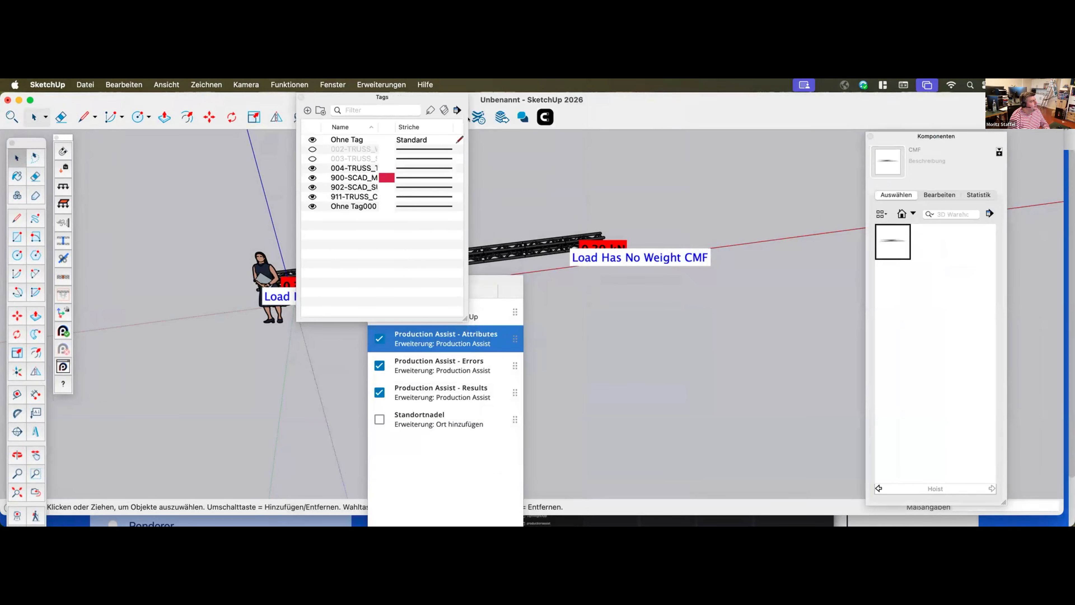
left_click_drag(453, 97, 1073, 254)
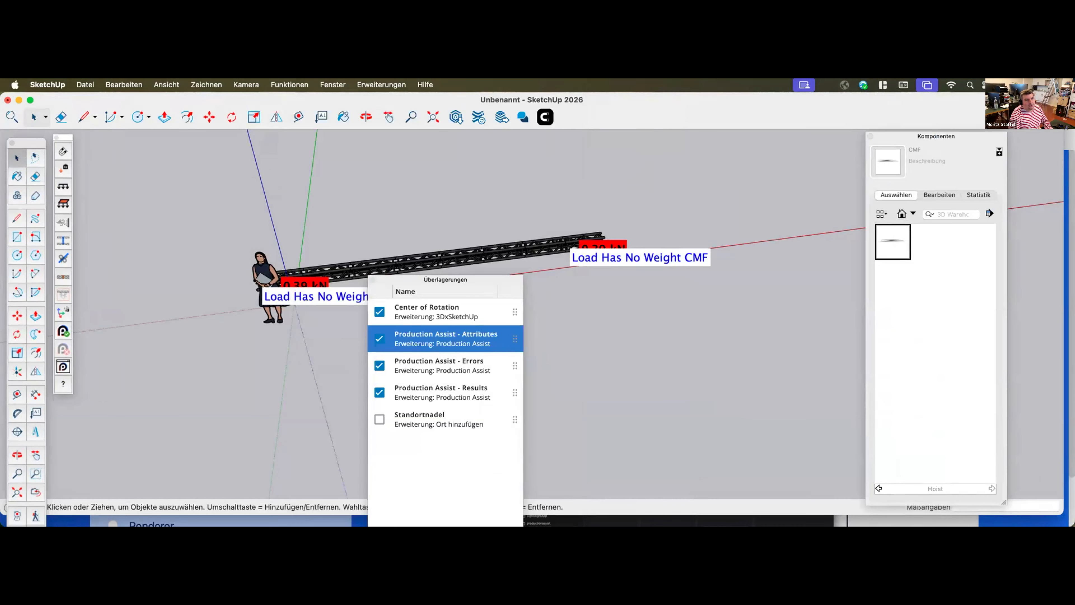
left_click_drag(478, 288, 879, 279)
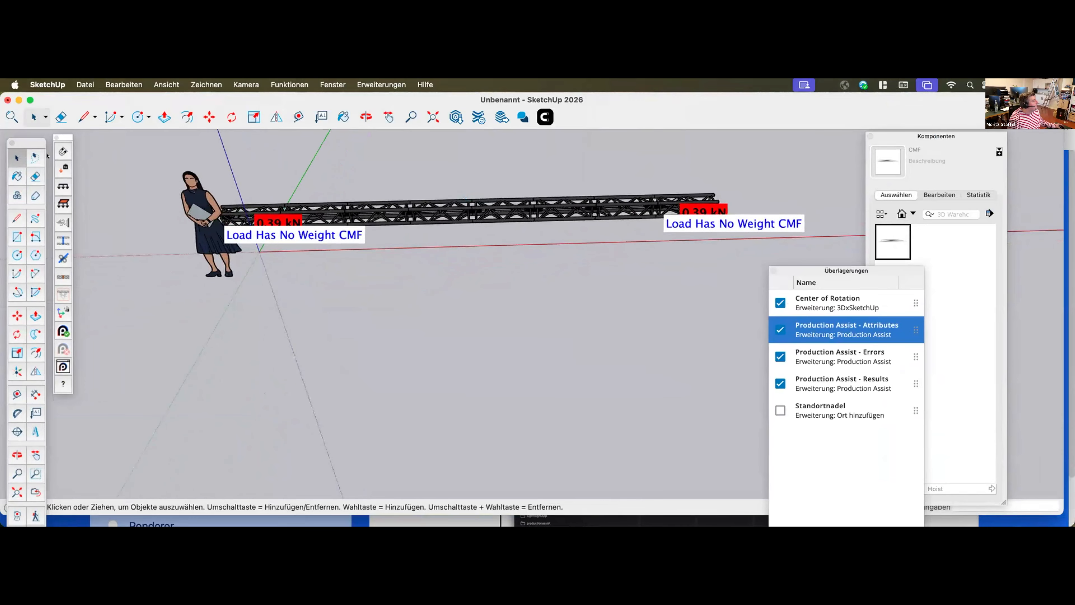
Extend the truss line by snapping two more truss pieces onto its far end and one onto its near end
left_click(59, 148)
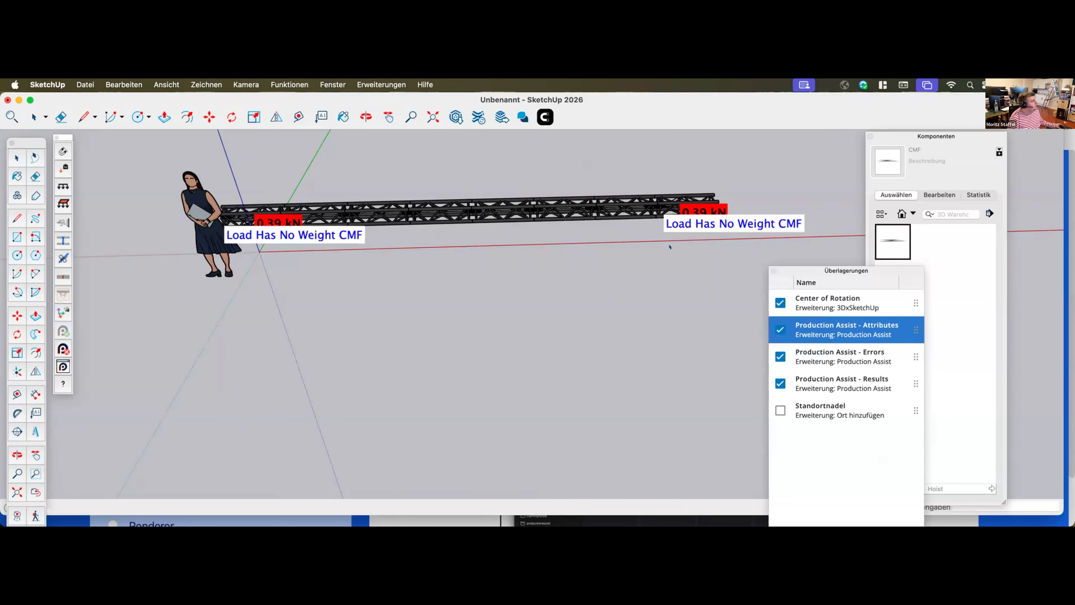
left_click(670, 201)
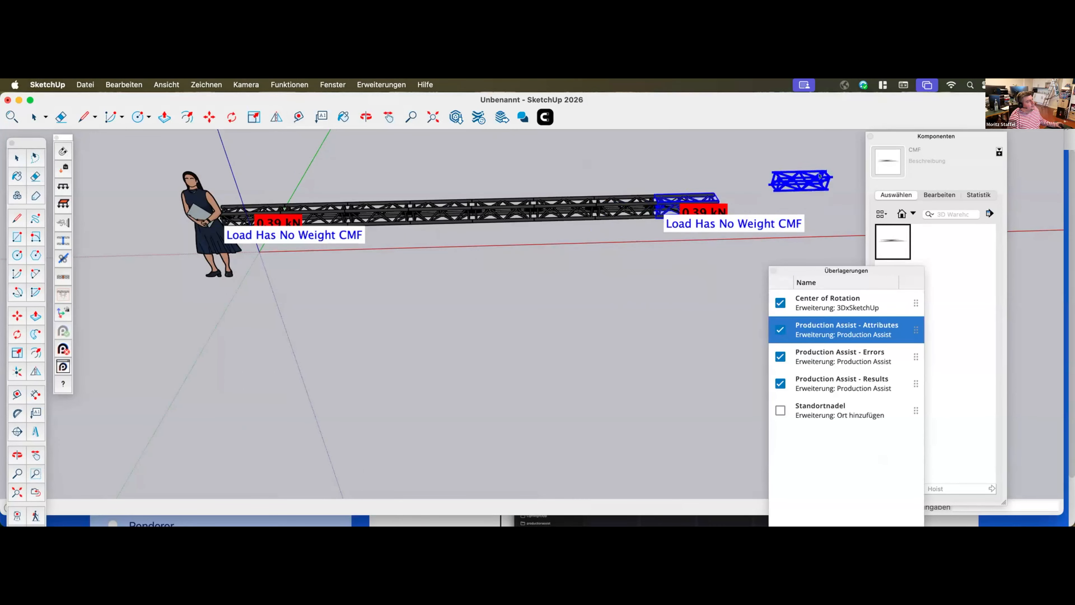
left_click(705, 201)
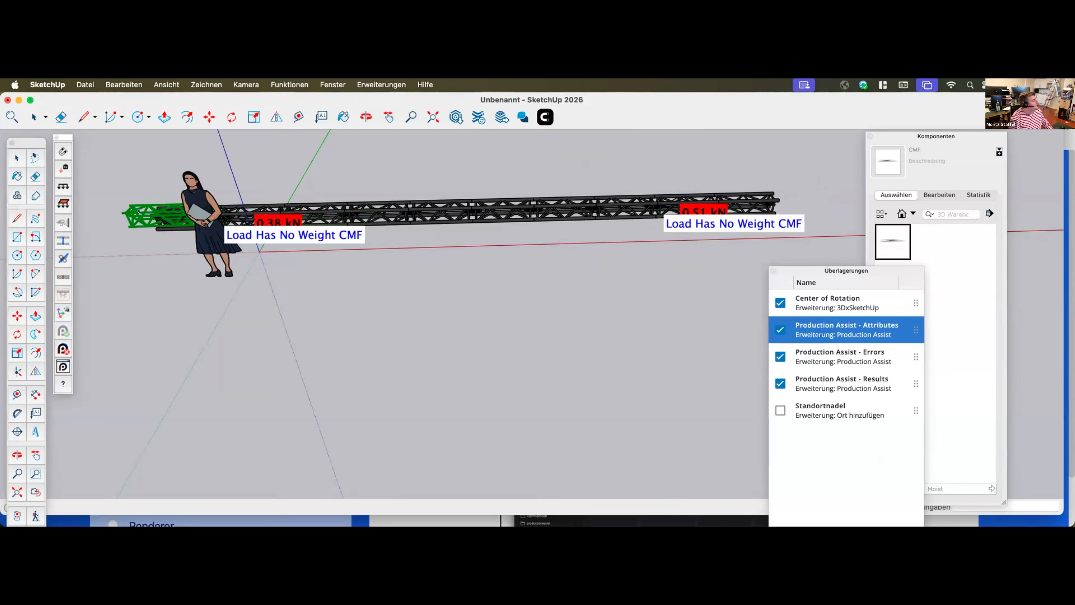
left_click(221, 211)
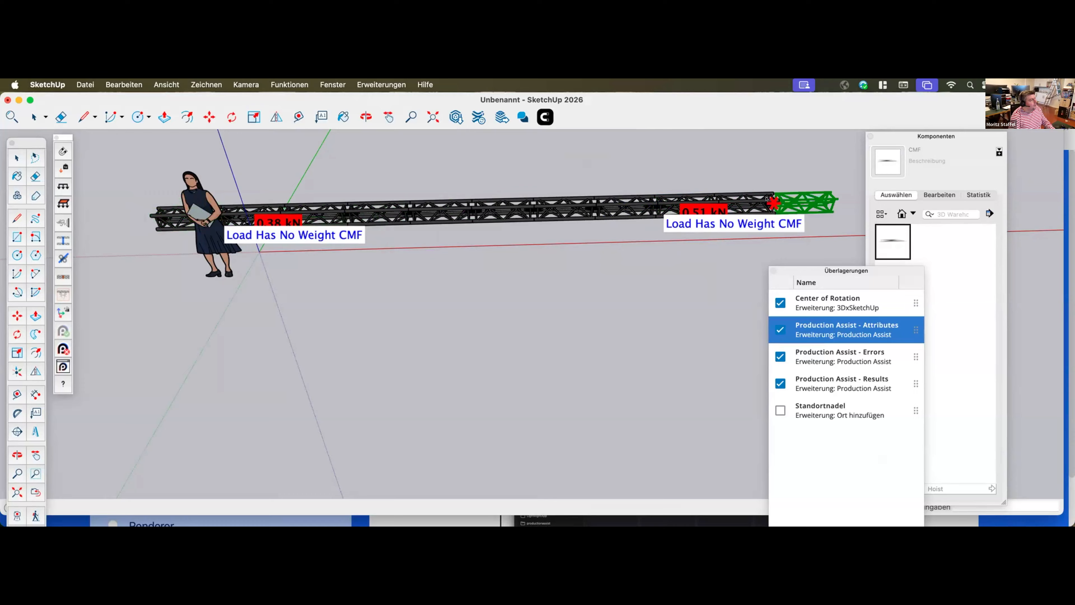
left_click(800, 202)
key("space")
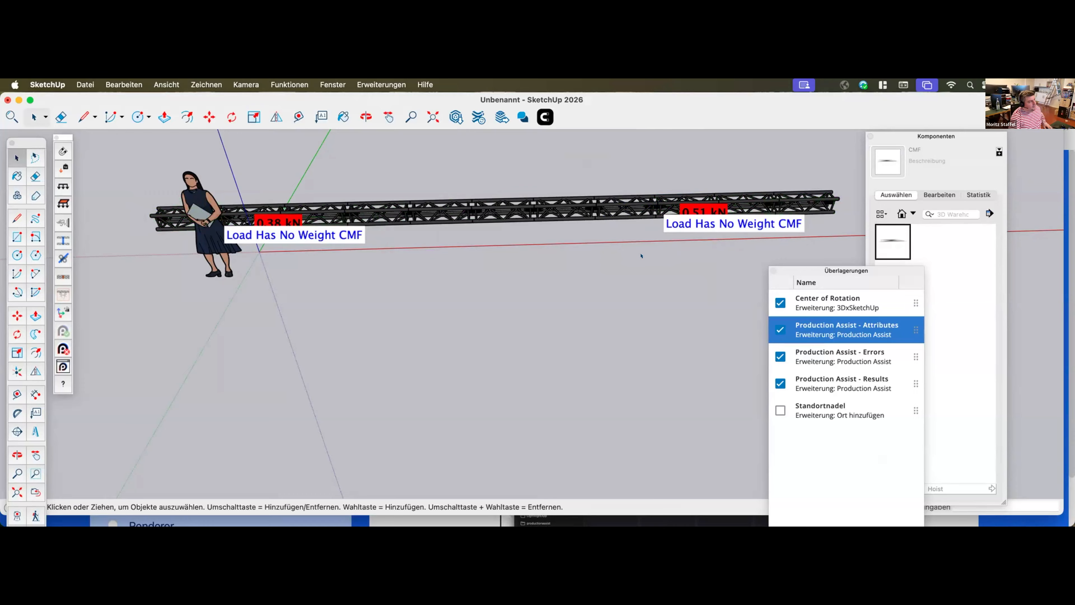
Update the support load results for the extended truss line and hide the Production Assist Errors overlay
scroll(641, 256, "up", 3)
scroll(641, 278, "down", 3)
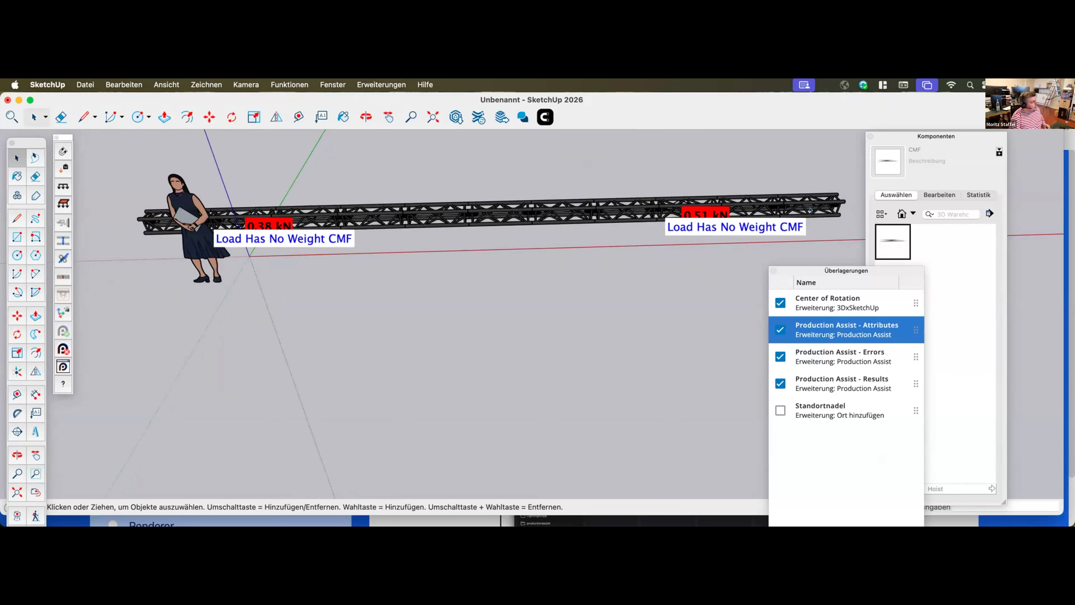
left_click(62, 348)
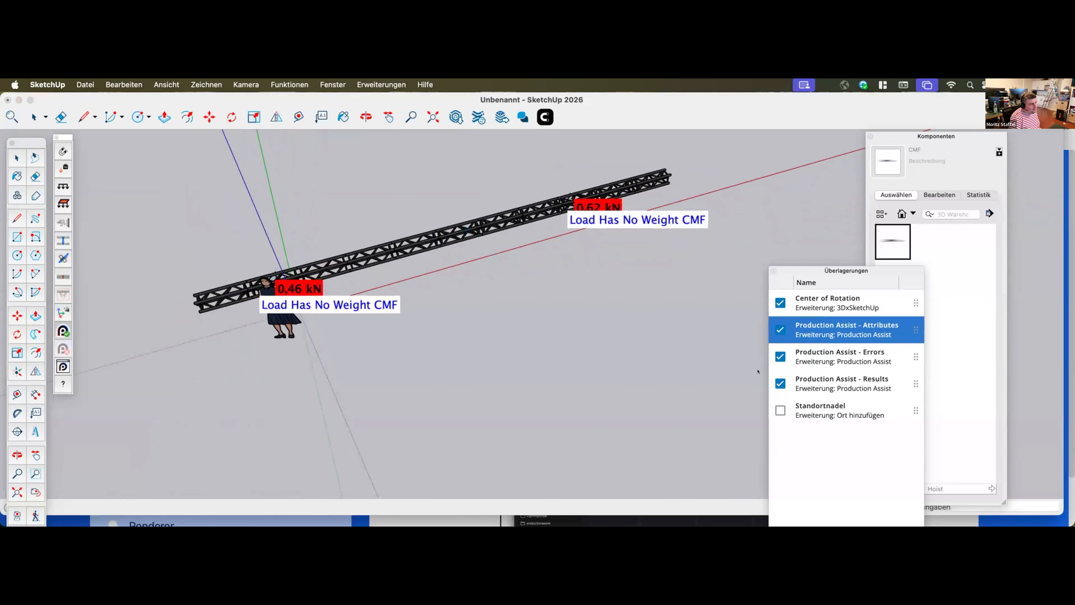
left_click(778, 356)
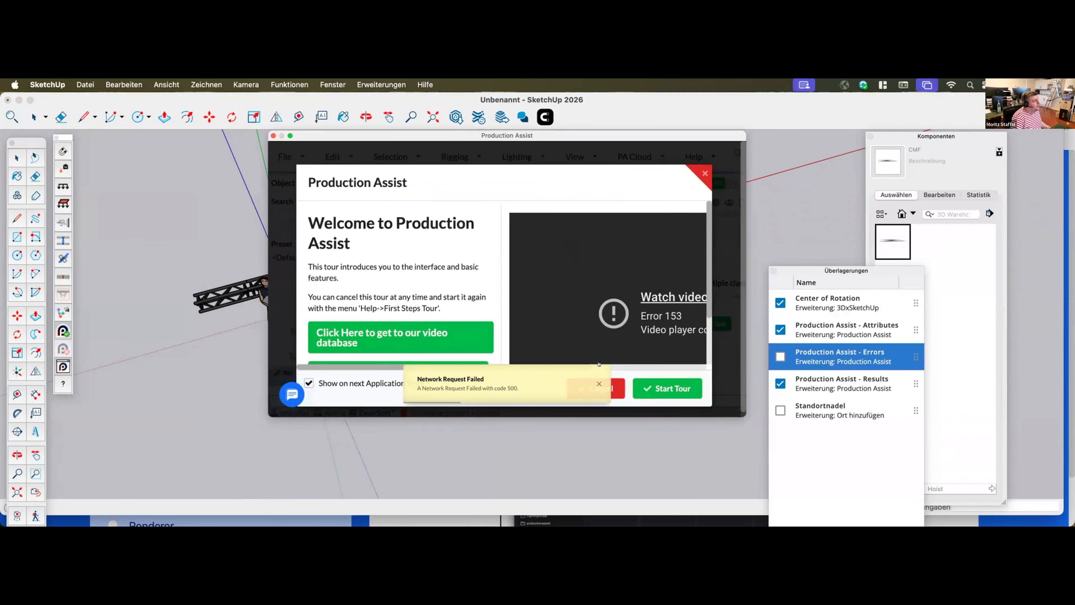
Cancel the Production Assist welcome tour and enlarge its window so the full worksheet and navigation area fit
left_click(619, 389)
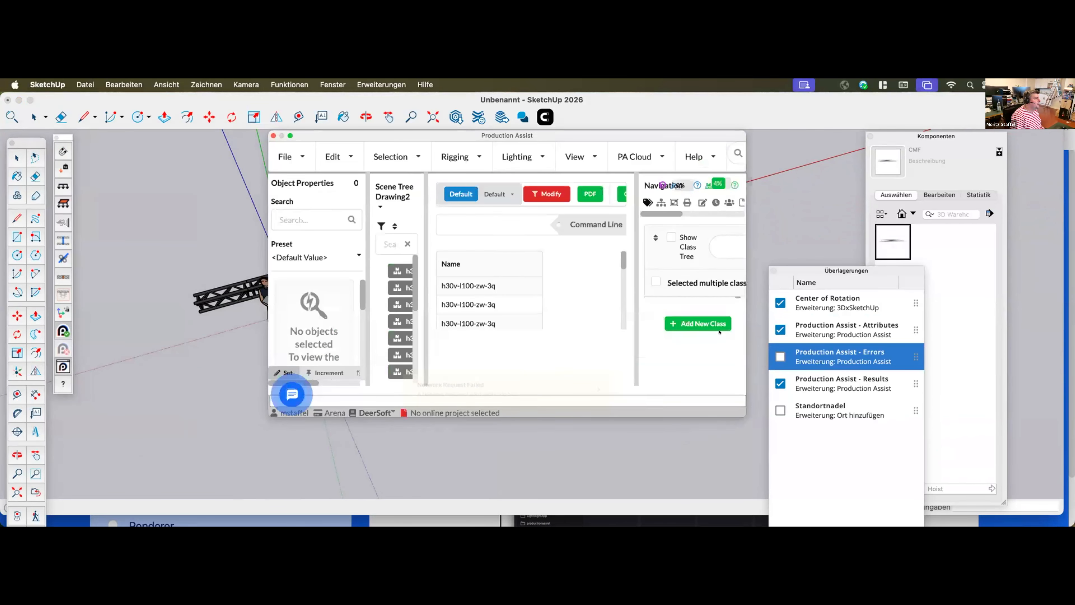
left_click_drag(783, 424, 1054, 514)
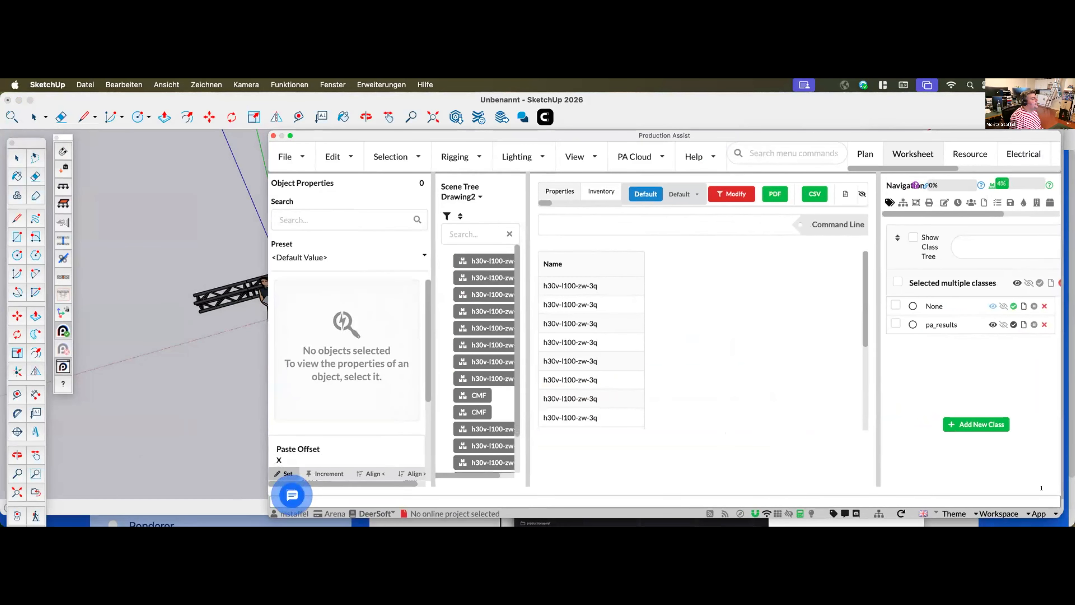
left_click(884, 522)
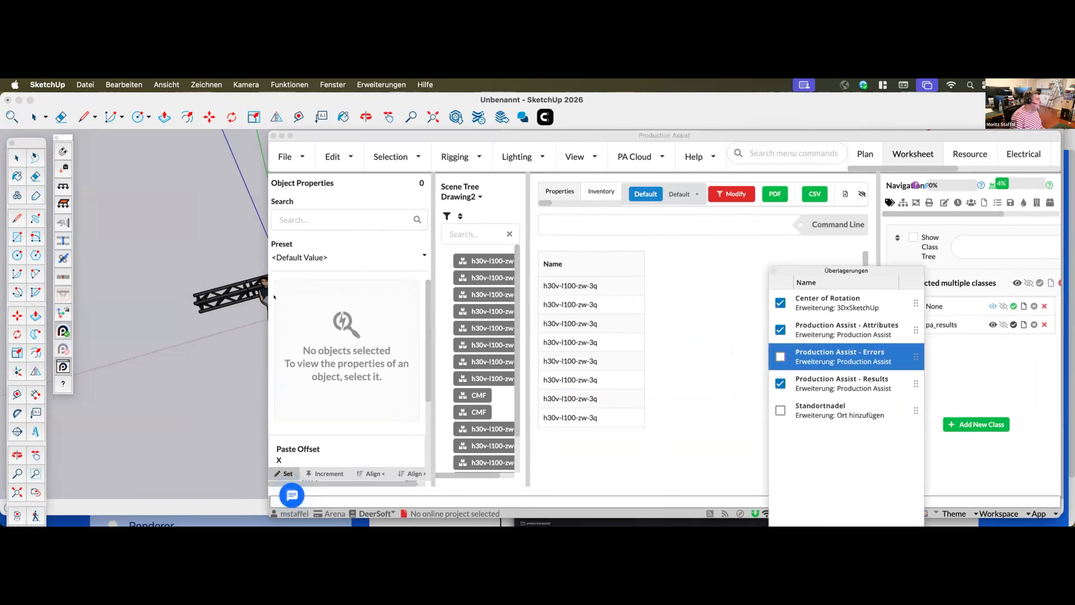
left_click(1041, 242)
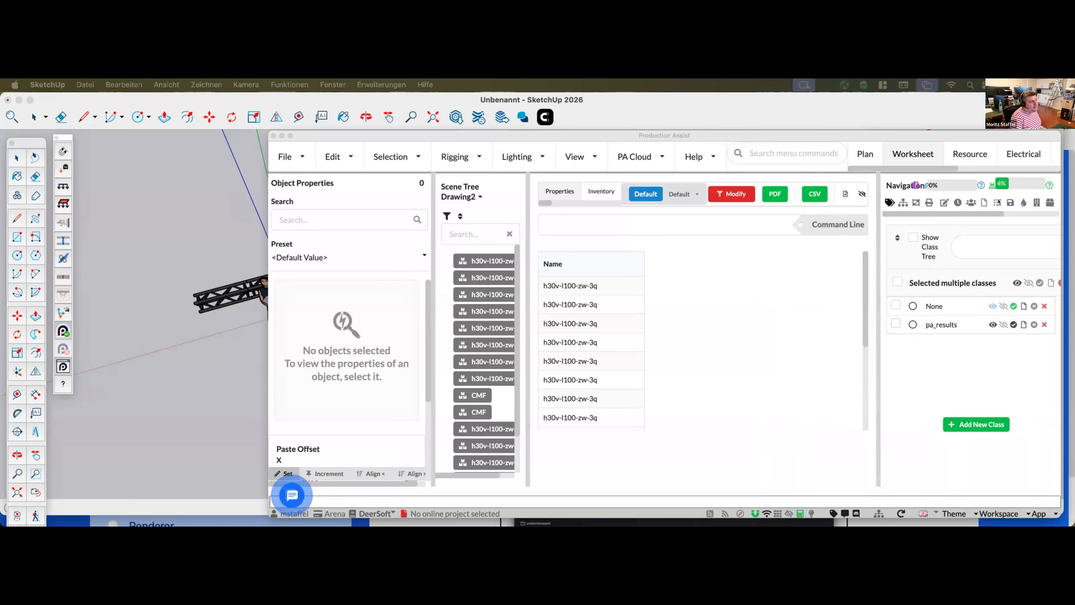
Open the Influence Lines settings and enable Show Combined Deflection Du
left_click_drag(993, 214, 1045, 211)
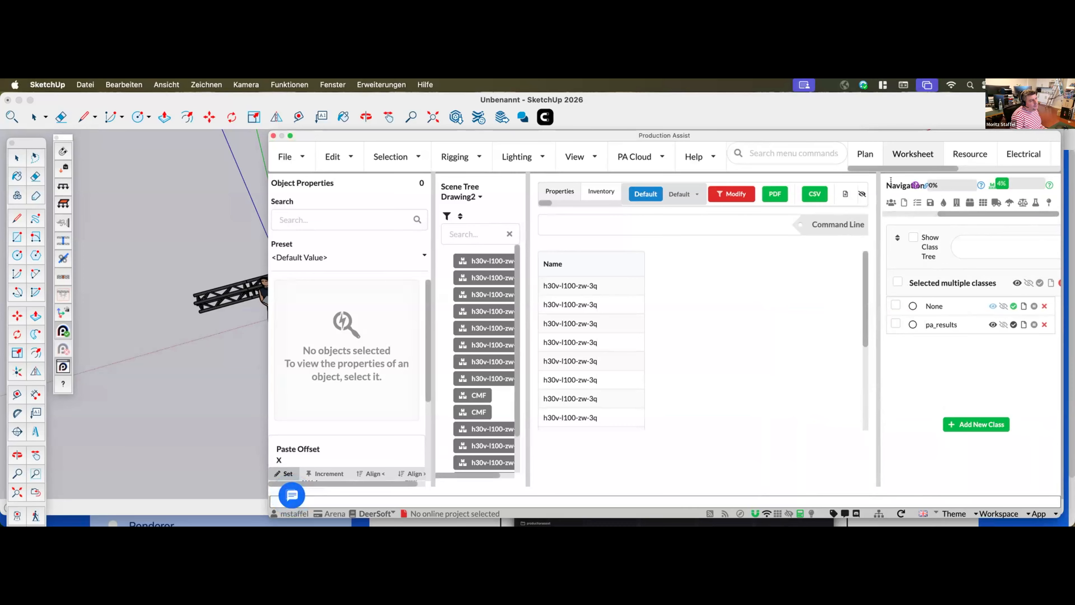
left_click(1047, 201)
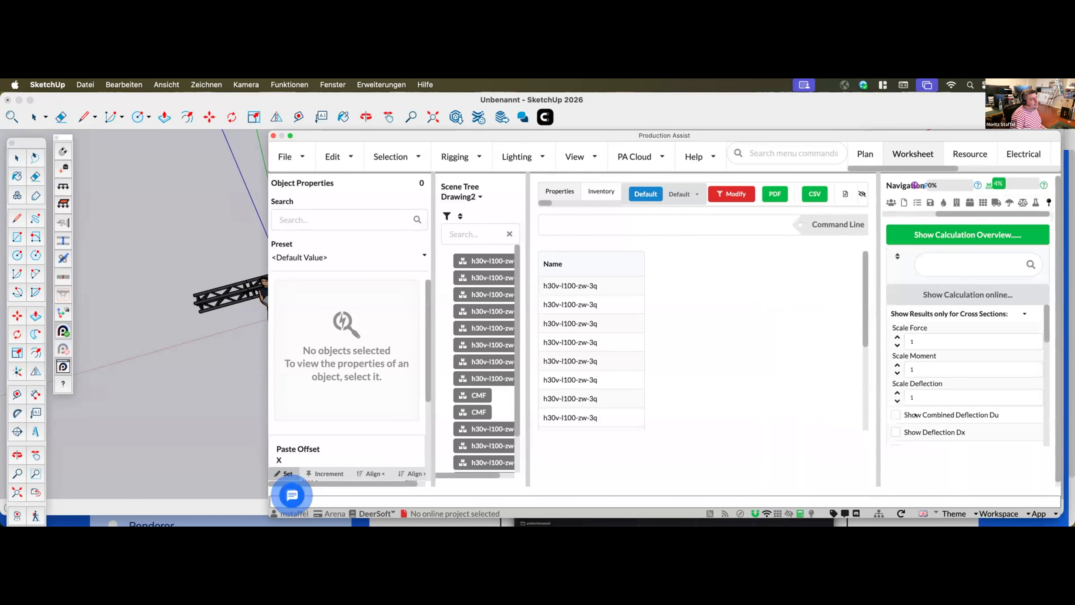
scroll(918, 423, "down", 2)
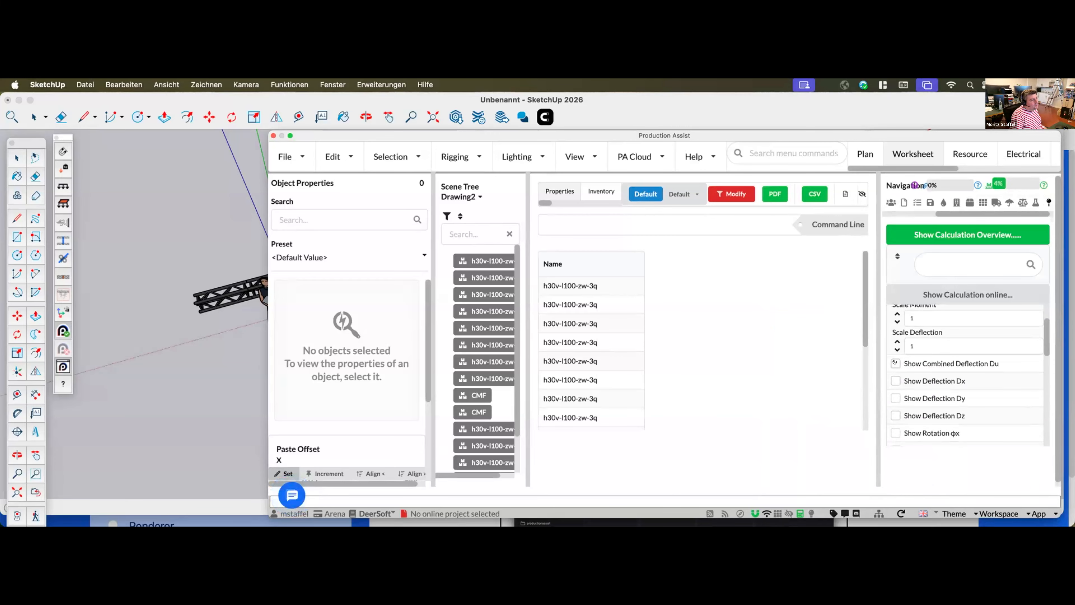
left_click(895, 363)
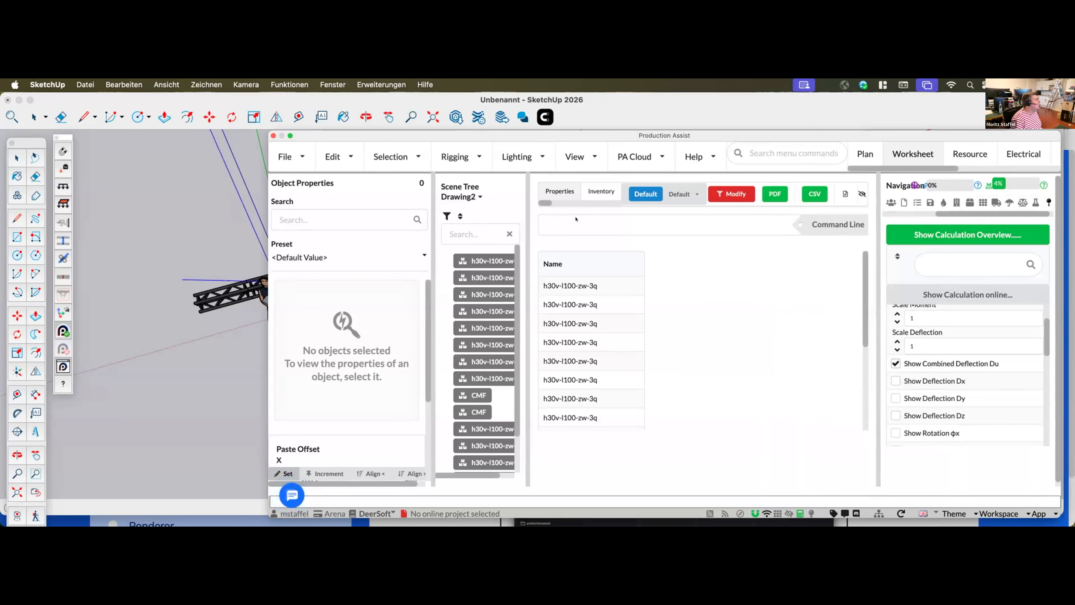
Set the Production Assist window aside, inspect the deflection curve along the truss line, and bring the window back
mouse_move(572, 140)
left_mouse_down()
mouse_move(643, 163)
mouse_move(1074, 218)
left_mouse_up()
left_click(532, 353)
mouse_move(525, 352)
middle_mouse_down()
mouse_move(481, 287)
mouse_move(695, 270)
mouse_move(504, 334)
middle_mouse_up()
middle_click_drag(280, 305, 482, 283)
mouse_move(1071, 201)
left_mouse_down()
mouse_move(463, 209)
mouse_move(313, 164)
mouse_move(347, 135)
left_mouse_up()
Enable Show Bending Moment Mby in the Influence Lines settings
scroll(675, 407, "down", 3)
left_click(671, 419)
scroll(694, 413, "down", 5)
scroll(712, 408, "down", 3)
left_click(672, 381)
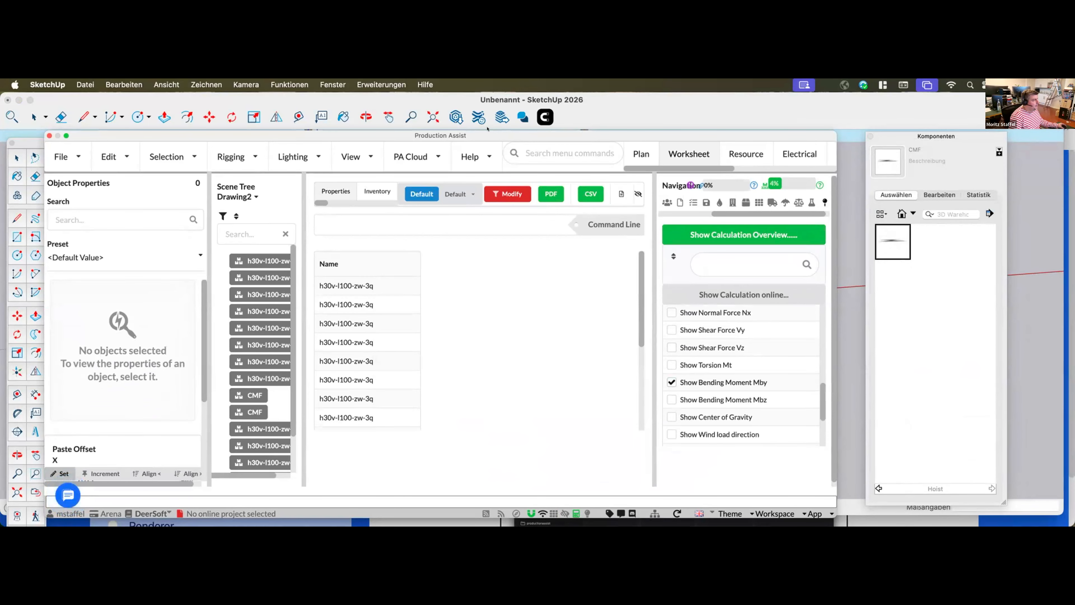
Clear the Production Assist window off the model and examine the bending moment and deflection curves from both sides of the truss line
mouse_move(589, 136)
left_mouse_down()
mouse_move(1029, 187)
mouse_move(1074, 203)
left_mouse_up()
middle_click_drag(481, 282, 483, 284)
mouse_move(315, 442)
middle_mouse_down()
mouse_move(327, 389)
mouse_move(317, 399)
middle_mouse_up()
scroll(237, 288, "up", 2)
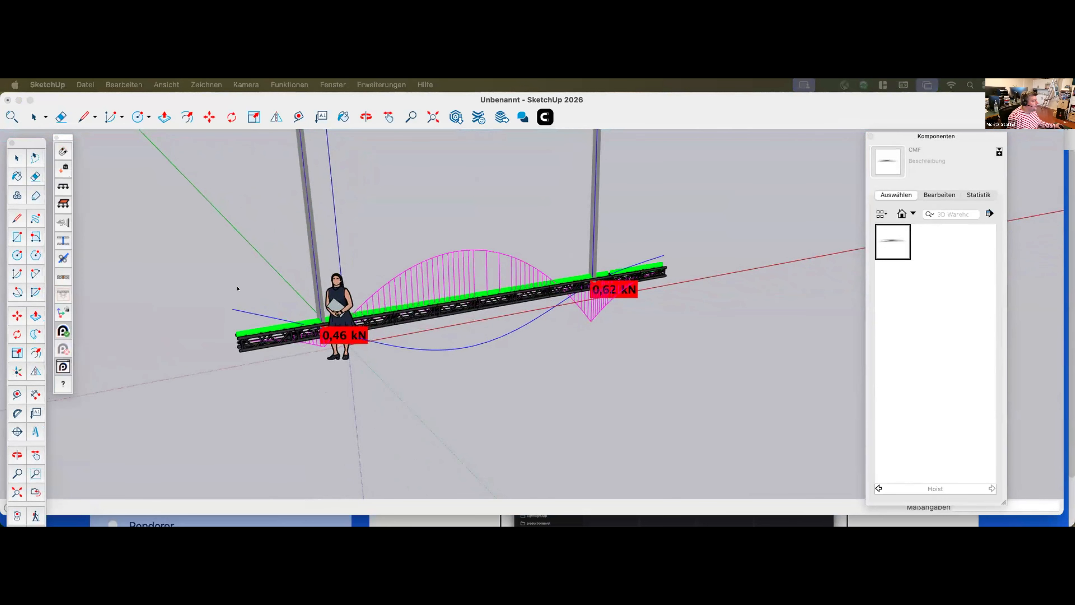
middle_click_drag(510, 279, 513, 280)
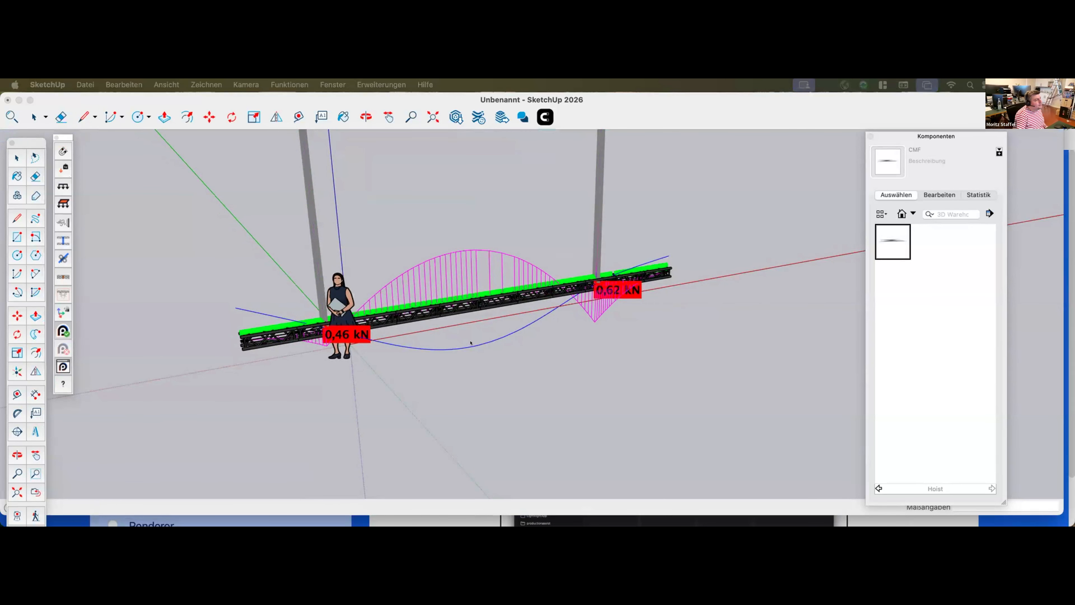
middle_click_drag(511, 282, 515, 259)
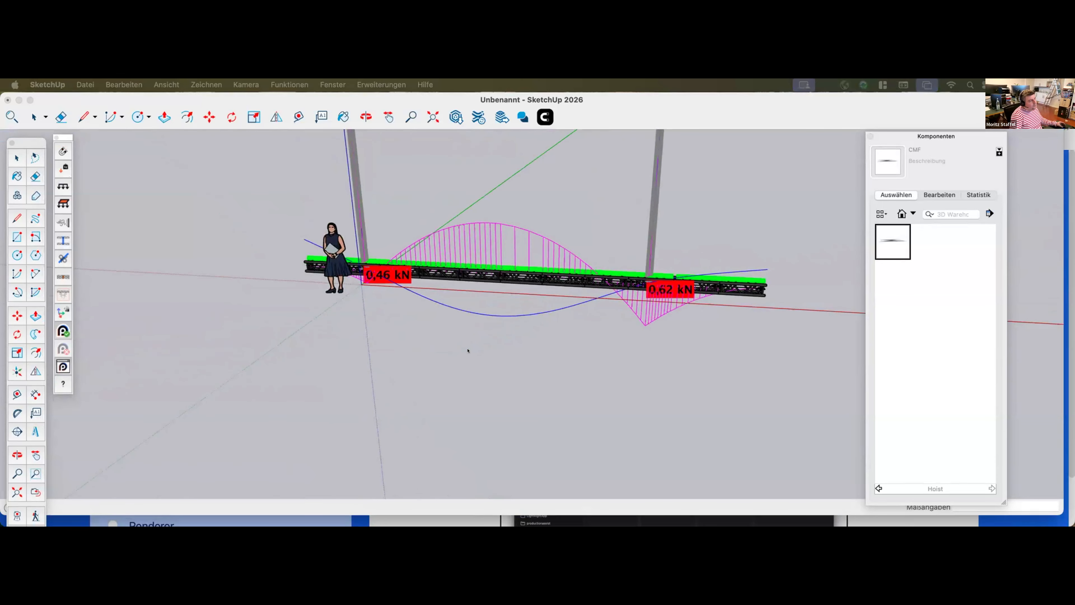
scroll(451, 359, "up", 2)
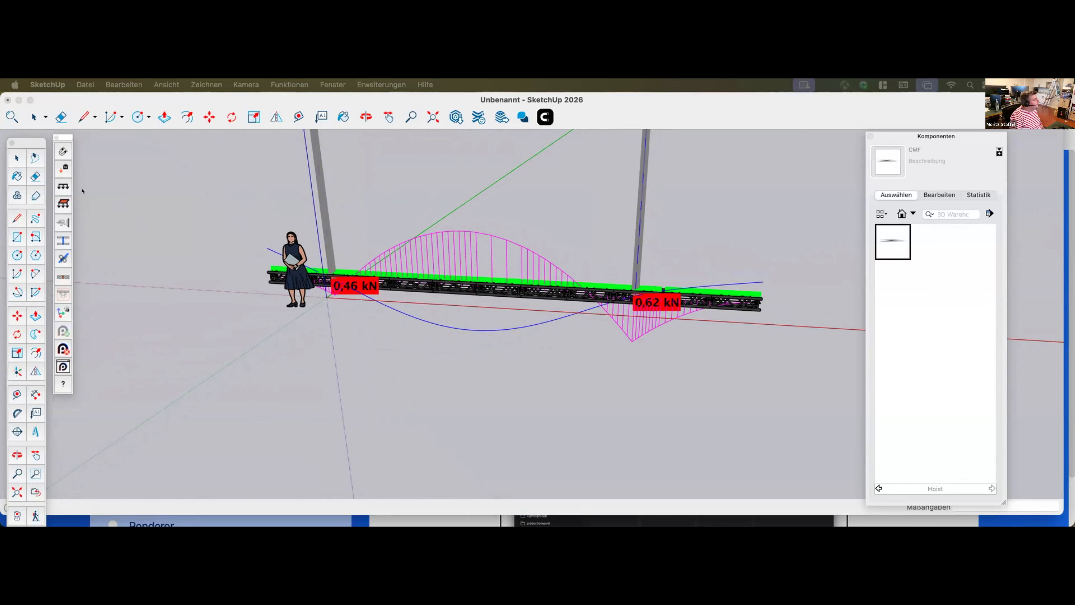
Attach an 80 kg point load to the truss line about midway between the two hoists
left_click(452, 305)
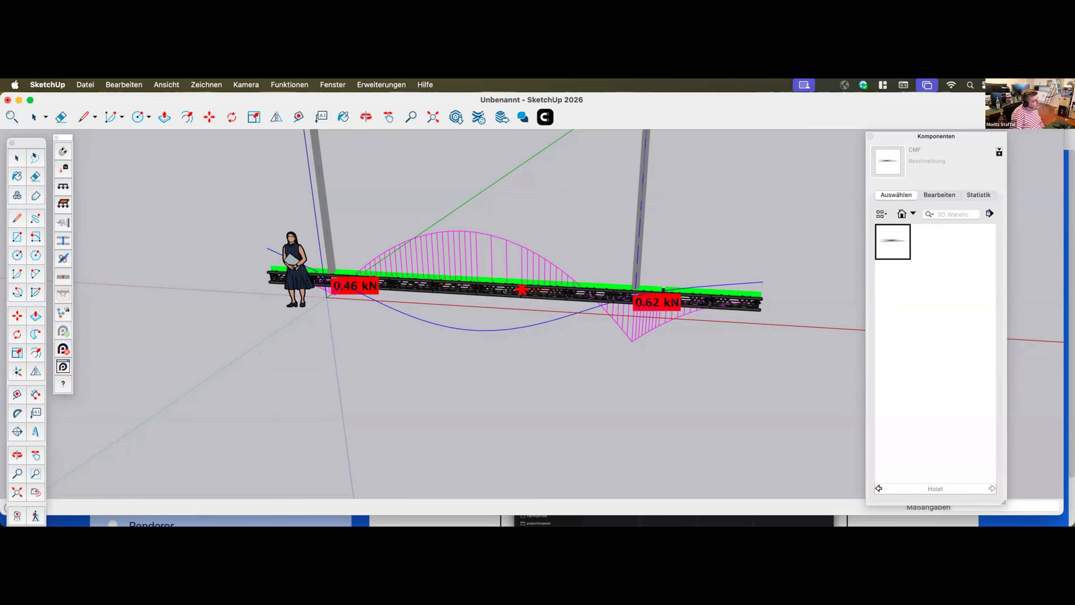
left_click(495, 290)
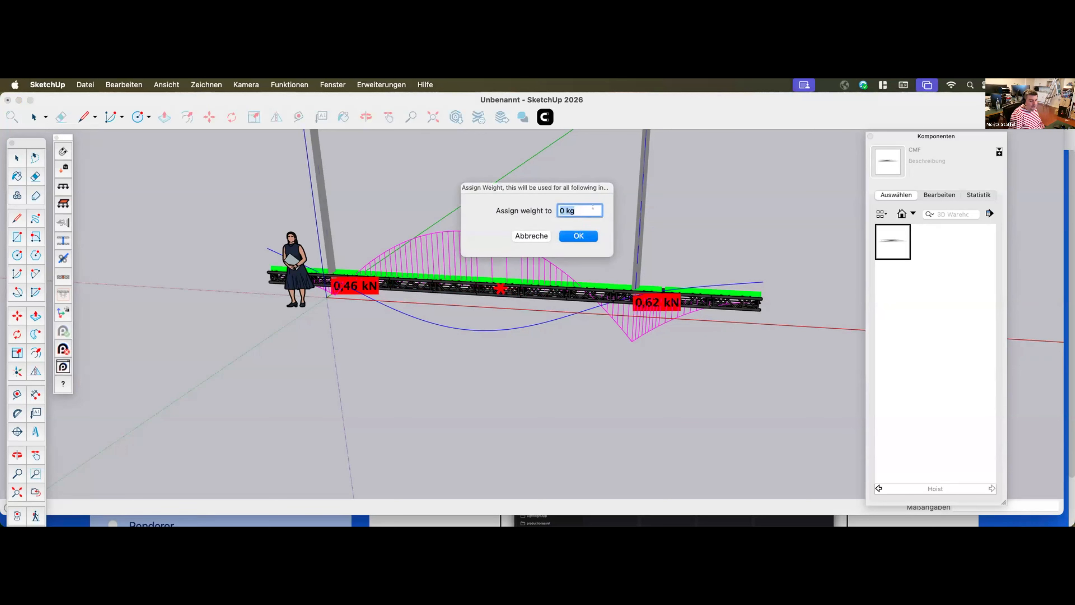
type("80")
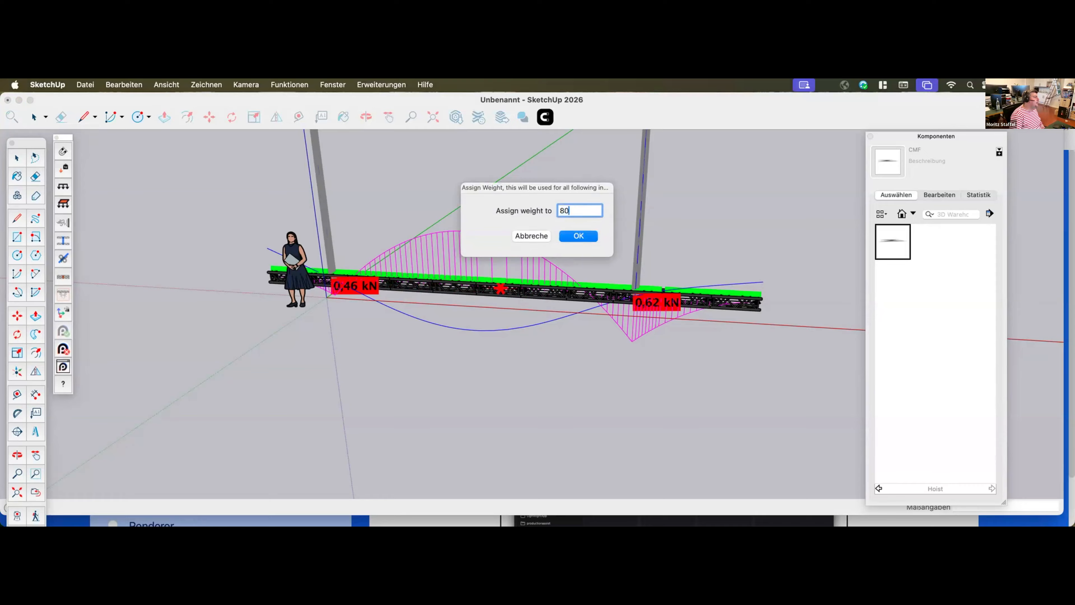
left_click(587, 234)
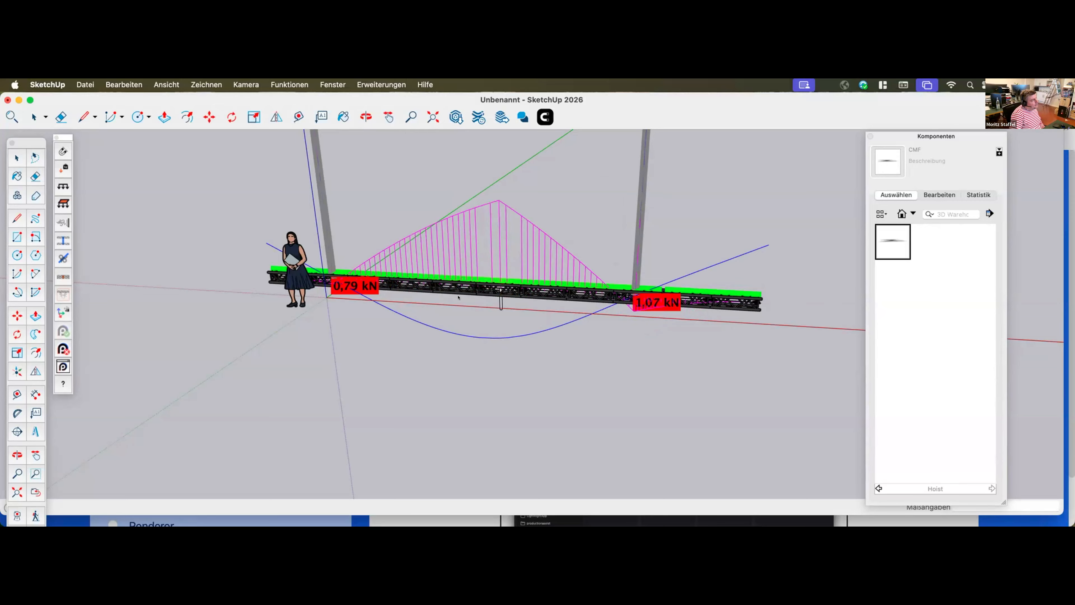
key("space")
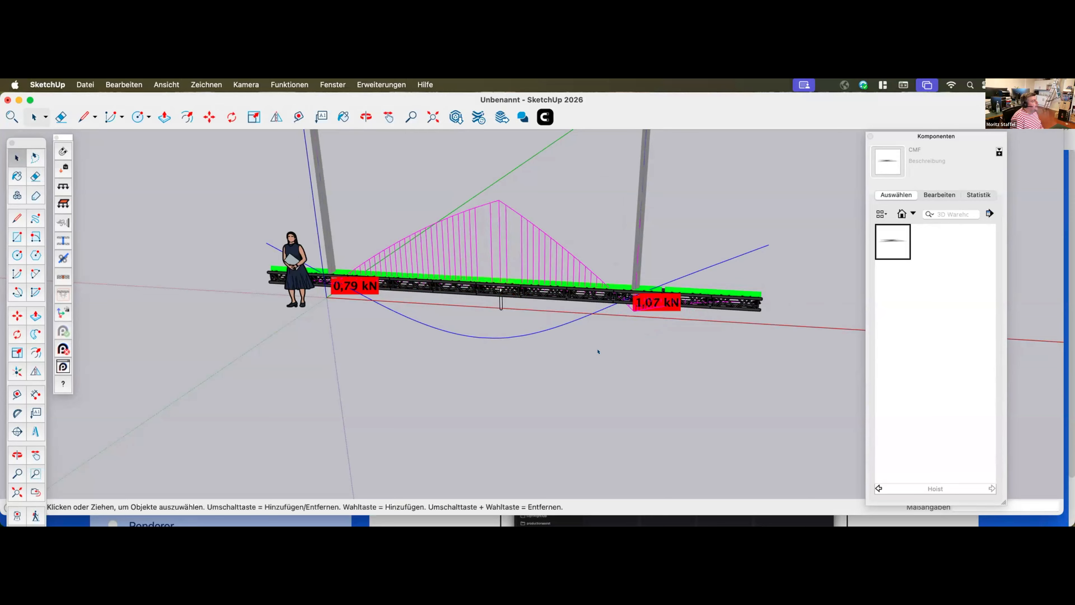
Move the point load along the red axis toward the near hoist in two moves, the first about 0.89 m
key("m")
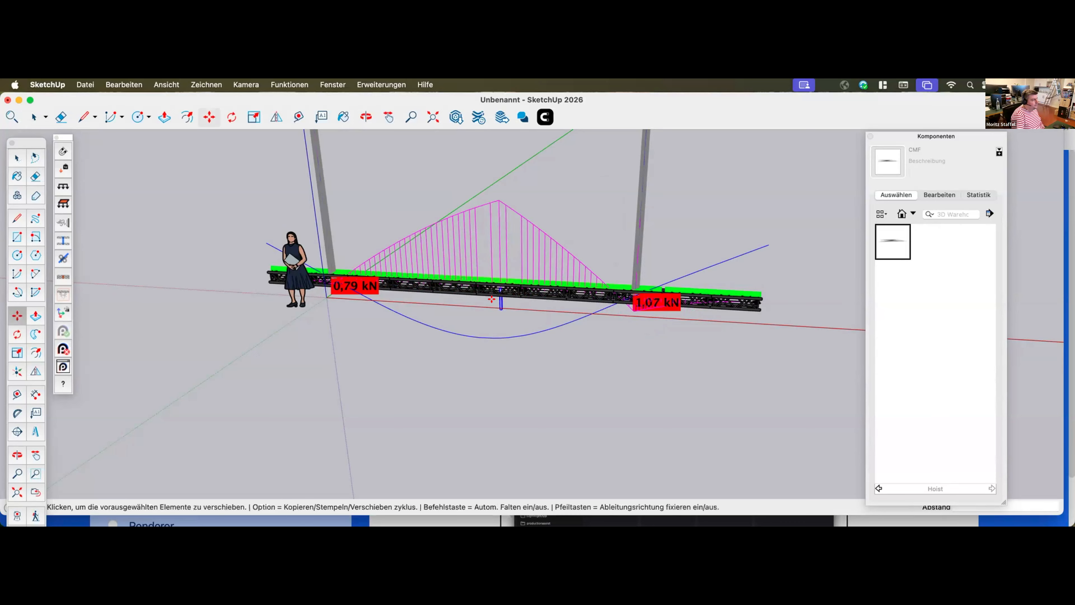
left_click(502, 306)
left_click(501, 300)
left_click(500, 291)
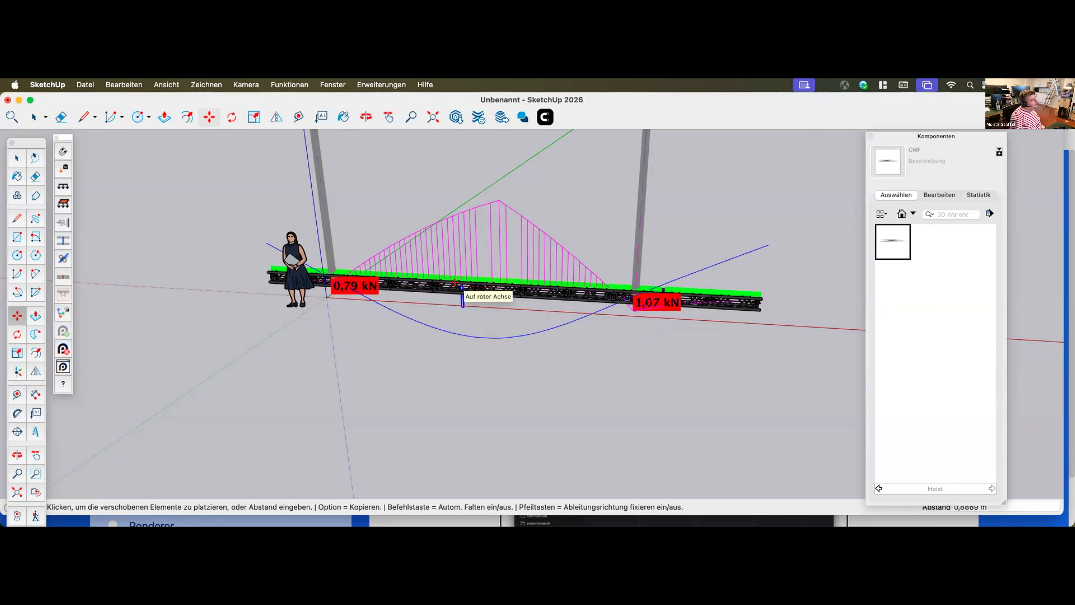
left_click(414, 281)
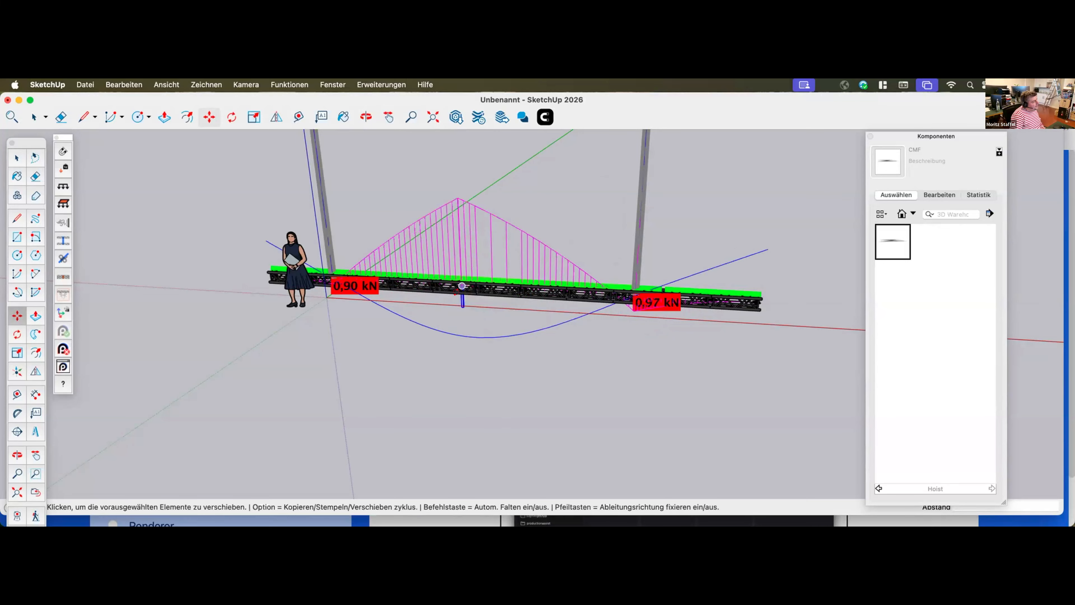
left_click(462, 286)
left_click(418, 282)
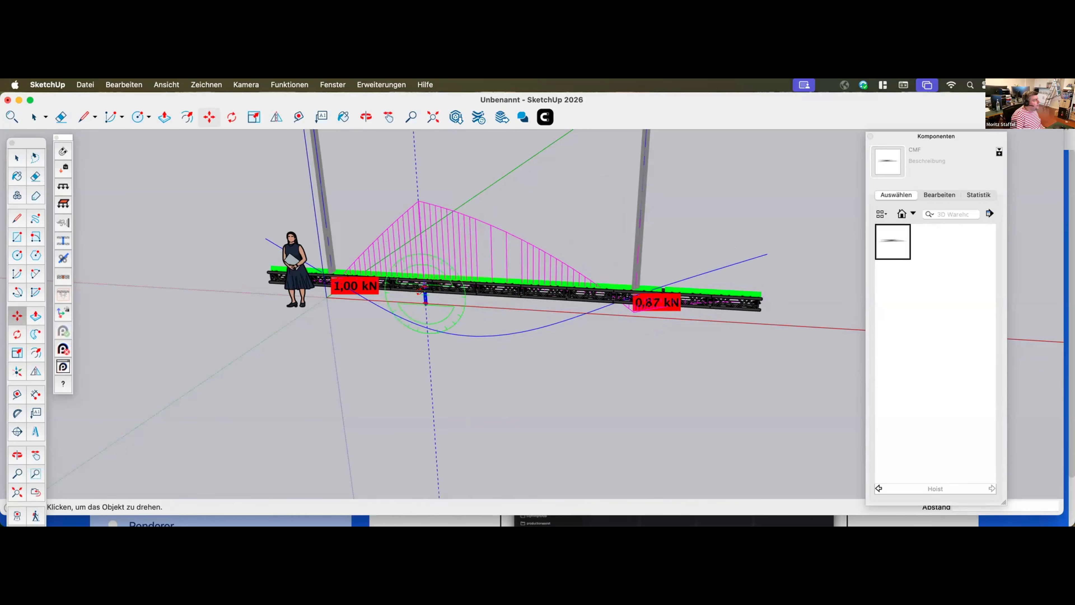
Move the point load along the truss line away from the near hoist, placing it closer to the far hoist
scroll(419, 291, "down", 3)
scroll(419, 291, "up", 3)
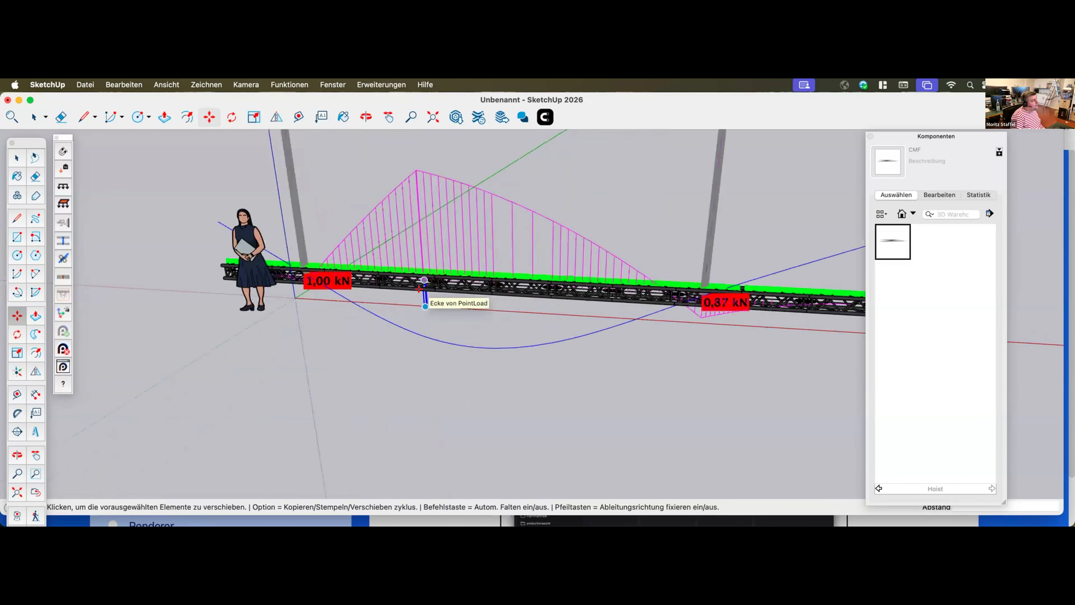
scroll(417, 290, "up", 2)
left_click(425, 277)
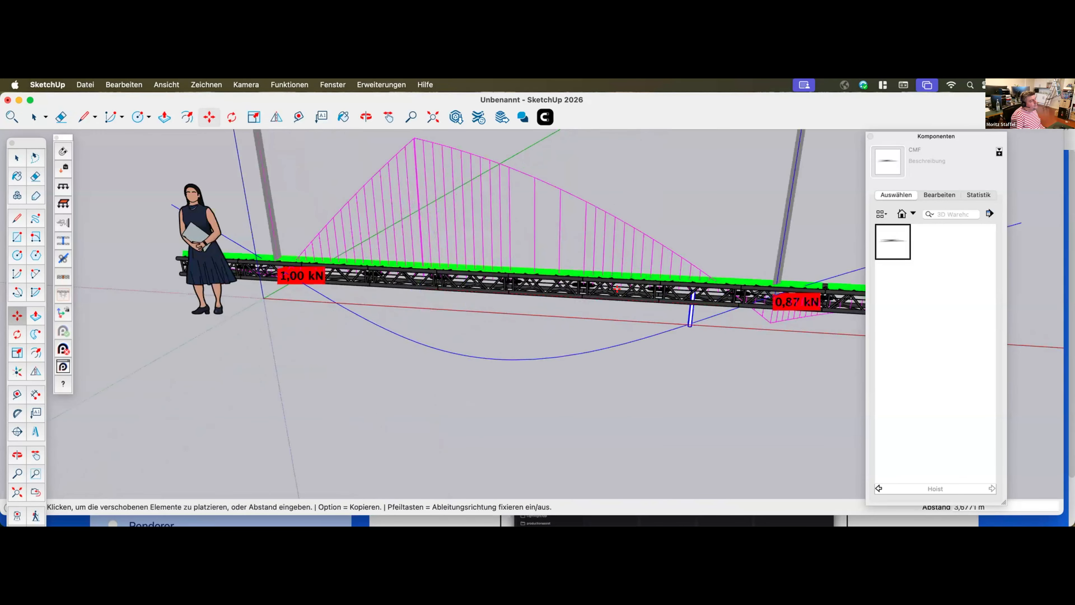
left_click(617, 289)
scroll(571, 325, "down", 5)
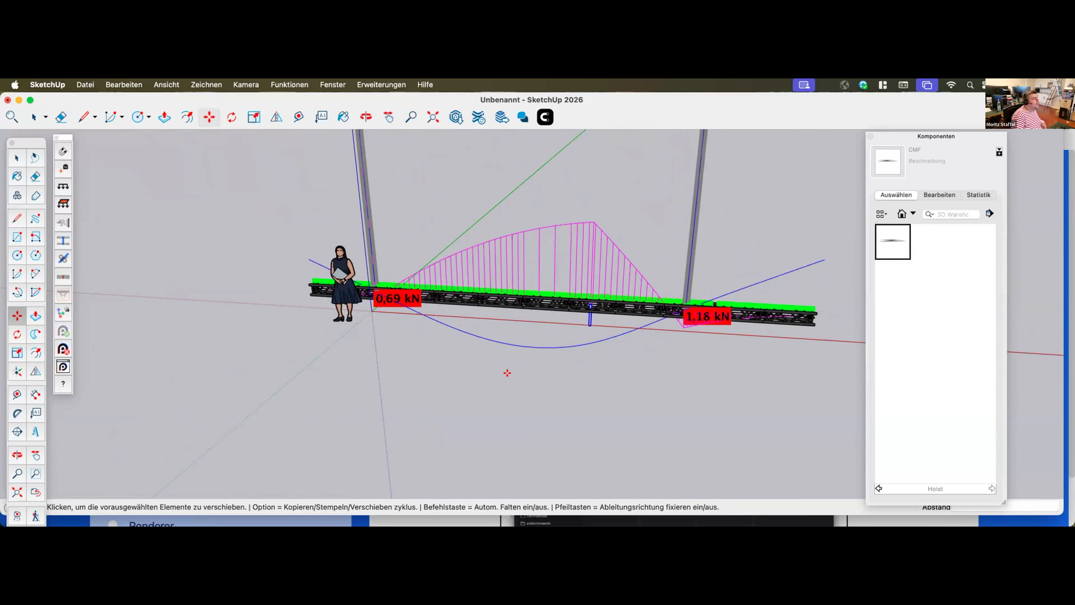
scroll(462, 342, "down", 3)
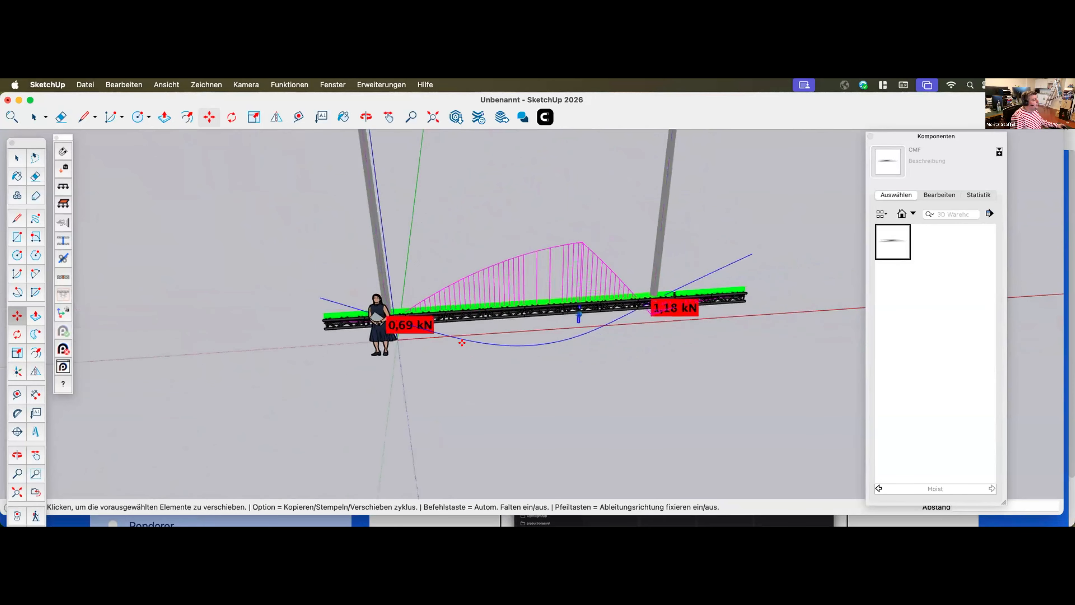
Turn off Show Bending Moment Mby and Show Combined Deflection Du in Production Assist and clear its window off the model
key("space")
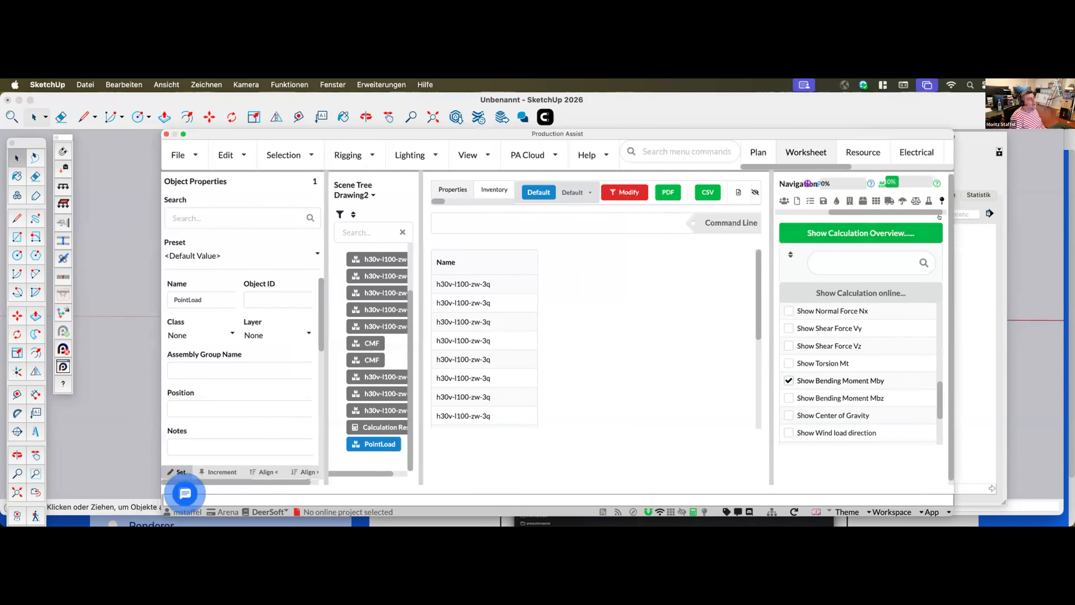
left_click_drag(937, 213, 942, 212)
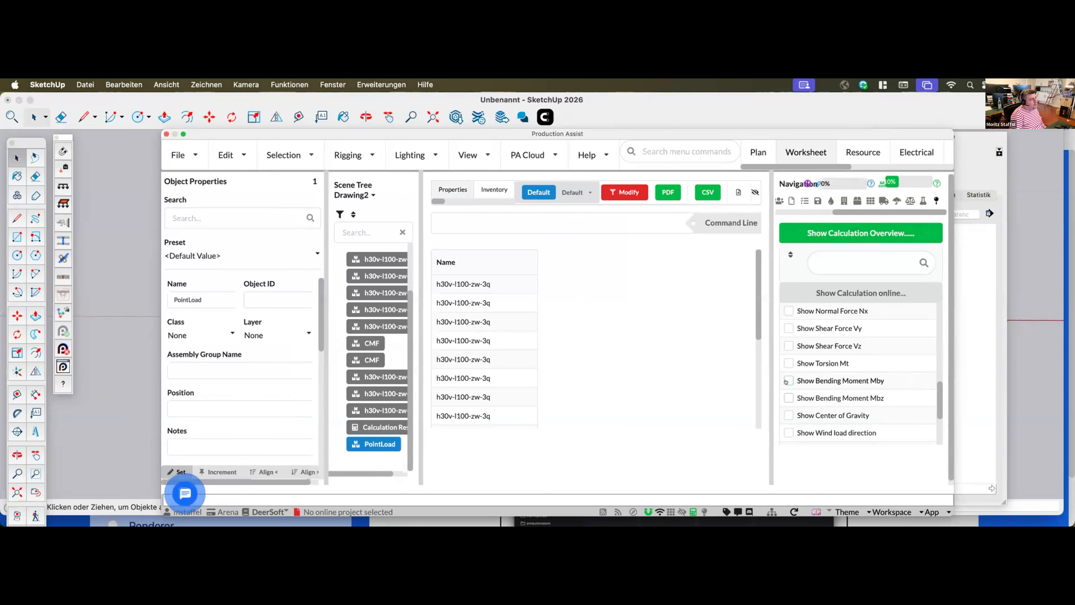
scroll(785, 424, "up", 3)
scroll(785, 423, "up", 3)
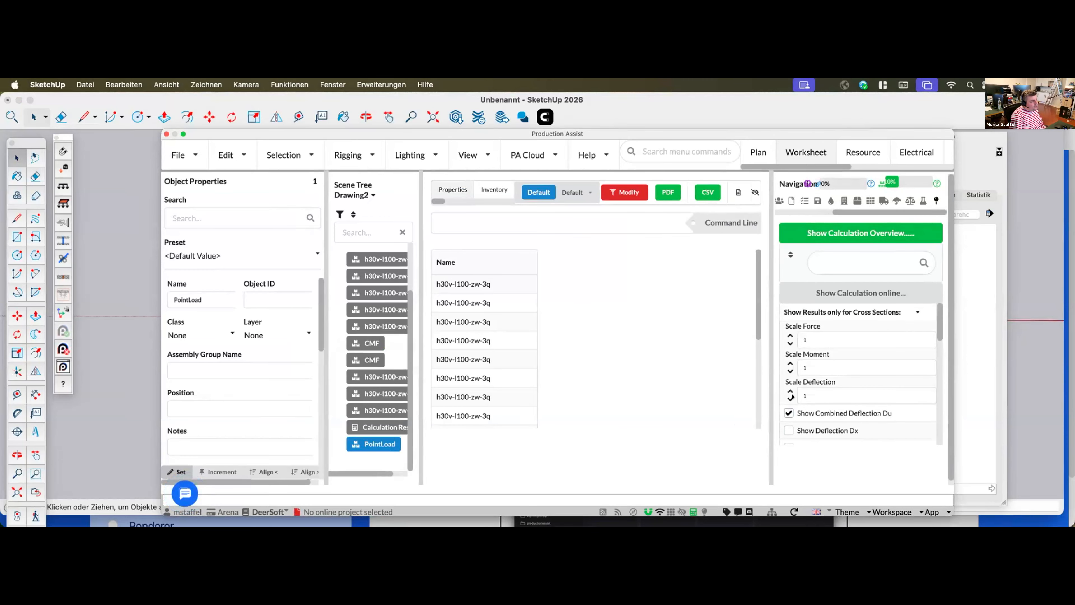
left_click(167, 134)
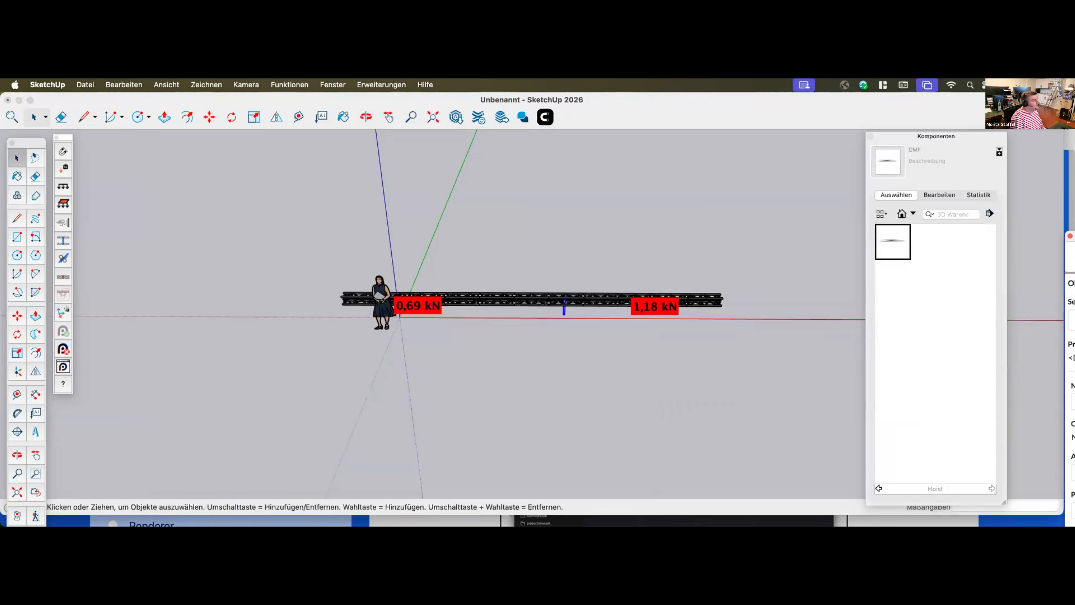
Move the far hoist outward along the truss line to just inside its far end
middle_click_drag(728, 324, 619, 273)
left_click(616, 292)
left_click(616, 291)
key("m")
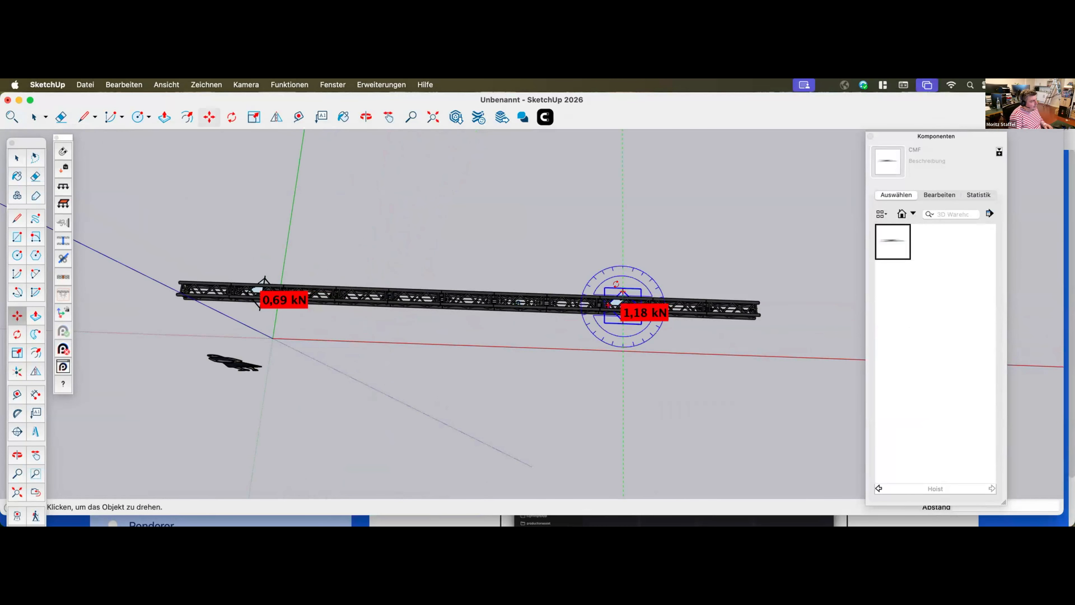
scroll(622, 296, "down", 3)
scroll(623, 298, "up", 5)
scroll(623, 298, "up", 3)
left_click(620, 299)
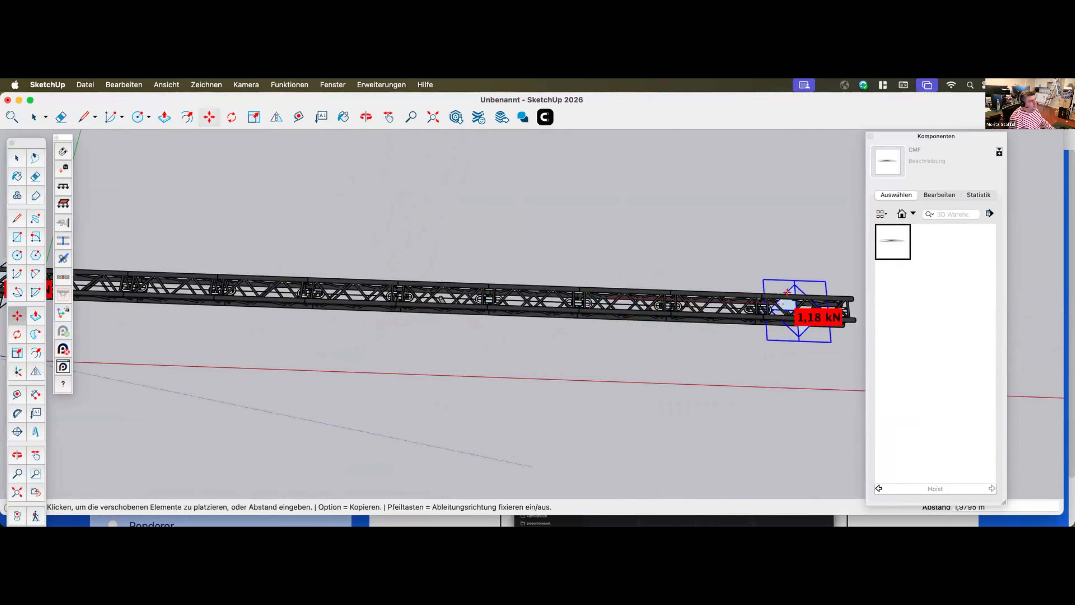
left_click(806, 274)
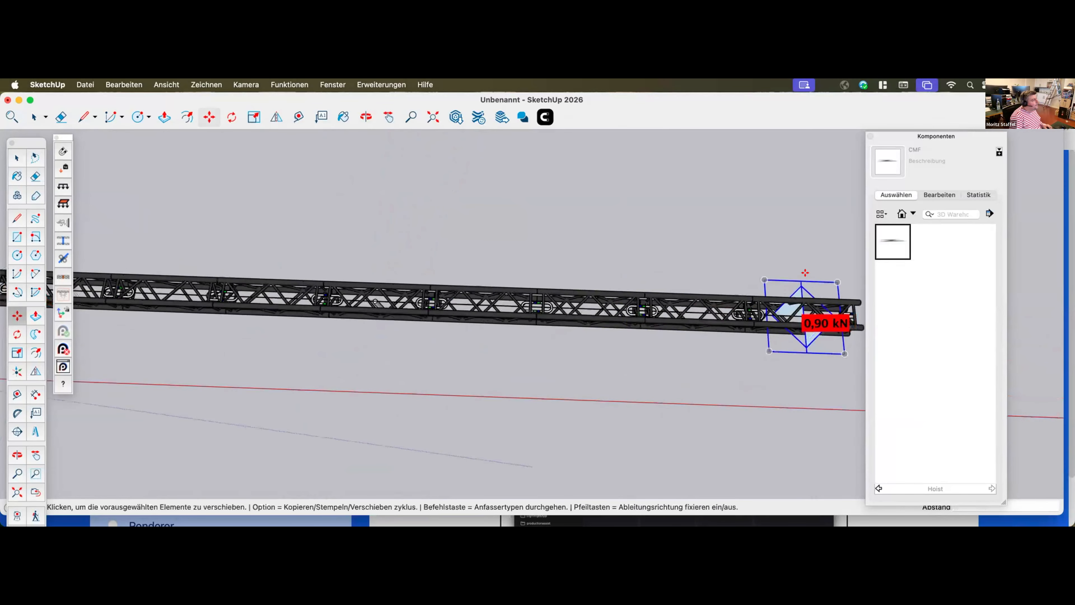
Move the near hoist outward along the truss line to just inside its near end
scroll(811, 274, "down", 3)
scroll(365, 276, "up", 3)
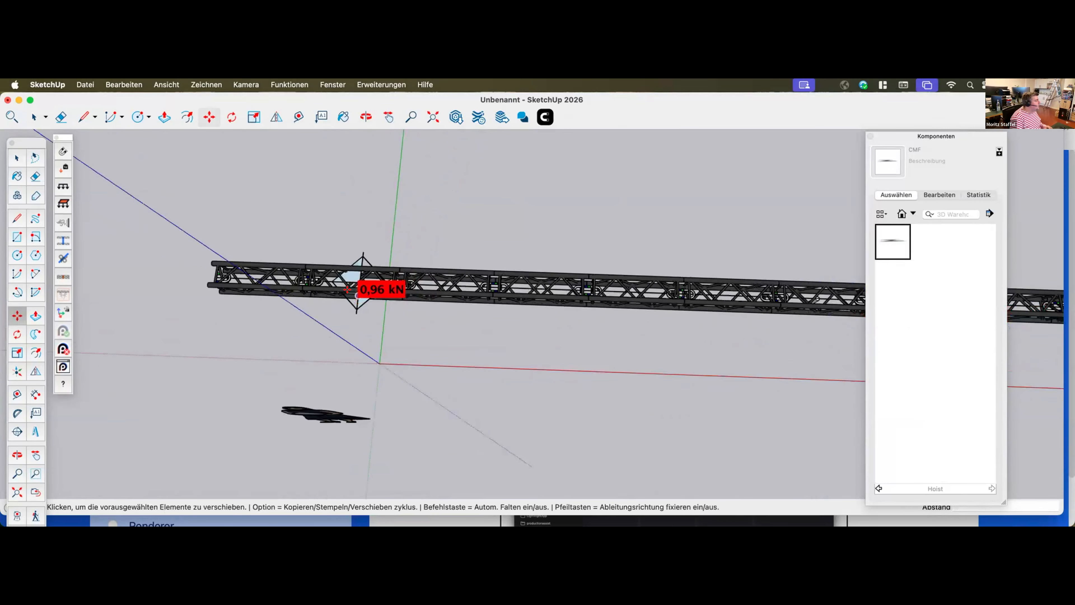
key("space")
left_click(348, 274)
key("m")
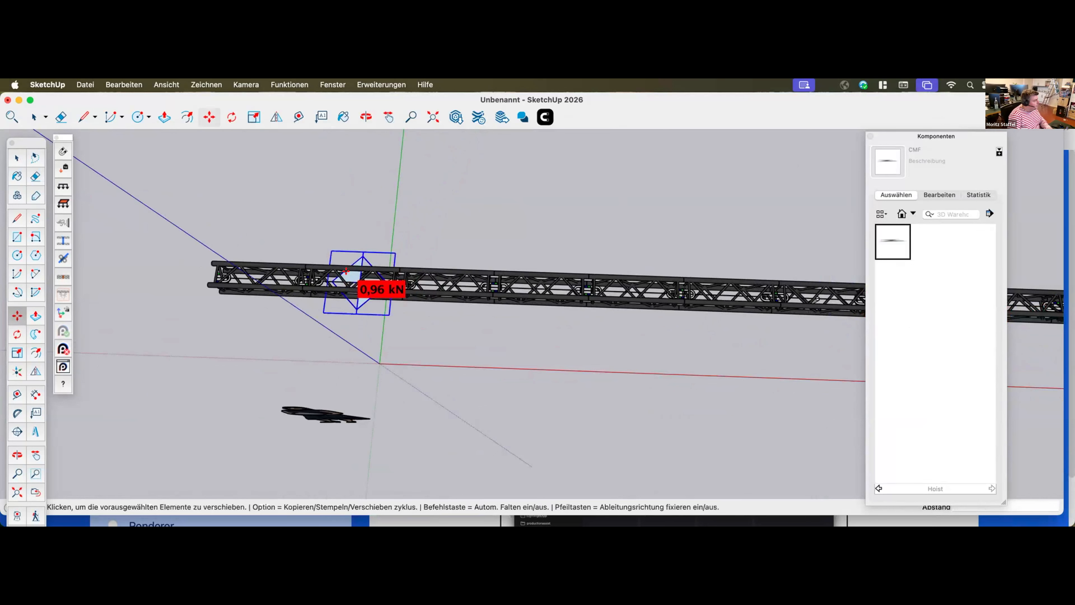
left_click(363, 275)
left_click(240, 272)
scroll(184, 323, "up", 1)
scroll(185, 319, "down", 5)
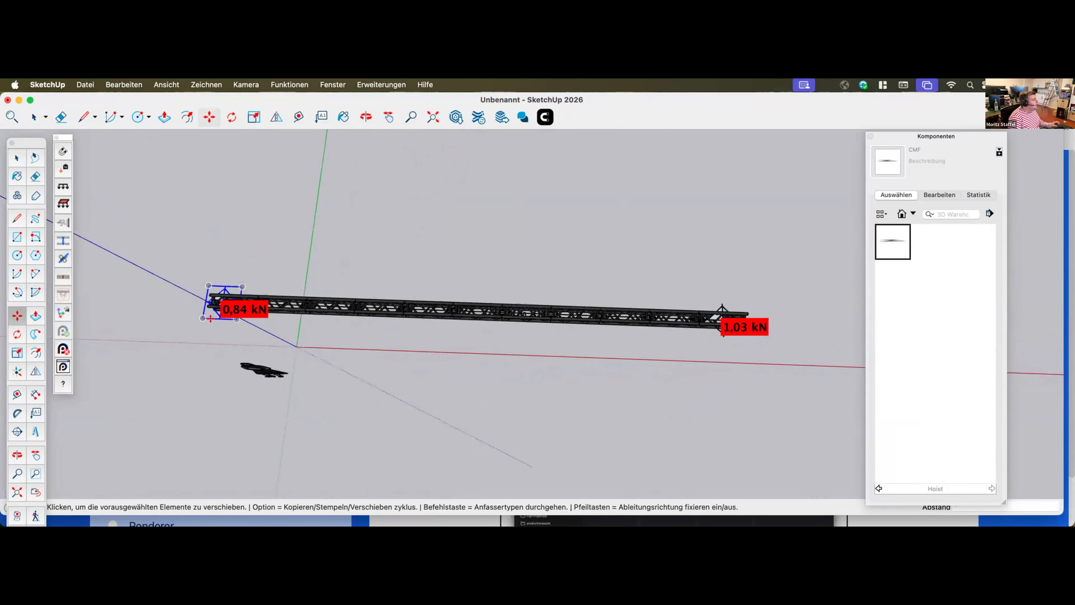
Try a copy of the near-end hoist about 5.63 m along the truss line, then delete that copy
scroll(212, 307, "up", 3)
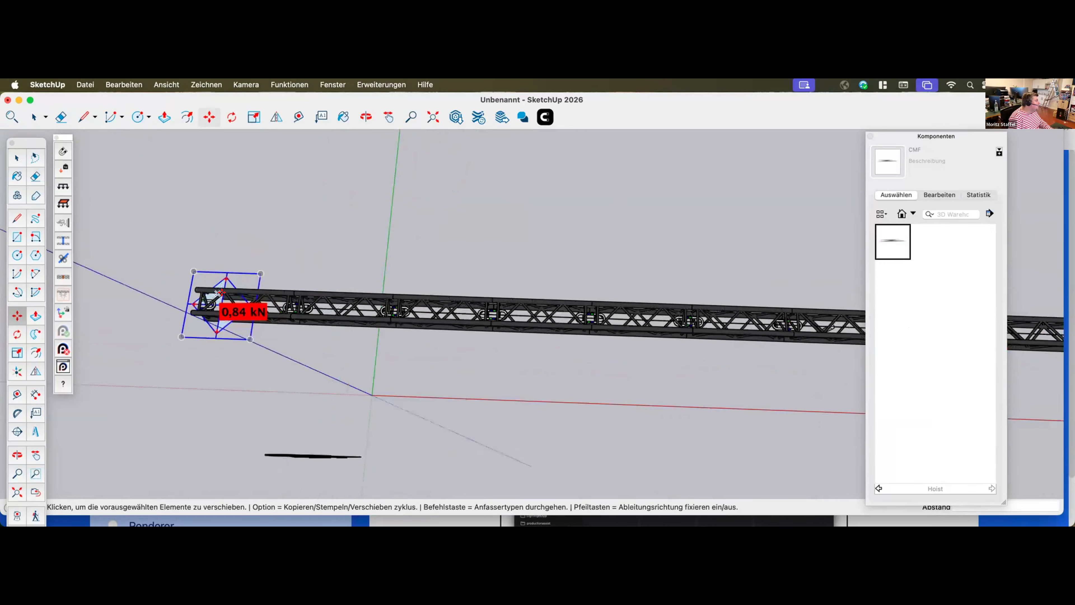
left_click(211, 292)
key("alt")
scroll(496, 291, "up", 3)
scroll(525, 303, "down", 2)
scroll(452, 300, "down", 6)
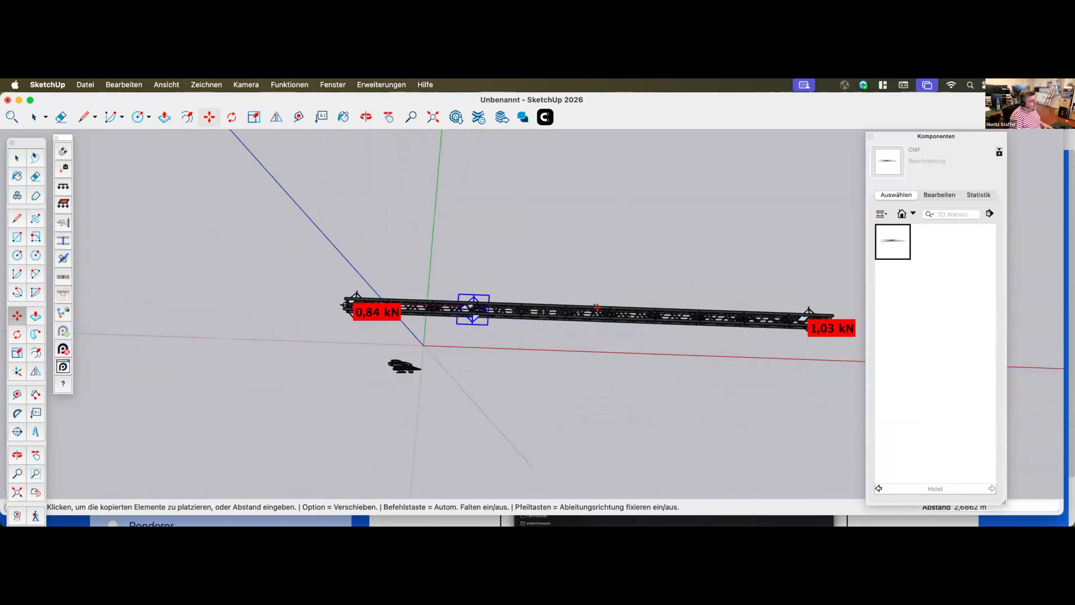
left_click(598, 312)
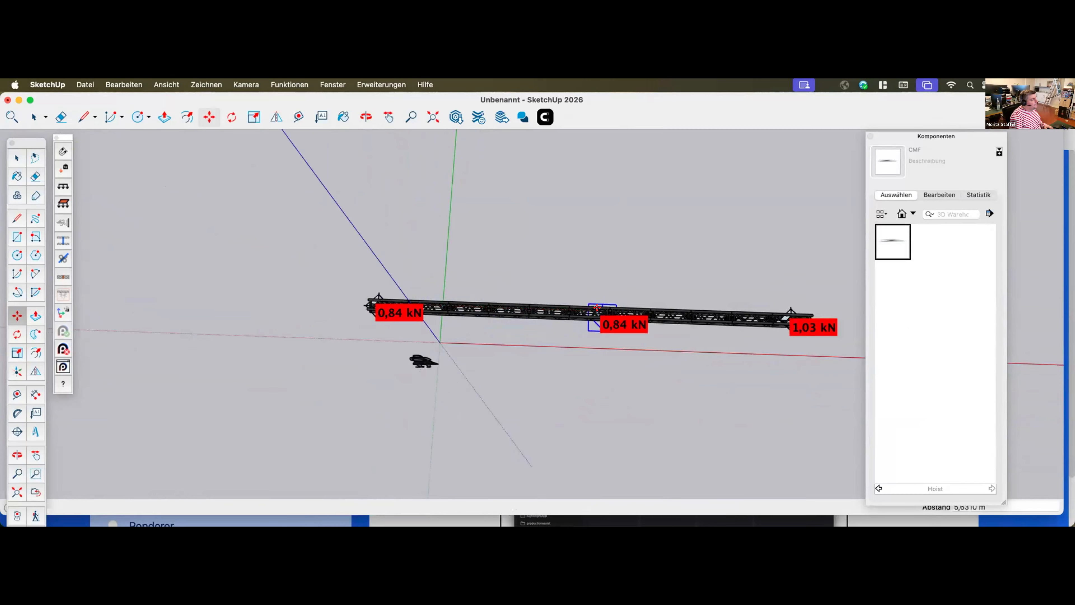
middle_click_drag(481, 355, 489, 324)
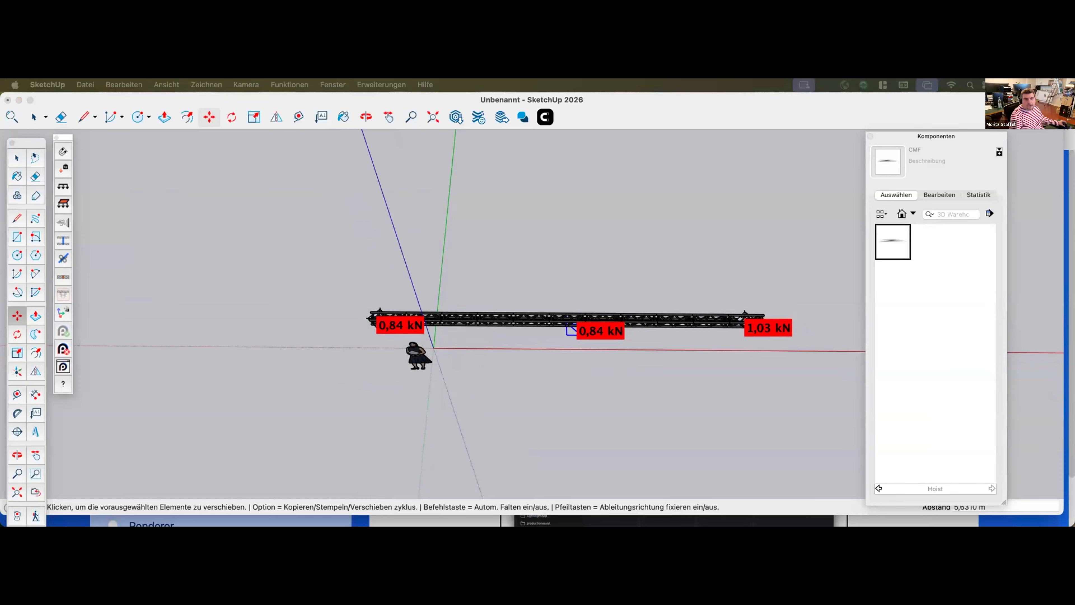
left_click(559, 353)
key("space")
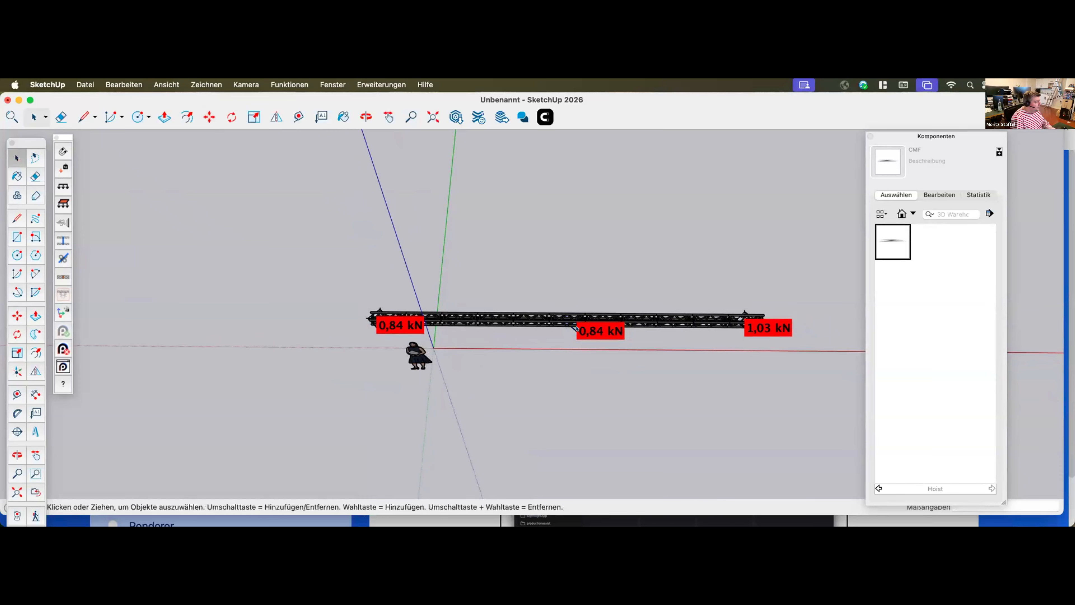
key("Delete")
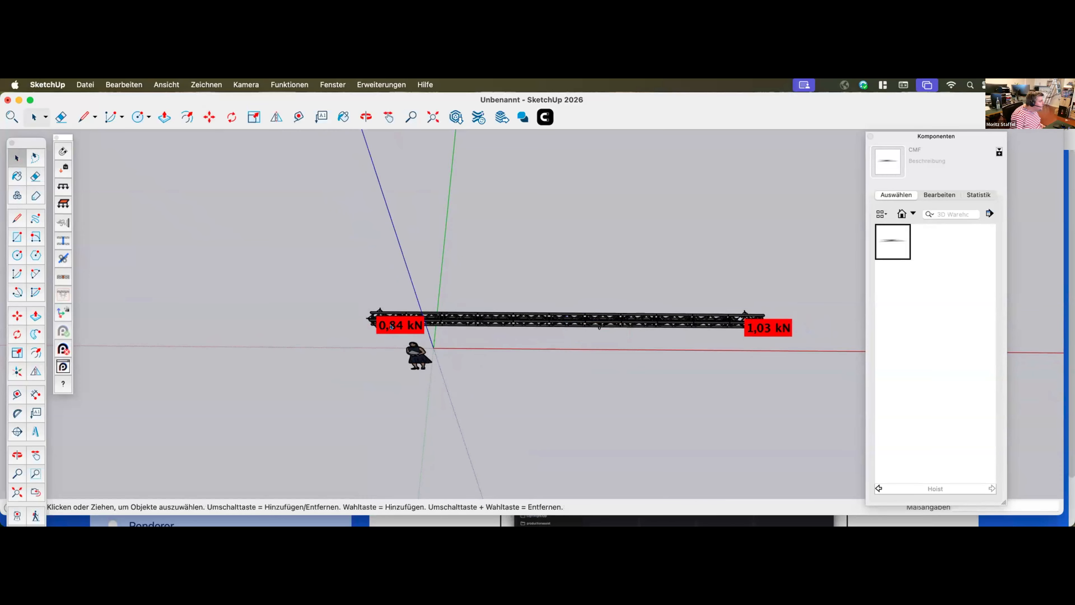
Insert a third hoist with the Production Assist tool, attaching it to the truss line between the two end hoists
left_click(365, 318)
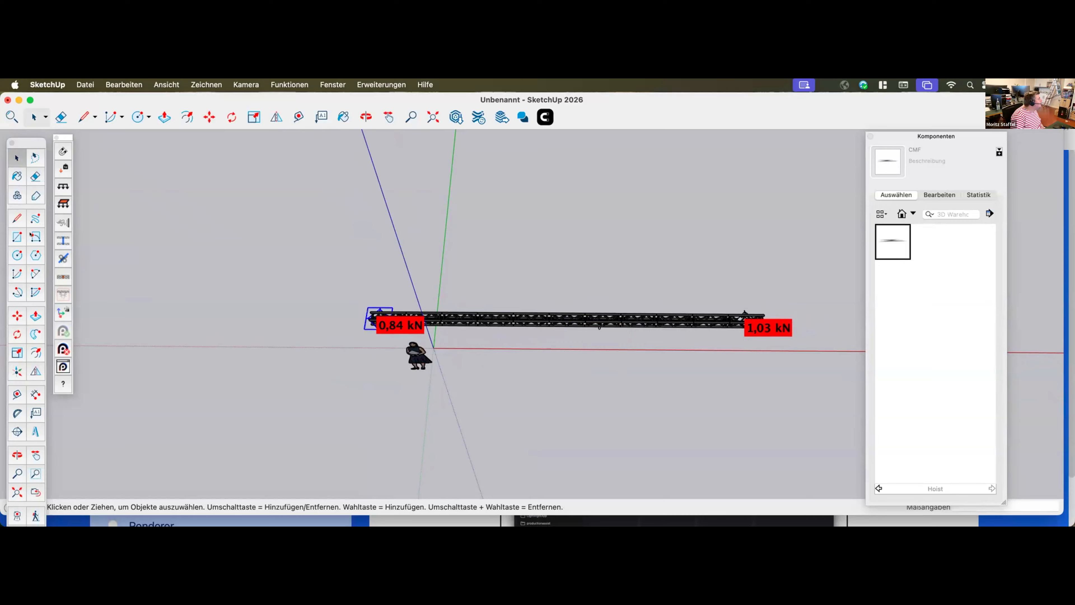
left_click(61, 152)
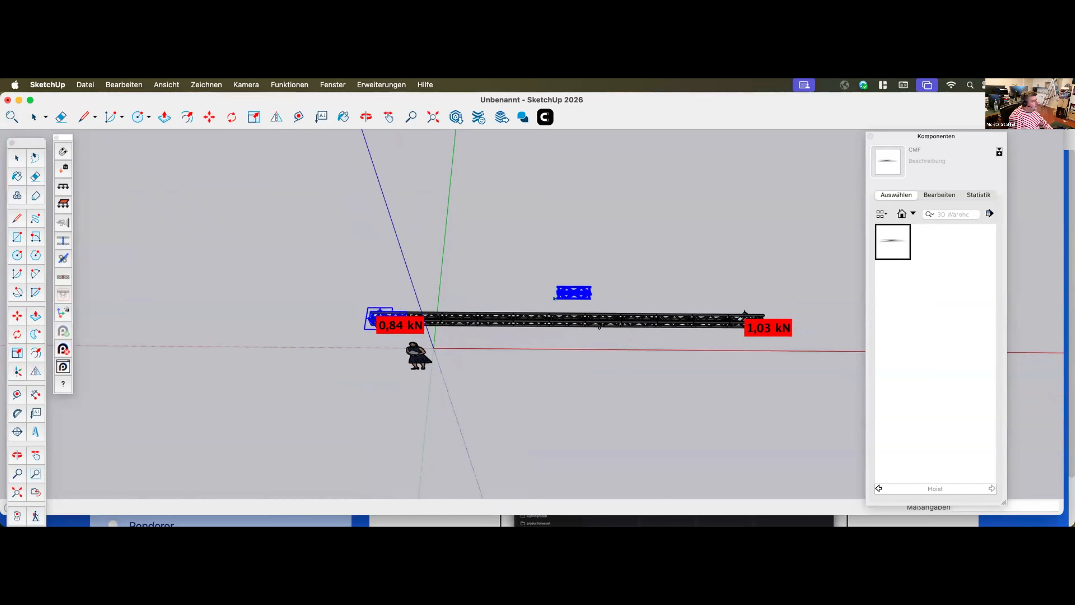
scroll(372, 324, "up", 5)
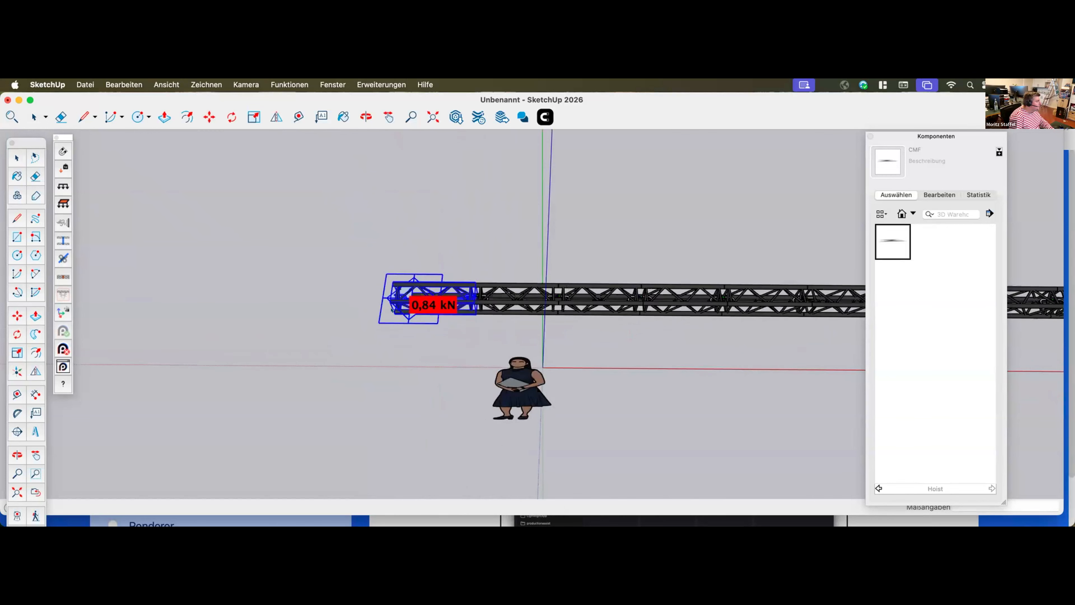
scroll(382, 292, "up", 3)
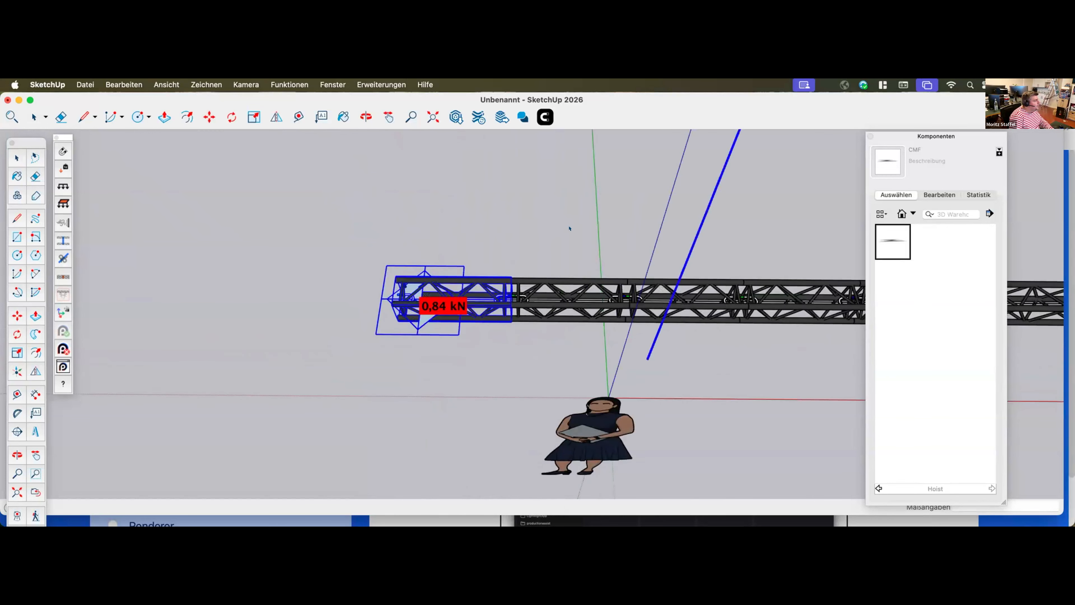
scroll(294, 306, "down", 2)
scroll(294, 307, "down", 2)
scroll(272, 307, "down", 4)
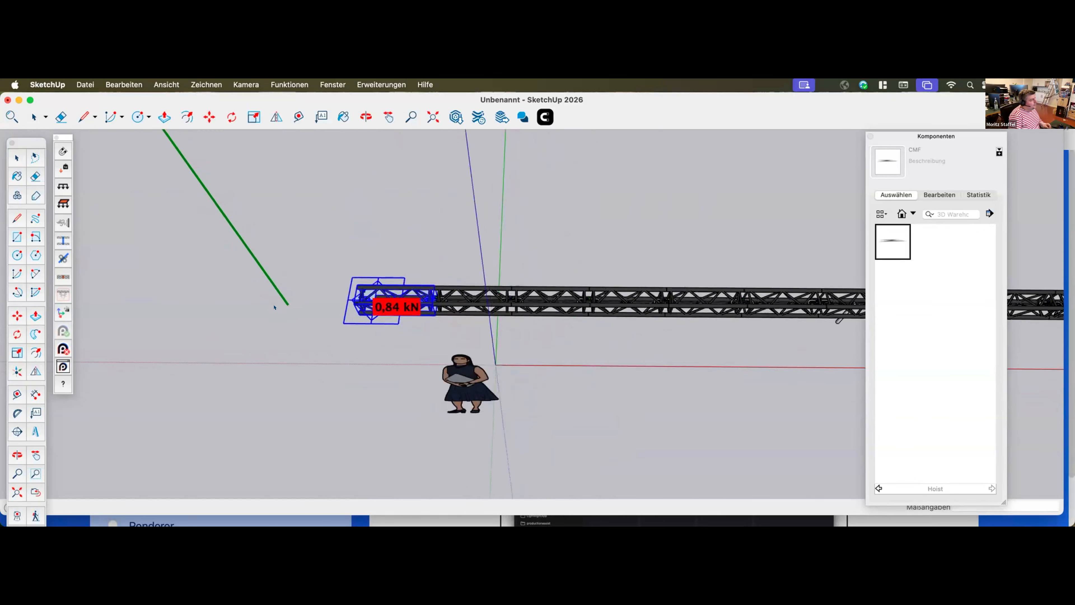
left_click(652, 304)
scroll(473, 355, "up", 2)
key("space")
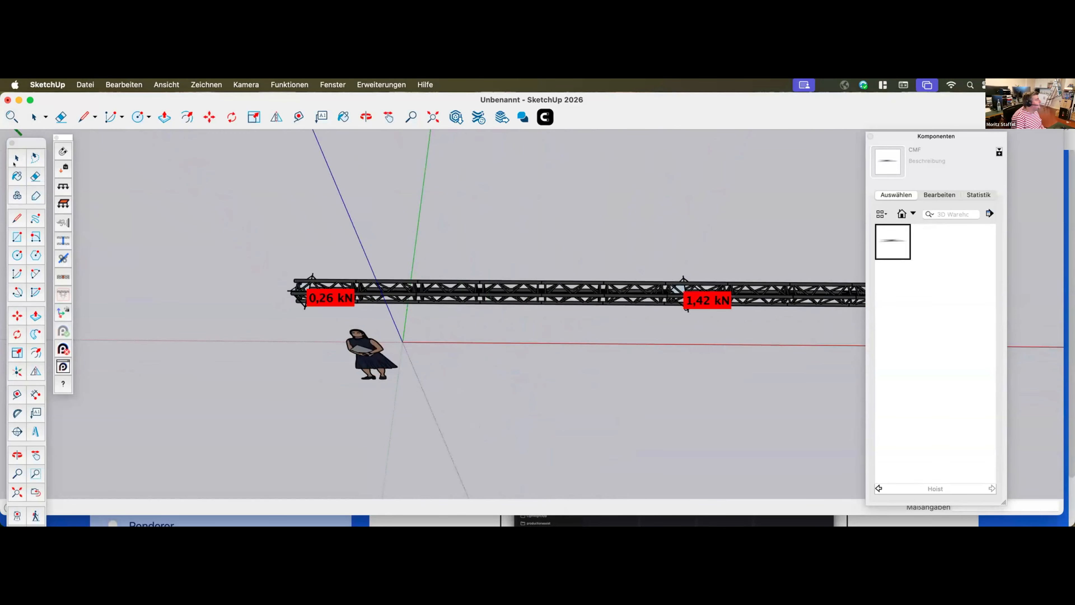
Delete the point load hanging beneath the truss line near the middle hoist
scroll(642, 382, "up", 3)
scroll(643, 381, "down", 3)
middle_click_drag(643, 381, 586, 323)
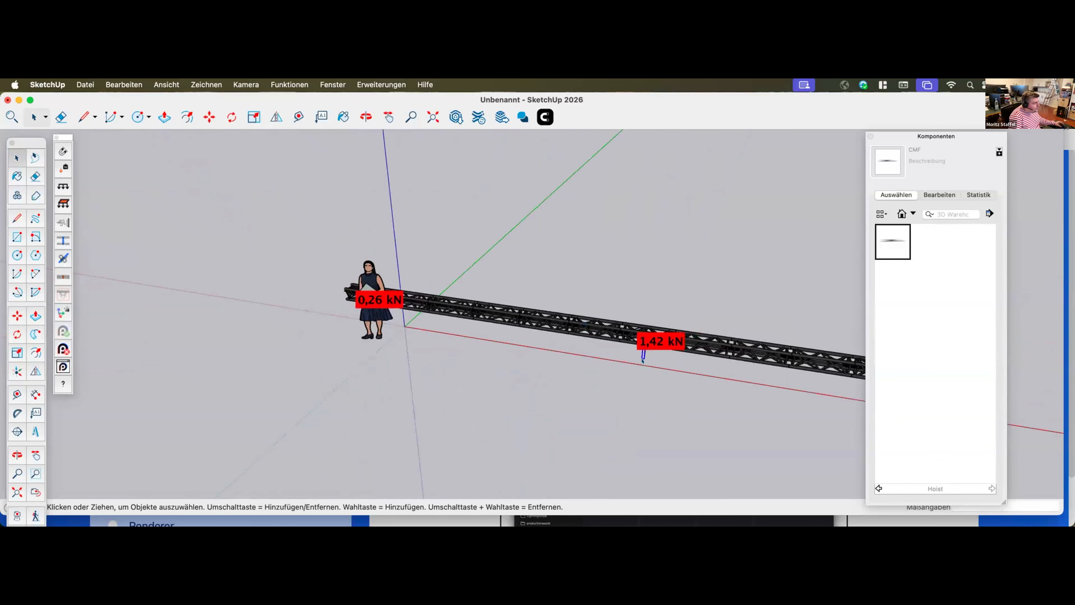
key("Delete")
Move the middle hoist slightly along the truss line toward the near end, centring it between the two end hoists
scroll(470, 346, "up", 3)
middle_click_drag(375, 337, 490, 281)
scroll(373, 336, "down", 2)
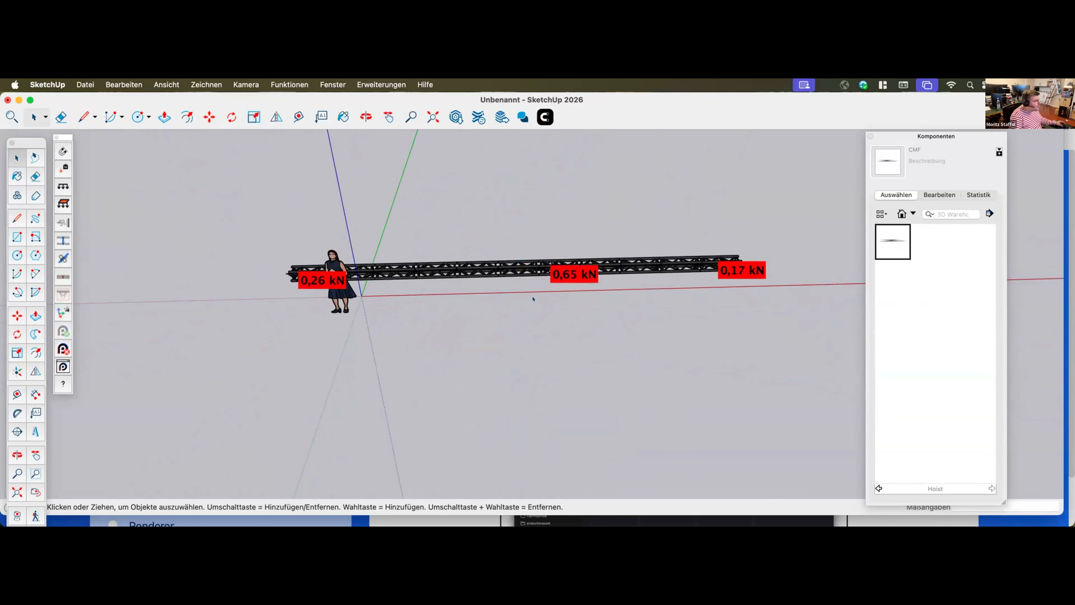
scroll(571, 292, "up", 6)
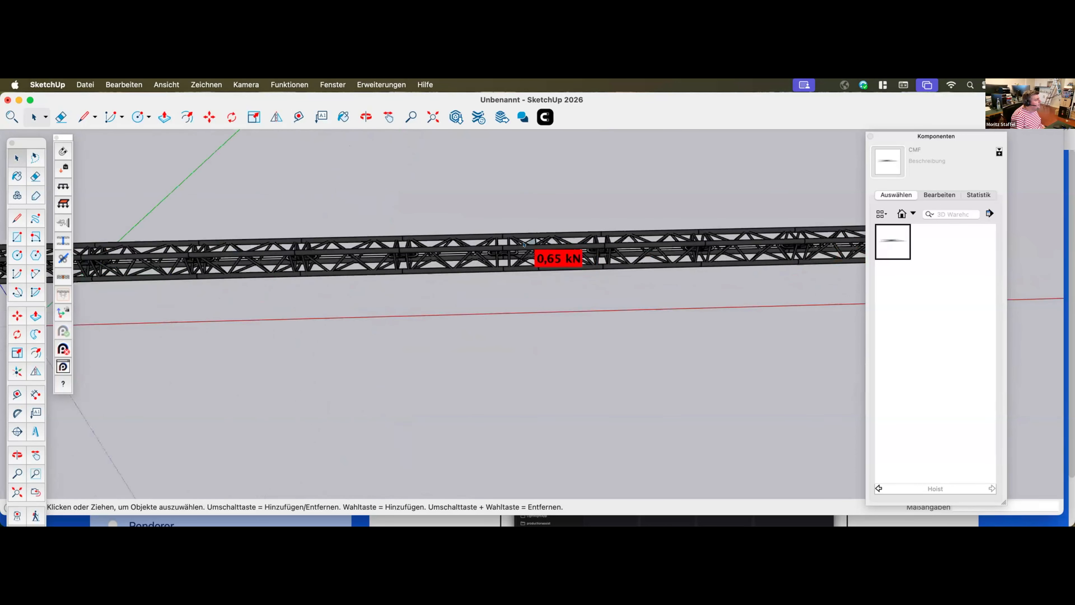
key("m")
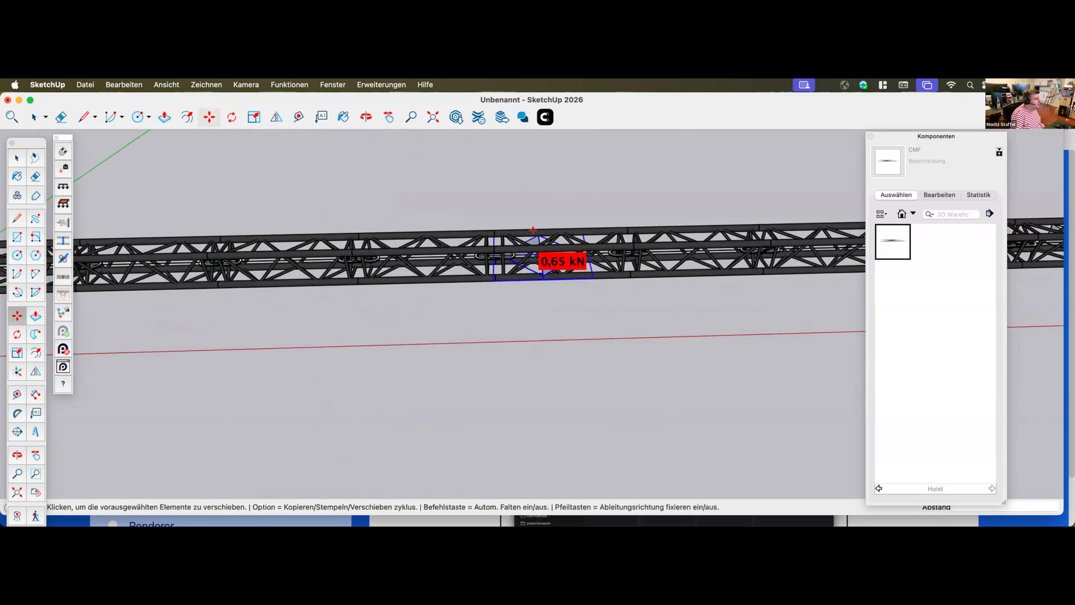
left_click(536, 237)
left_click(583, 230)
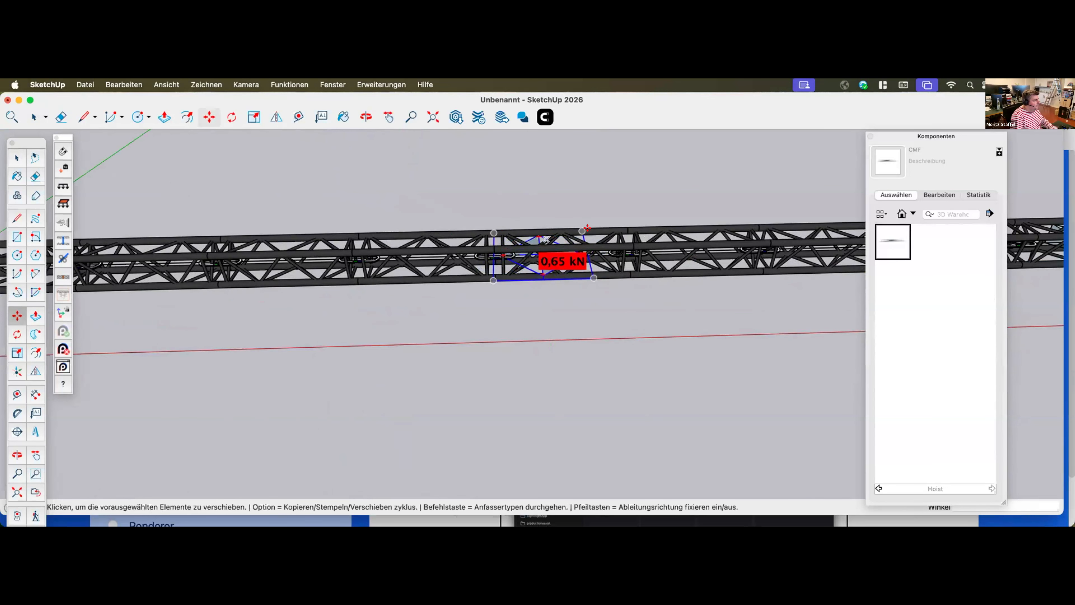
scroll(586, 232, "up", 3)
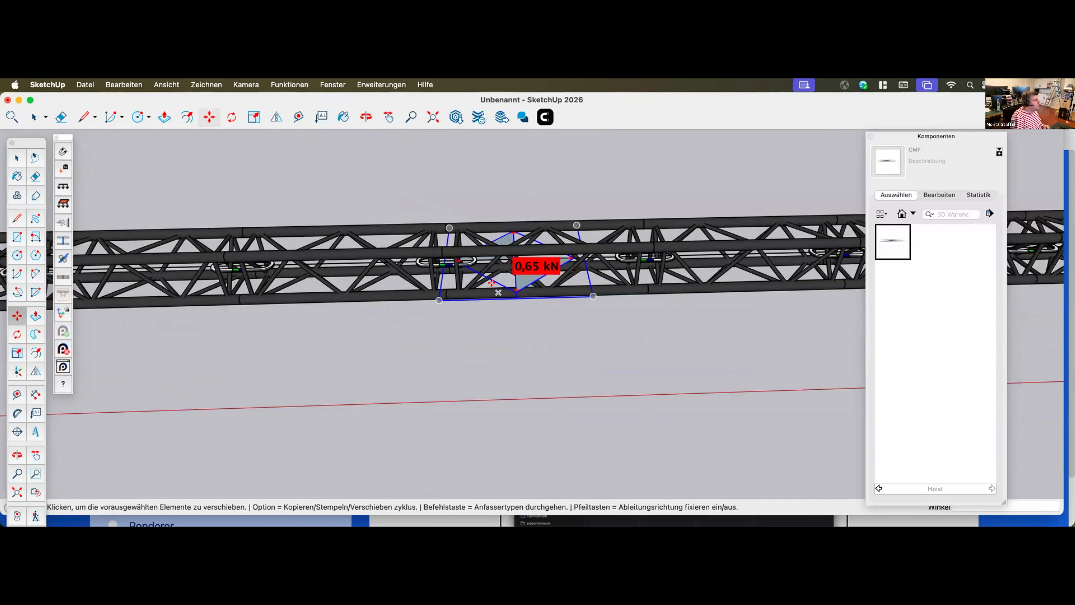
scroll(517, 236, "up", 1)
left_click(517, 238)
left_click(358, 283)
scroll(372, 334, "up", 3)
scroll(372, 334, "down", 2)
scroll(420, 308, "down", 5)
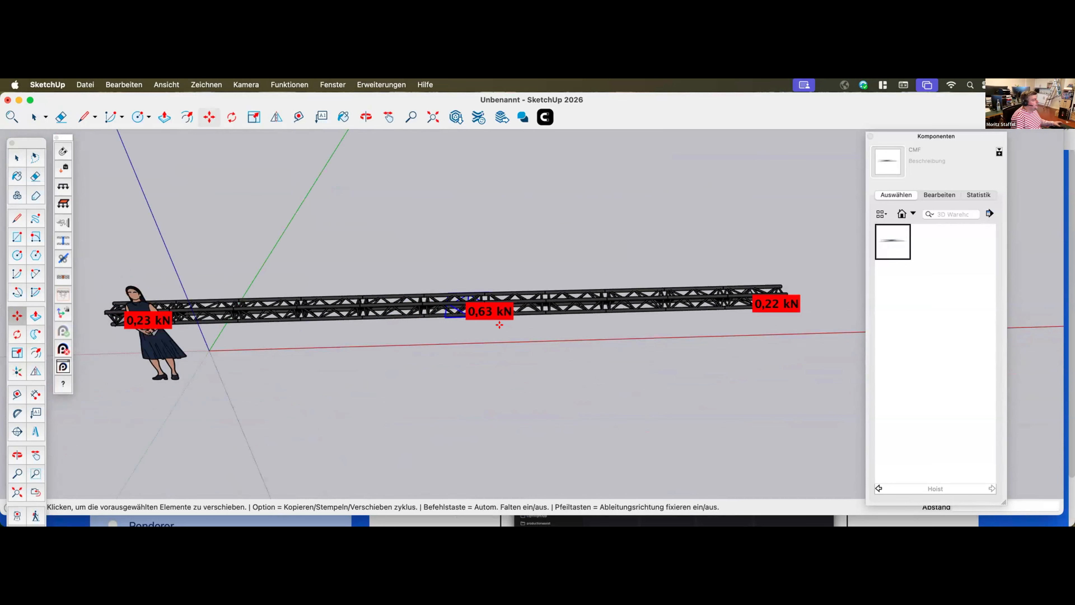
middle_click_drag(500, 325, 500, 325)
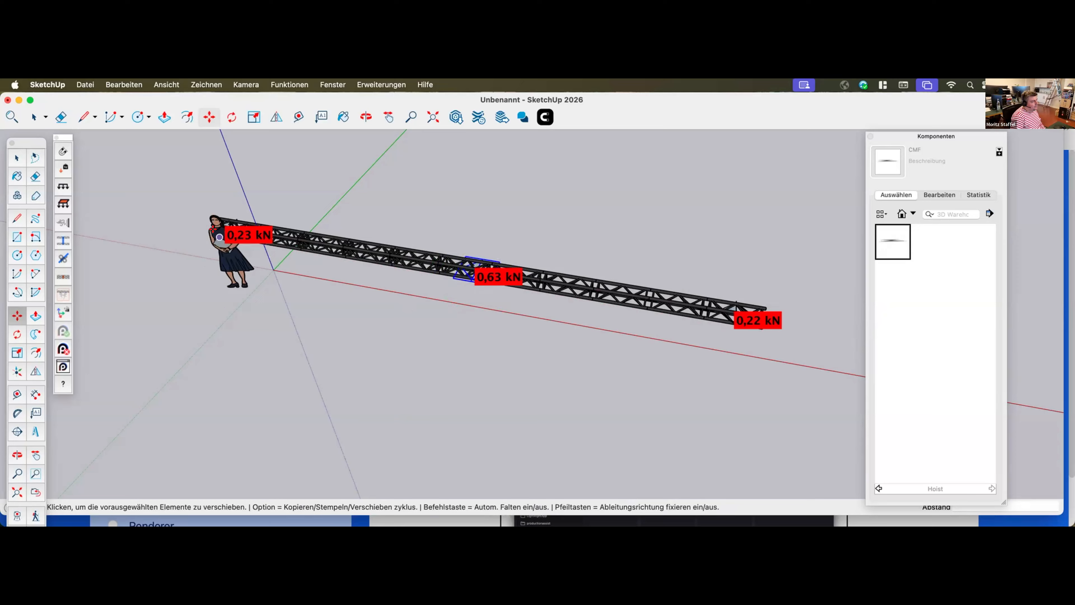
scroll(292, 301, "down", 3)
key("space")
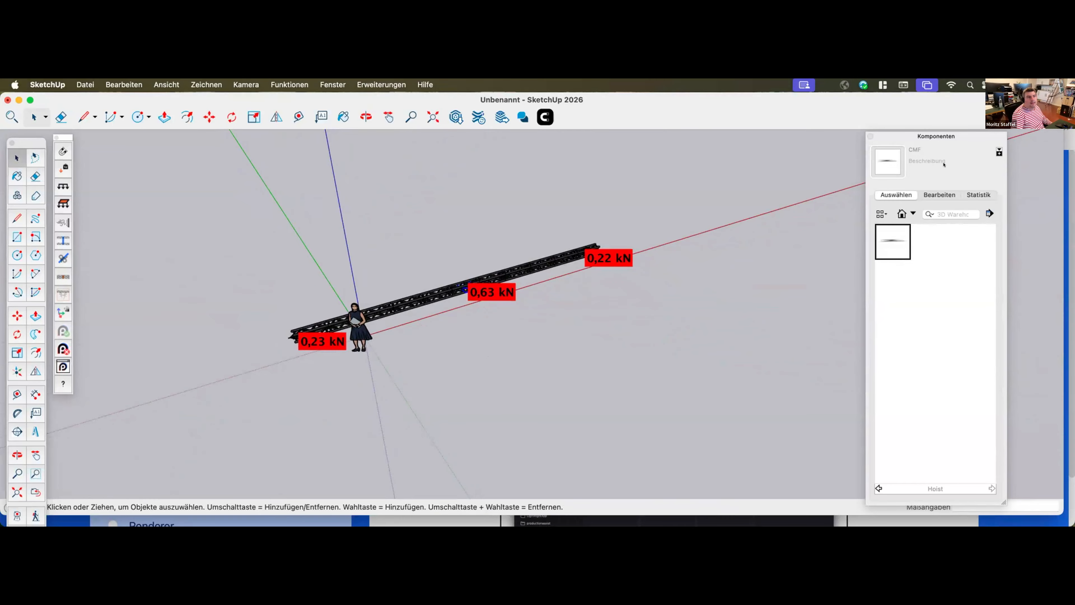
mouse_move(1074, 144)
left_mouse_down()
mouse_move(1074, 204)
mouse_move(1003, 204)
mouse_move(934, 110)
left_mouse_up()
left_click_drag(935, 219, 991, 208)
left_click(990, 209)
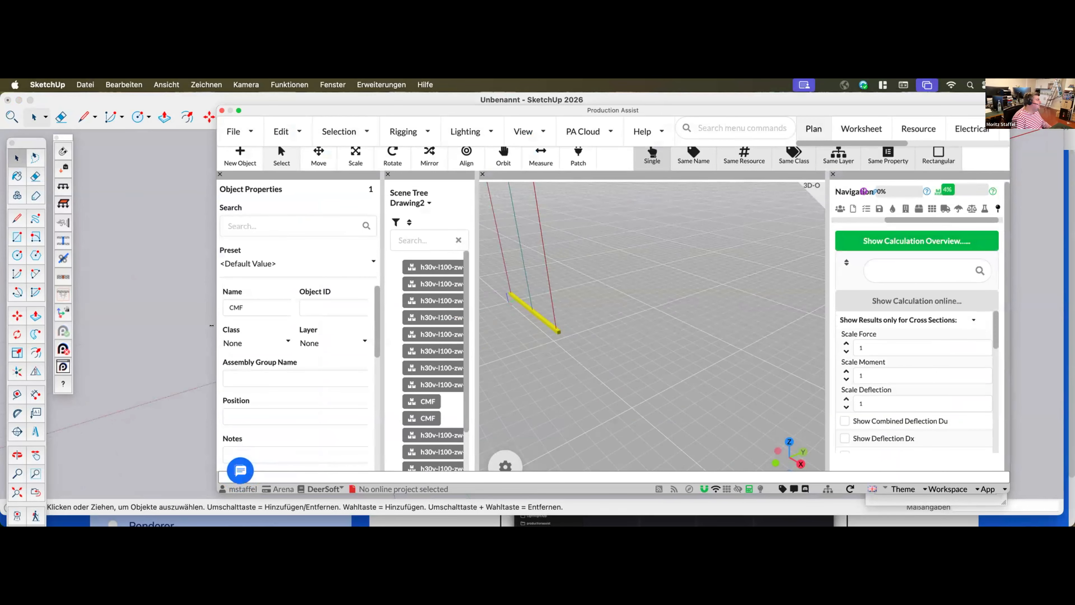
left_click_drag(202, 332, 648, 336)
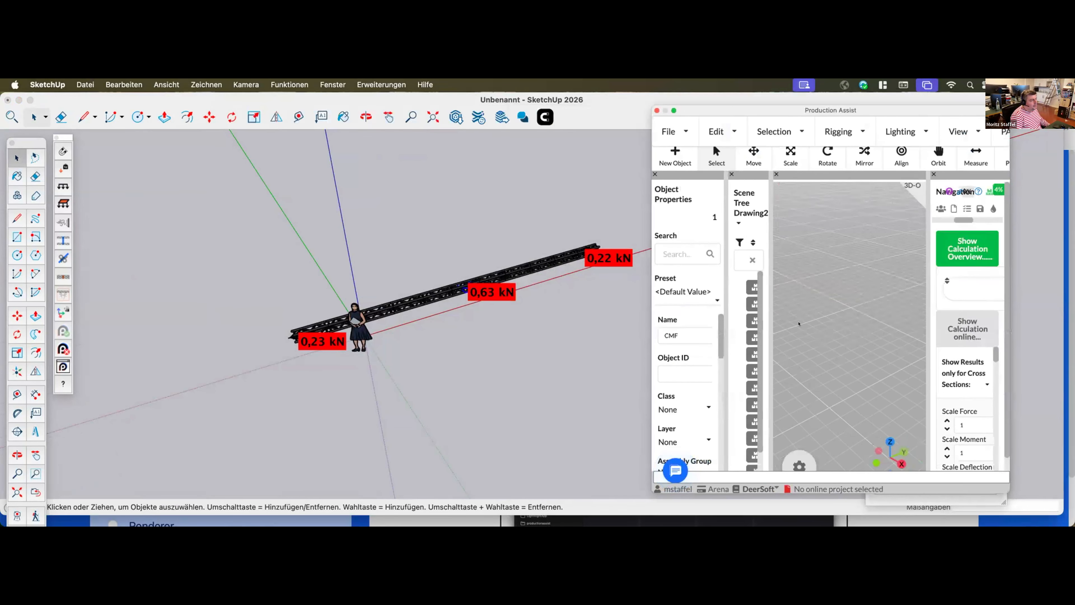
left_click_drag(775, 325, 870, 325)
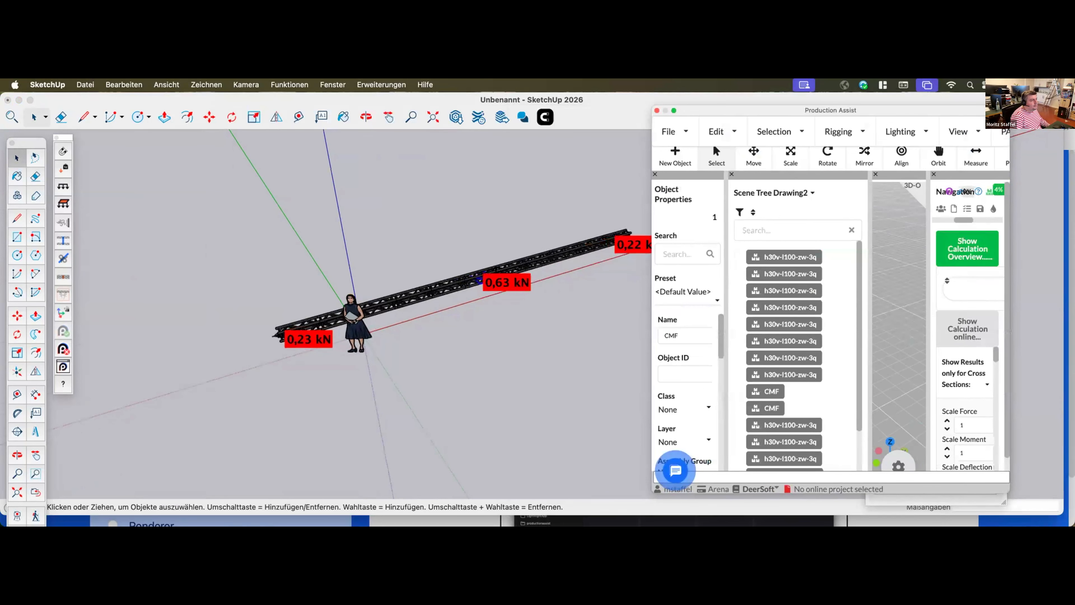
left_click_drag(964, 220, 995, 220)
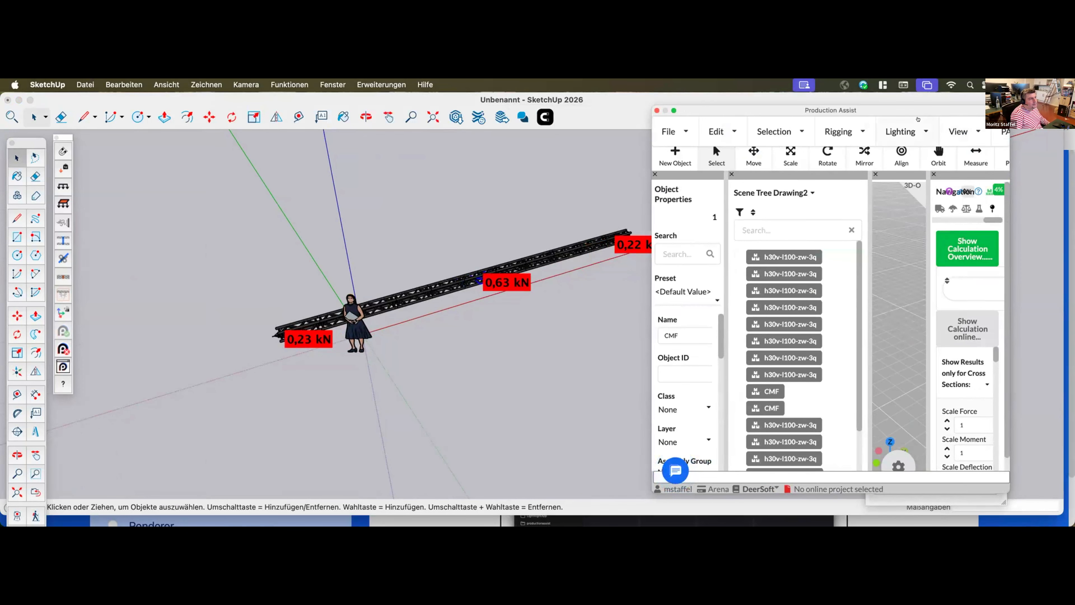
key("super+w")
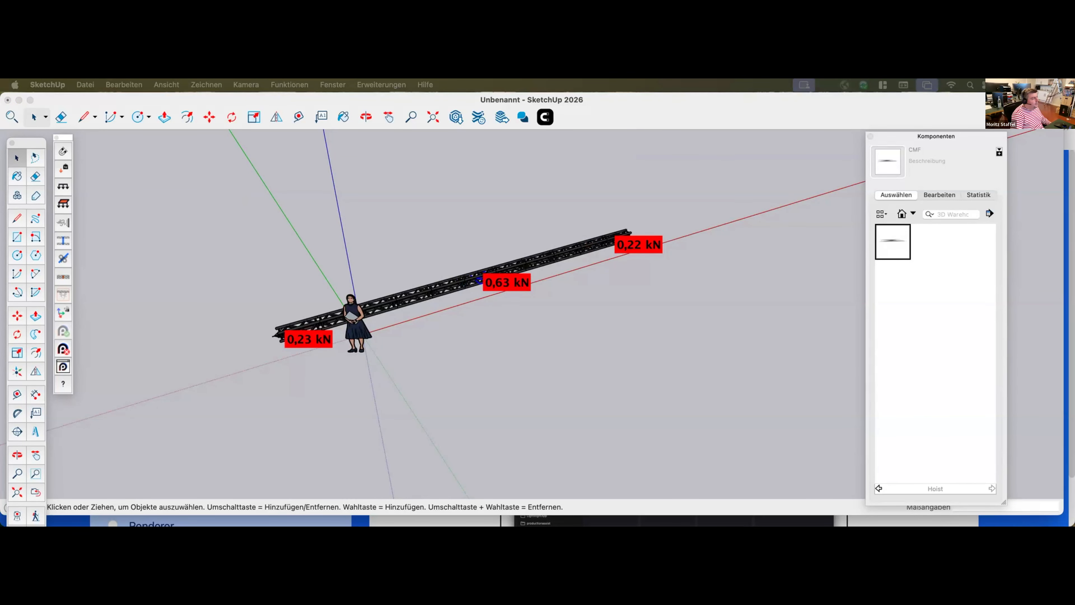
Move the middle hoist about 0.58 m along the truss line toward the near end
left_click(505, 332)
scroll(503, 331, "up", 3)
mouse_move(504, 331)
middle_mouse_down()
mouse_move(474, 304)
mouse_move(471, 280)
middle_mouse_up()
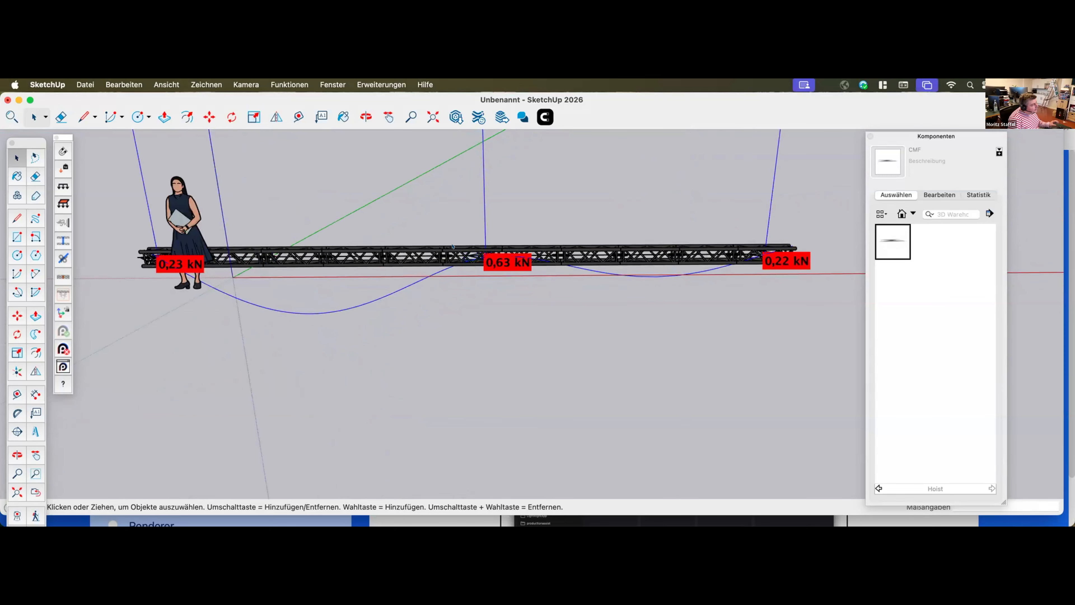
scroll(480, 254, "up", 2)
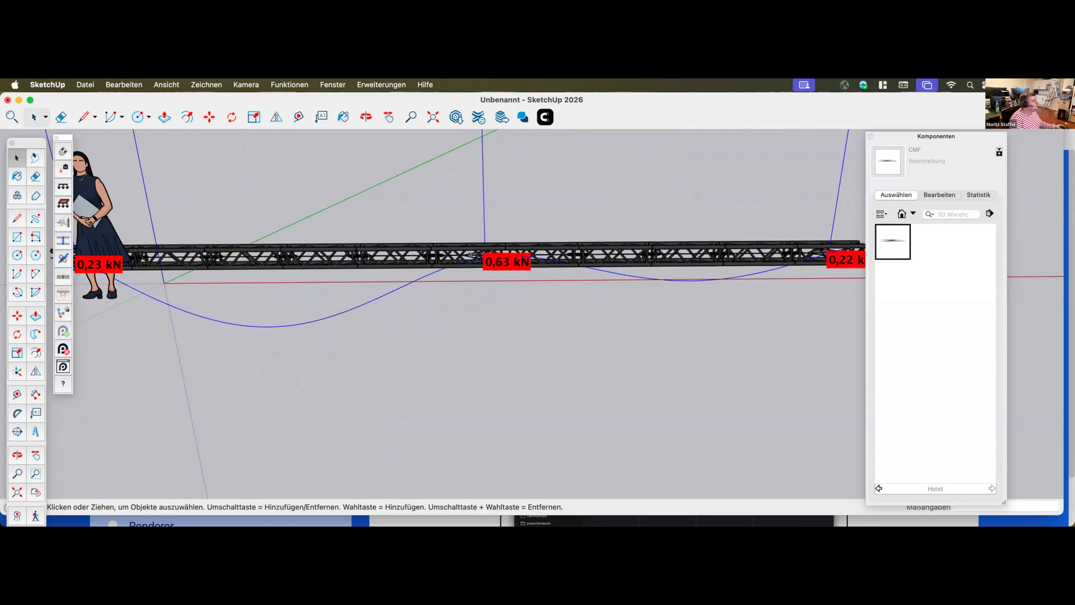
key("m")
left_click(469, 255)
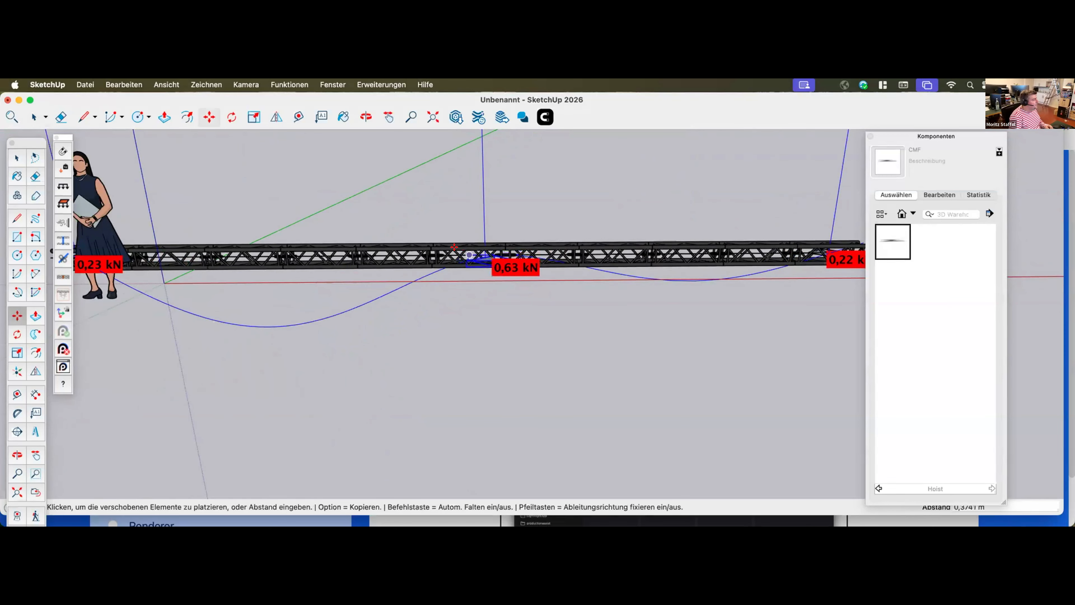
middle_click_drag(447, 247, 423, 212)
left_click(455, 214)
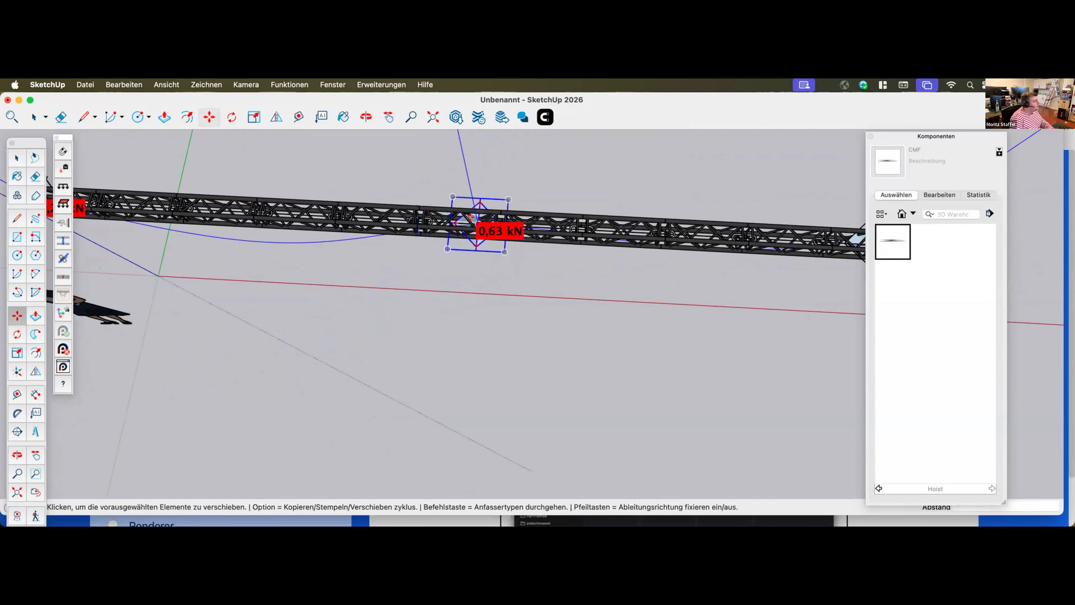
scroll(456, 217, "up", 2)
left_click(455, 216)
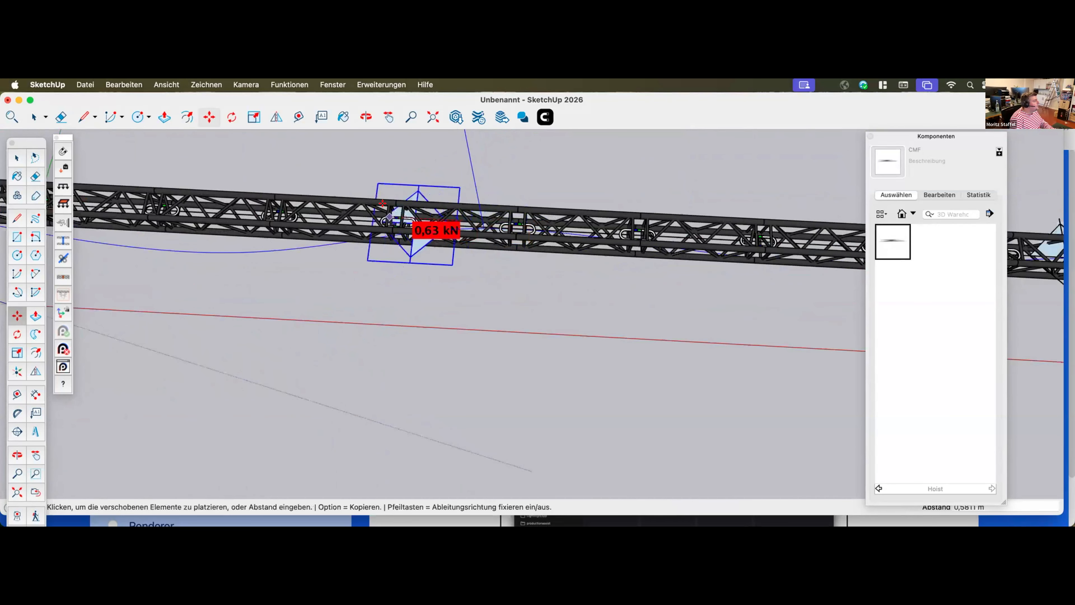
scroll(452, 291, "down", 10)
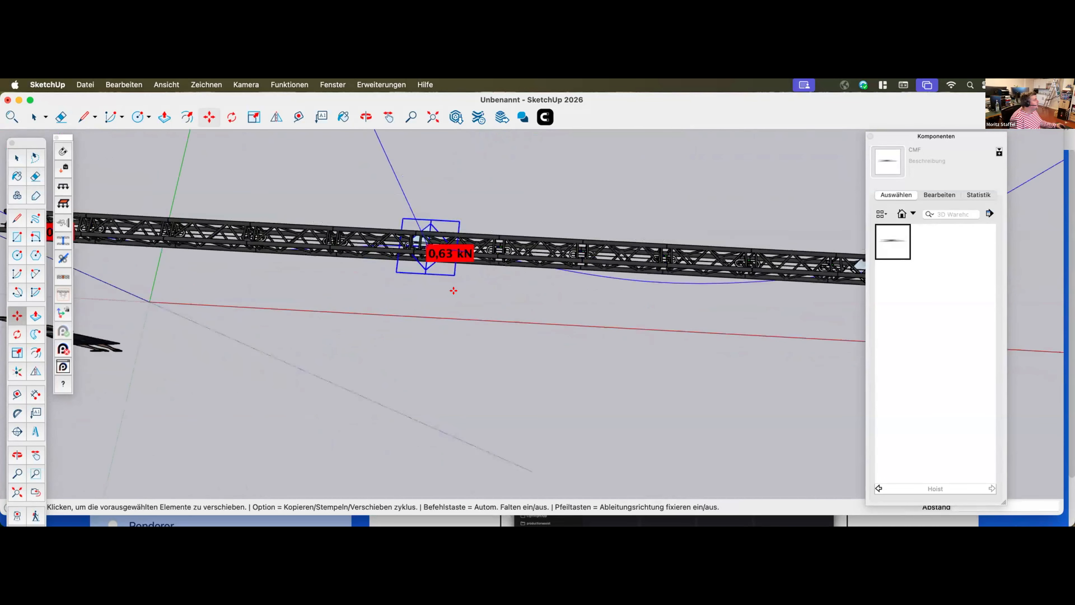
scroll(473, 289, "up", 5)
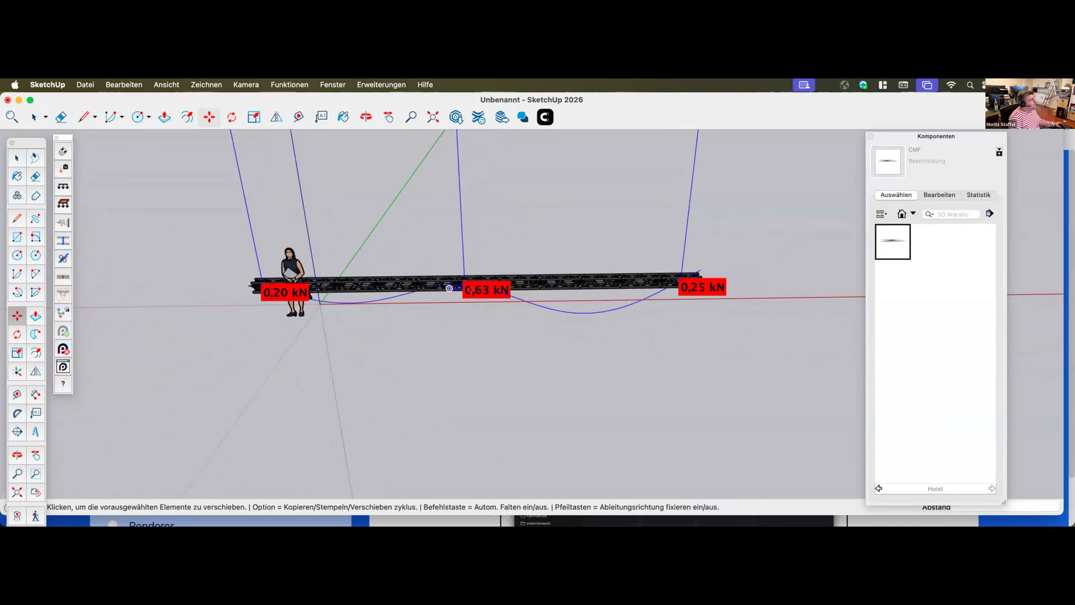
scroll(470, 289, "down", 2)
middle_click_drag(205, 290, 211, 290)
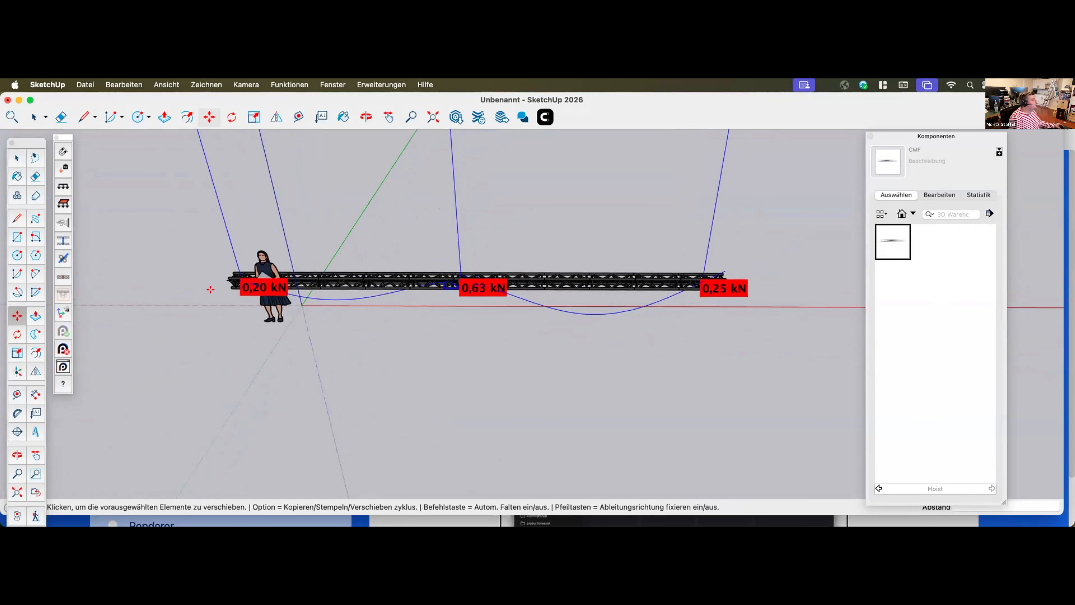
middle_click_drag(716, 300, 689, 300)
scroll(695, 299, "down", 2)
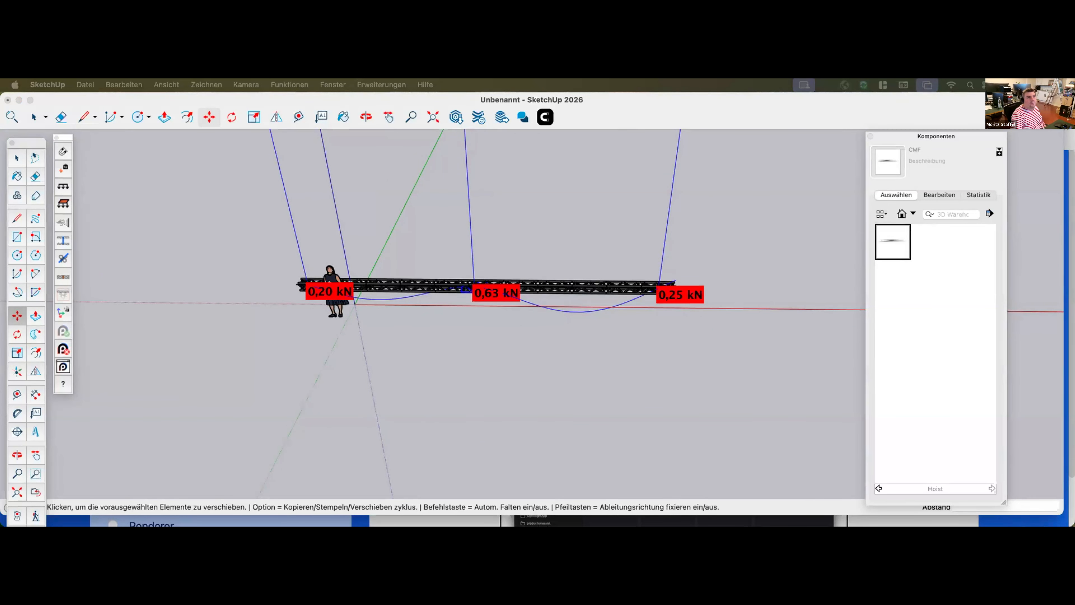
Bring up the Production Assist window beside the model and select the hoist at the far end of the truss line
mouse_move(809, 524)
left_mouse_down()
mouse_move(879, 101)
mouse_move(841, 101)
left_mouse_up()
scroll(236, 287, "up", 1)
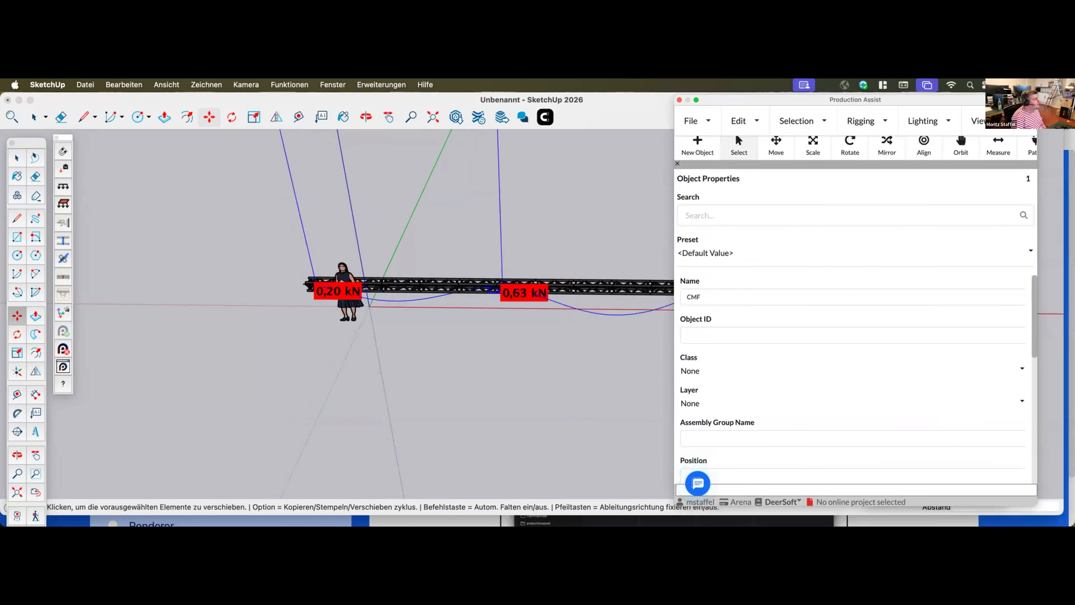
left_click(346, 334)
key("space")
scroll(237, 300, "up", 1)
scroll(237, 300, "down", 3)
scroll(578, 298, "up", 3)
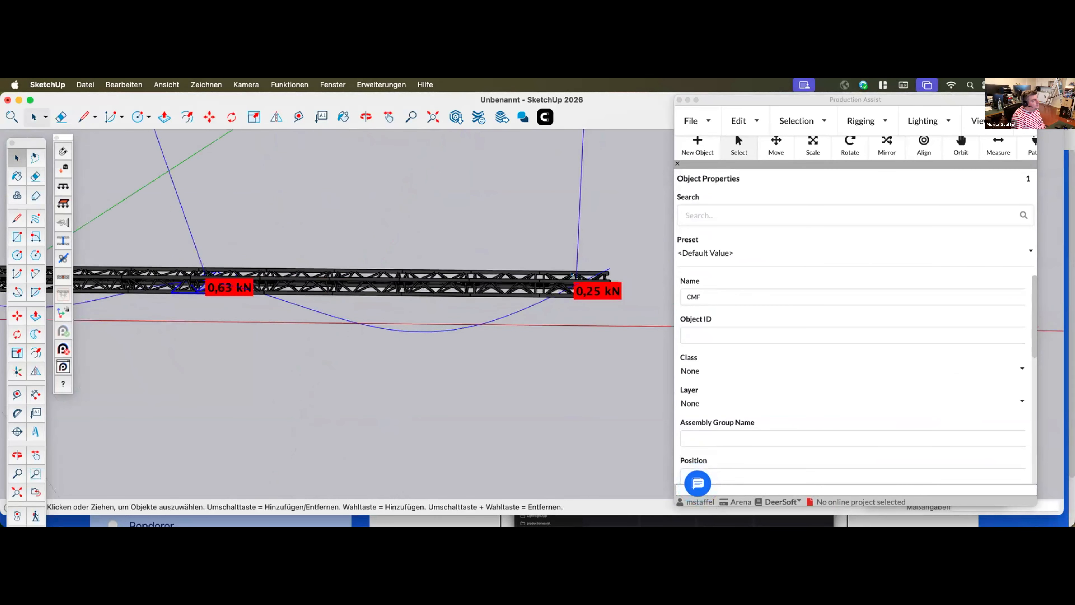
left_click(569, 275)
left_click(580, 219)
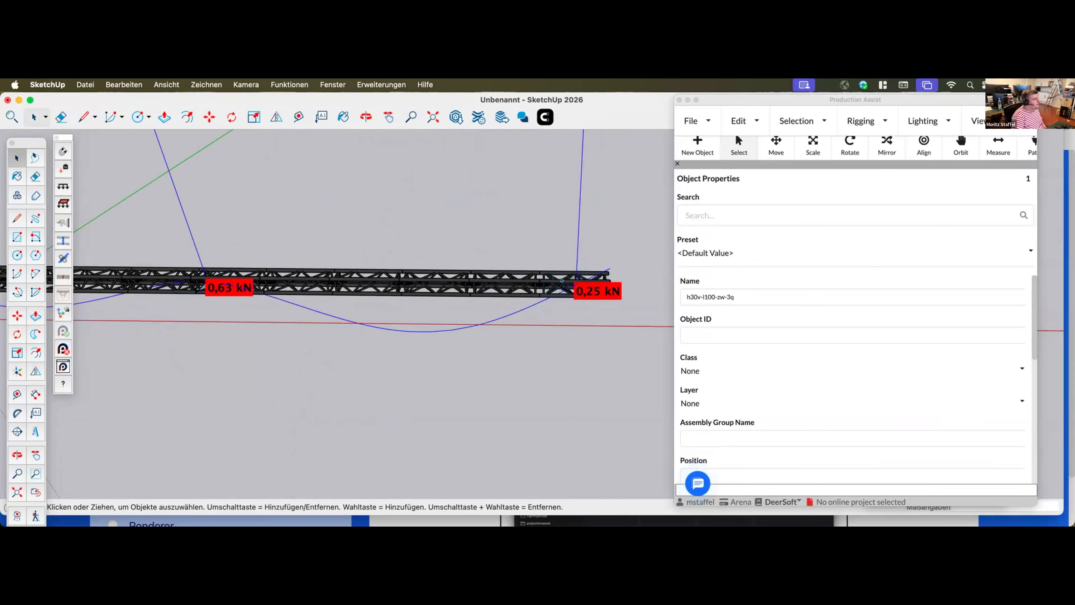
scroll(566, 275, "up", 3)
left_click(582, 292)
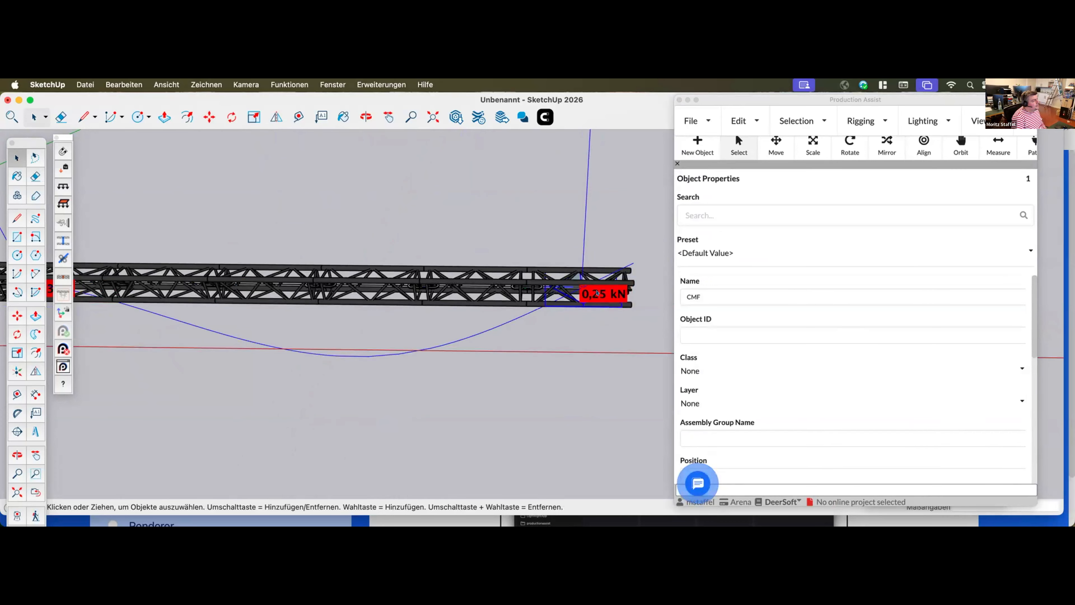
Expand the far-end hoist's support properties and its chain shorten settings
scroll(757, 358, "down", 5)
scroll(745, 355, "up", 5)
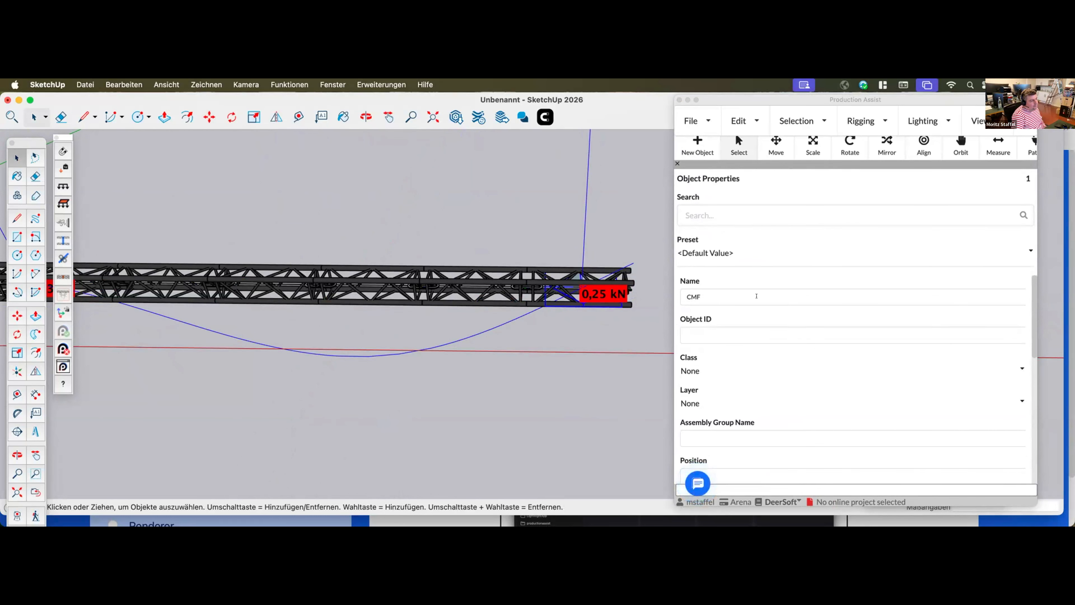
scroll(747, 334, "down", 5)
scroll(747, 344, "down", 5)
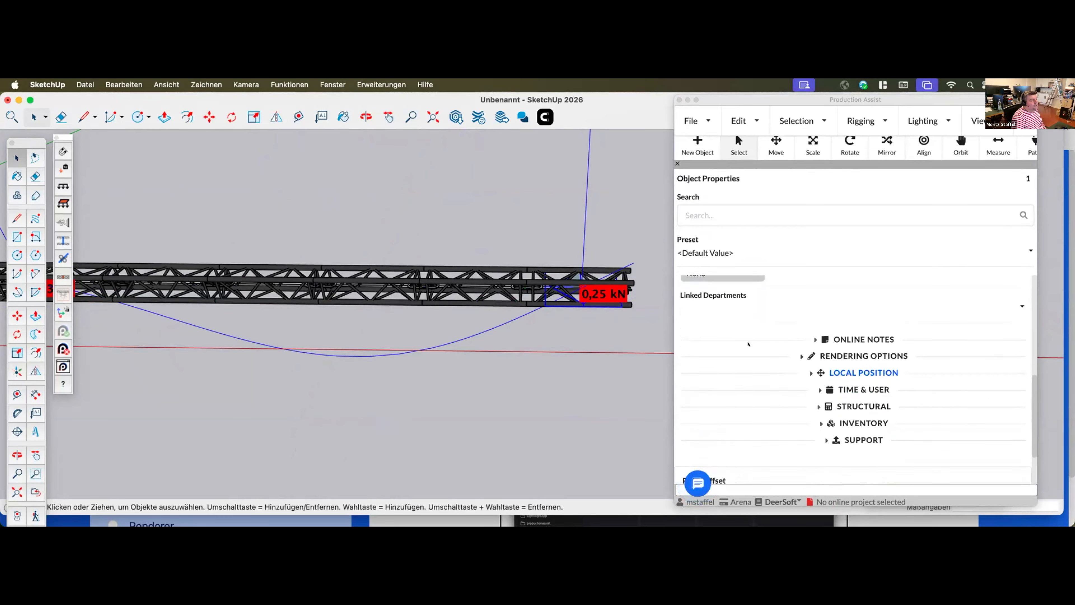
left_click(880, 334)
scroll(798, 370, "down", 3)
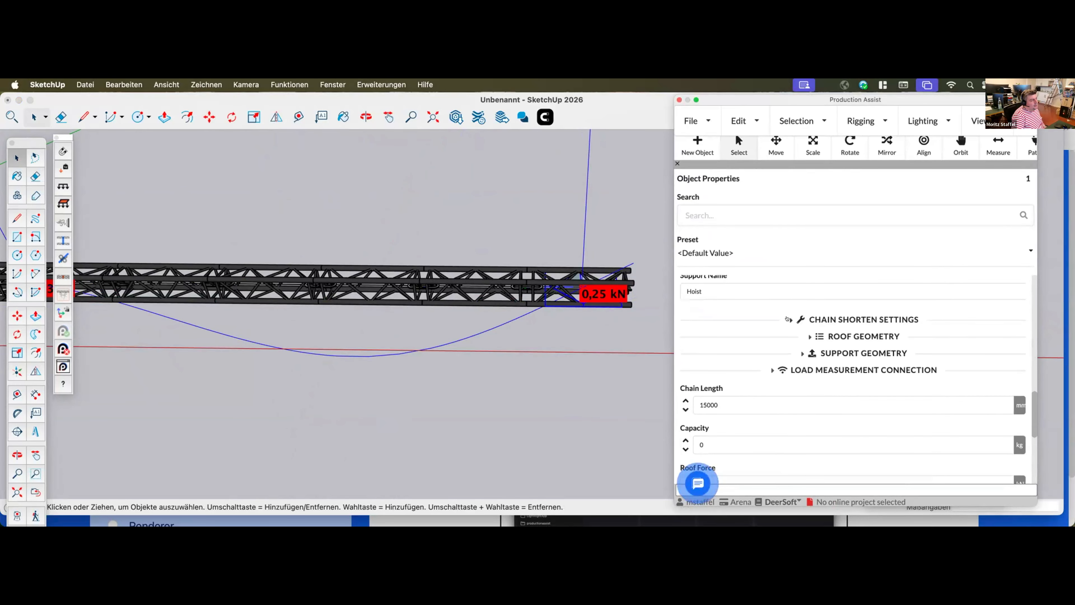
left_click(787, 319)
scroll(728, 349, "down", 1)
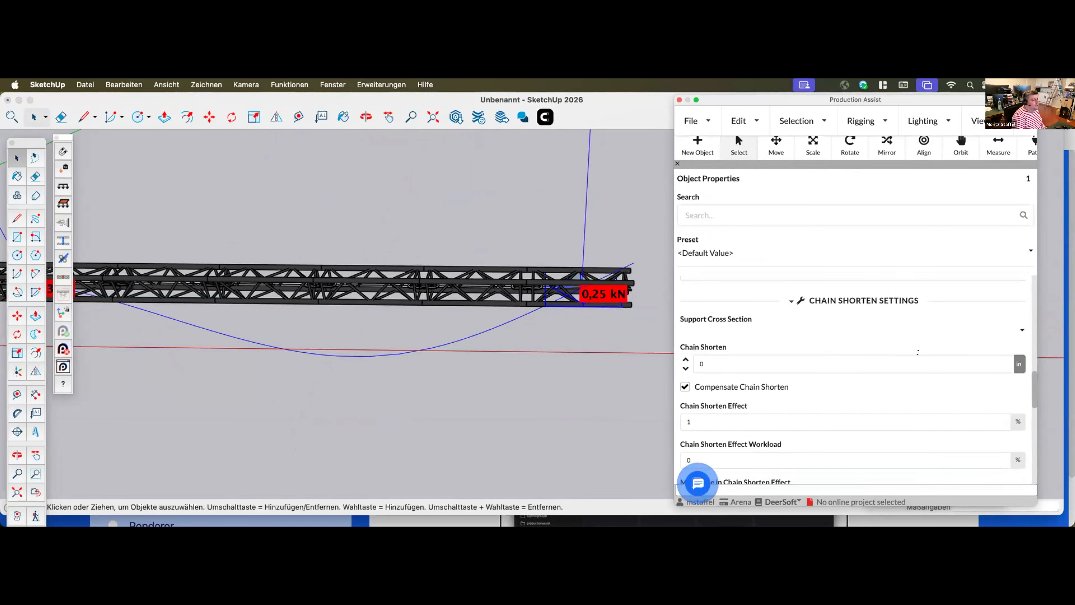
Set the far-end hoist's chain shorten to 1 in and view the deflection along the whole truss line
scroll(486, 351, "up", 2)
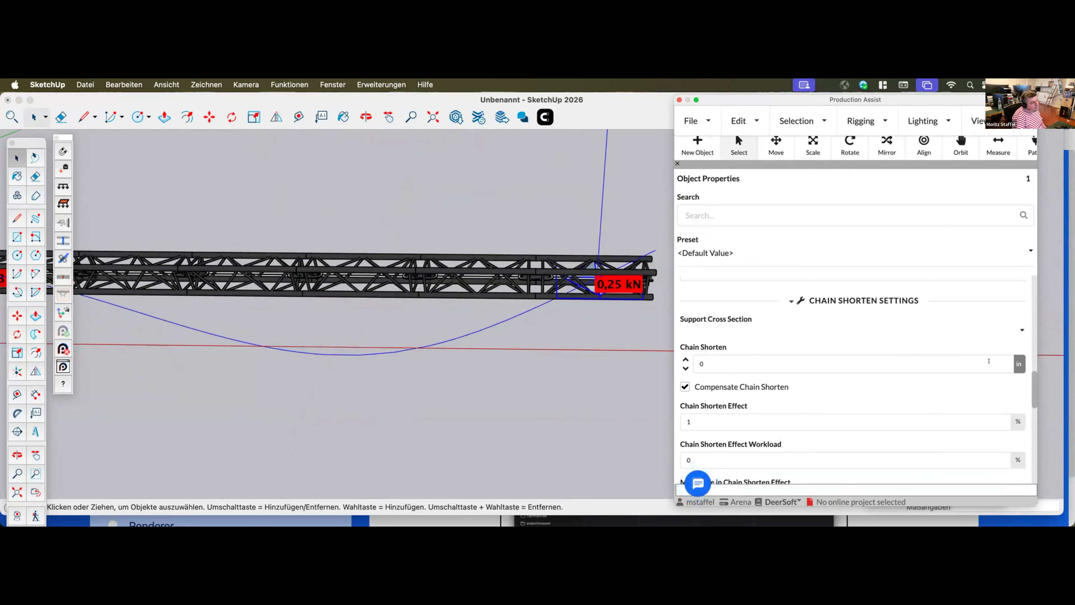
scroll(603, 289, "down", 3)
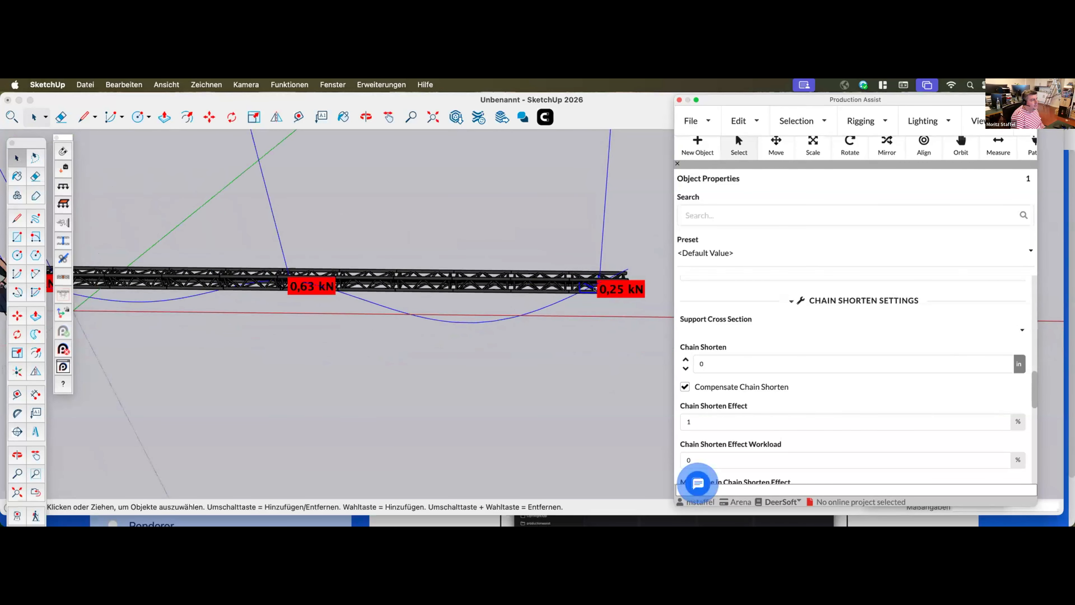
left_click(685, 359)
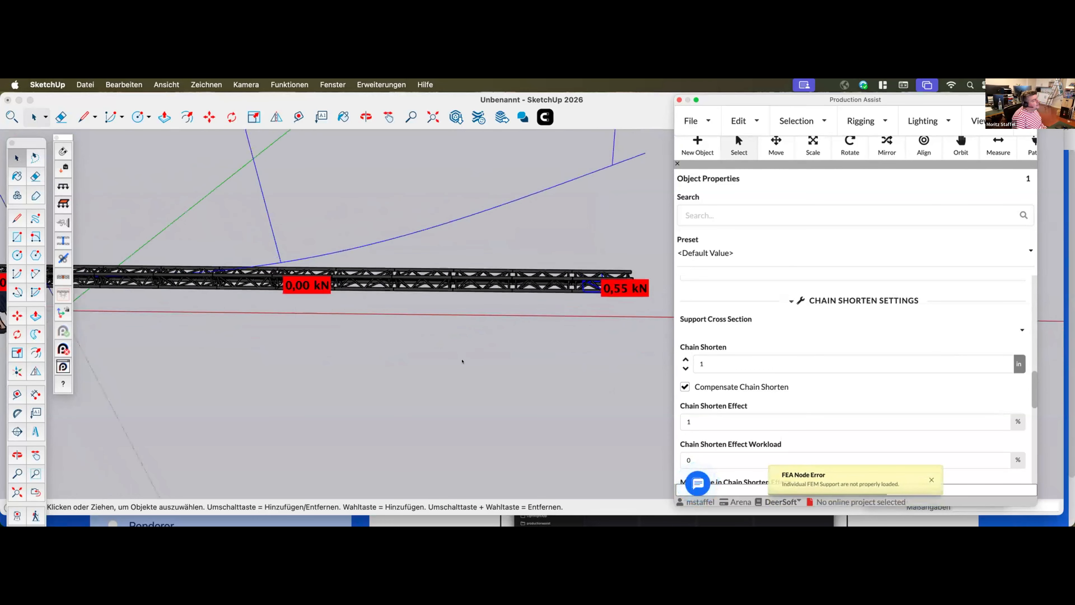
scroll(462, 362, "down", 2)
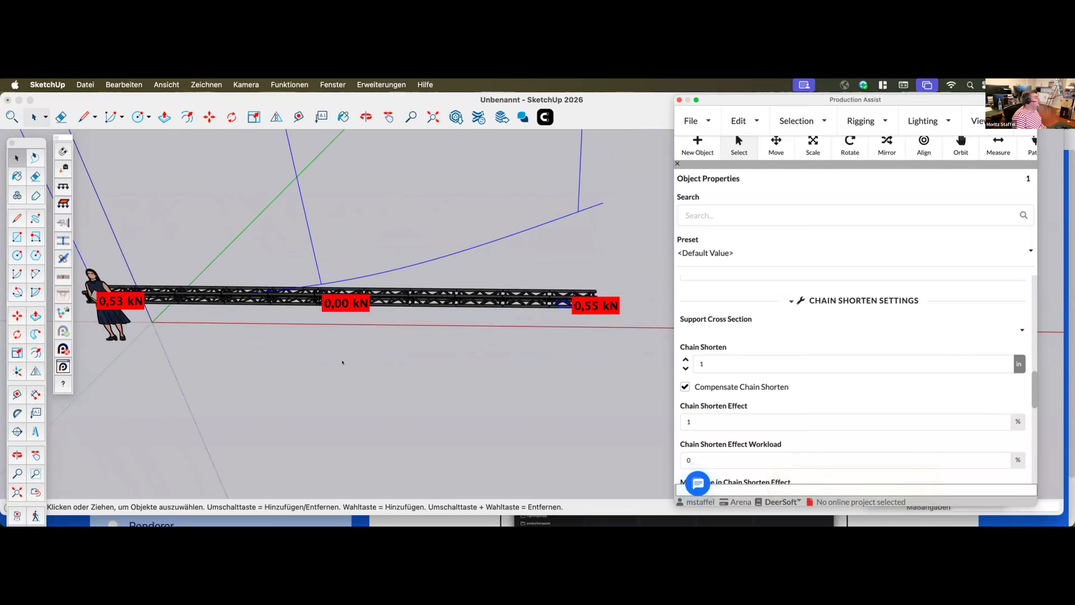
middle_click_drag(336, 361, 378, 299)
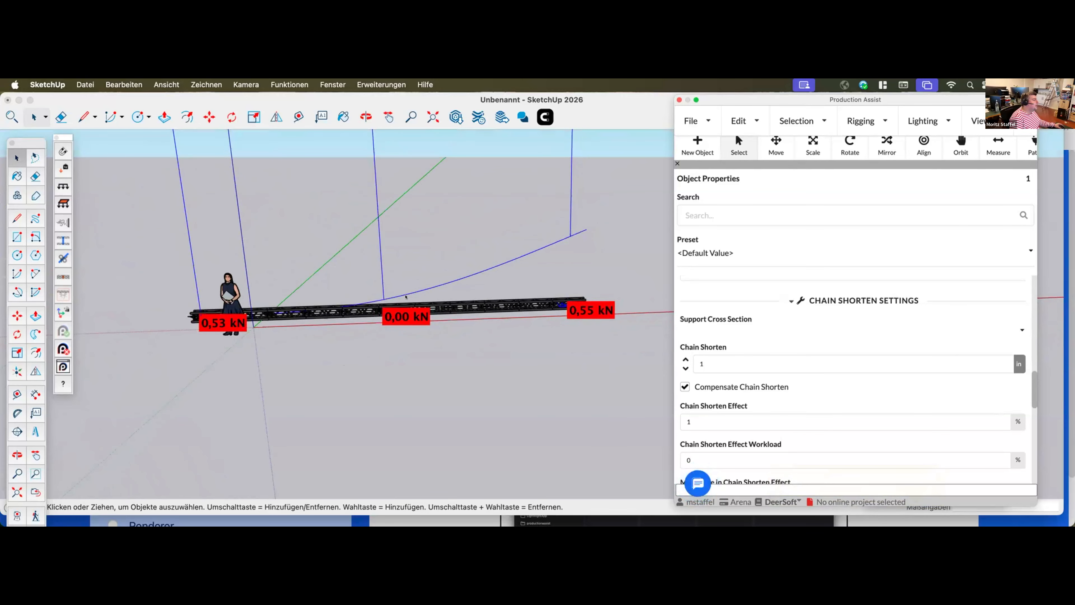
Reset the far-end hoist's chain shorten to 0 and try a value of 5 m
left_click(686, 368)
left_click(820, 361)
type("5m")
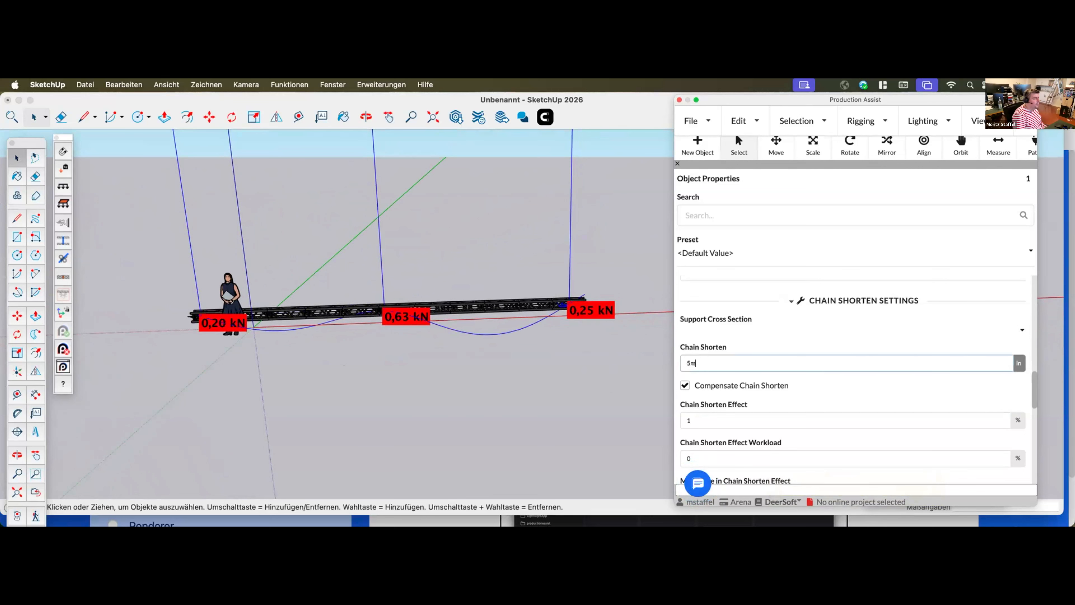
key("Return")
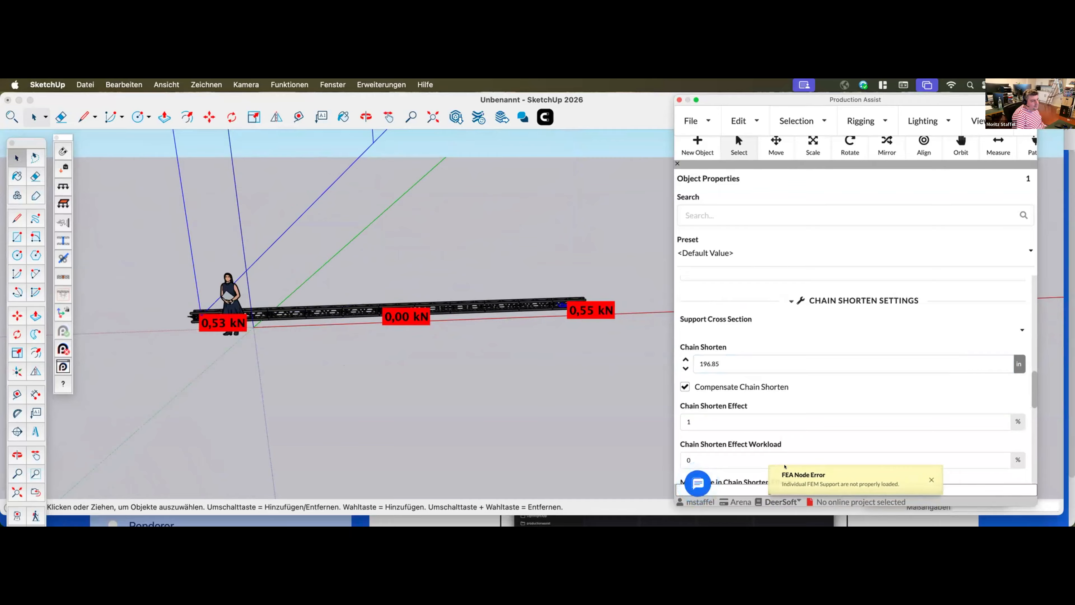
Reset the far-end hoist's chain shorten to 0 mm and raise it in single increments to 4 mm
left_click_drag(674, 397, 372, 399)
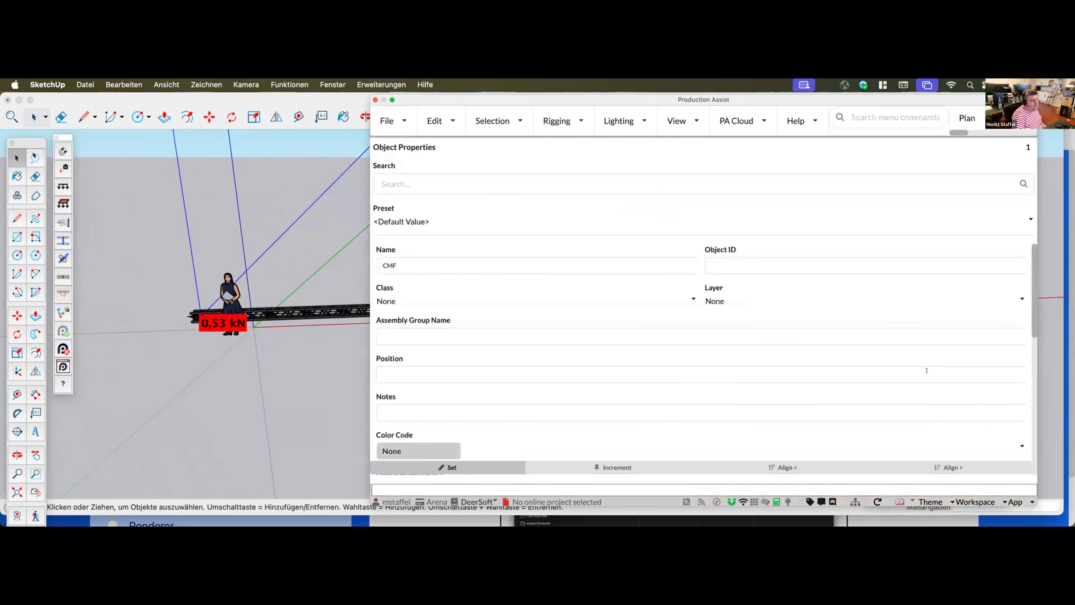
left_click_drag(372, 377, 719, 343)
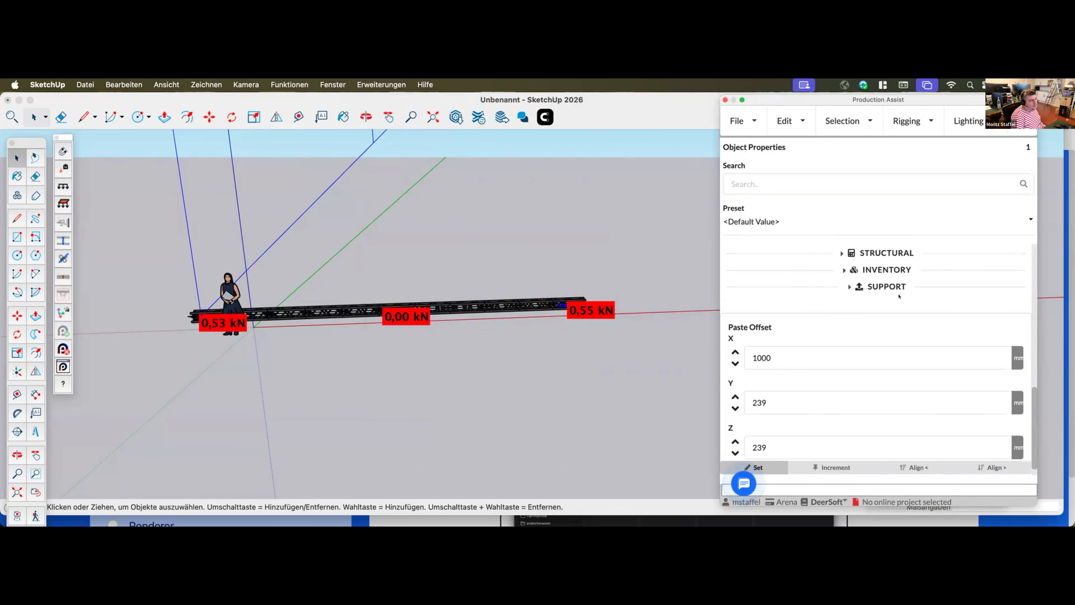
left_click(899, 288)
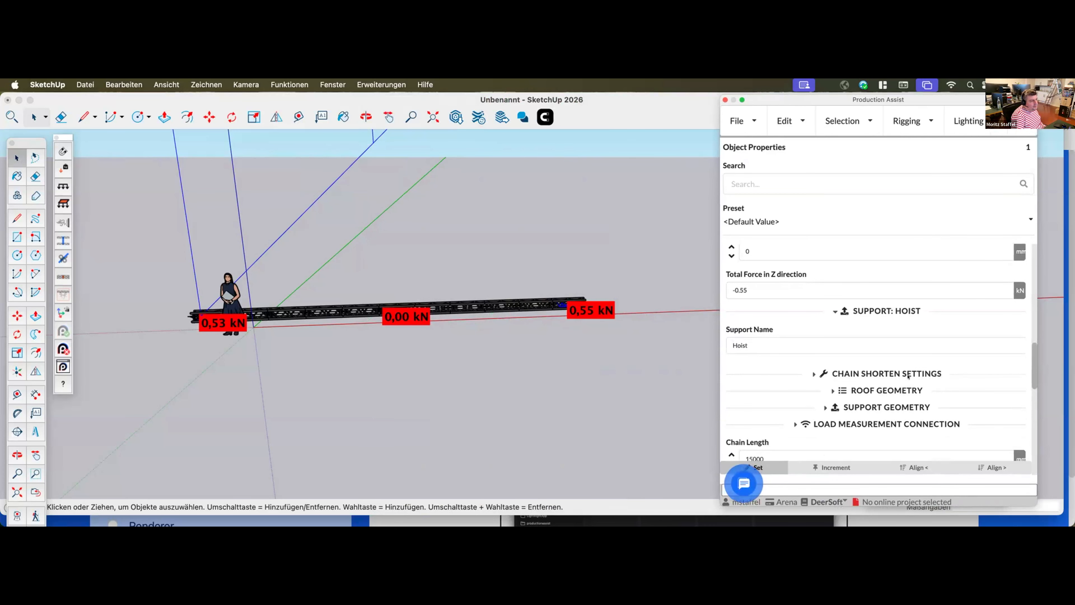
scroll(855, 389, "down", 5)
double_click(751, 269)
type("0")
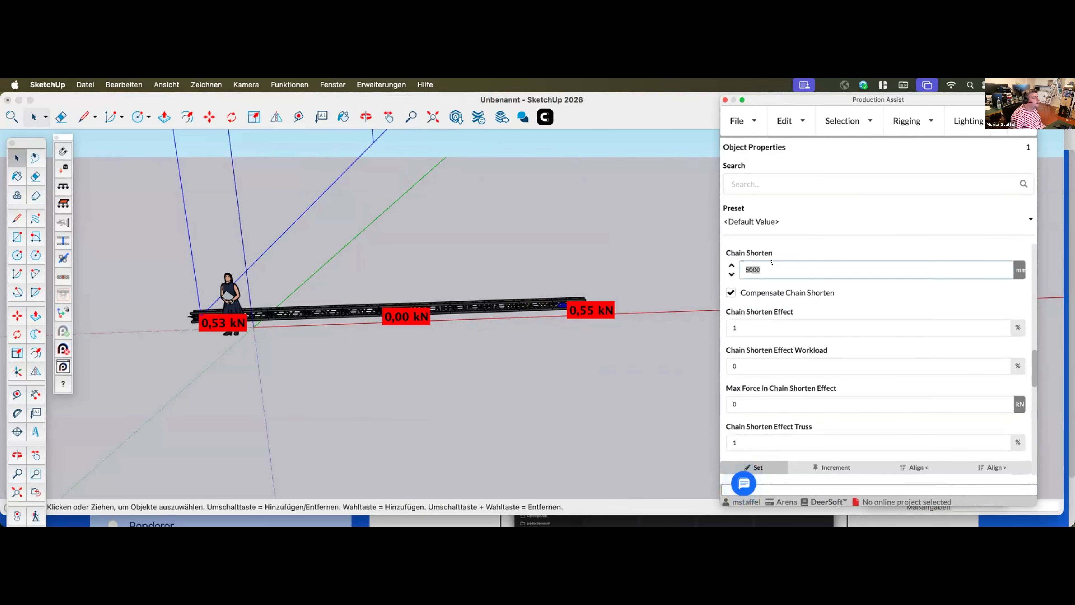
key("Return")
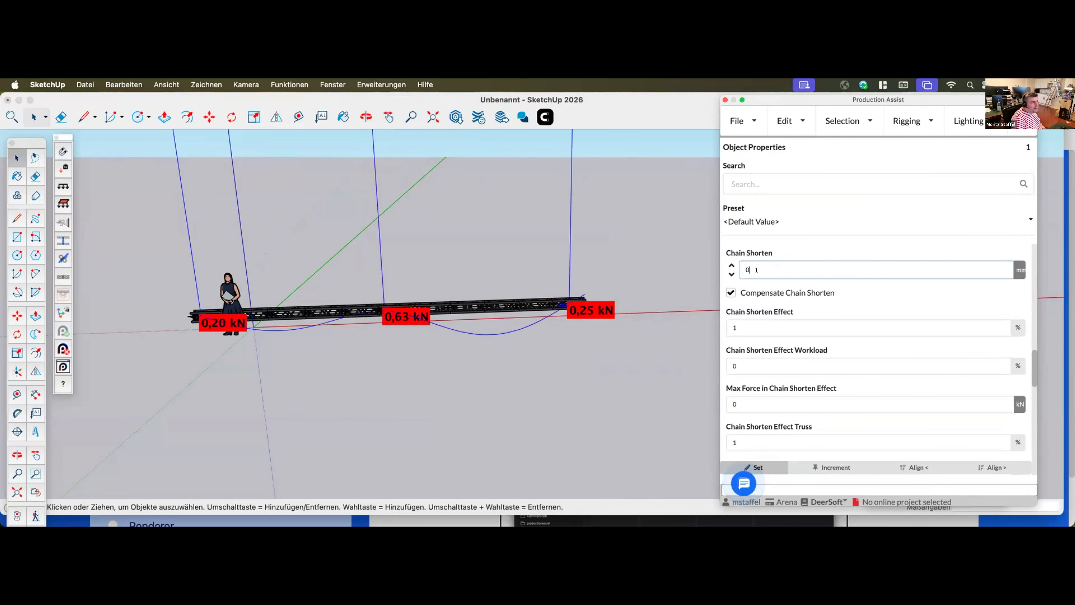
left_click(730, 264)
left_click(731, 264)
left_click(731, 264)
left_click(730, 264)
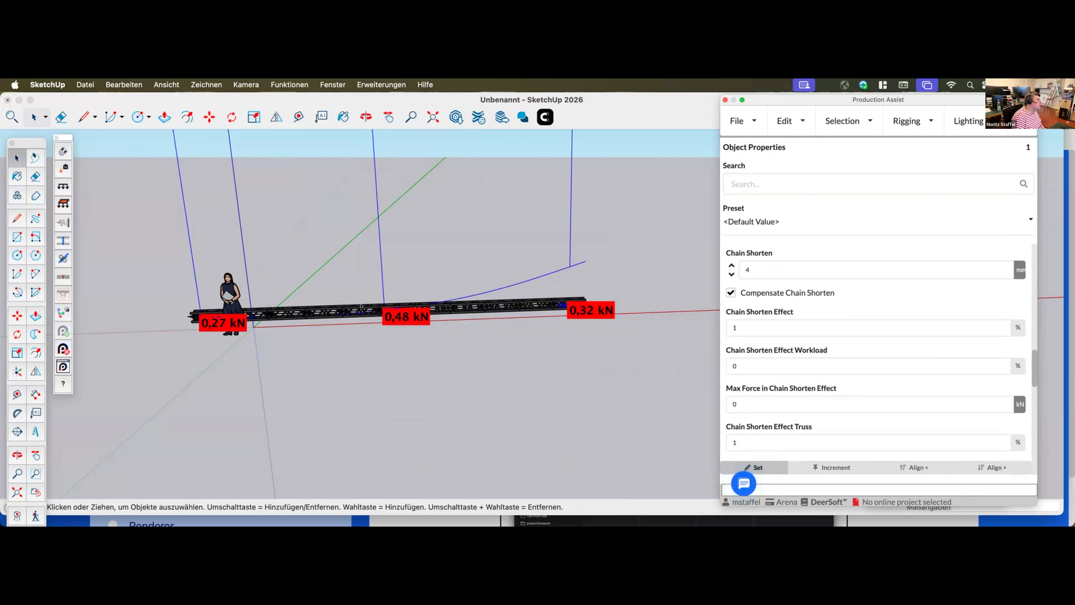
Raise the far-end hoist's chain shorten in single increments to 11 mm
left_click(731, 263)
left_click(731, 263)
left_click(731, 264)
left_click(731, 264)
left_click(731, 264)
left_click(731, 264)
left_click(731, 263)
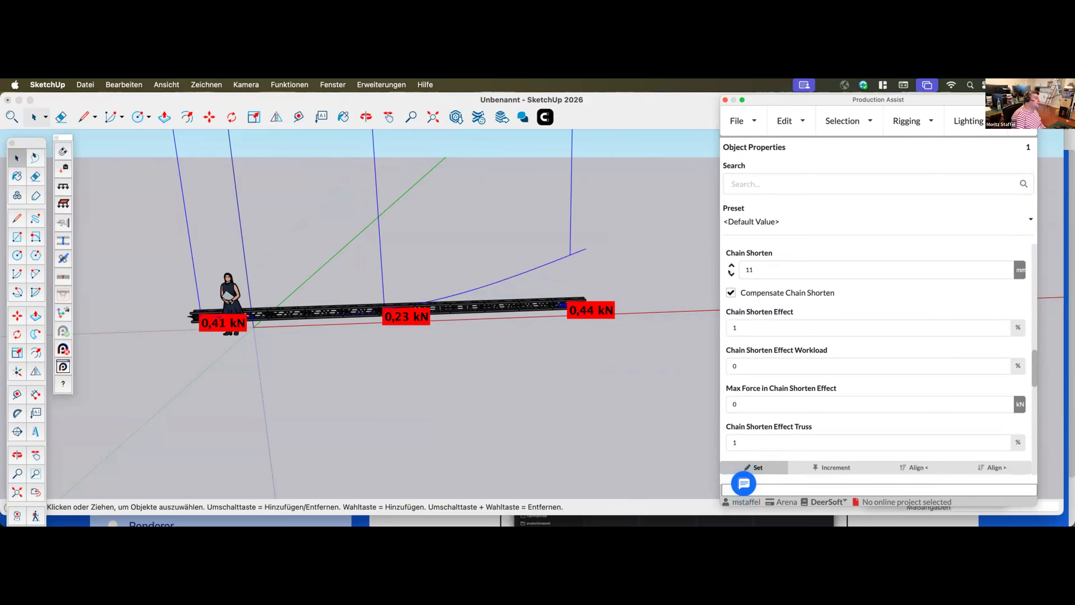
Lower the far-end hoist's chain shorten to 9 mm and view the deflection and support loads along the truss line
left_click(731, 273)
left_click(731, 273)
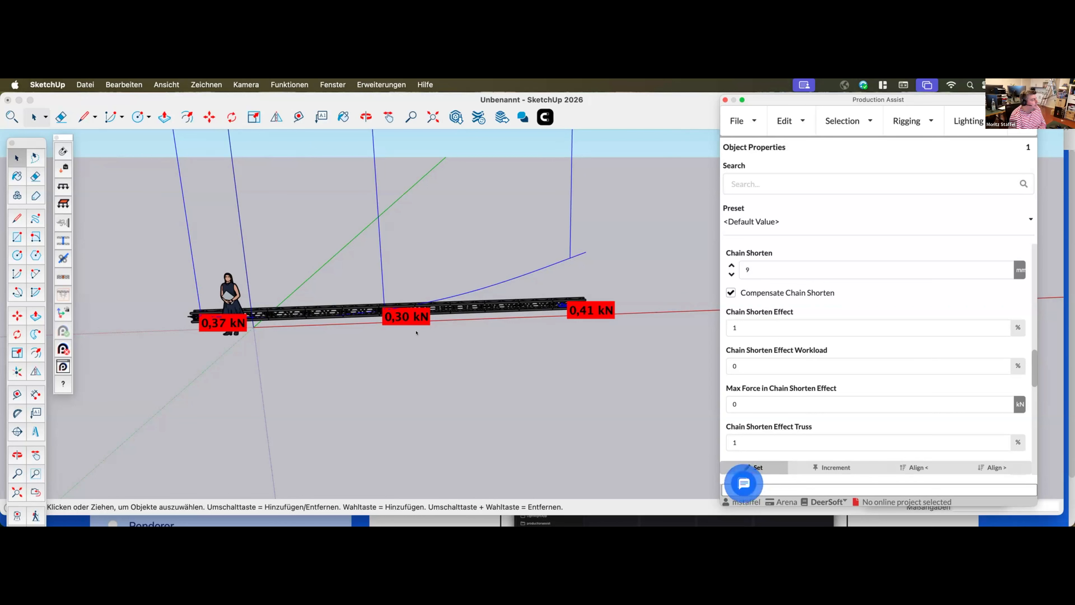
middle_click_drag(476, 360, 479, 361)
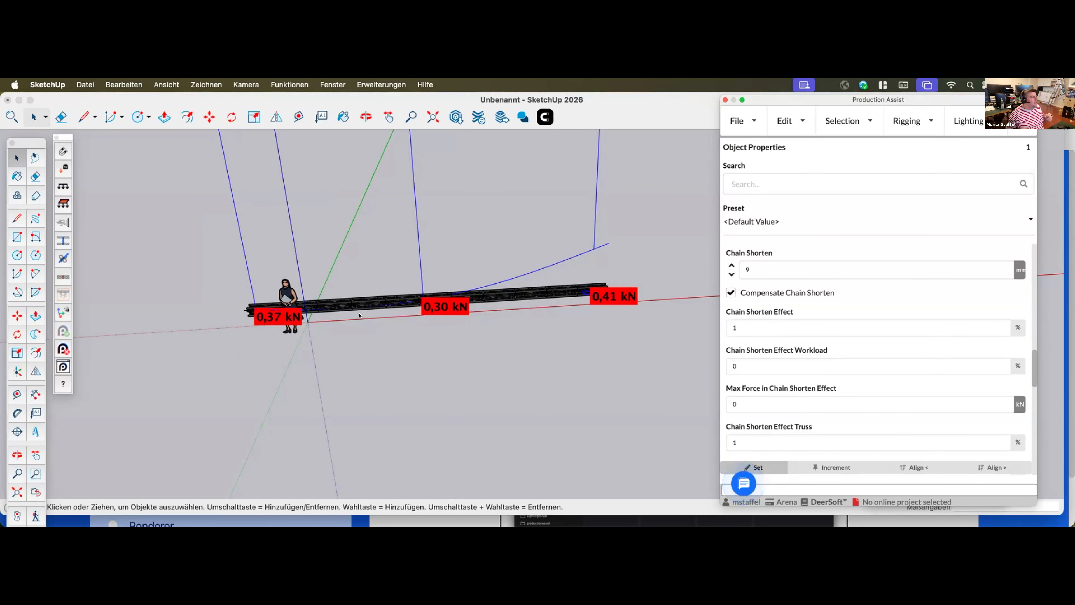
scroll(360, 316, "down", 4)
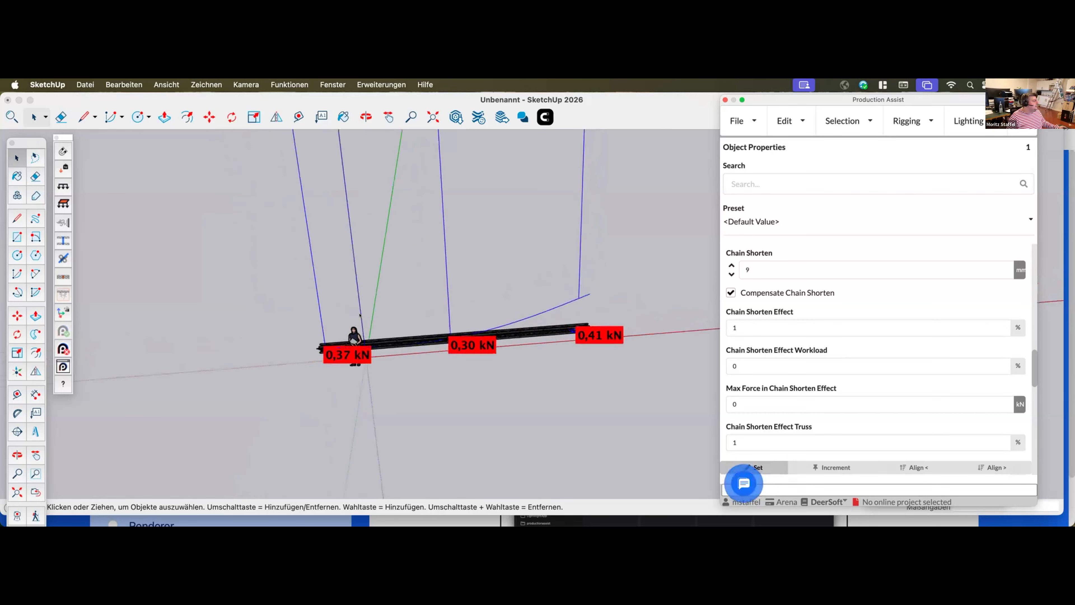
scroll(360, 316, "down", 3)
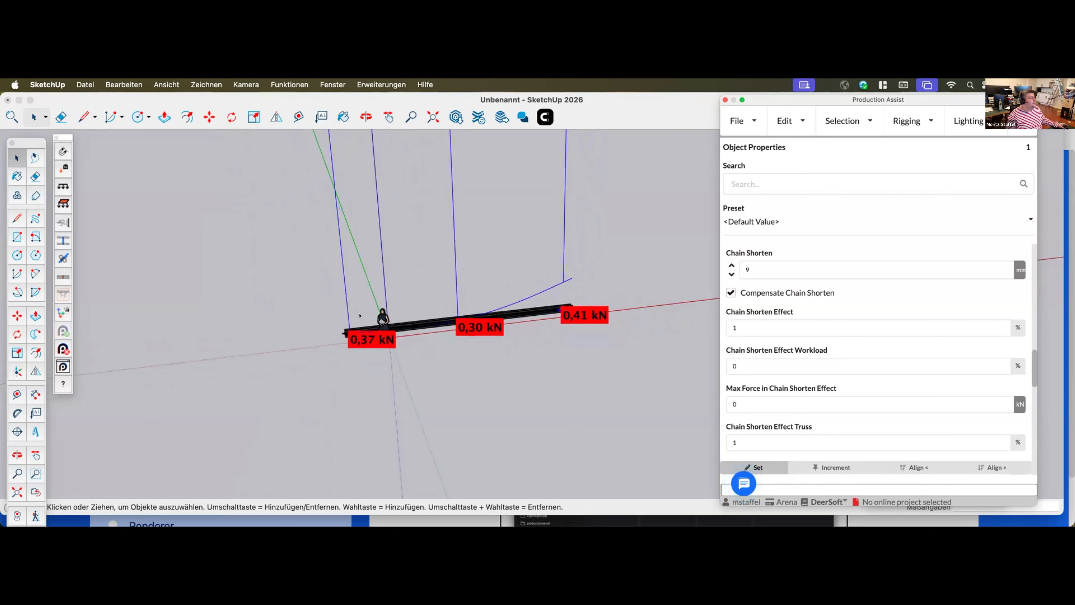
scroll(360, 316, "down", 2)
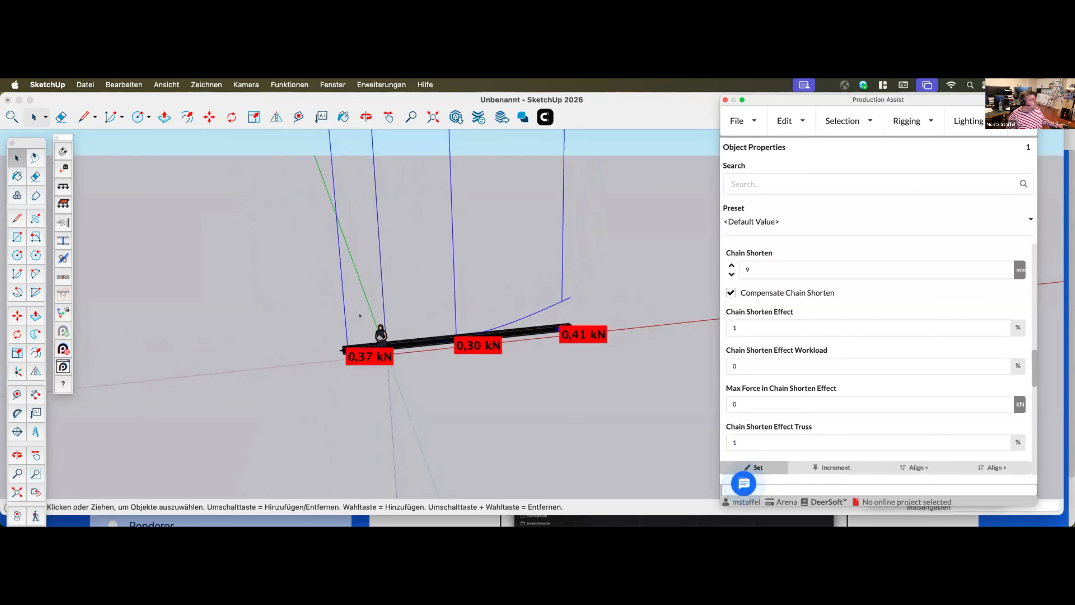
scroll(360, 316, "down", 1)
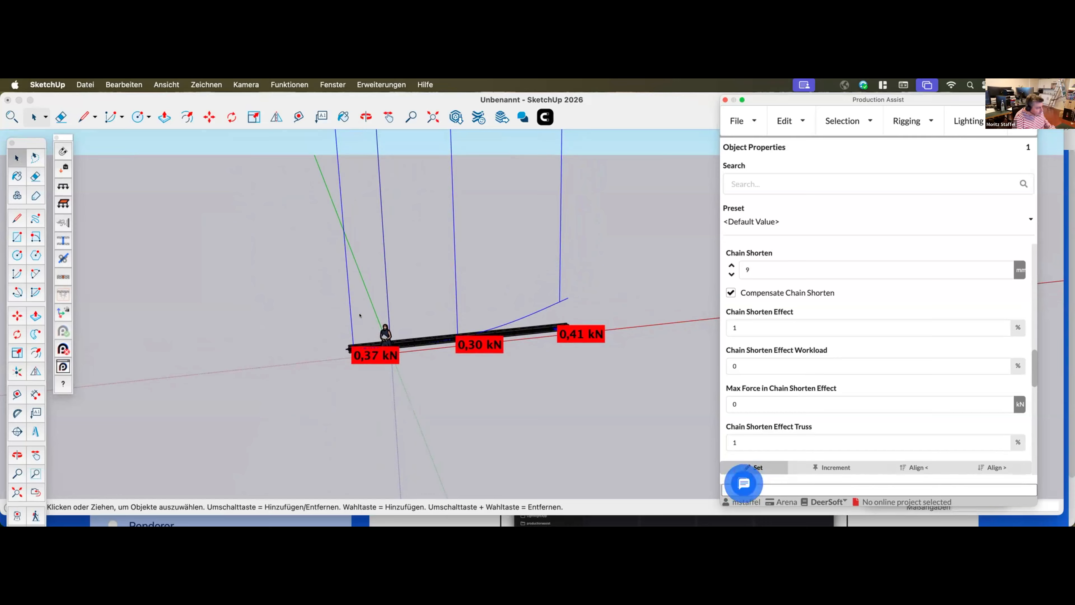
middle_click_drag(541, 370, 613, 360)
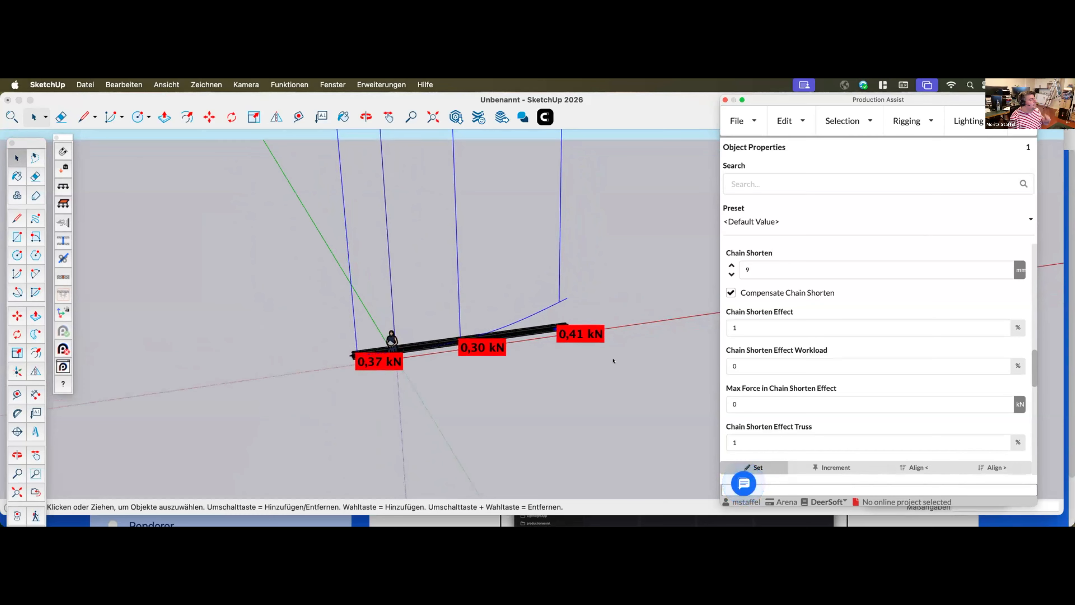
Lower the far-end hoist's chain shorten in single increments to 0 mm
left_click(731, 273)
left_click(731, 273)
left_click(731, 274)
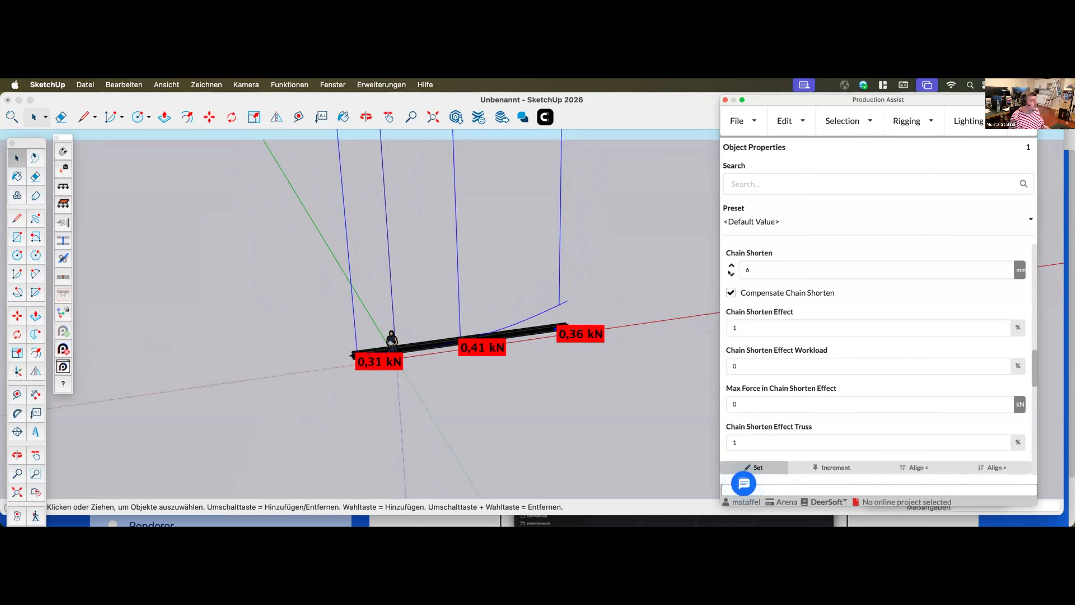
left_click(731, 273)
left_click(731, 274)
left_click(731, 273)
left_click(731, 274)
left_click(731, 273)
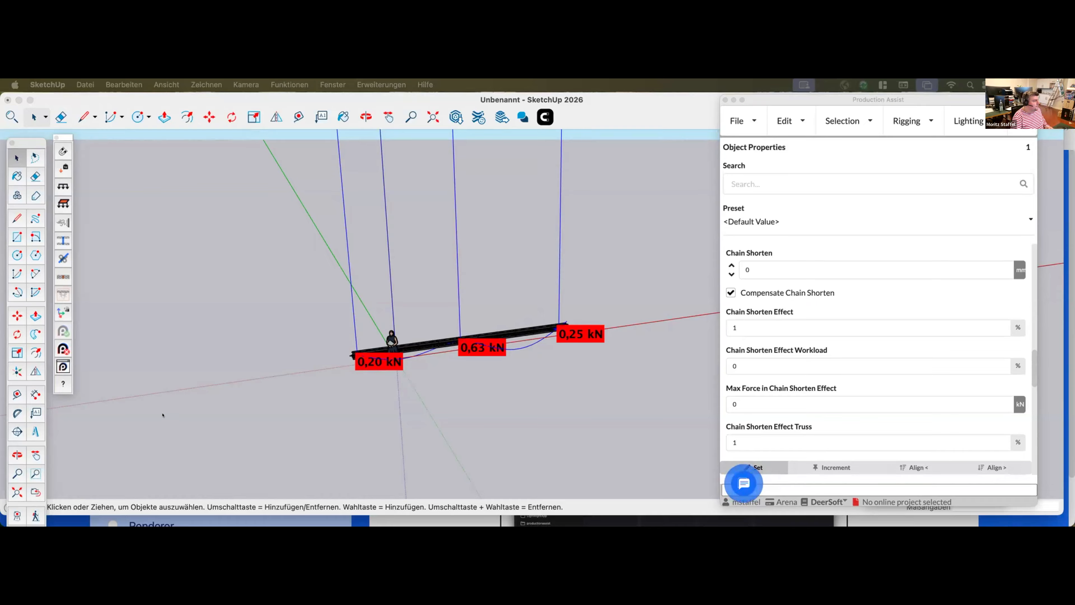
Switch to System Settings and scale the display to give more screen space
mouse_move(688, 506)
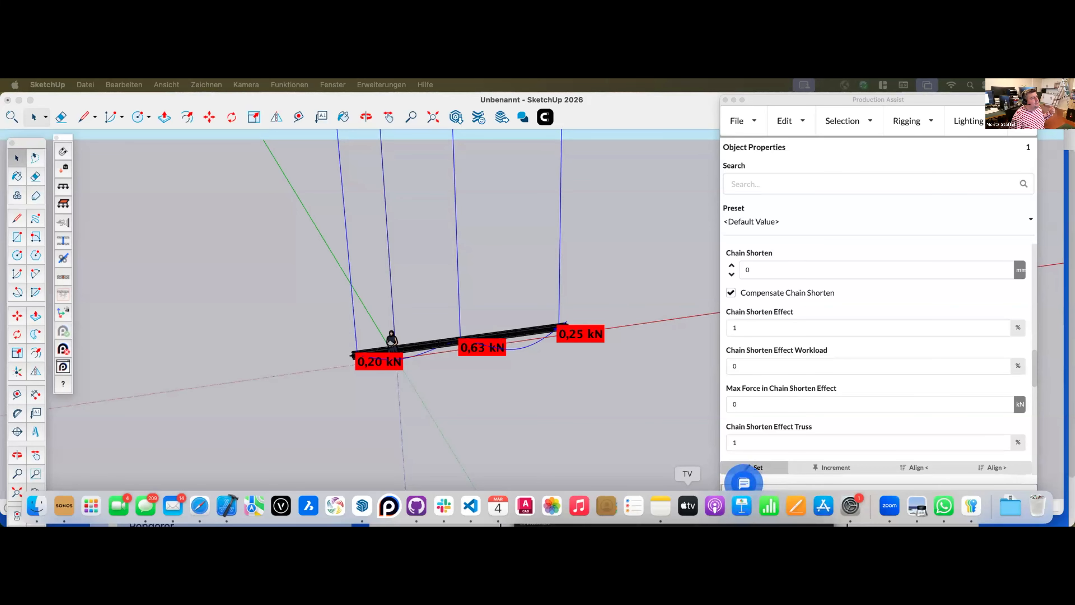
left_click(854, 514)
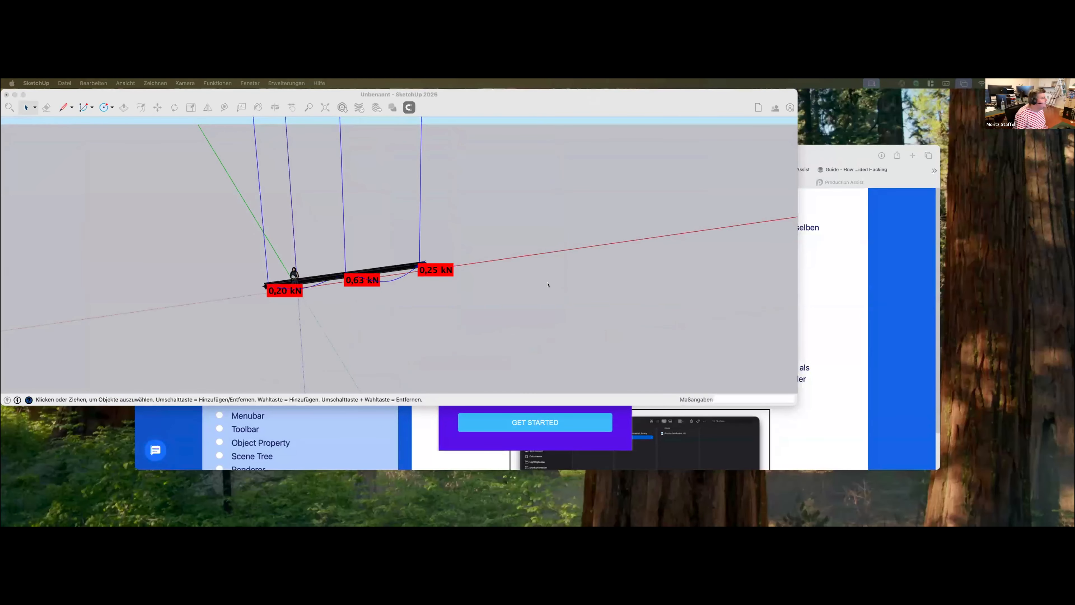
left_click(769, 376)
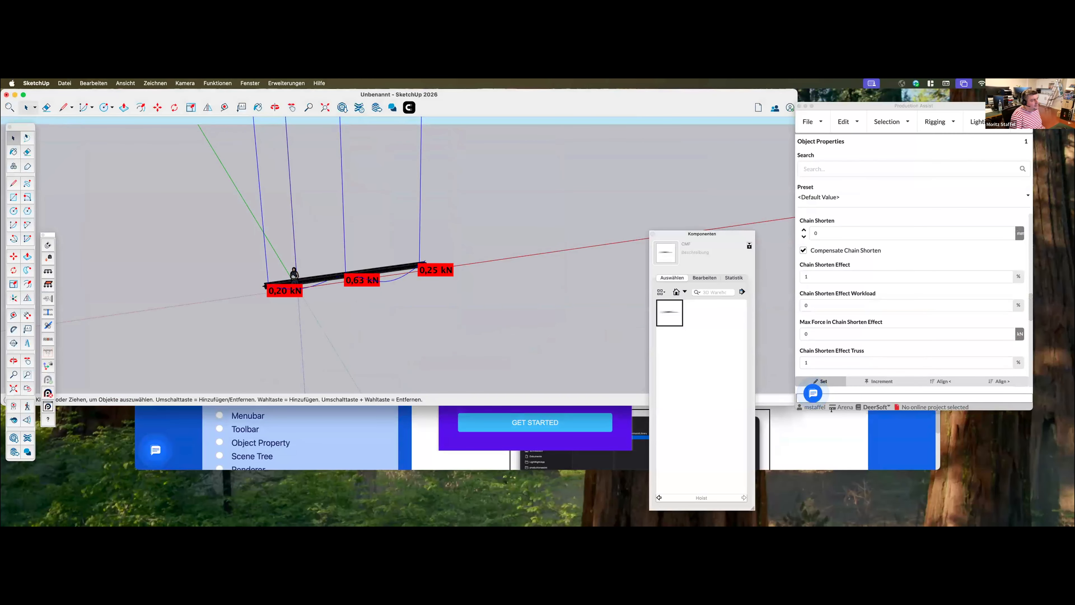
Enlarge the SketchUp window to fill the display and reposition the Production Assist window and its tool palette
left_click_drag(882, 106, 600, 114)
left_click_drag(792, 401, 1071, 524)
left_click_drag(616, 115, 920, 155)
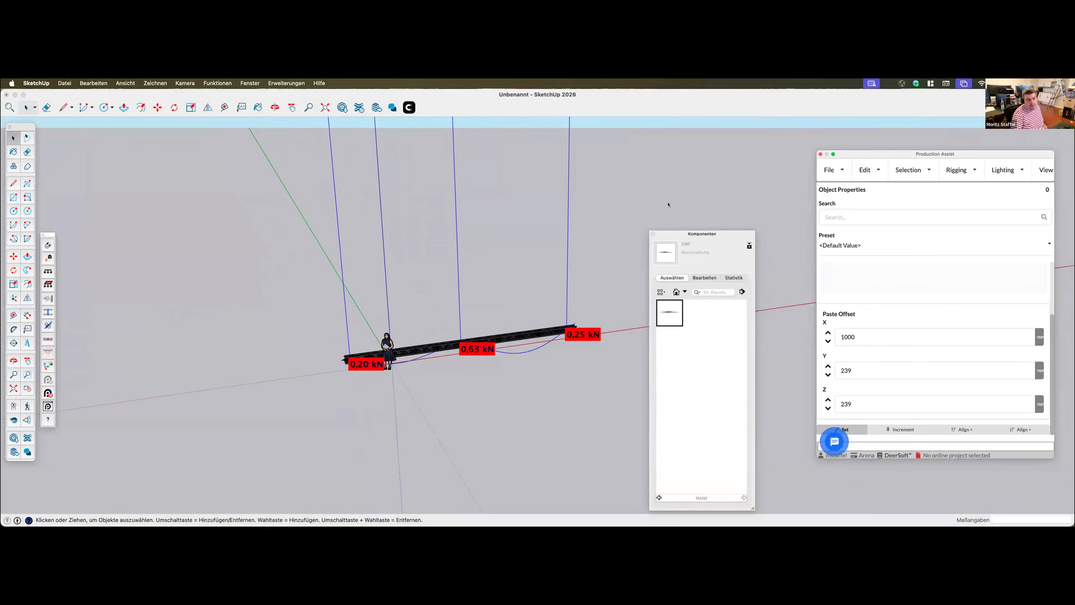
left_click_drag(42, 238, 40, 130)
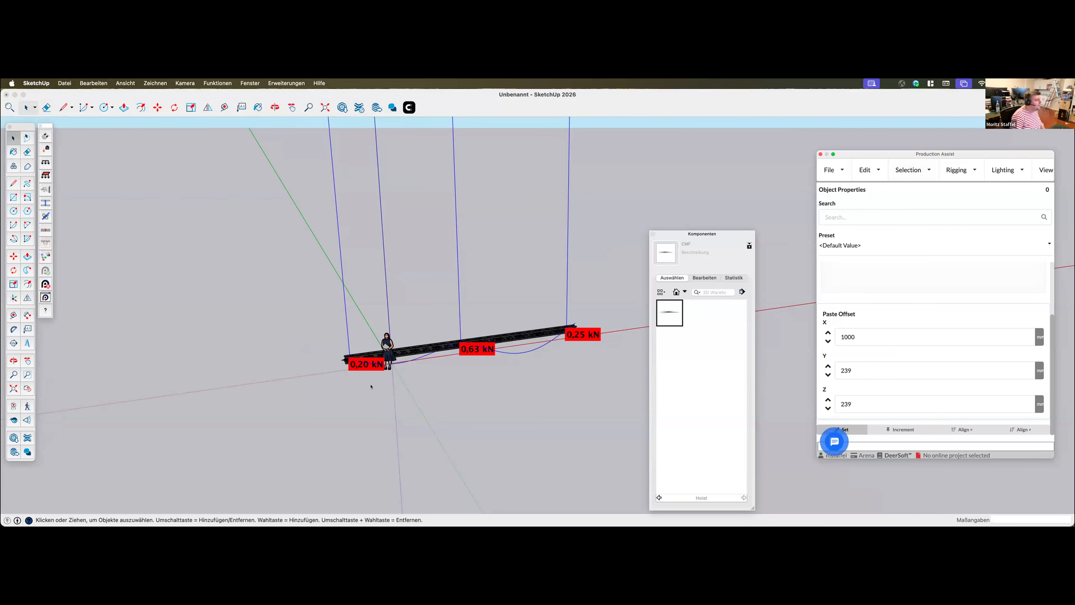
Show the H30V component library and move and enlarge its window so all truss parts are visible
middle_click_drag(375, 393, 392, 367)
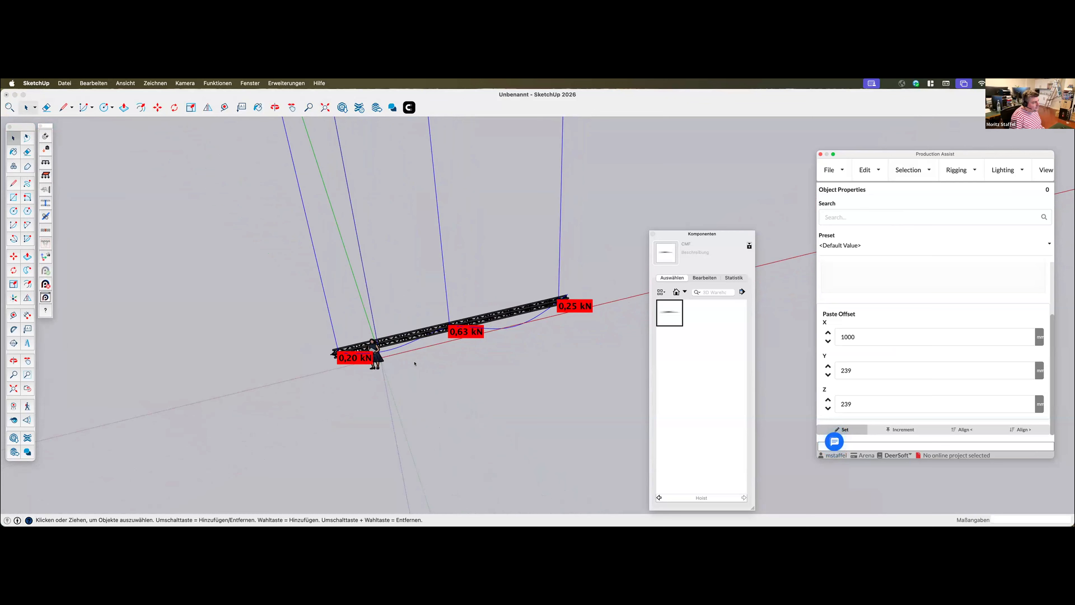
left_click(682, 292)
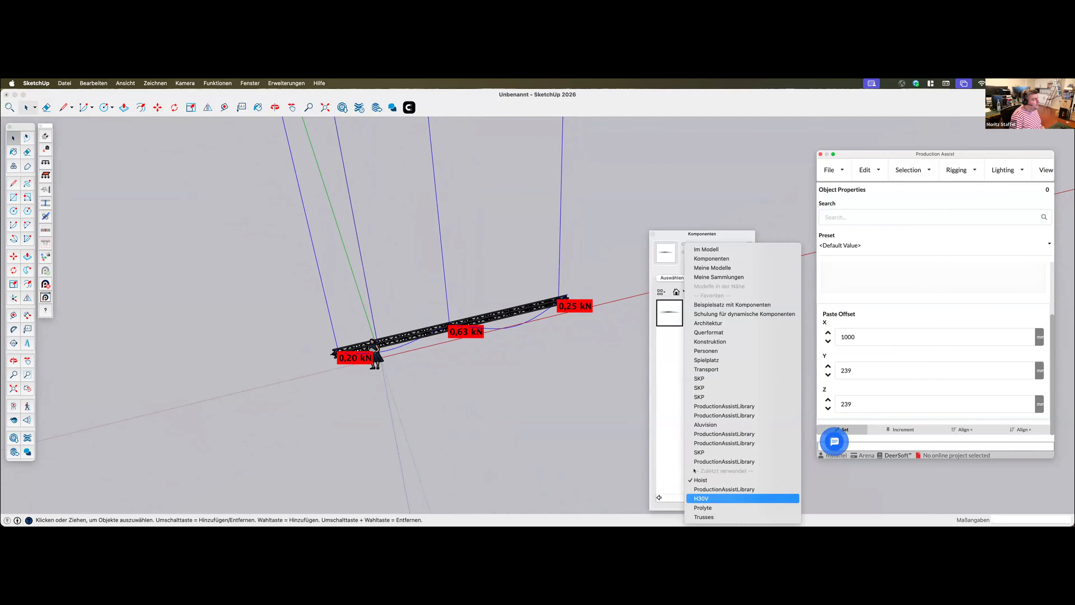
left_click(724, 498)
left_click_drag(707, 231, 661, 105)
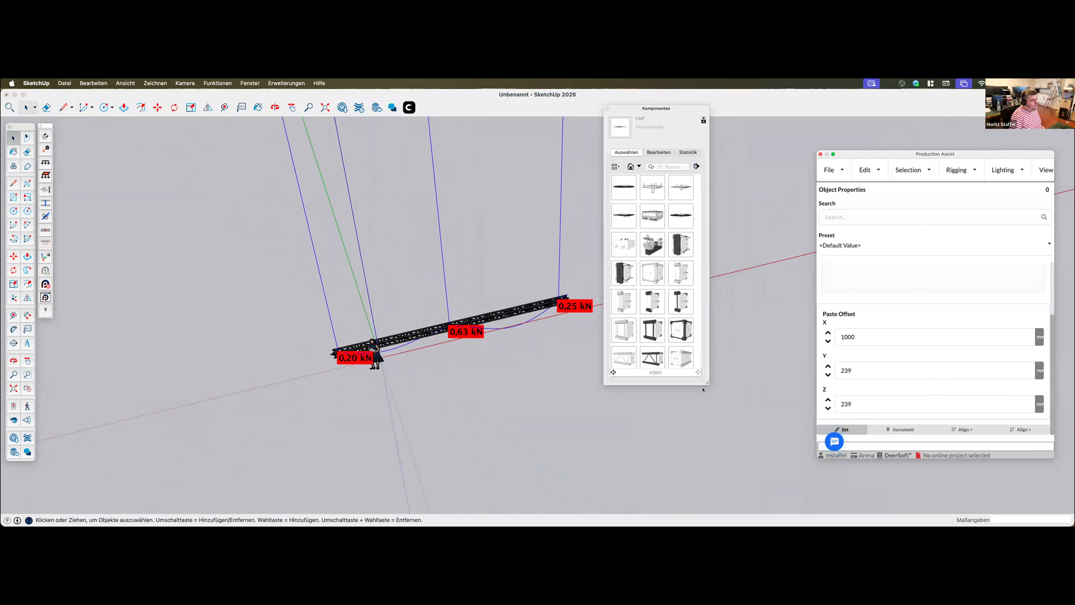
left_click_drag(706, 383, 901, 502)
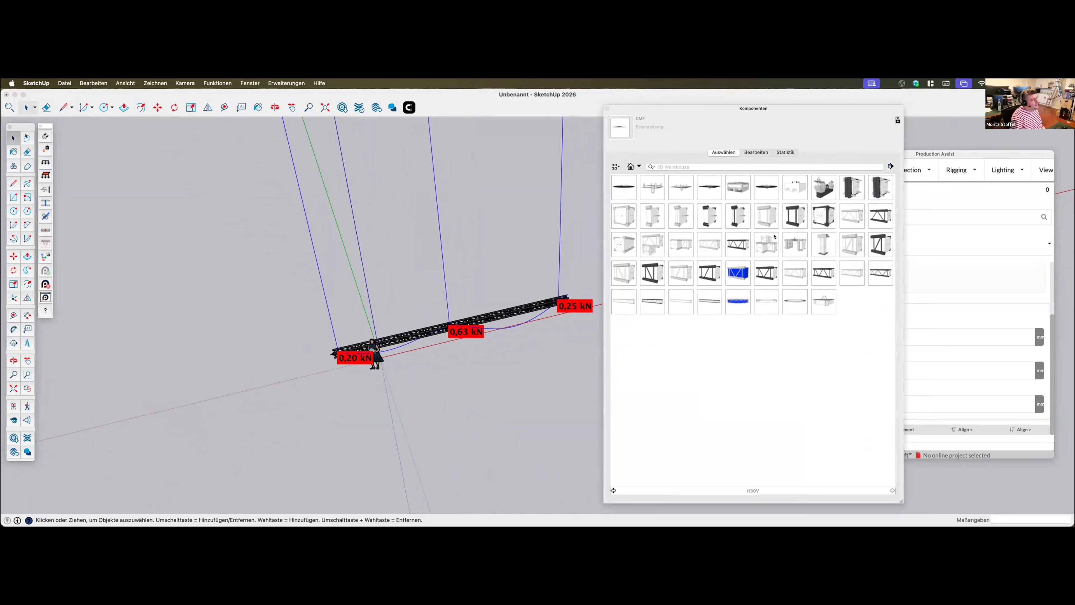
left_click(681, 245)
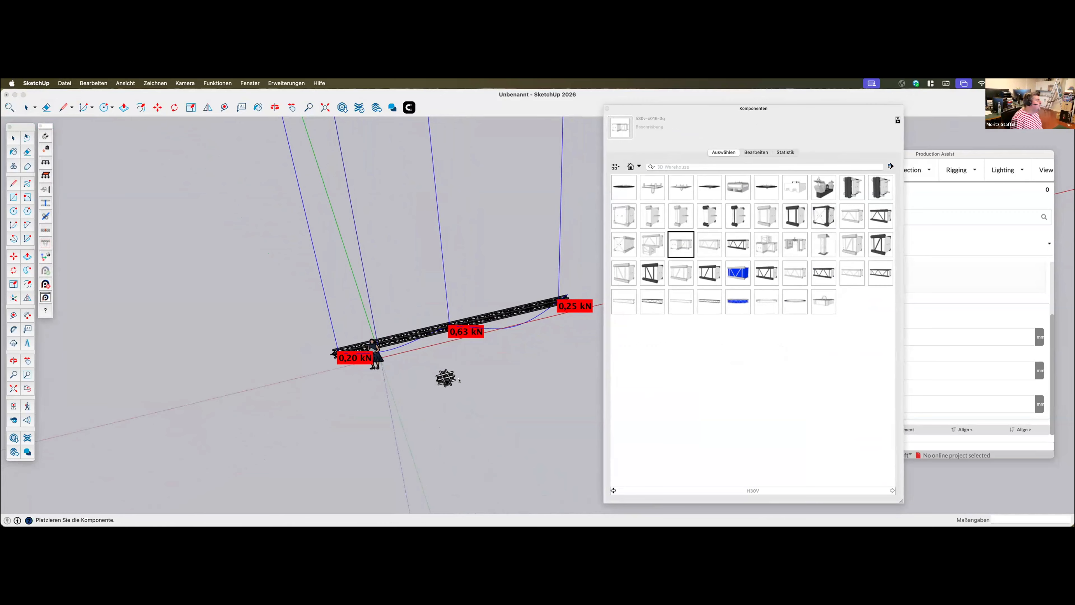
scroll(453, 383, "up", 5)
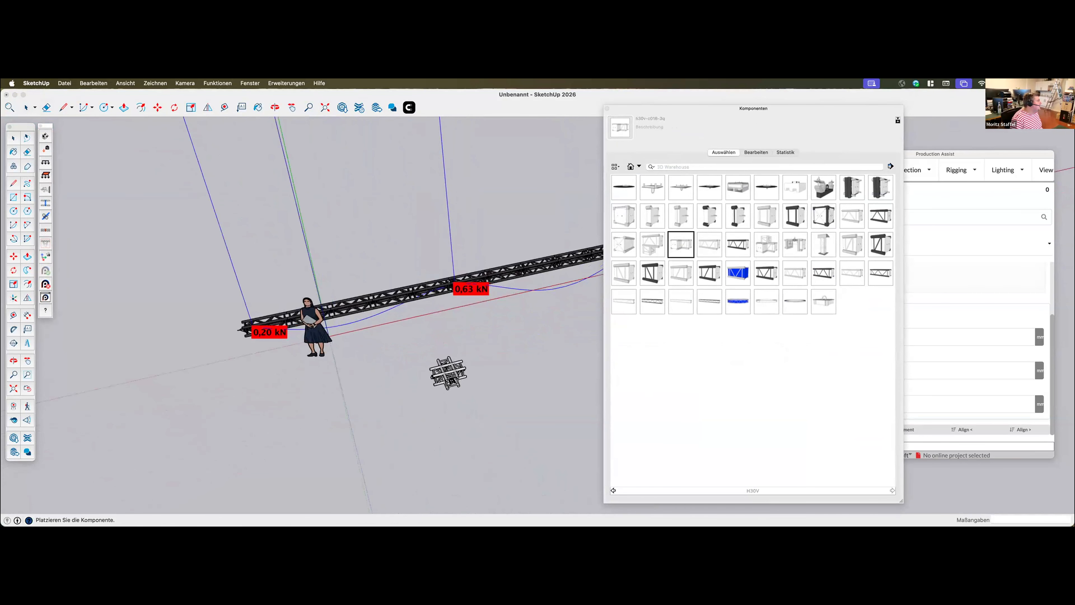
key("Escape")
scroll(347, 331, "down", 6)
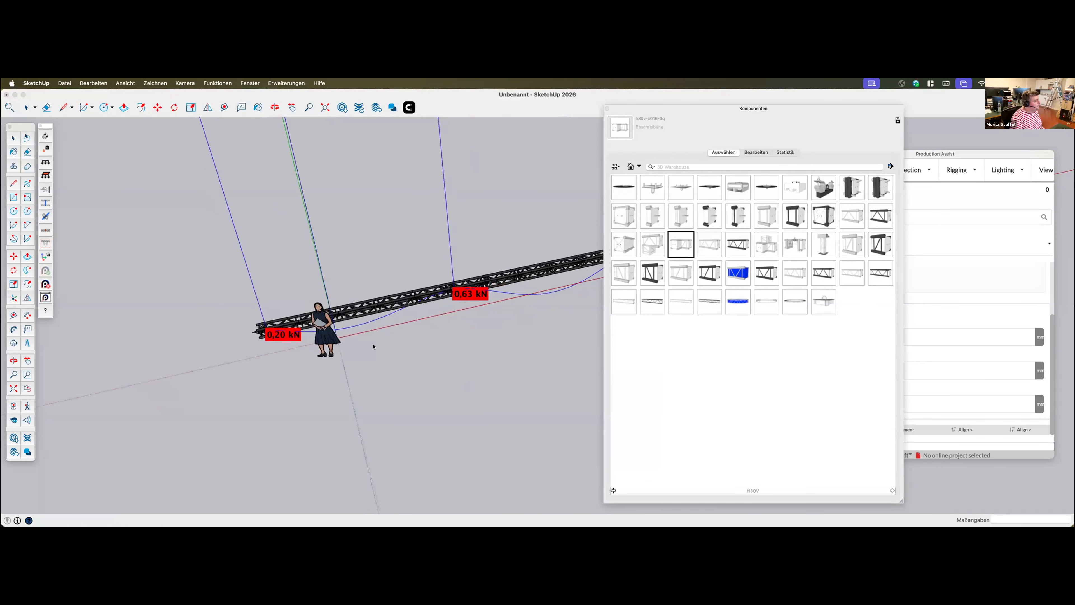
Insert an H30V corner piece and attach it to the near end of the truss line
left_click(682, 242)
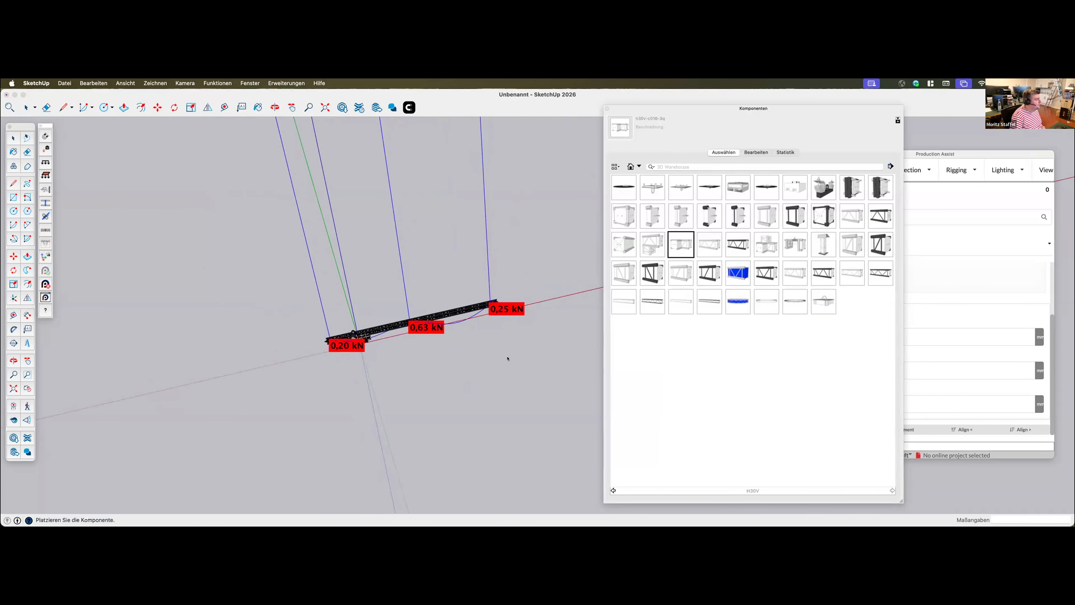
scroll(348, 352, "up", 8)
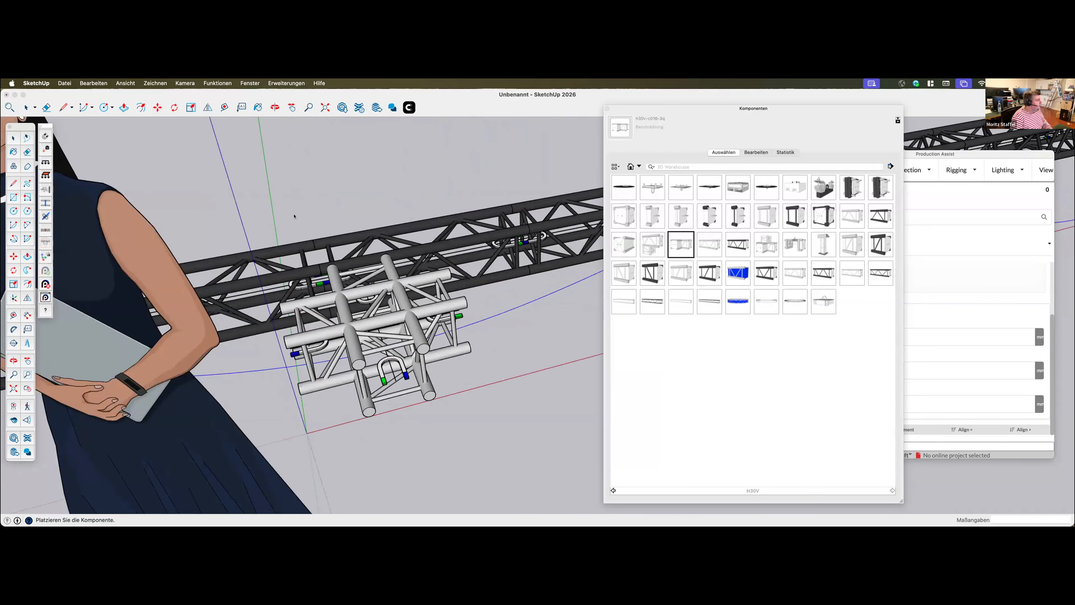
left_click(451, 418)
left_click(46, 136)
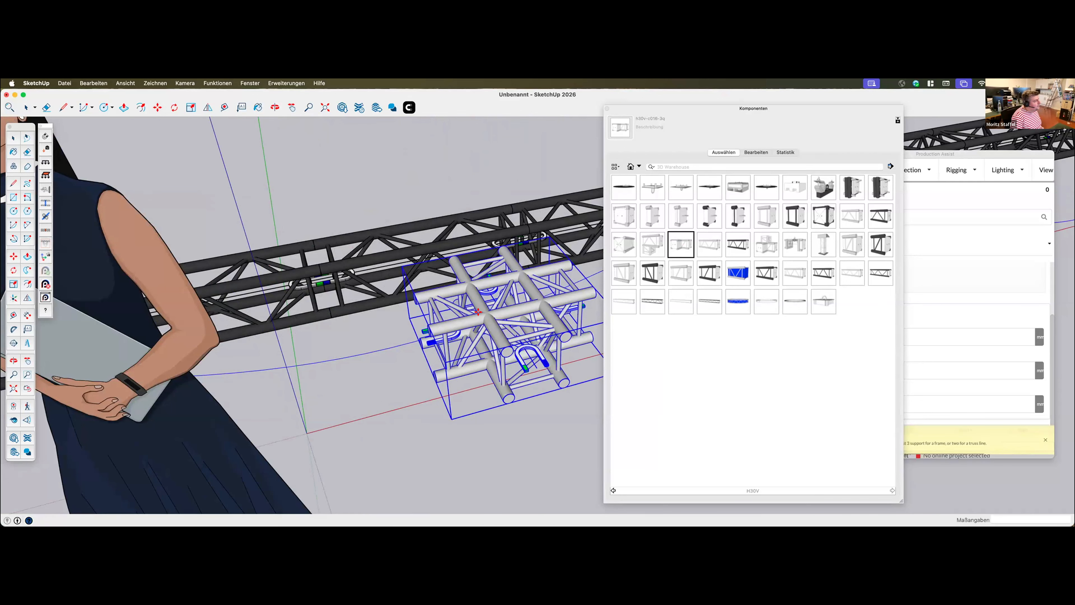
scroll(442, 371, "down", 10)
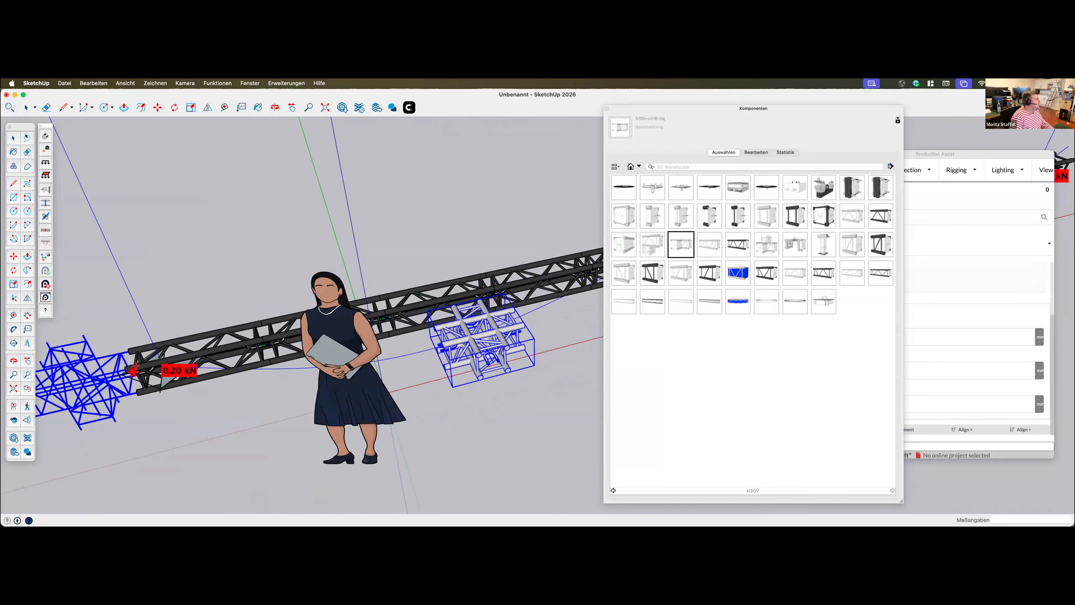
left_click(133, 371)
scroll(88, 372, "up", 2)
scroll(88, 372, "down", 4)
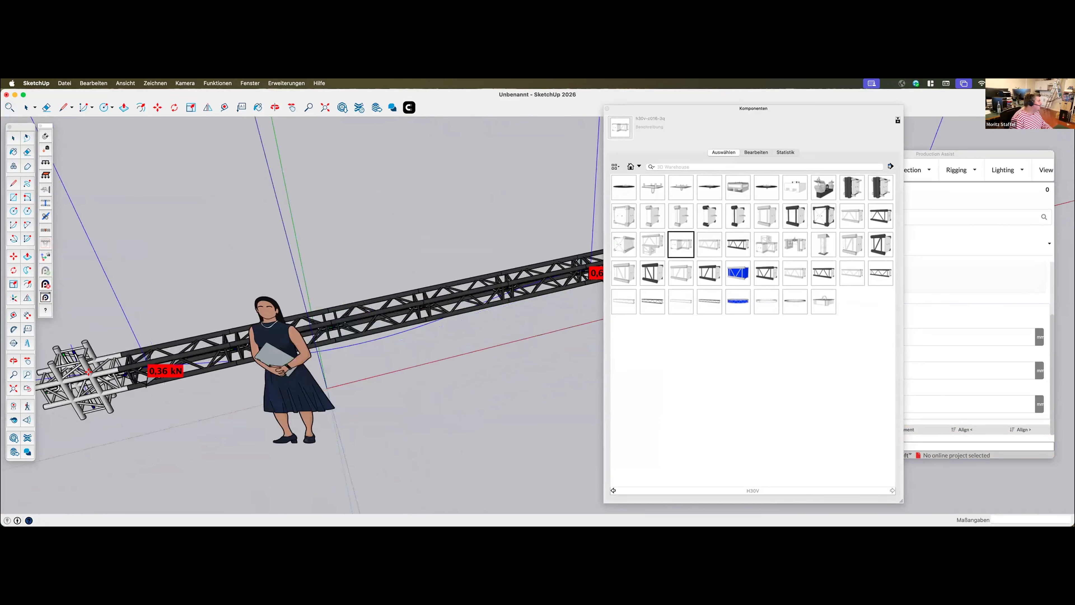
Copy the corner piece and attach the copy to the side of the first corner
left_click(94, 362)
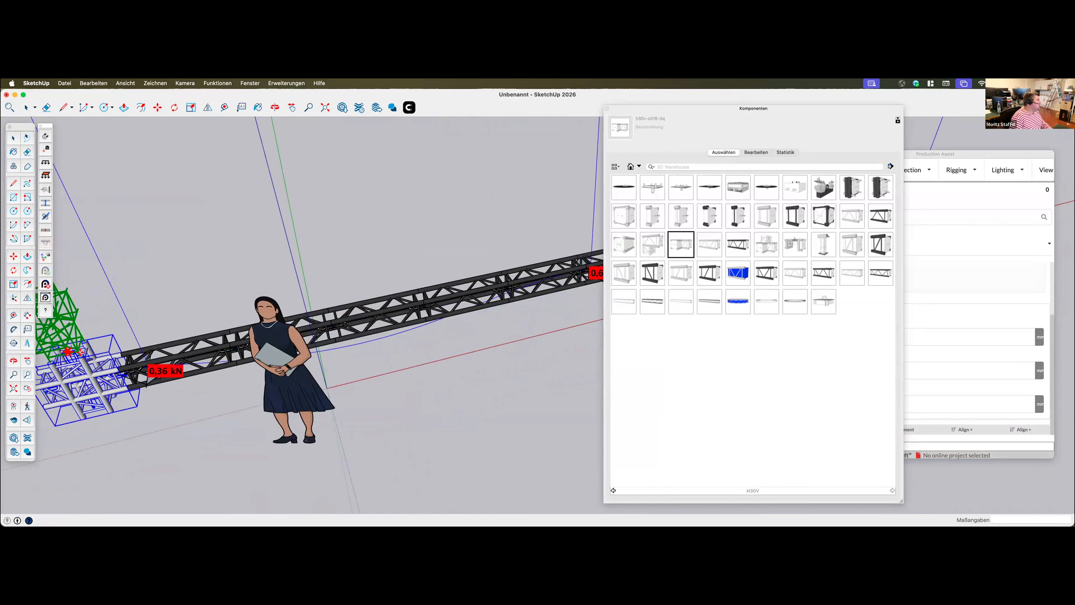
left_click(68, 352)
scroll(247, 281, "down", 3)
mouse_move(247, 281)
middle_mouse_down()
mouse_move(208, 230)
mouse_move(256, 225)
mouse_move(172, 245)
mouse_move(197, 252)
mouse_move(164, 275)
mouse_move(180, 260)
middle_mouse_up()
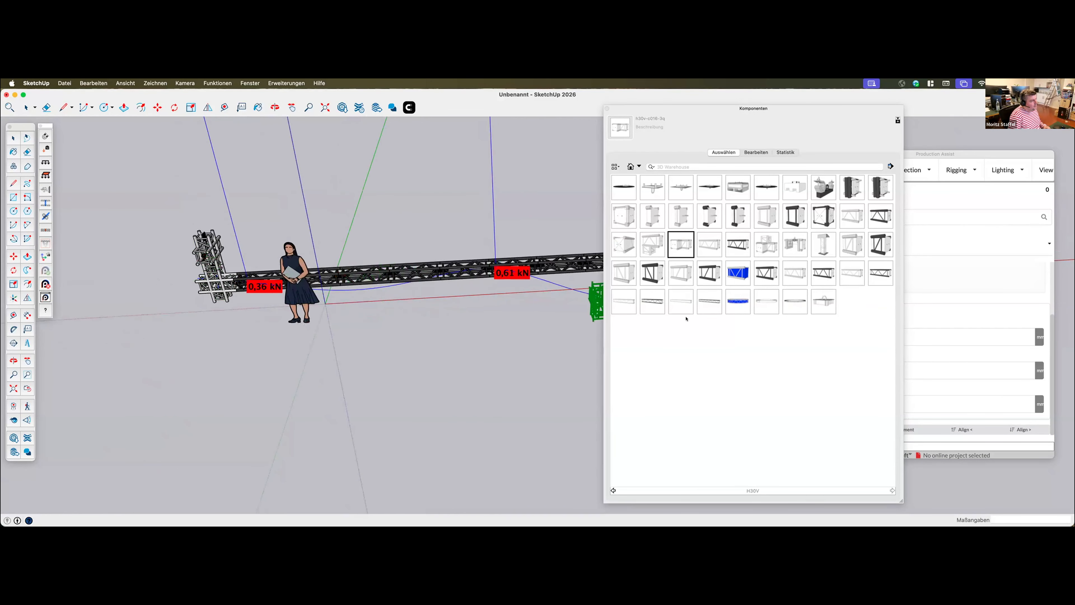
Insert a long black H30V truss and attach it to the second corner, angled away from the main truss line
left_click(705, 302)
left_click(386, 369)
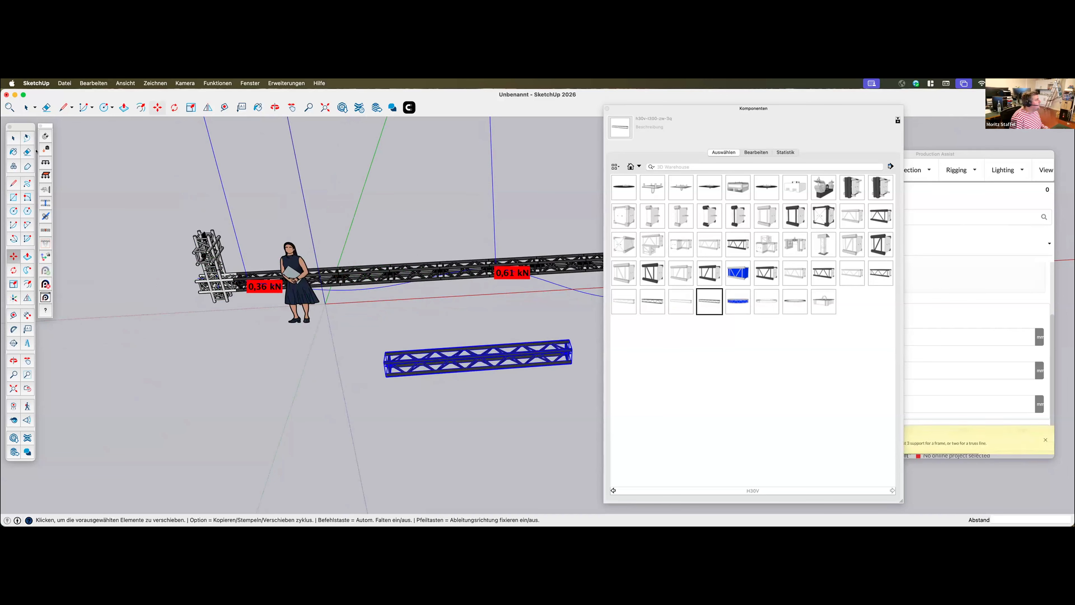
left_click(46, 135)
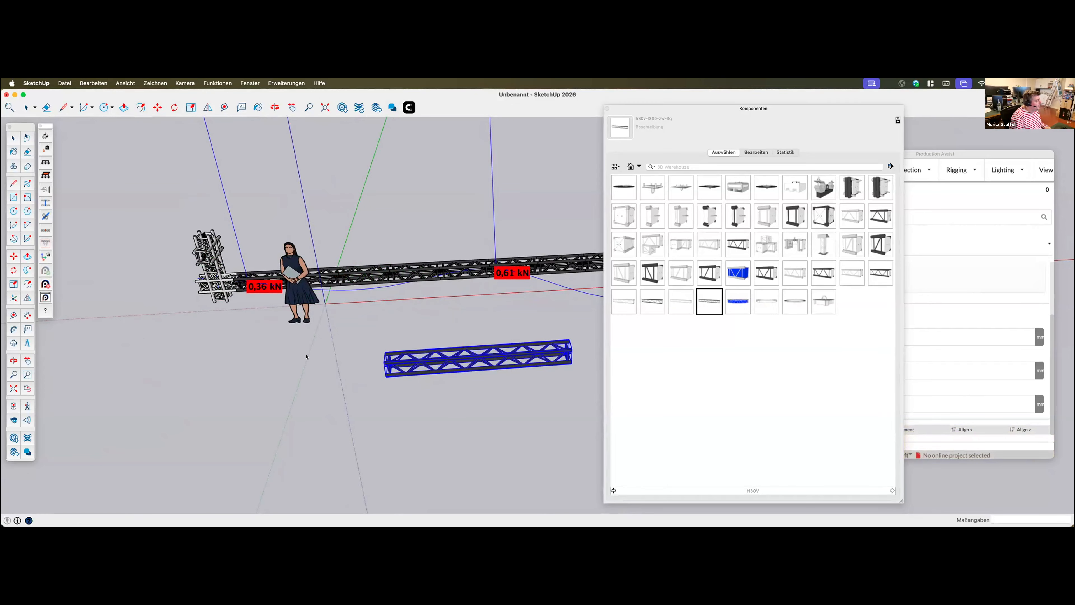
left_click(205, 250)
scroll(493, 278, "up", 3)
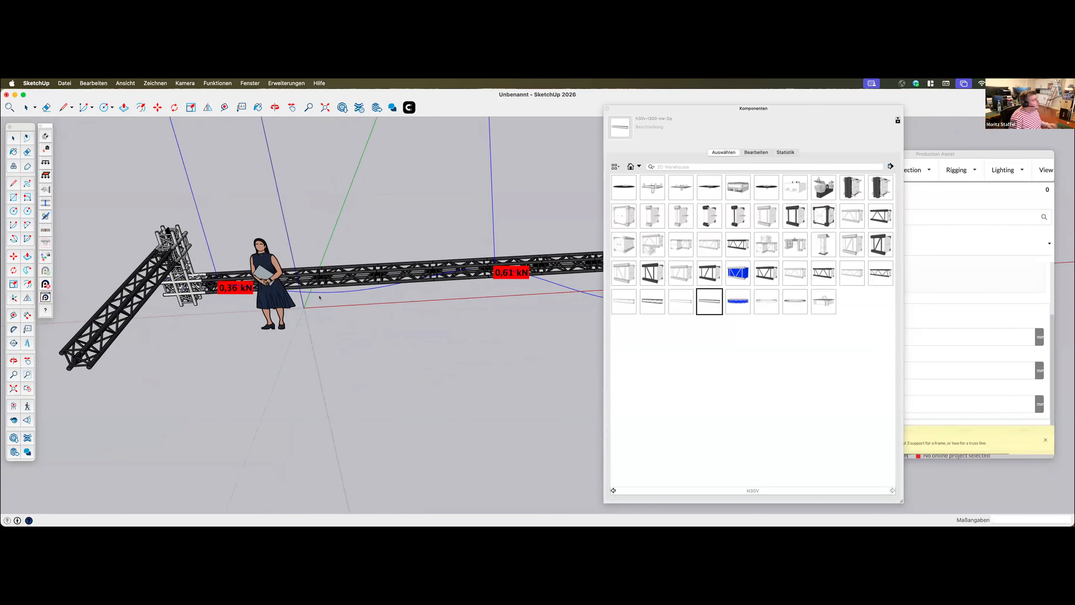
Copy the hoist at the near end of the main truss line to the free end of the side truss
middle_click_drag(266, 286, 369, 186)
scroll(348, 174, "up", 4)
scroll(345, 172, "up", 6)
scroll(365, 235, "down", 4)
middle_click_drag(305, 194, 258, 222)
scroll(286, 143, "up", 3)
left_click(285, 145)
scroll(319, 291, "down", 7)
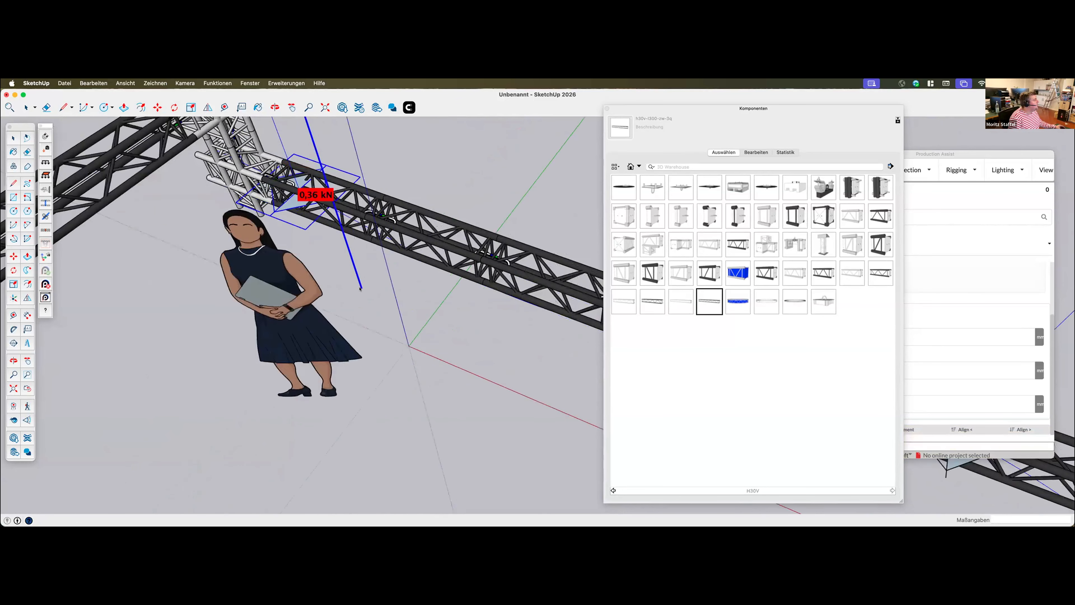
scroll(317, 291, "down", 3)
scroll(267, 305, "down", 3)
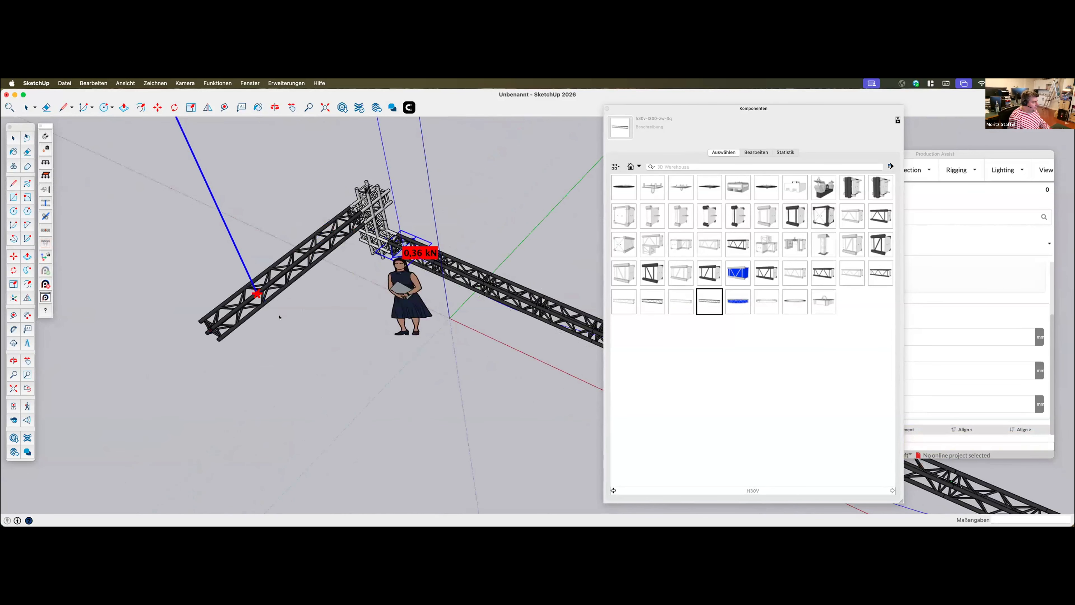
left_click(231, 313)
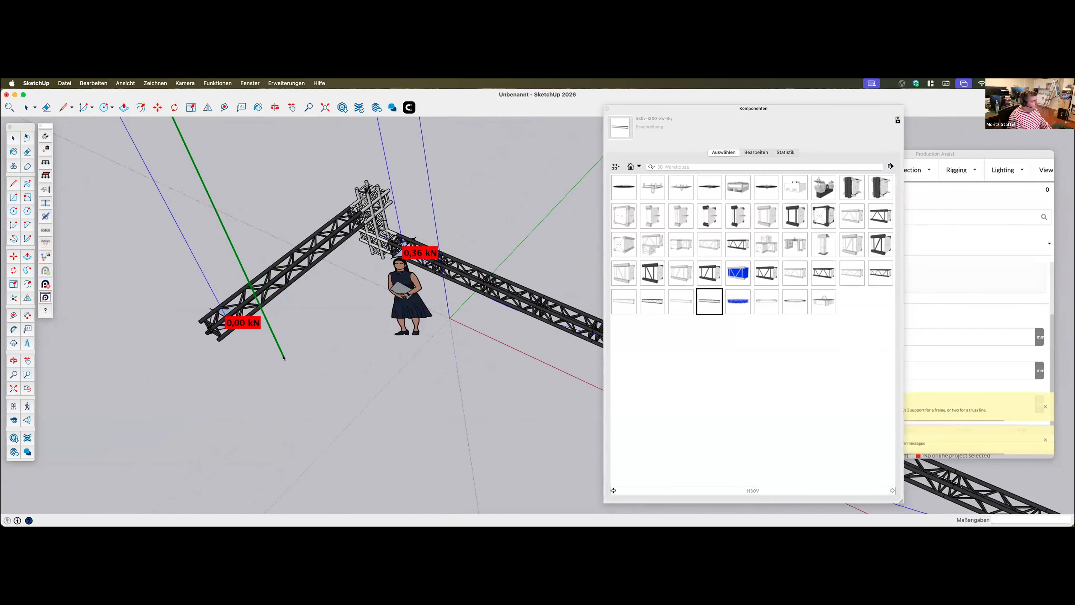
Refresh the Production Assist load calculation for the truss structure with the added side truss and hoist
left_click(49, 274)
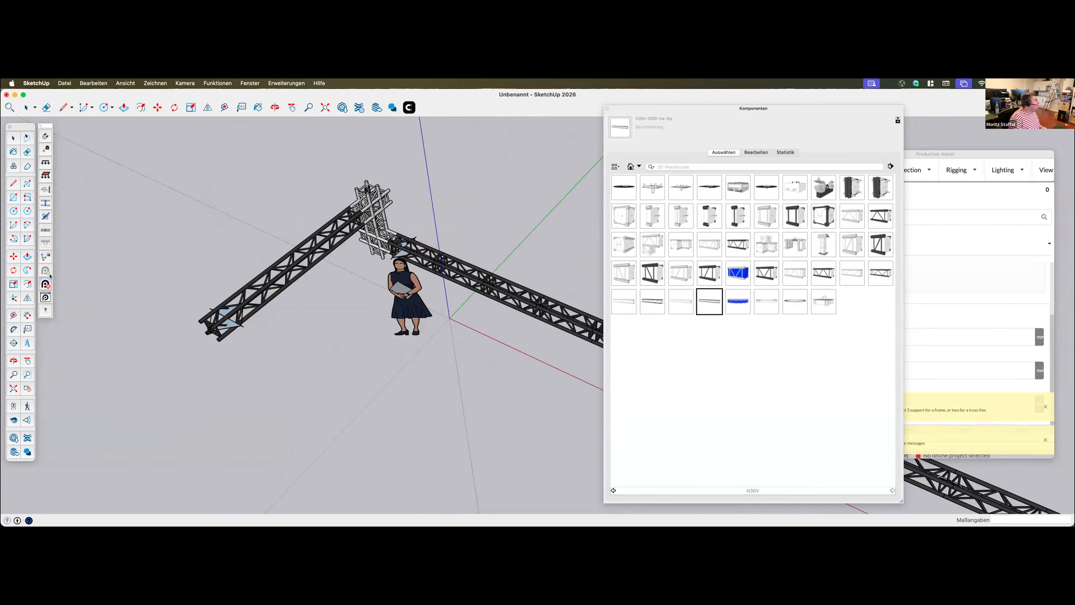
left_click(48, 273)
middle_click_drag(270, 303, 191, 309)
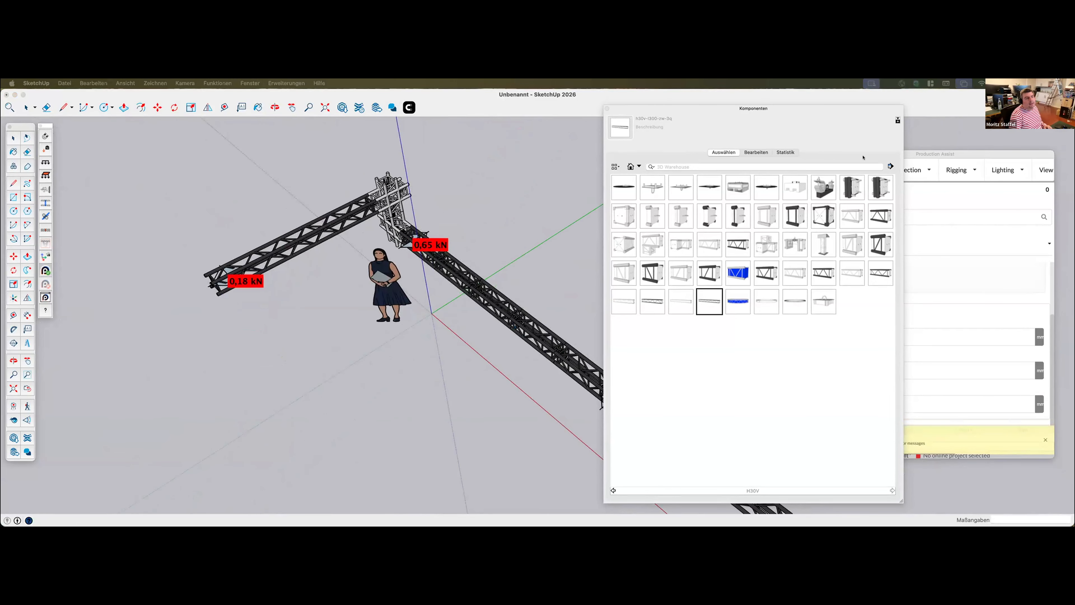
Enlarge the Production Assist window, place it beside the model and show its Navigation palette
left_click_drag(917, 153, 891, 149)
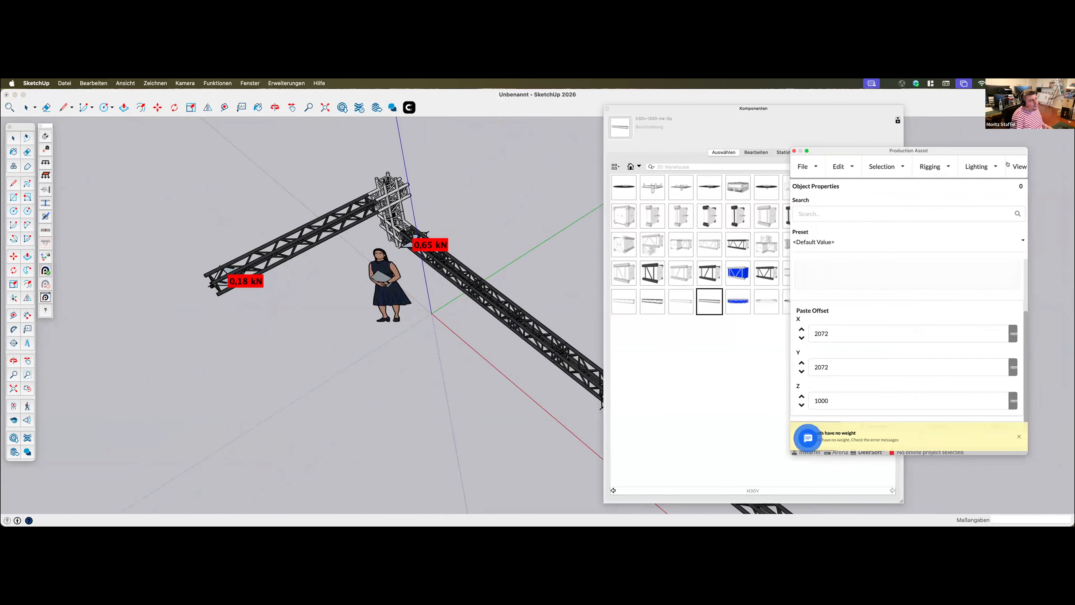
left_click(1019, 167)
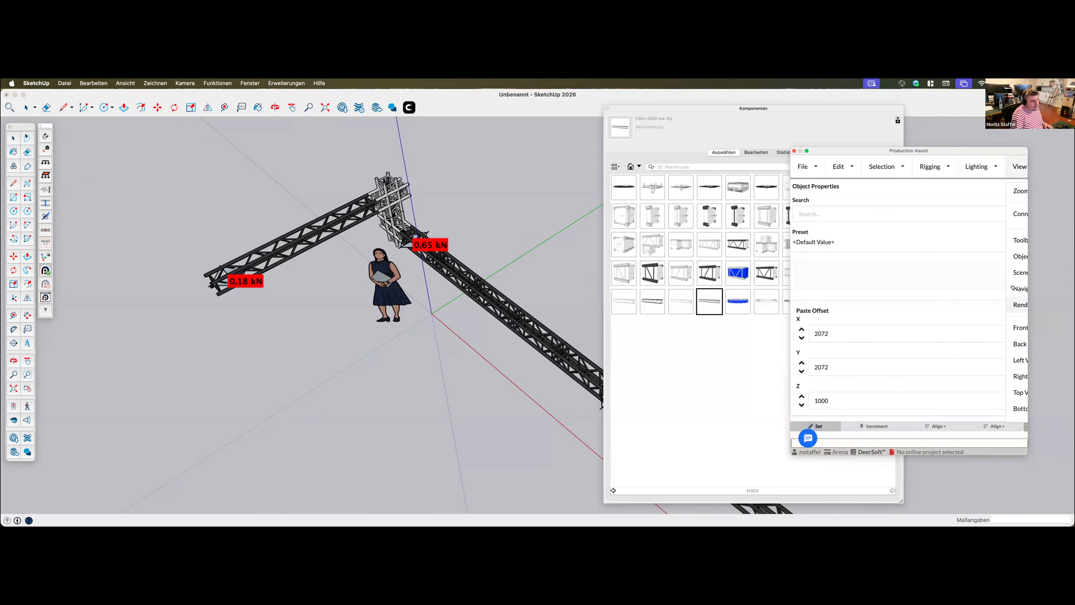
left_click_drag(1028, 456, 1073, 490)
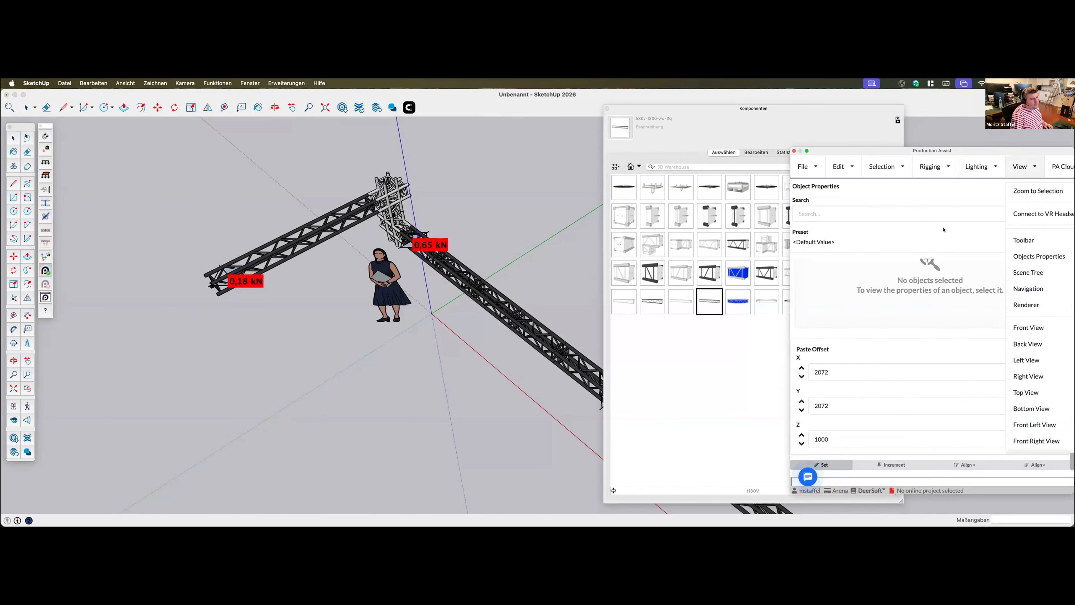
left_click_drag(943, 151, 787, 149)
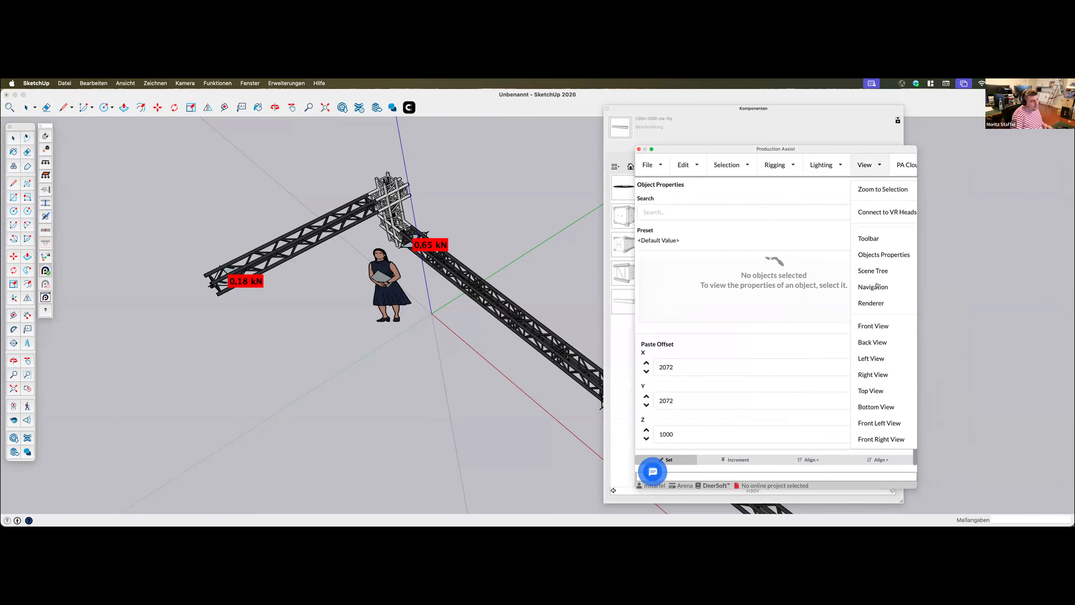
left_click(859, 164)
left_click(858, 164)
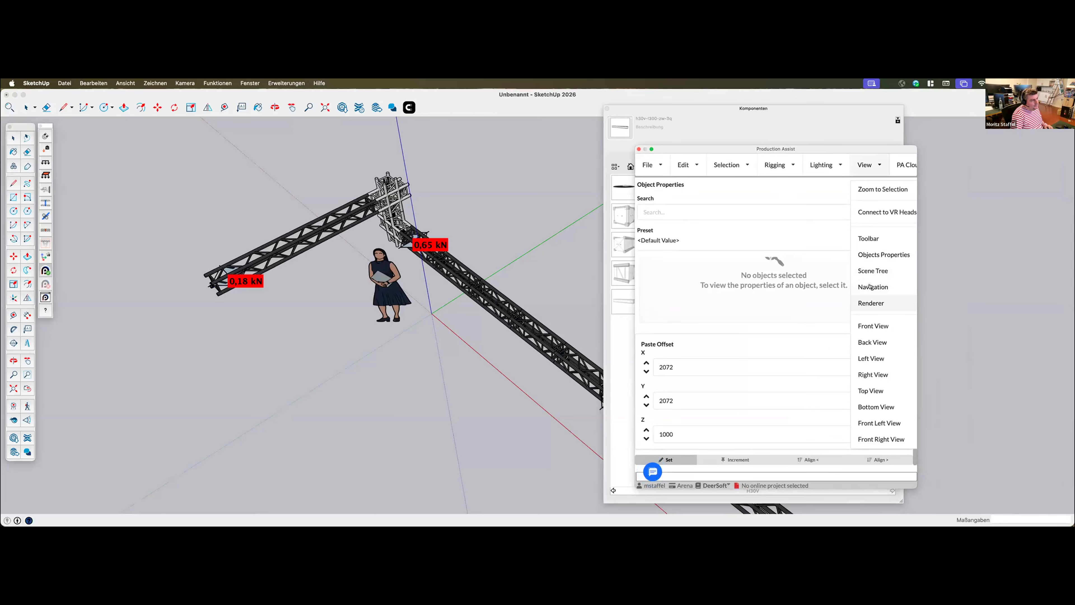
left_click(872, 287)
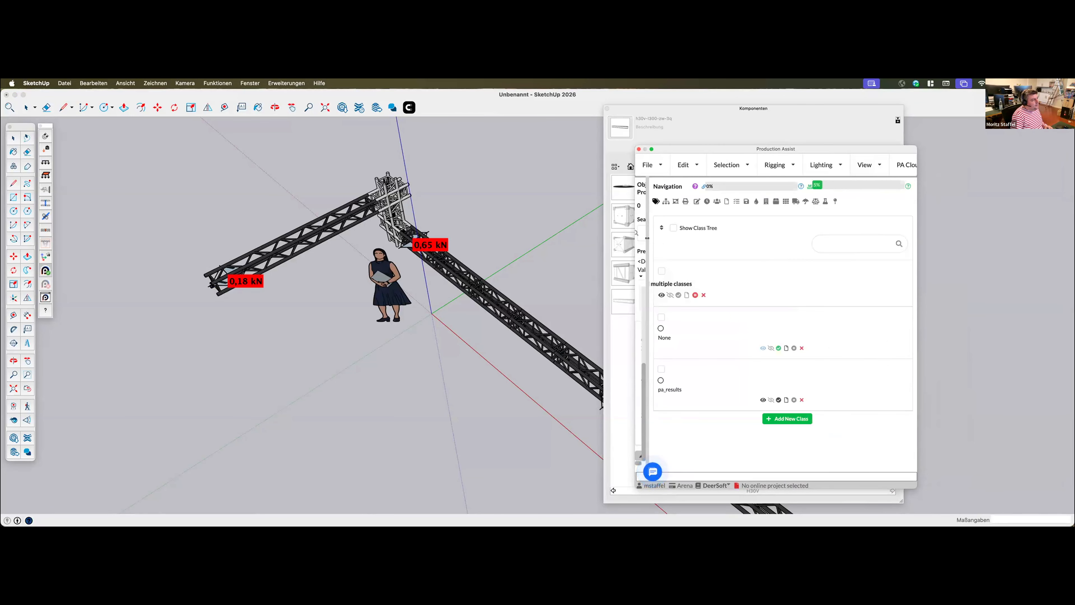
Turn on Show Combined Deflection Du and Show Workload in the Production Assist calculation results
left_click_drag(823, 229, 904, 208)
left_click(908, 200)
scroll(782, 393, "down", 1)
left_click(778, 371)
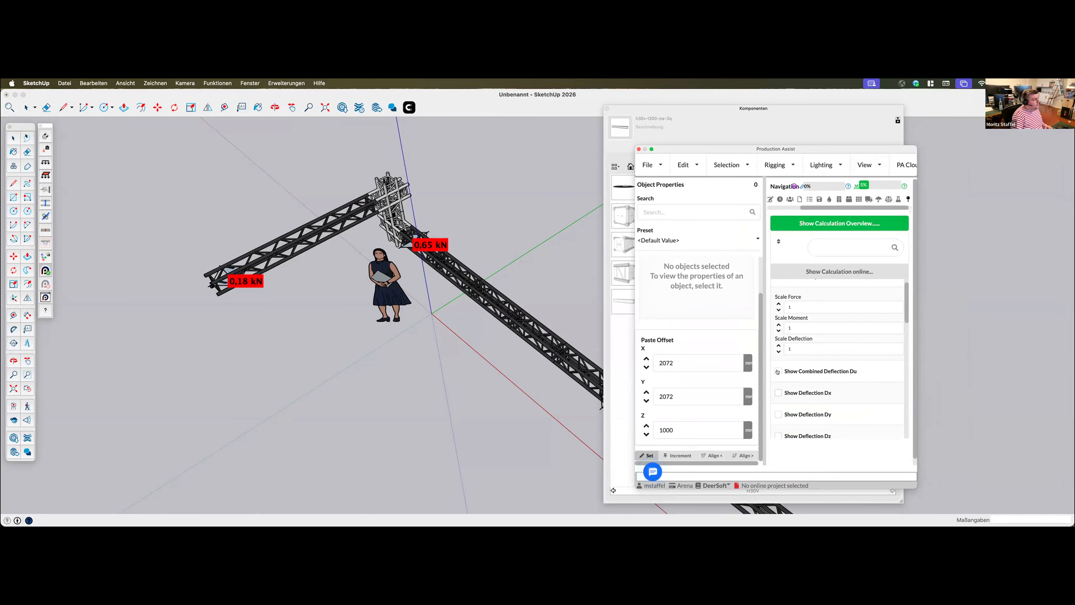
middle_click_drag(360, 292, 241, 202)
scroll(790, 415, "down", 5)
left_click(790, 415)
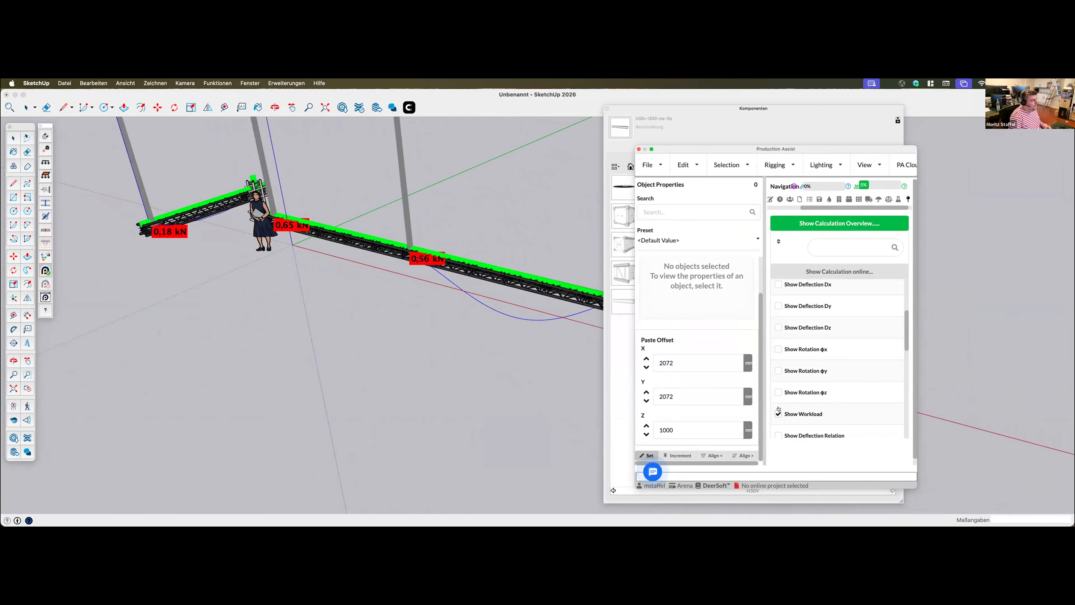
Clear the windows away from the model and examine deflection, workload and support loads along the whole truss structure
left_click_drag(788, 147, 796, 79)
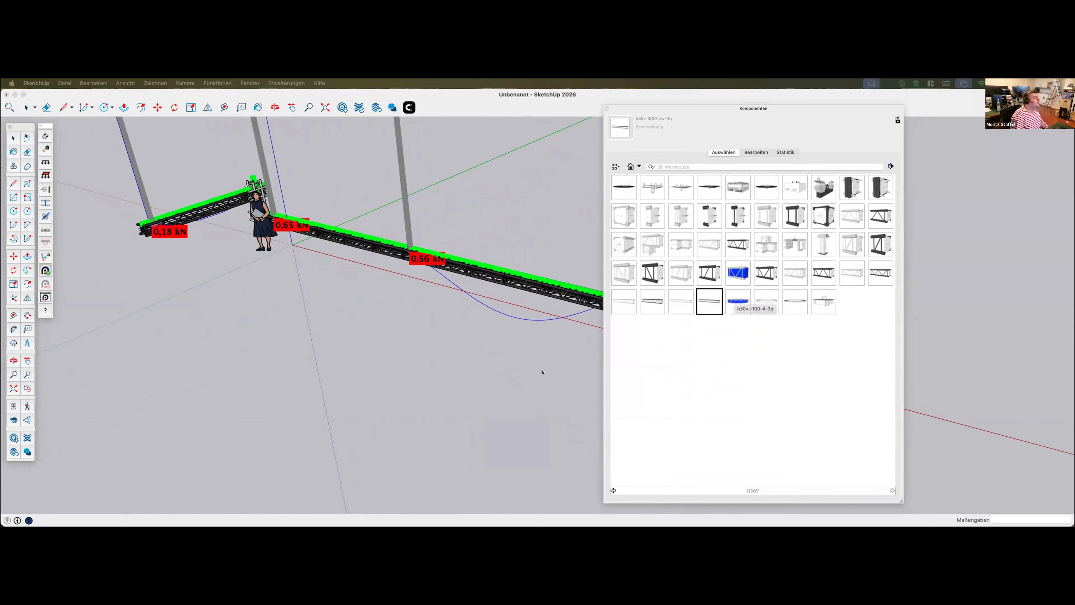
left_click_drag(749, 137, 895, 138)
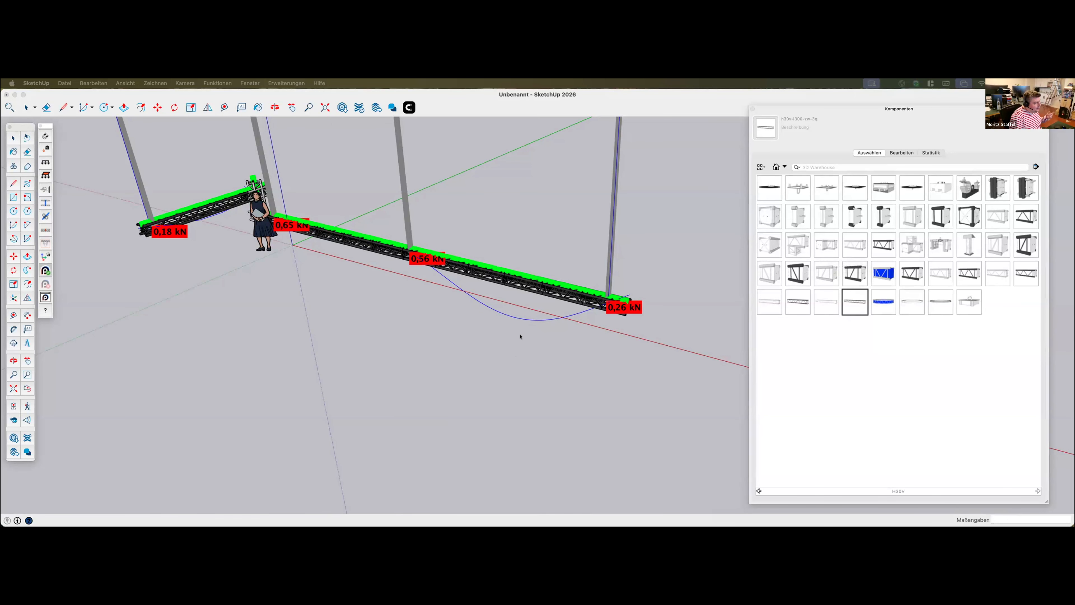
scroll(527, 358, "down", 4)
middle_click_drag(527, 358, 636, 372)
left_click(654, 439)
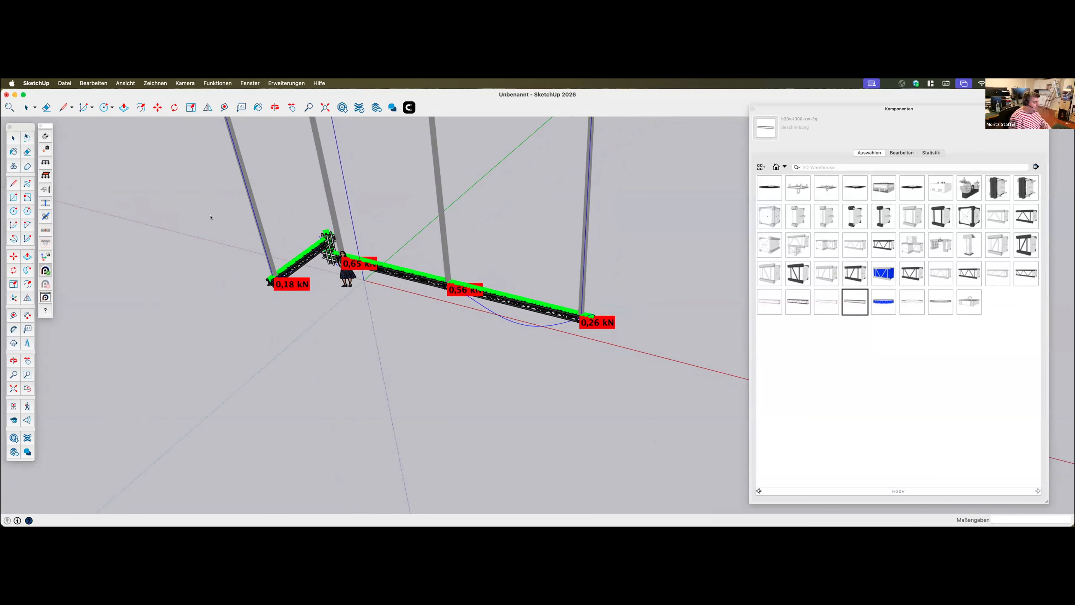
Delete all objects from the model
key("super+a")
key("Delete")
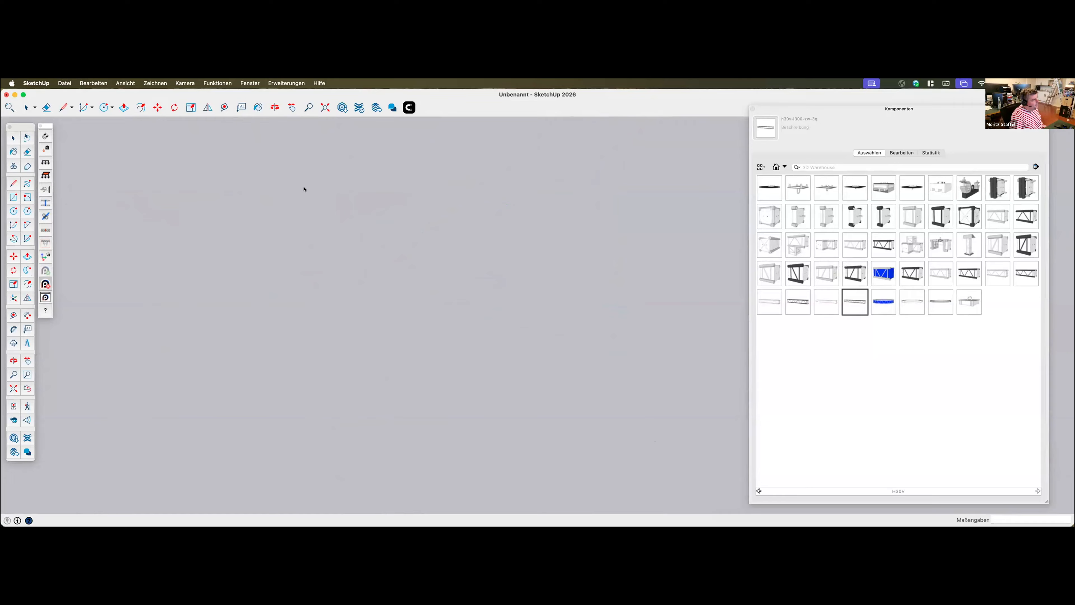
Open the Aluvision Exhibits parts library and look through its collections
left_click(284, 84)
mouse_move(291, 136)
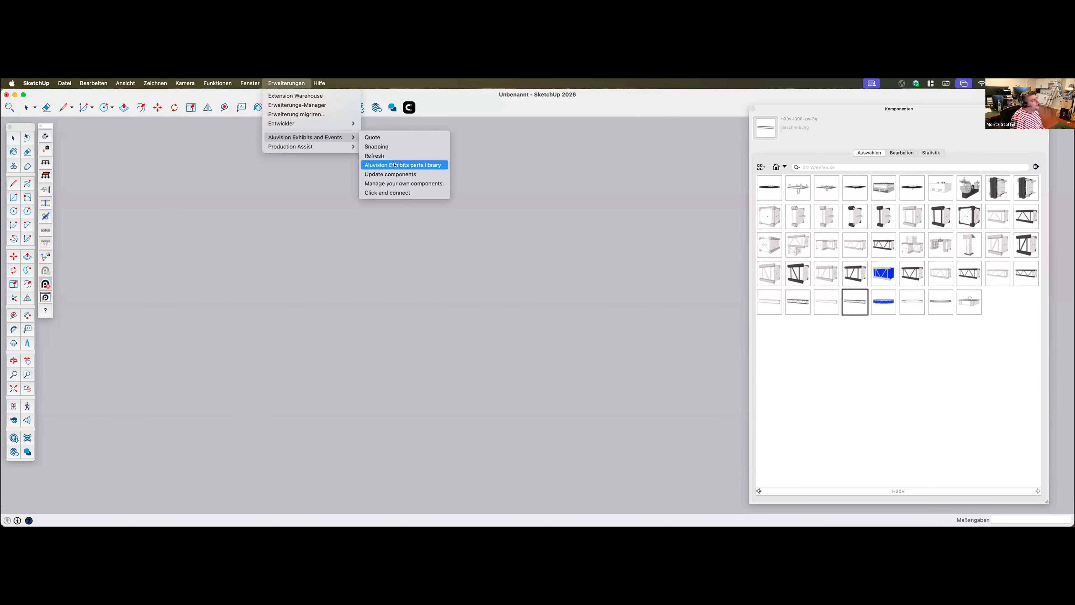
left_click(407, 165)
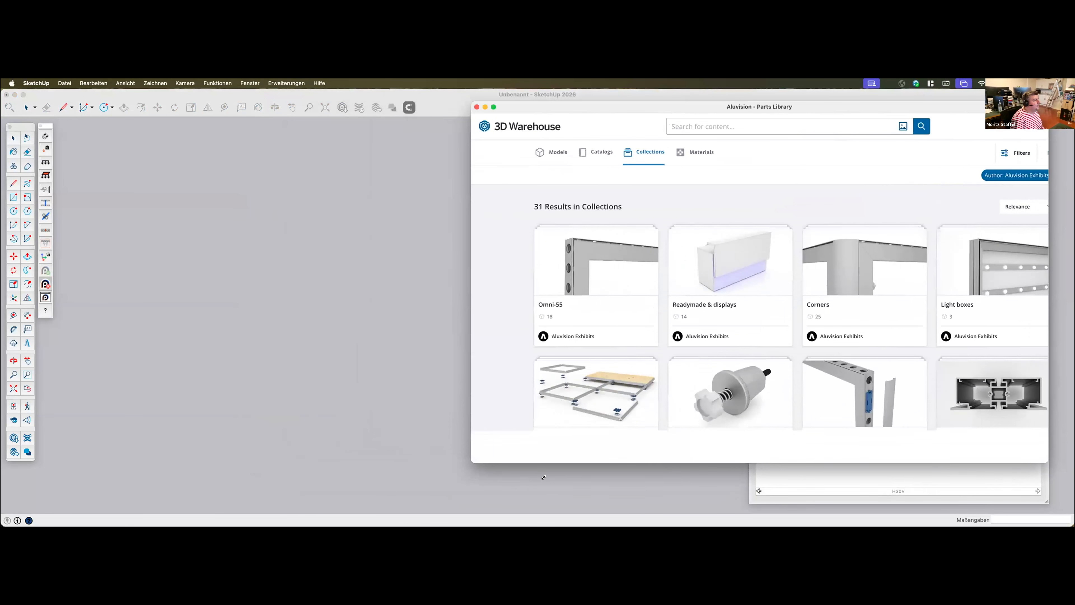
scroll(779, 405, "down", 20)
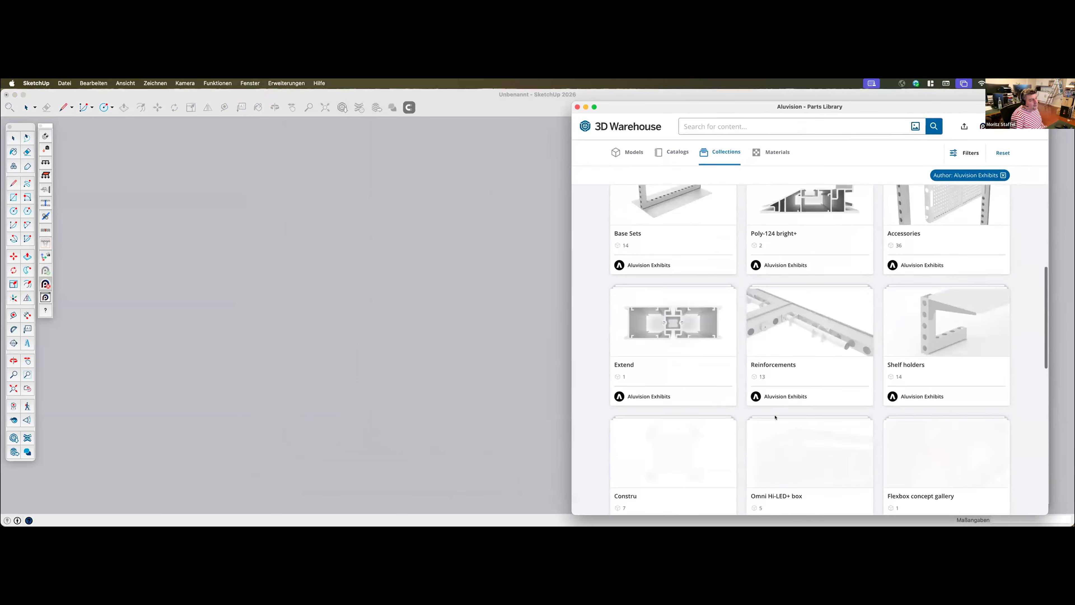
scroll(770, 413, "up", 20)
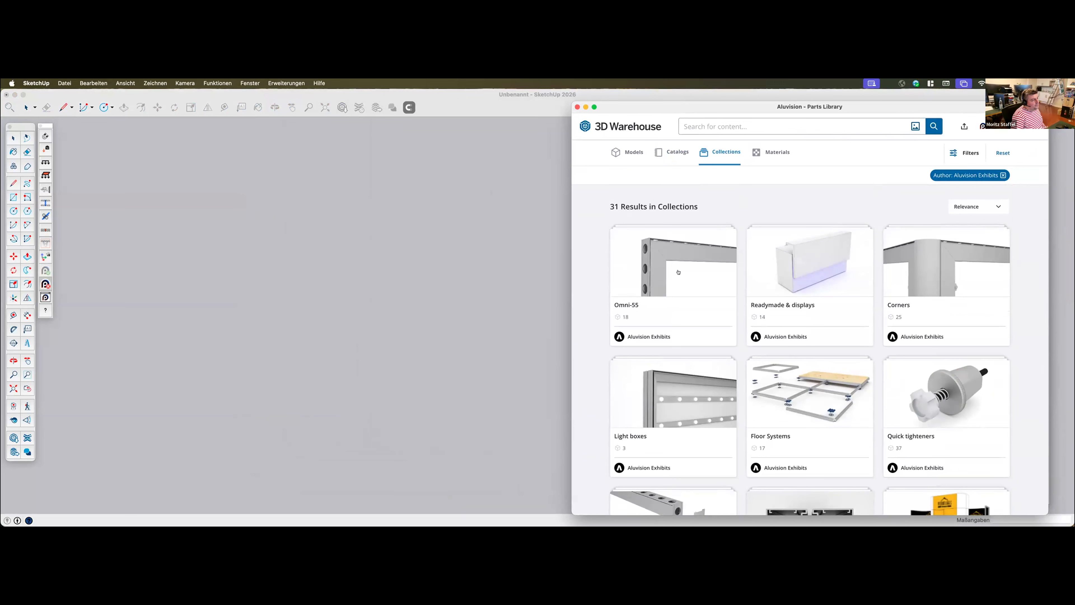
Try to load the Omni-55 Pro v2 A3 frame from the Omni-55 collection directly into the model
left_click(651, 254)
scroll(768, 256, "down", 5)
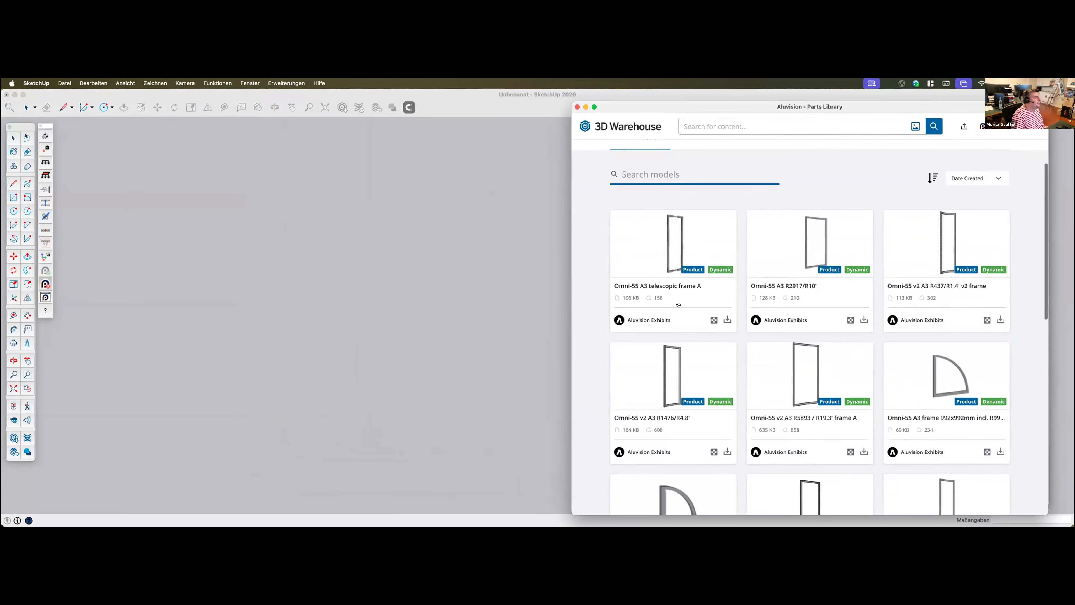
scroll(939, 344, "down", 5)
scroll(940, 344, "down", 1)
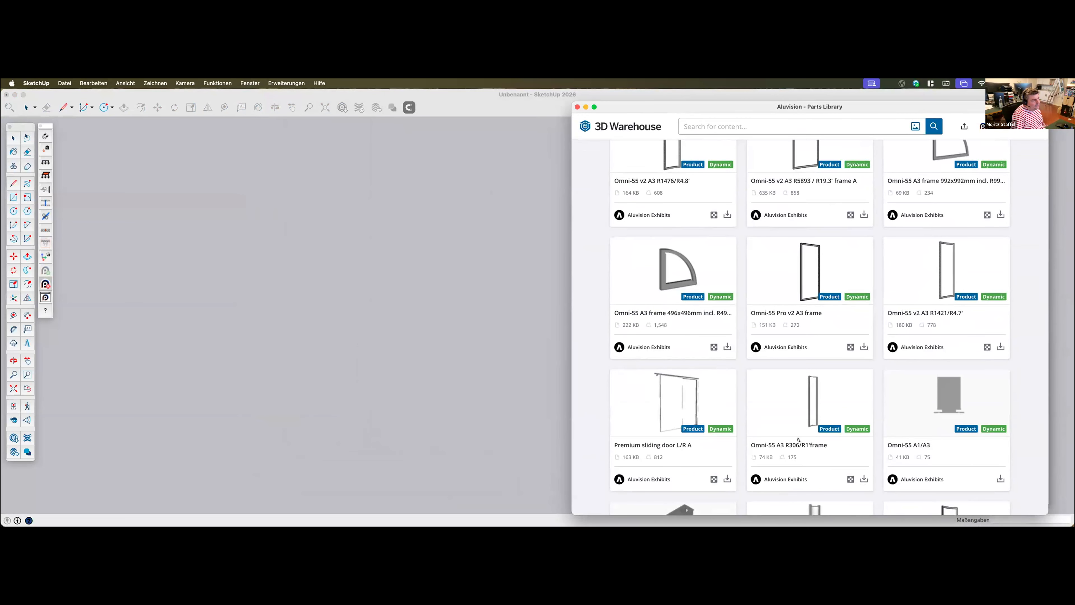
scroll(799, 440, "down", 5)
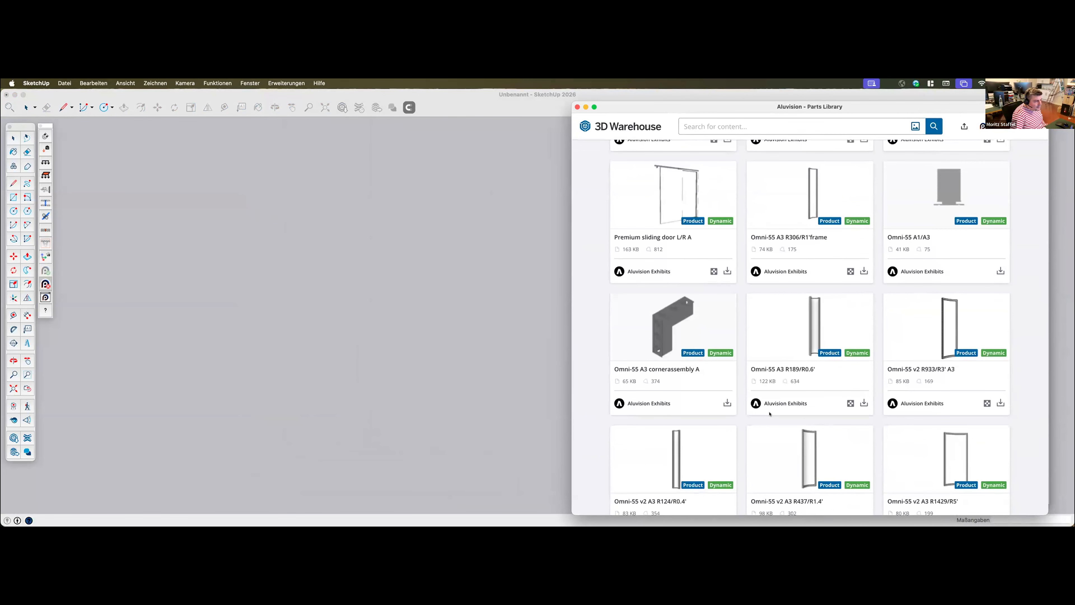
scroll(758, 411, "down", 1)
scroll(711, 419, "up", 2)
scroll(711, 417, "up", 3)
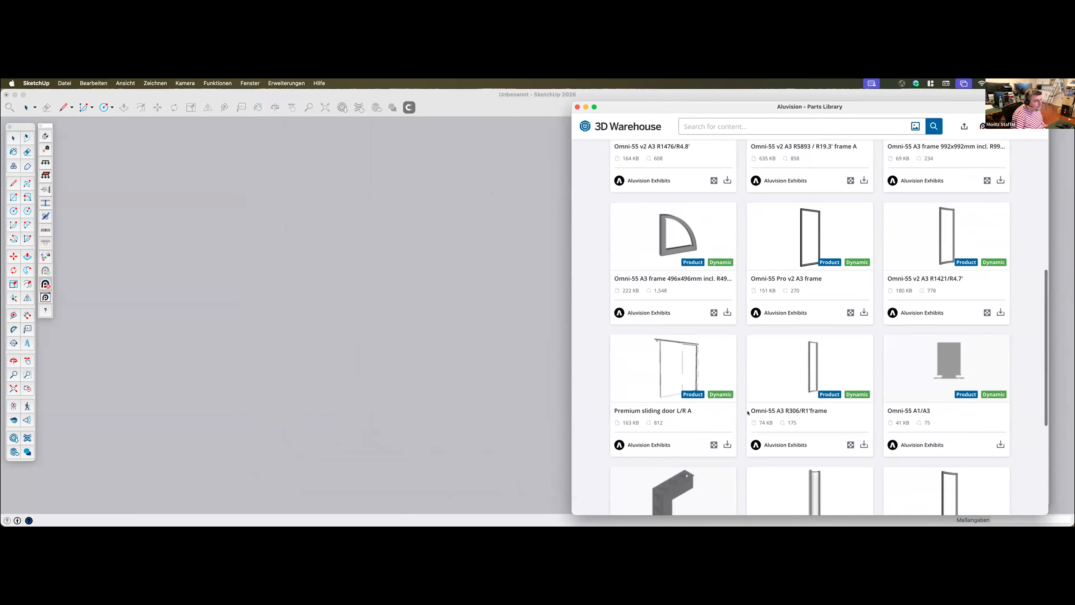
left_click(806, 233)
left_click(970, 267)
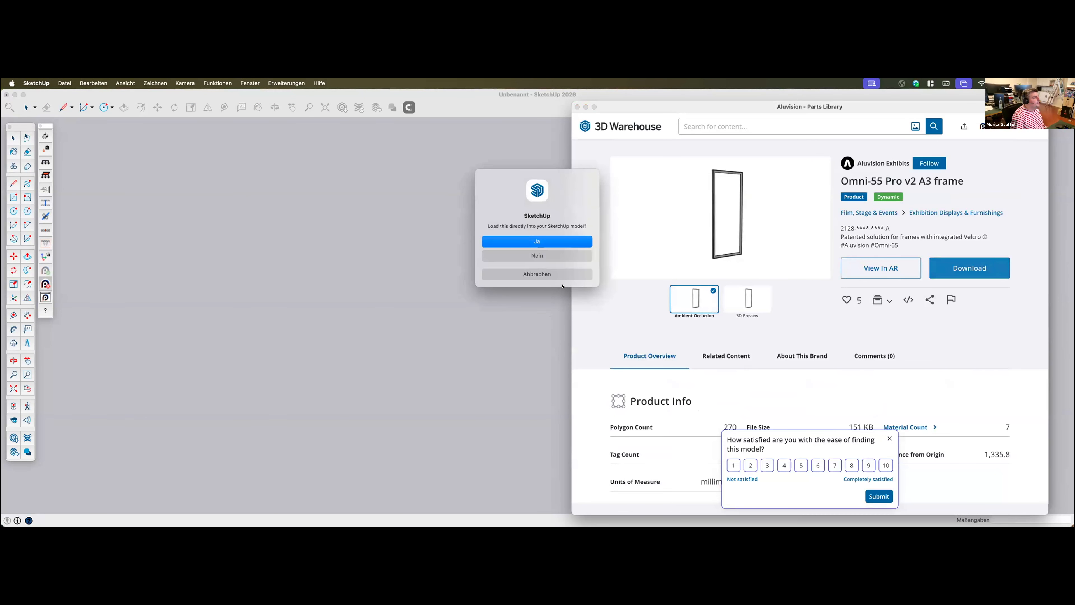
left_click(534, 242)
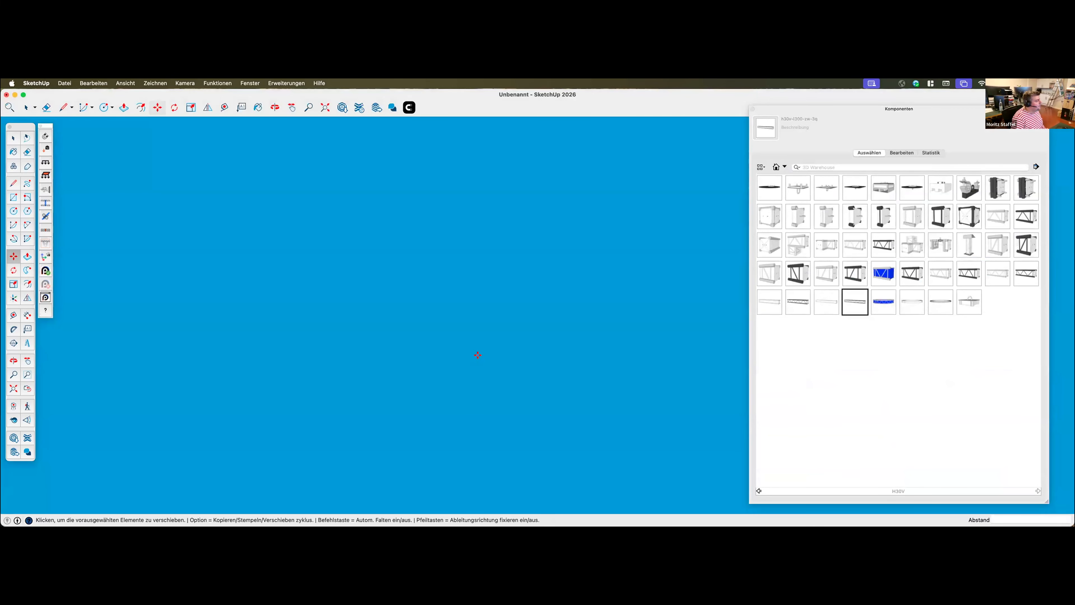
Set the camera to the standard ISO view and return to the Select tool
left_click(146, 82)
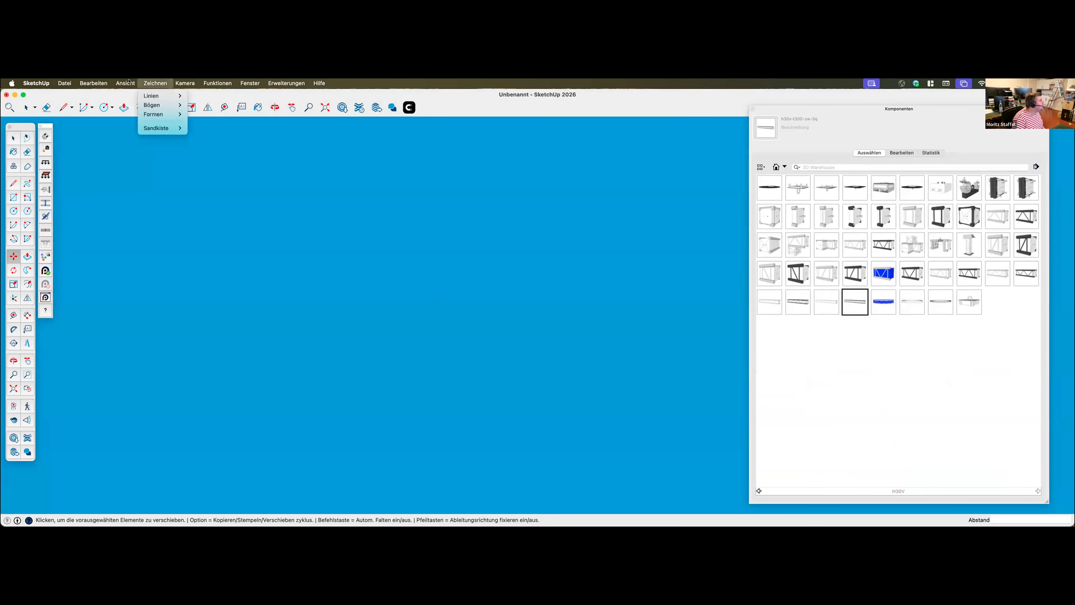
mouse_move(125, 83)
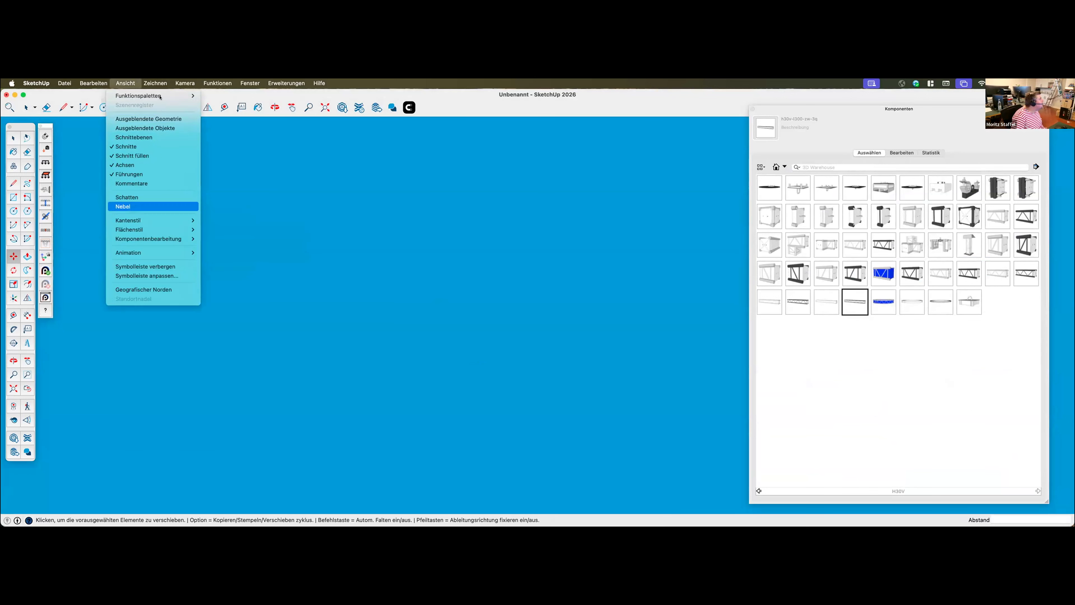
mouse_move(193, 81)
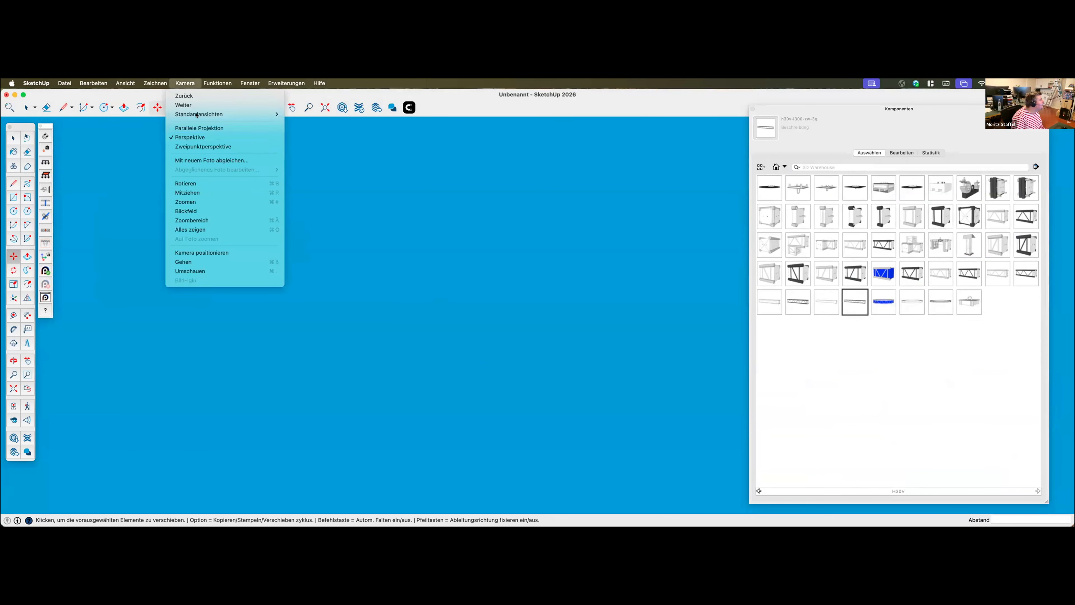
mouse_move(254, 114)
left_click(297, 170)
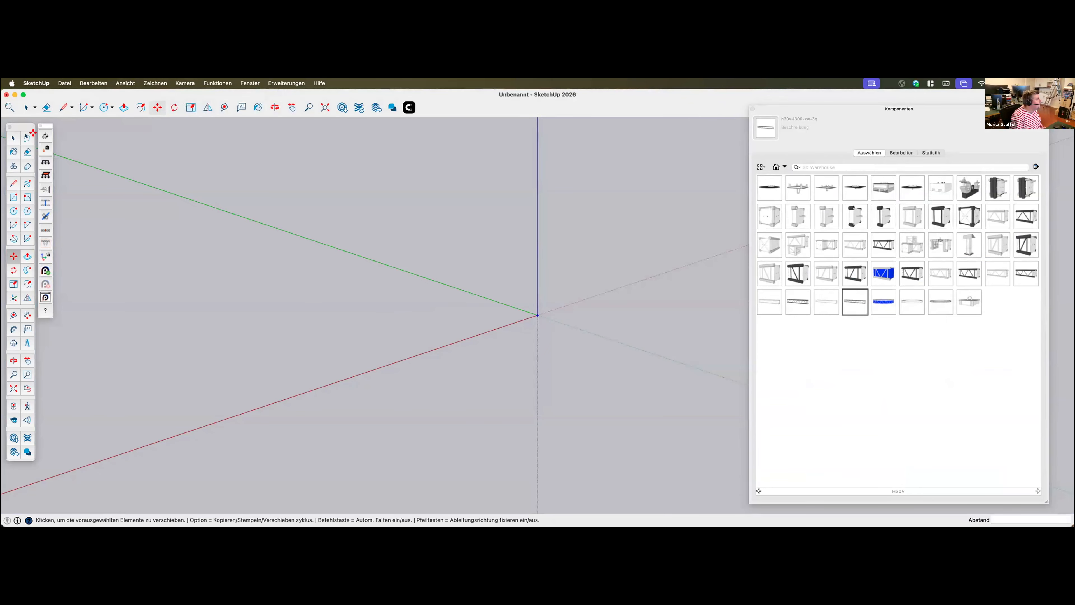
left_click(14, 138)
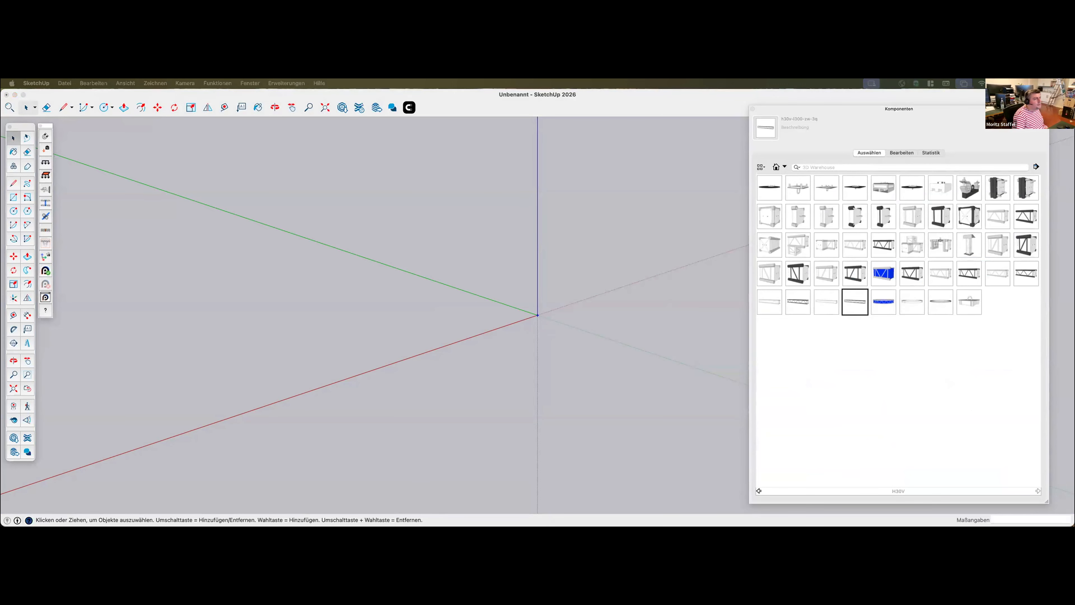
Move the Components window down to free the drawing area and restore the standard ISO view
mouse_move(897, 107)
left_mouse_down()
mouse_move(859, 235)
mouse_move(889, 363)
left_mouse_up()
left_click(541, 331)
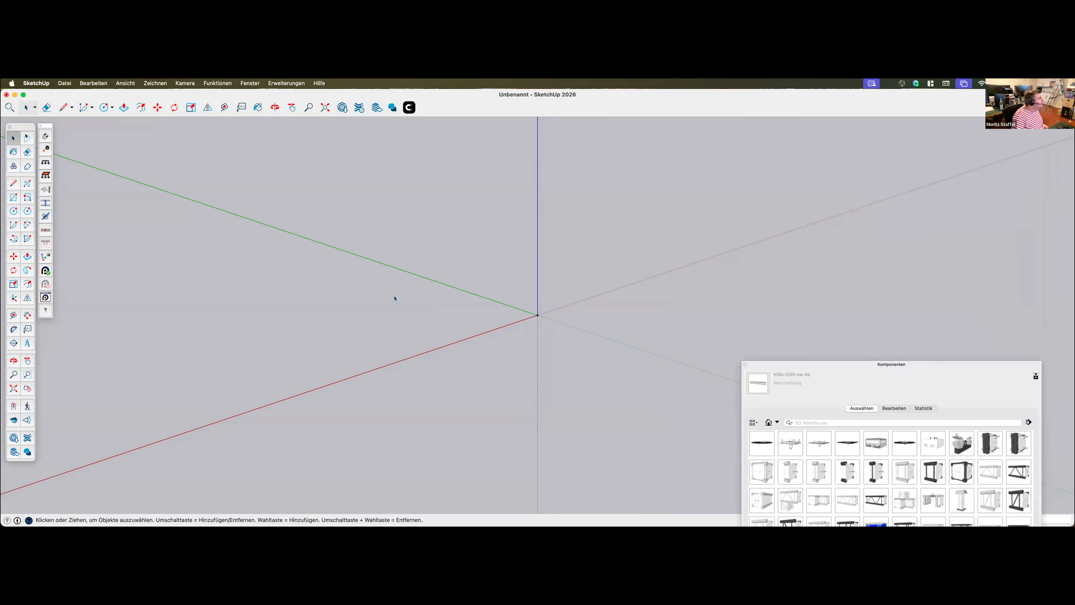
middle_click_drag(382, 268, 503, 327)
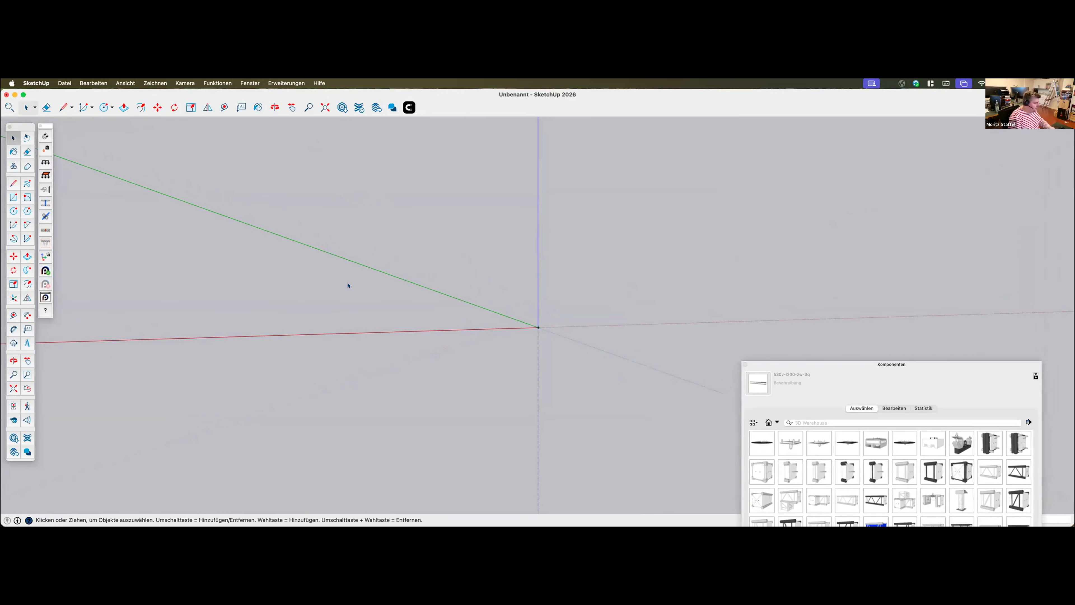
left_click(216, 83)
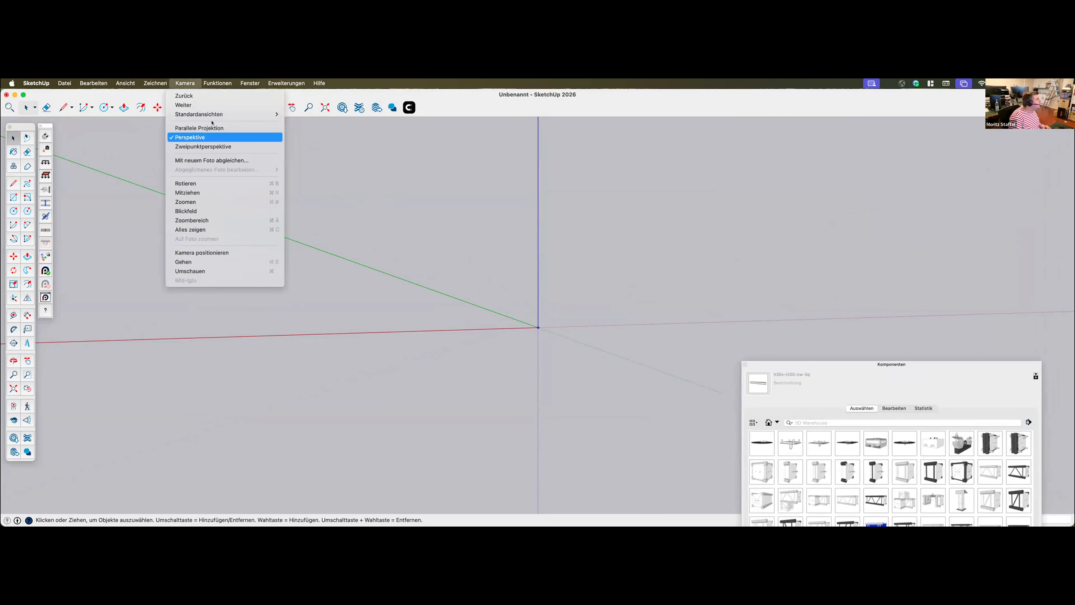
mouse_move(254, 114)
left_click(299, 169)
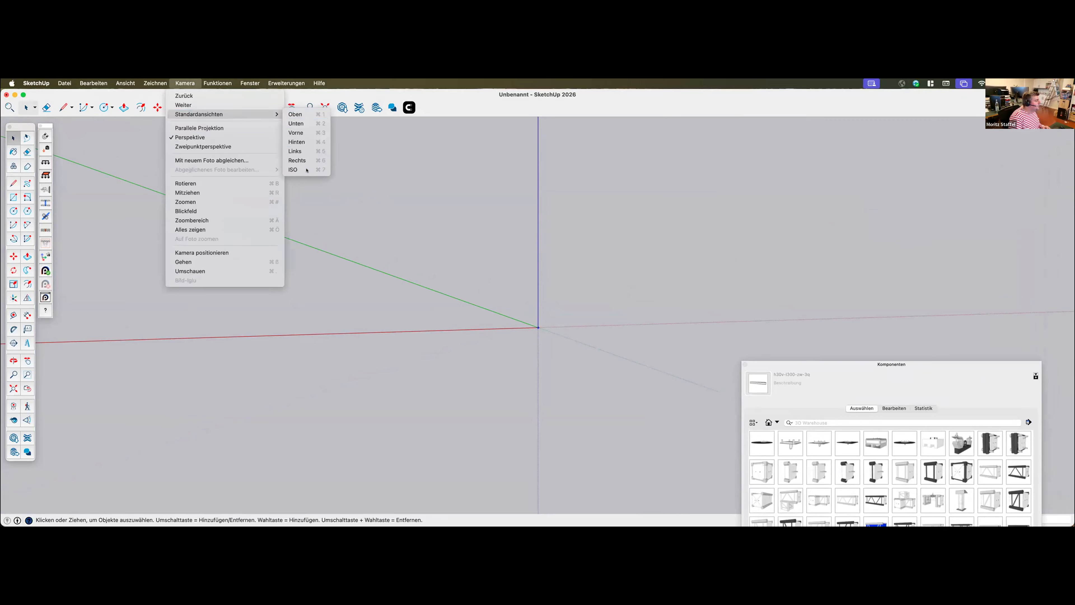
Create a new SketchUp model
left_click(271, 82)
left_click(271, 82)
left_click(66, 83)
left_click(69, 96)
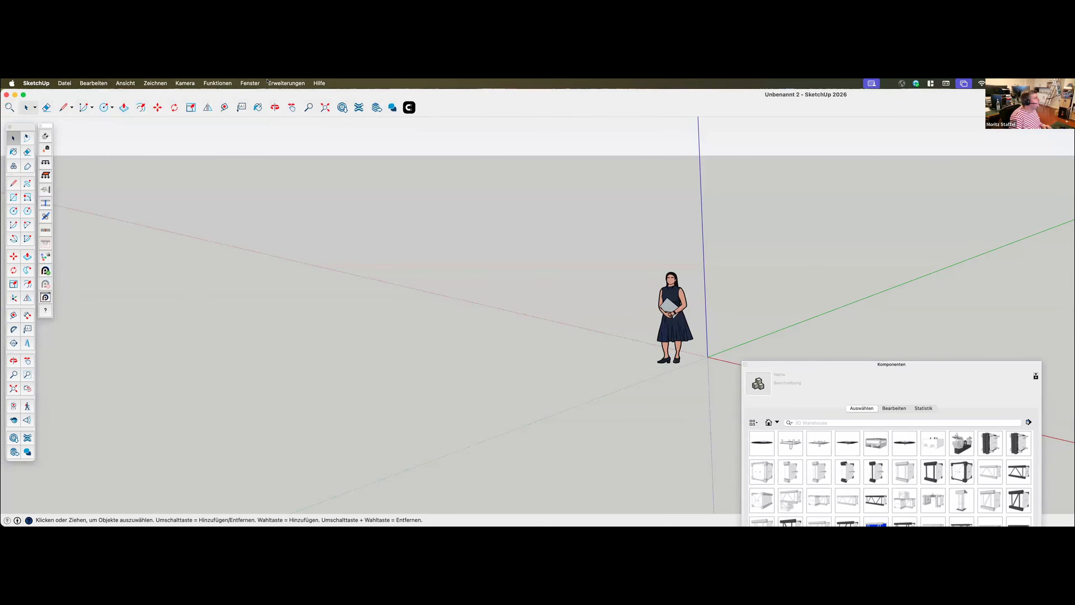
Open the Aluvision Exhibits parts library and browse the Omni-55 collection to the Omni-55 Pro v2 A3 frame
left_click(268, 82)
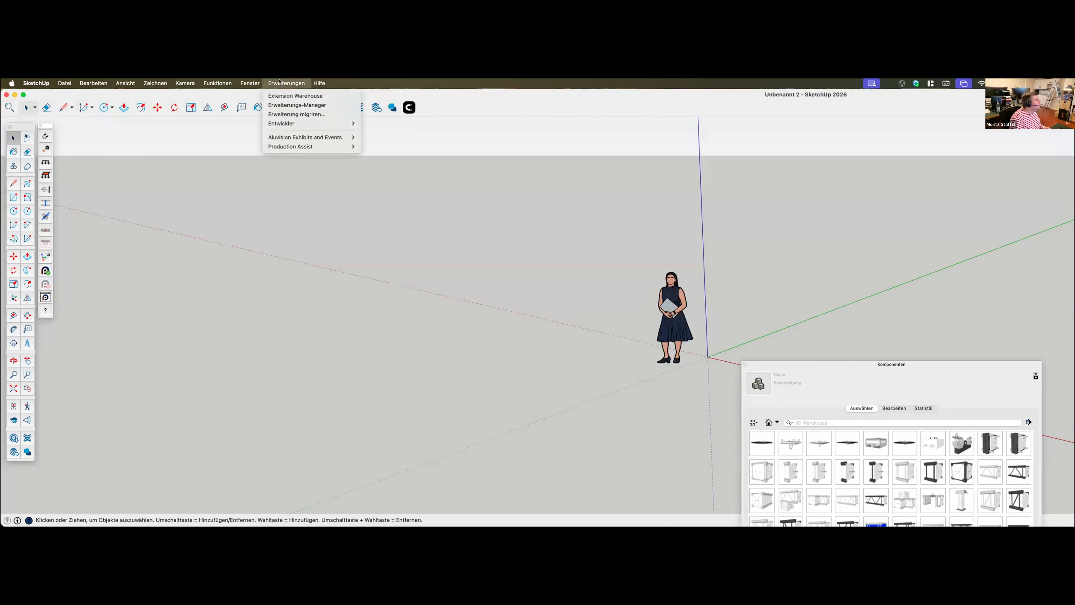
mouse_move(317, 137)
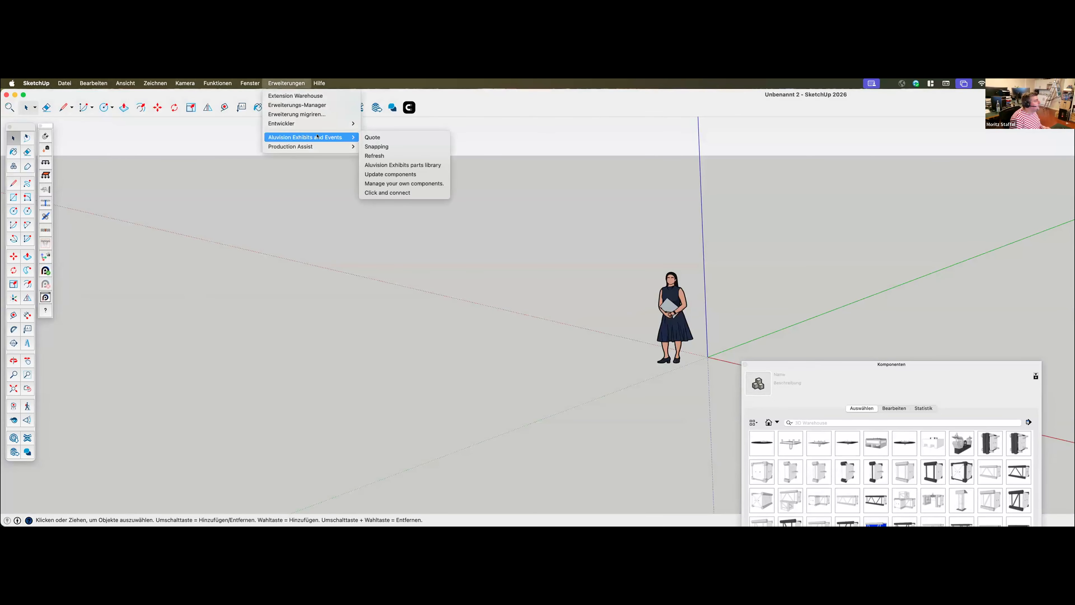
left_click(402, 164)
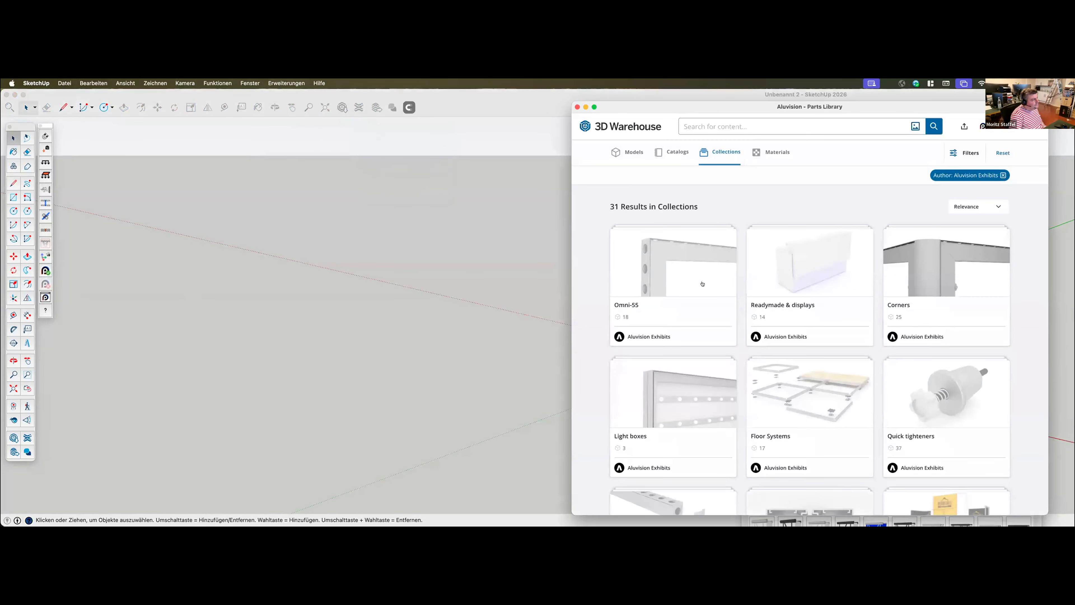
left_click(677, 264)
scroll(814, 385, "down", 8)
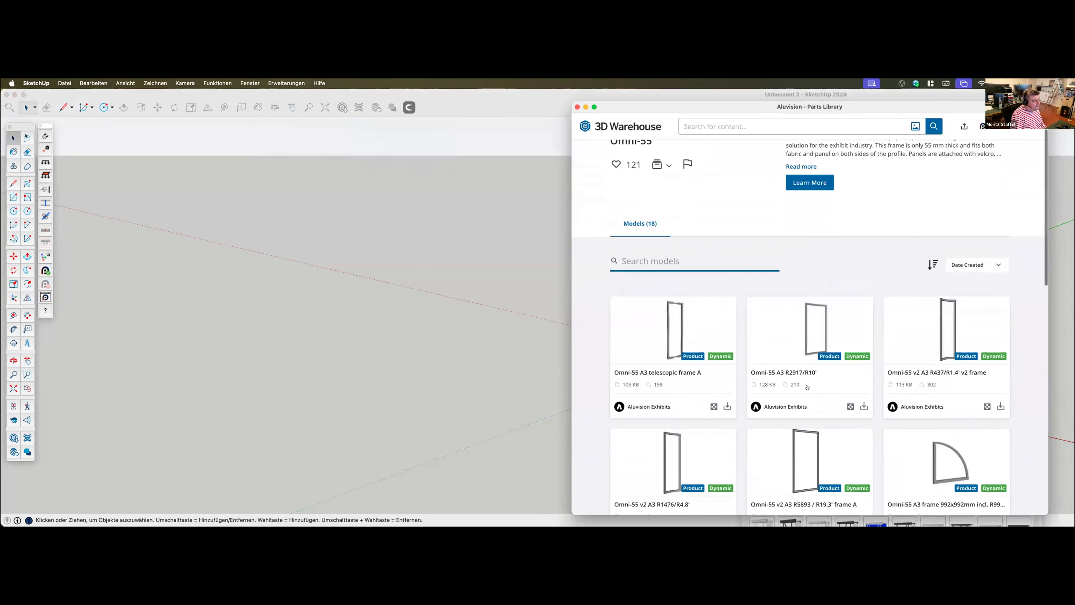
scroll(810, 358, "down", 2)
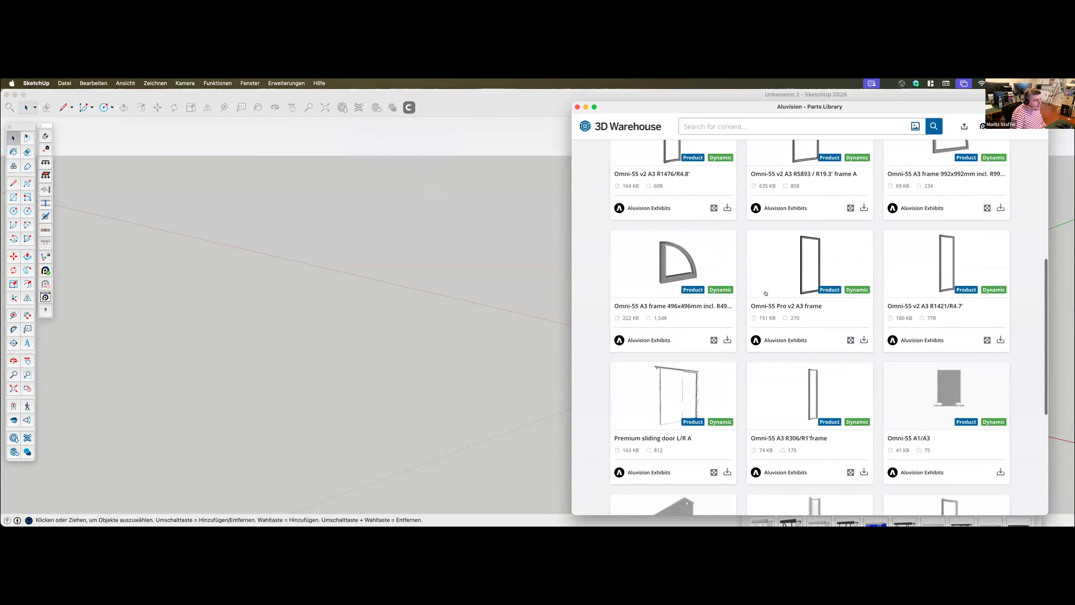
Load the Omni-55 Pro v2 A3 frame directly into the model, place it beside the scale figure and return to the Select tool
left_click(850, 340)
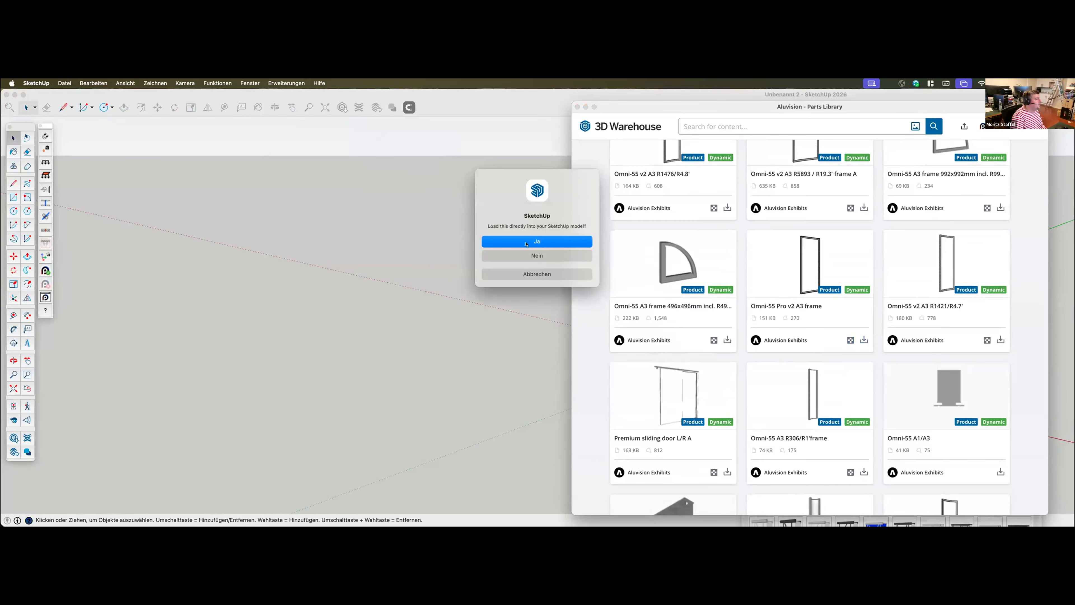
left_click(526, 242)
left_click(597, 353)
middle_click_drag(610, 370, 622, 294)
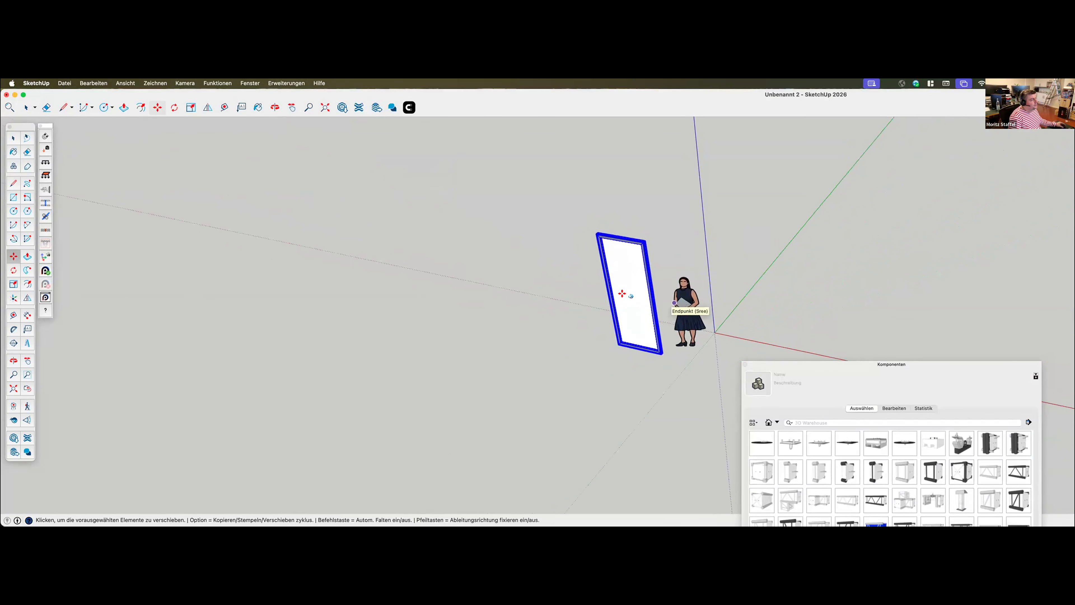
key("space")
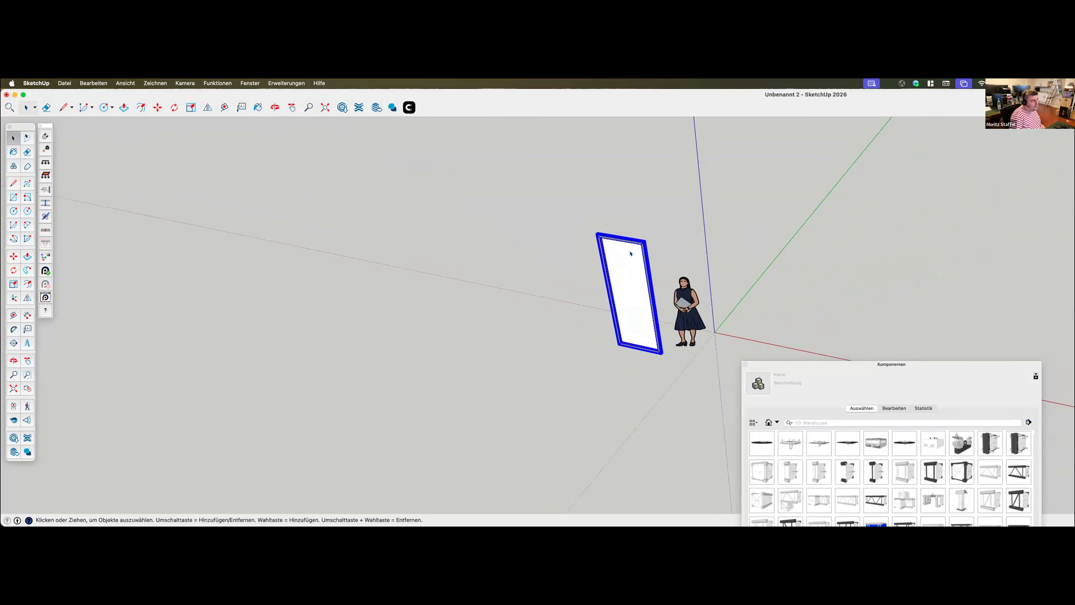
Open the frame's dynamic component options and examine the available heights and widths without changing them
right_click(630, 241)
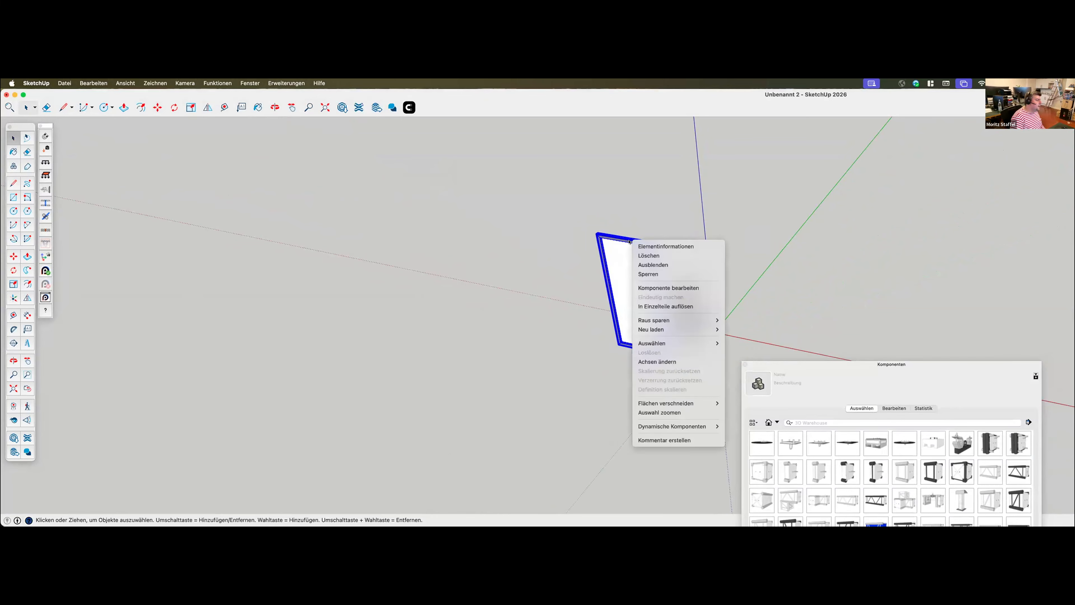
mouse_move(680, 426)
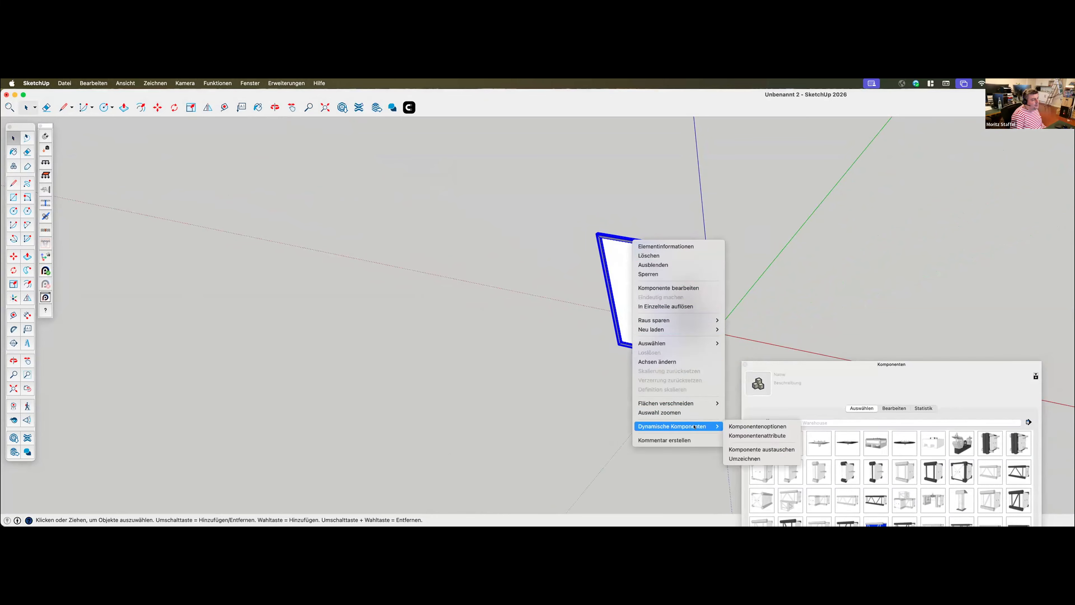
left_click(756, 428)
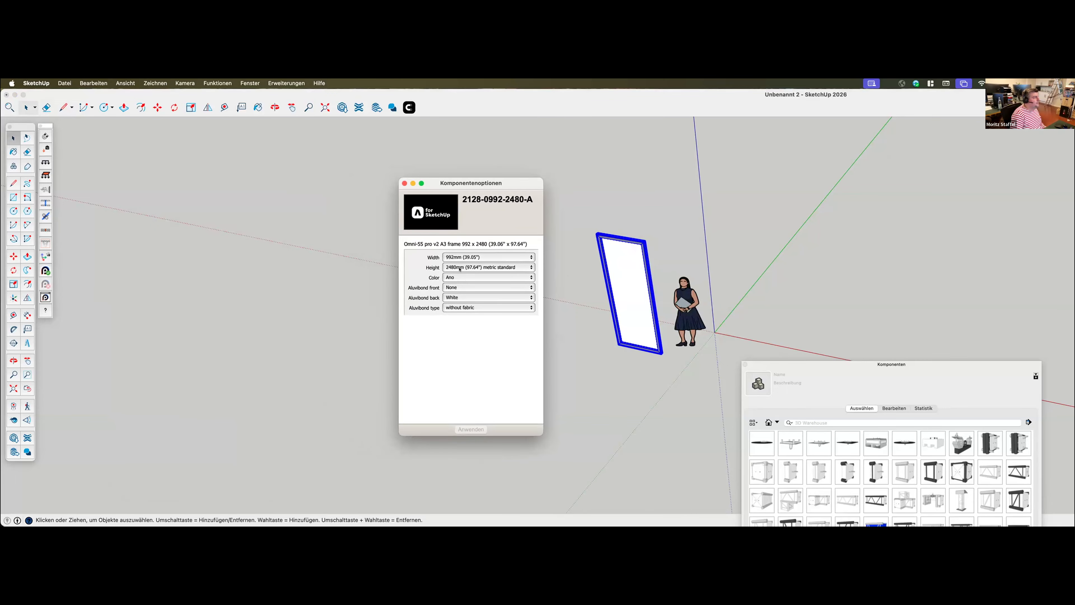
left_click(449, 268)
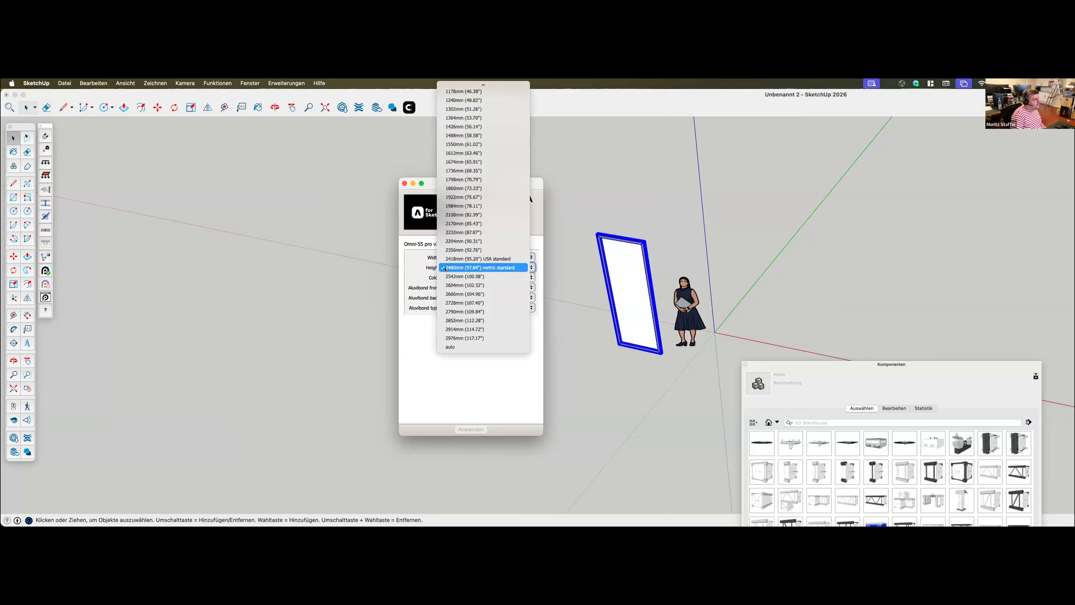
left_click(432, 266)
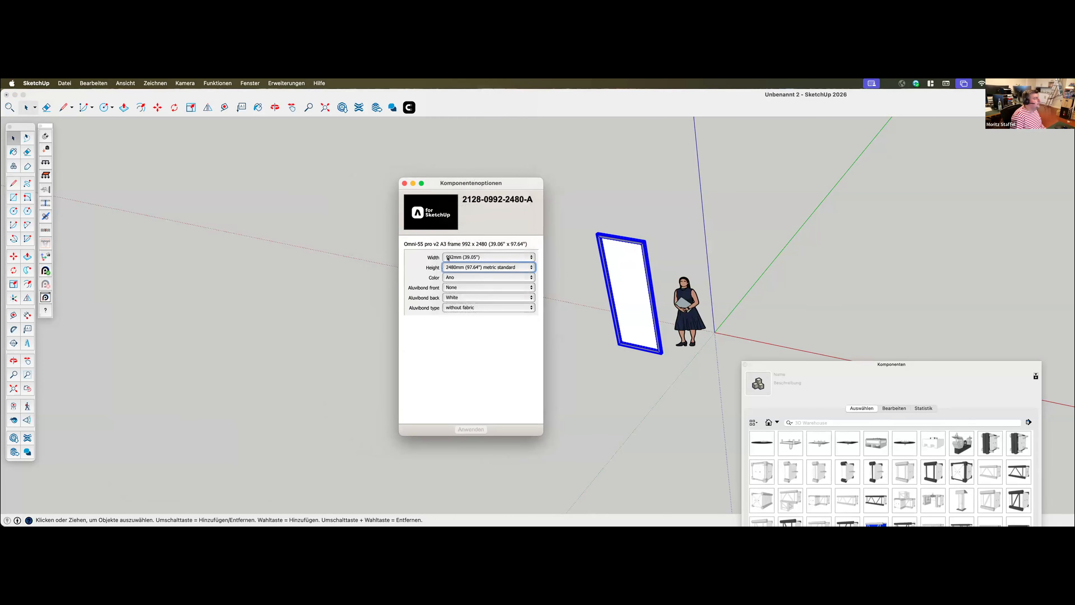
left_click(452, 257)
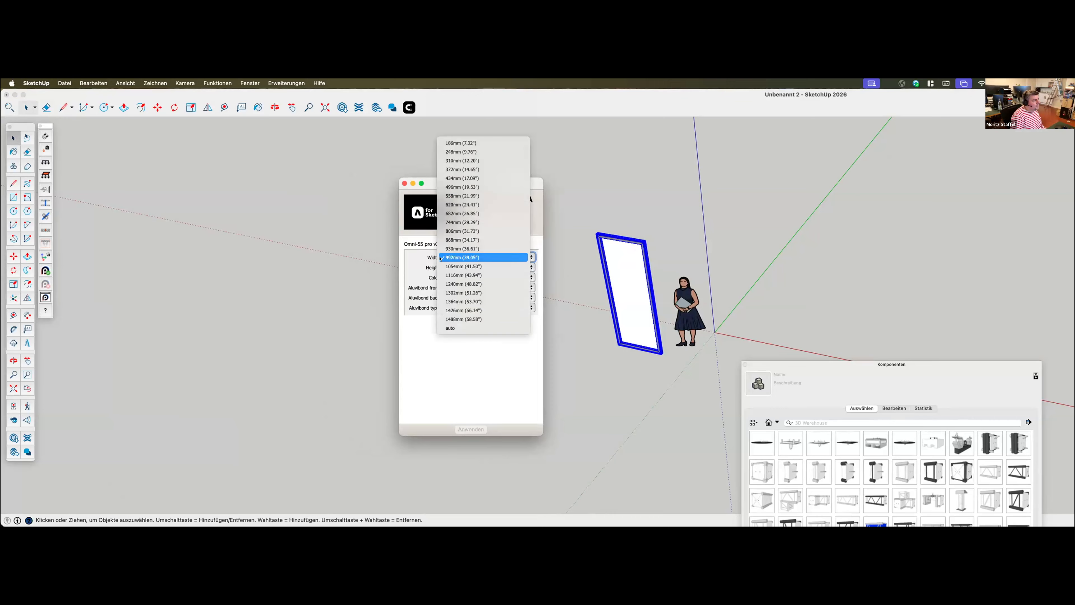
left_click(414, 262)
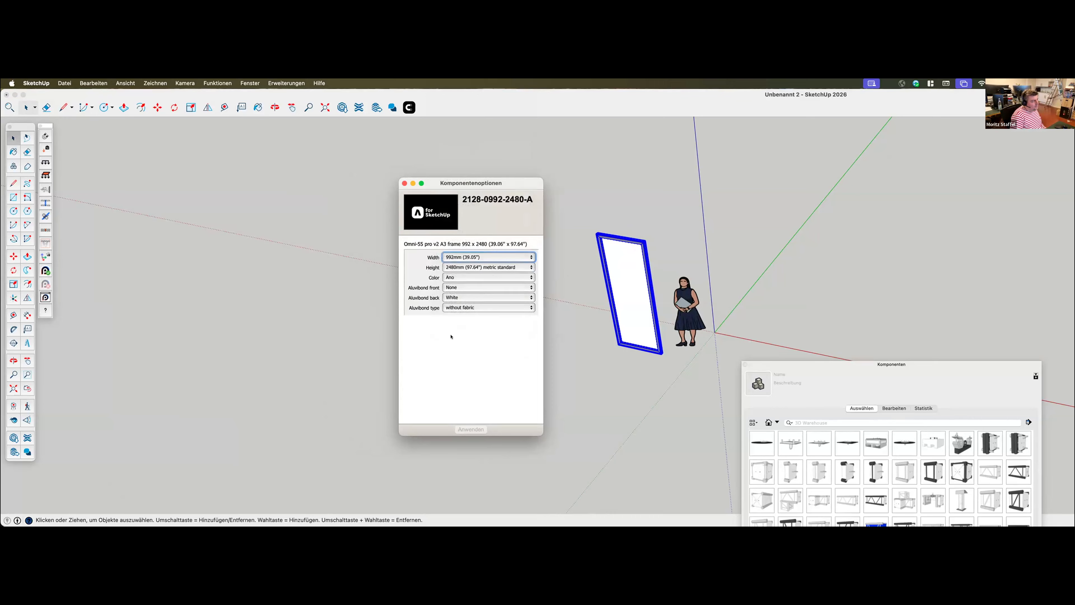
Move the component options window clear of the frame and place a copy of the frame along the red axis, away from the figure
left_click_drag(493, 184, 1012, 136)
middle_click_drag(635, 290, 629, 319)
scroll(629, 318, "up", 3)
key("m")
left_click(612, 298)
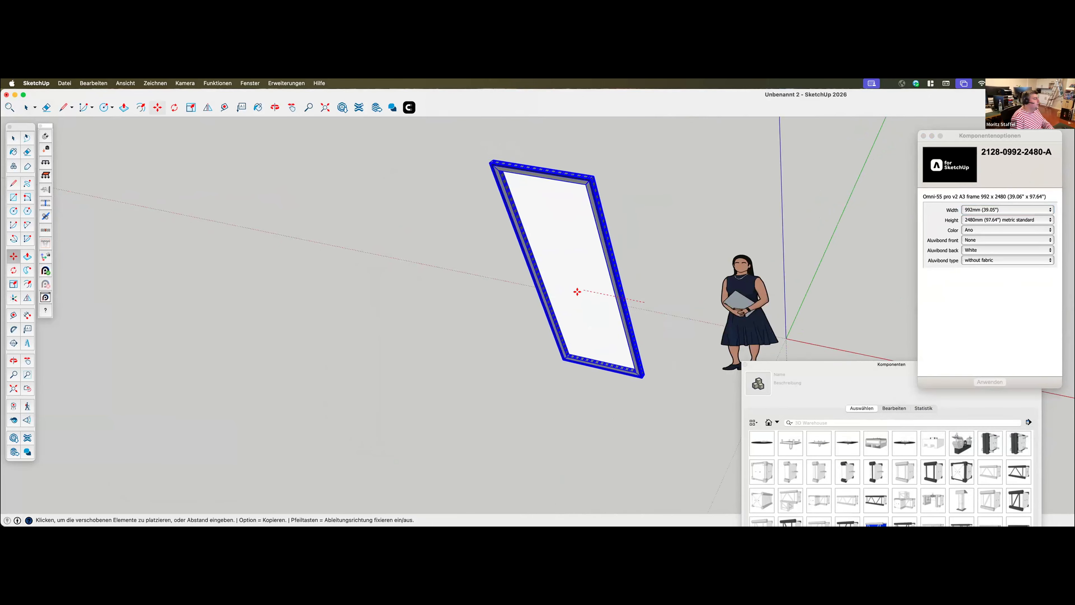
key("alt")
left_click(525, 273)
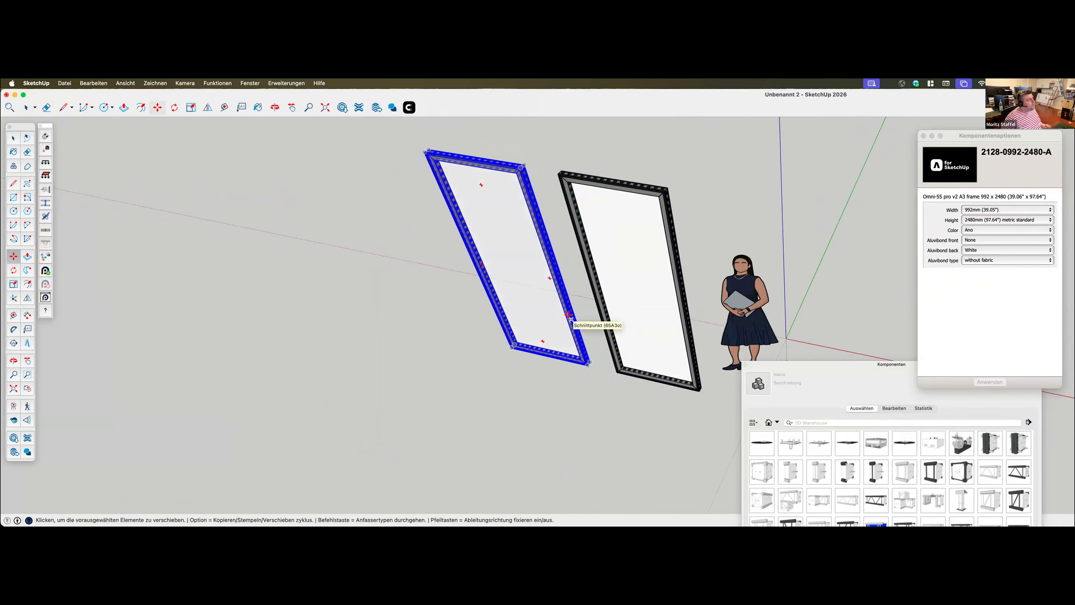
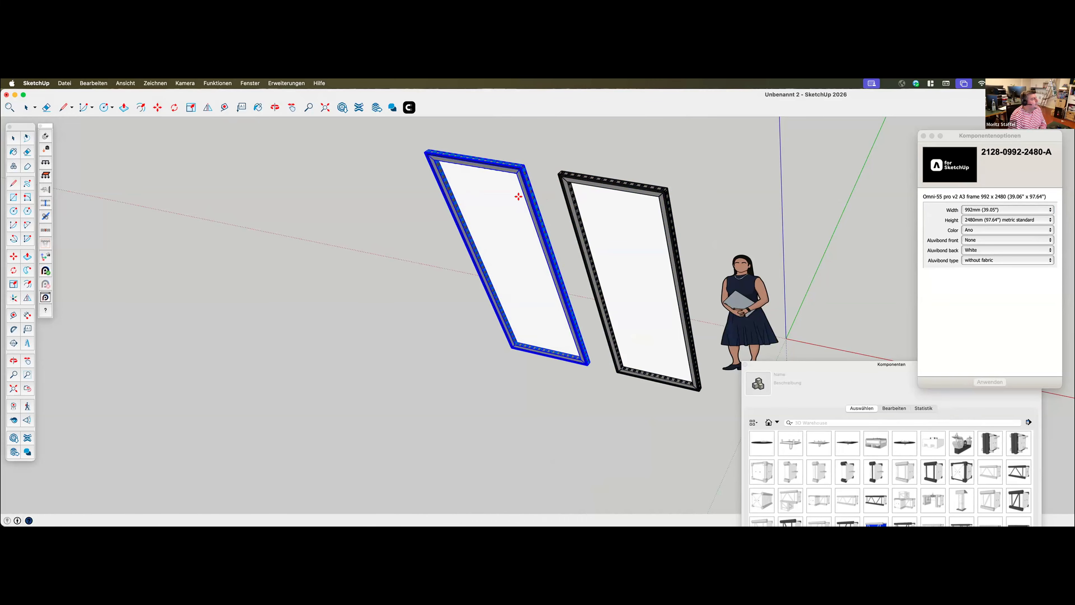
Pair the first connection points on the facing sides of the copied and original frames, near their upper corners
scroll(533, 163, "up", 5)
scroll(535, 163, "up", 5)
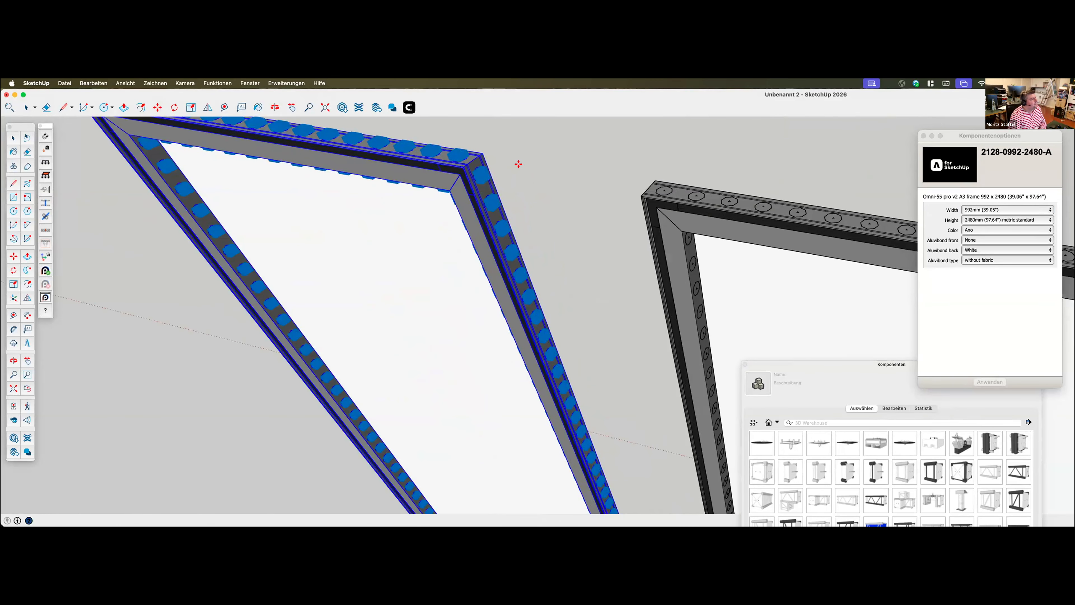
scroll(440, 266, "down", 1)
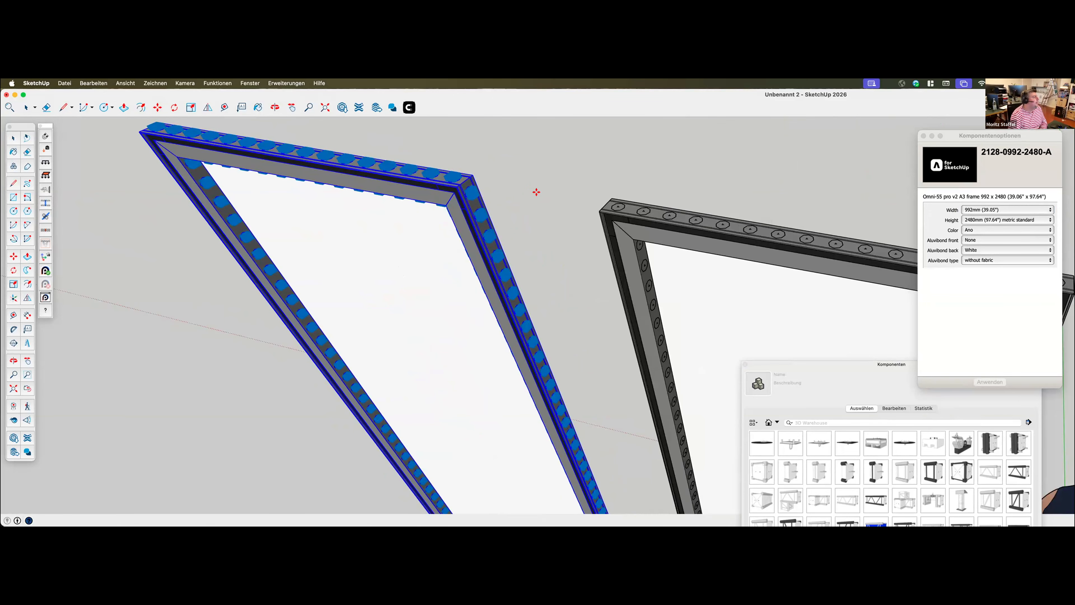
middle_click_drag(501, 198, 646, 322)
key("super+a")
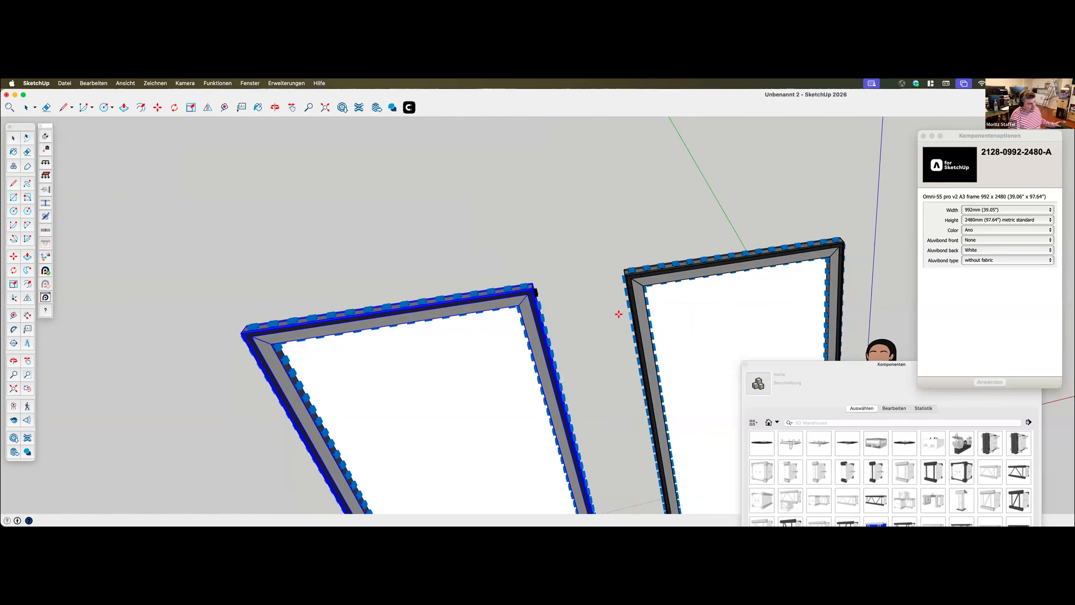
scroll(605, 317, "up", 6)
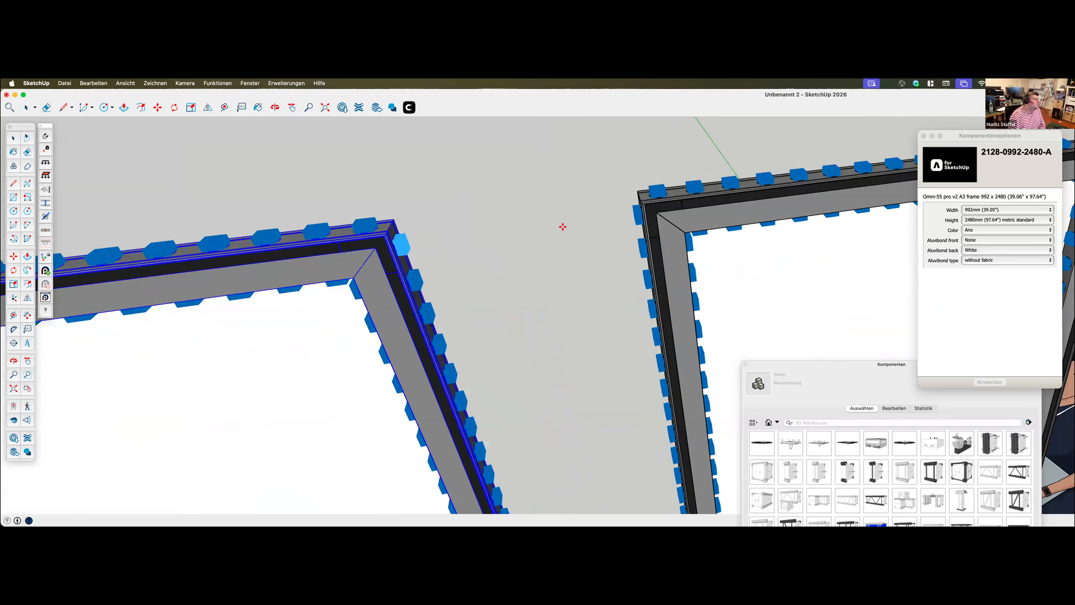
left_click(633, 210)
scroll(503, 250, "up", 3)
scroll(517, 257, "down", 5)
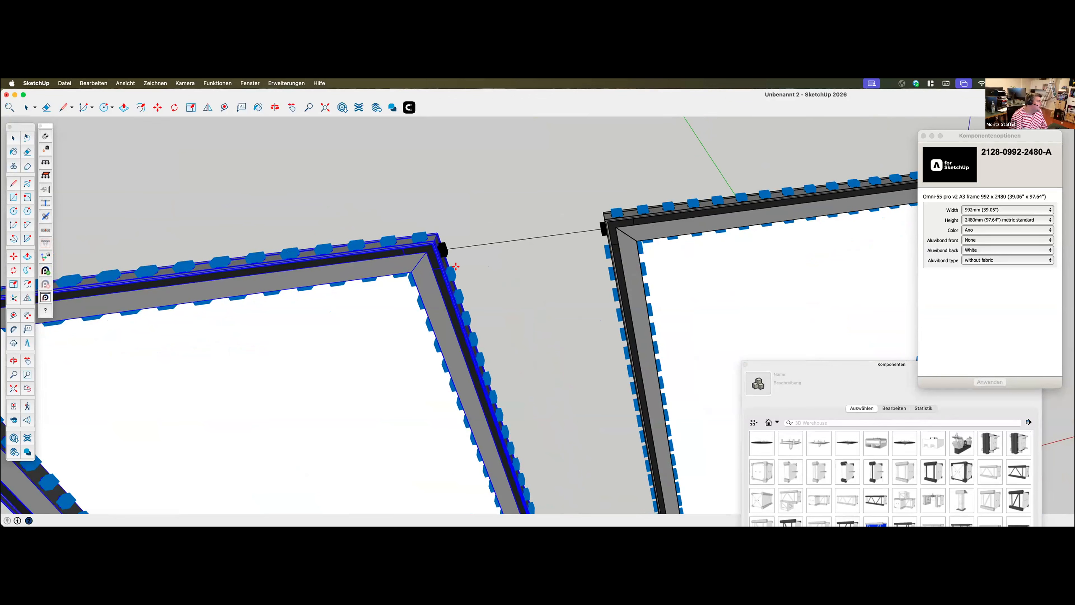
Pair the second connection points just below the first ones and connect the copied frame flush against the original frame
left_click(451, 275)
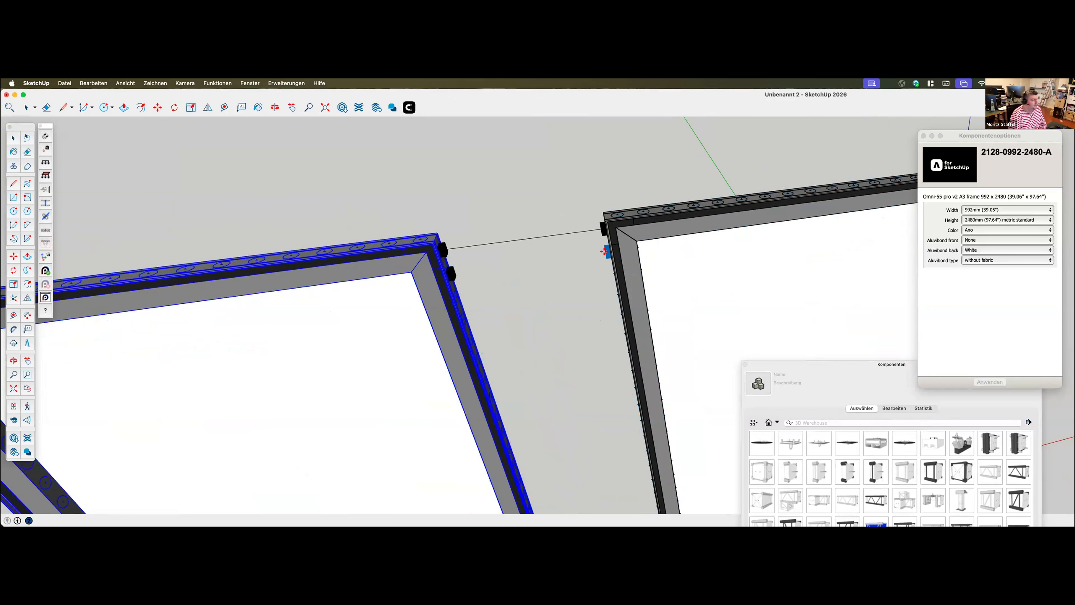
middle_click_drag(611, 277, 645, 260)
left_click(645, 261)
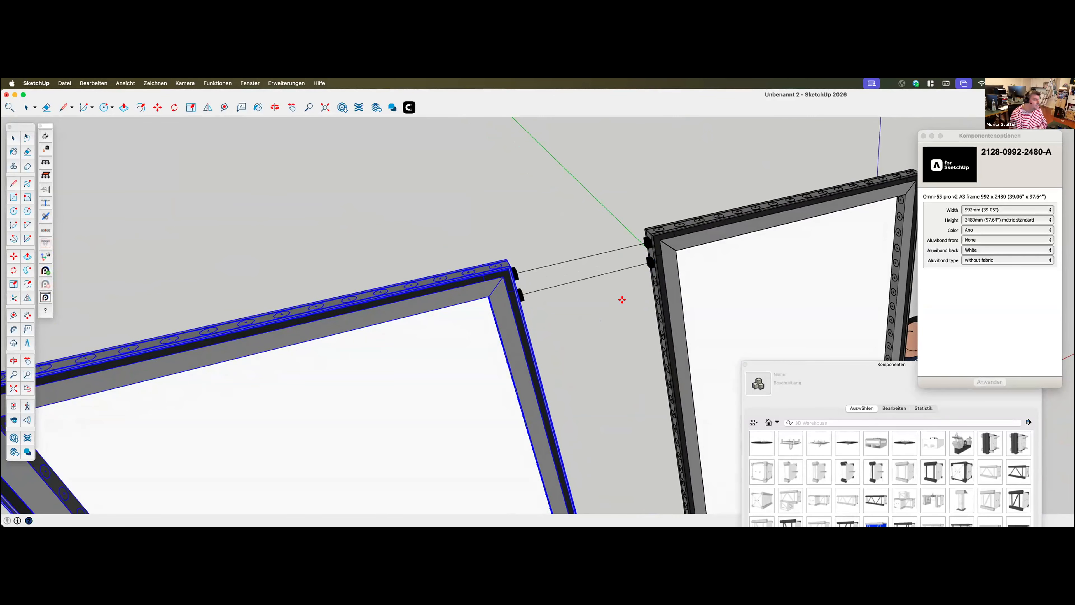
key("Return")
Place another copy of the joined outer frame clear of the connected pair, away from the scale figure
scroll(558, 236, "up", 2)
middle_click_drag(557, 237, 658, 368)
scroll(511, 244, "down", 3)
scroll(581, 299, "up", 3)
scroll(581, 299, "down", 4)
scroll(609, 367, "up", 2)
scroll(610, 367, "down", 2)
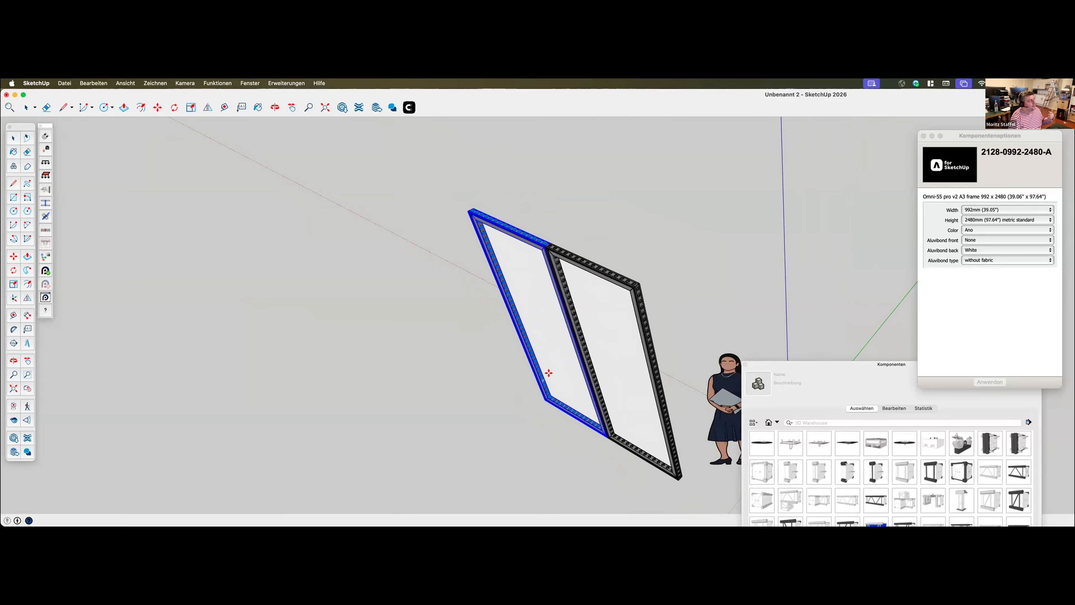
left_click(542, 365)
key("space")
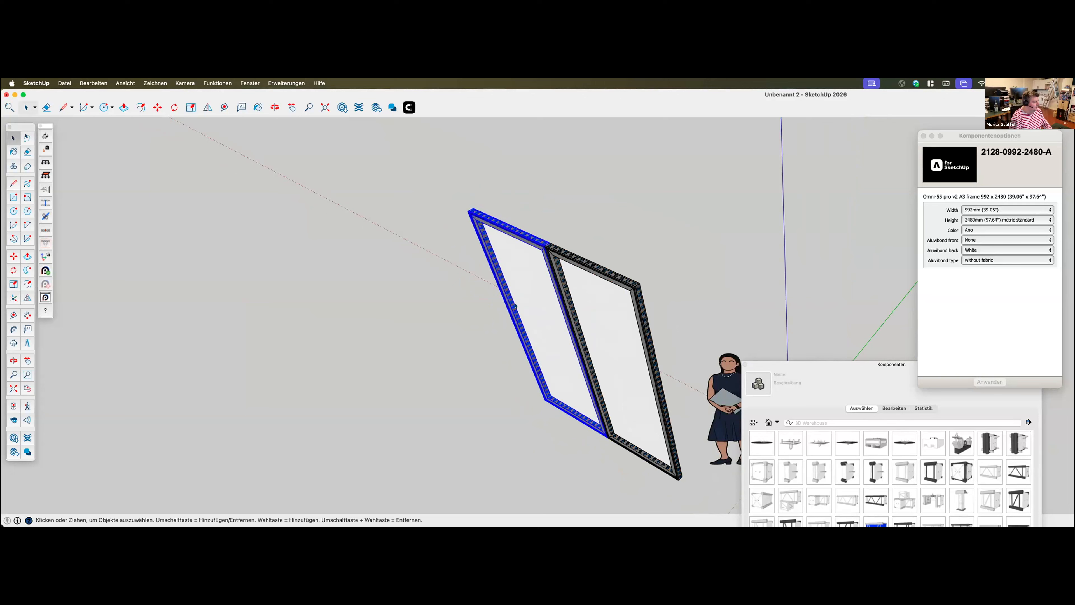
key("m")
left_click(540, 313)
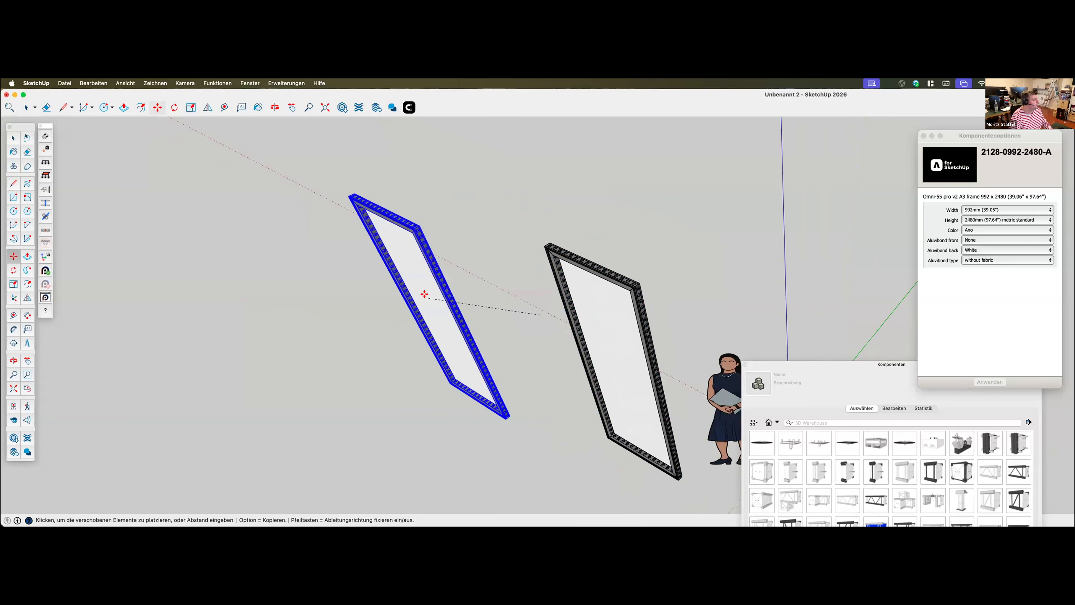
key("alt")
left_click(428, 287)
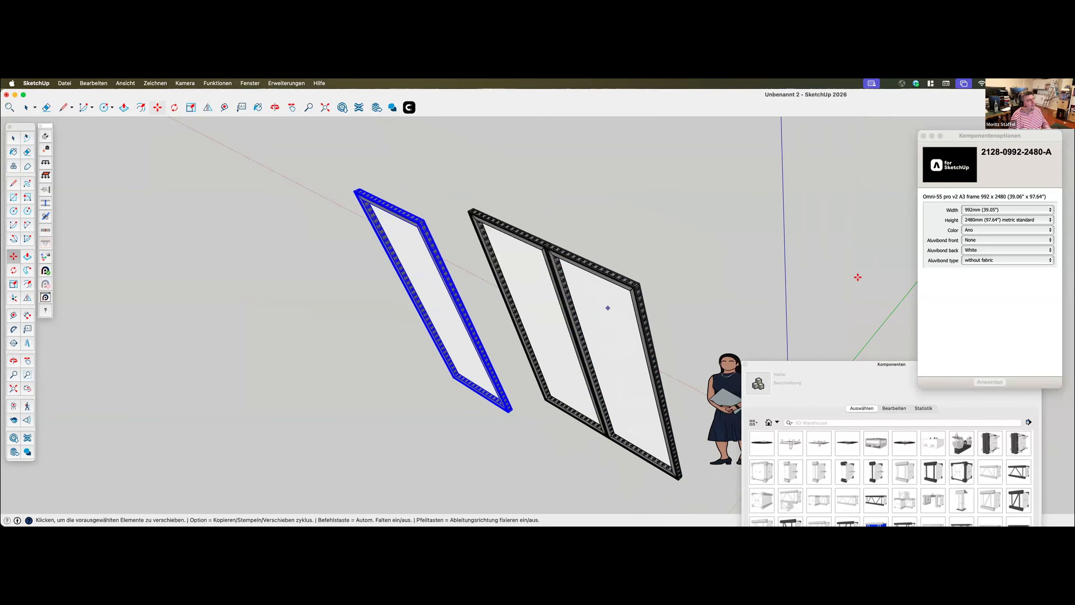
Set the new frame copy's height to 1488mm (58.58") and apply the component options
left_click(976, 219)
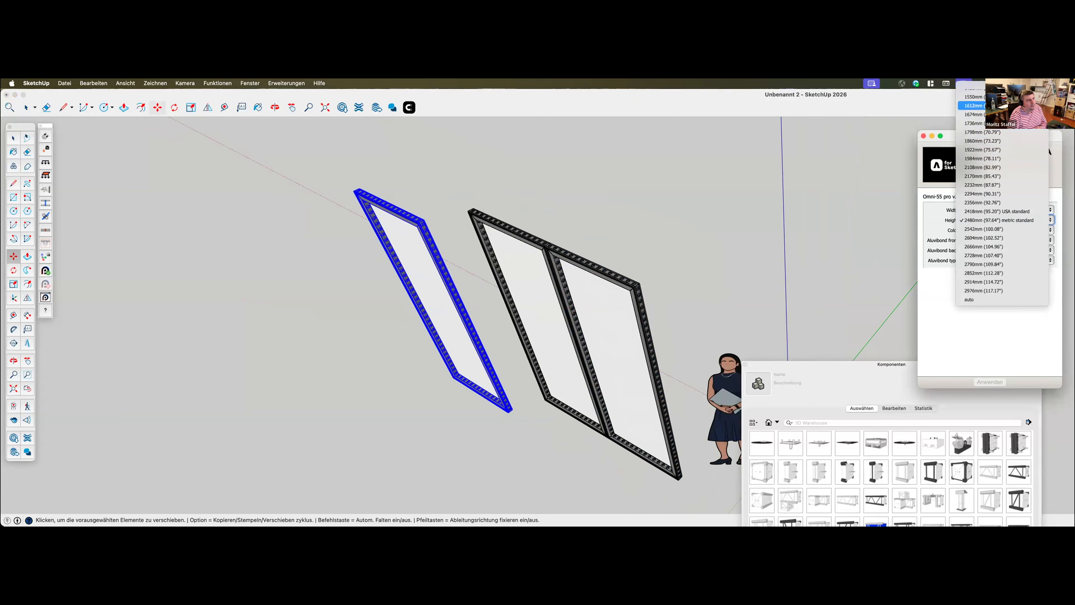
scroll(1000, 153, "up", 3)
scroll(1000, 151, "up", 3)
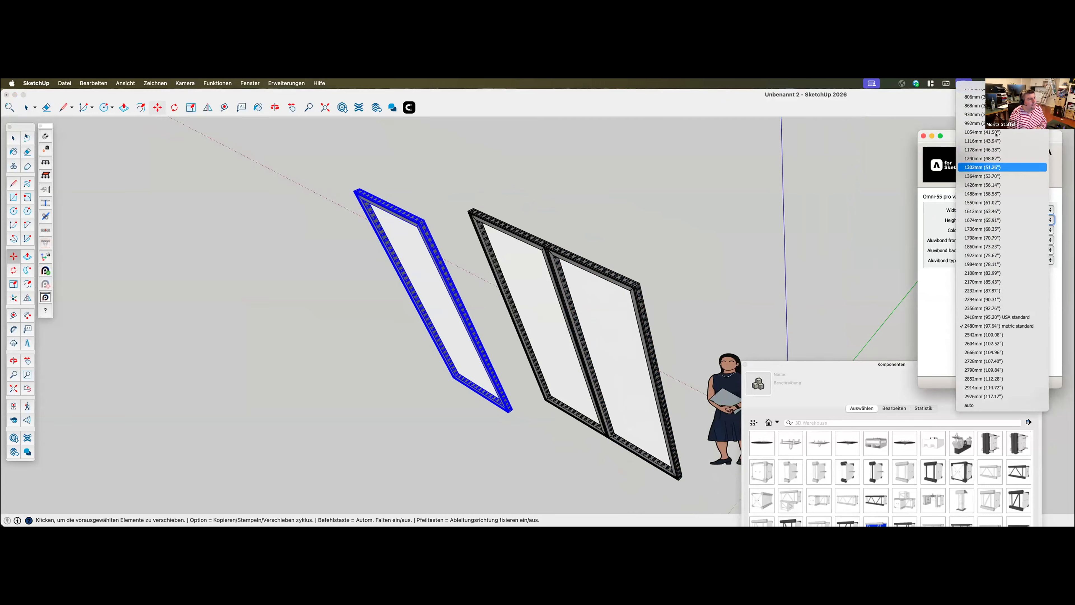
left_click(964, 194)
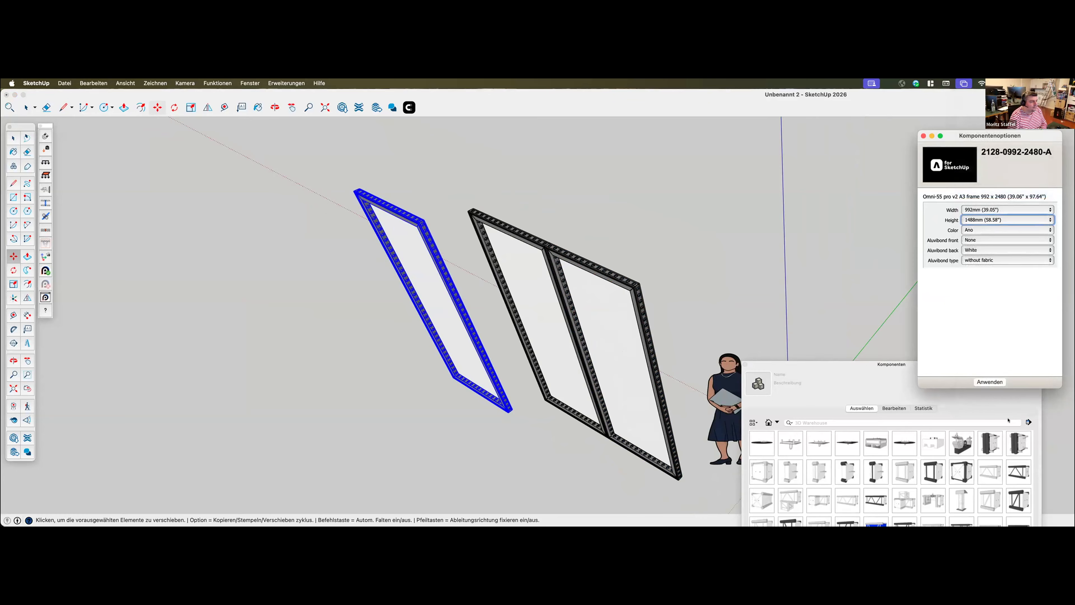
left_click(997, 383)
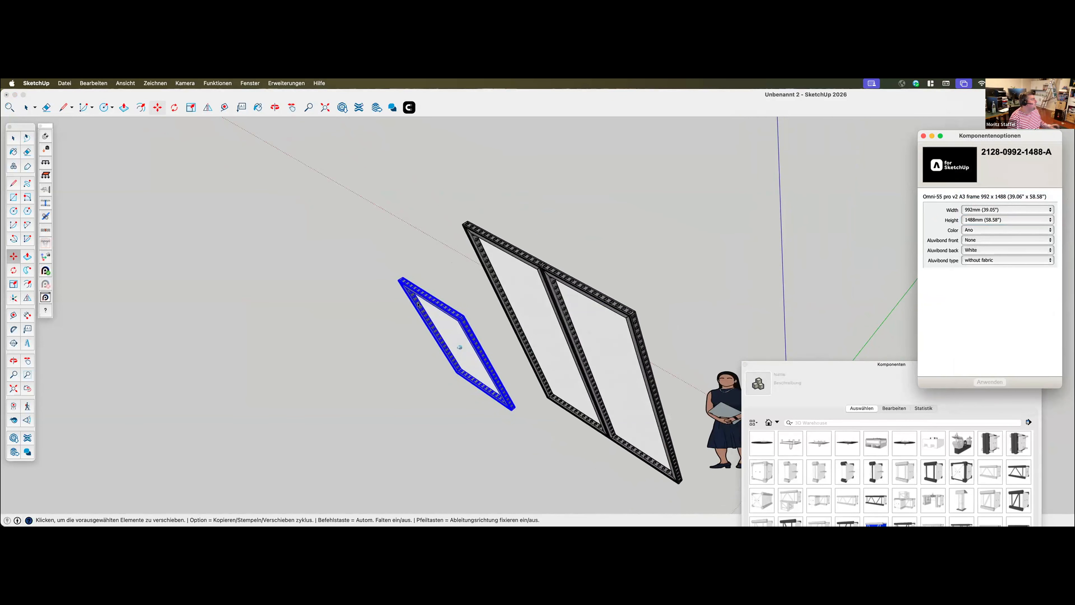
Connect the 1488 mm frame's top edge to the top edge of the outer tall frame with Click and connect
left_click(377, 286)
scroll(381, 299, "up", 5)
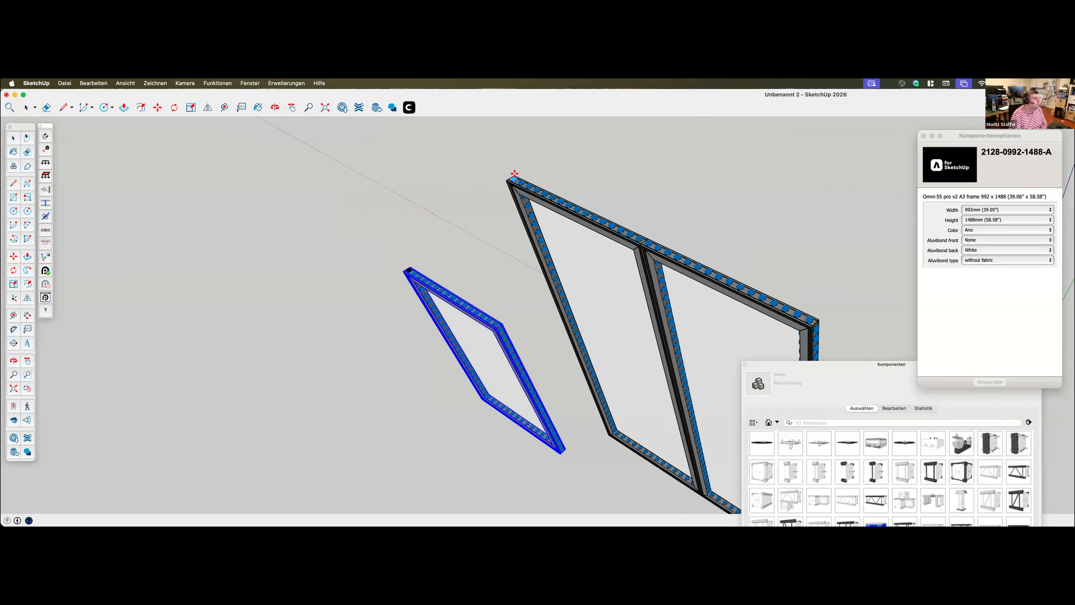
left_click(511, 174)
left_click(413, 272)
left_click(516, 178)
key("Return")
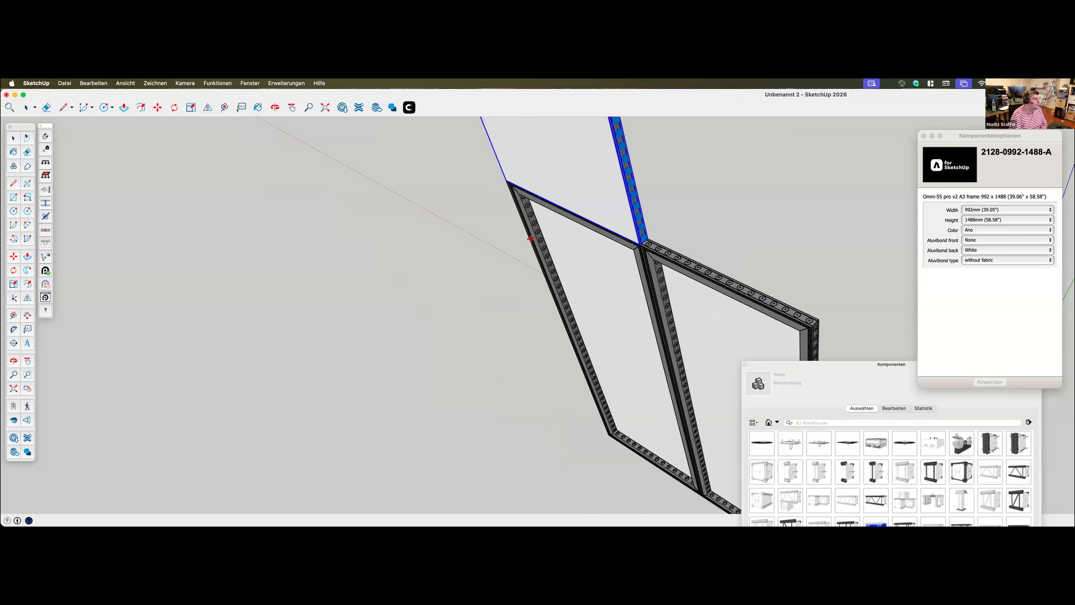
Copy the raised 1488 mm frame sideways to above the tall frame nearest the scale figure
scroll(585, 305, "down", 4)
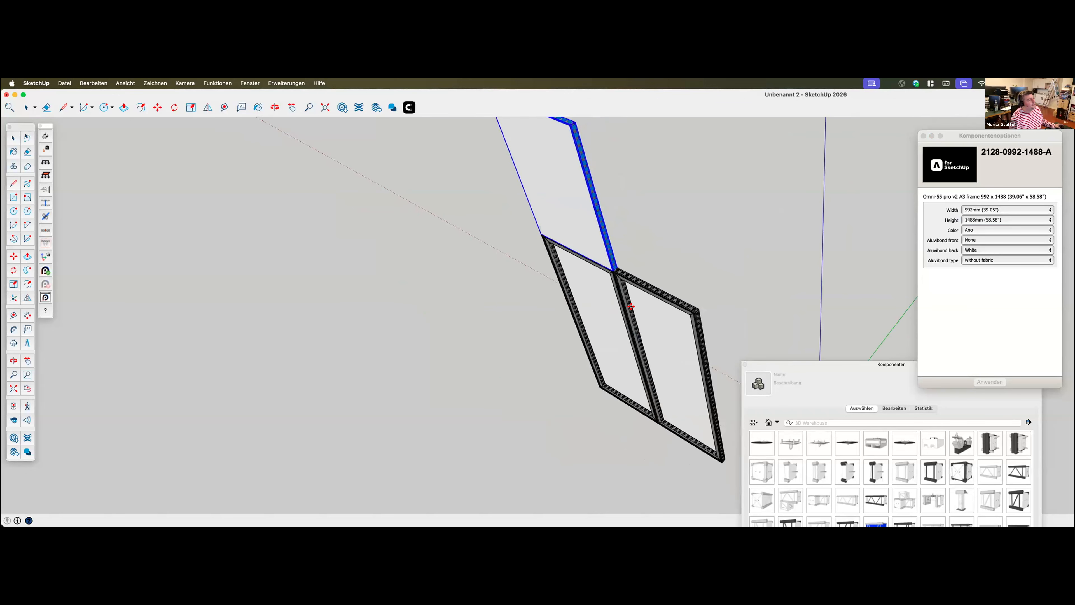
scroll(631, 306, "up", 3)
scroll(611, 303, "down", 4)
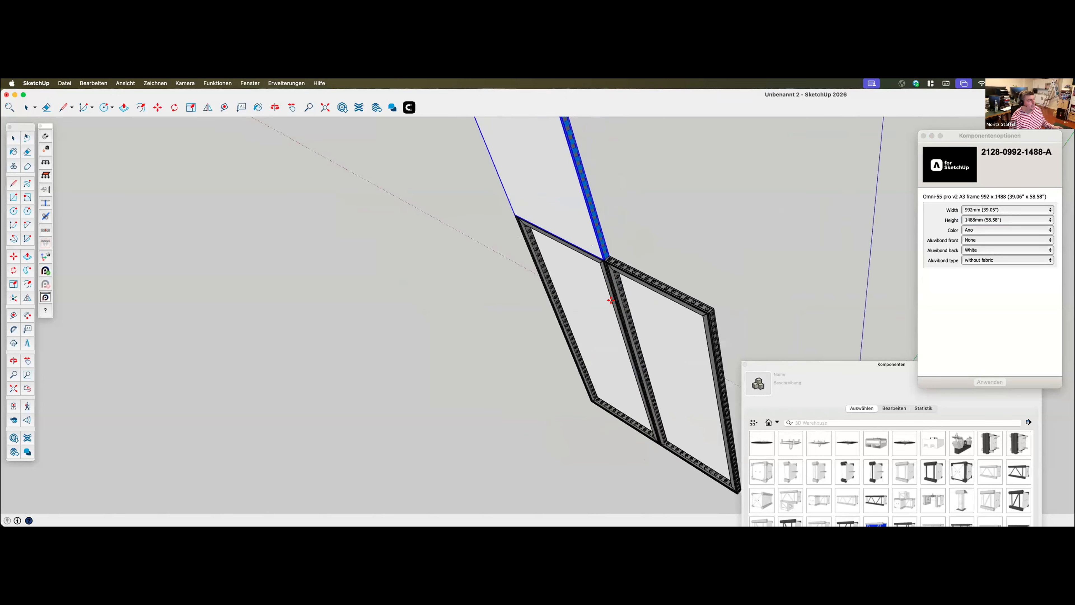
left_click(575, 225)
key("alt")
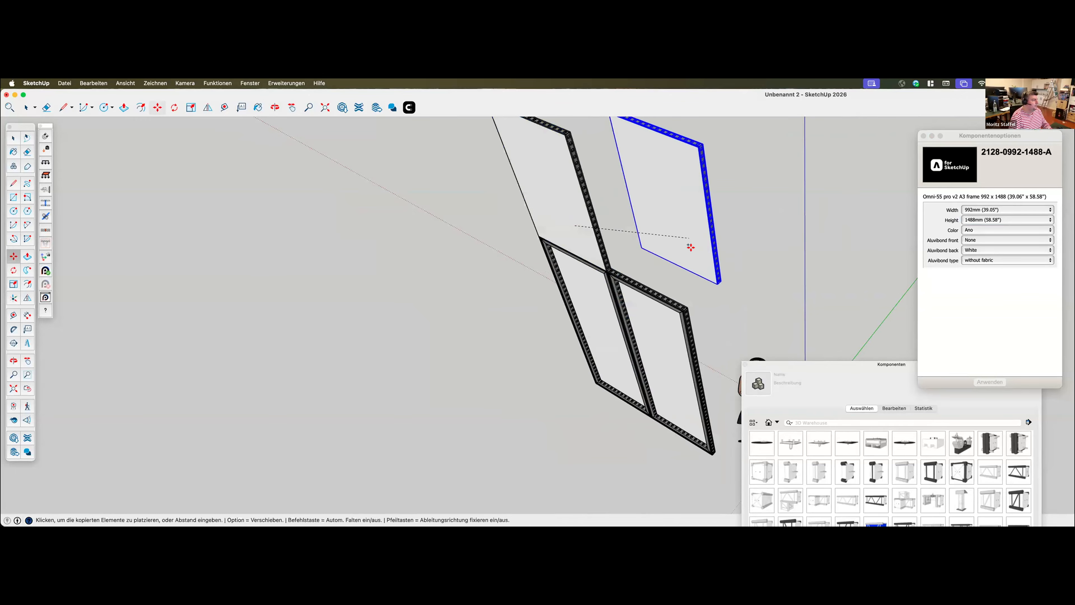
Connect the copied 1488 mm frame's lower edge to the top edge of the tall frame nearest the scale figure
left_click(407, 107)
middle_click_drag(752, 313, 729, 259)
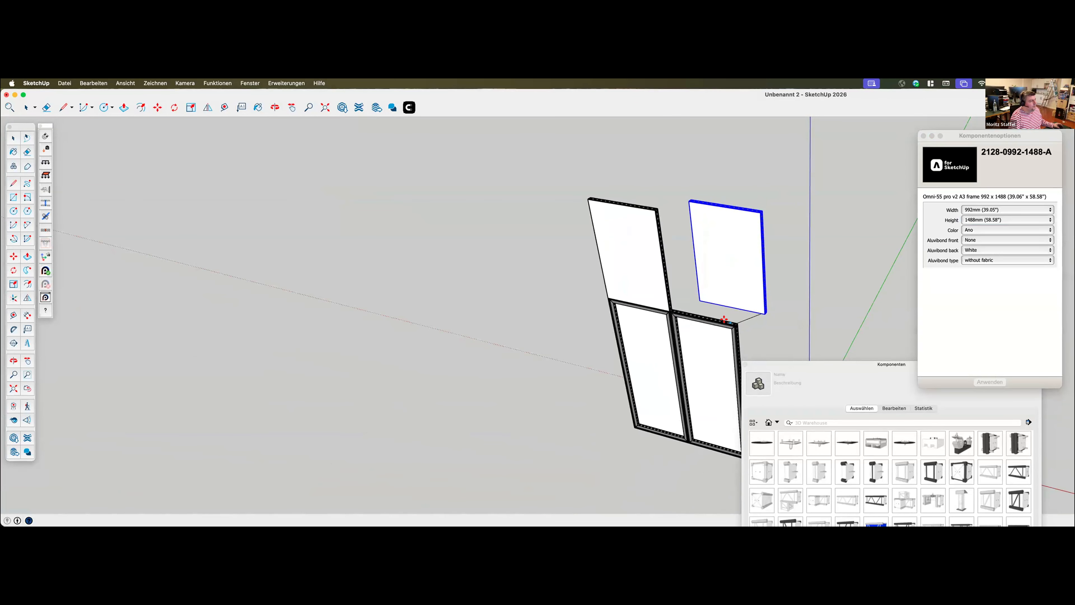
scroll(725, 325, "up", 6)
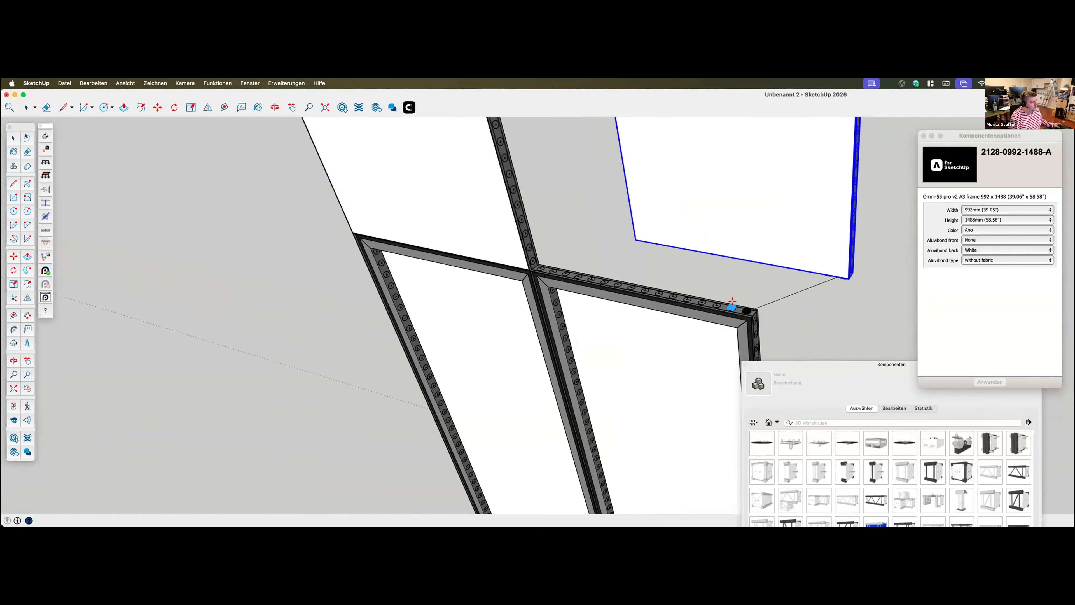
scroll(773, 278, "down", 10)
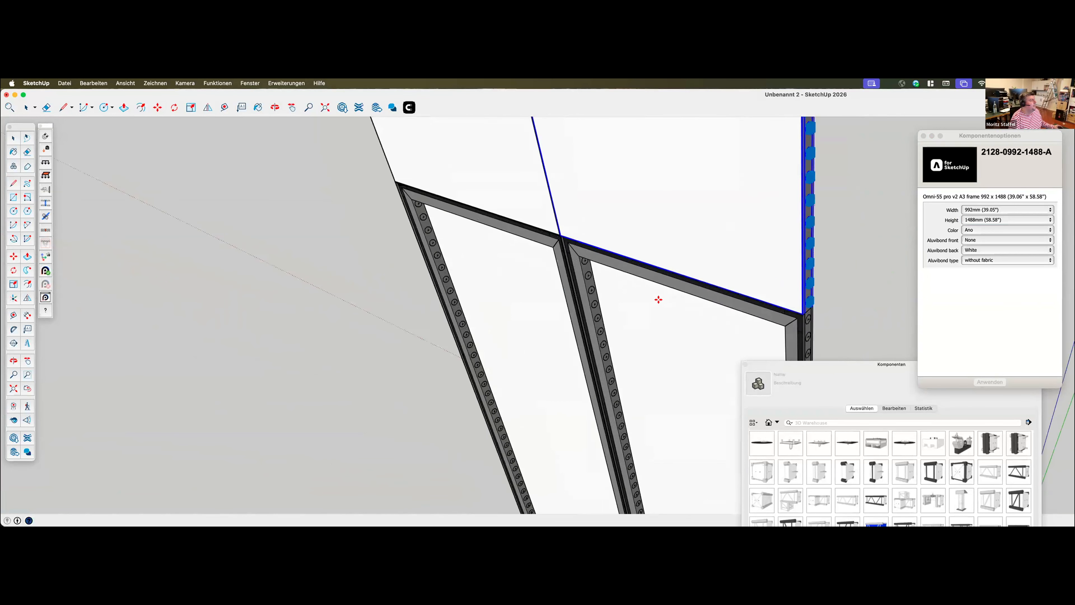
scroll(670, 338, "up", 3)
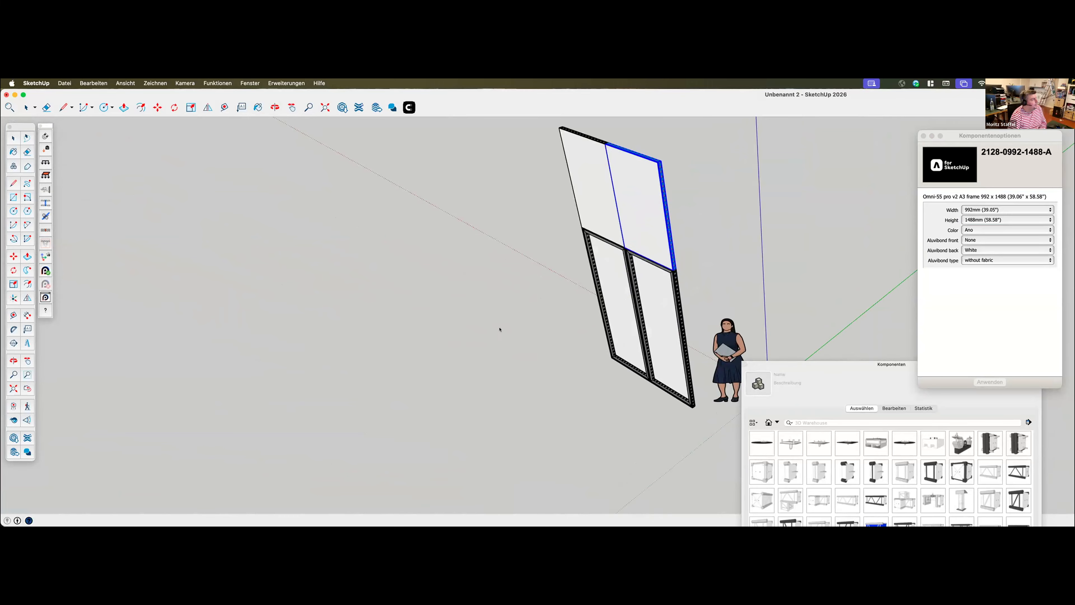
Open the Aluvision Exhibits parts library and browse the Corners collection to the Fab-55 corner A1
left_click(281, 83)
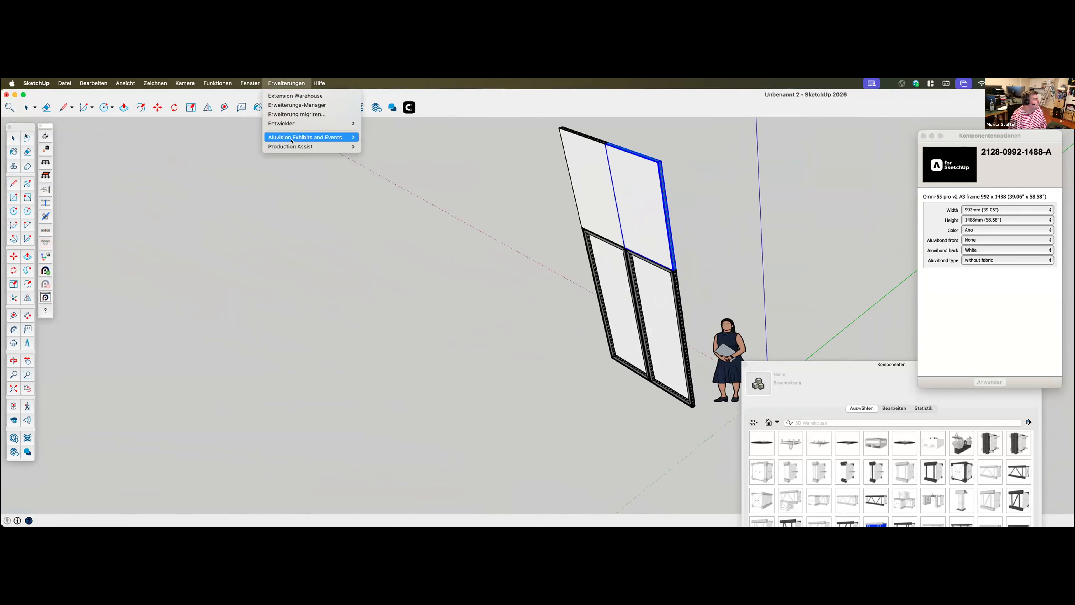
mouse_move(284, 137)
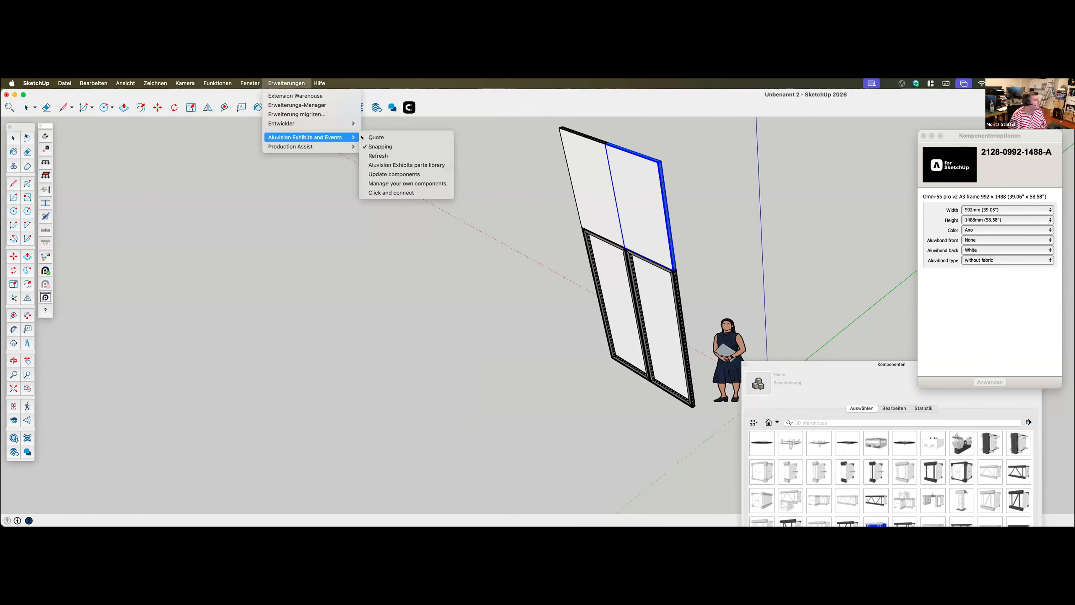
left_click(400, 165)
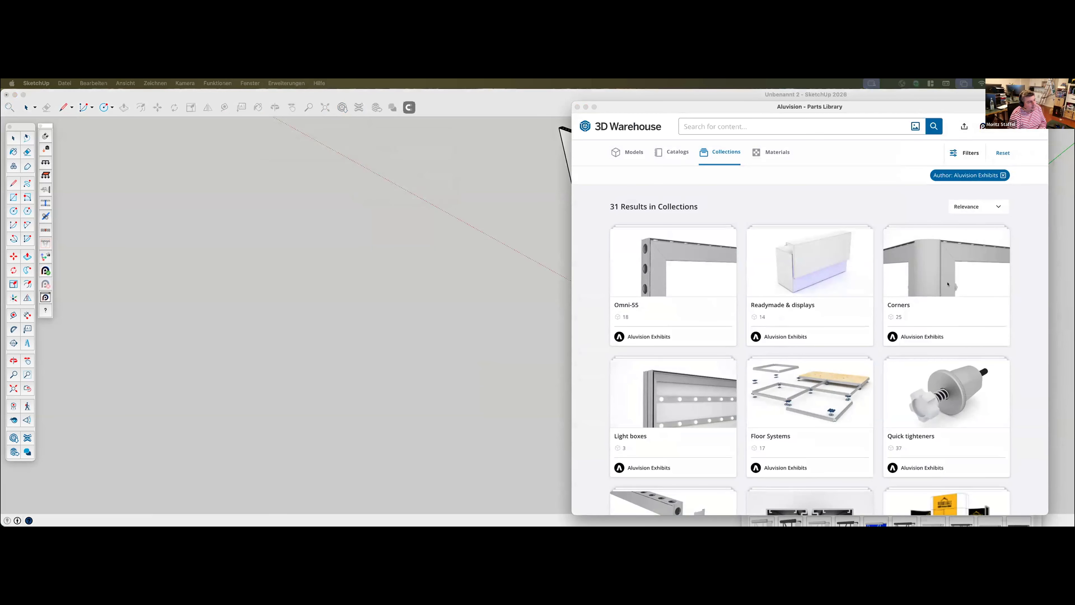
left_click(934, 260)
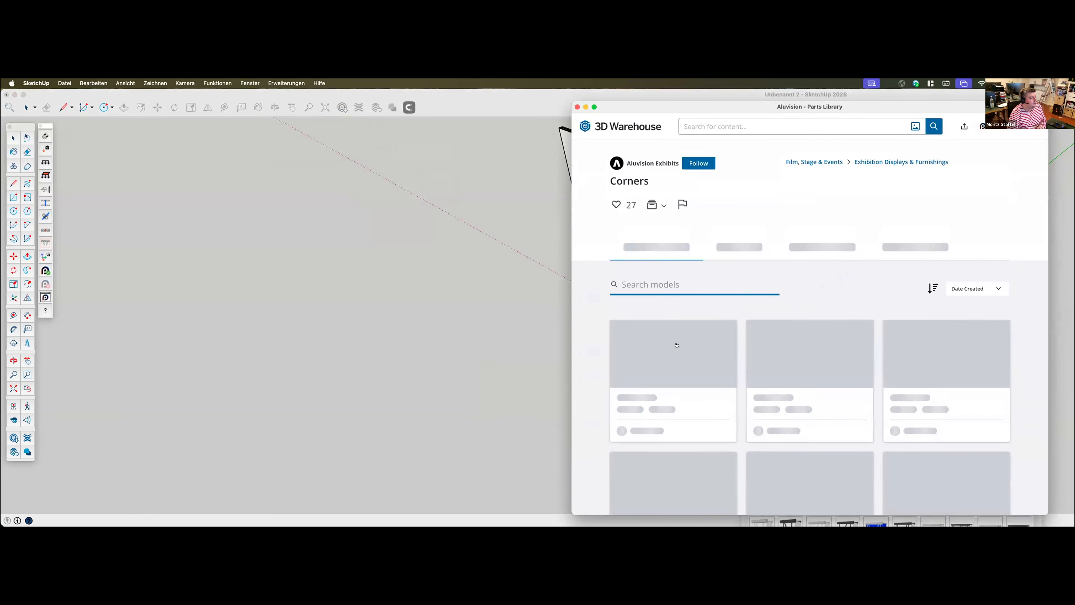
scroll(677, 345, "down", 5)
scroll(852, 326, "up", 3)
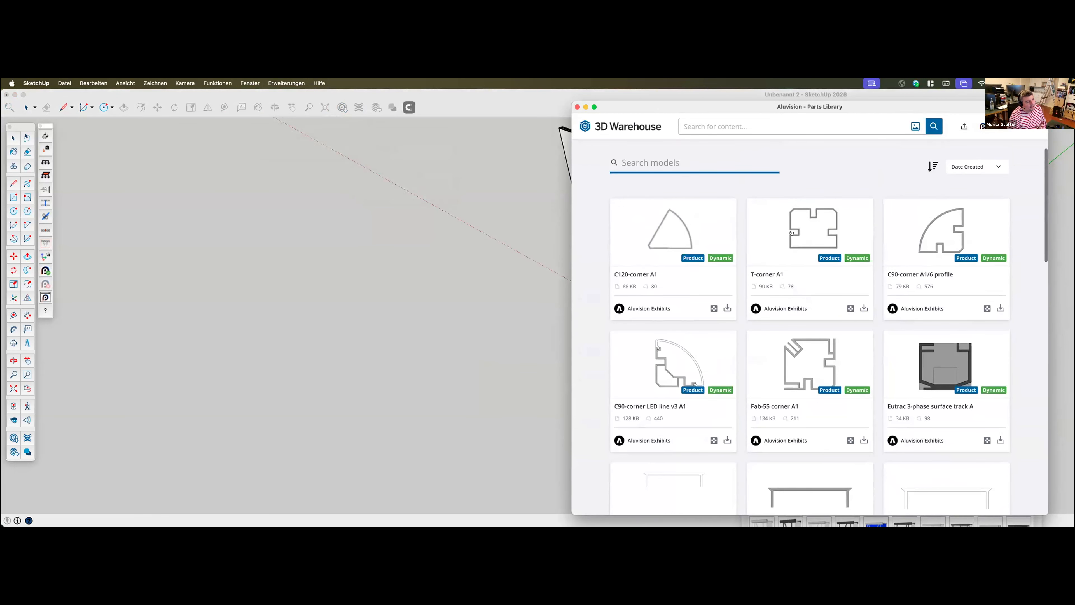
scroll(932, 237, "down", 1)
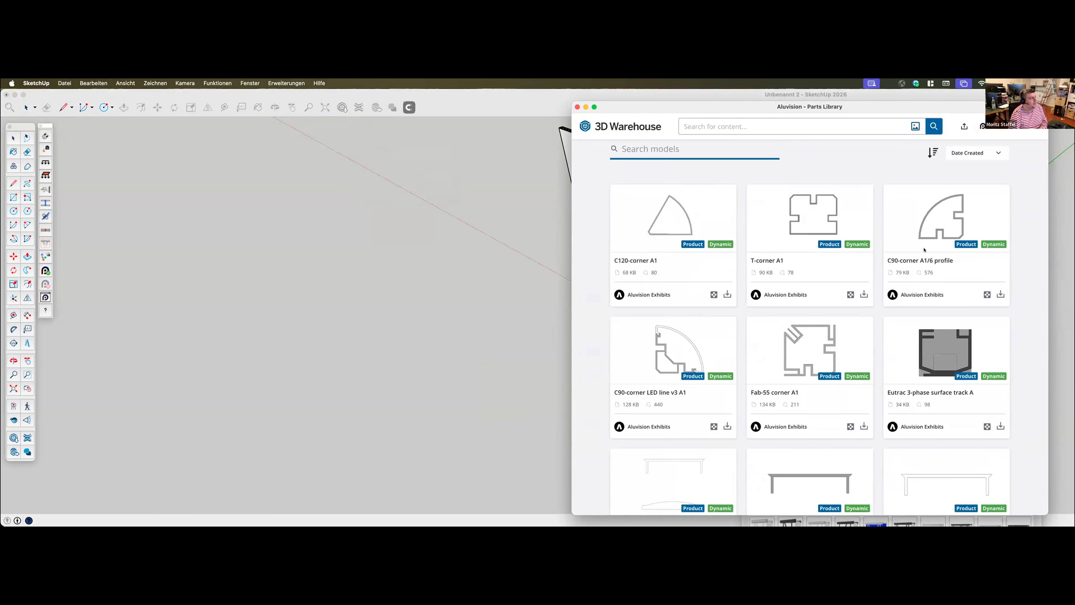
scroll(925, 249, "down", 4)
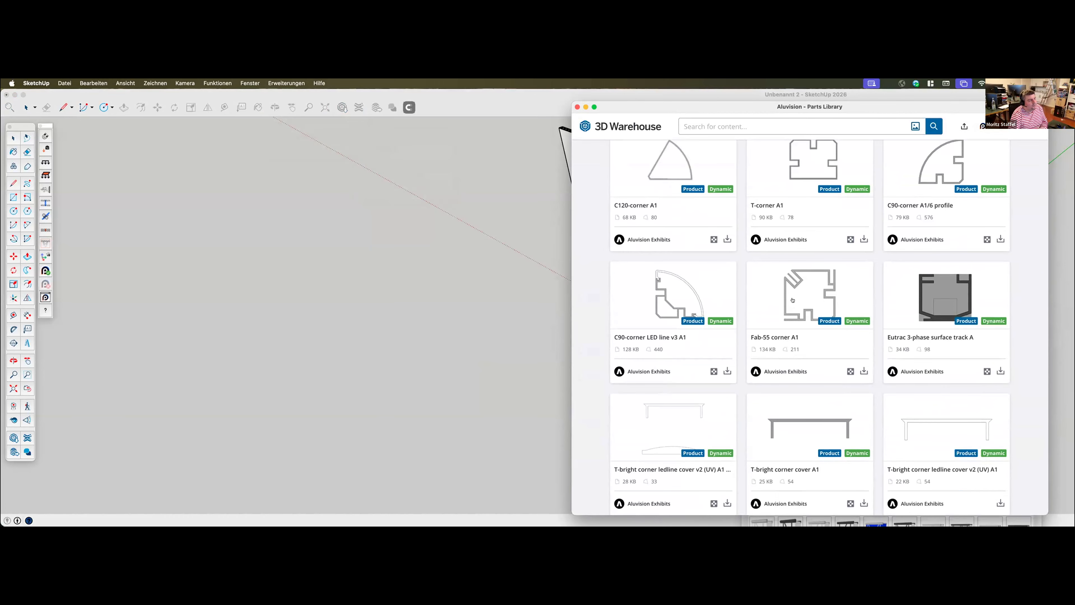
Load the Fab-55 corner A1 profile directly into the model and place it between the frame wall and the scale figure
left_click(864, 371)
left_click(553, 242)
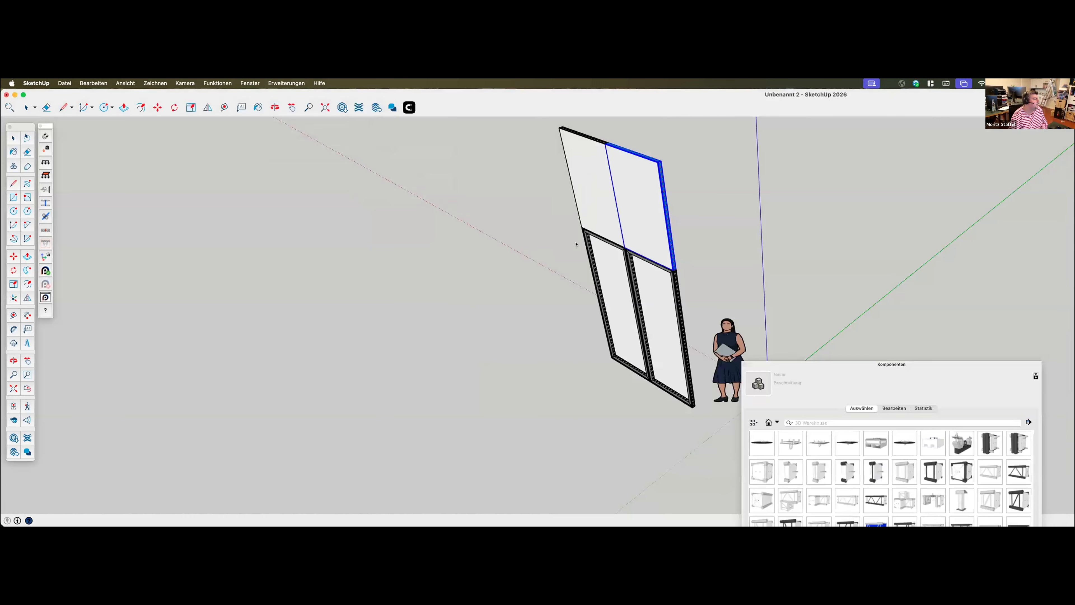
left_click(710, 419)
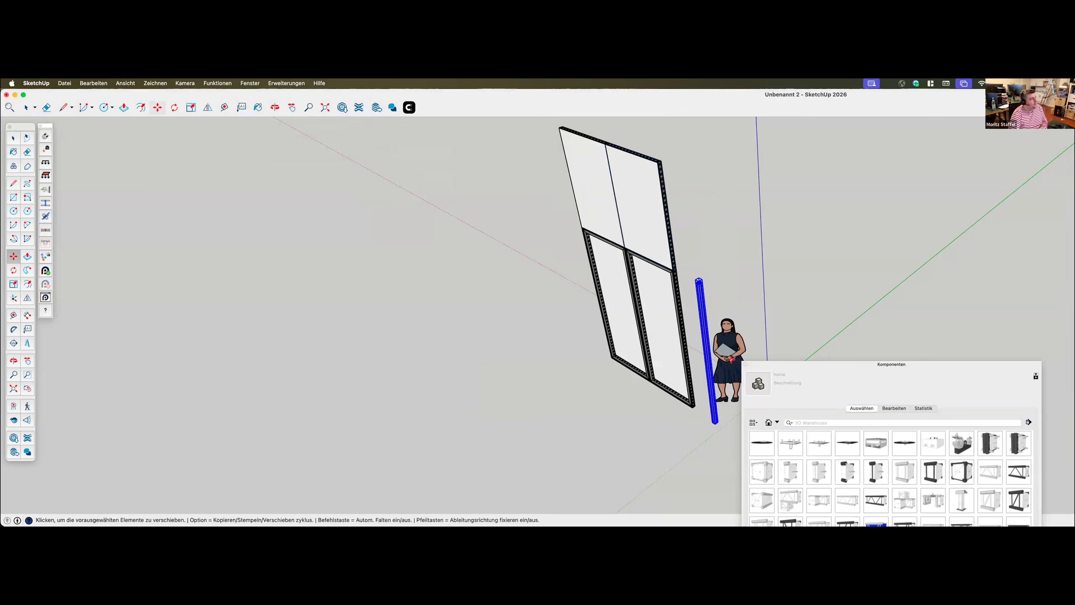
Look through the corner profile's available heights and check the height of the upper frame nearest the scale figure
scroll(707, 347, "up", 3)
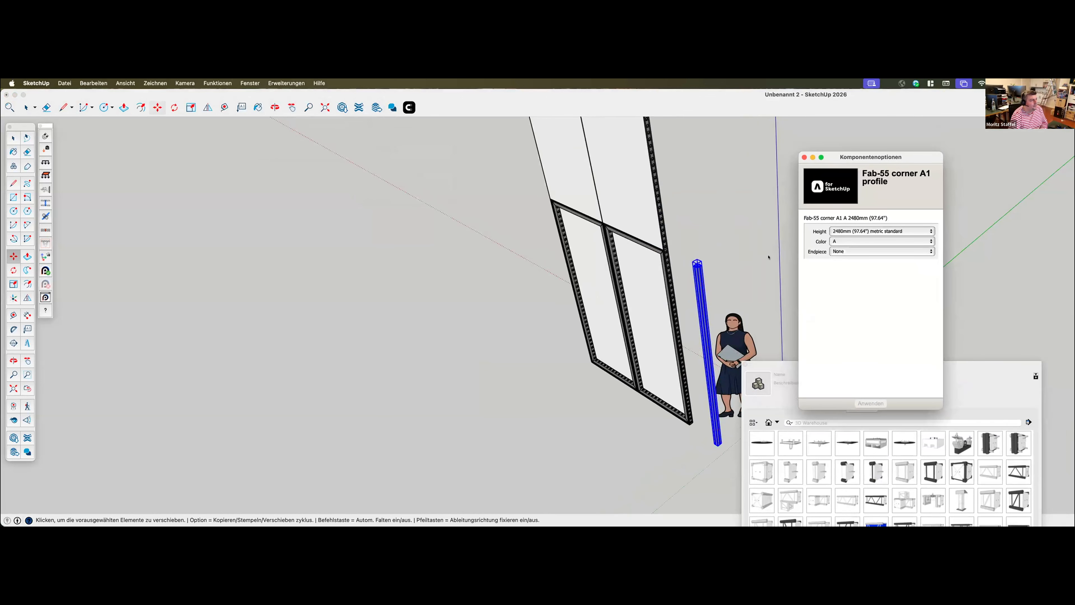
left_click(843, 230)
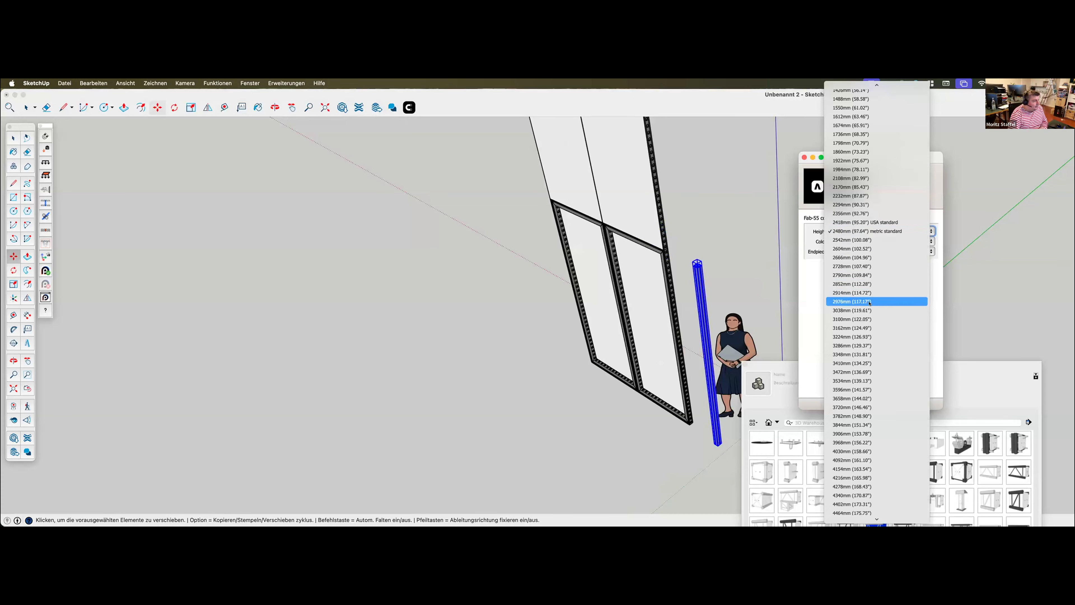
left_click(859, 231)
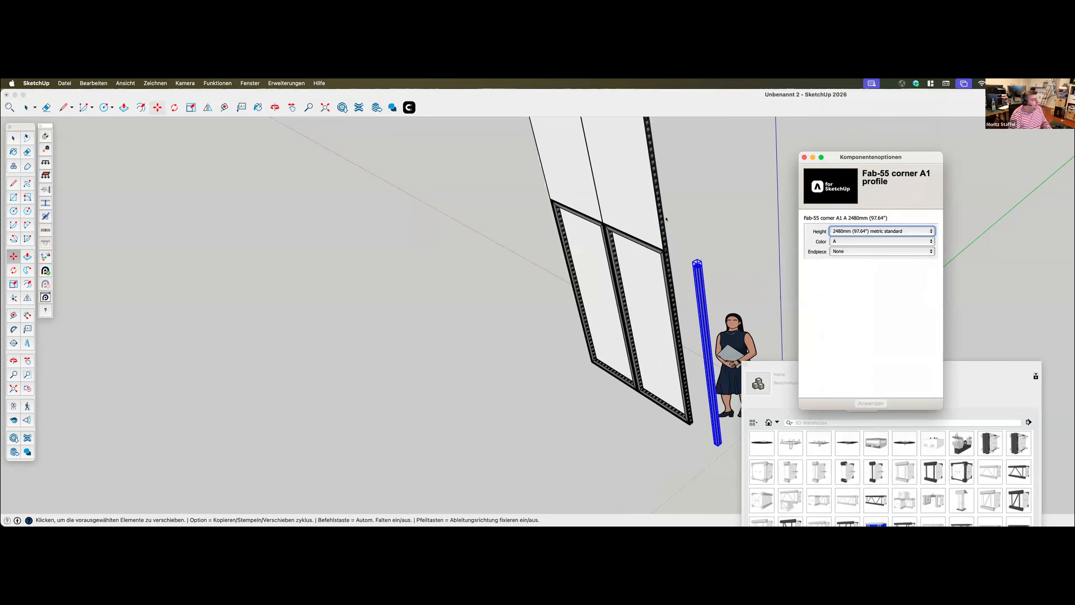
left_click(652, 216)
key("space")
left_click(650, 213)
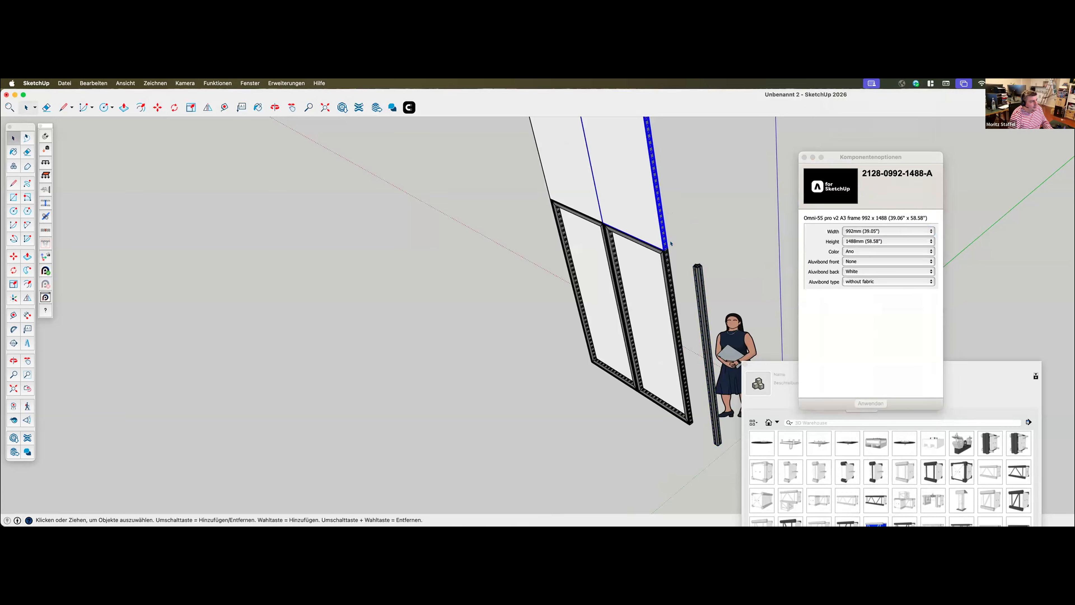
Calculate 2480+1440 for the total wall height and set the corner profile's height to 3906 mm
left_click(699, 298)
key("super+space")
type("248")
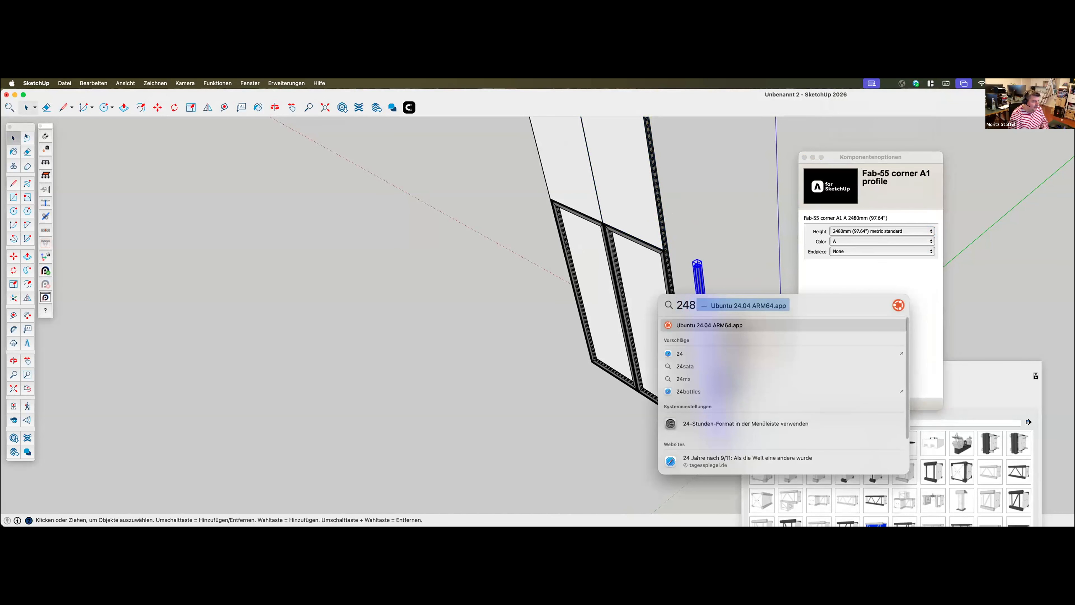
type("0+1440")
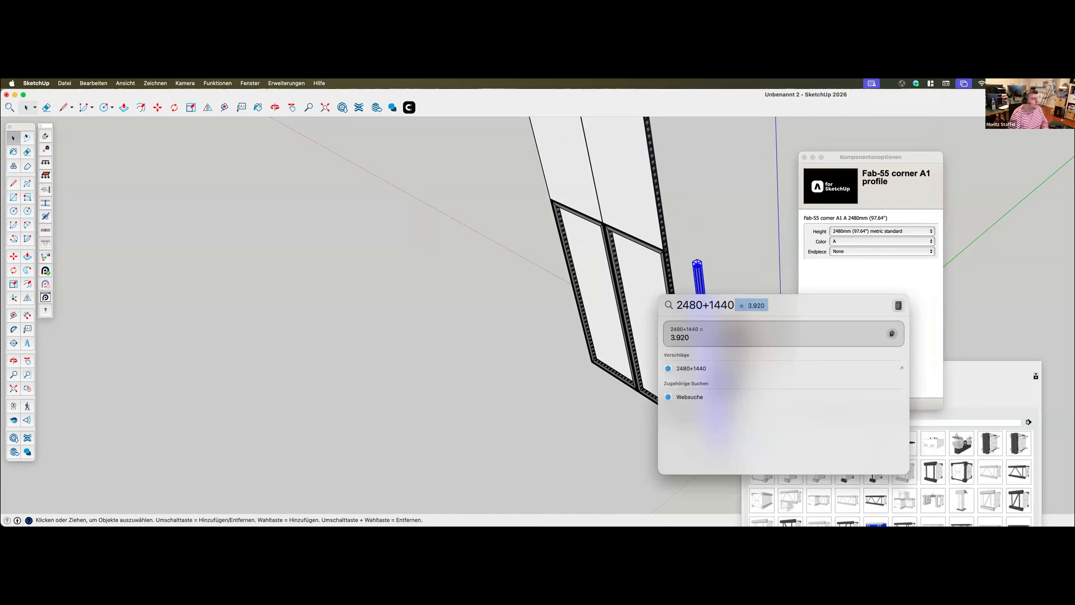
left_click(870, 233)
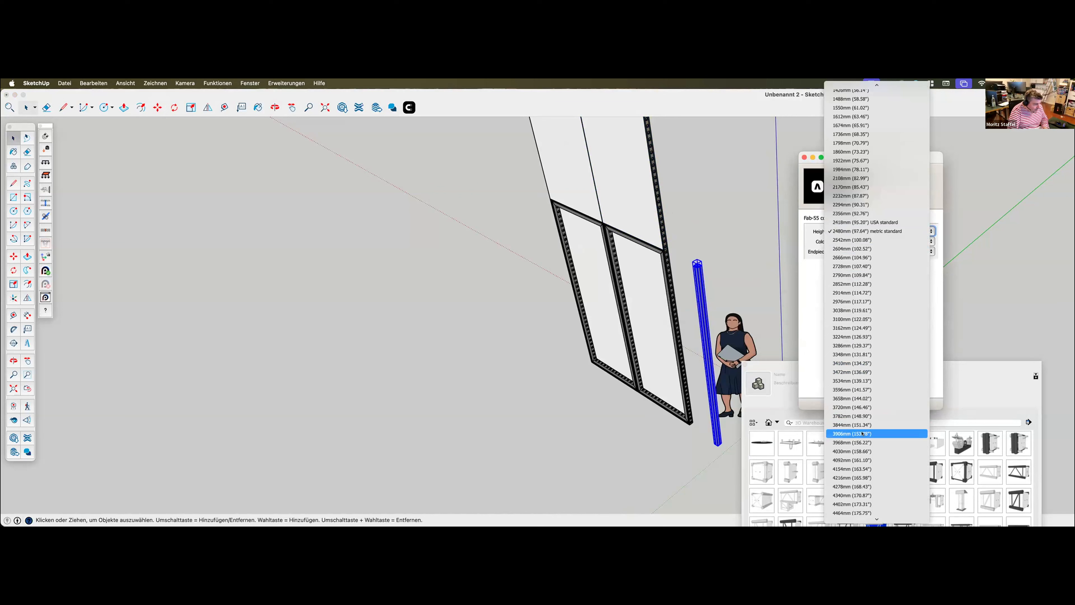
left_click(884, 434)
left_click(874, 403)
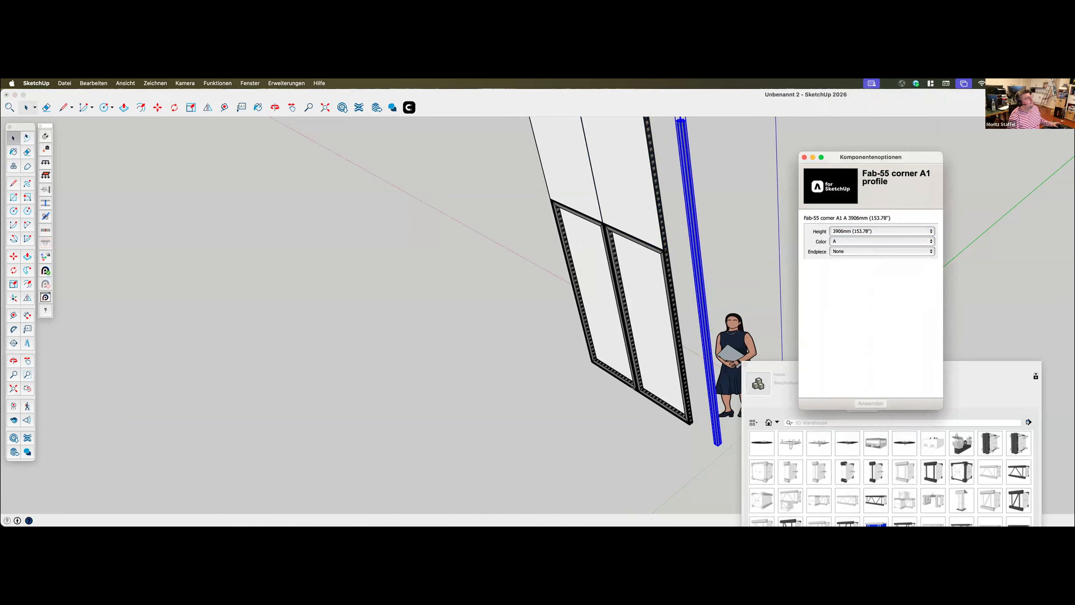
Connect the corner profile to the upper frame's outer side edge using the second and third connector points from the top
scroll(634, 385, "up", 1)
scroll(634, 386, "down", 4)
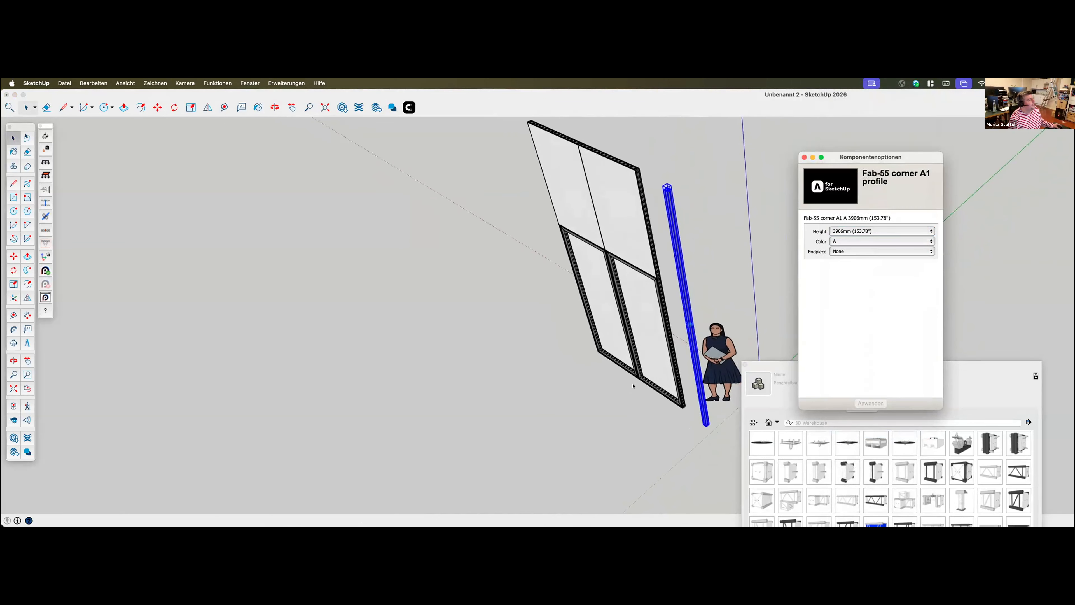
middle_click_drag(633, 386, 556, 218)
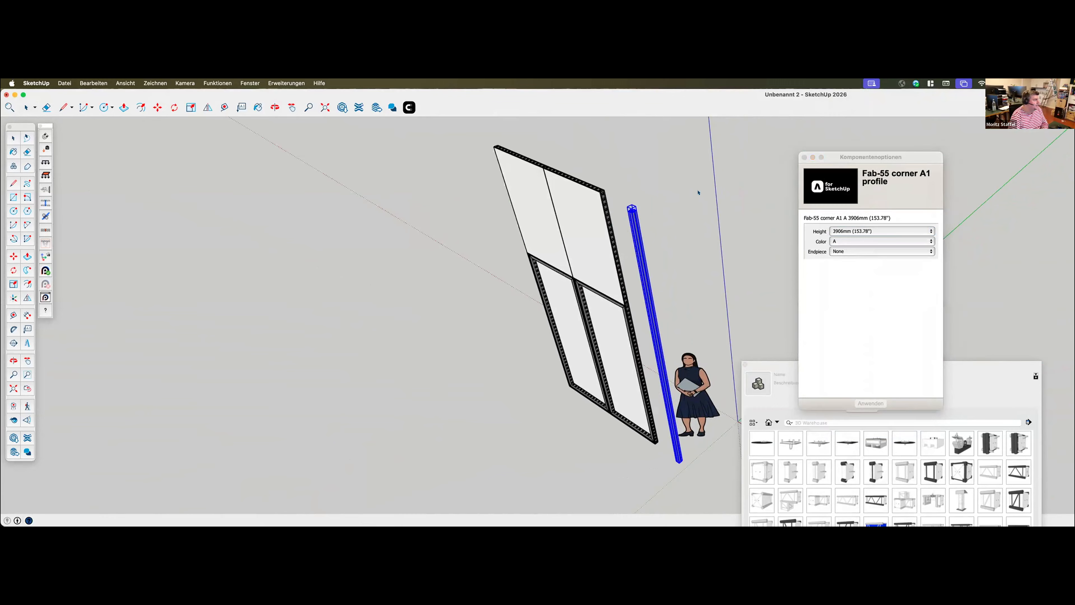
scroll(644, 246, "up", 10)
middle_click_drag(672, 248, 632, 272)
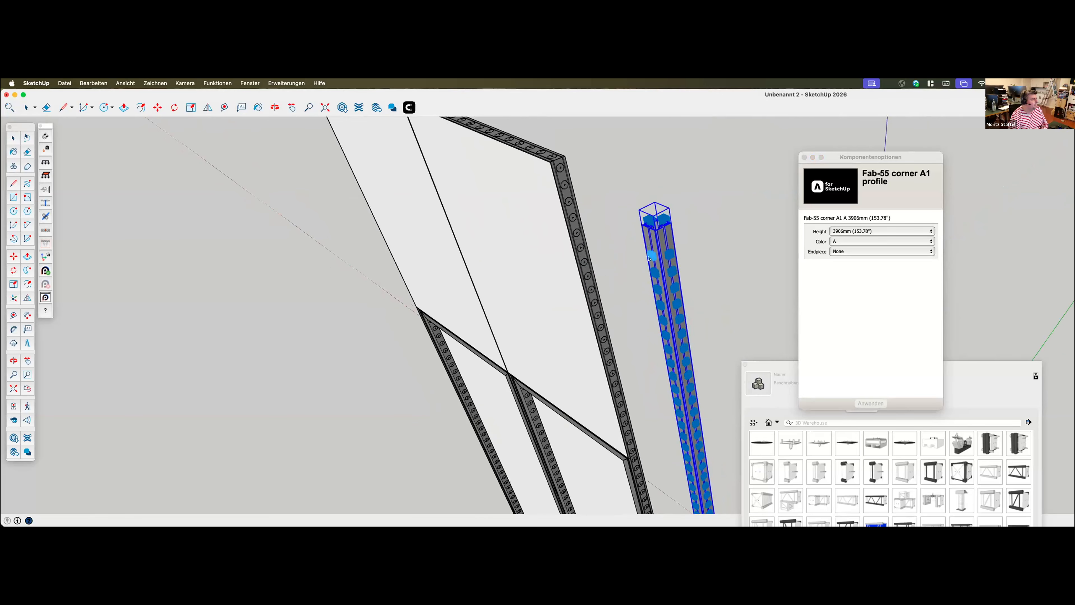
left_click(564, 185)
left_click(652, 272)
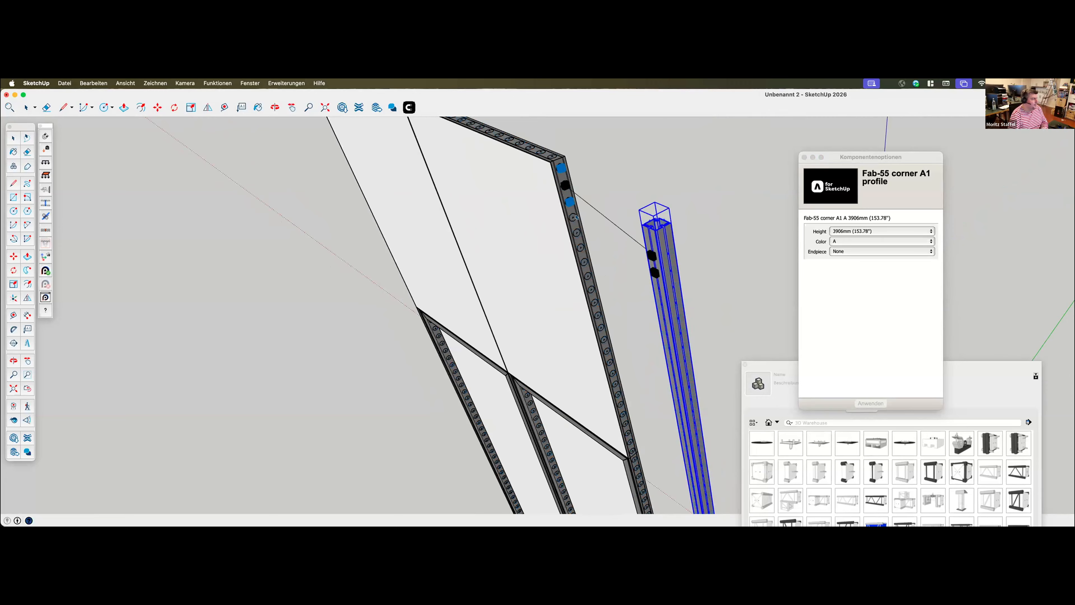
left_click(563, 200)
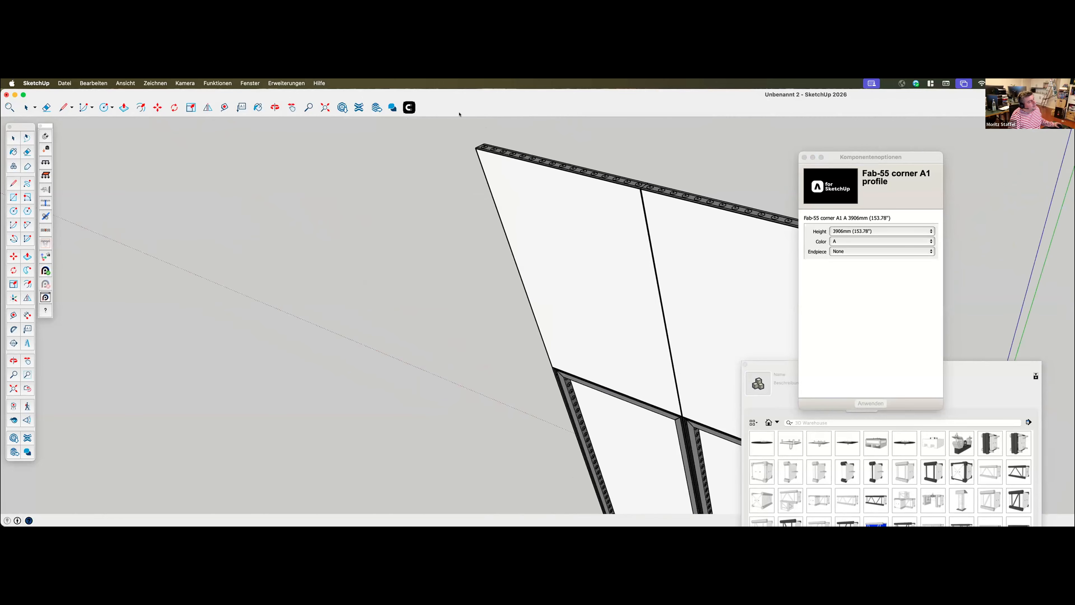
Check the connected corner profile's lower end against the frame's bottom corner and set the profile's height to 3968 mm
scroll(473, 170, "down", 5)
scroll(703, 488, "up", 10)
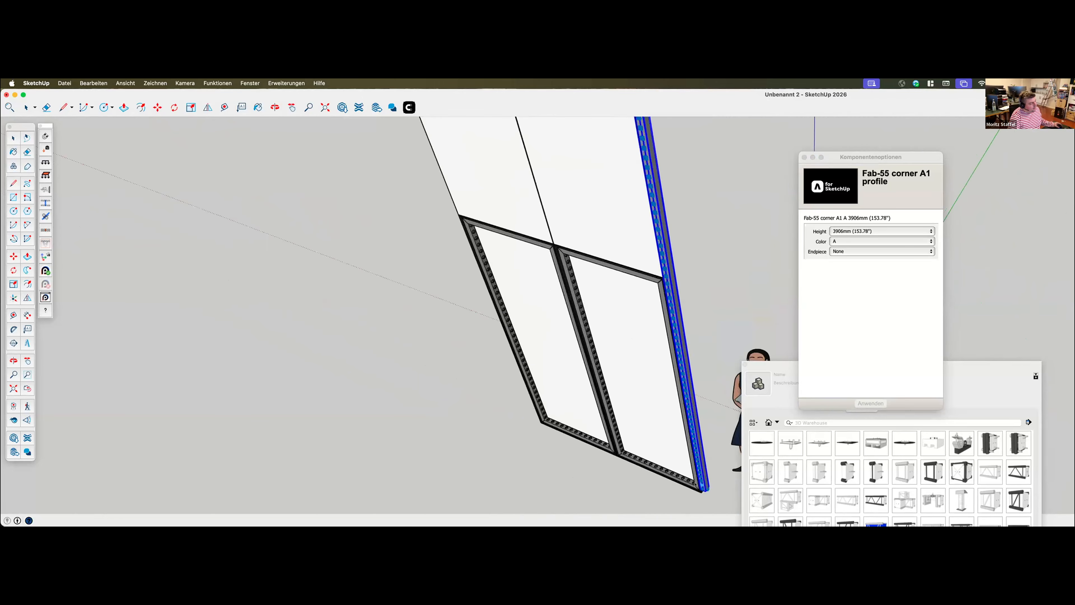
scroll(695, 481, "up", 8)
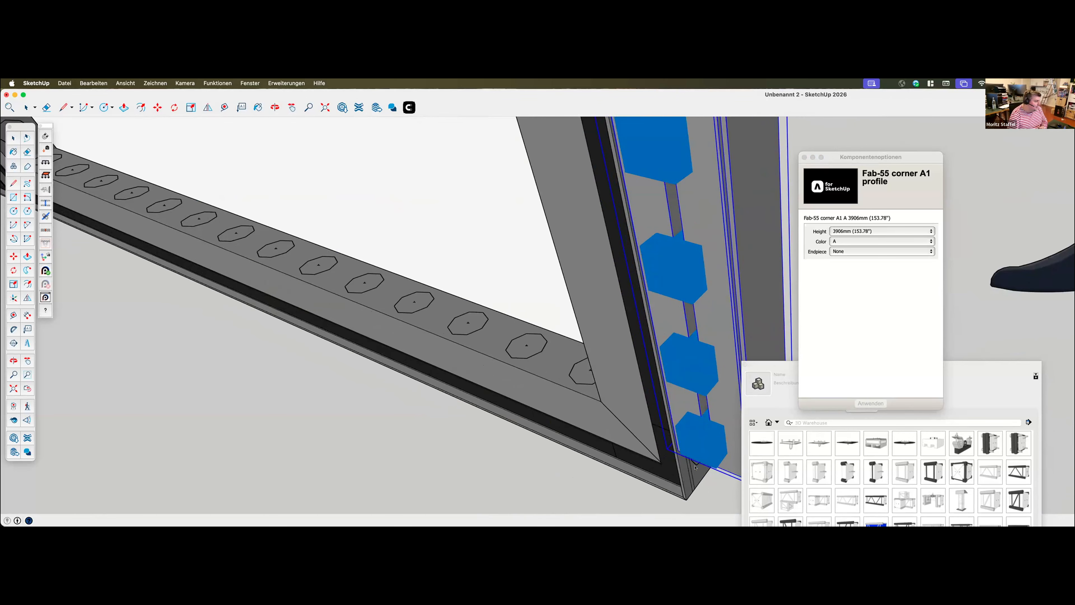
left_click(861, 230)
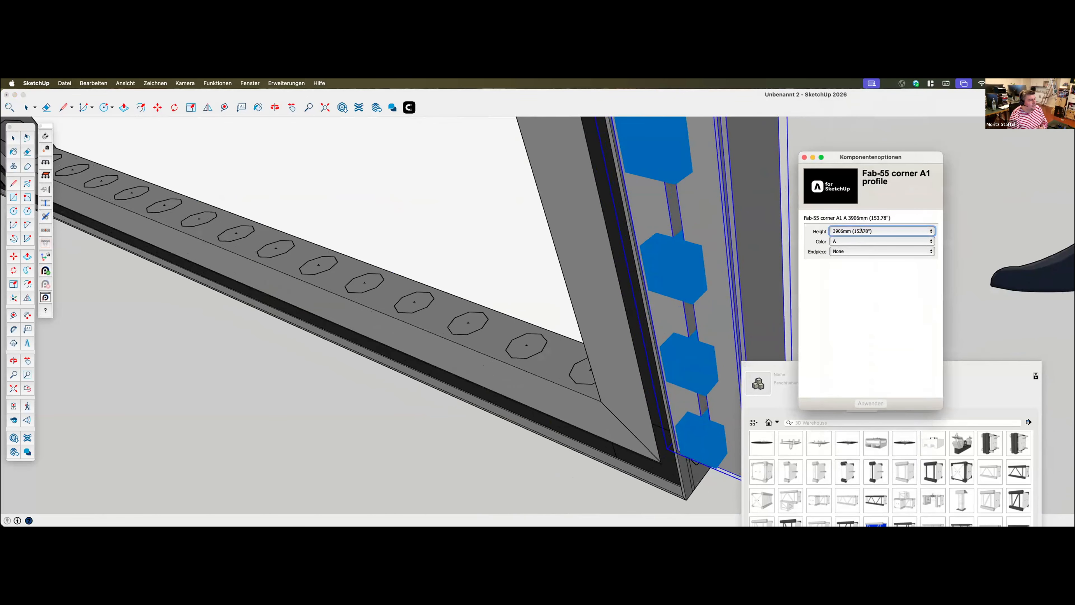
left_click(861, 229)
key("Return")
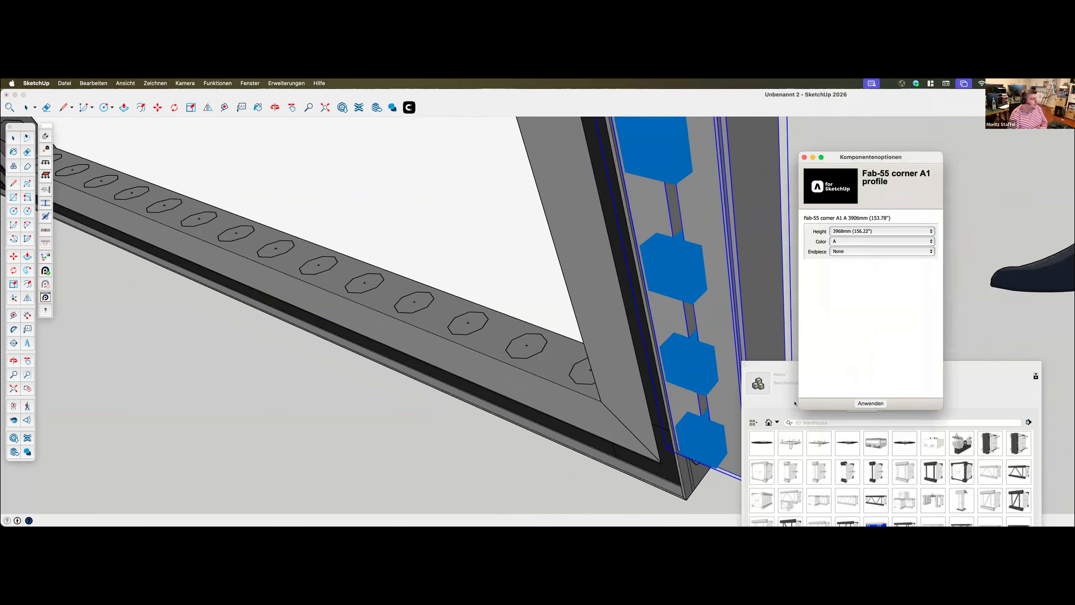
scroll(547, 372, "down", 10)
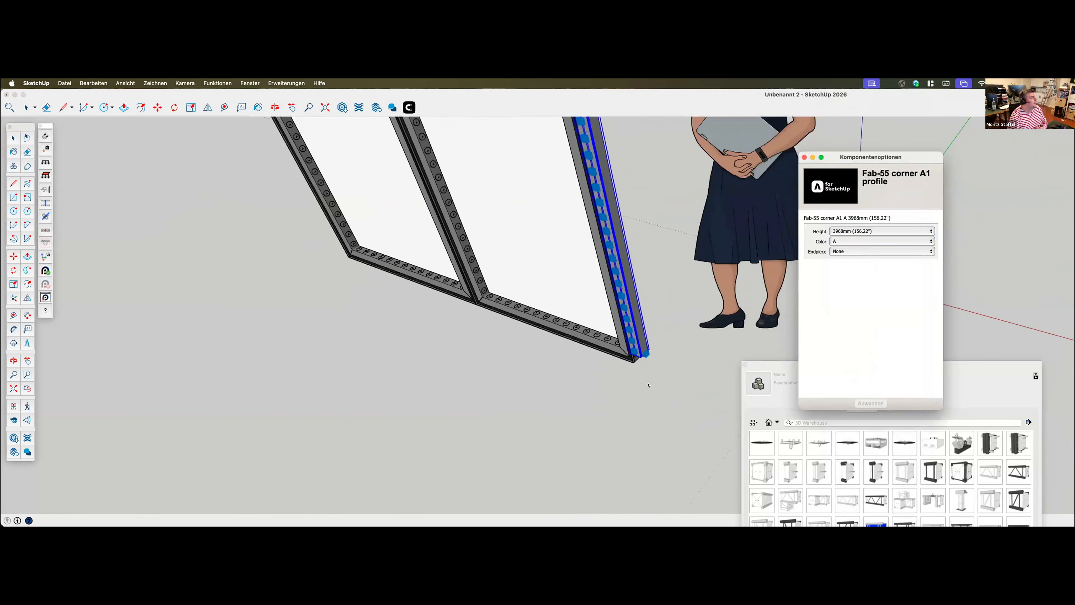
Move the 3968 mm corner profile sideways away from the frame wall to free its connector points
scroll(640, 338, "down", 2)
scroll(593, 208, "up", 8)
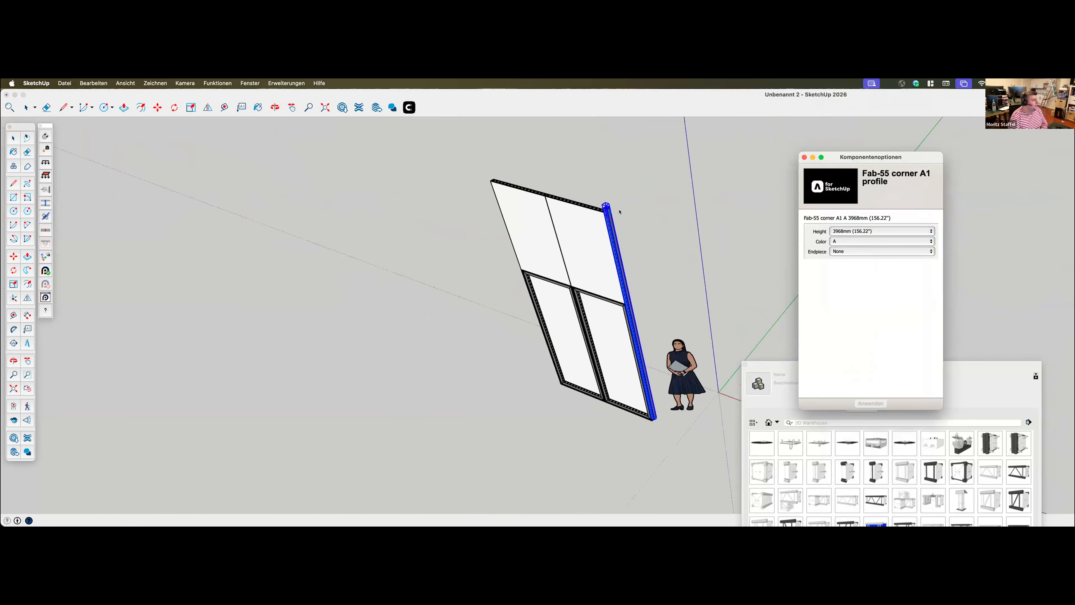
scroll(593, 209, "up", 3)
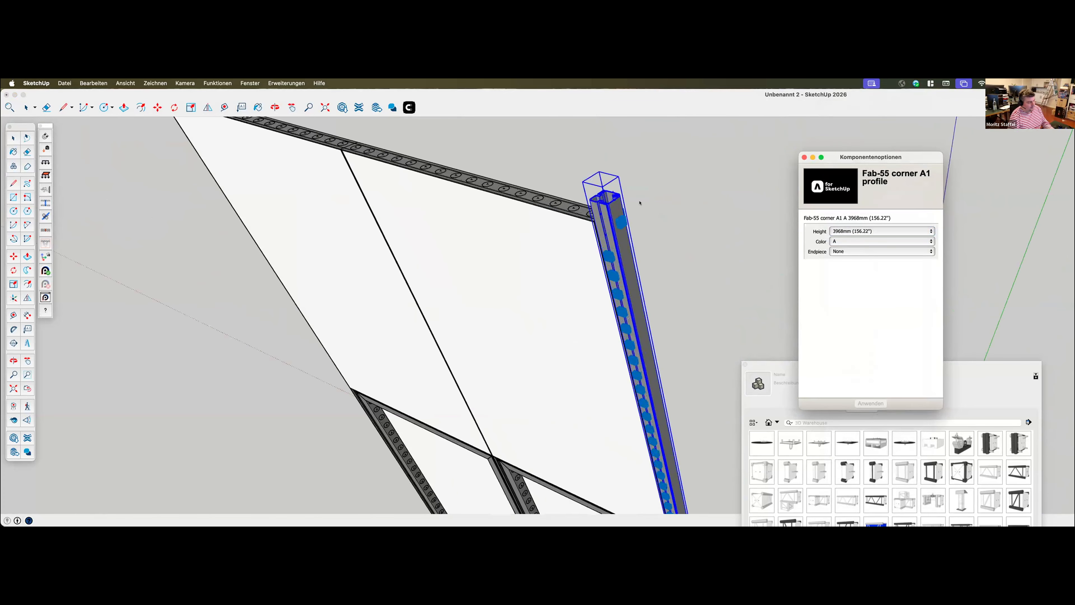
left_click(667, 222)
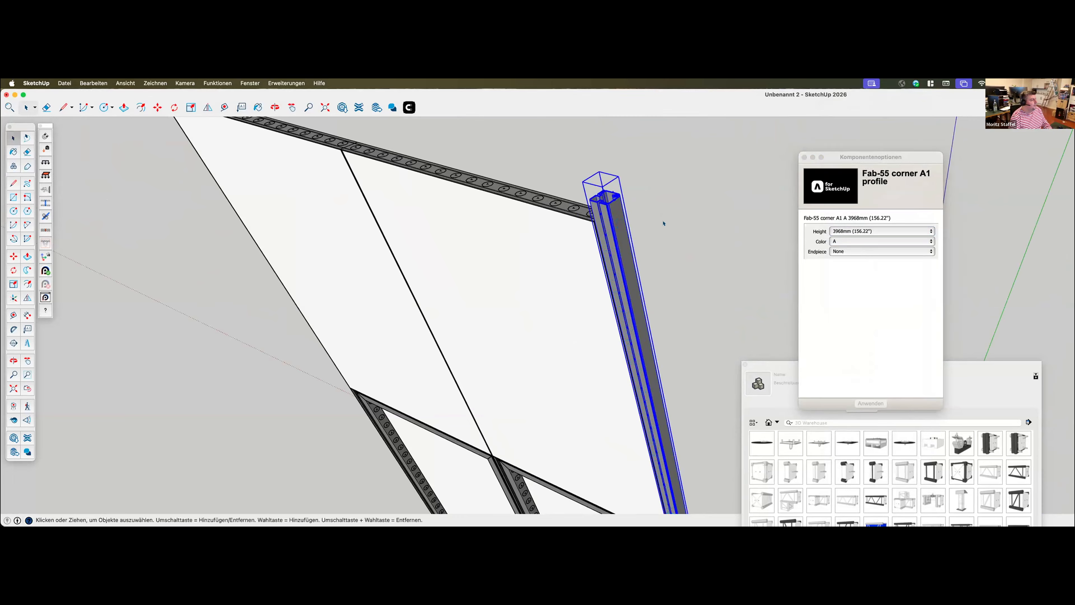
key("m")
left_click(658, 226)
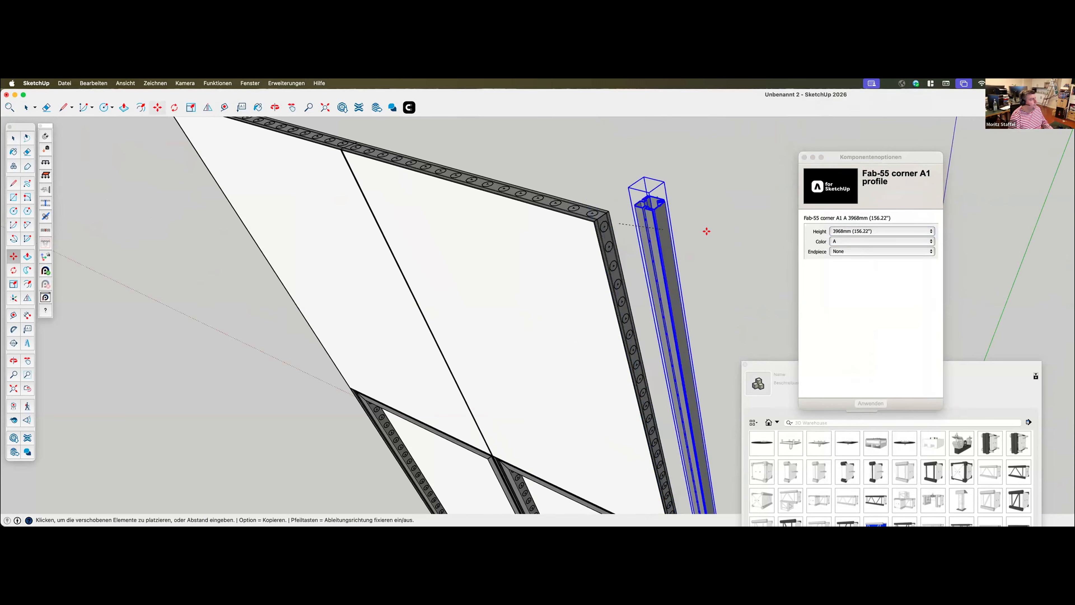
left_click(754, 237)
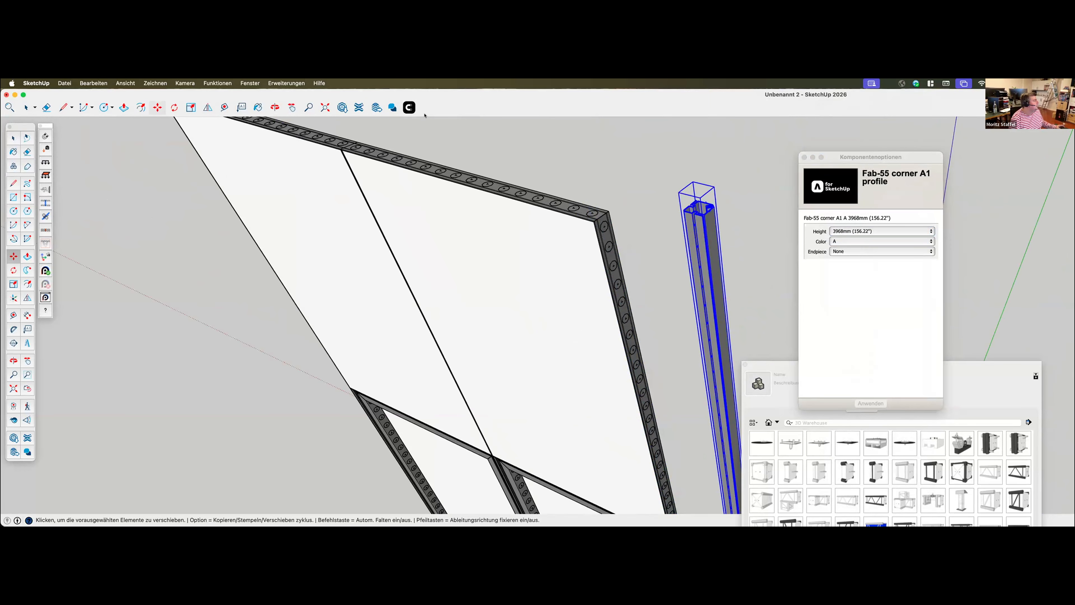
left_click(406, 110)
middle_click_drag(739, 254, 761, 253)
right_click(761, 254)
left_click(760, 238)
left_click(805, 157)
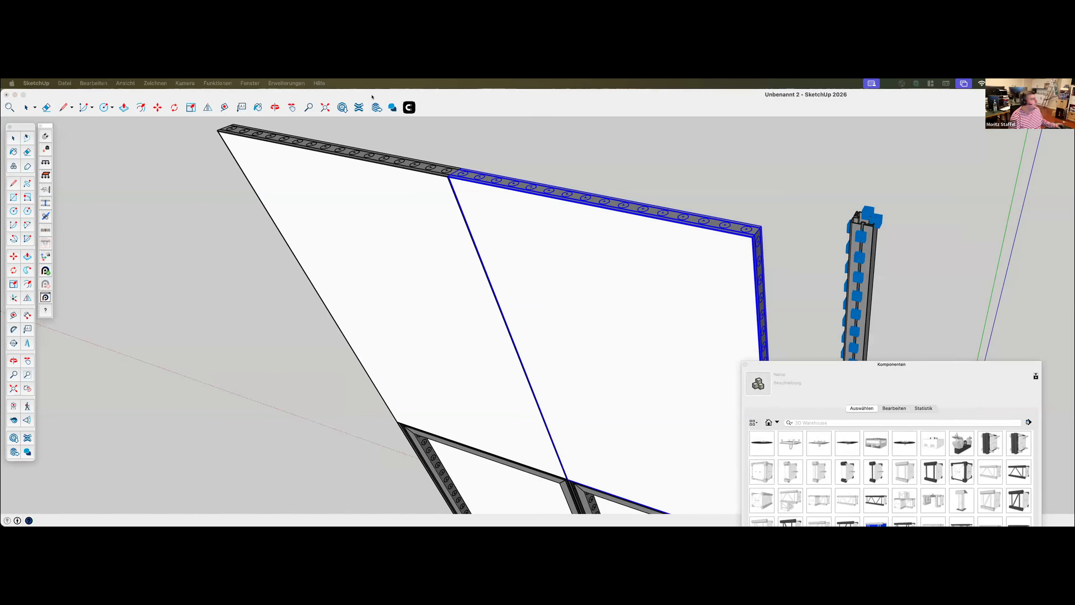
left_click(407, 109)
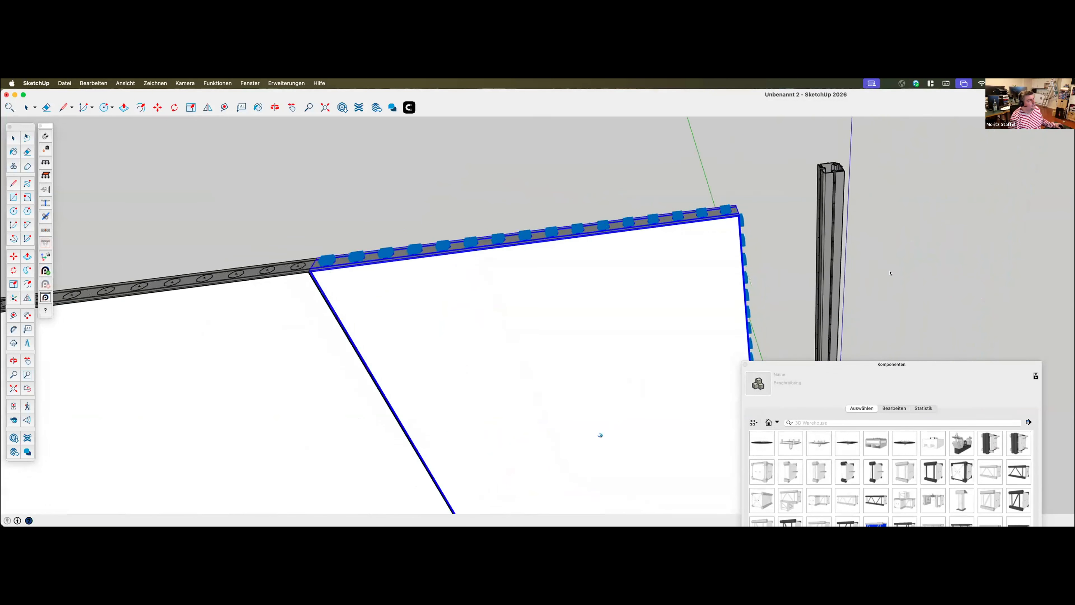
Connect the corner profile to the upper frame's outer side edge by matching their two topmost connector points
key("space")
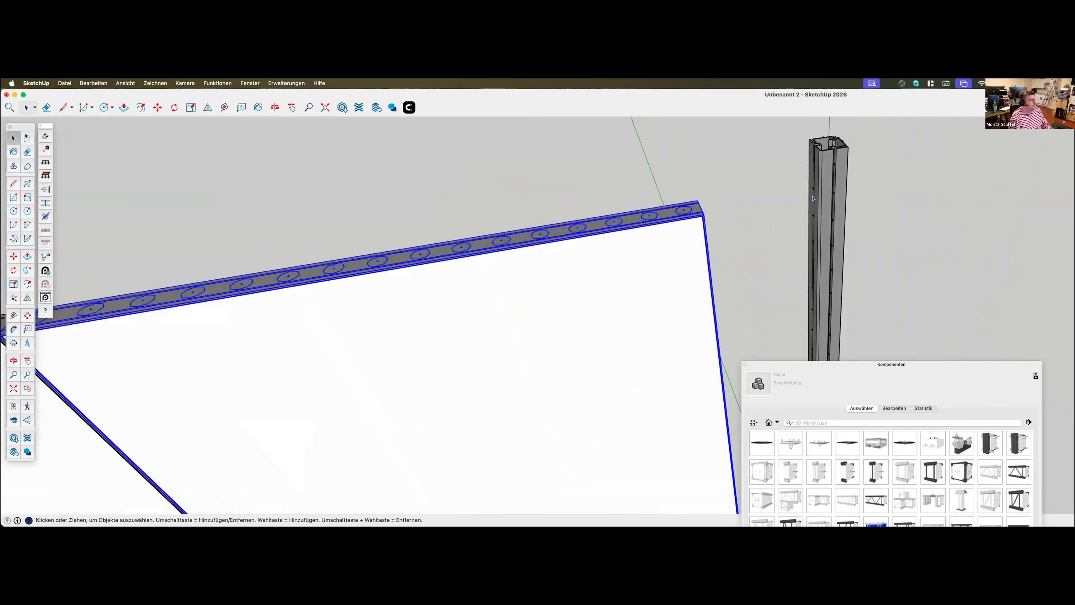
left_click(824, 191)
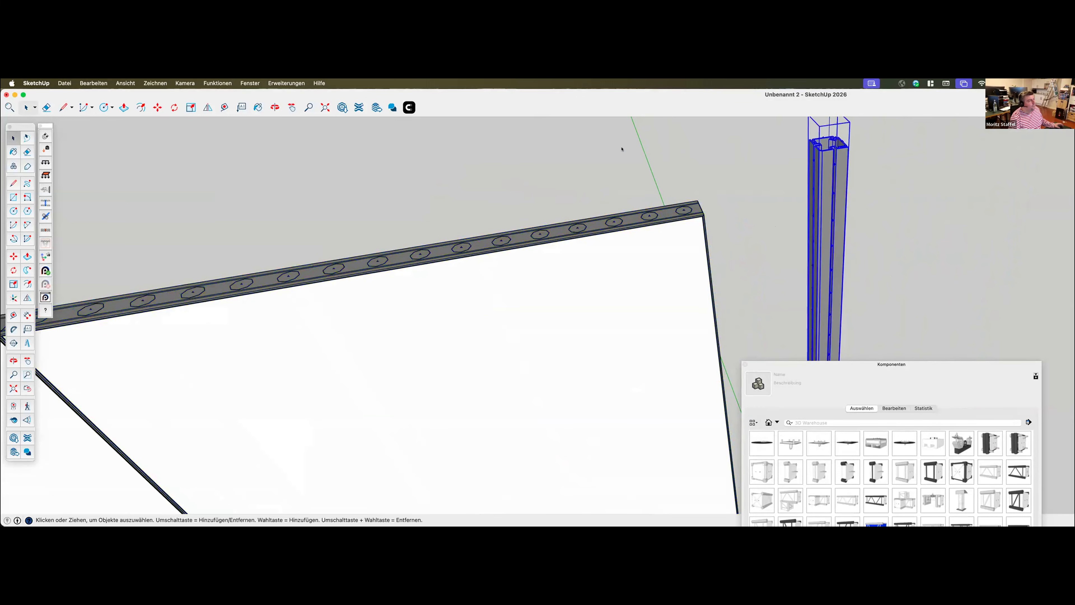
left_click(408, 108)
left_click(811, 161)
middle_click_drag(735, 238, 273, 207)
middle_click_drag(480, 219, 737, 292)
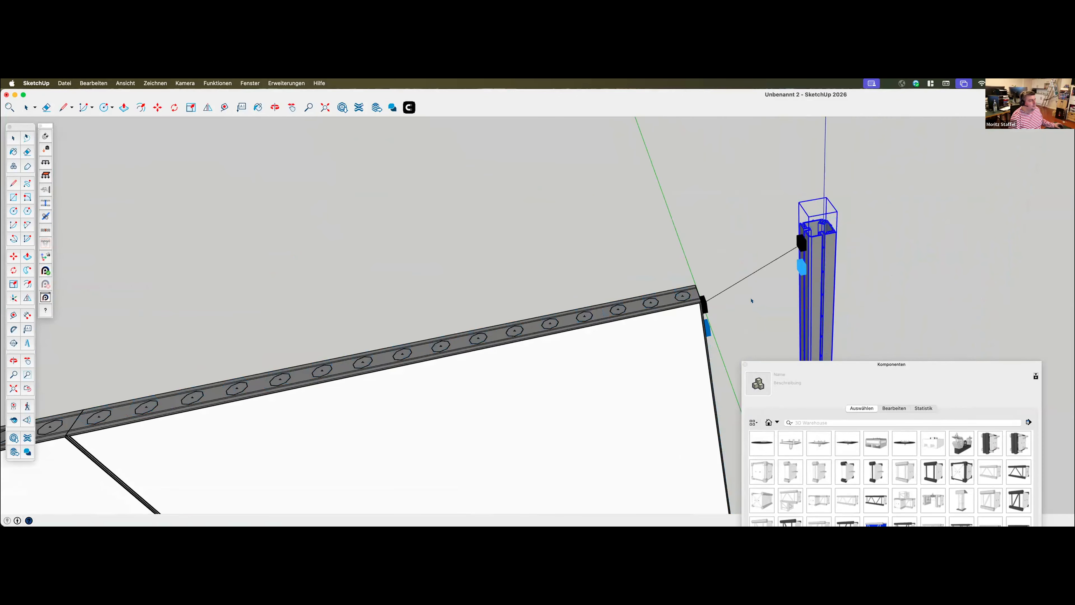
middle_click_drag(704, 326, 701, 290)
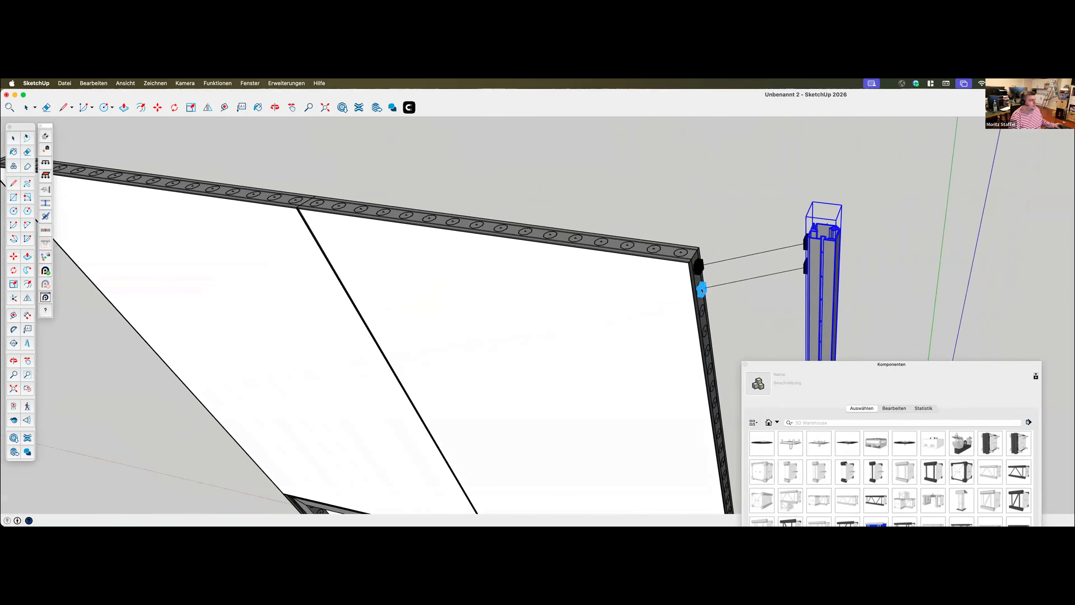
left_click(702, 291)
Inspect the alignment of the corner profile's upper and lower ends with the frame wall
scroll(569, 154, "up", 10)
scroll(597, 143, "down", 12)
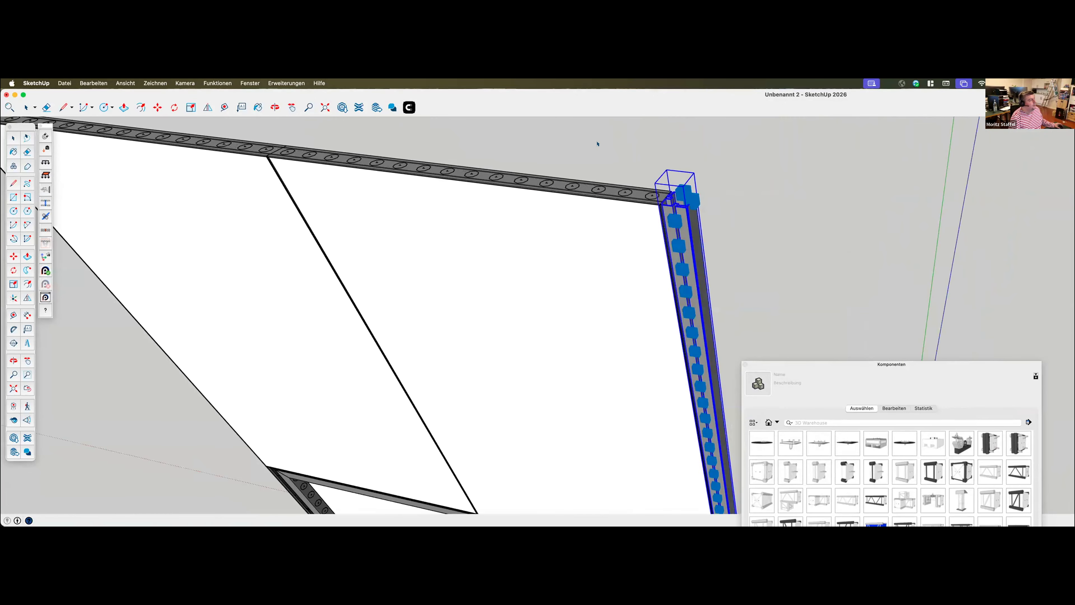
scroll(584, 160, "down", 5)
scroll(669, 485, "up", 10)
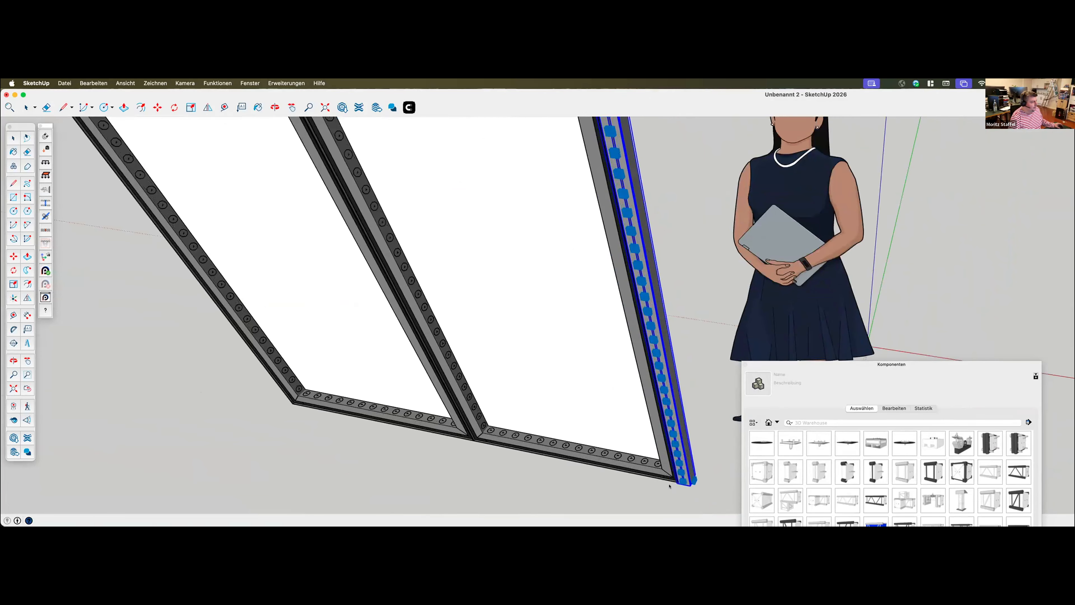
scroll(669, 485, "down", 6)
scroll(670, 482, "up", 4)
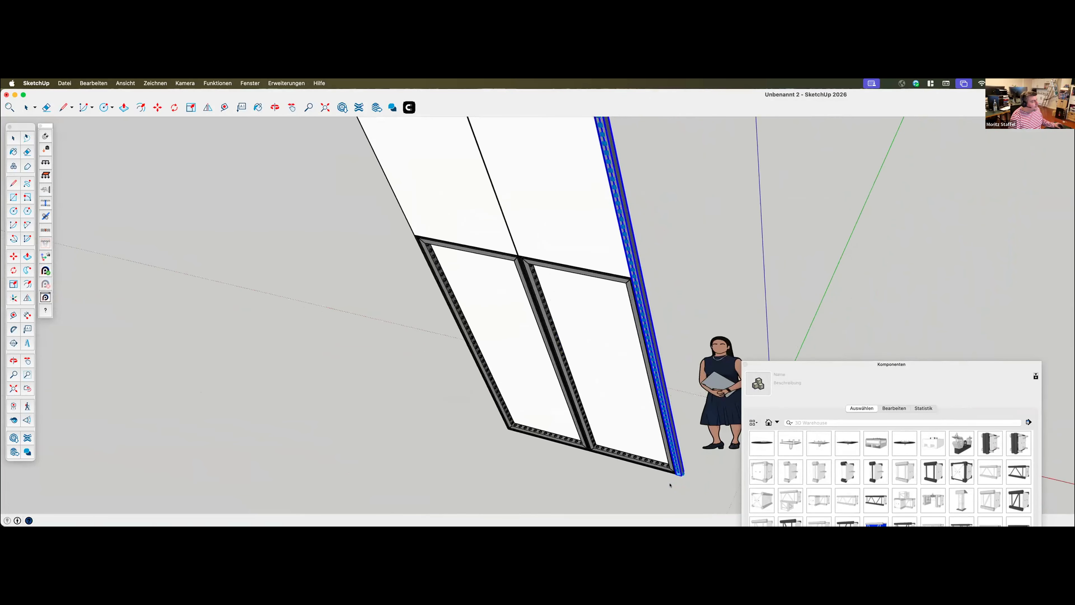
middle_click_drag(670, 487, 669, 459)
scroll(669, 458, "down", 5)
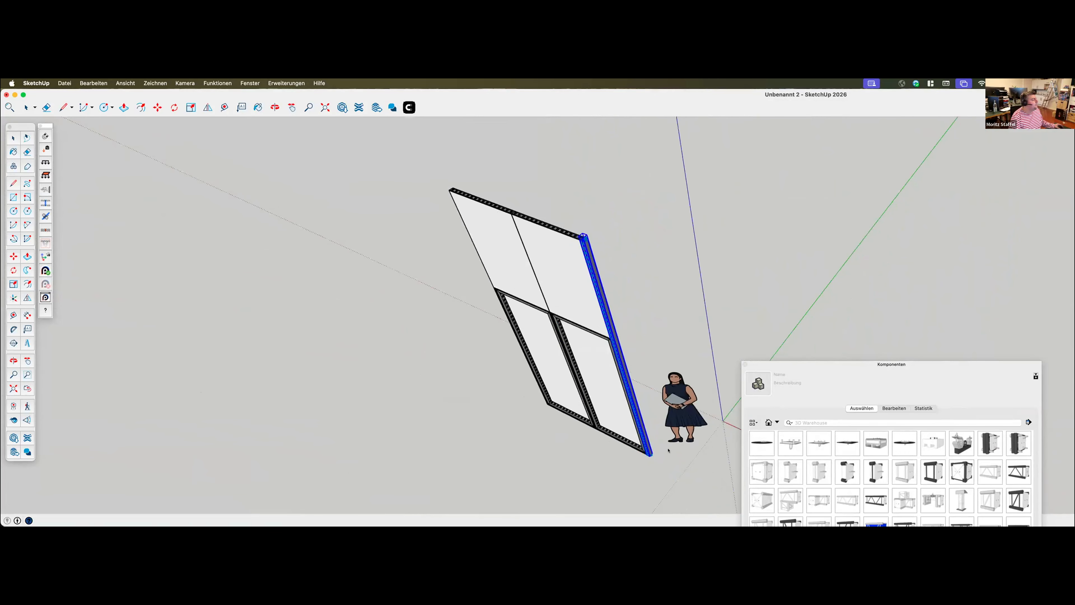
middle_click_drag(499, 311, 575, 279)
scroll(599, 242, "up", 3)
scroll(600, 242, "up", 6)
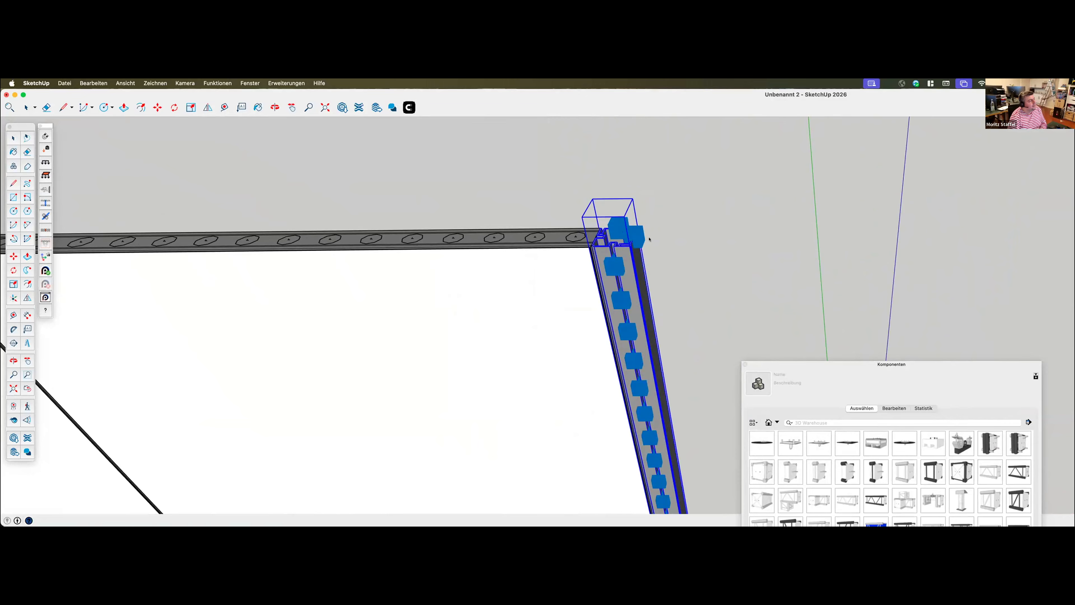
scroll(610, 253, "down", 2)
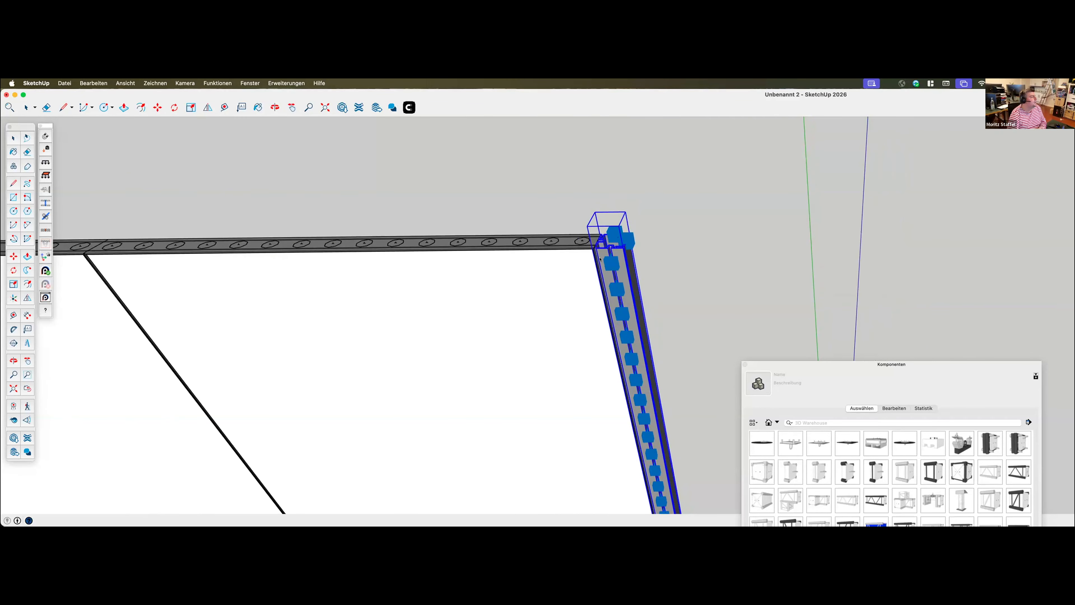
Select the complete frame wall together with its corner profile and place a copy of it off to one side
scroll(561, 249, "up", 4)
scroll(596, 244, "up", 2)
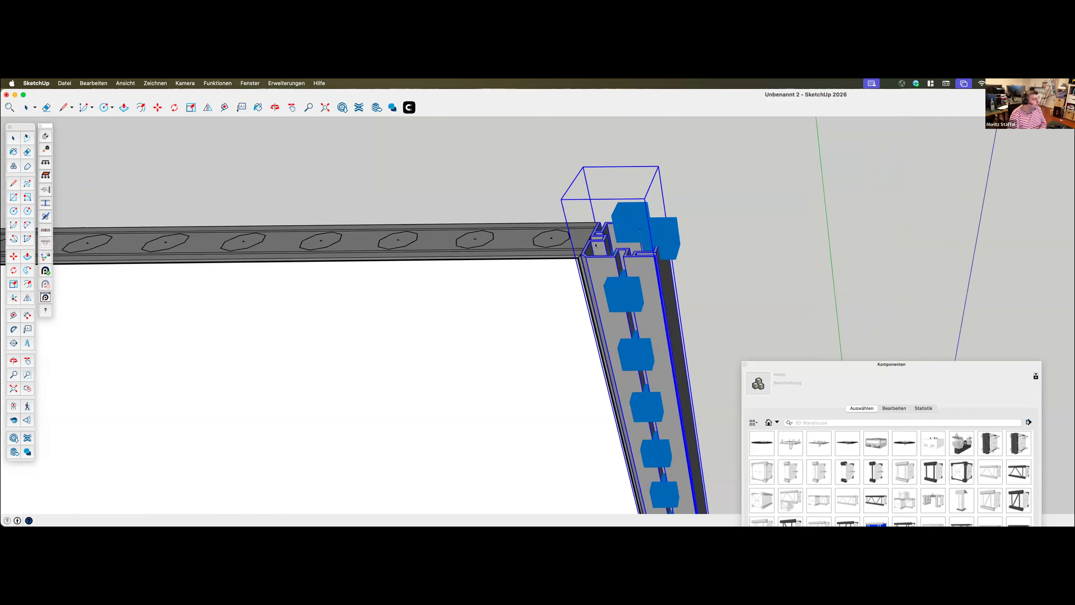
scroll(582, 229, "down", 10)
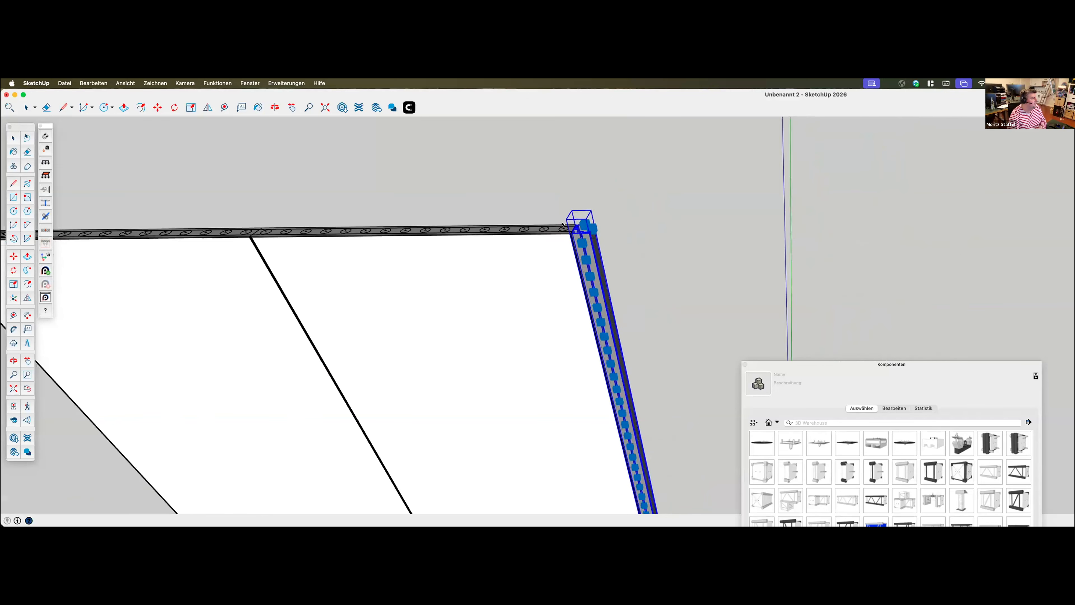
middle_click_drag(542, 338, 538, 338)
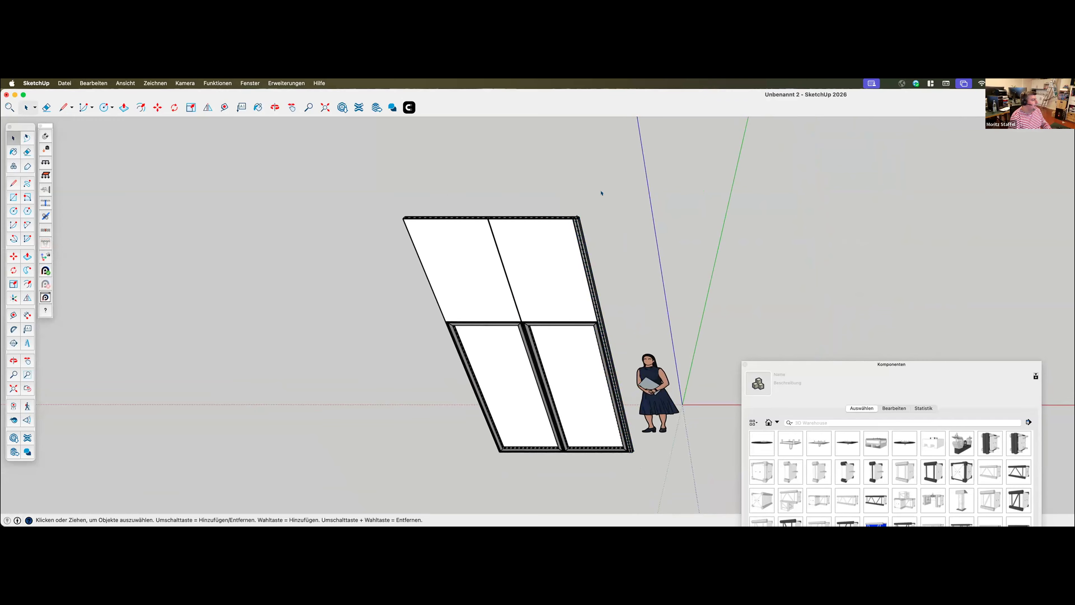
left_click_drag(467, 464, 523, 448)
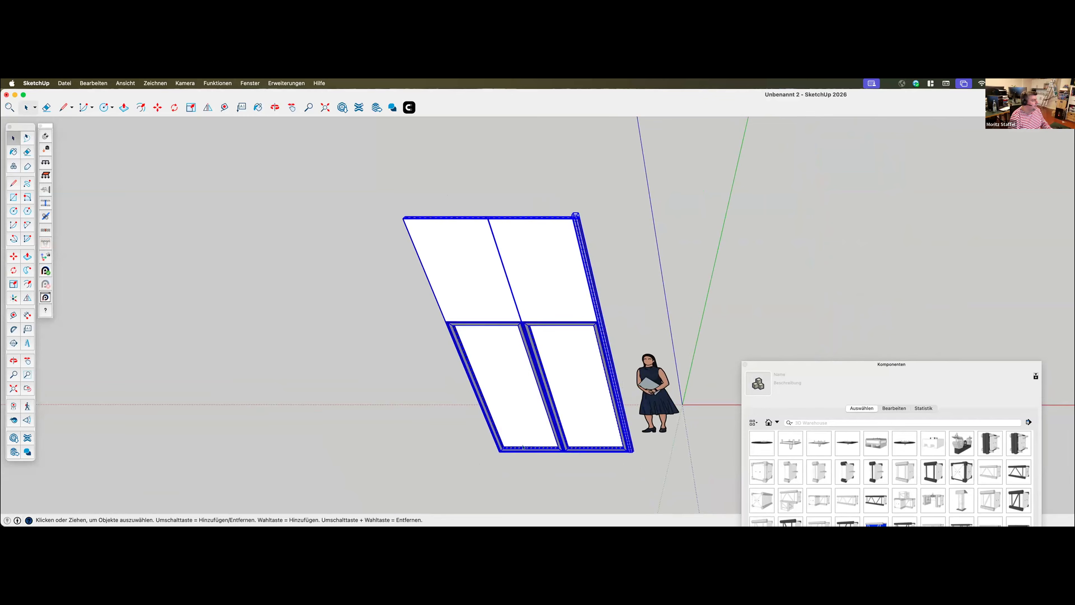
key("m")
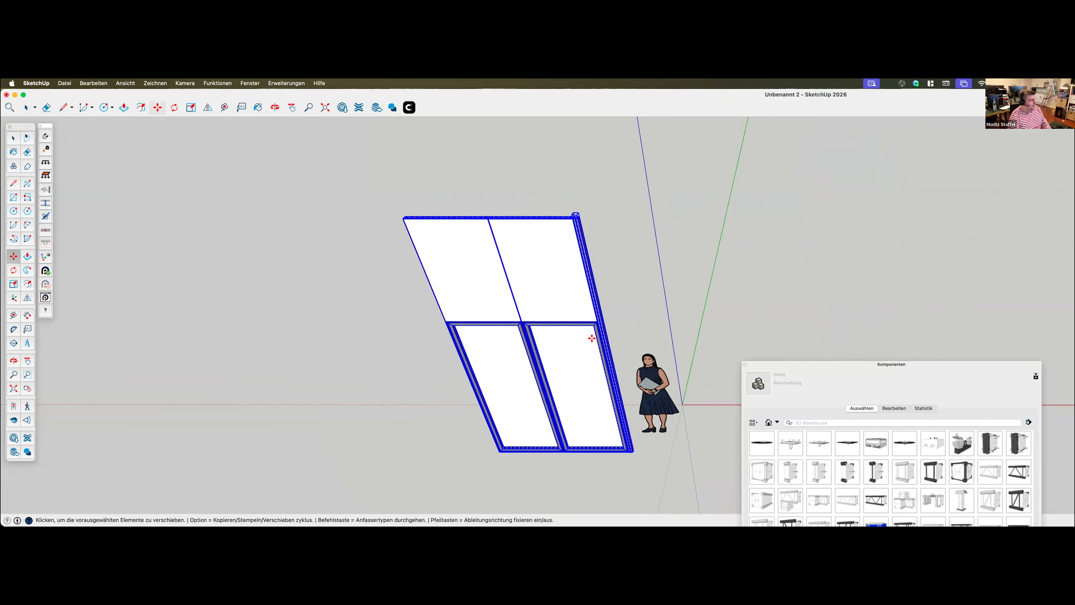
left_click(582, 373)
key("alt")
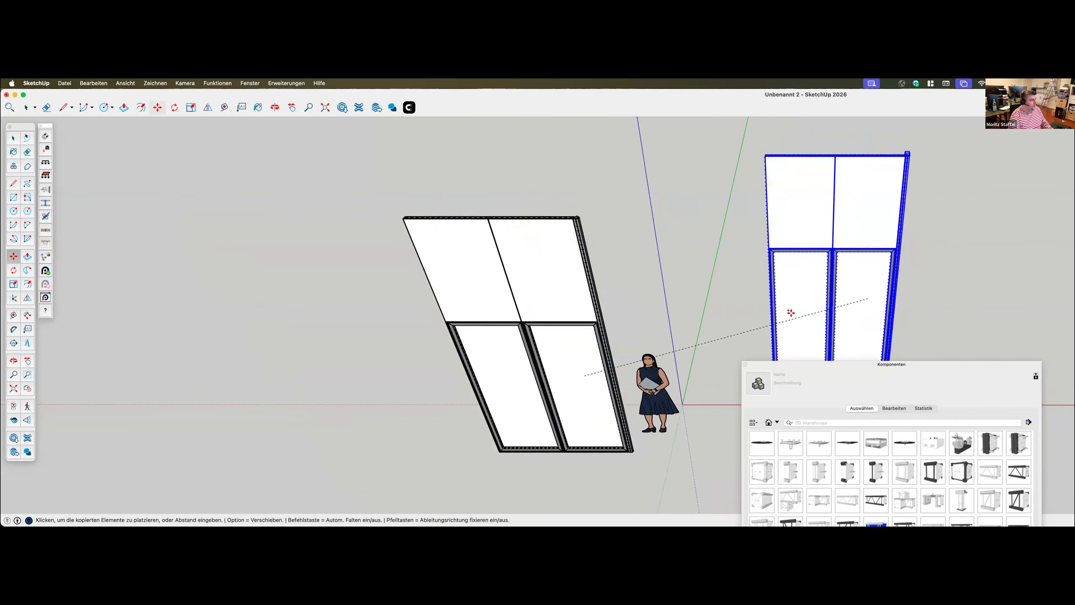
left_click(828, 305)
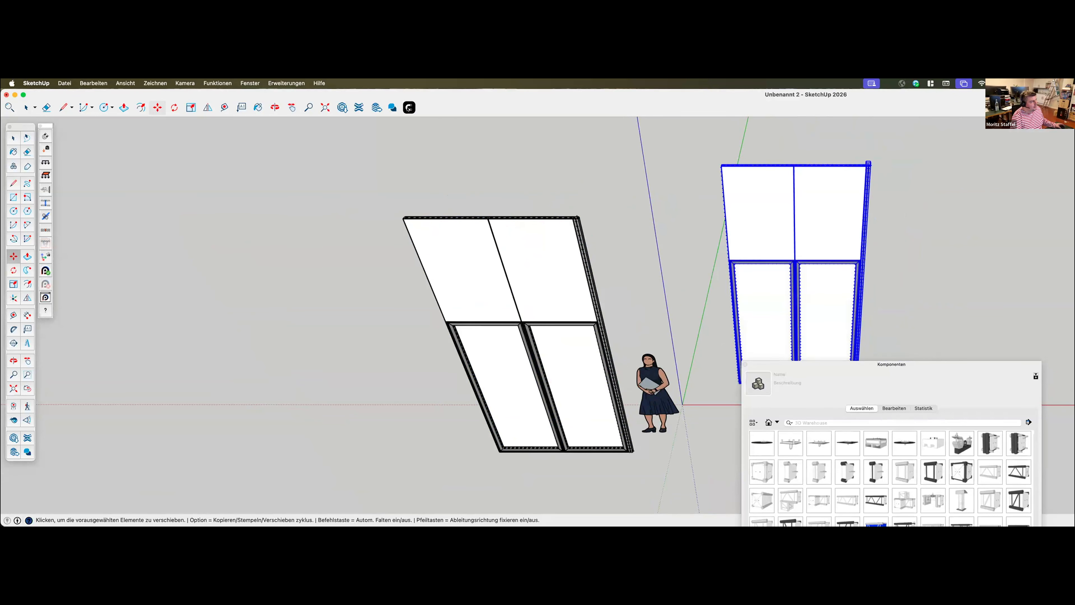
Connect the wall copy's free upper edge to the original wall's corner profile by matching their two topmost connector points
middle_click_drag(673, 245, 737, 223)
scroll(711, 177, "up", 5)
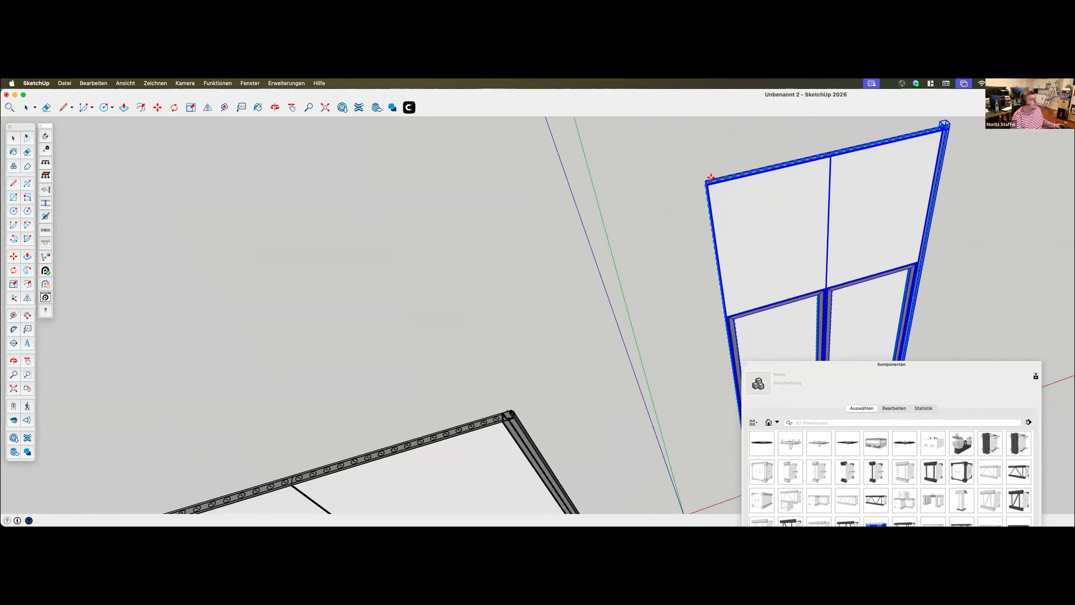
scroll(711, 178, "up", 3)
scroll(618, 231, "up", 3)
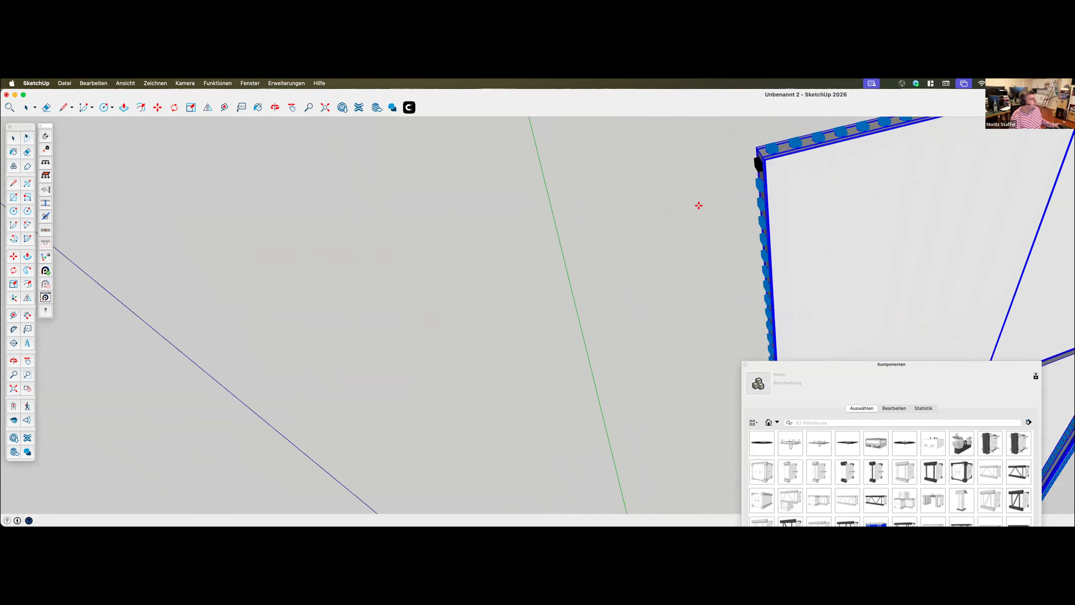
scroll(703, 204, "down", 7)
scroll(523, 459, "up", 2)
scroll(555, 395, "up", 1)
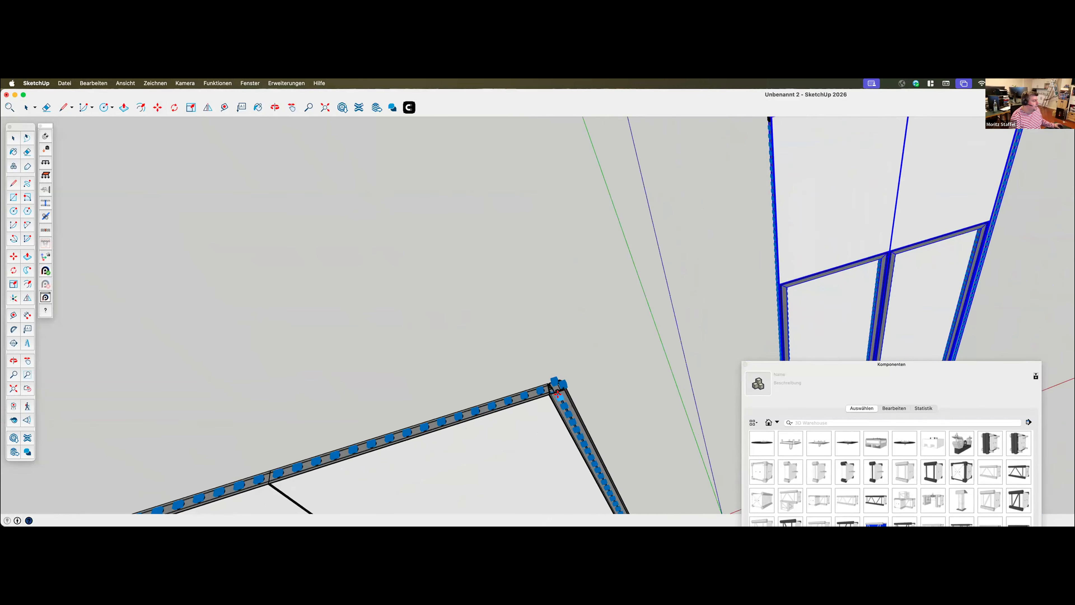
scroll(546, 442, "down", 4)
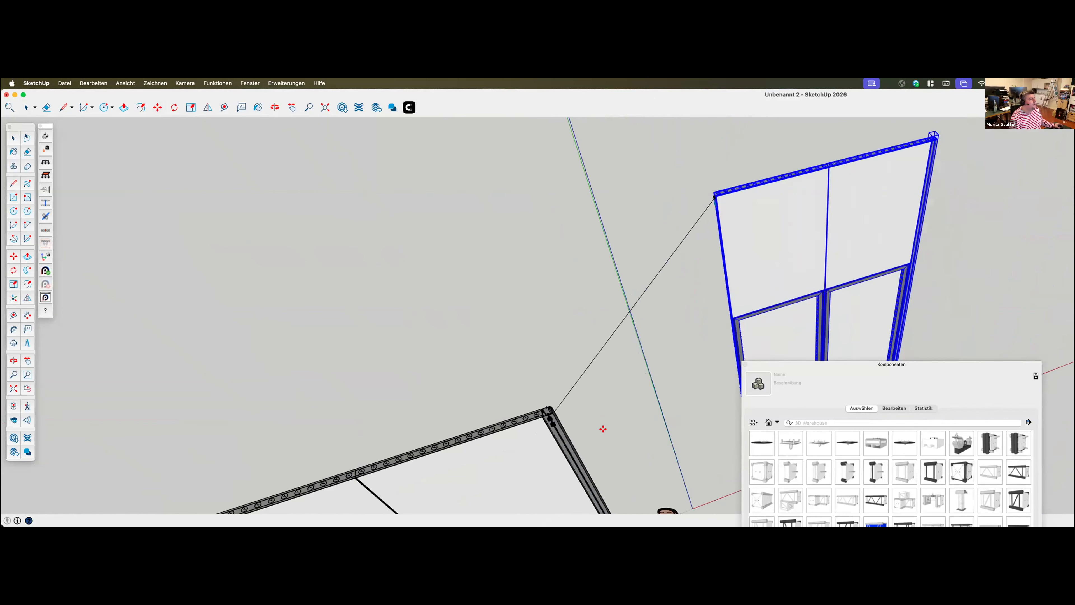
scroll(732, 199, "up", 4)
left_click(720, 201)
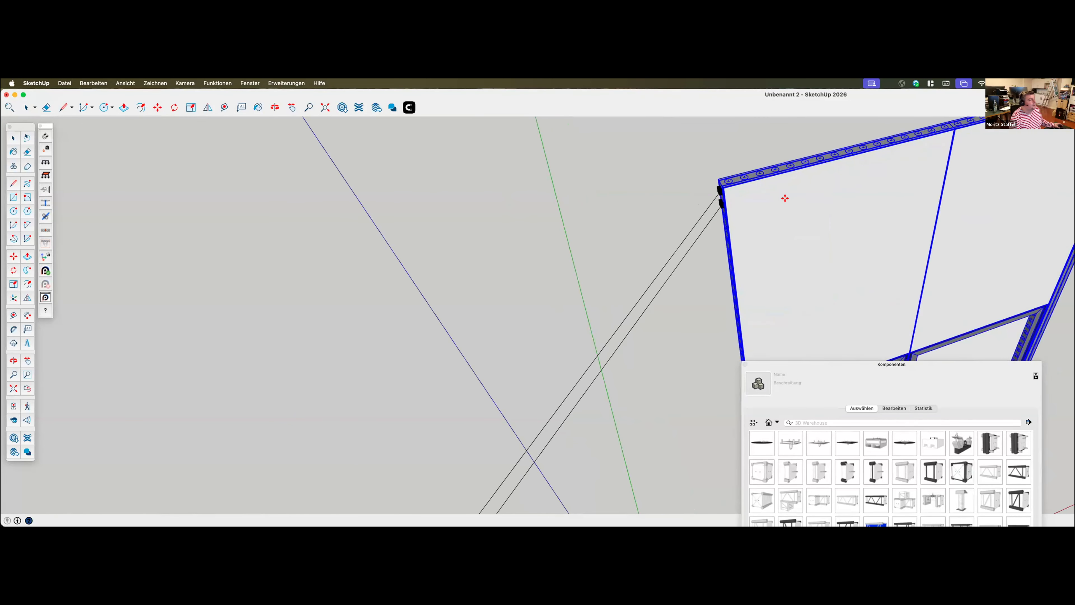
key("super+z")
scroll(651, 250, "down", 6)
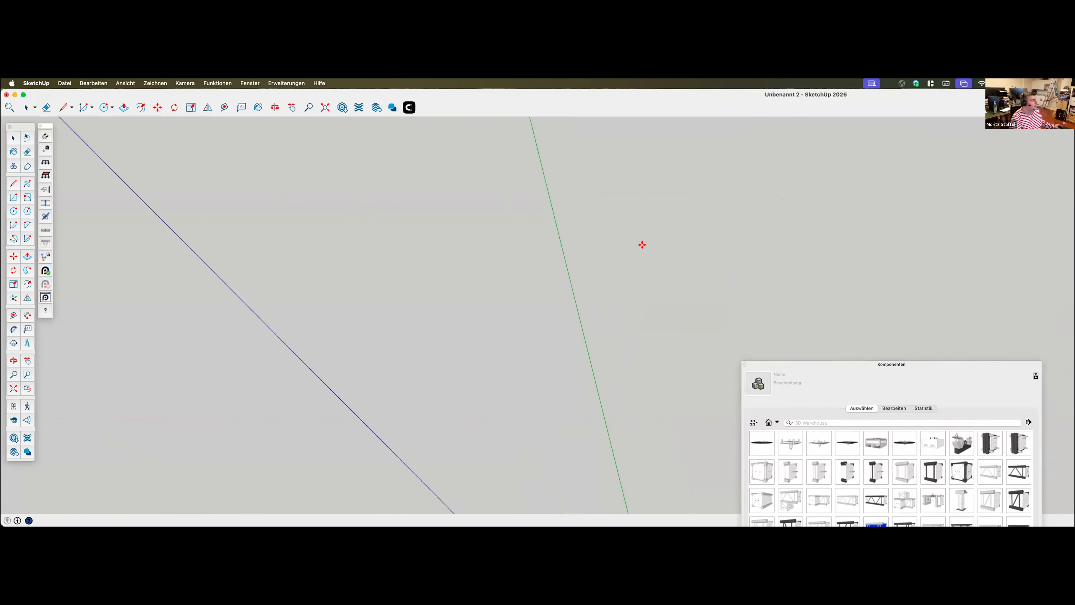
Copy the connected second wall with its corner profile and place the third wall beside it
middle_click_drag(611, 218, 624, 373)
scroll(643, 391, "up", 5)
scroll(617, 368, "up", 5)
scroll(616, 368, "up", 2)
scroll(616, 368, "down", 5)
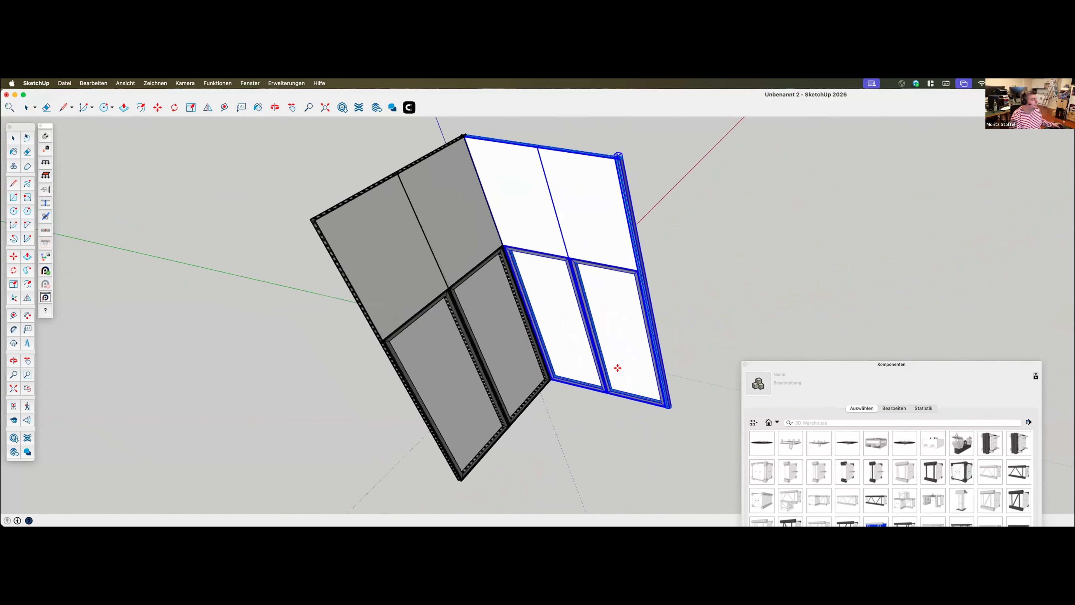
key("m")
left_click(544, 250)
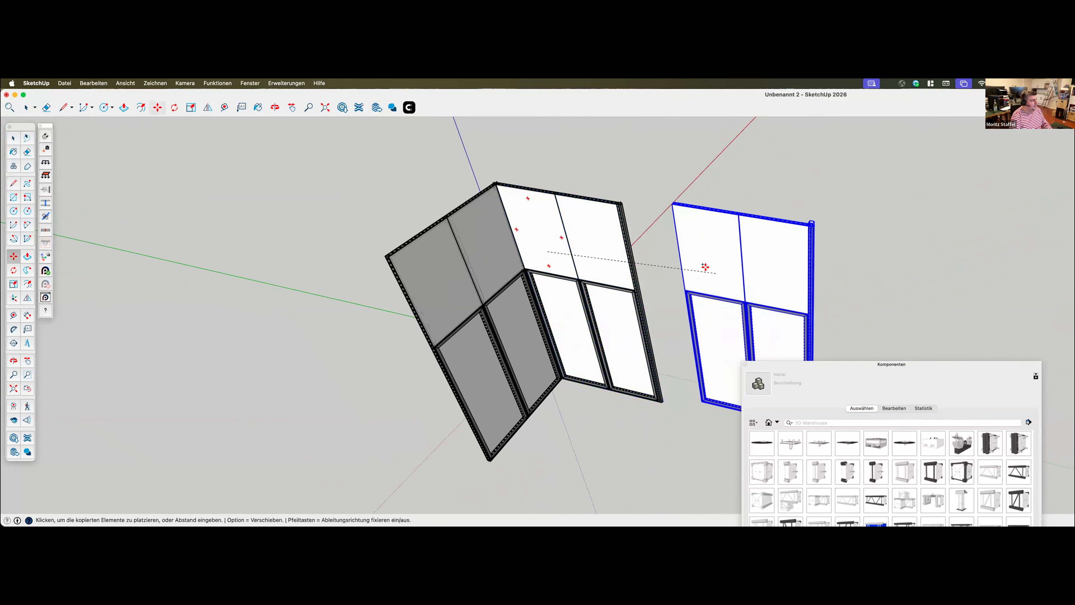
left_click(705, 267)
Connect the third wall's free edge to the second wall's corner profile at their topmost connector points
middle_click_drag(764, 245, 698, 252)
scroll(698, 252, "up", 8)
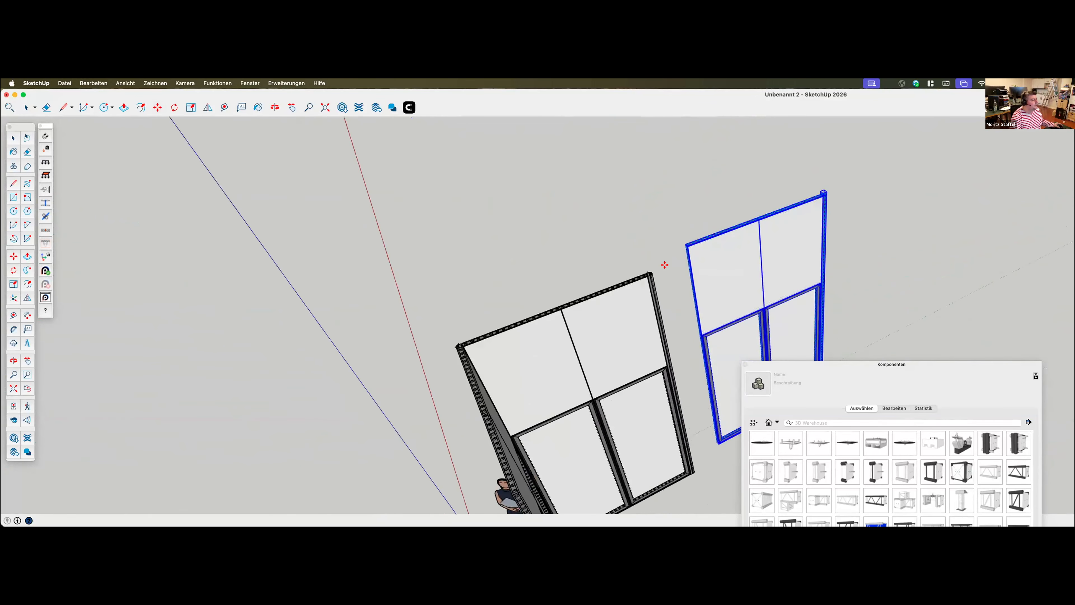
left_click(695, 222)
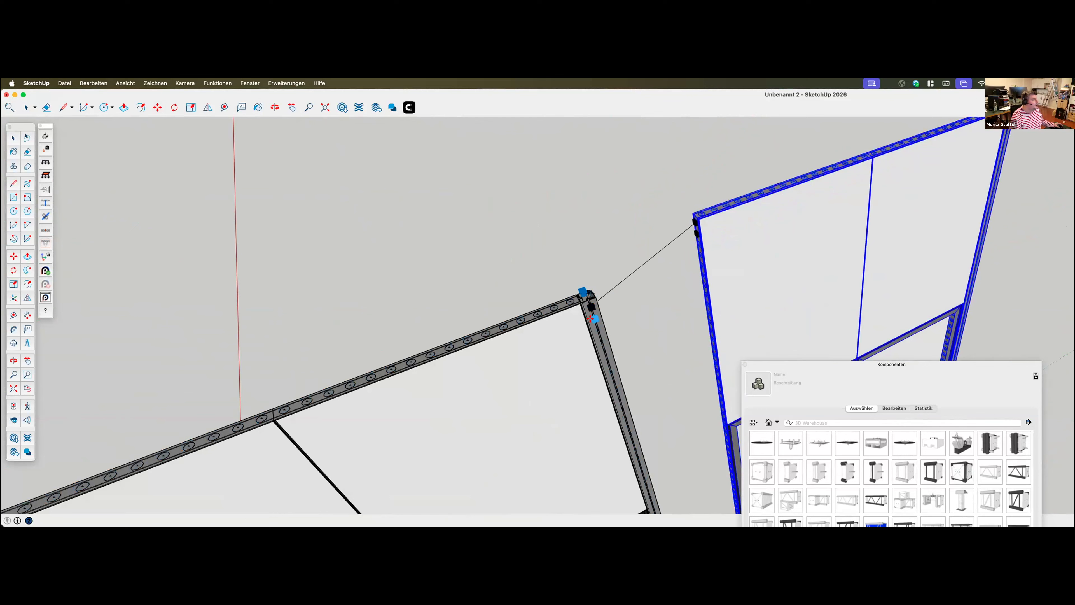
left_click(650, 279)
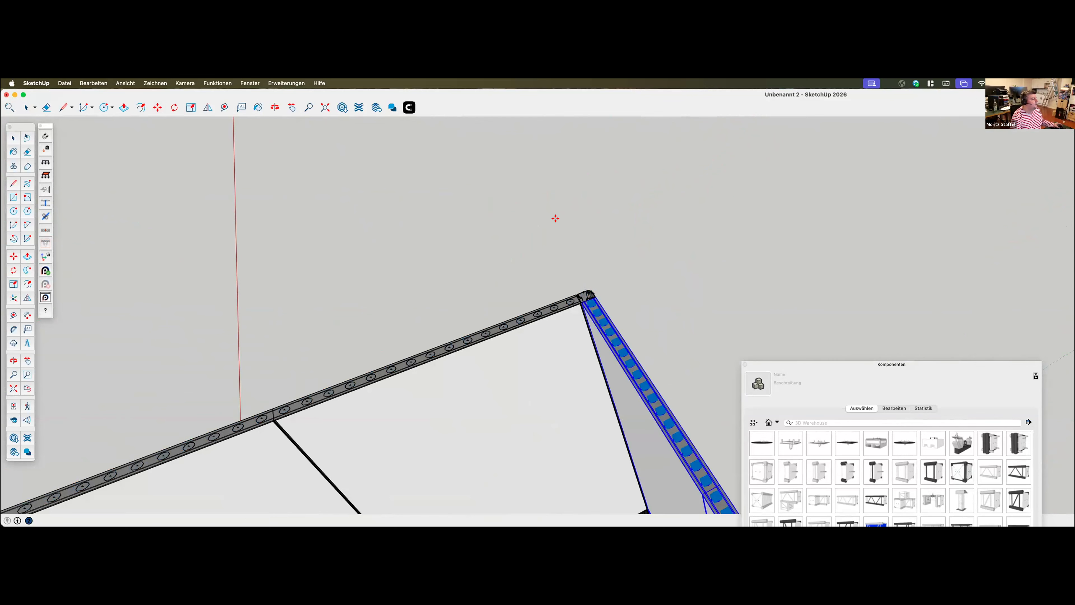
scroll(554, 210, "up", 2)
scroll(551, 186, "down", 10)
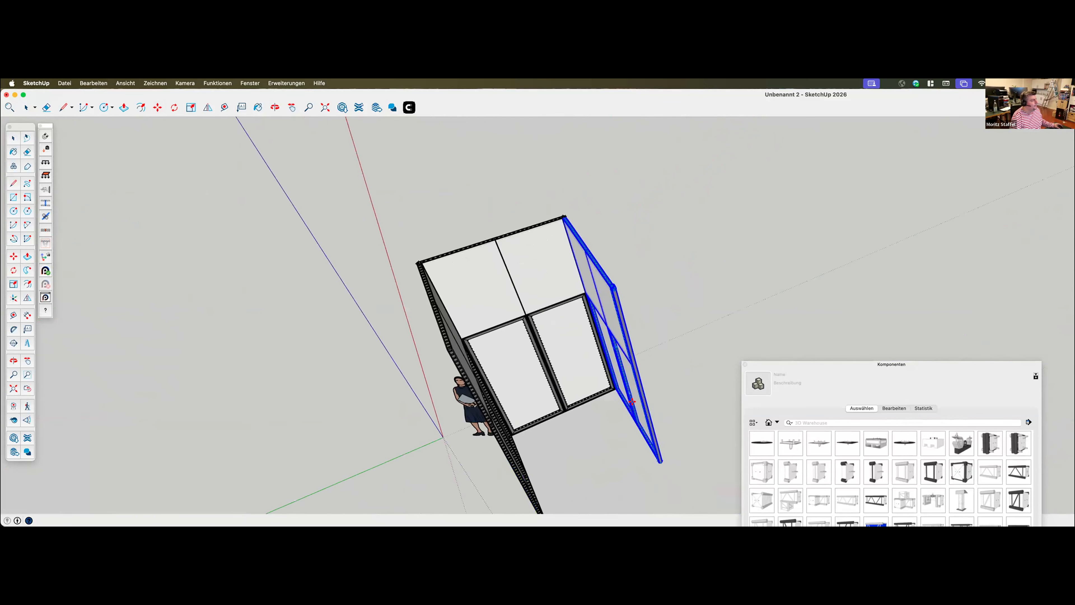
scroll(632, 401, "down", 2)
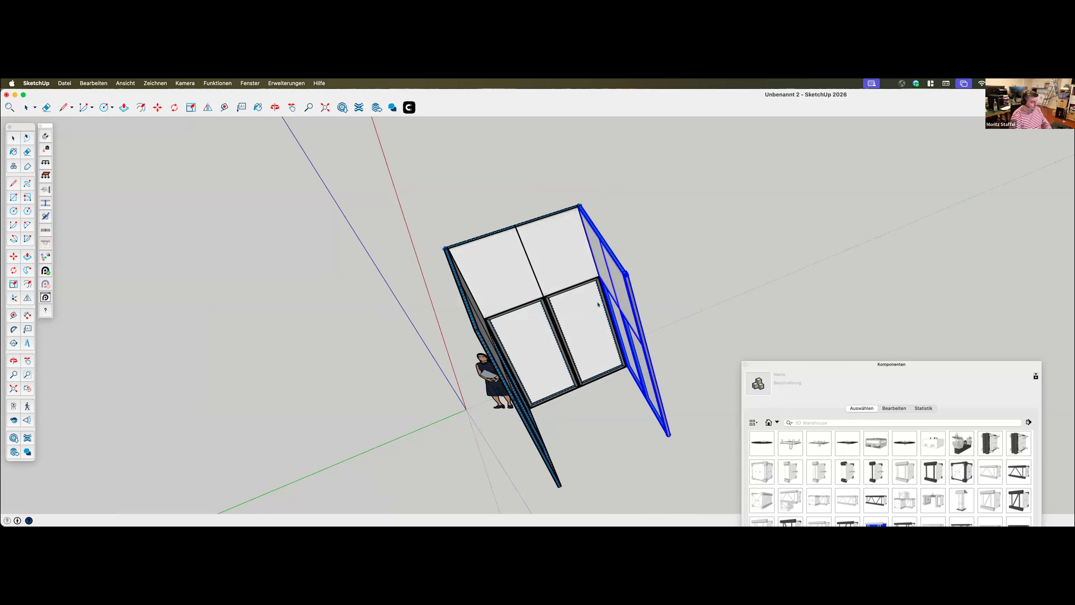
Copy the connected third wall with its corner profile and set the fourth wall down next to it
key("space")
key("m")
left_click(623, 307)
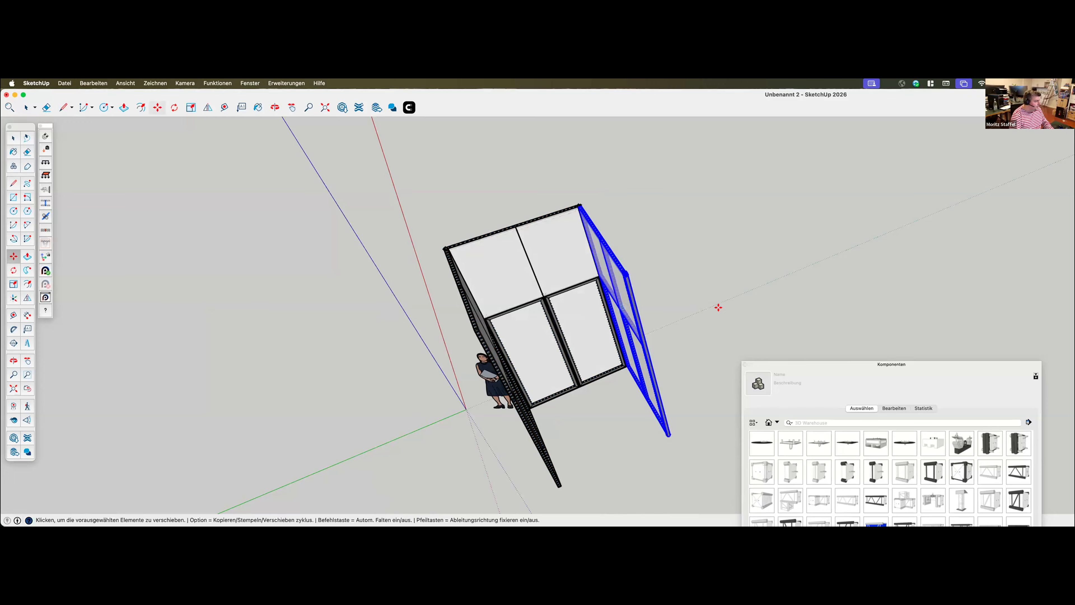
key("alt")
left_click(705, 324)
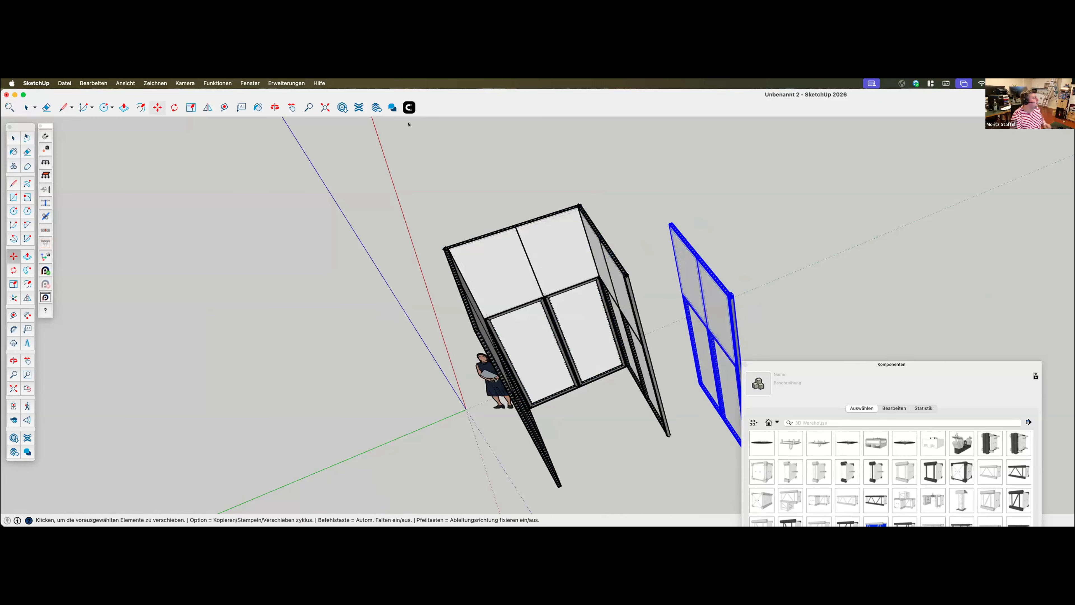
Connect the fourth wall to the third wall's corner profile by matching their two topmost connector points, closing the rectangular booth
left_click(405, 105)
scroll(652, 240, "up", 3)
middle_click_drag(677, 213, 803, 315)
mouse_move(778, 253)
middle_mouse_down()
mouse_move(884, 252)
mouse_move(905, 221)
middle_mouse_up()
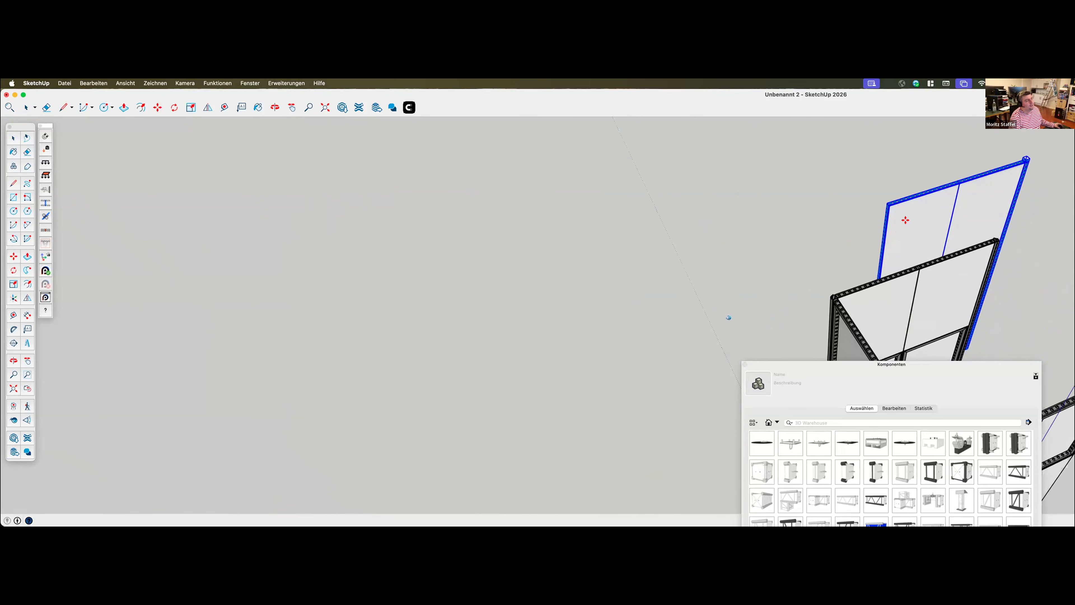
scroll(905, 221, "up", 3)
scroll(476, 218, "down", 1)
scroll(1004, 235, "up", 2)
scroll(948, 203, "up", 2)
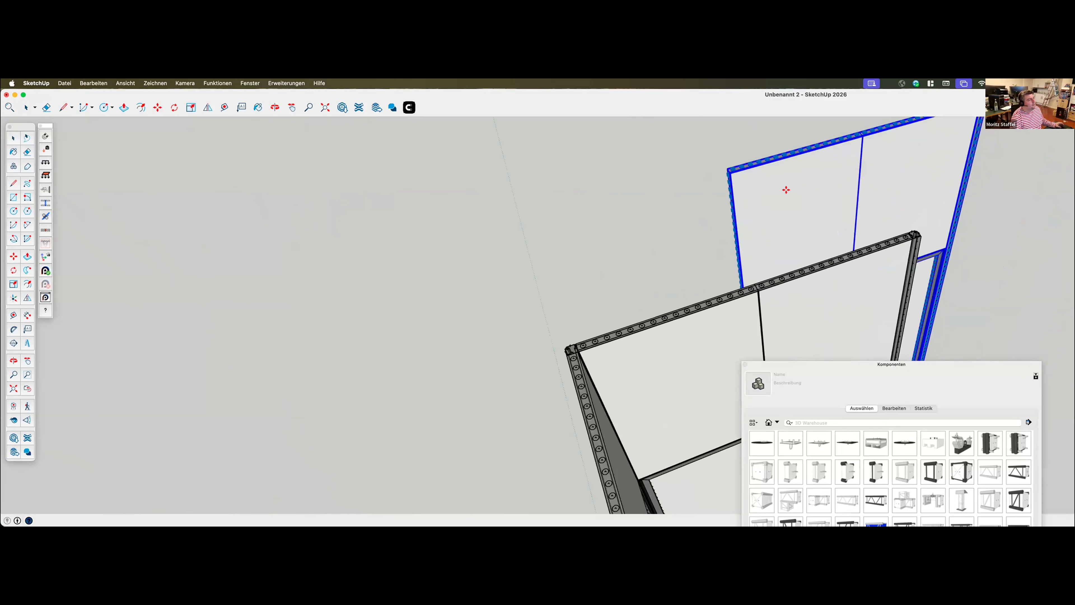
scroll(720, 173, "up", 2)
scroll(706, 163, "up", 3)
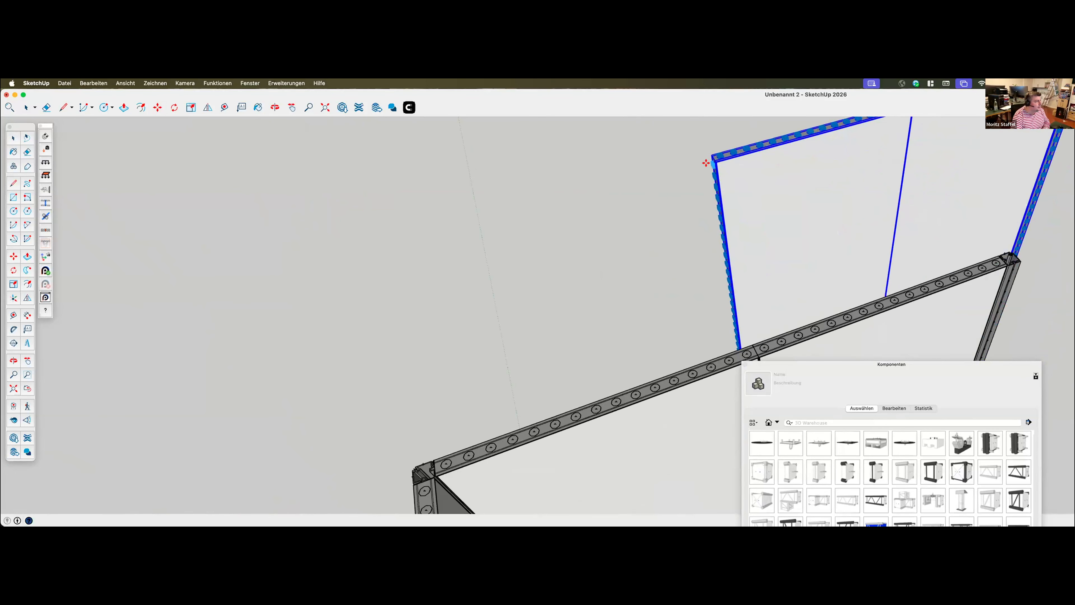
left_click(1013, 266)
left_click(711, 176)
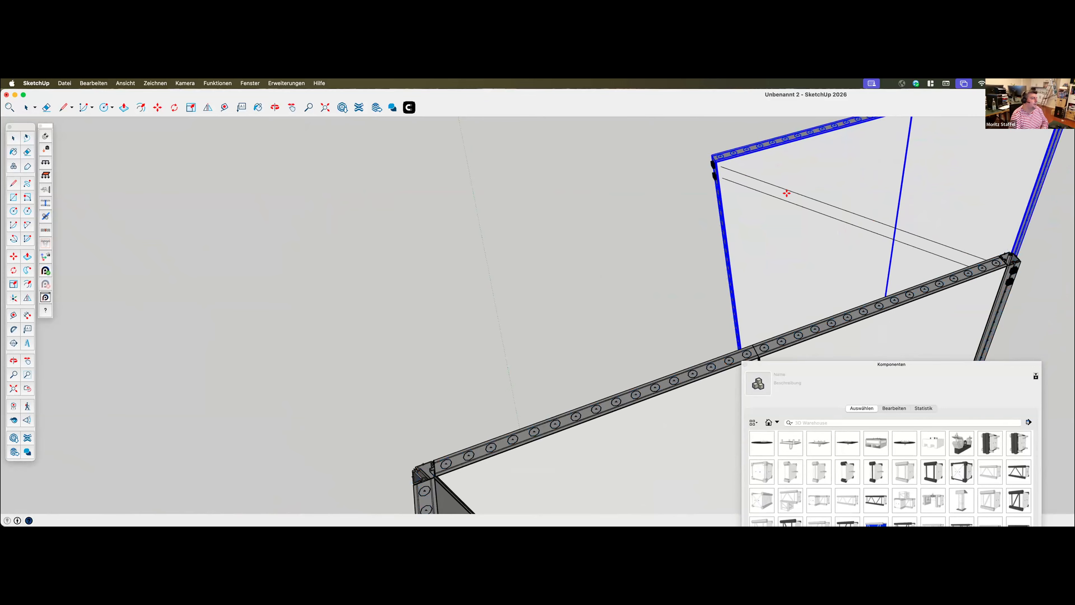
key("super+z")
scroll(503, 200, "up", 3)
scroll(524, 219, "down", 6)
scroll(513, 211, "down", 10)
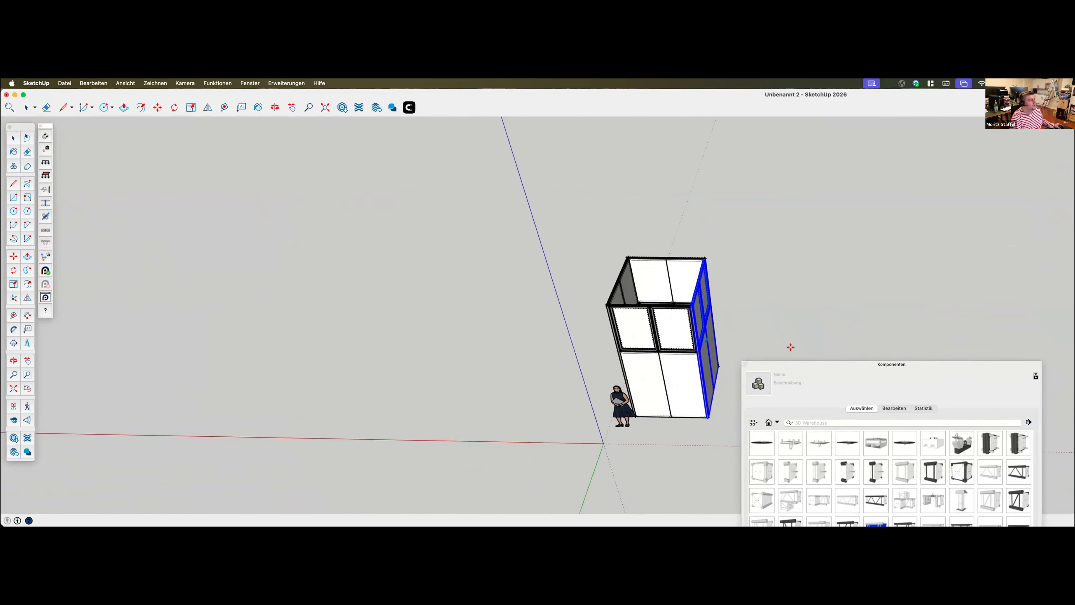
Move the component library window off the drawing area to get an unobstructed view of the booth
left_click_drag(1004, 354, 1007, 526)
mouse_move(606, 364)
middle_mouse_down()
mouse_move(620, 357)
mouse_move(612, 366)
middle_mouse_up()
scroll(599, 370, "up", 4)
scroll(599, 370, "down", 3)
scroll(541, 360, "up", 1)
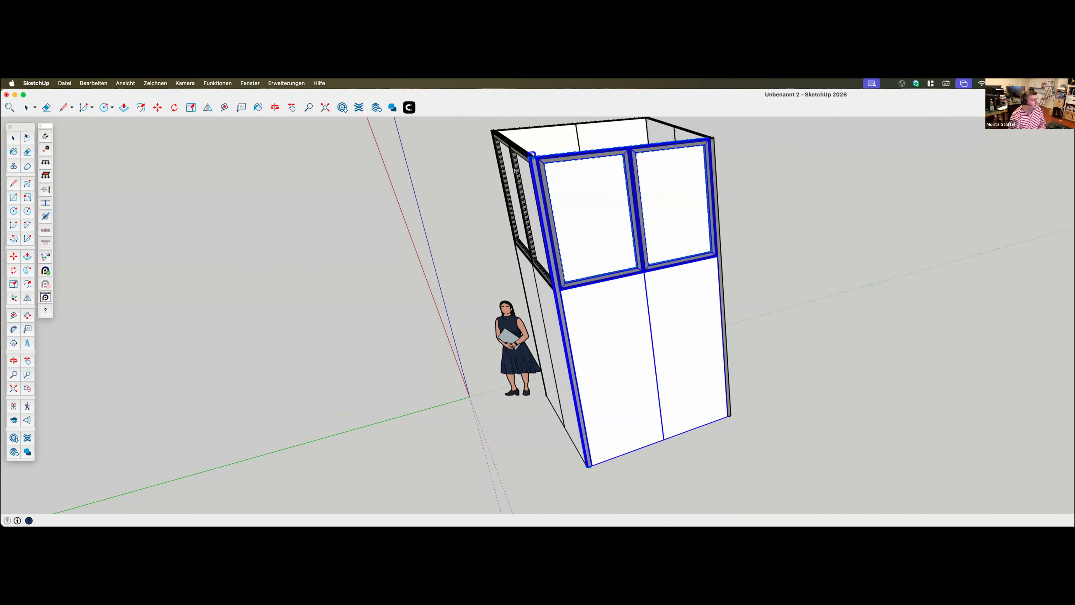
Run Aluvision's Click and connect on the booth, accept merging multiple items, and review the added connectors around the frames
left_click(292, 84)
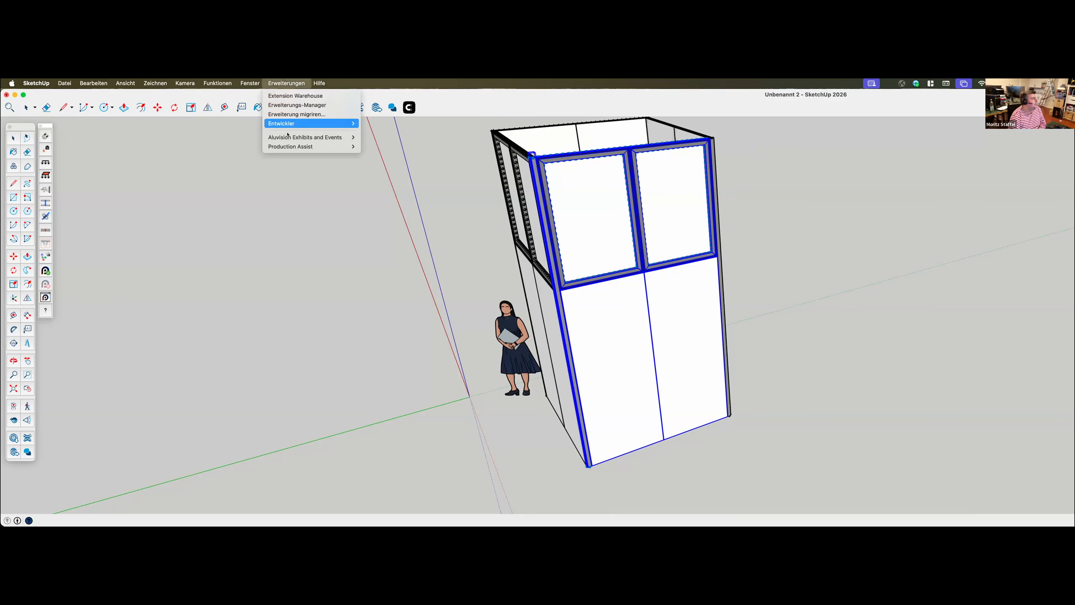
mouse_move(311, 137)
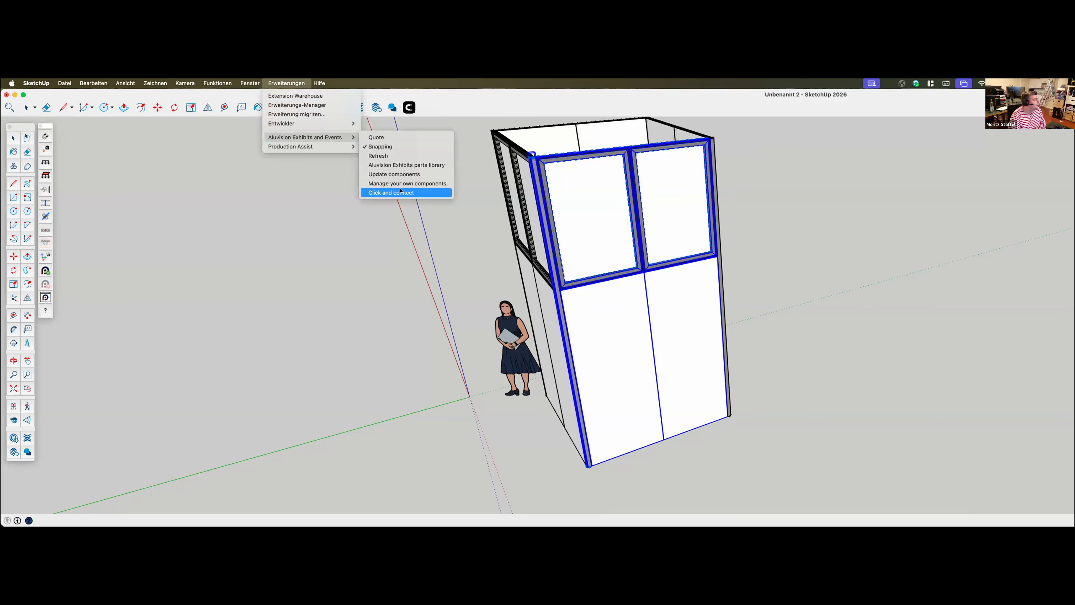
left_click(415, 192)
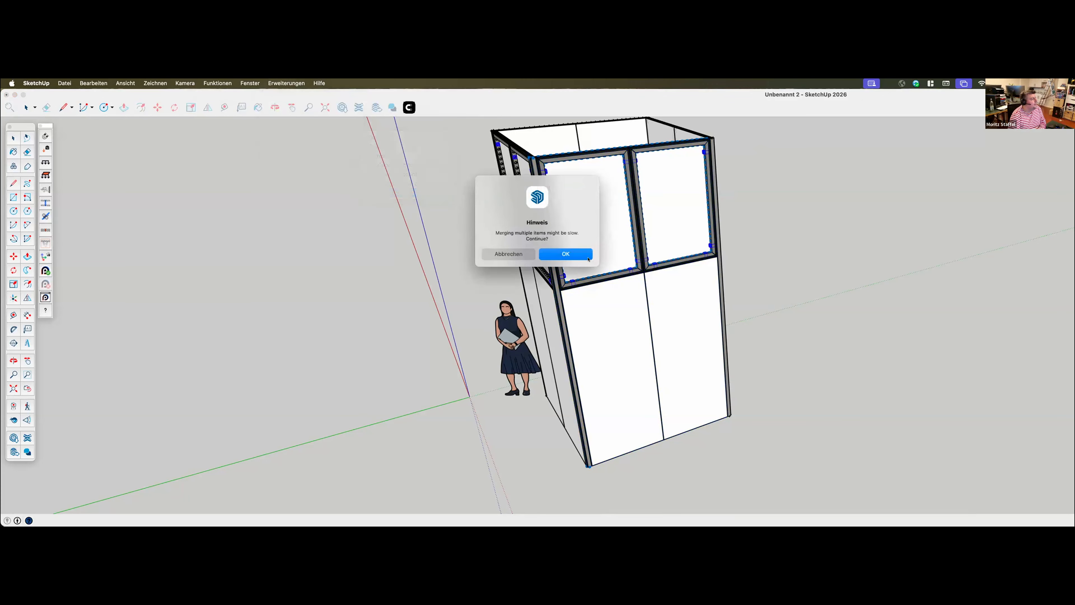
left_click(545, 256)
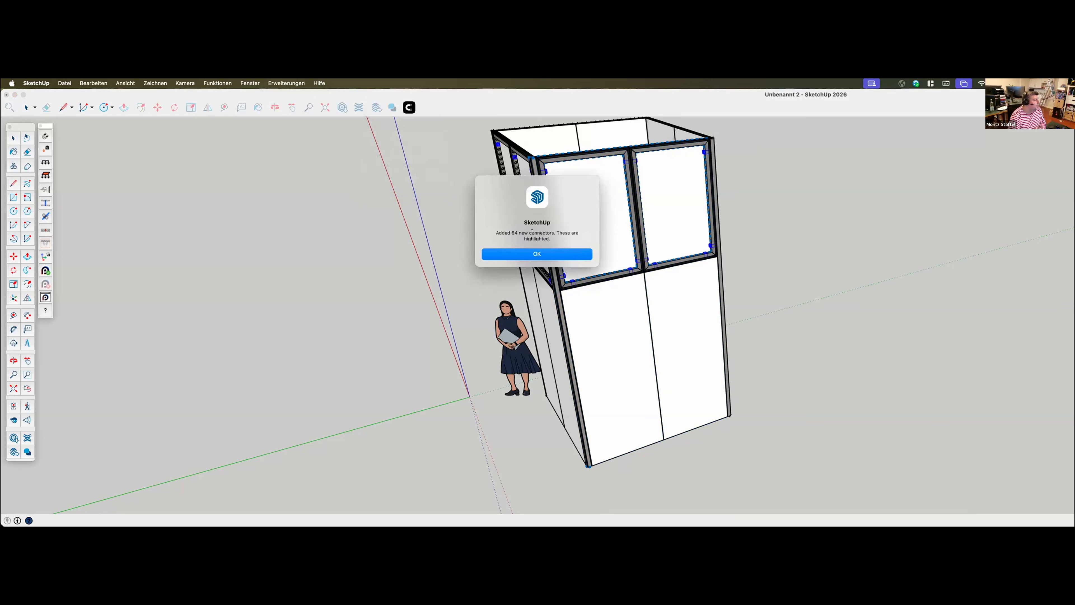
left_click(546, 253)
middle_click_drag(549, 290, 519, 209)
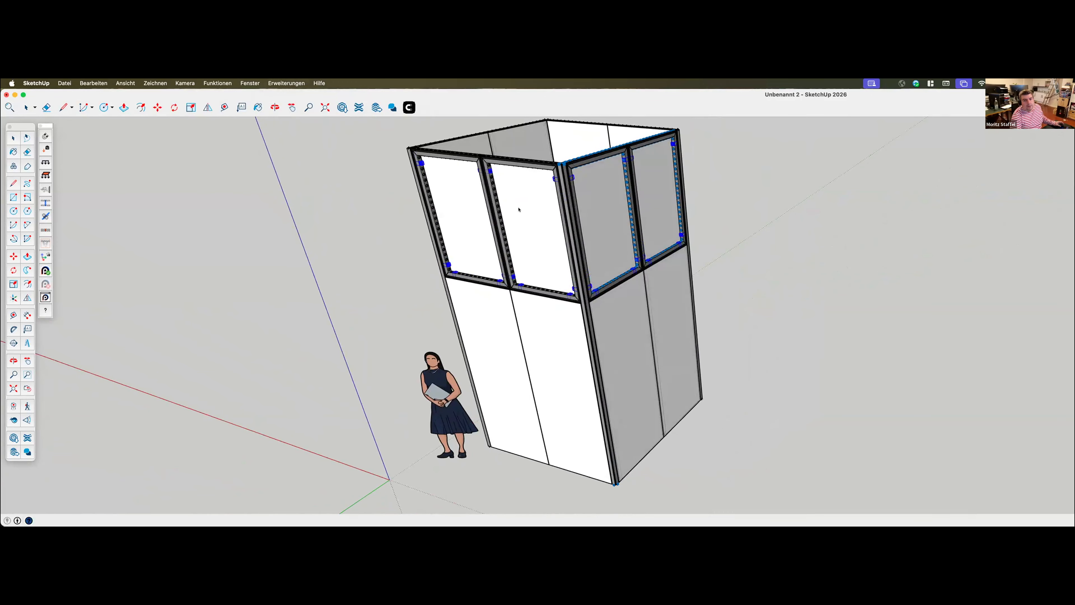
middle_click_drag(815, 305, 612, 263)
scroll(686, 346, "down", 3)
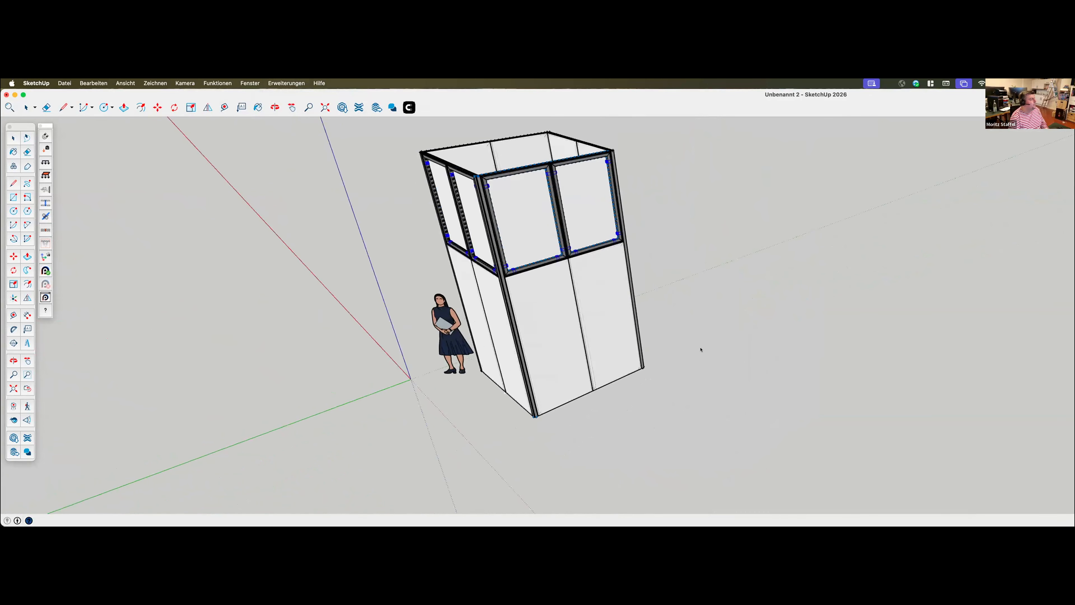
Start the structural analysis of the booth and accept enabling 'Use Floor as Support' for the Aluvision components
right_click(713, 332)
left_click(744, 340)
middle_click_drag(626, 292, 386, 391)
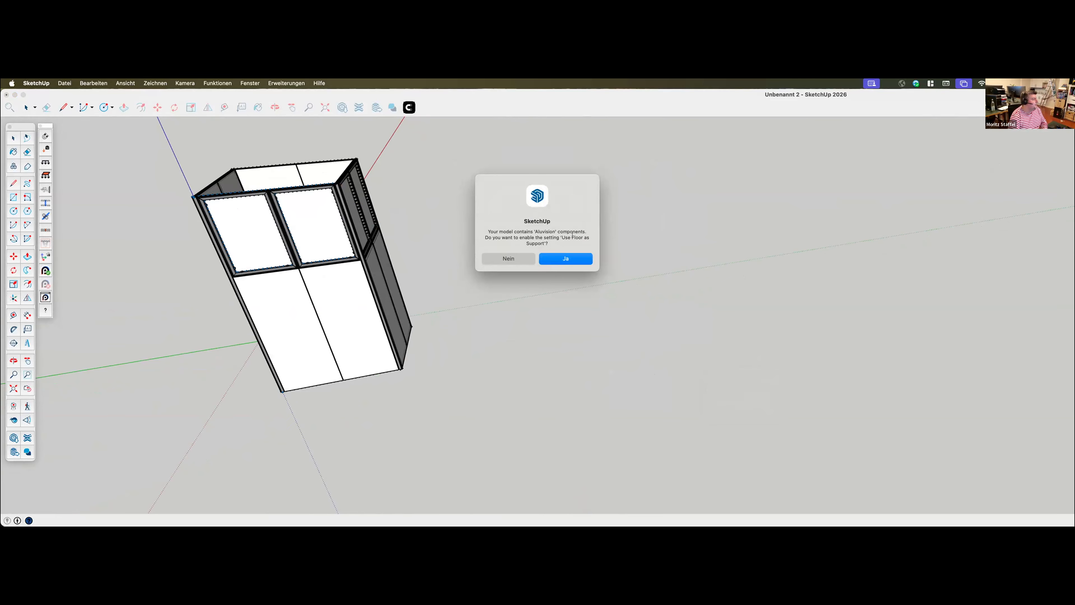
left_click(563, 257)
middle_click_drag(398, 325, 325, 324)
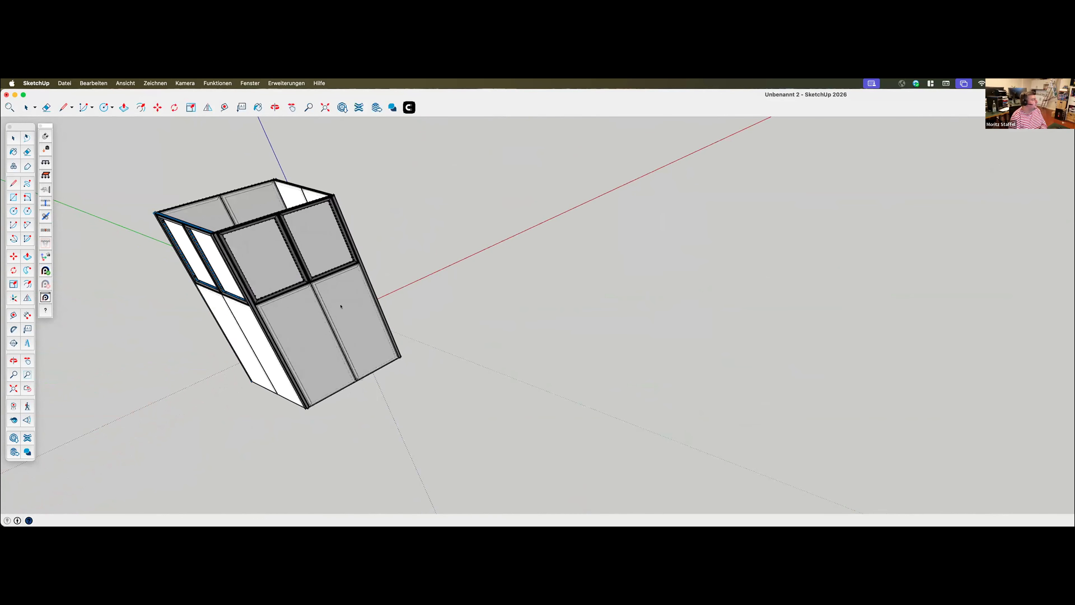
Open Production Assist and turn on Show Combined Deflection Du in the structural result options
left_click(44, 297)
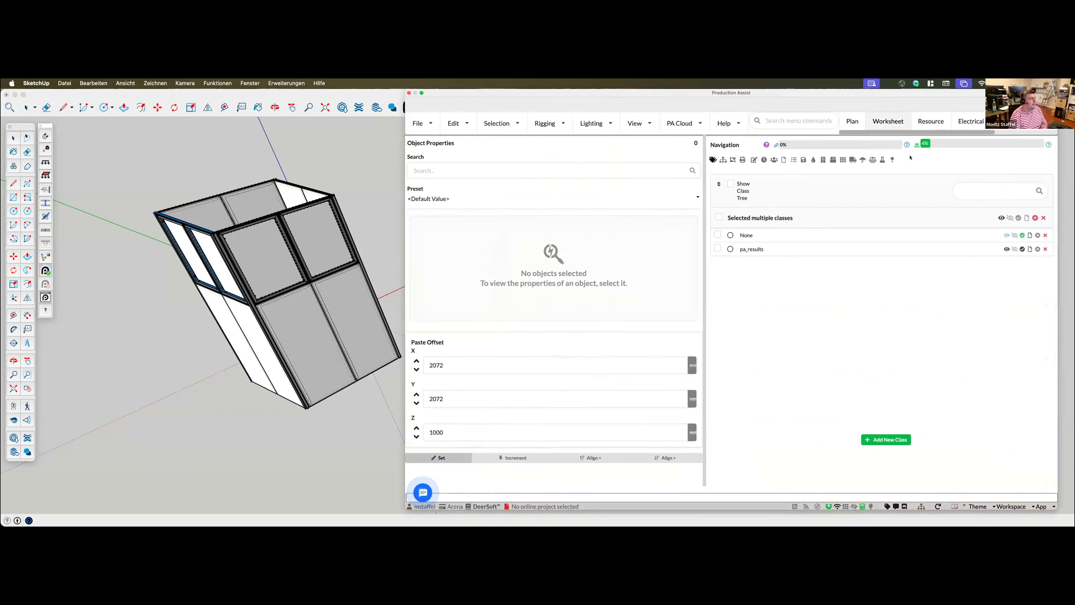
left_click(893, 161)
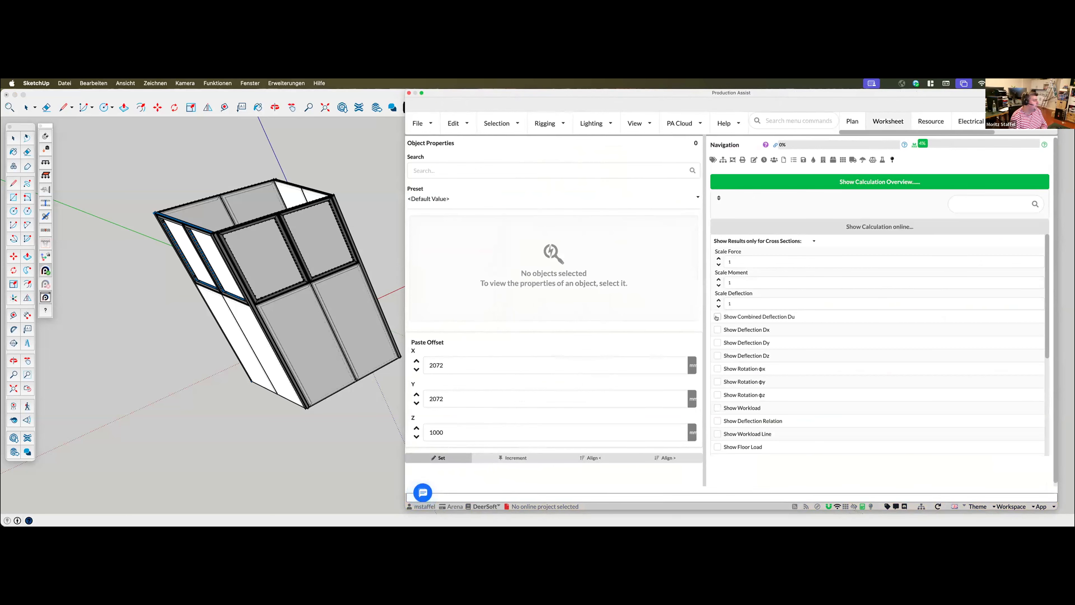
left_click(716, 318)
mouse_move(243, 344)
middle_mouse_down()
mouse_move(244, 357)
mouse_move(257, 355)
mouse_move(247, 359)
mouse_move(305, 325)
mouse_move(169, 222)
middle_mouse_up()
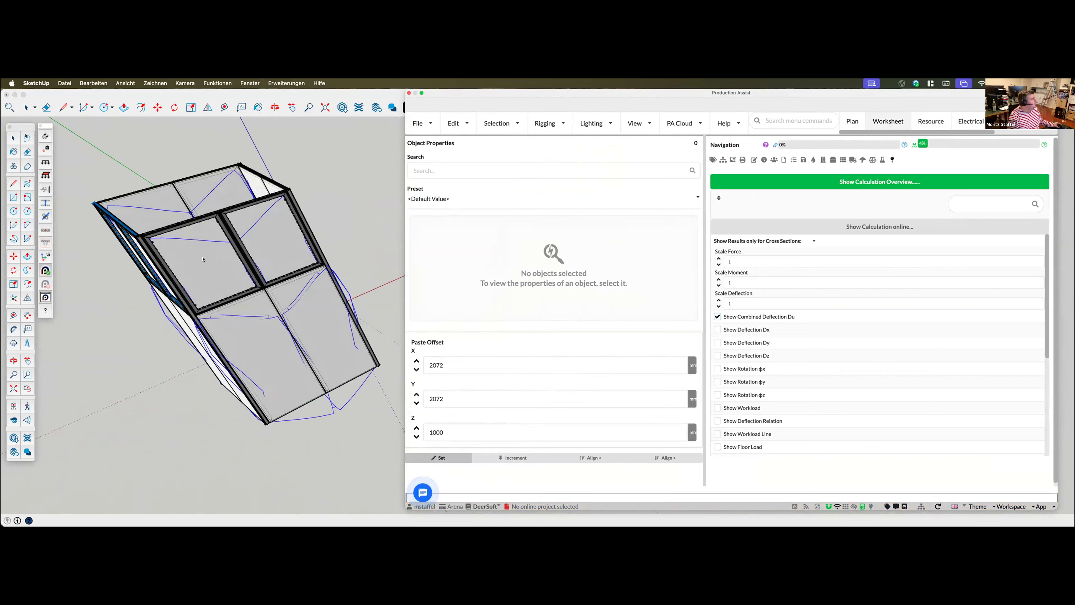
middle_click_drag(278, 216, 287, 338)
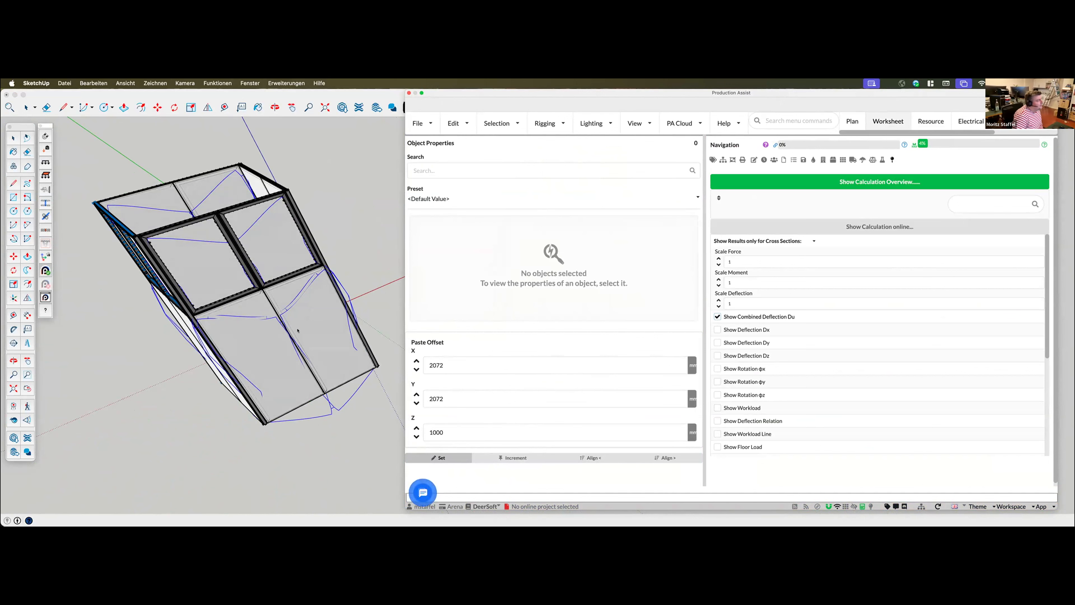
Bring up the 3D renderer in Production Assist by toggling its display and switching to the Plan workspace
left_click(631, 123)
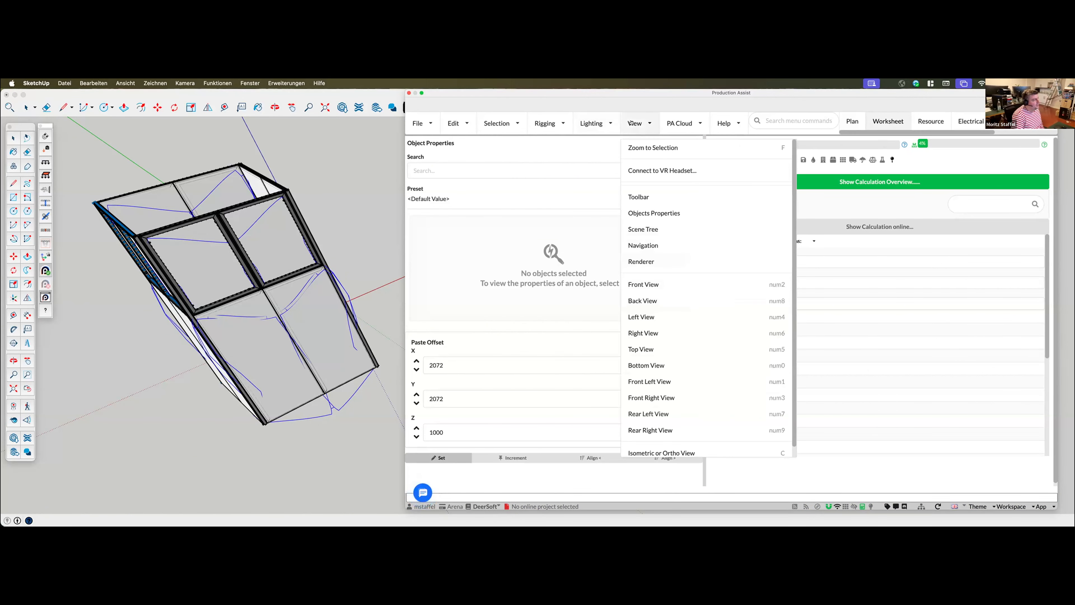
left_click(643, 263)
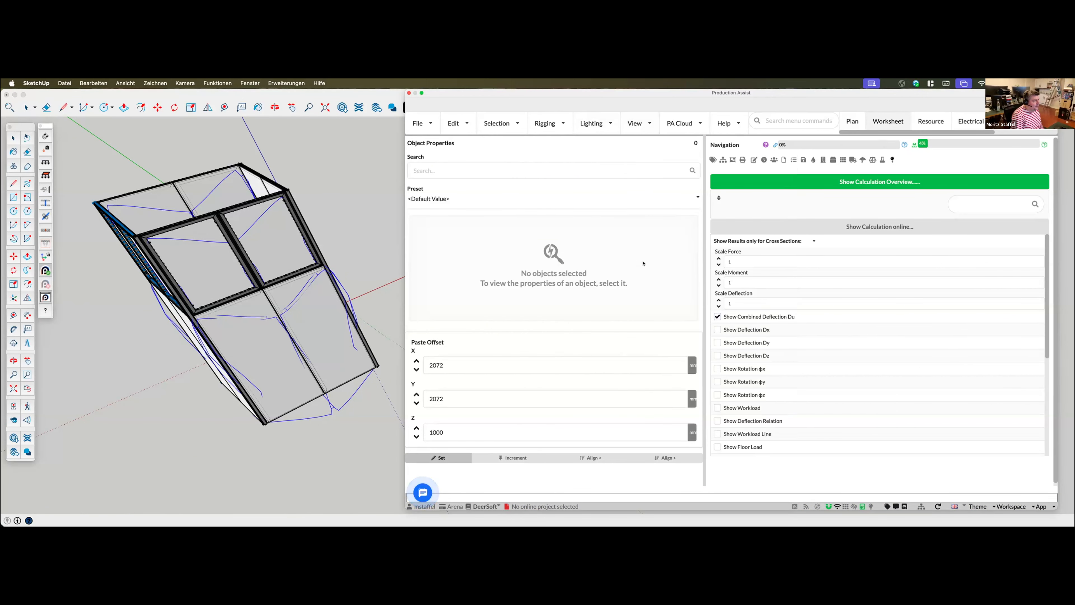
left_click(625, 122)
left_click(648, 261)
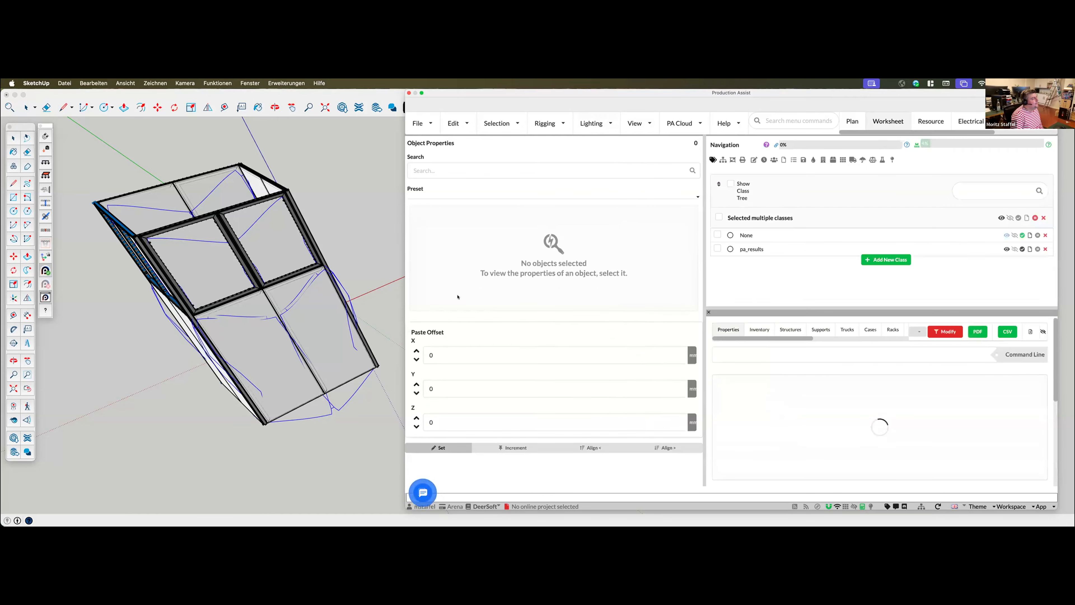
left_click(852, 116)
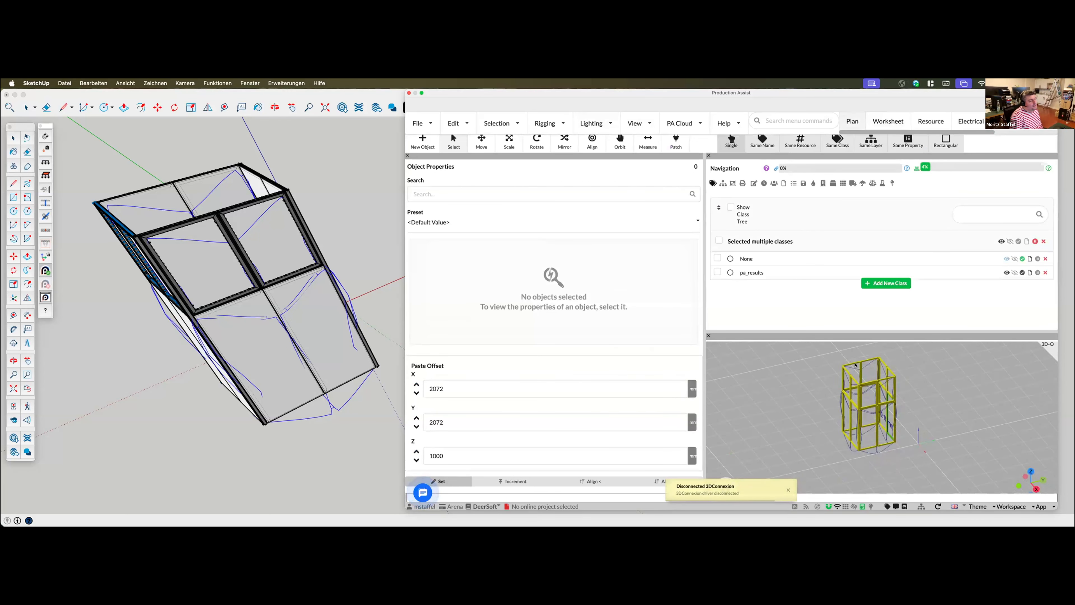
Examine the booth's combined deflection curves and deflection label in the 3D renderer from several sides
middle_click_drag(882, 434, 931, 437)
scroll(931, 438, "up", 3)
middle_click_drag(908, 352, 955, 406)
scroll(877, 424, "up", 3)
left_click(868, 437)
left_click(958, 433)
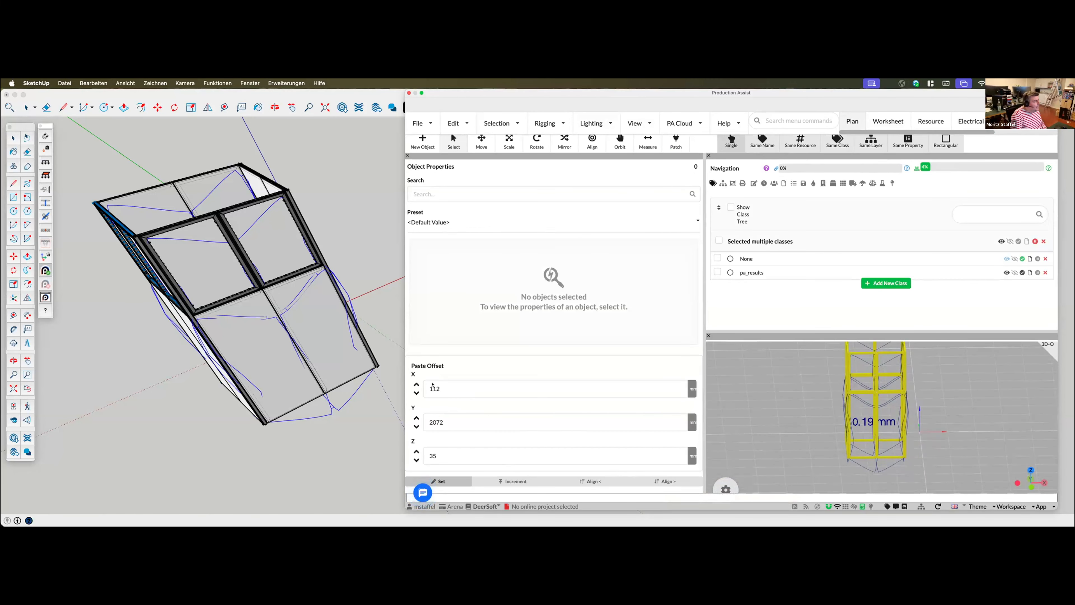
middle_click_drag(924, 424, 959, 444)
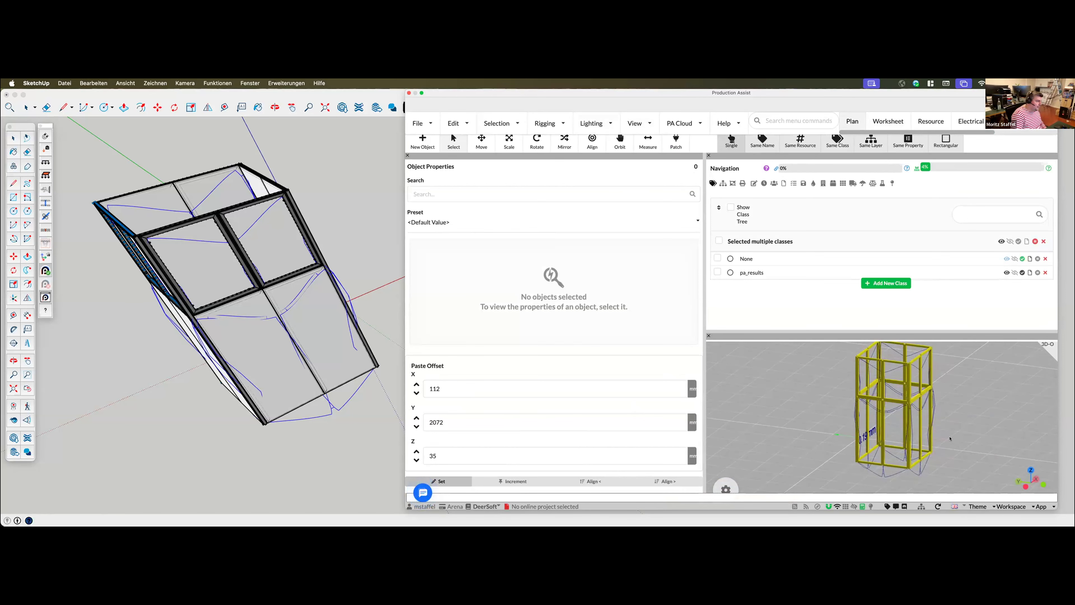
Reopen the structural result options and dock the navigation pane beside the renderer to enlarge the 3D view
left_click(891, 184)
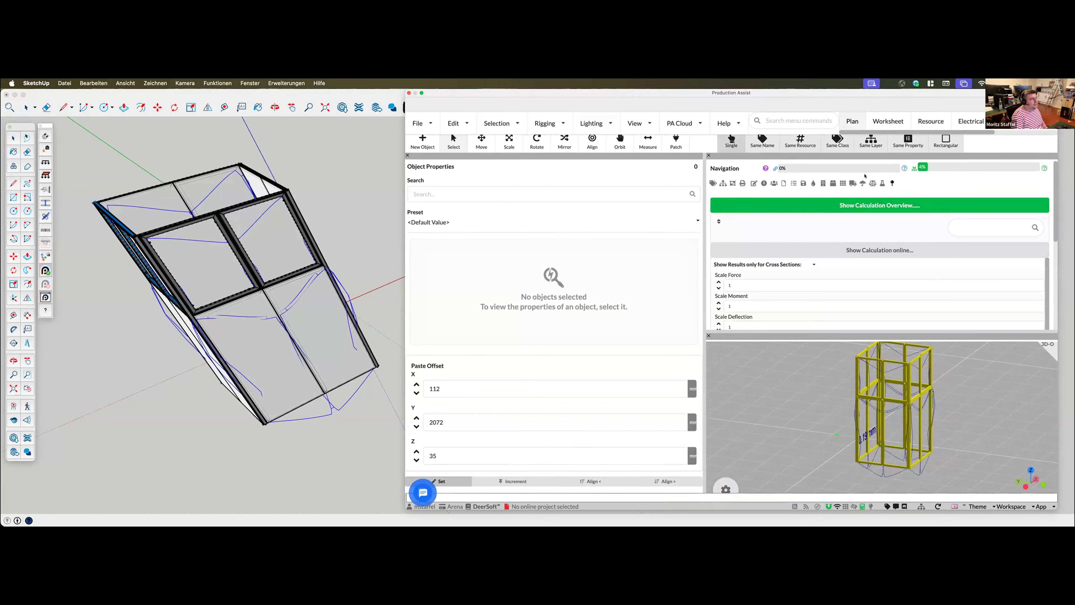
left_click_drag(959, 156, 529, 313)
mouse_move(744, 413)
middle_mouse_down()
mouse_move(804, 412)
mouse_move(648, 406)
mouse_move(734, 399)
middle_mouse_up()
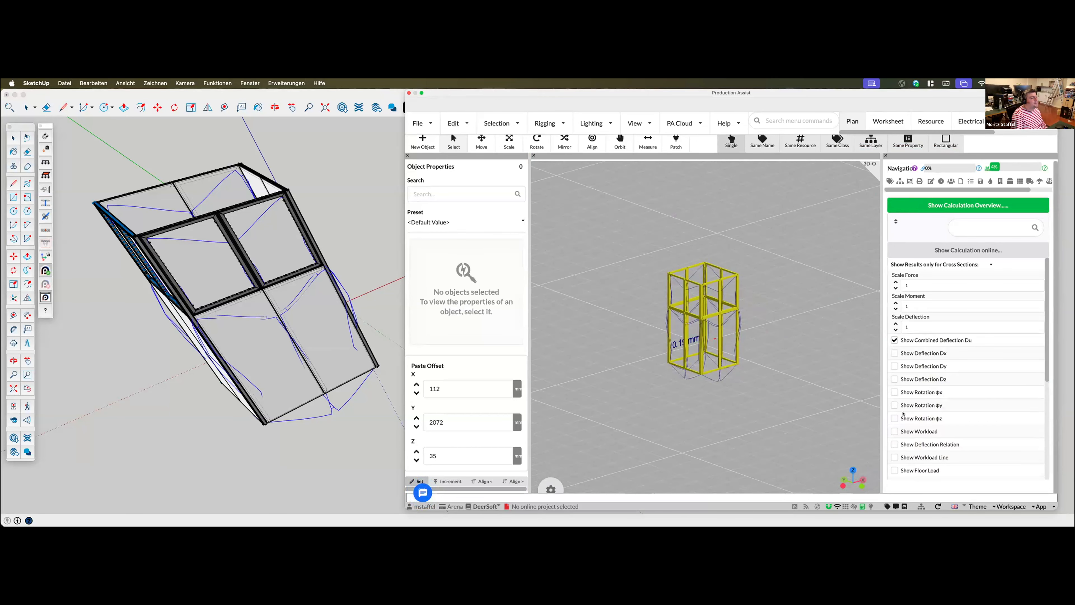
Turn on Show Workload and inspect the color-coded utilization of the booth frames from several angles
left_click(894, 431)
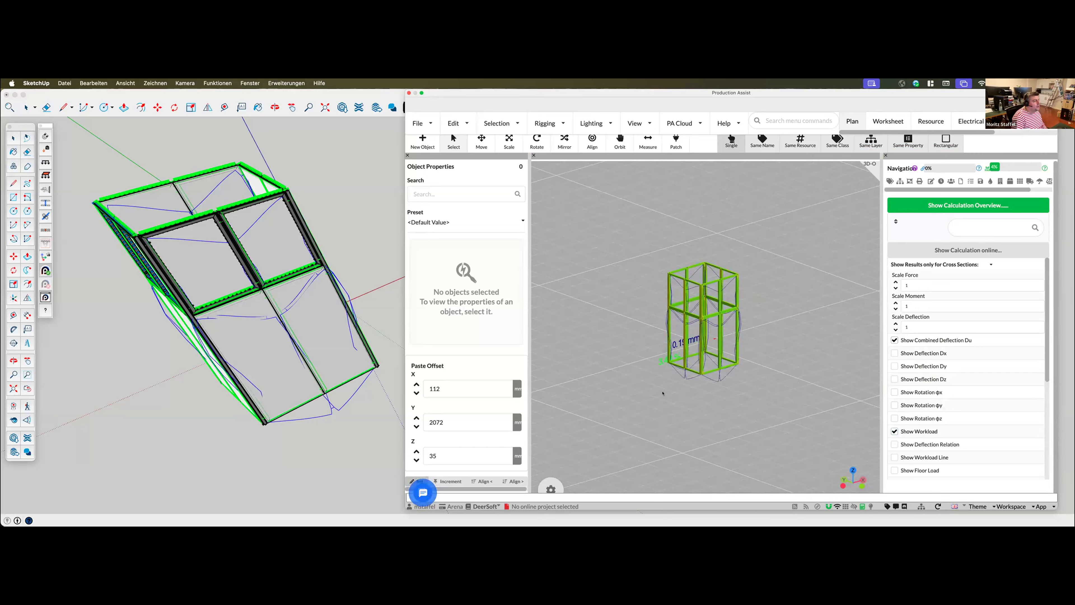
middle_click_drag(723, 396, 767, 381)
scroll(769, 333, "up", 3)
scroll(769, 333, "up", 2)
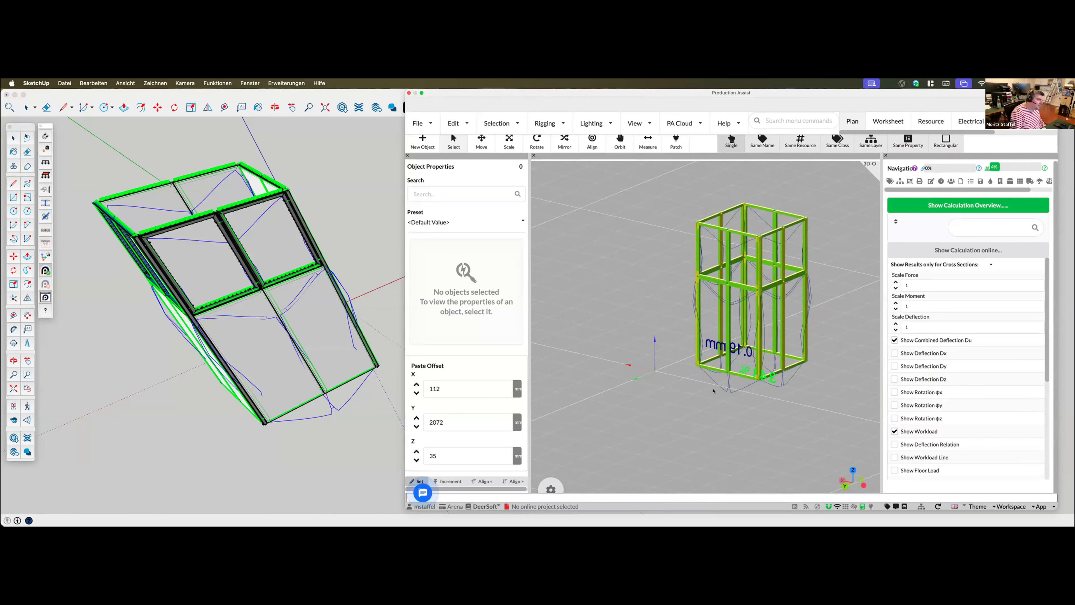
middle_click_drag(686, 391, 738, 407)
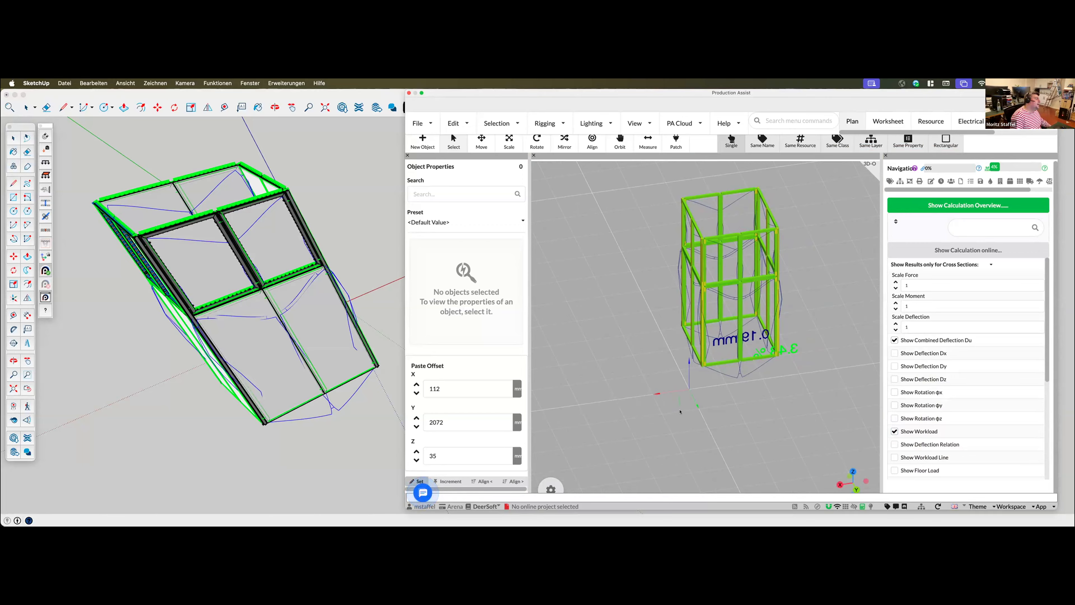
middle_click_drag(641, 400, 720, 373)
middle_click_drag(763, 336, 774, 357)
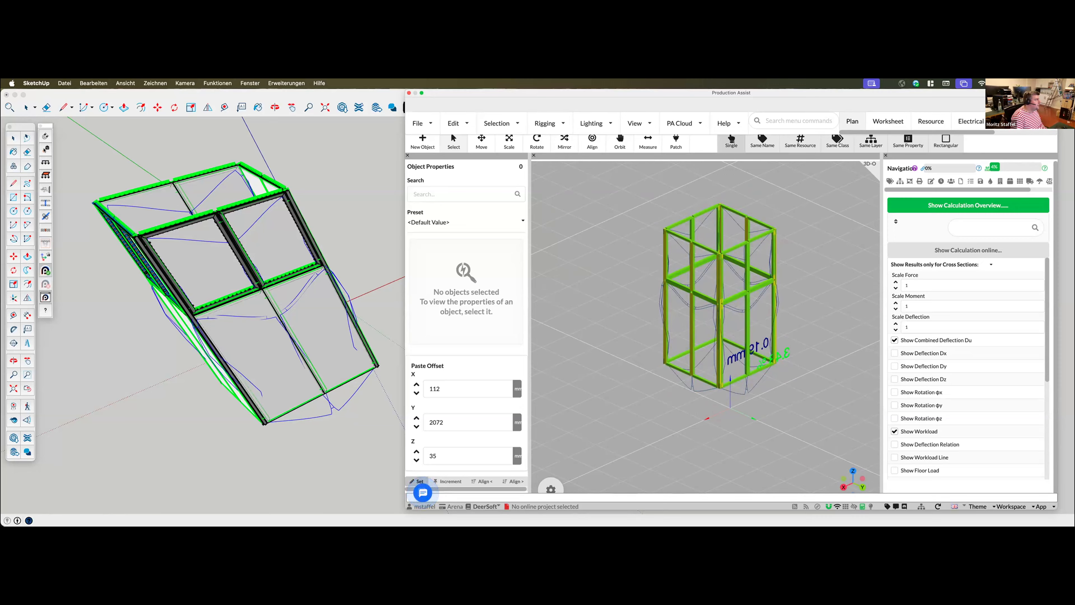
Place a 500 kg point load on the upper front frame's top edge and review the recalculated deflection and workload
left_click(252, 202)
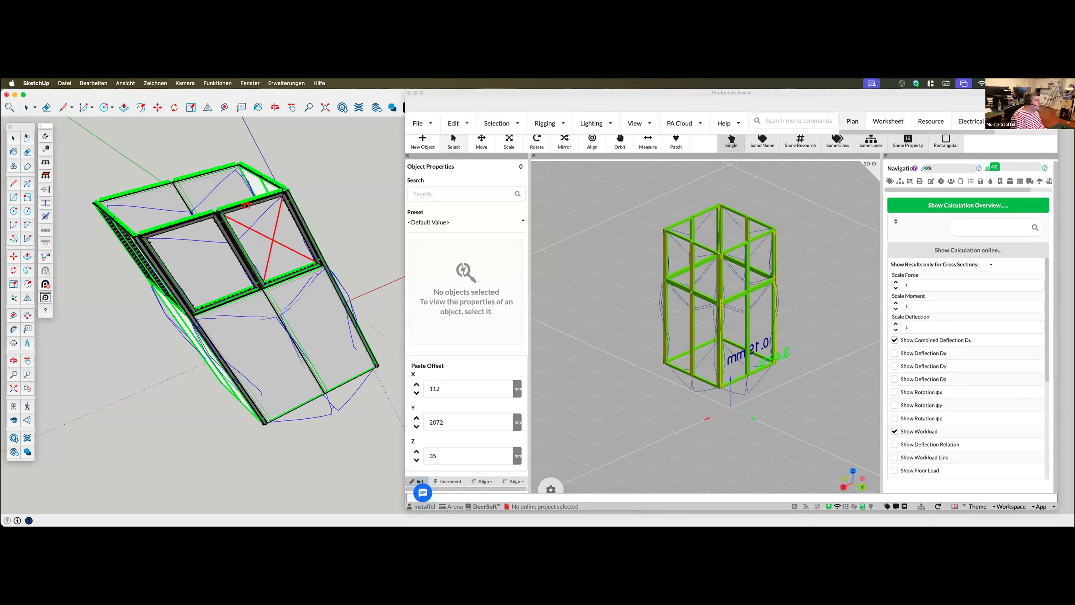
left_click(247, 205)
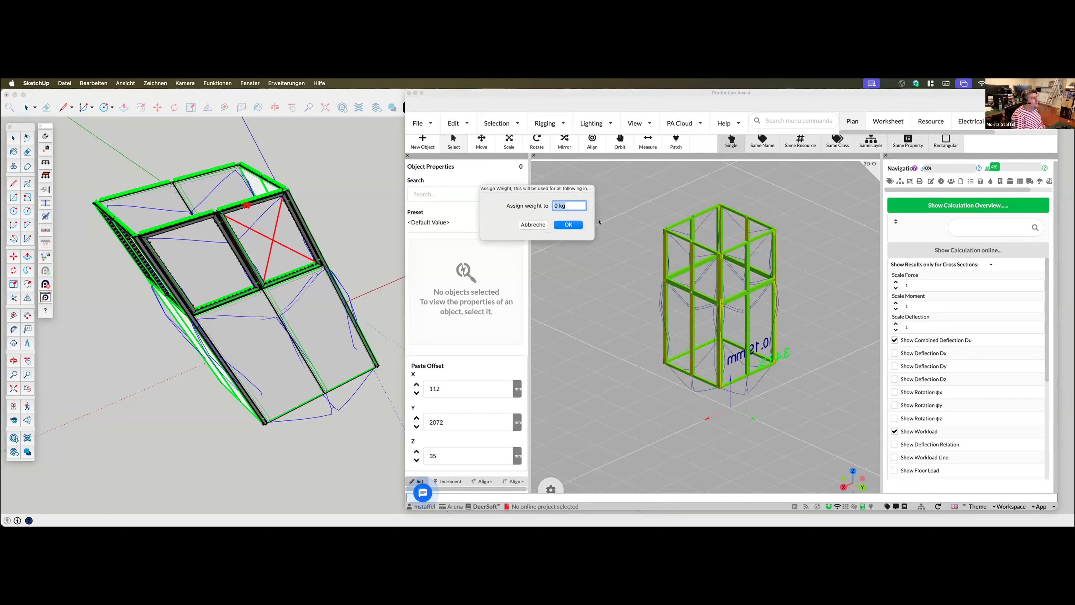
type("500")
left_click(568, 224)
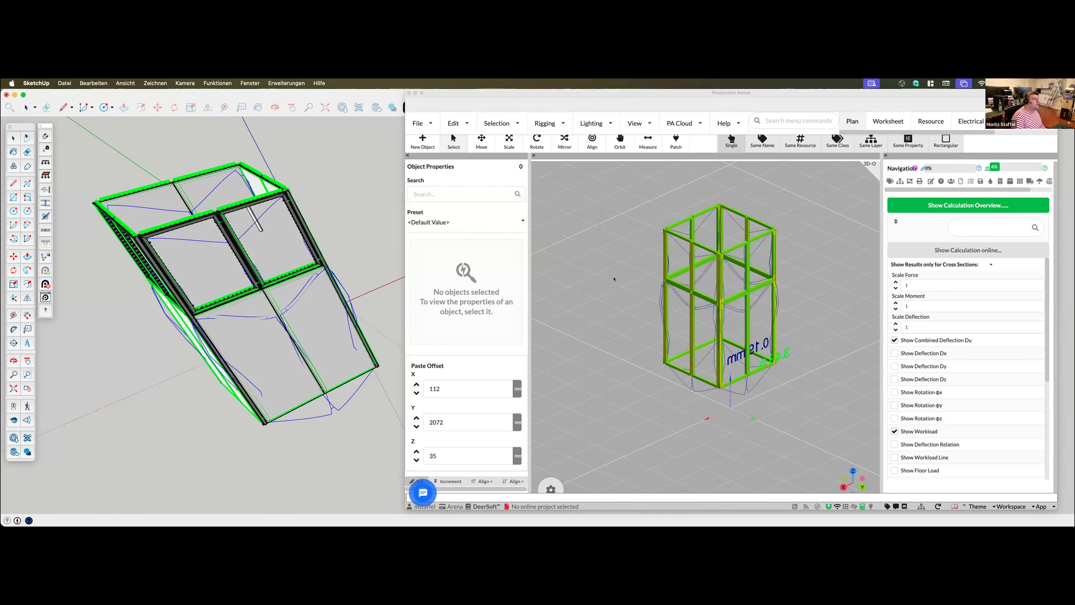
left_click_drag(636, 410, 763, 404)
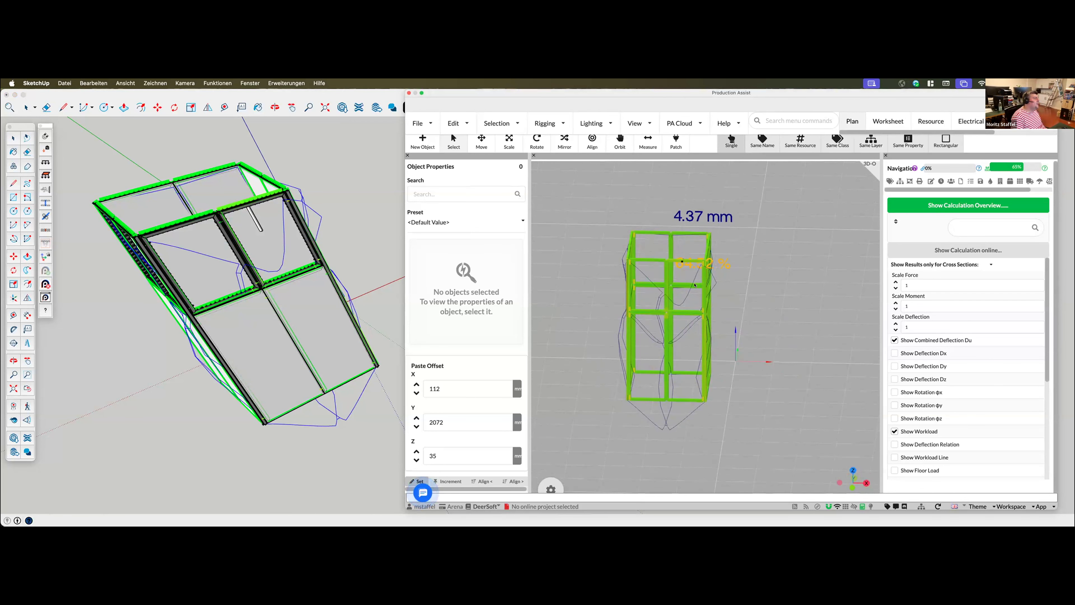
left_click_drag(695, 285, 662, 282)
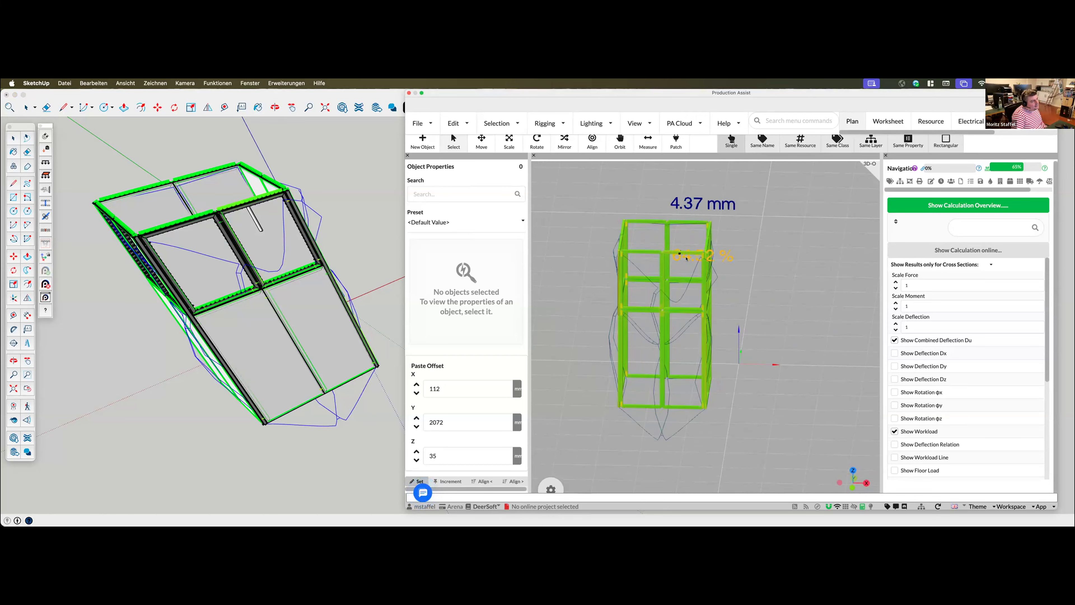
Select the point load and set its structural weight to 1000 kg
left_click(253, 218)
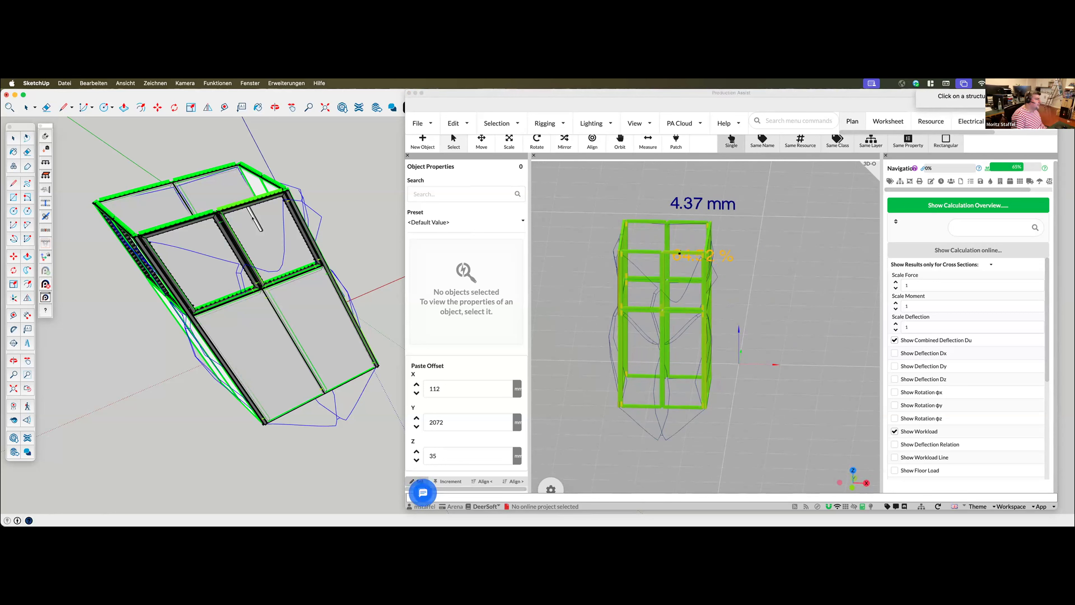
left_click(12, 137)
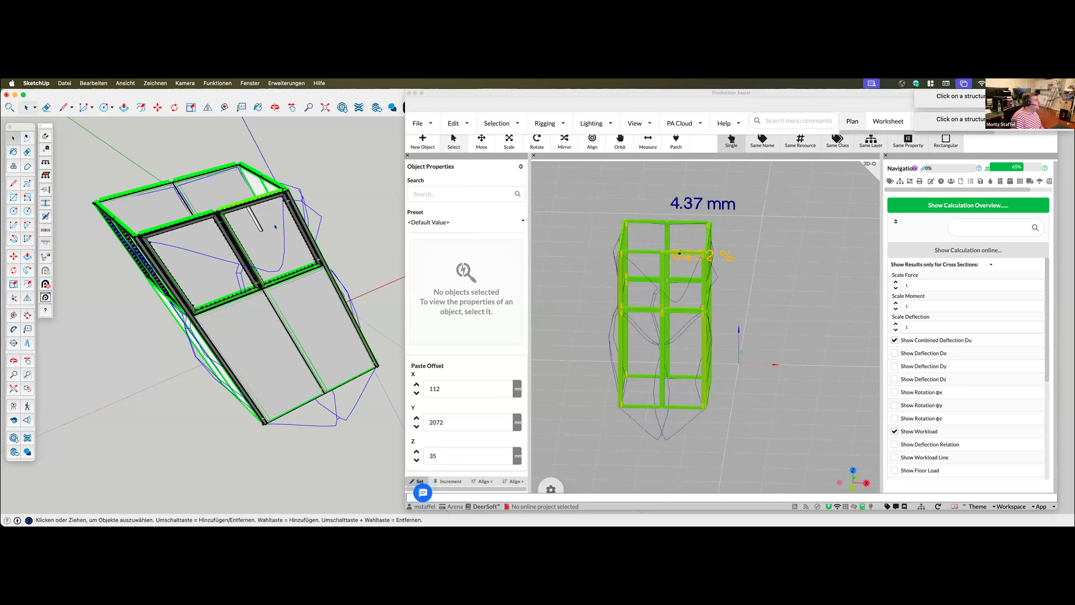
left_click(252, 218)
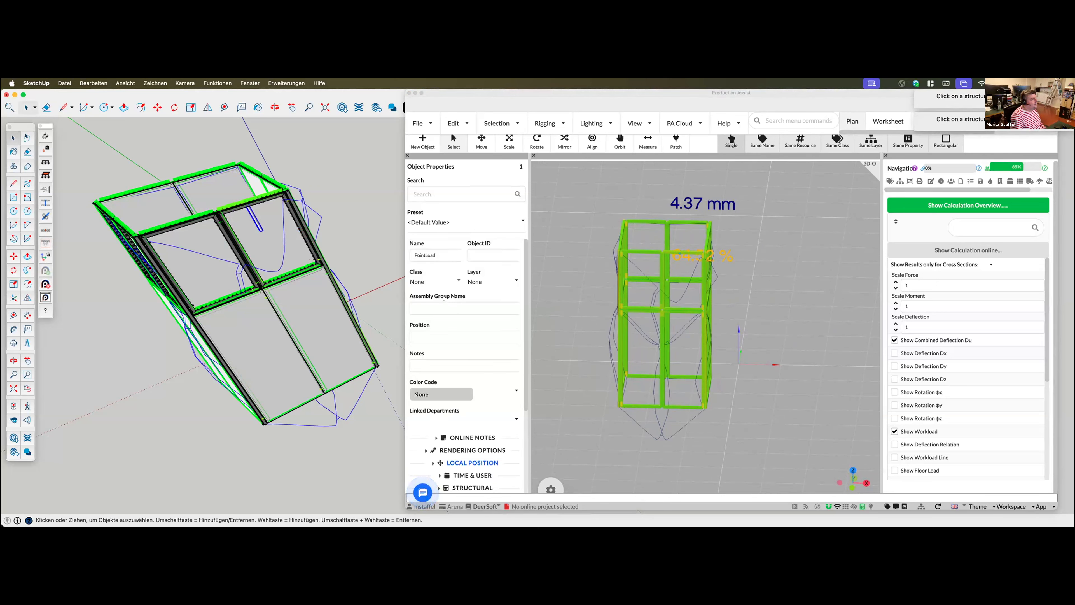
scroll(473, 392, "down", 5)
left_click(472, 382)
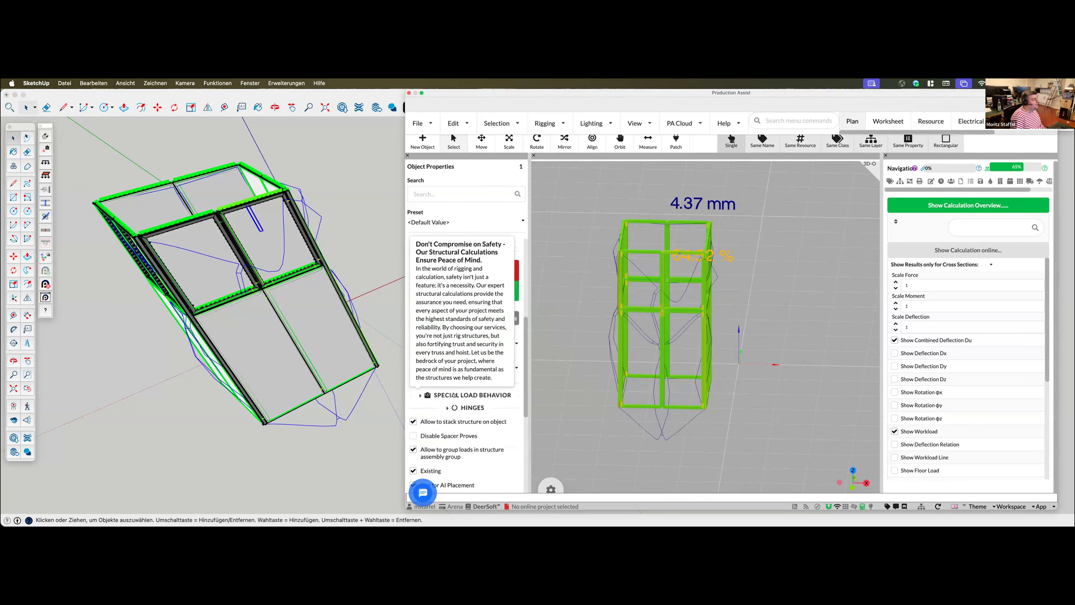
scroll(458, 331, "up", 2)
double_click(455, 331)
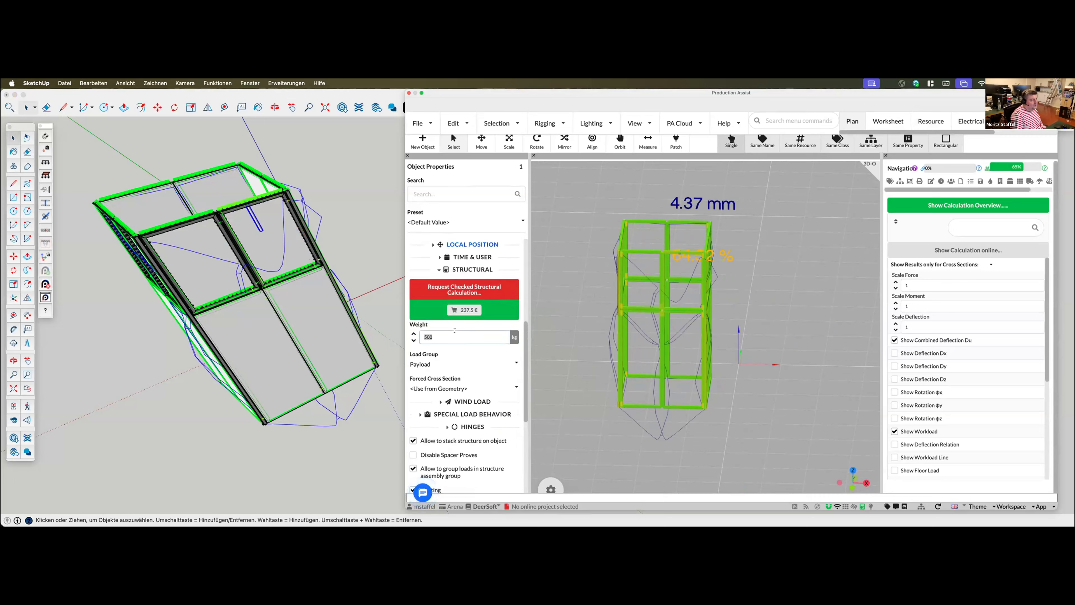
type("10")
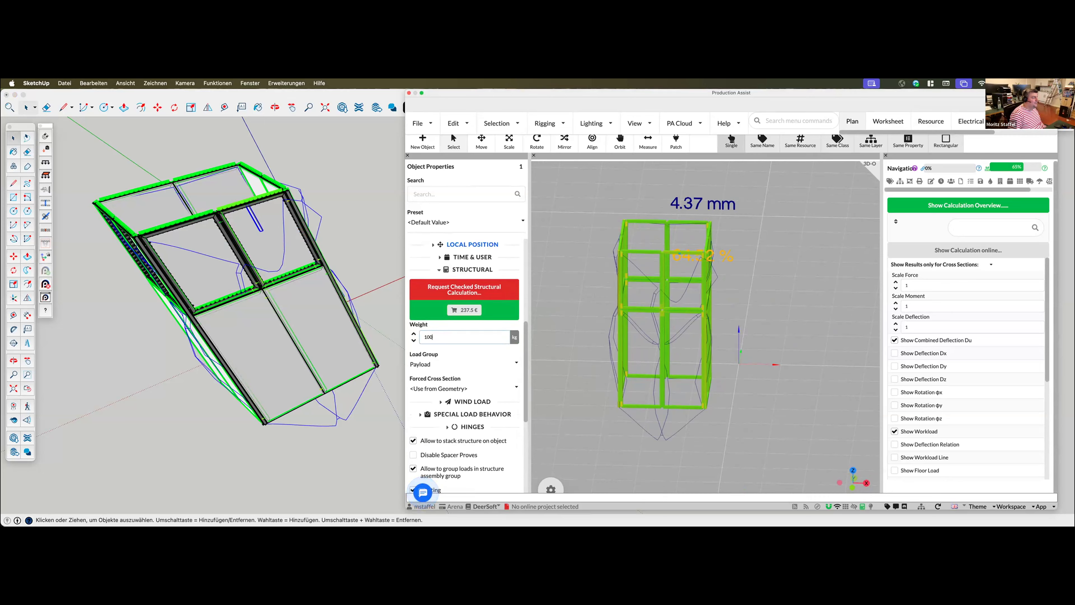
key("Return")
Examine the structure utilization of each Aluvision profile and quick-tightener, and the deflection and workload around the loaded booth
left_click_drag(761, 326, 718, 269)
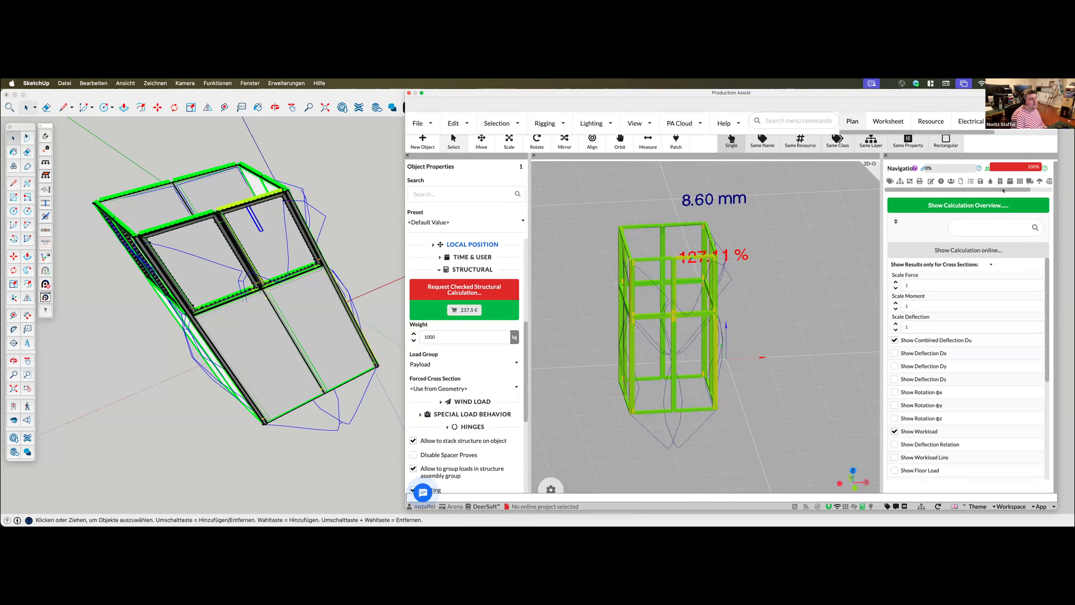
mouse_move(985, 167)
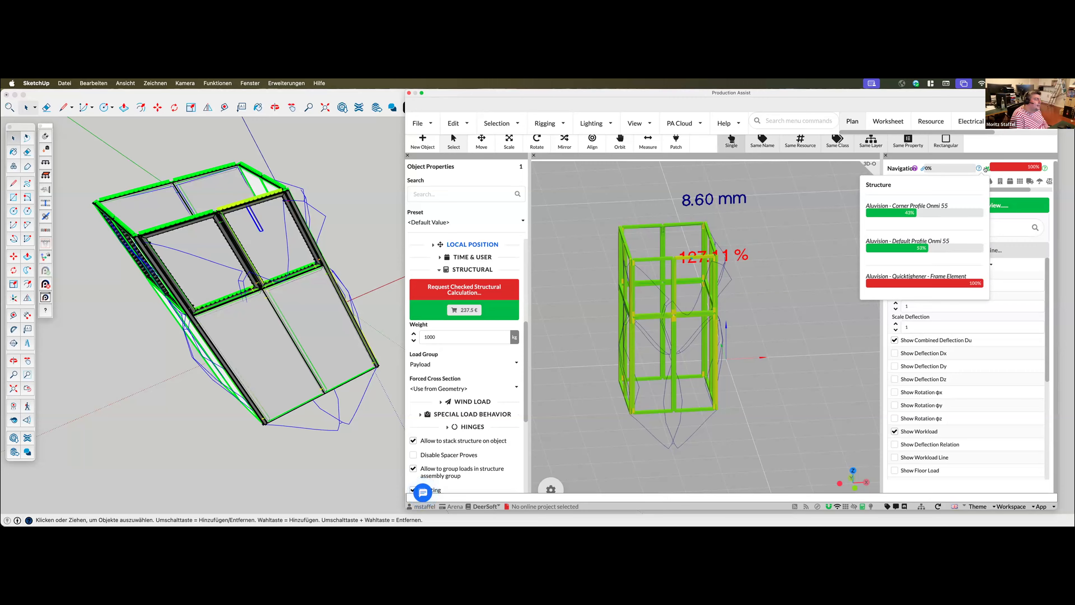
middle_click_drag(773, 339, 733, 339)
scroll(734, 339, "up", 3)
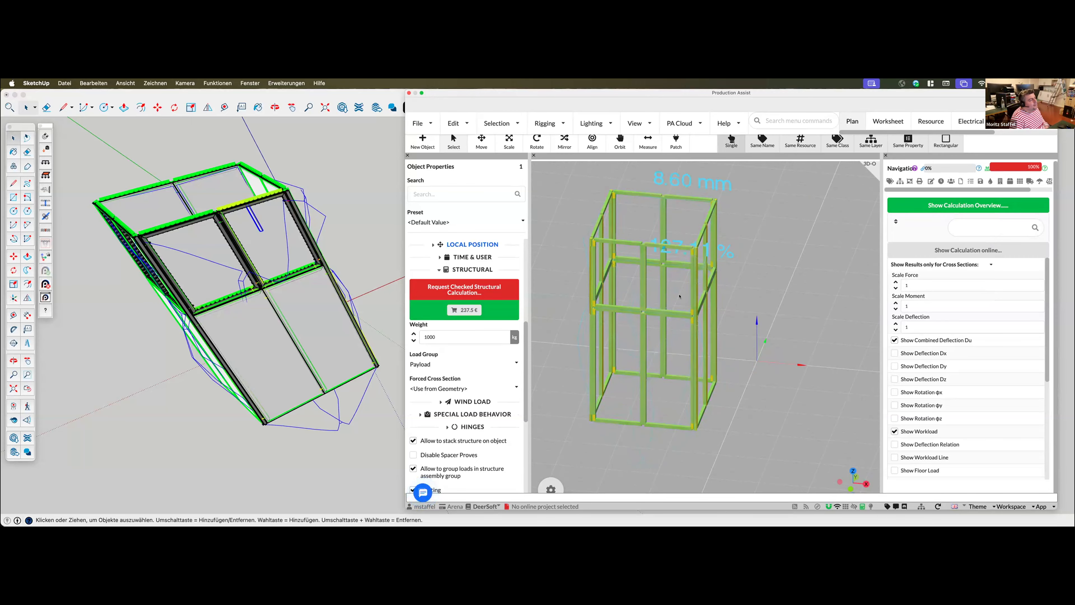
middle_click_drag(659, 376, 663, 347)
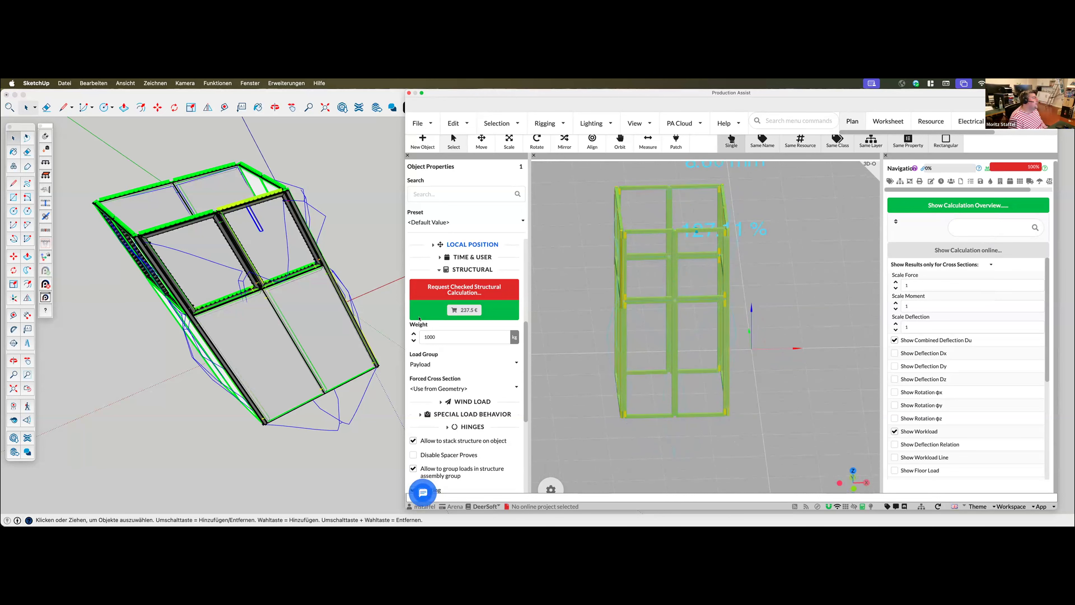
middle_click_drag(247, 239, 244, 245)
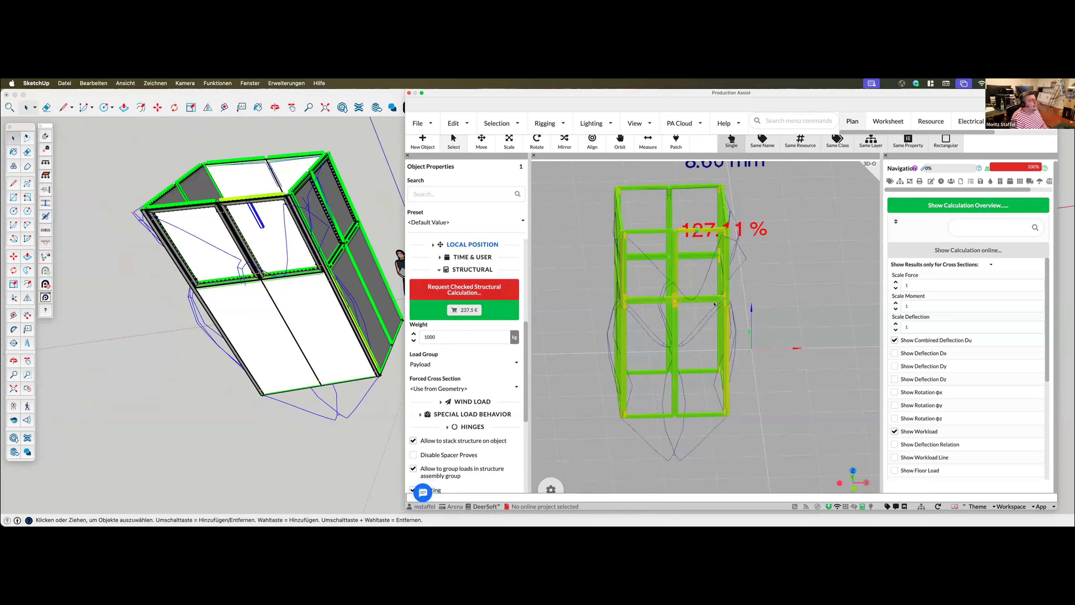
middle_click_drag(755, 317, 735, 309)
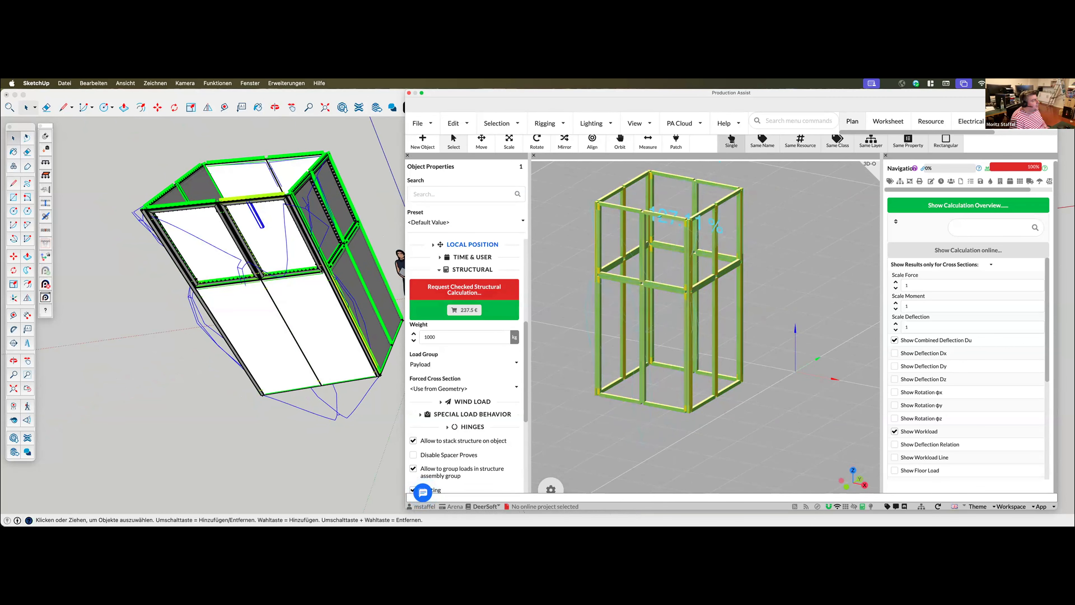
Deselect the point load and inspect the booth's deflection lines and workload from the other side and from farther away
middle_click_drag(657, 405, 761, 407)
middle_click_drag(788, 311, 777, 316)
left_click(777, 316)
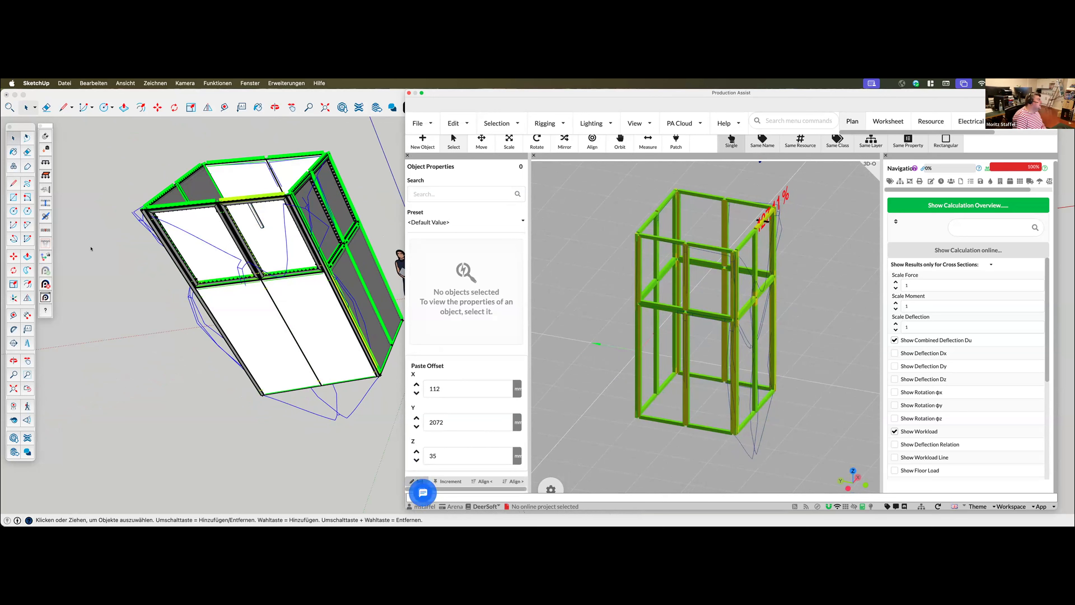
scroll(669, 361, "down", 3)
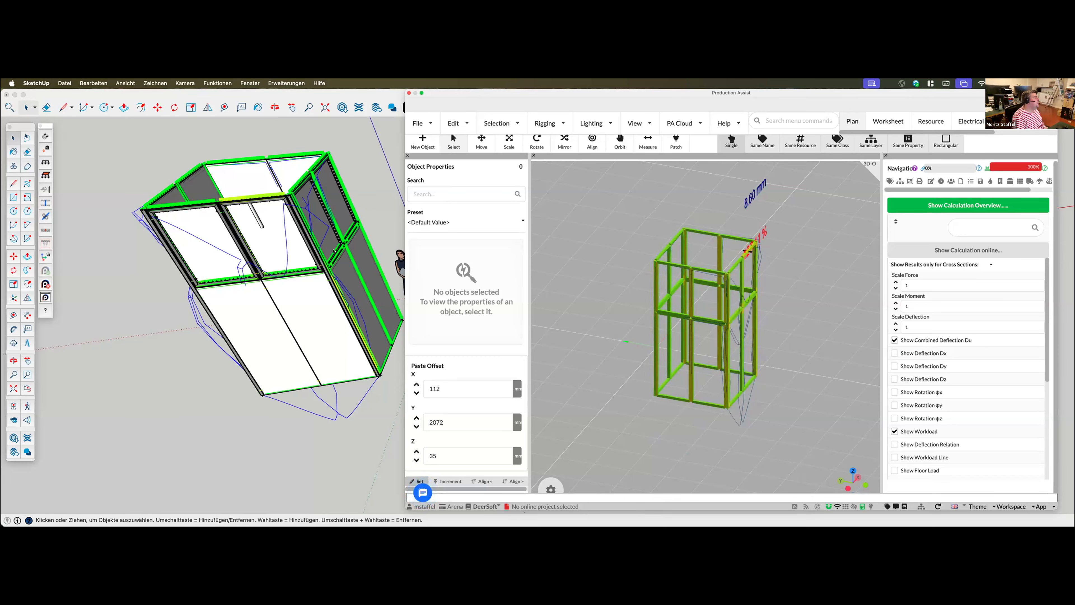
scroll(730, 437, "down", 1)
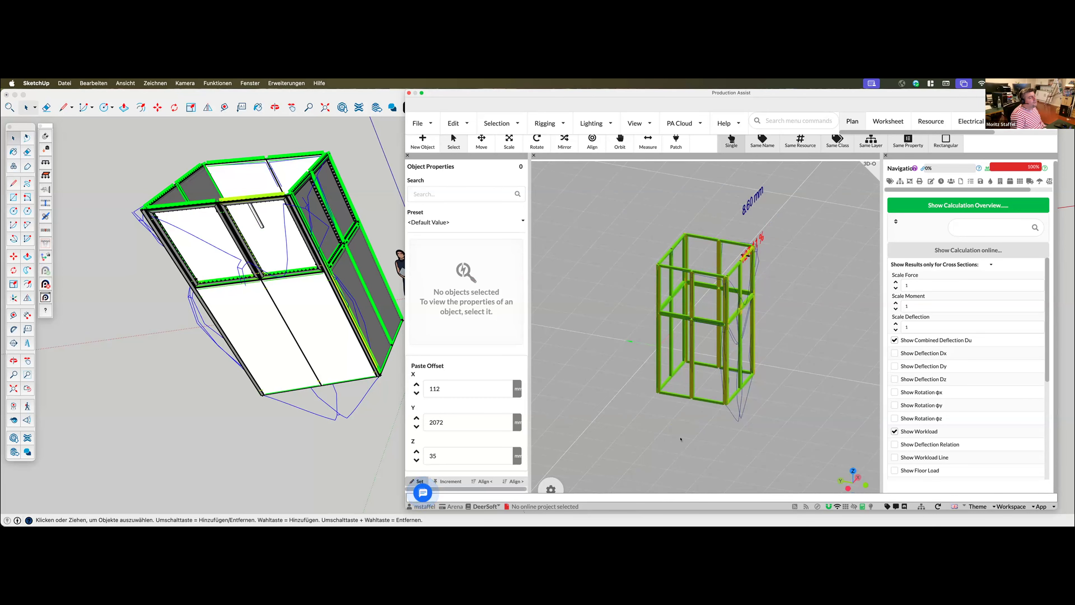
scroll(675, 439, "down", 2)
middle_click_drag(670, 438, 674, 419)
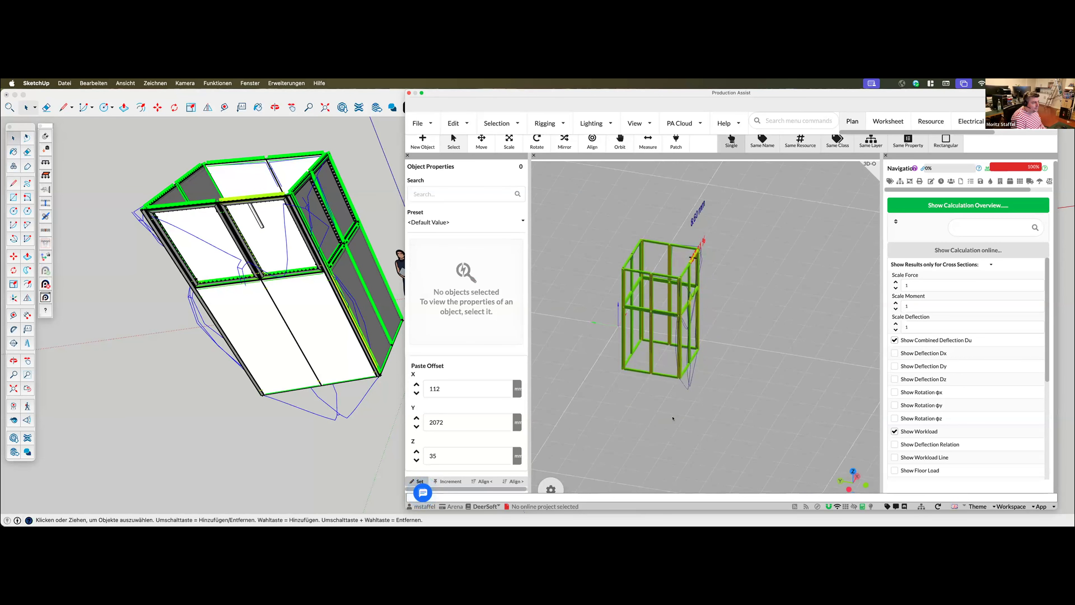
Delete the 1000 kg point load from the booth's upper front frame in the SketchUp model
left_click(255, 217)
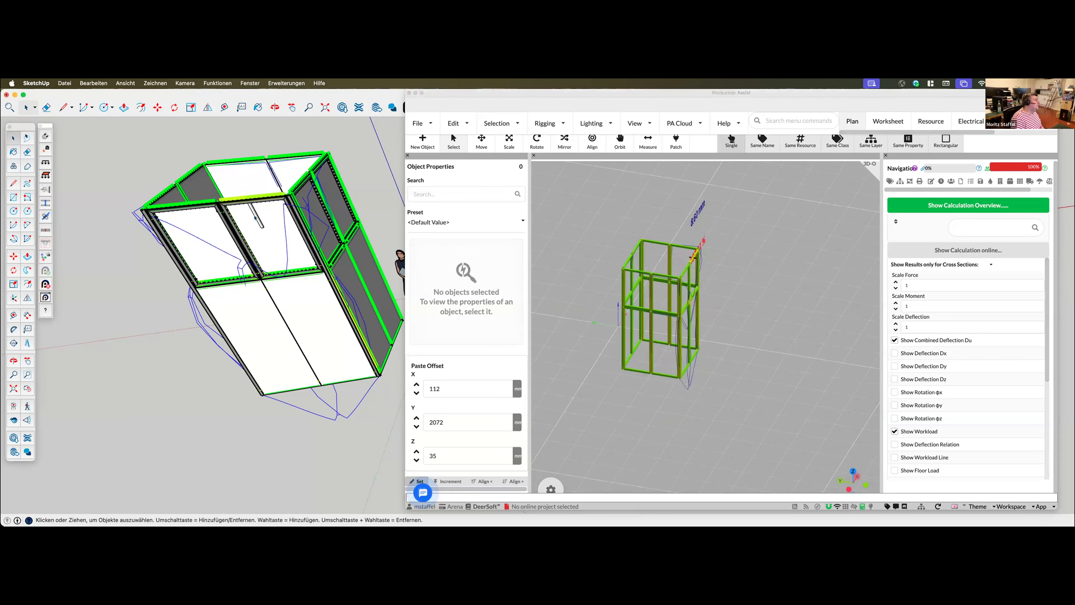
left_click(254, 217)
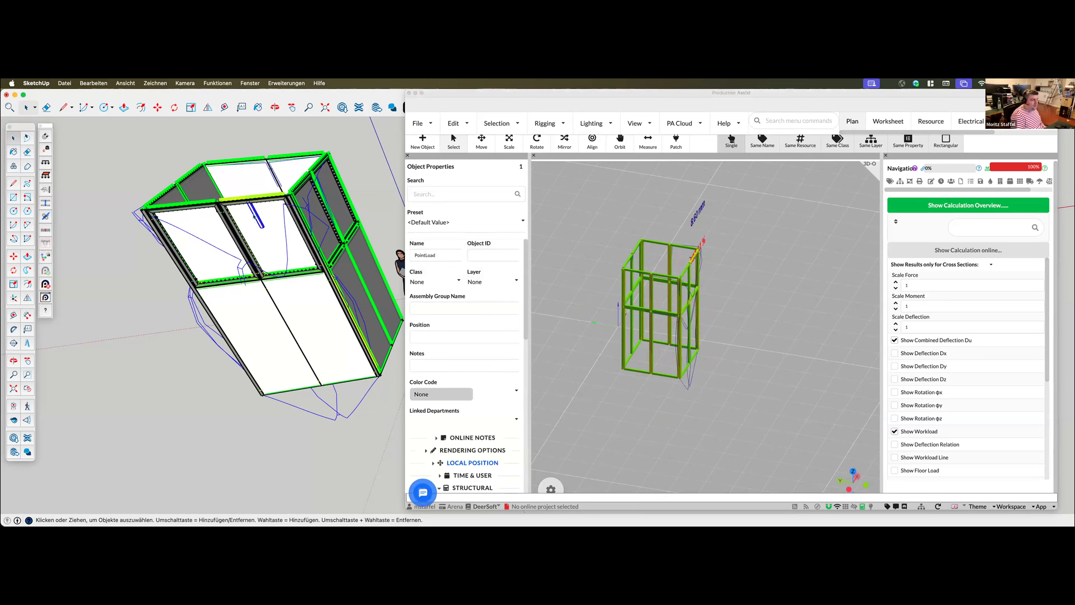
key("Delete")
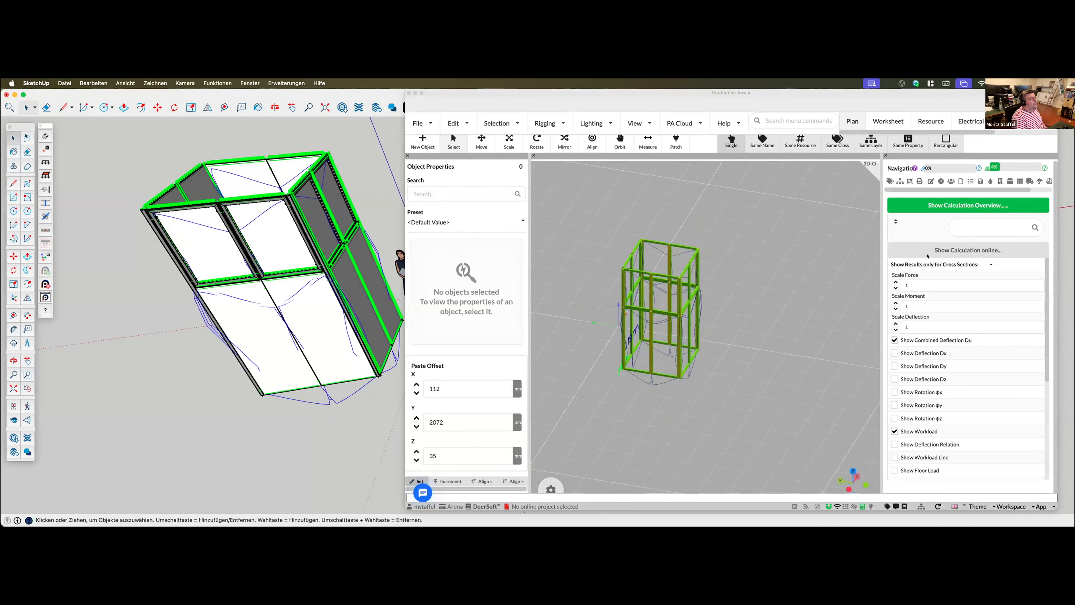
middle_click_drag(629, 405, 749, 372)
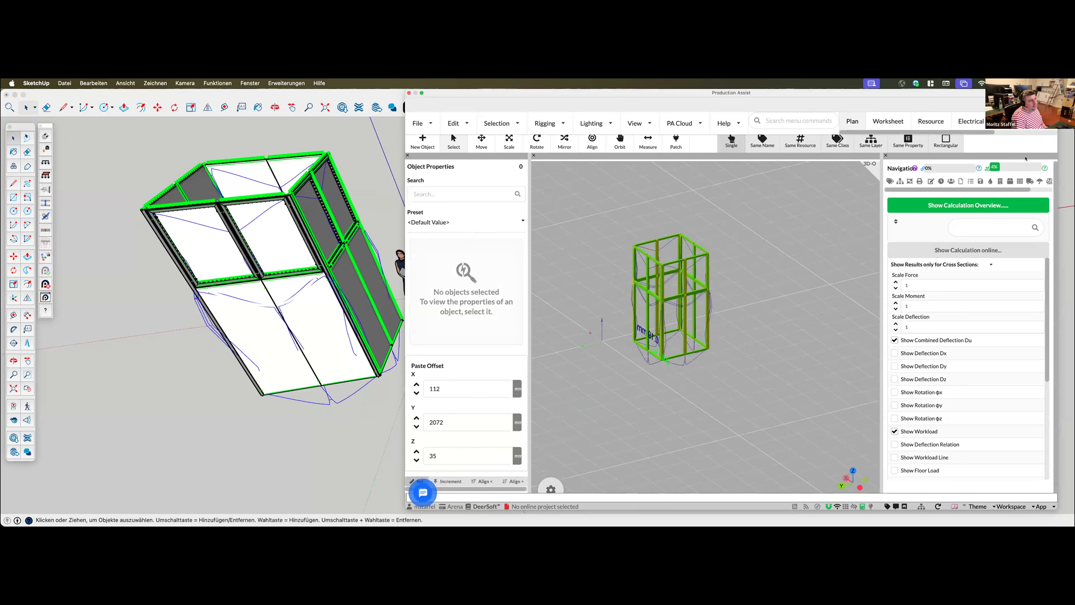
Show the load combinations and set the wind load type to Indoor EN17879 2.5%
scroll(1039, 186, "right", 3)
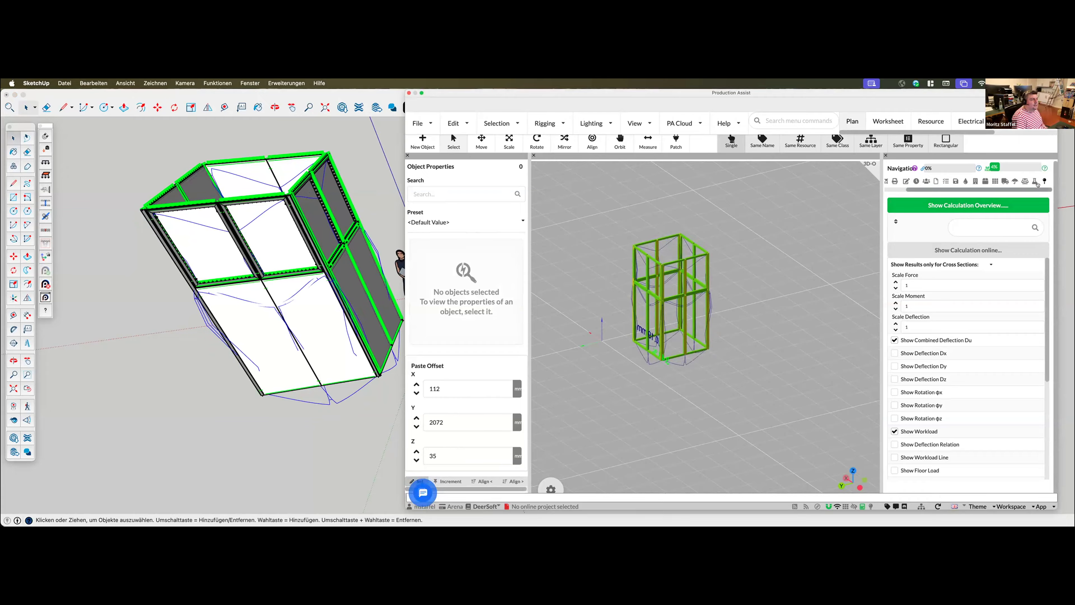
left_click(1034, 182)
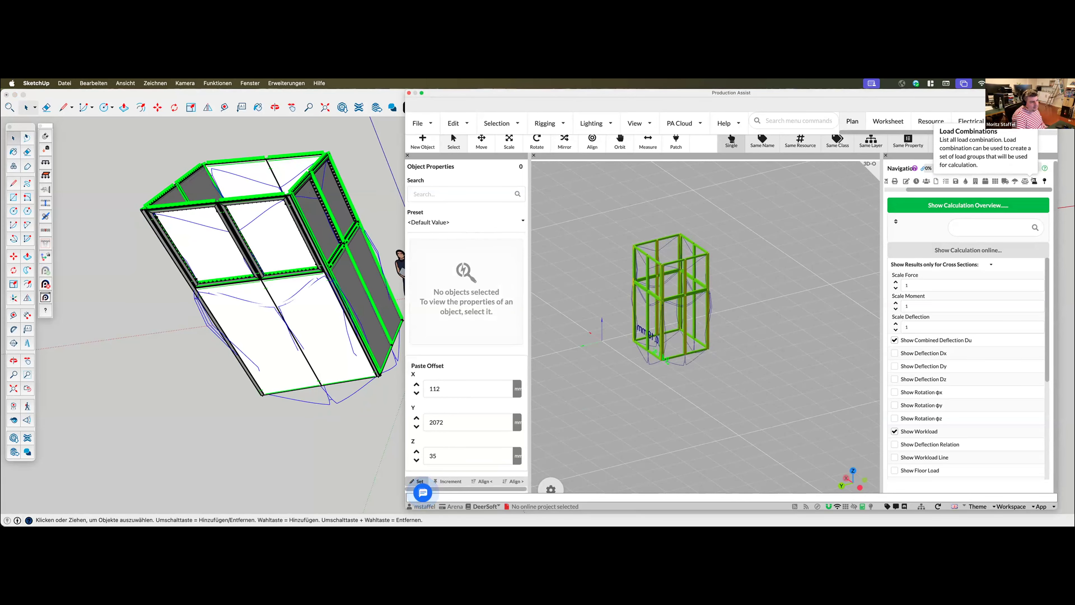
left_click(1034, 180)
left_click_drag(876, 277, 807, 276)
middle_click_drag(634, 400, 708, 387)
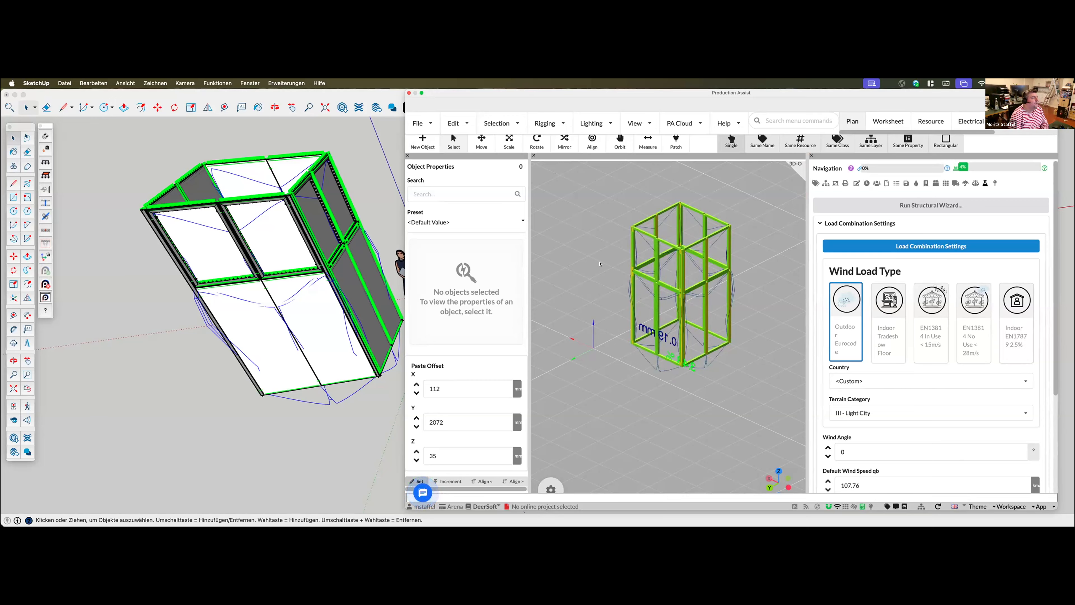
left_click(1012, 327)
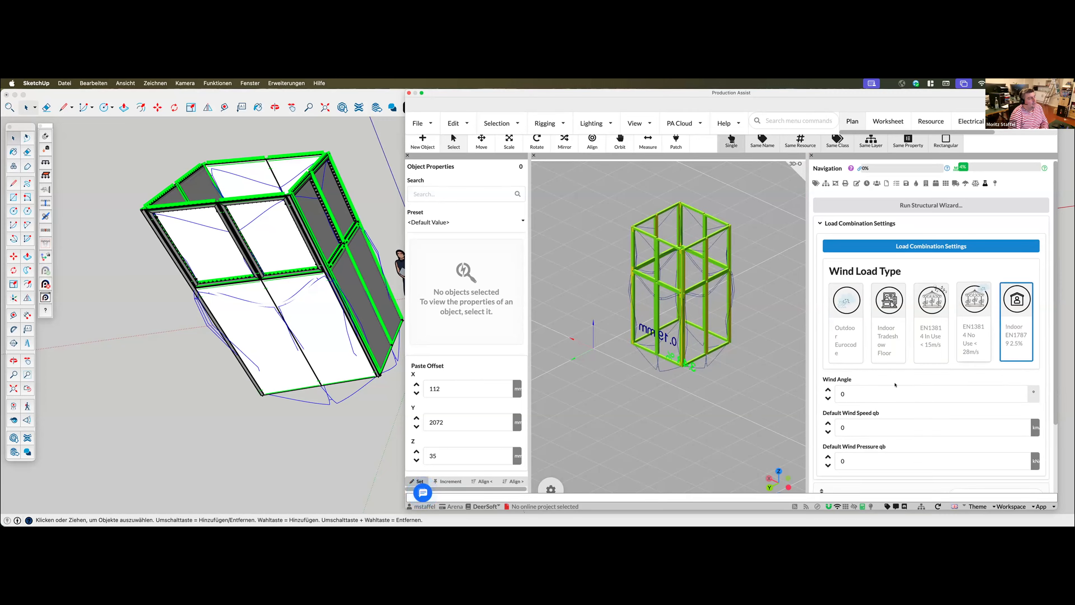
Enlarge the Production Assist window, review the 2.5% horizontal load in the load combination's windload settings, and accept them
middle_click_drag(727, 363, 747, 359)
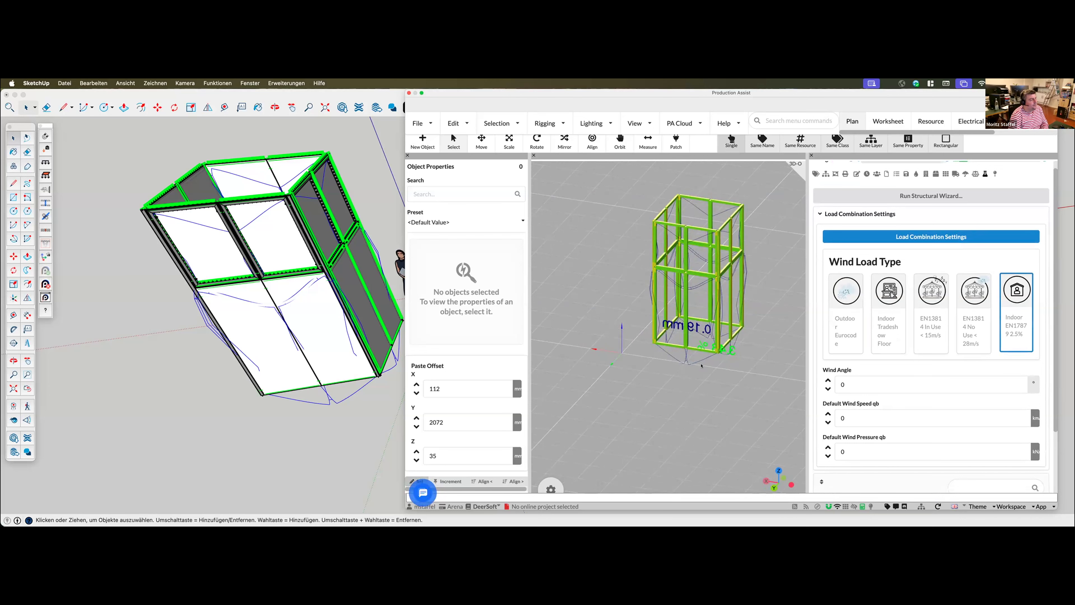
scroll(702, 366, "down", 2)
middle_click_drag(700, 357, 660, 333)
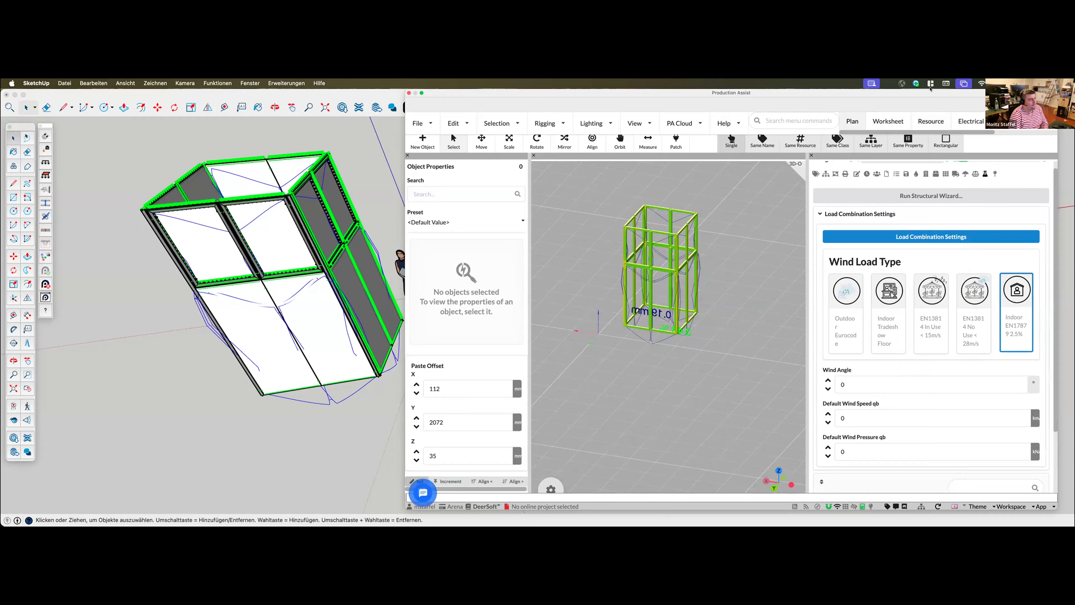
left_click_drag(1053, 507, 1067, 523)
left_click(927, 242)
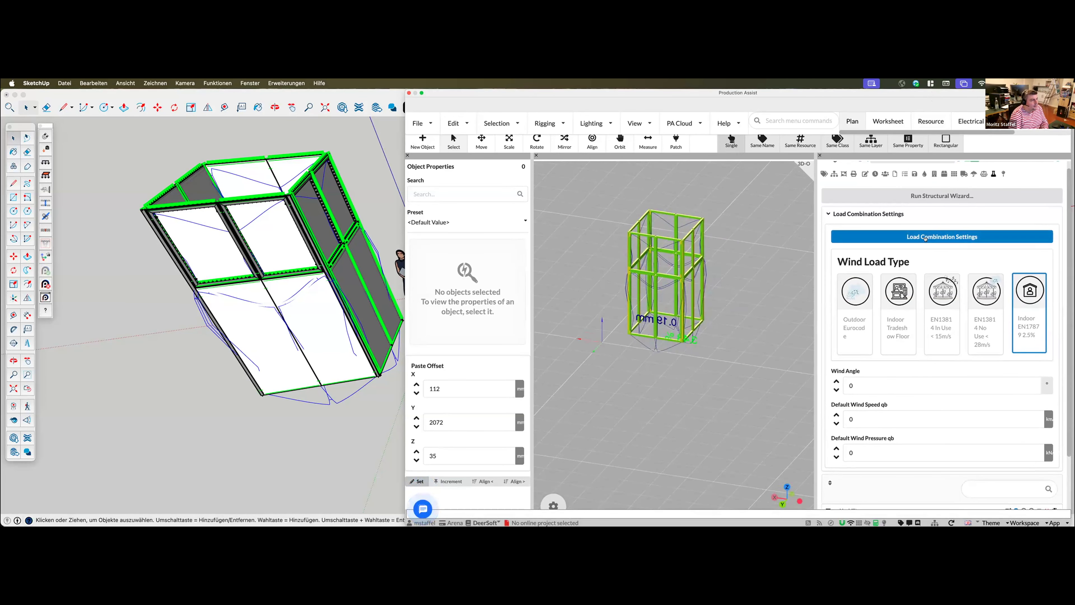
scroll(638, 412, "down", 5)
left_click(643, 373)
scroll(649, 373, "down", 4)
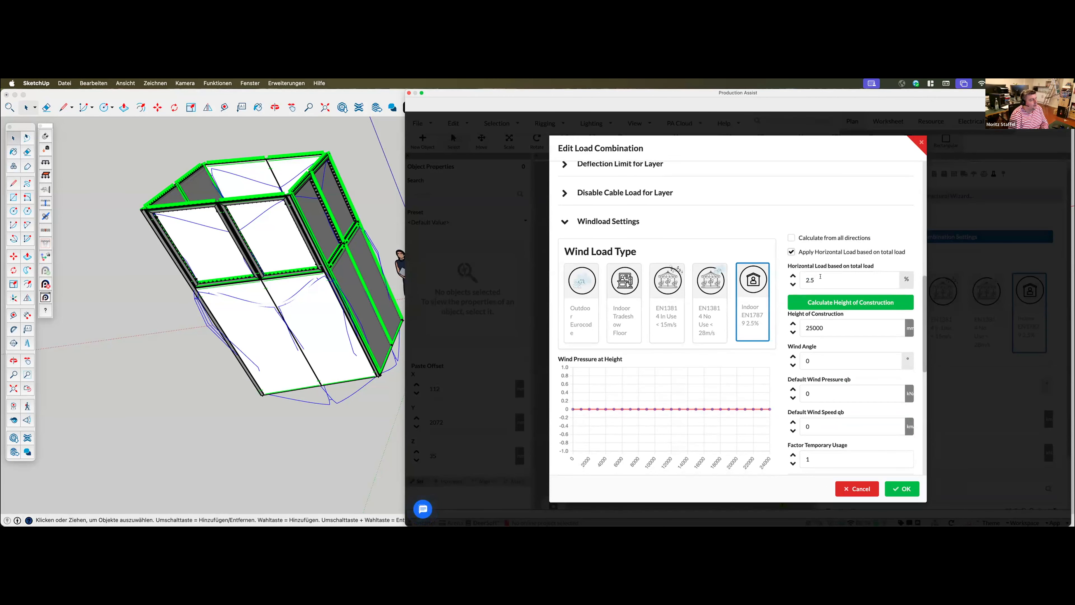
left_click(905, 490)
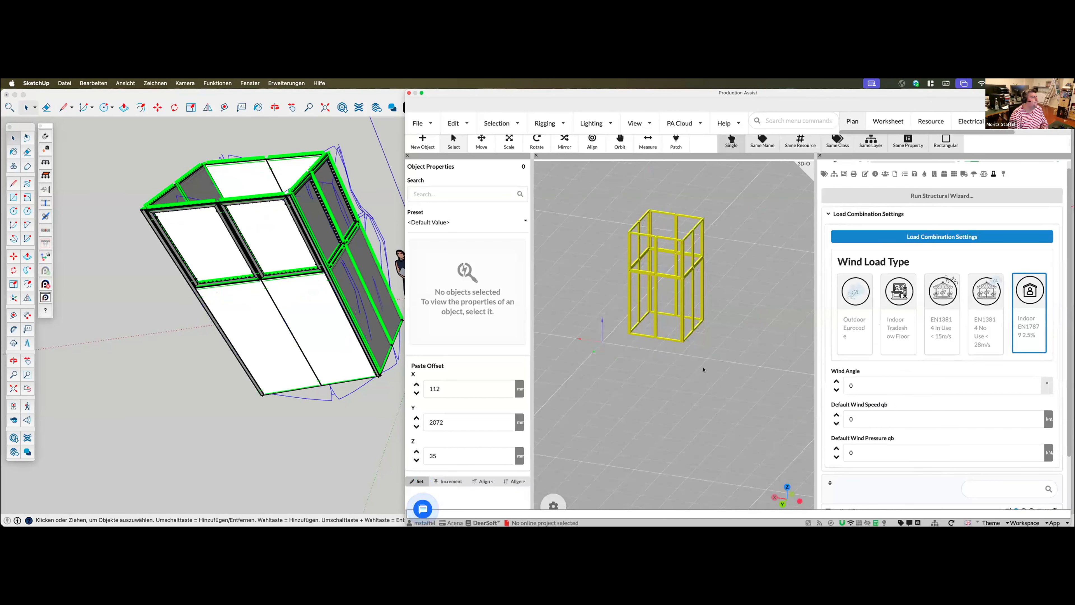
Inspect the booth's deflection under the horizontal load and set the wind angle to 45°
mouse_move(676, 392)
middle_mouse_down()
mouse_move(695, 384)
mouse_move(696, 394)
middle_mouse_up()
scroll(689, 388, "up", 2)
middle_click_drag(687, 344, 722, 391)
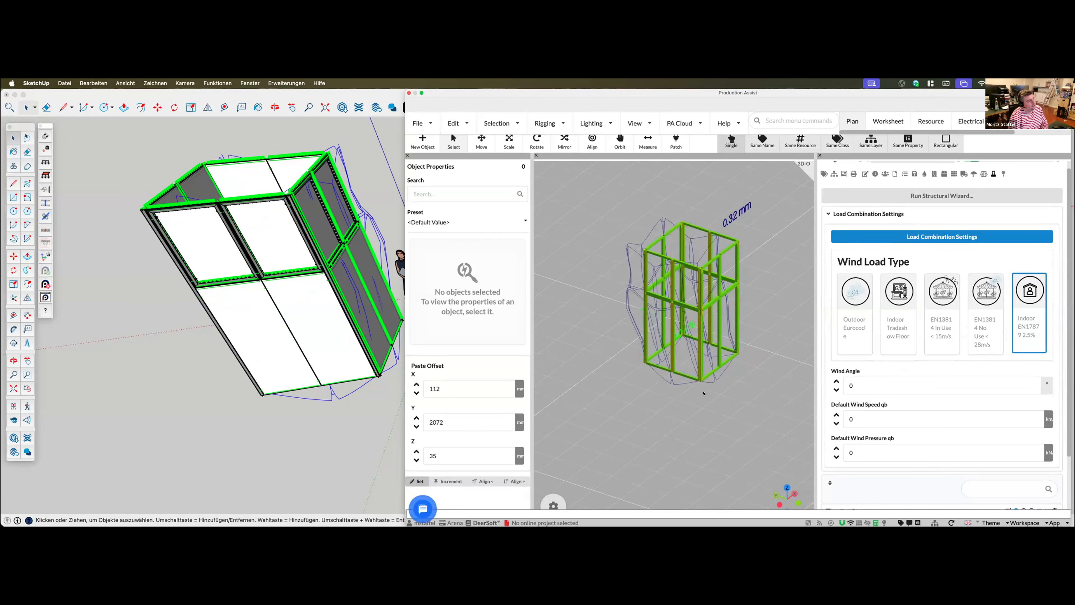
middle_click_drag(663, 359, 613, 318)
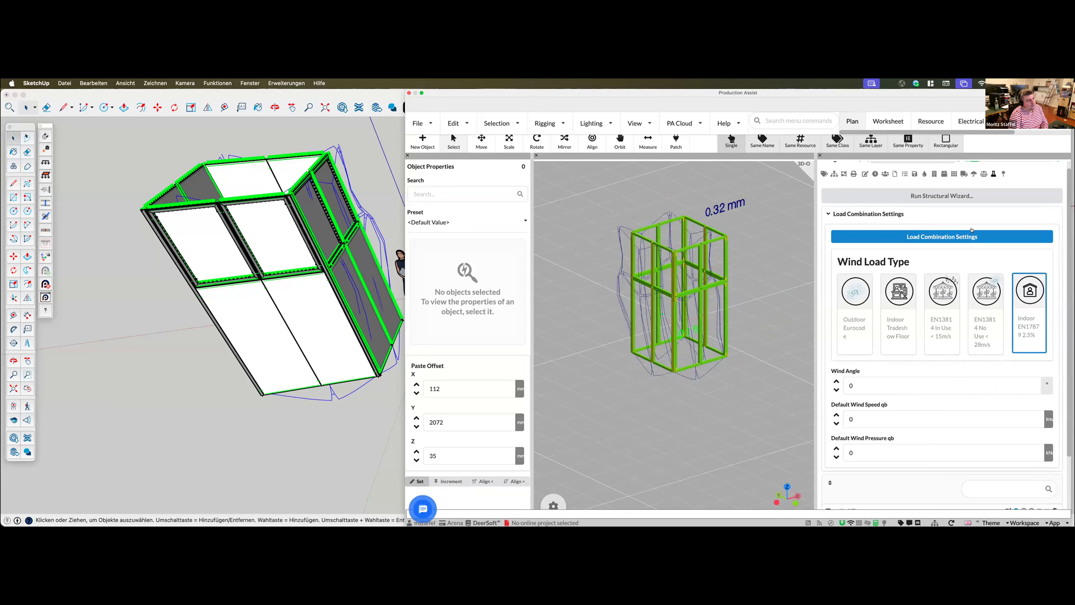
left_click(869, 380)
middle_click_drag(734, 425, 722, 491)
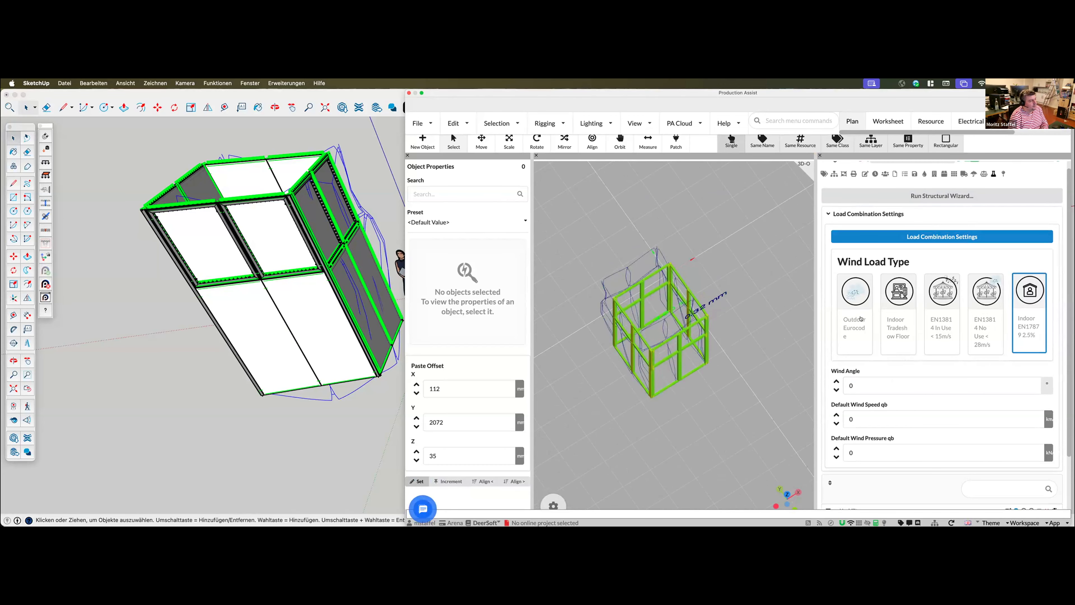
left_click(863, 386)
type("45")
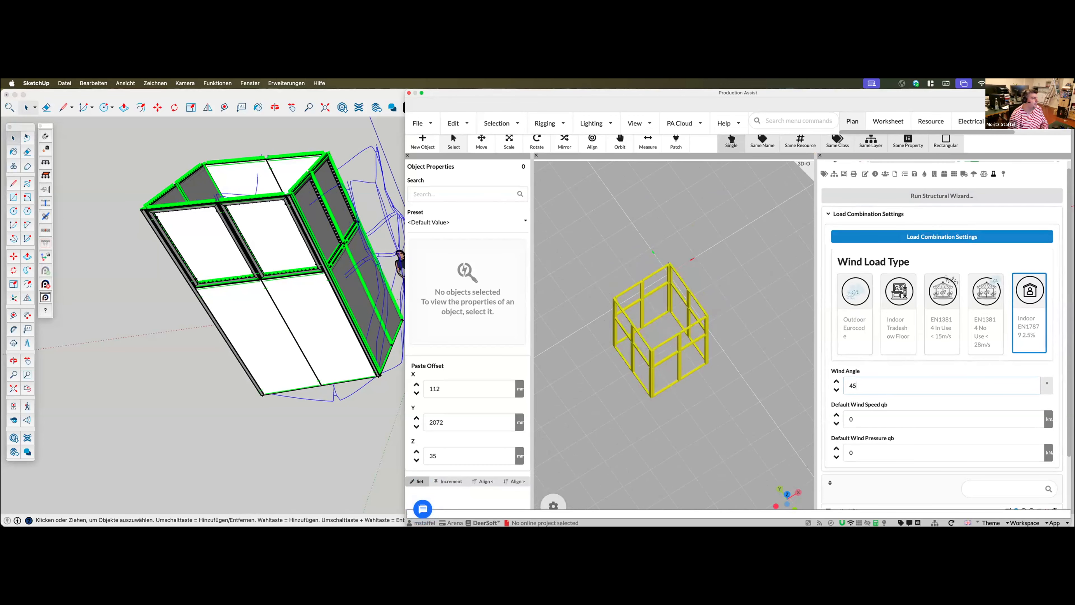
middle_click_drag(710, 433, 646, 380)
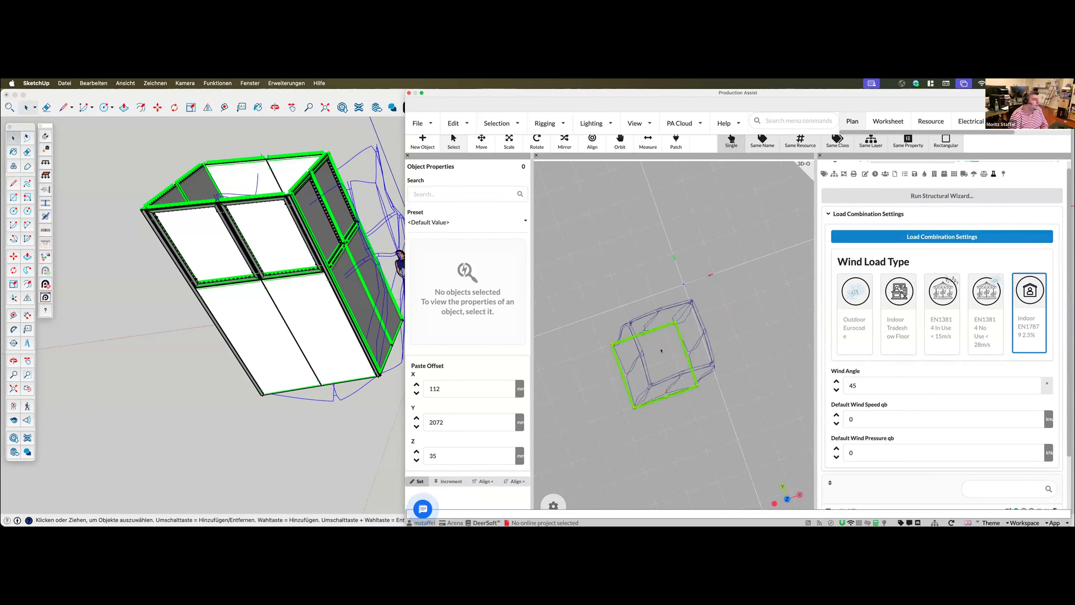
Set the wind angle to 90° and inspect the booth's recalculated deflection from several angles
double_click(902, 385)
type("90")
middle_click_drag(681, 432, 757, 303)
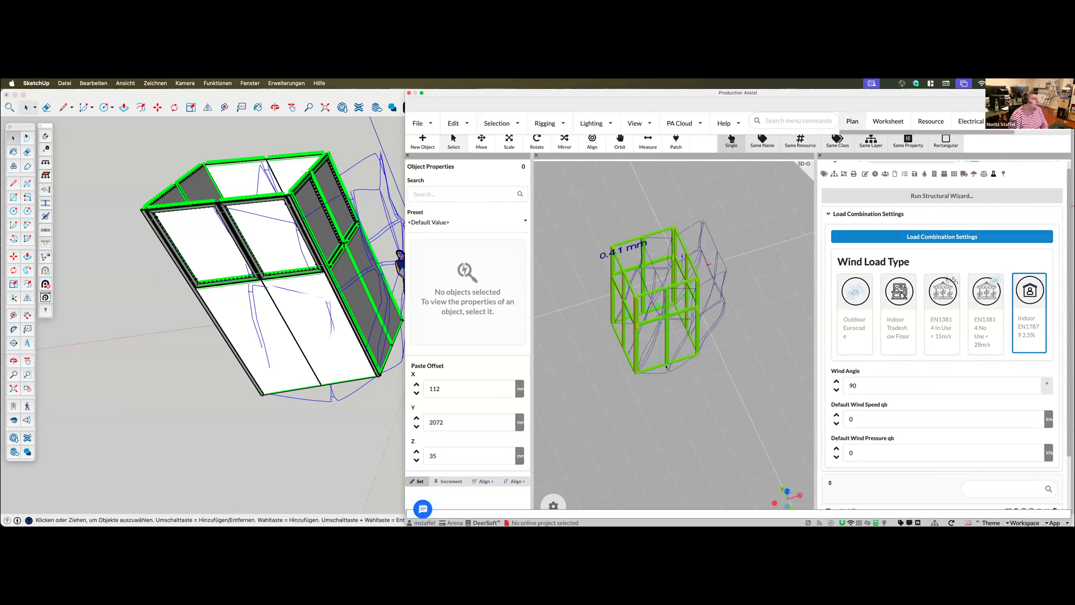
double_click(870, 383)
middle_click_drag(697, 359, 701, 372)
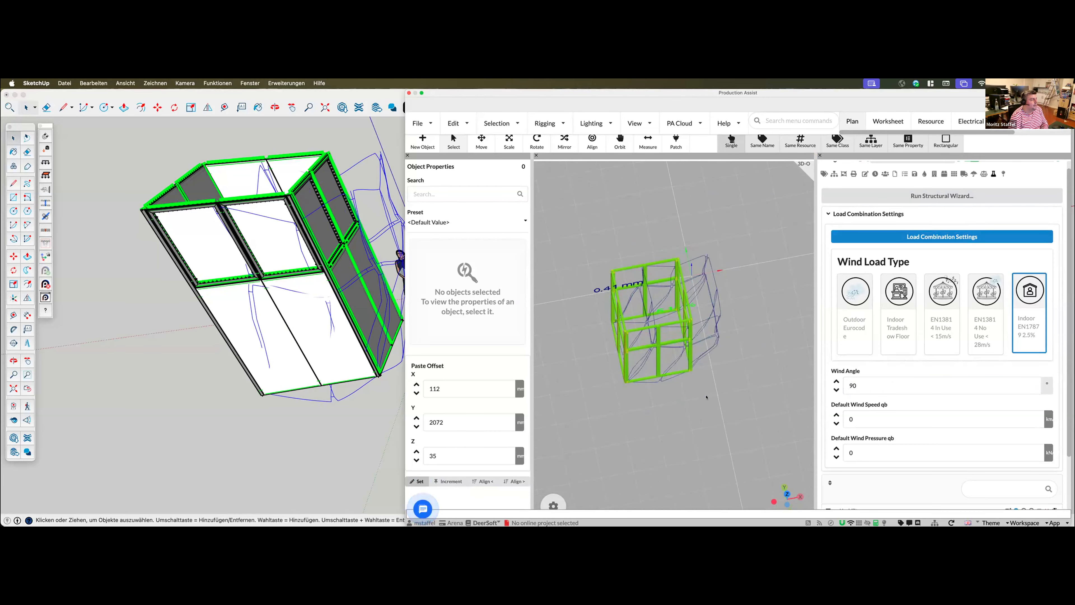
middle_click_drag(710, 406, 764, 338)
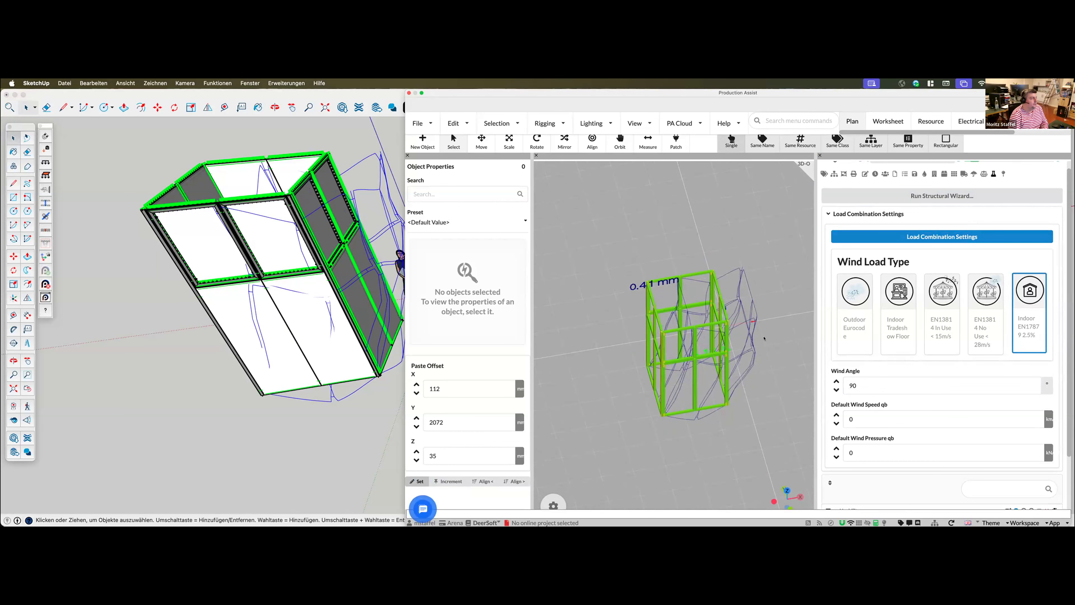
mouse_move(734, 412)
middle_mouse_down()
mouse_move(747, 427)
mouse_move(735, 403)
middle_mouse_up()
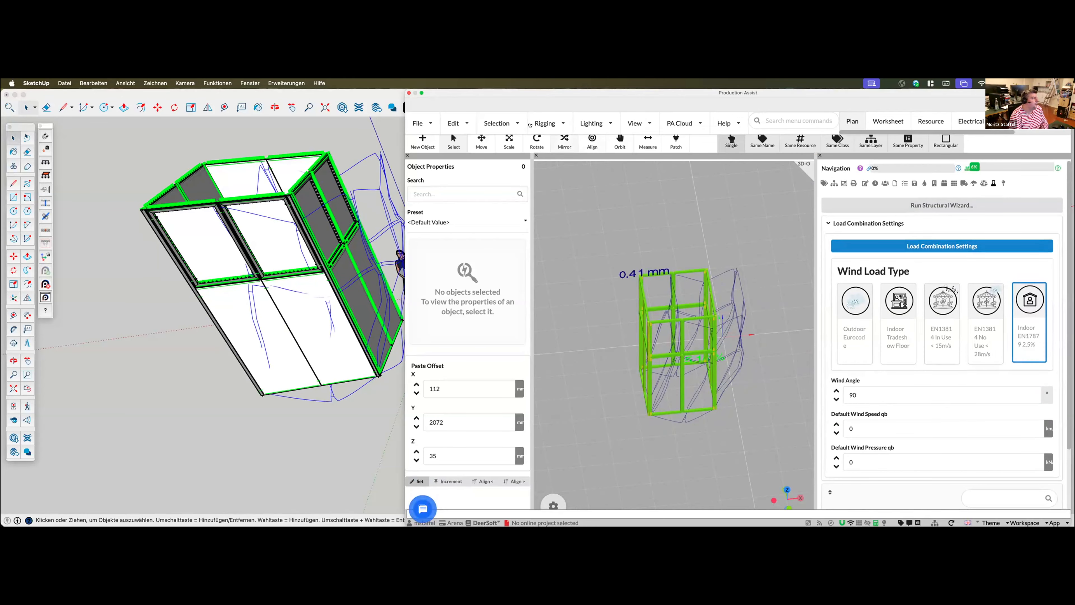
Review the calculation overview for the calculation state, the loads in the calculation and their total weight, then close it
left_click(544, 124)
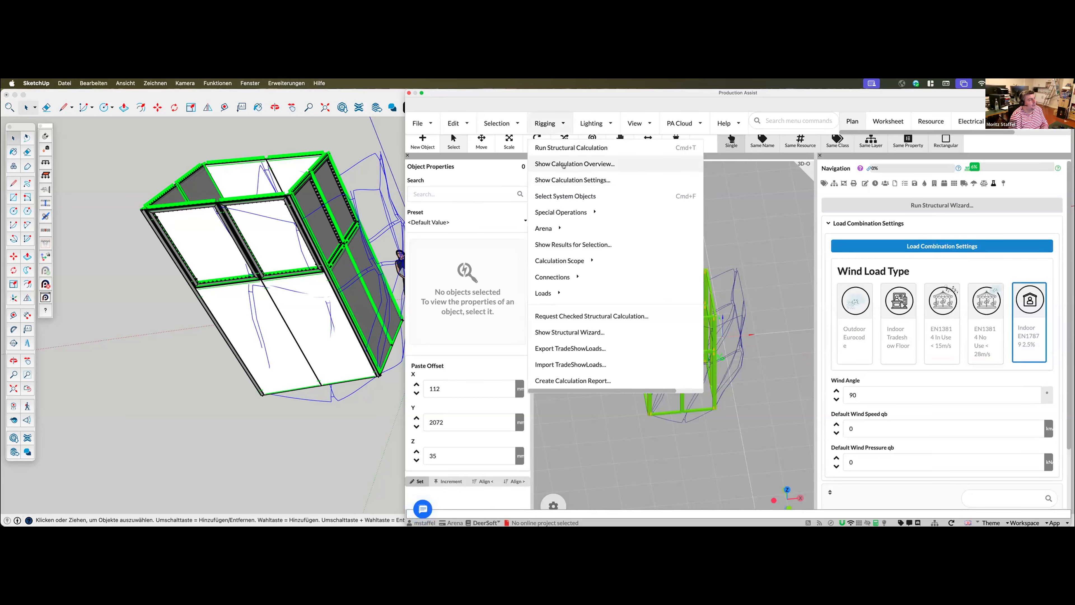
left_click(612, 164)
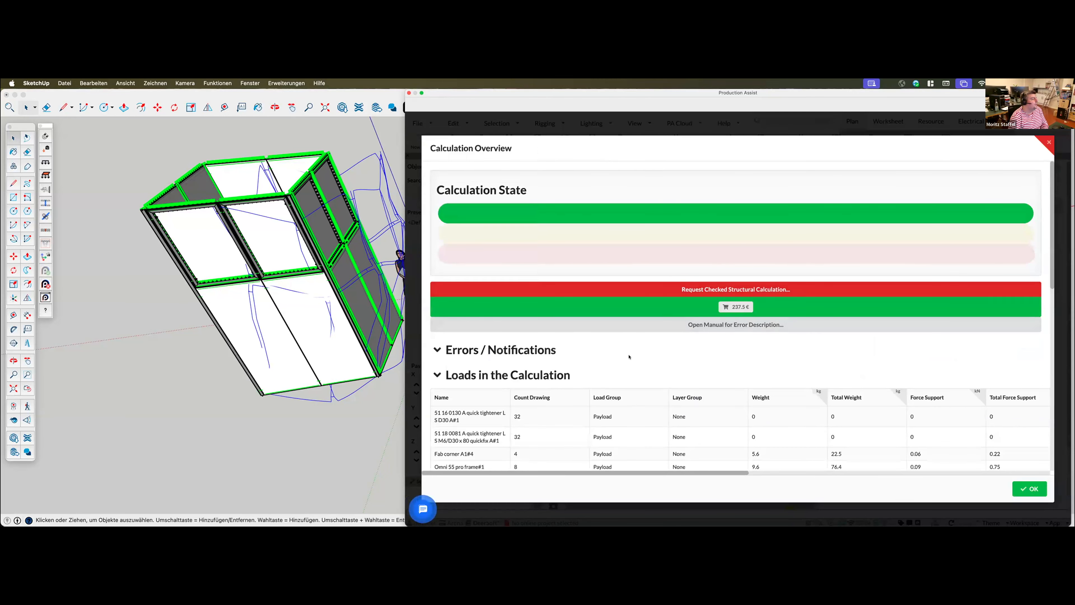
scroll(629, 357, "down", 3)
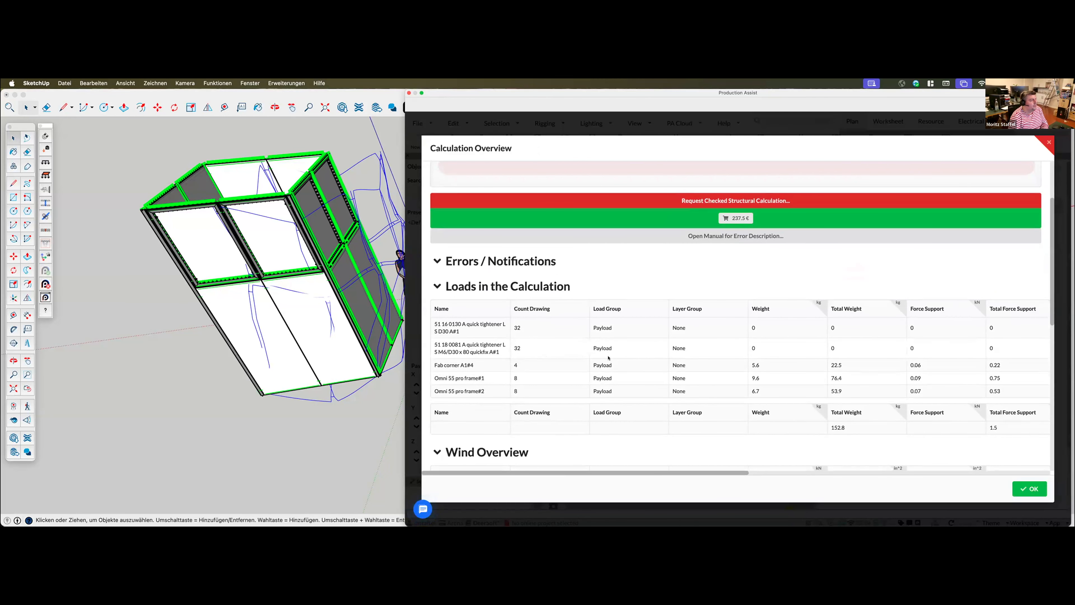
scroll(633, 379, "down", 3)
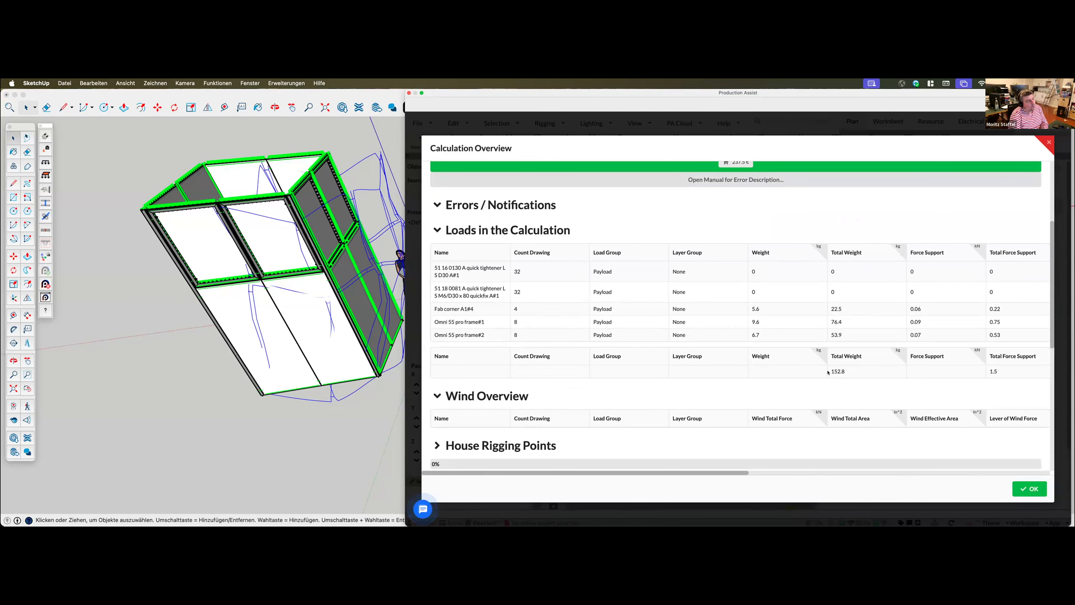
scroll(840, 368, "right", 1)
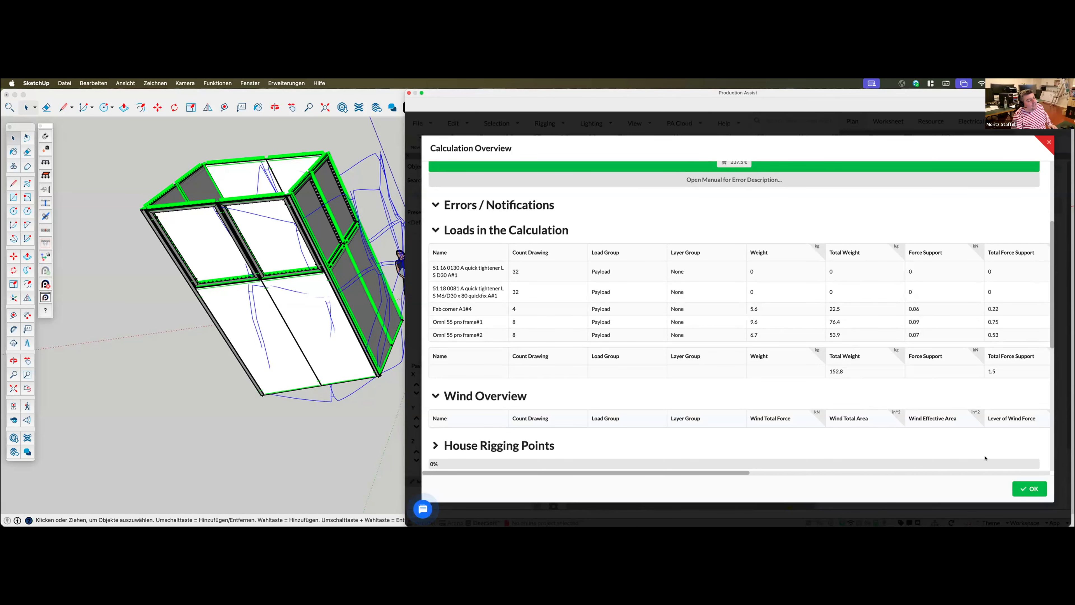
left_click(1030, 489)
Set the wind angle back to 0°
middle_click_drag(709, 450, 640, 345)
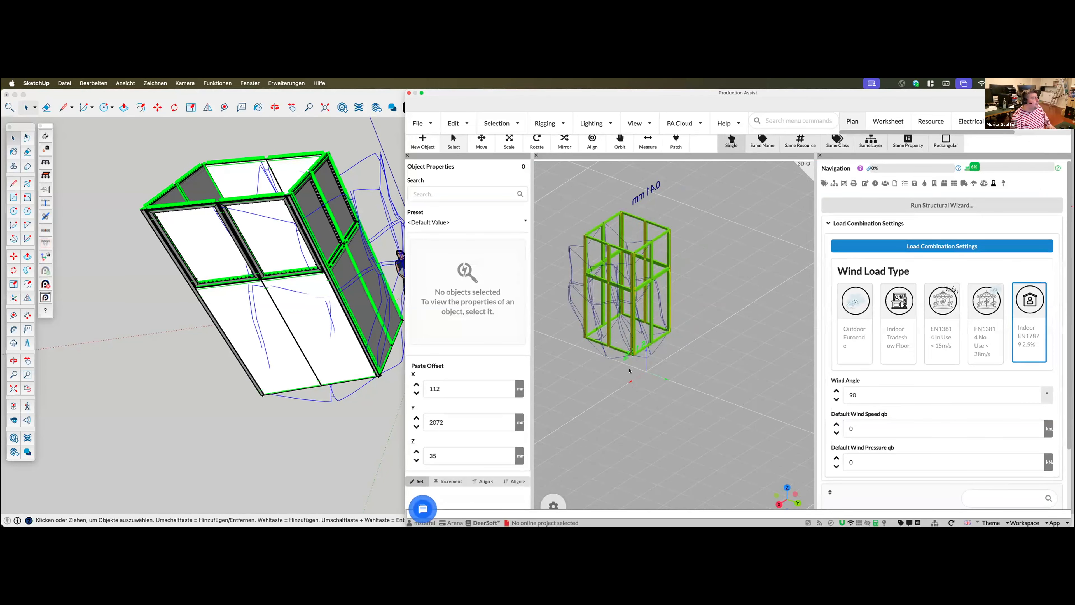
middle_click_drag(650, 380, 673, 407)
left_click(867, 397)
double_click(866, 396)
type("0")
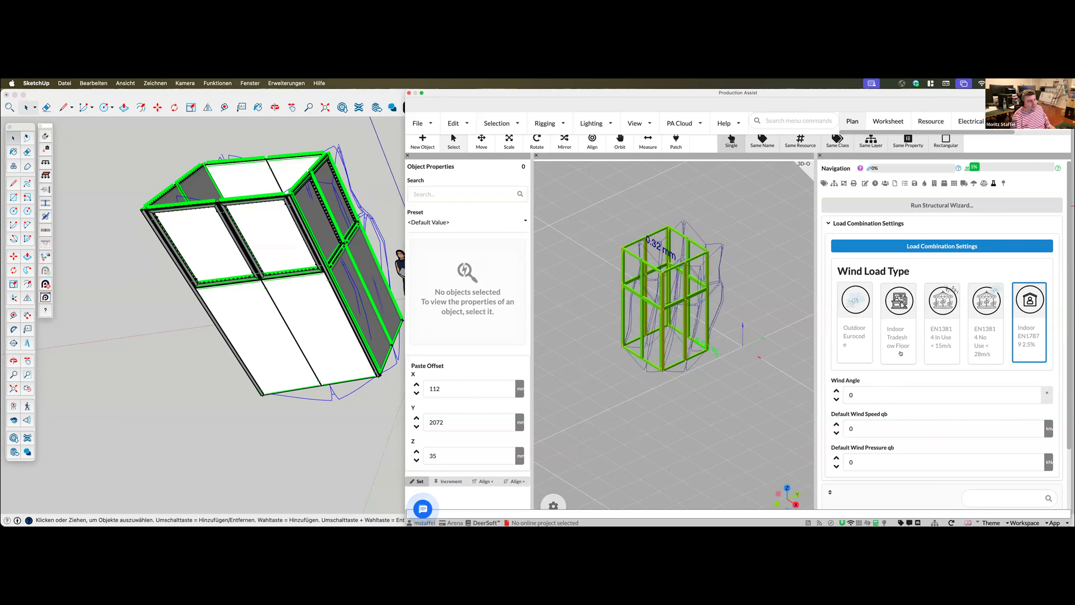
Change the load combination's wind load type to Indoor Tradeshow Floor, check its wind pressure curve and apply the settings
left_click(965, 248)
scroll(684, 407, "down", 10)
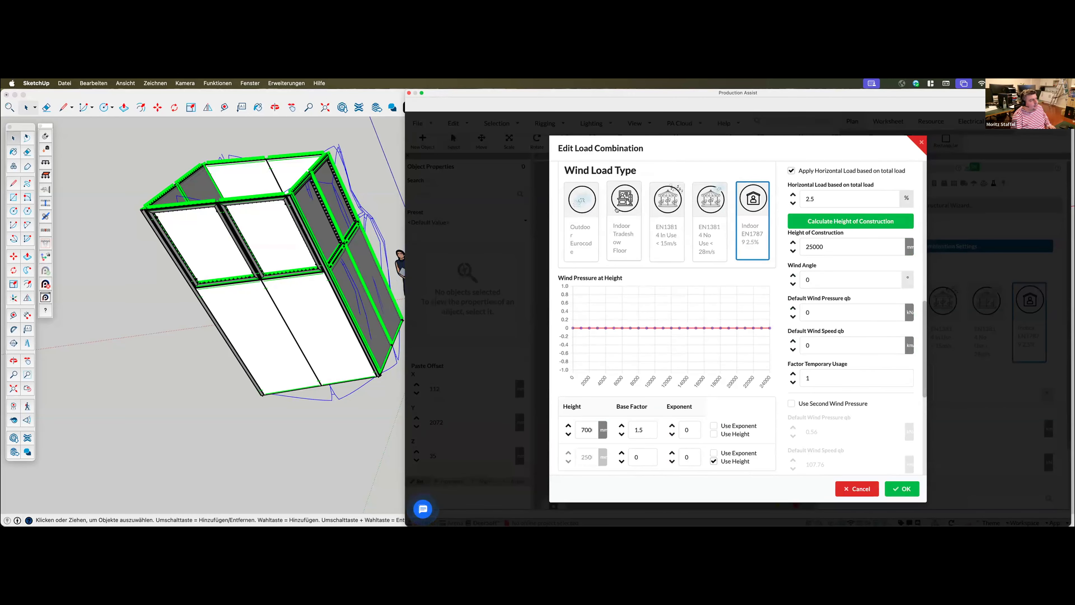
left_click(619, 252)
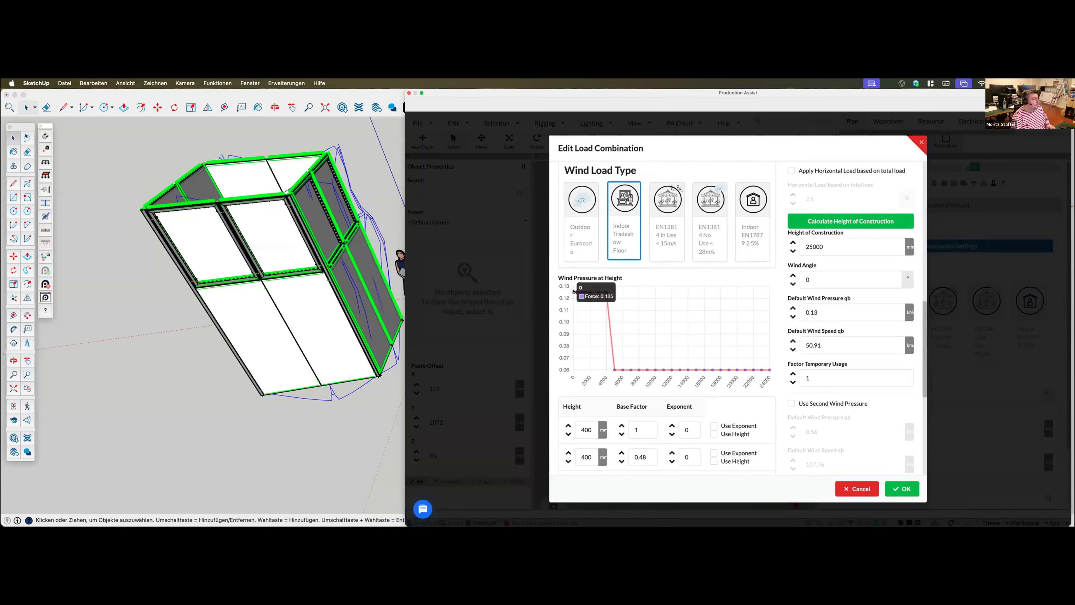
mouse_move(580, 292)
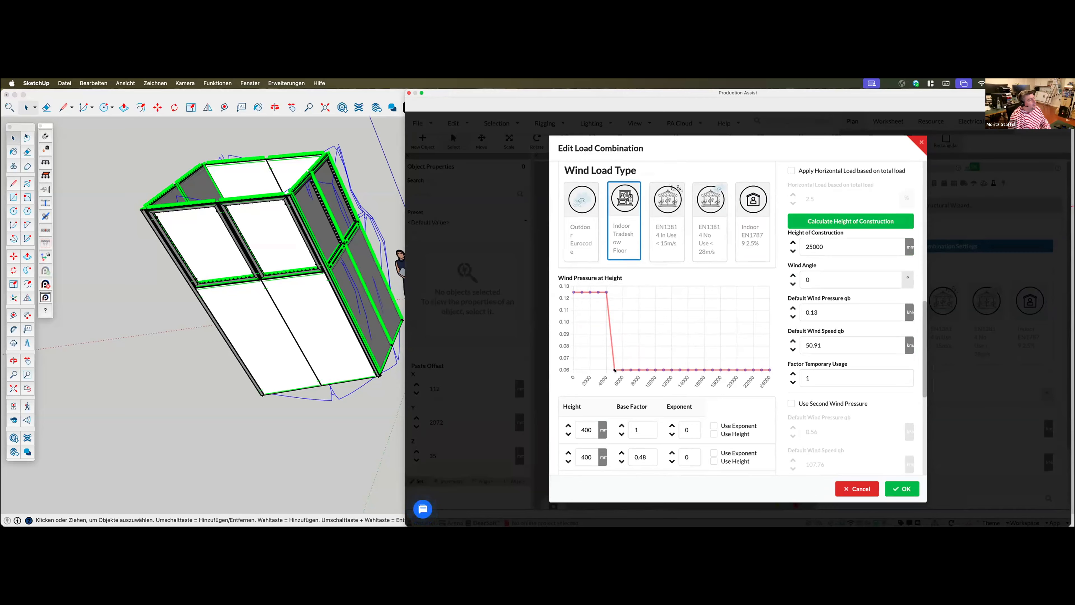
mouse_move(613, 370)
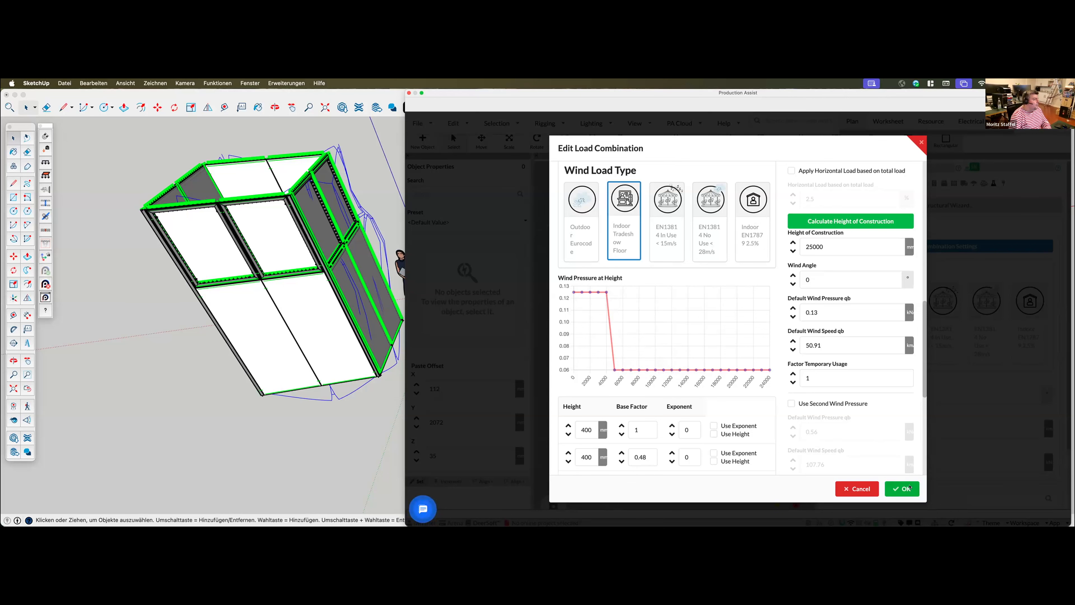
left_click(910, 487)
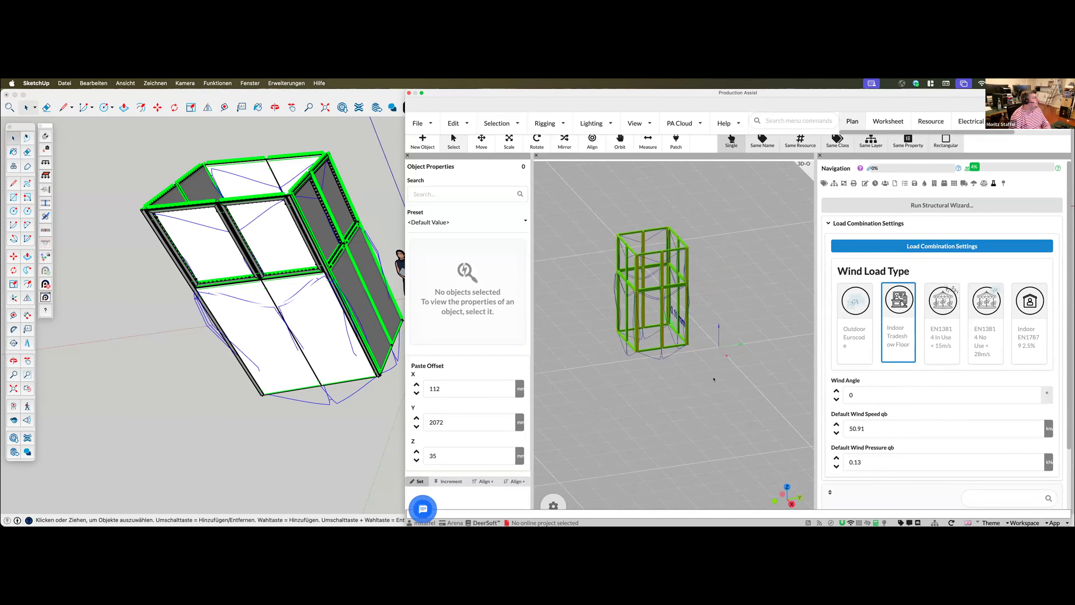
Add a wind load area over the booth's whole front face, spanned diagonally from its upper corner to the opposite lower corner
middle_click_drag(305, 346, 305, 346)
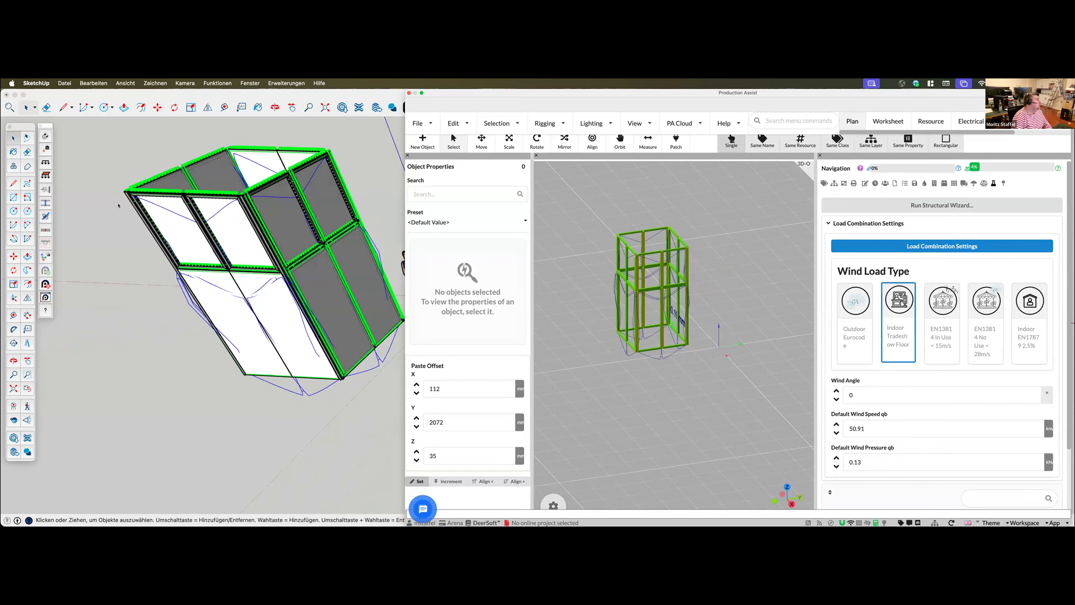
mouse_move(614, 94)
left_mouse_down()
mouse_move(723, 124)
mouse_move(1074, 163)
left_mouse_up()
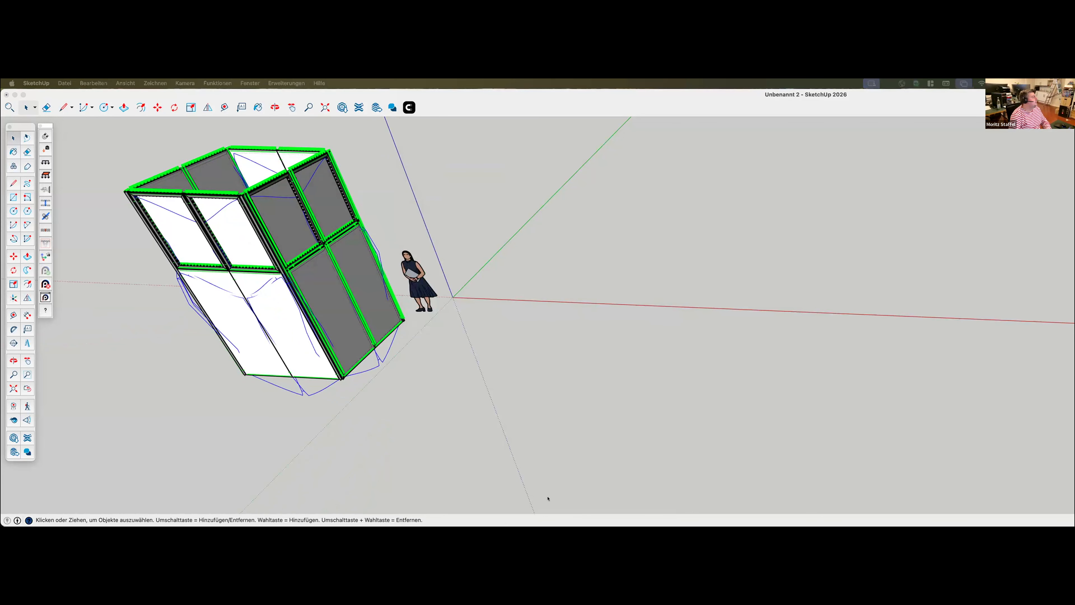
scroll(566, 432, "up", 3)
scroll(567, 432, "down", 4)
scroll(128, 287, "up", 3)
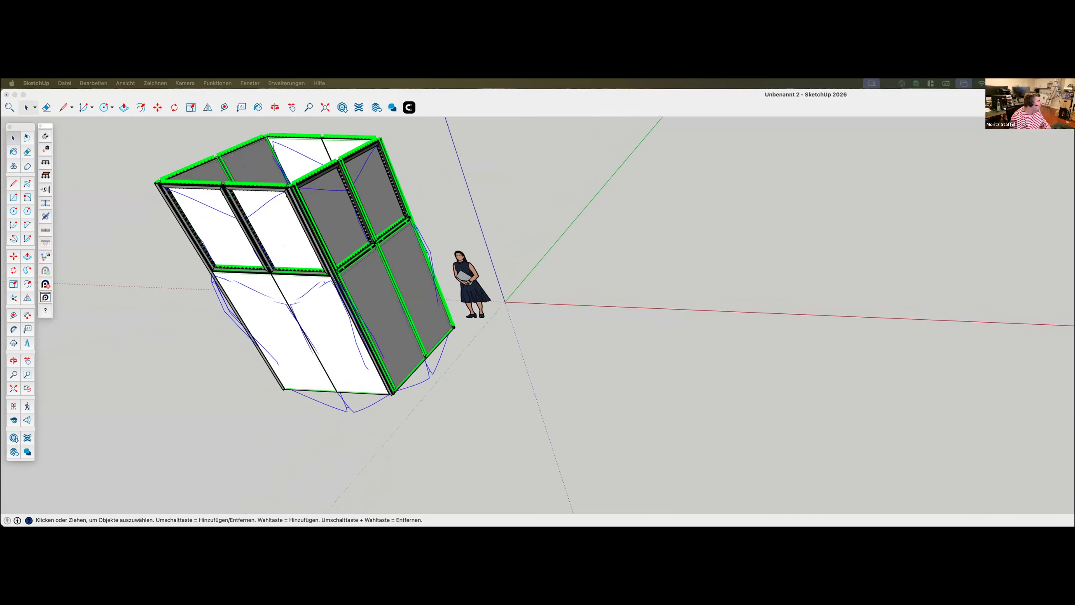
left_click(163, 186)
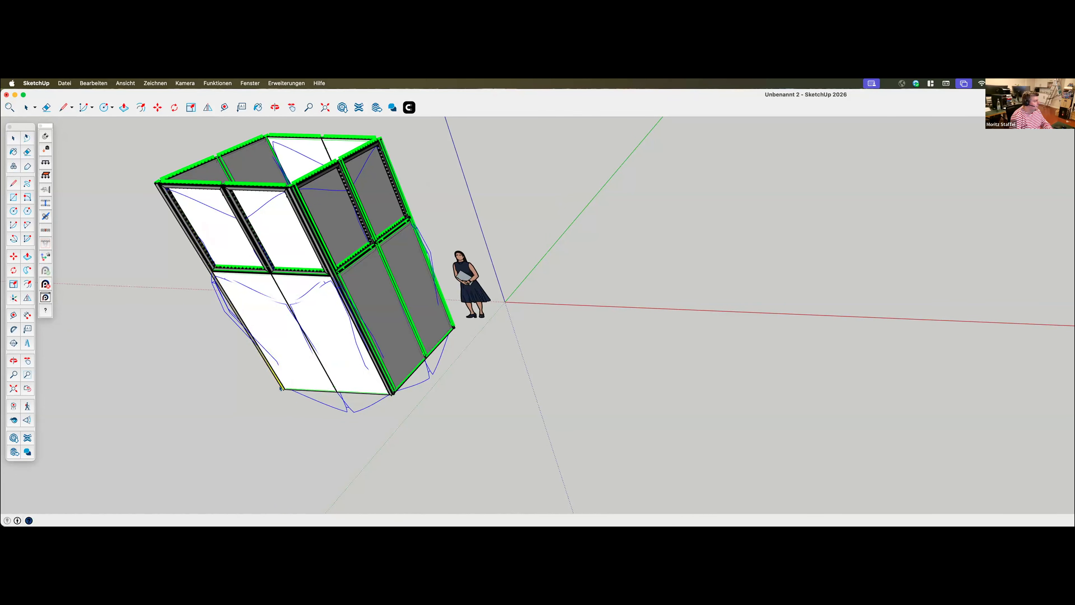
scroll(267, 378, "up", 2)
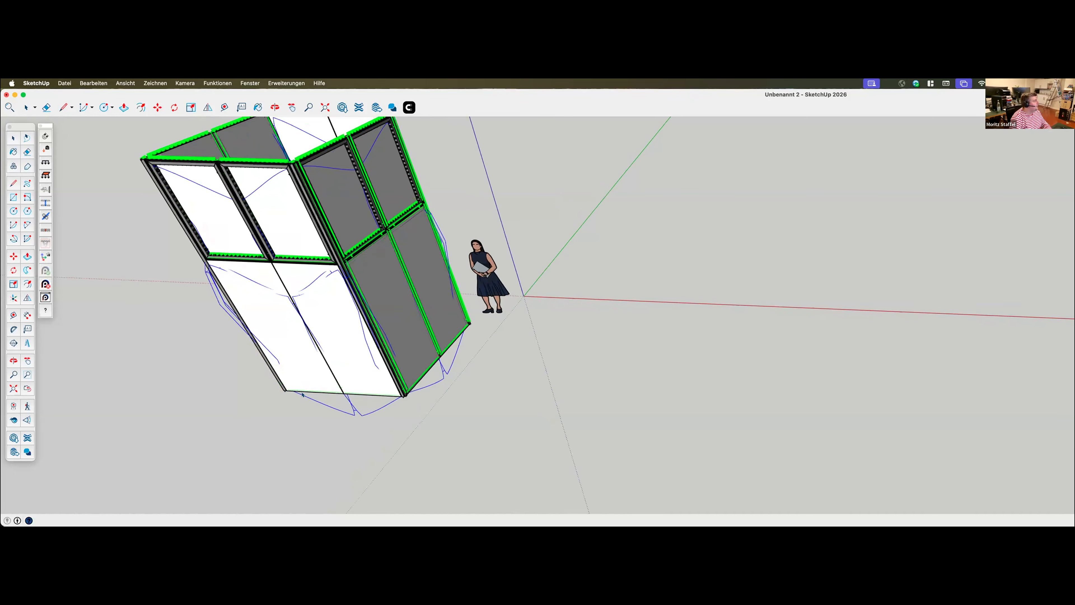
scroll(296, 397, "down", 3)
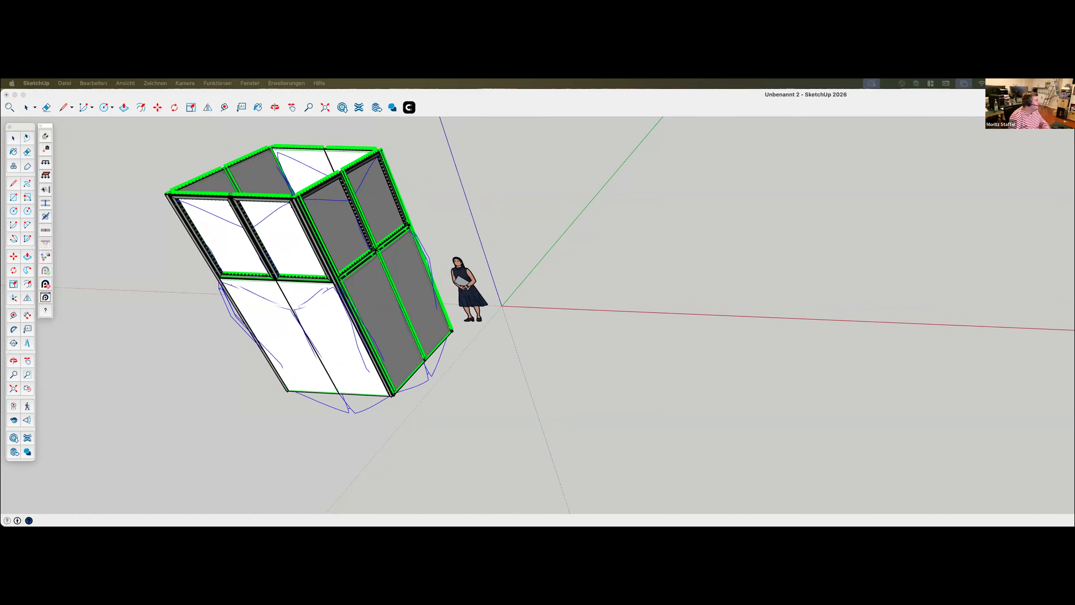
scroll(143, 237, "up", 1)
left_click(143, 237)
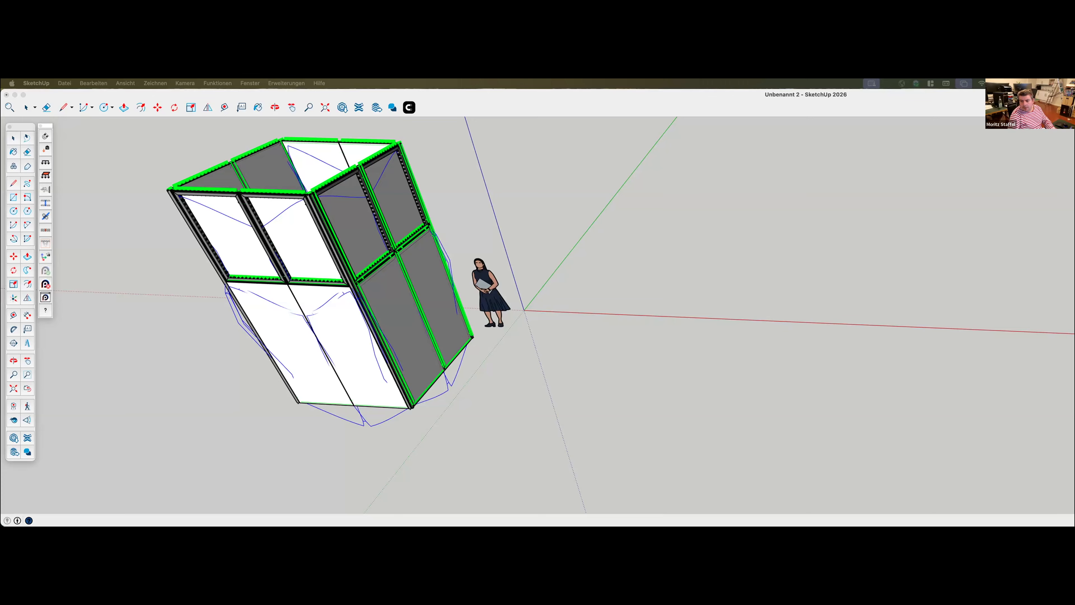
left_click(44, 189)
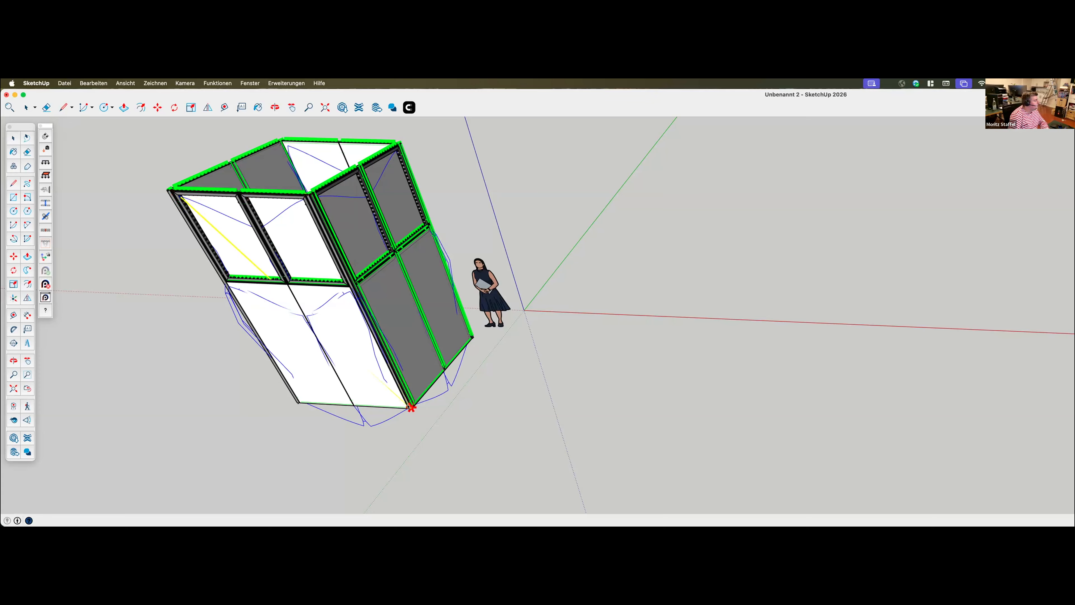
left_click(299, 399)
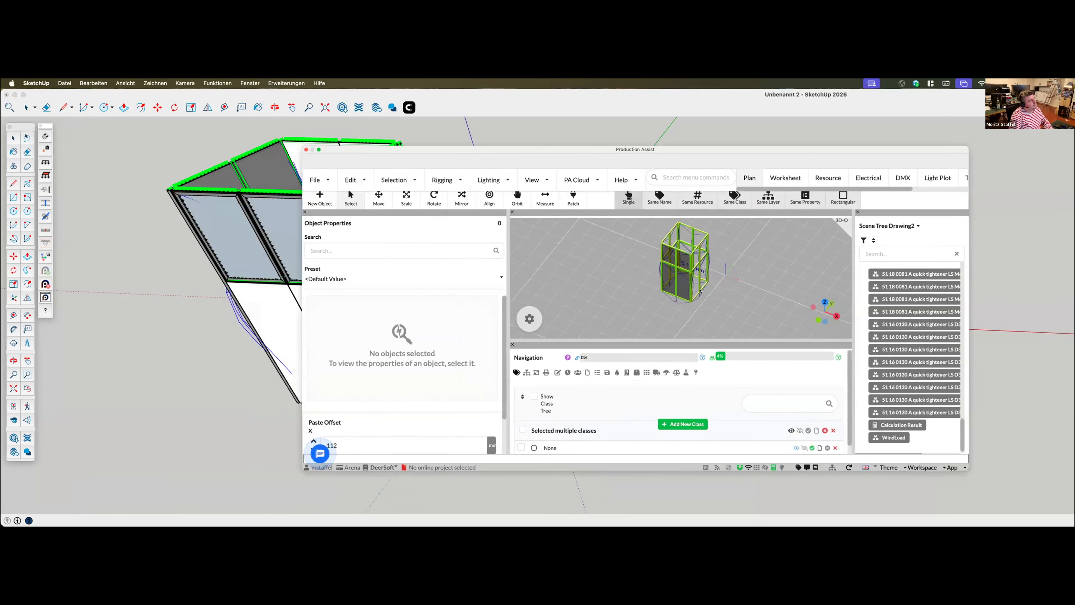
Select the new wind load object in Production Assist and arrange that window beside the SketchUp booth
left_click(684, 284)
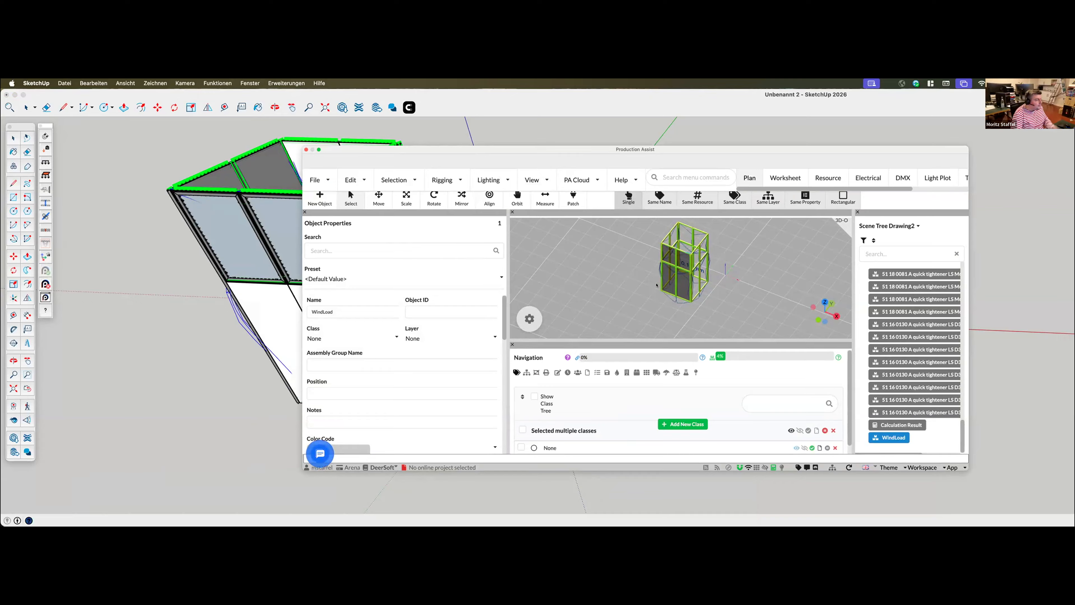
left_click_drag(582, 150, 679, 147)
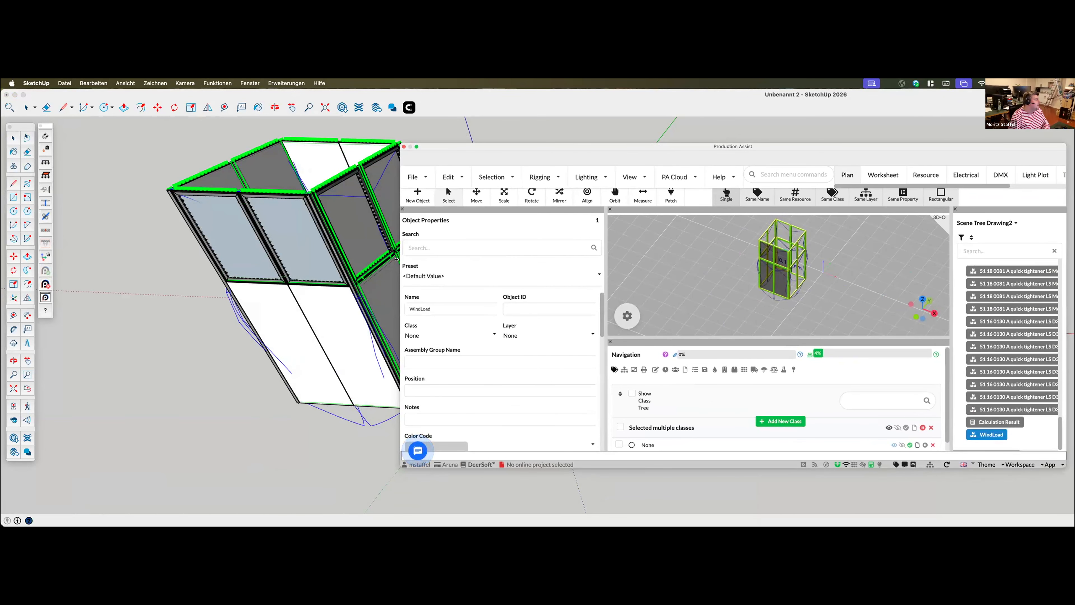
left_click_drag(396, 259, 603, 259)
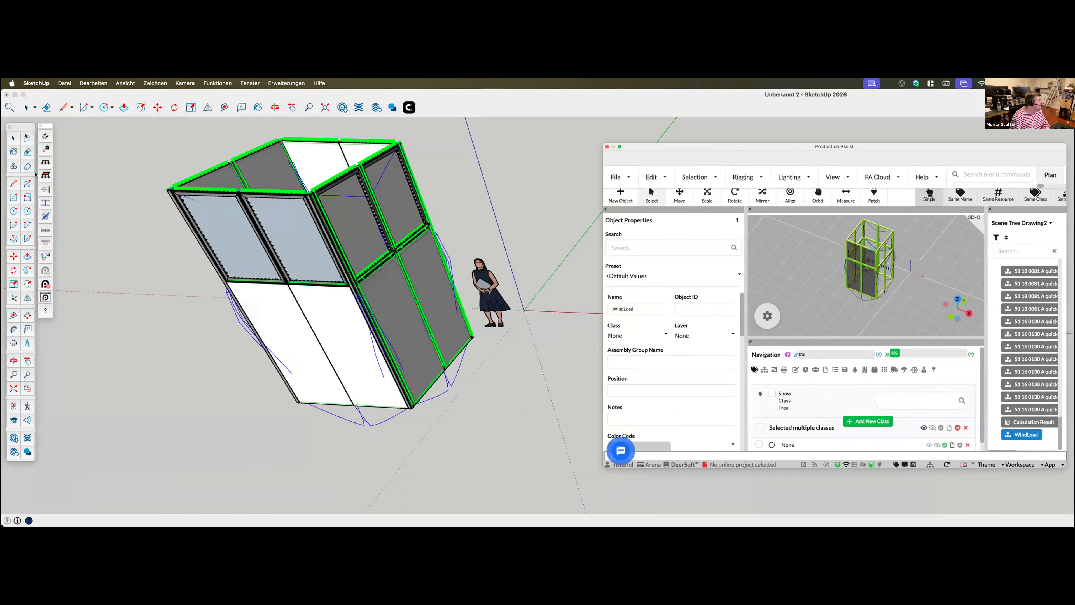
Add a second wind load area over the booth's adjacent side face and inspect the deflection and the workload per component
left_click(395, 149)
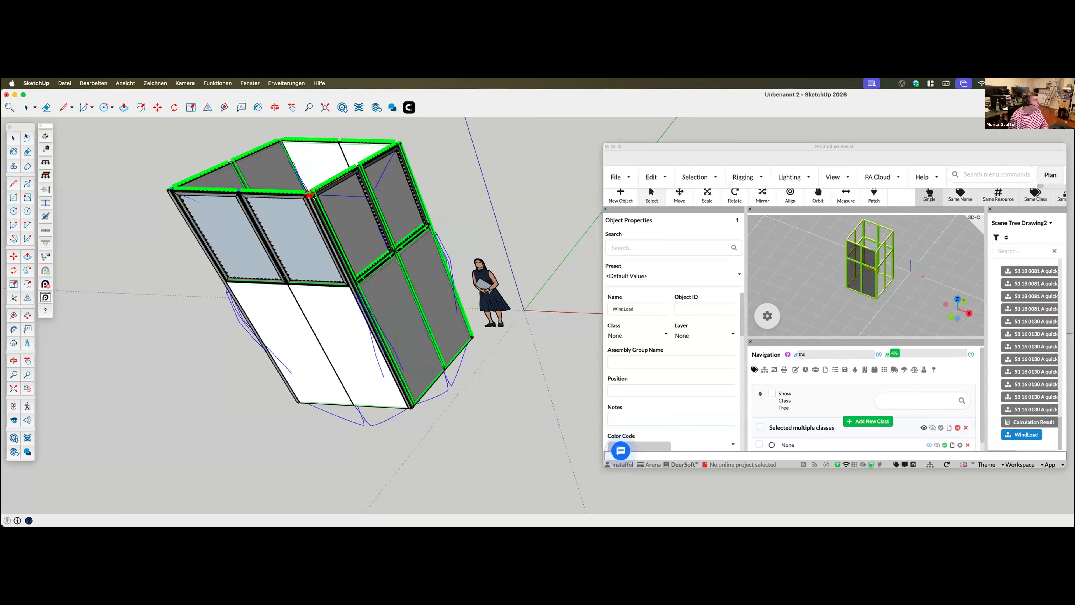
left_click(468, 337)
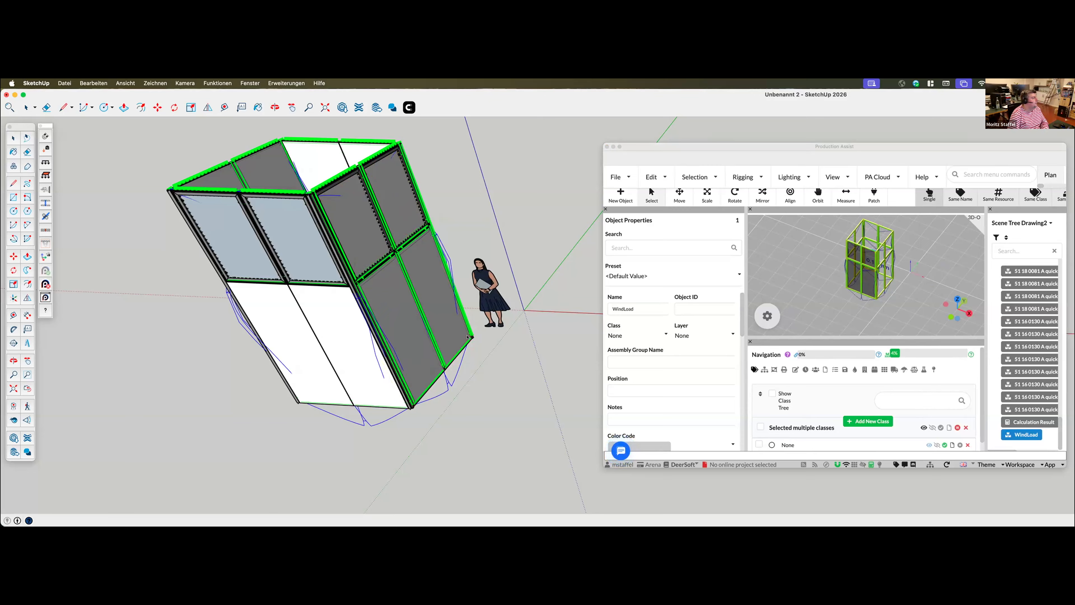
middle_click_drag(931, 299, 874, 265)
scroll(915, 296, "down", 2)
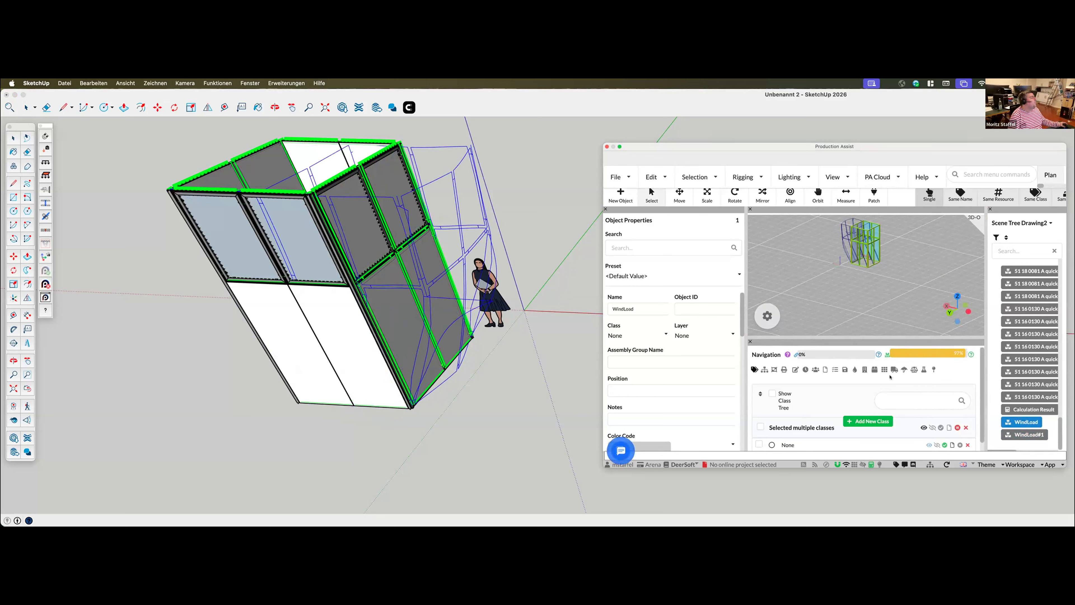
mouse_move(886, 354)
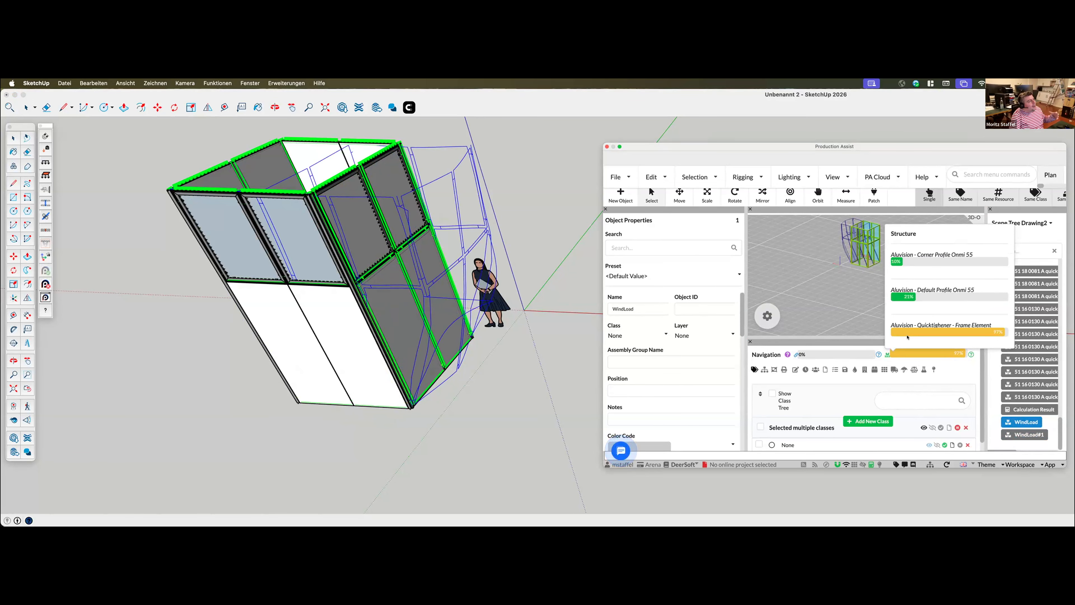
Enlarge the Production Assist window, review the loads and wind forces in the calculation overview, and close the overview
left_click_drag(809, 146, 687, 104)
left_click_drag(939, 421, 1067, 507)
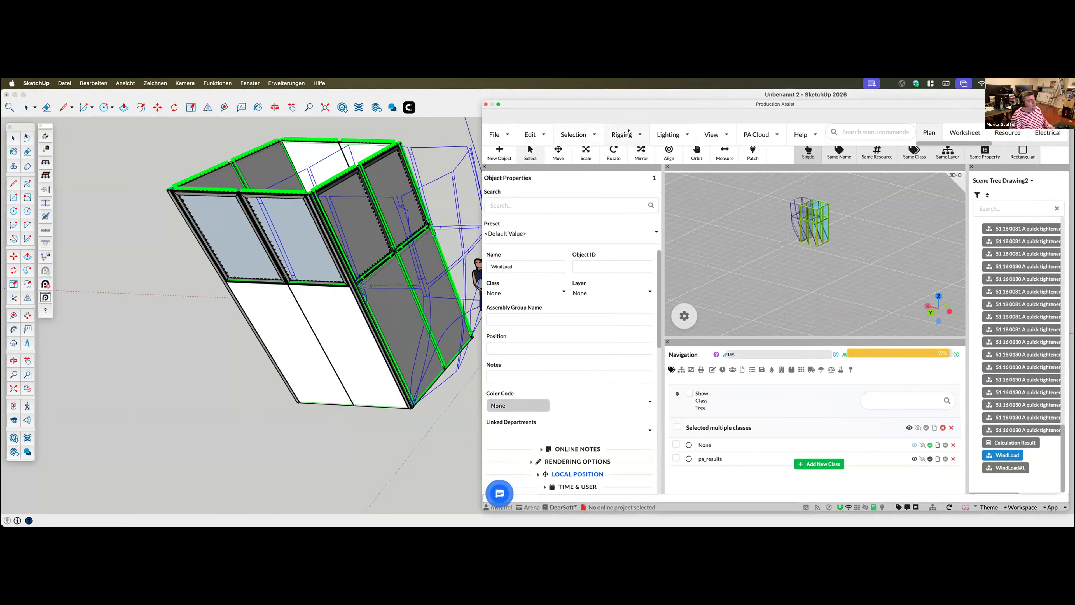
left_click(630, 133)
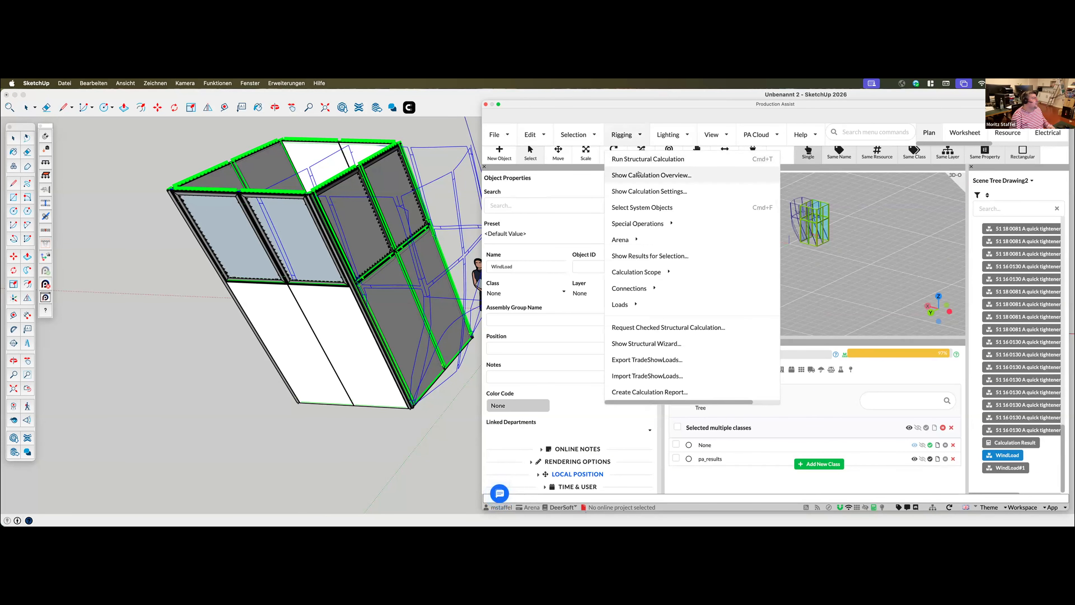
left_click(638, 175)
scroll(748, 403, "down", 5)
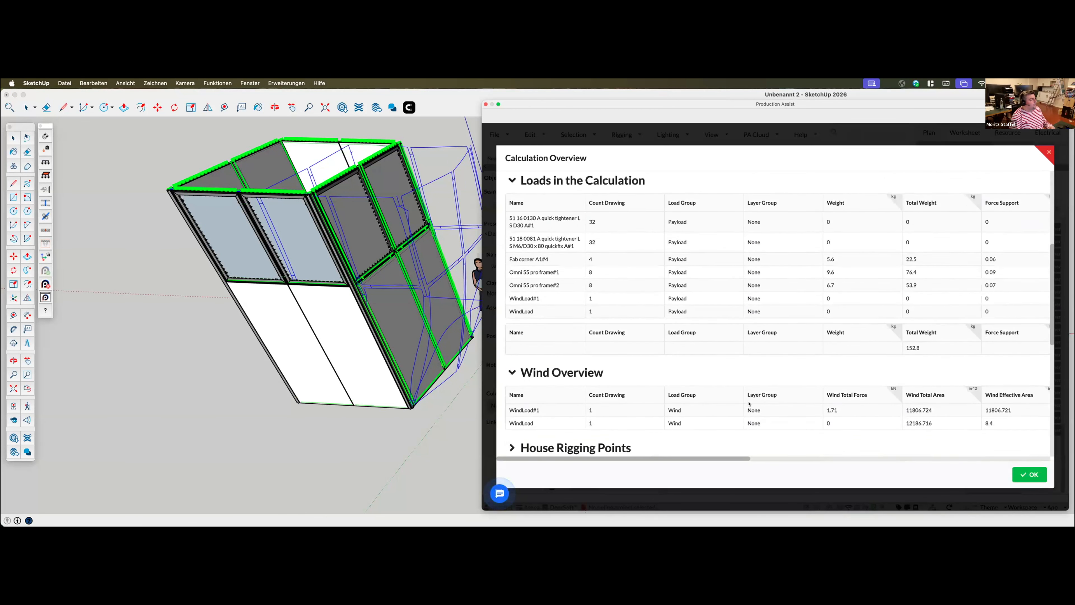
scroll(749, 404, "down", 3)
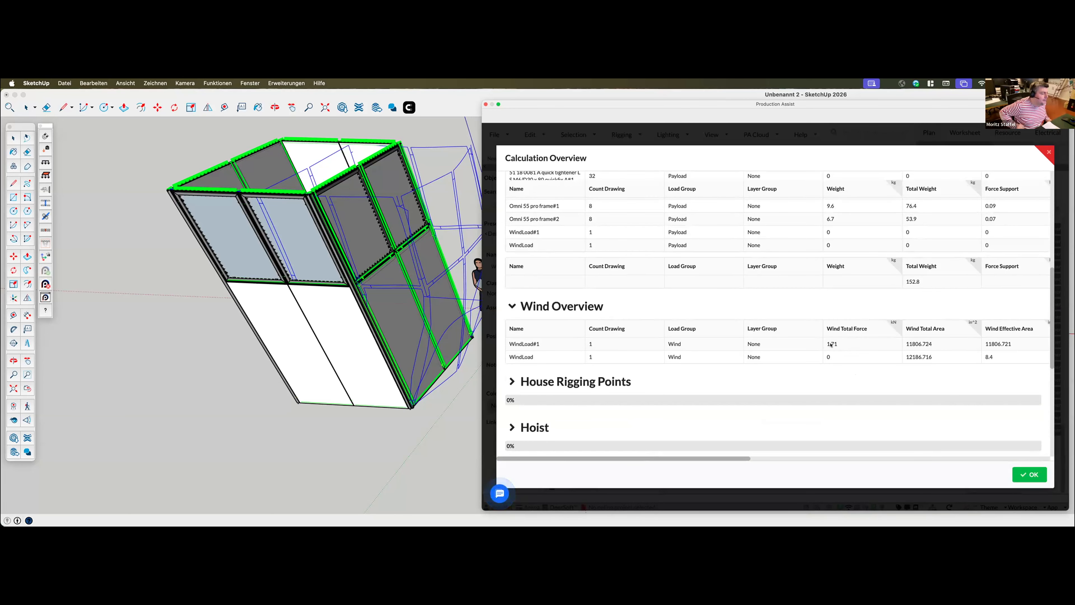
scroll(908, 284, "up", 1)
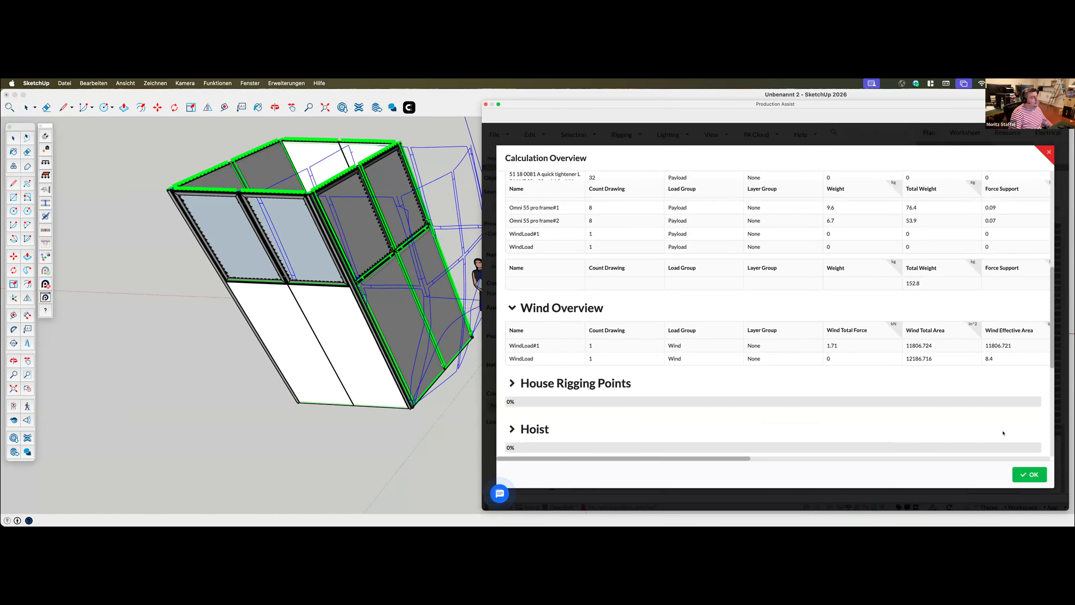
left_click(1025, 473)
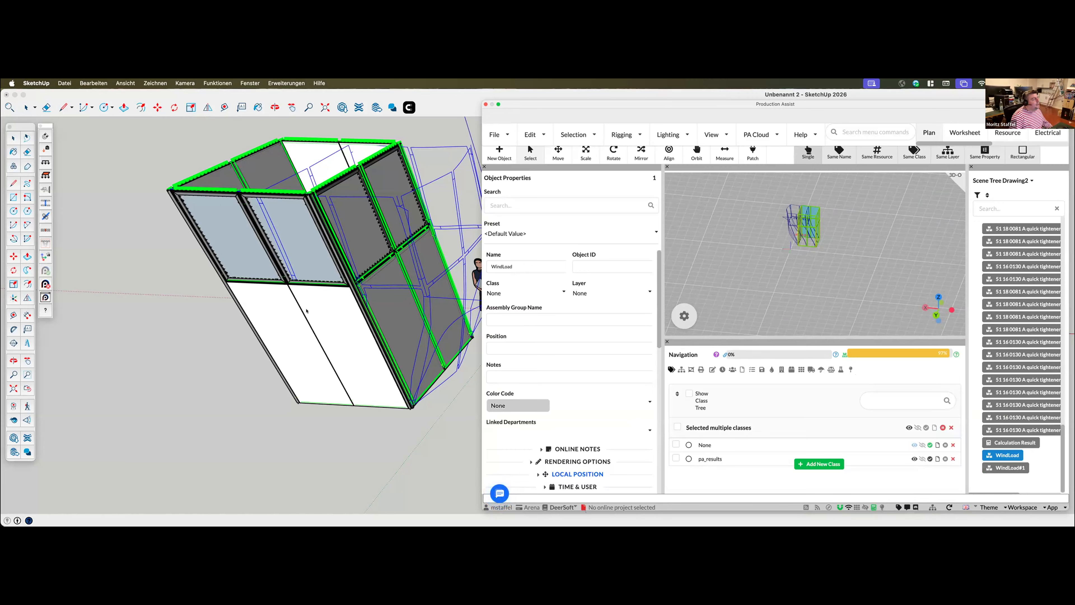
Open the load combination for editing and expand its windload settings
left_click_drag(836, 339, 836, 279)
left_click_drag(844, 313, 843, 276)
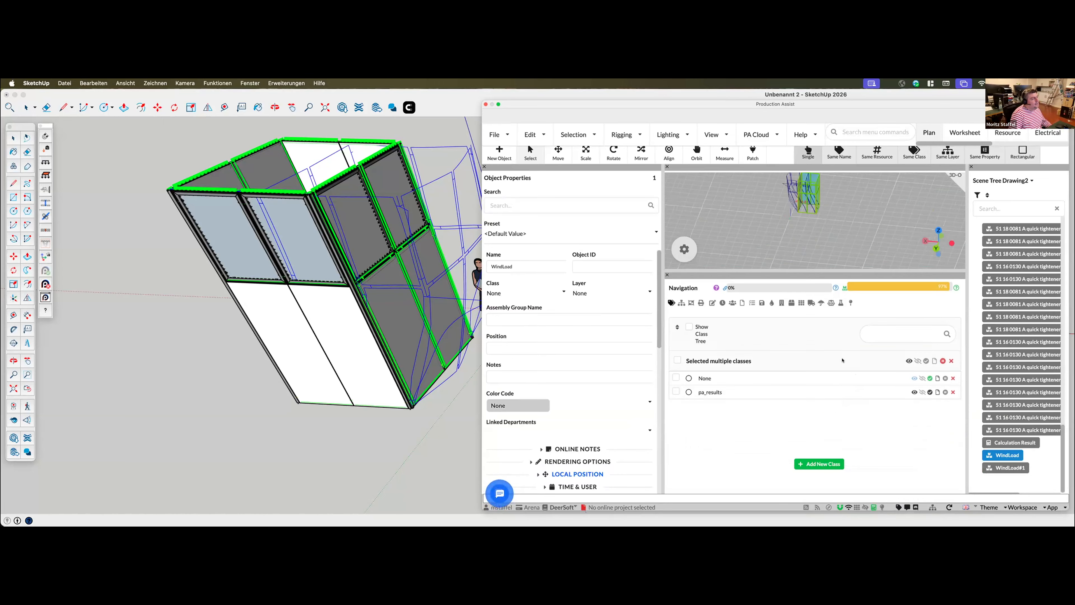
left_click(838, 304)
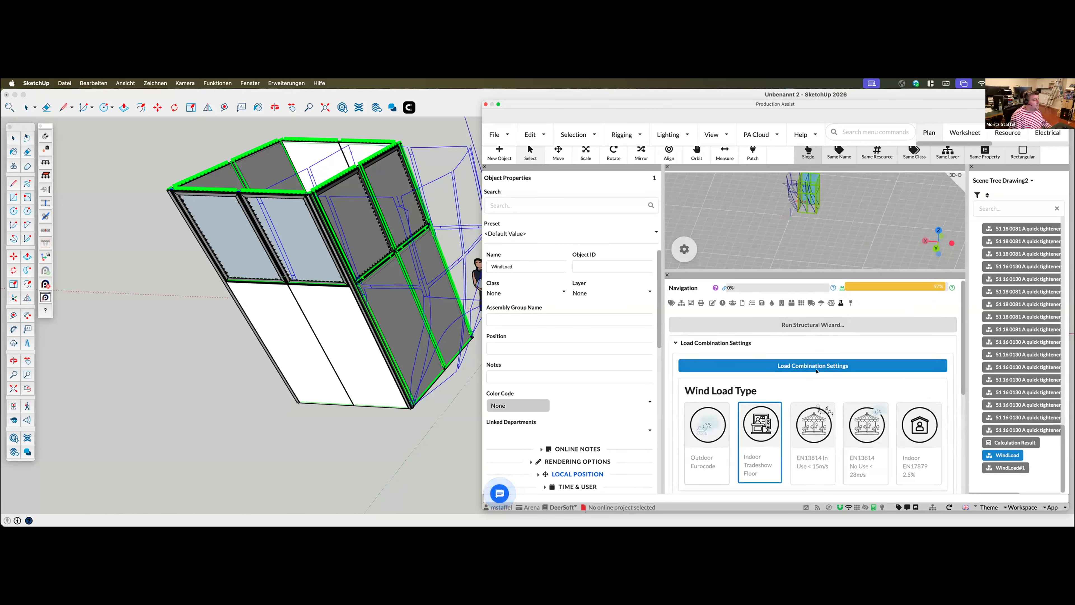
left_click(808, 365)
scroll(679, 393, "down", 4)
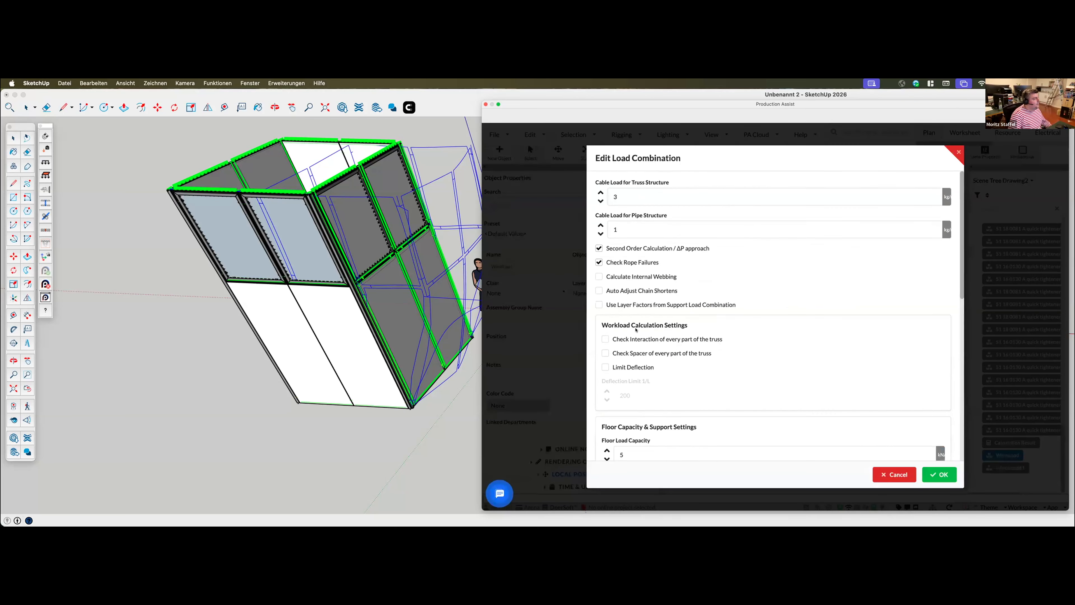
scroll(679, 393, "down", 5)
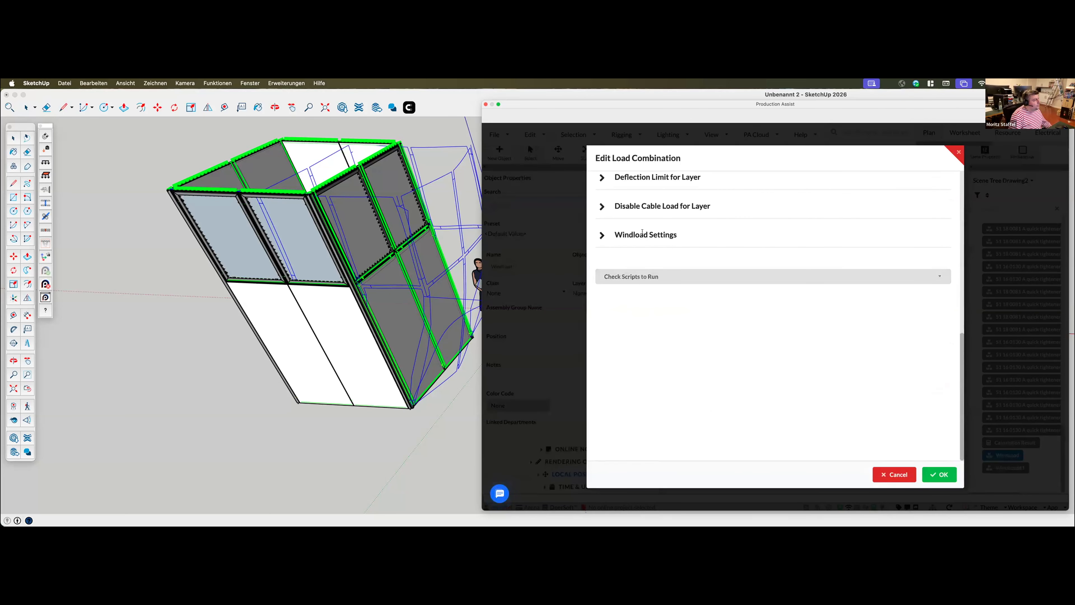
left_click(640, 234)
scroll(652, 351, "down", 3)
scroll(652, 352, "up", 2)
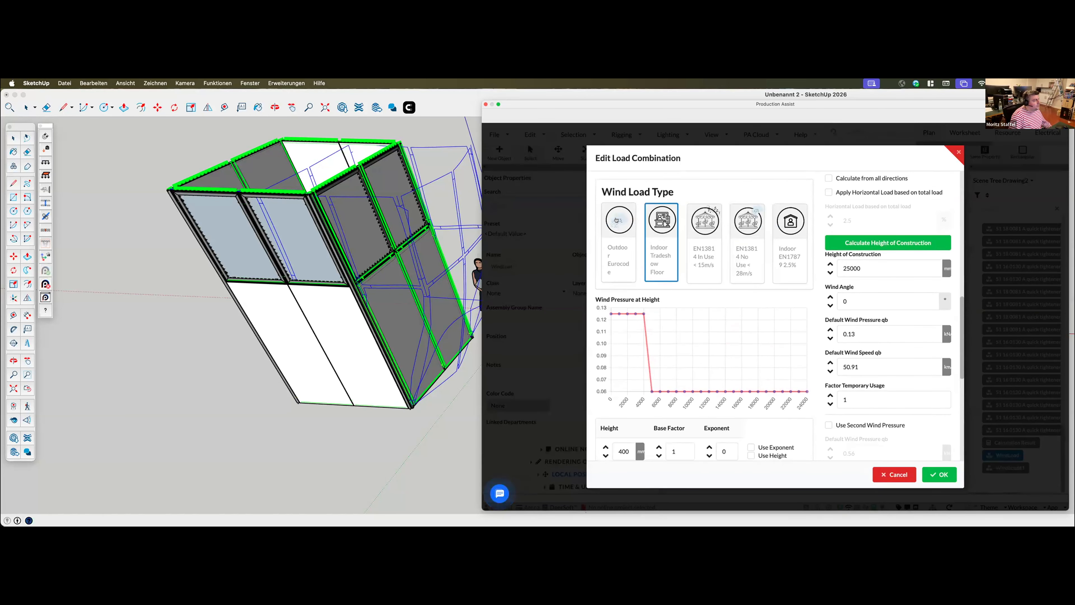
Set the wind load type to Outdoor Eurocode with Belgium as the country and bring up the wind zone map
left_click(622, 250)
scroll(653, 383, "down", 3)
scroll(654, 383, "up", 2)
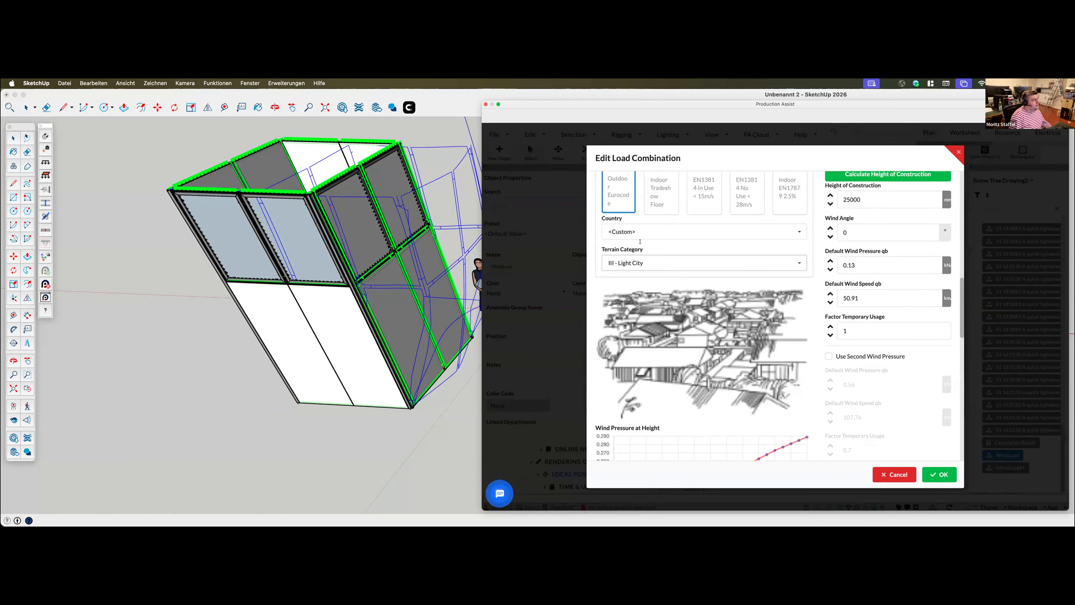
left_click(633, 231)
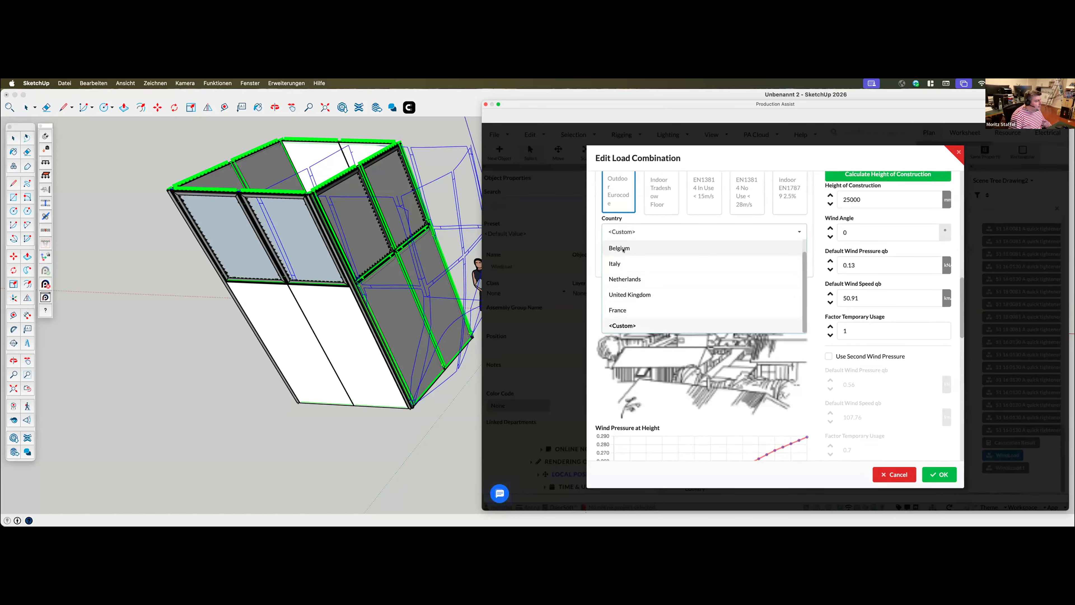
left_click(620, 248)
scroll(701, 364, "down", 3)
scroll(701, 365, "down", 3)
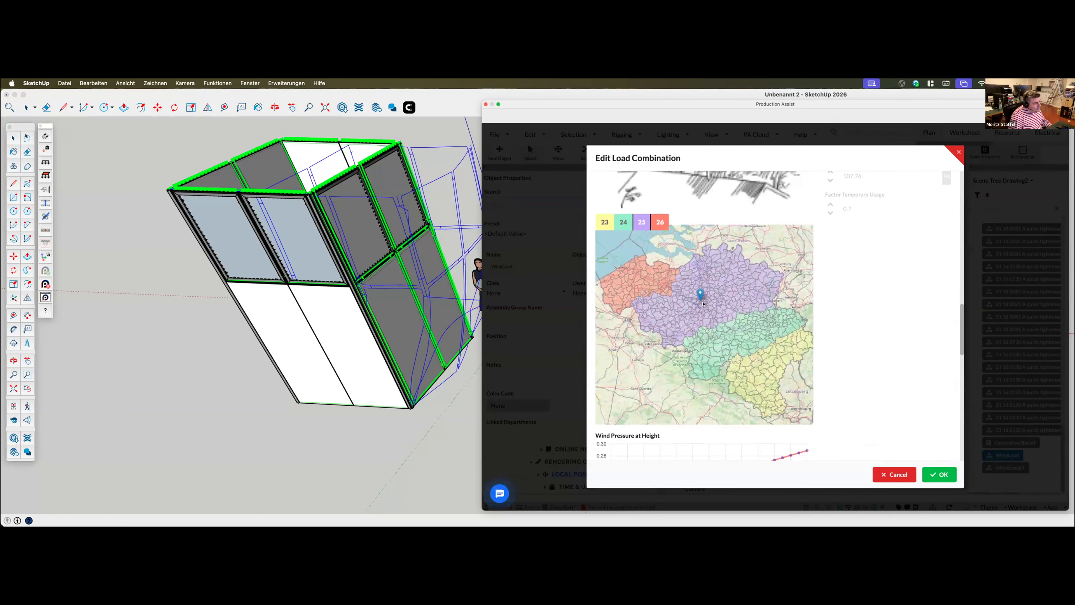
Set the Belgian windload setting to 25 m/s and apply the edited load combination
scroll(697, 291, "up", 5)
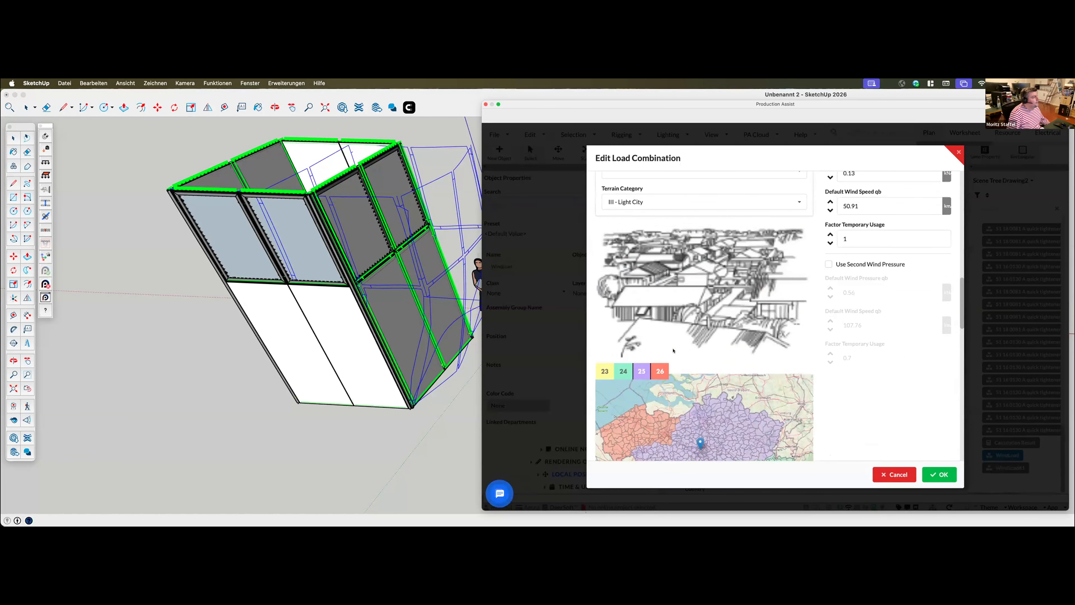
left_click(629, 245)
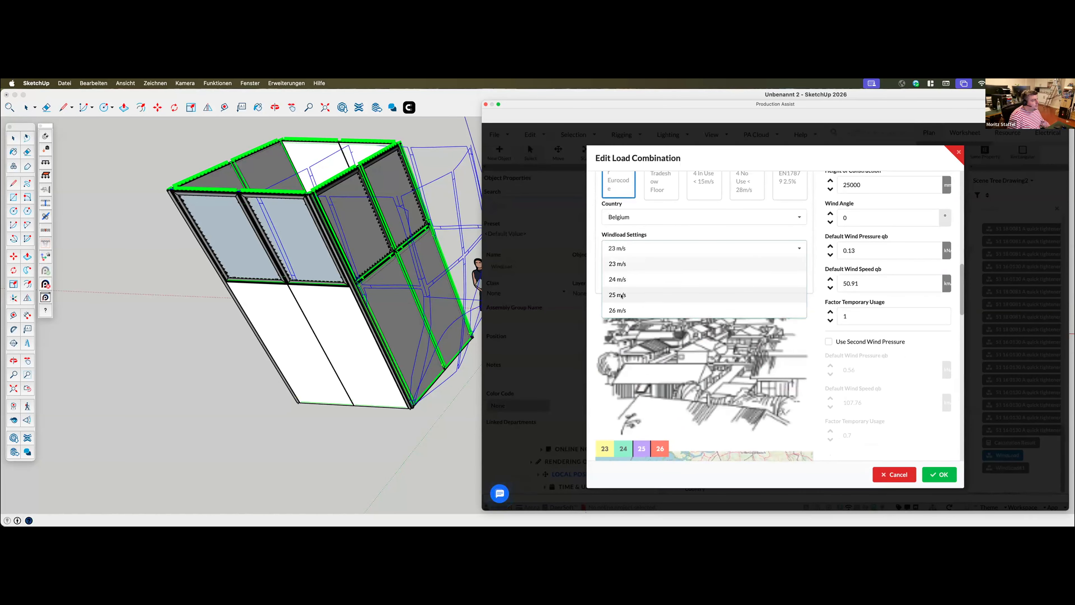
left_click(626, 283)
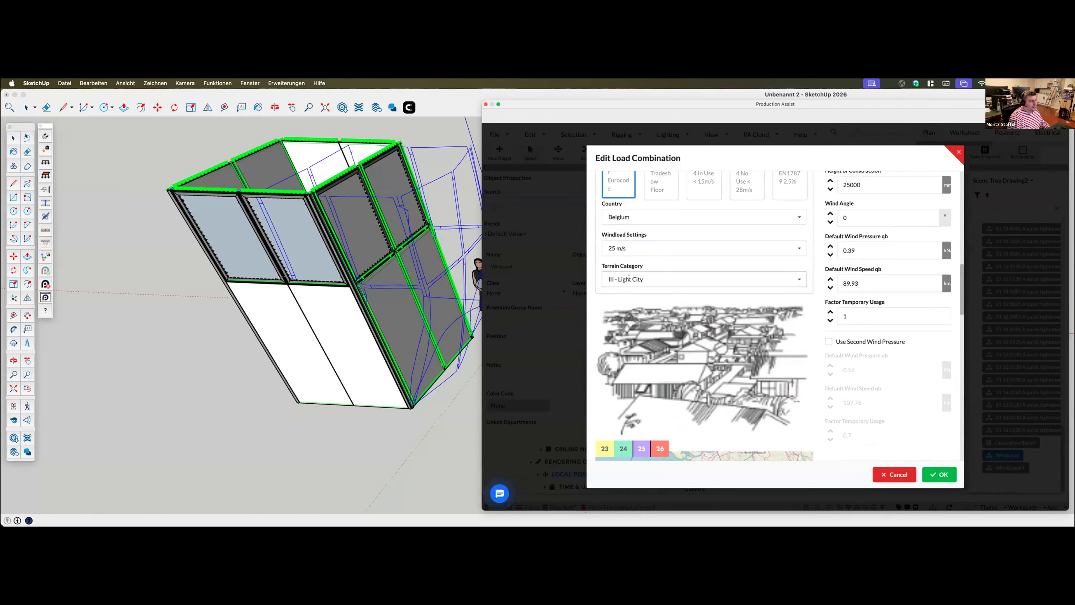
left_click(939, 474)
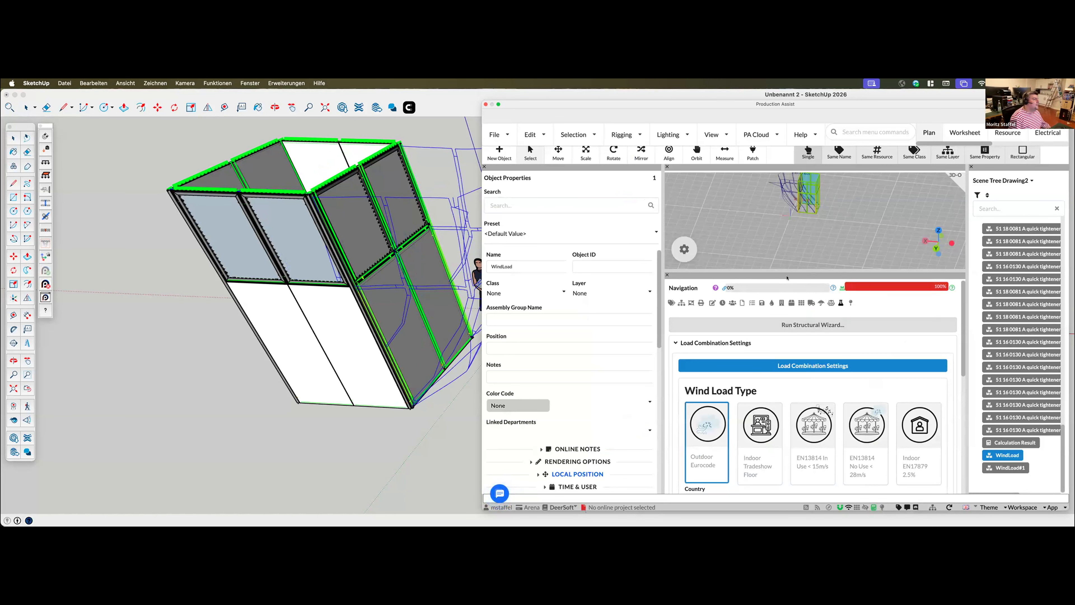
Dock the Navigation panel beside the Production Assist 3D view and examine the booth's deflection and workload under the outdoor wind load
left_click_drag(811, 275, 946, 241)
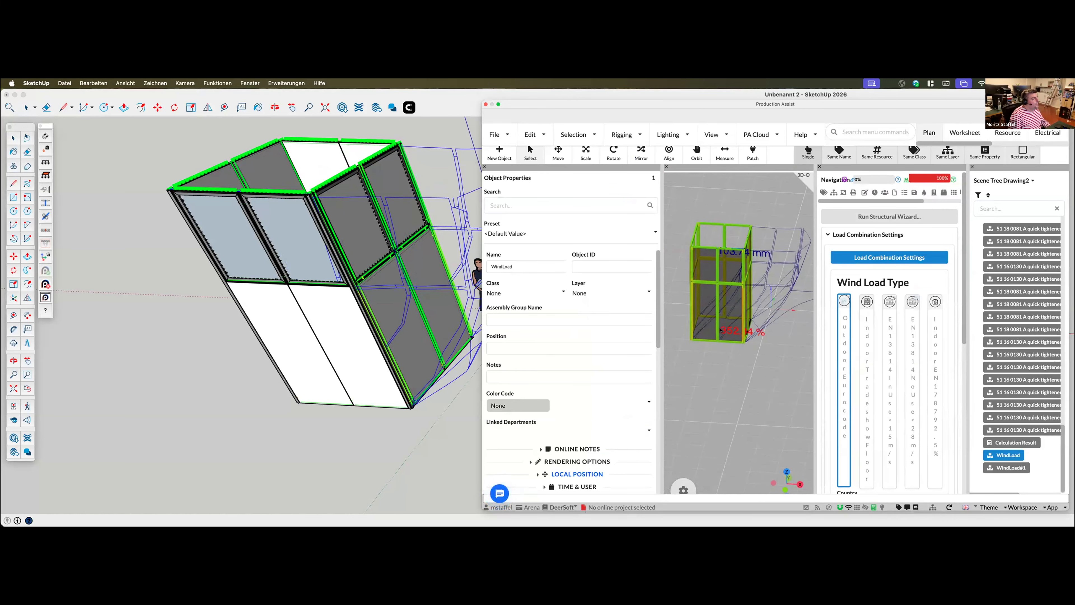
mouse_move(904, 179)
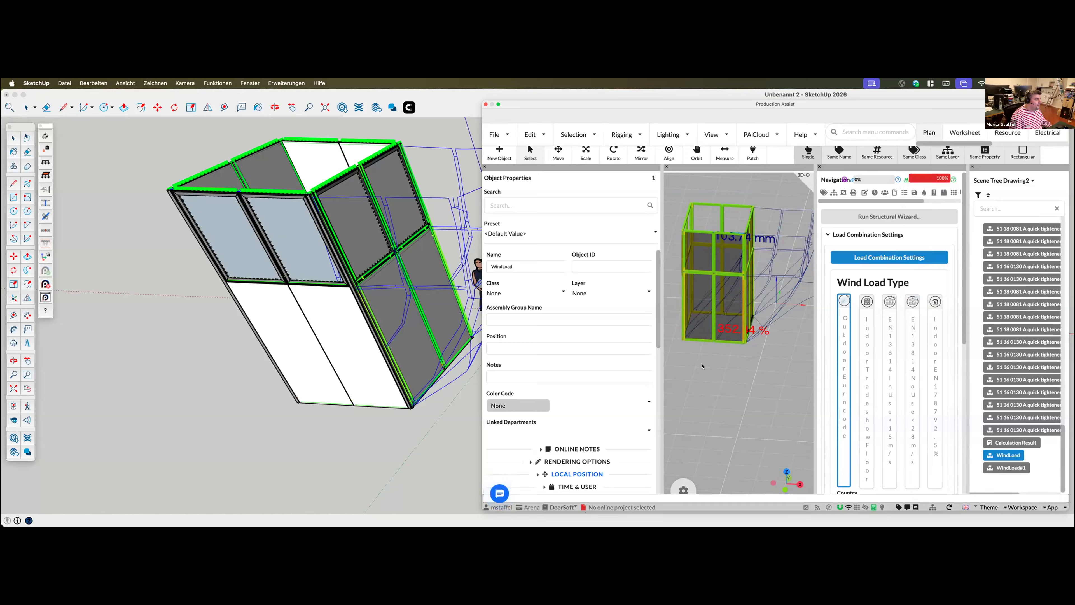
left_click_drag(697, 371, 747, 371)
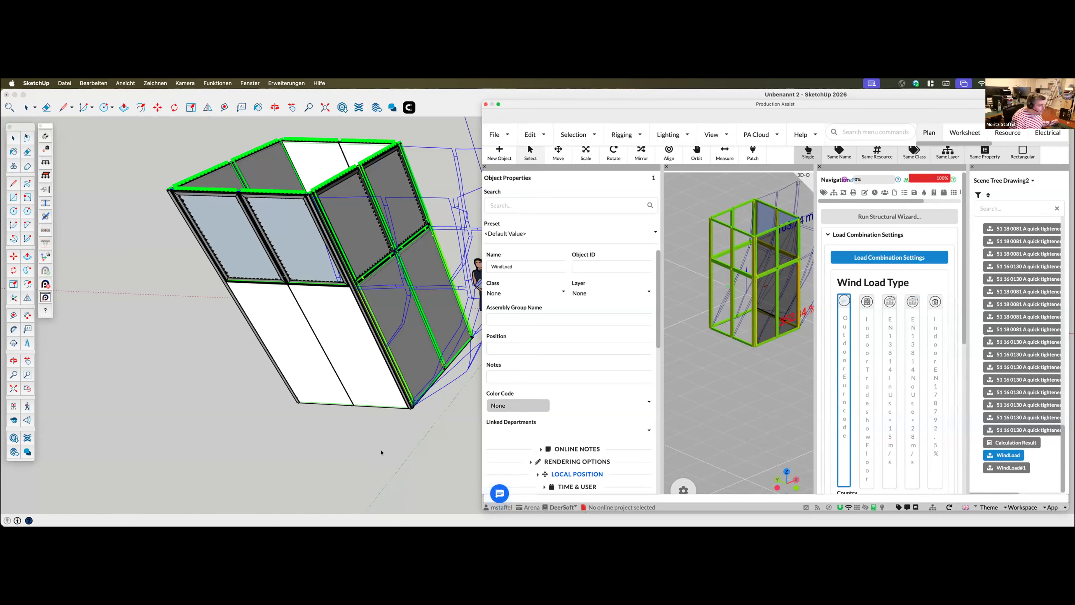
Switch to the SketchUp model and examine the booth and its deflection lines from the opposite side
middle_click_drag(385, 451, 387, 440)
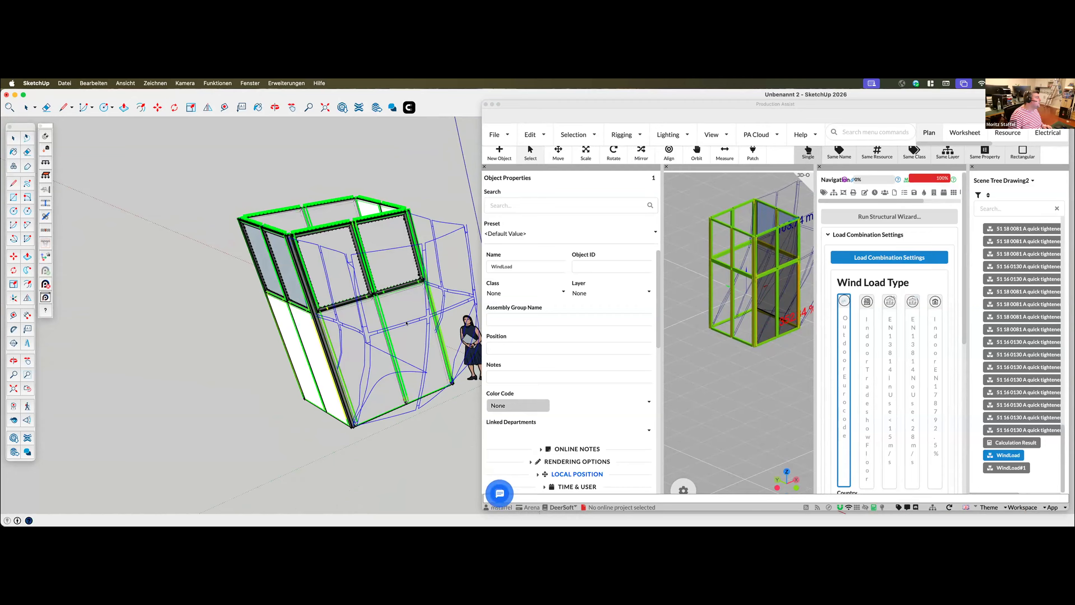
key("space")
scroll(280, 365, "up", 1)
scroll(280, 365, "down", 5)
middle_click_drag(343, 432, 343, 427)
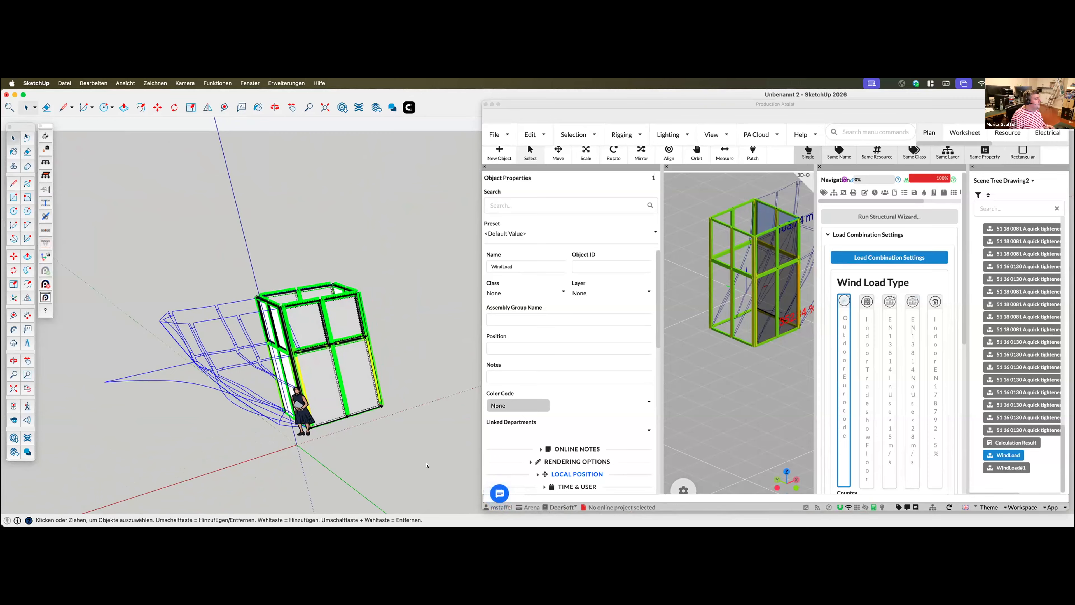
Move Production Assist off the SketchUp model, select an upper booth frame, and bring Production Assist back to compare the selection
left_click(413, 459)
left_click_drag(622, 105, 1074, 127)
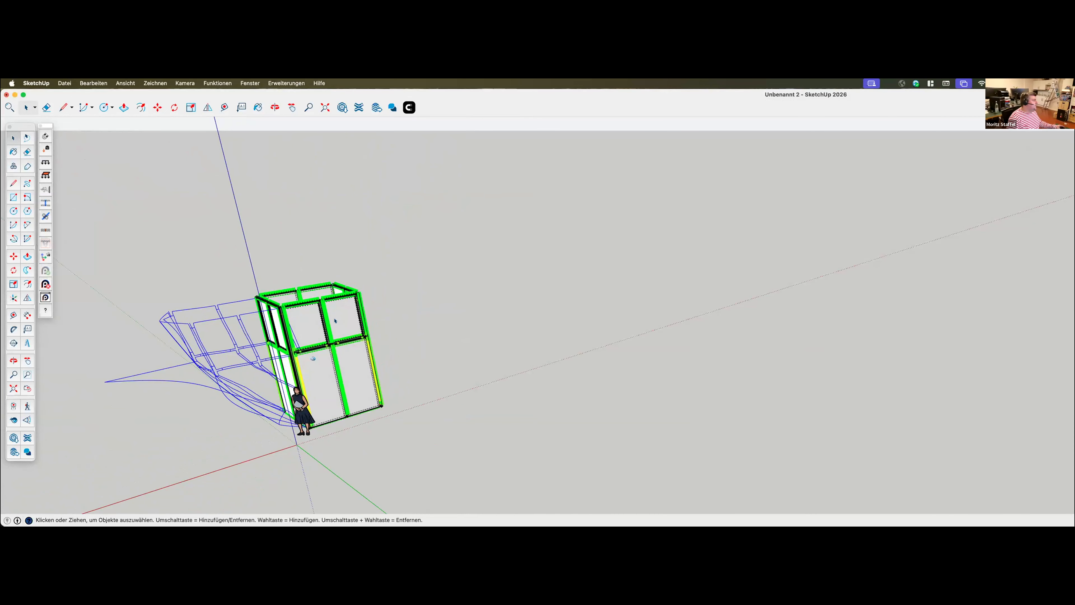
left_click(343, 320)
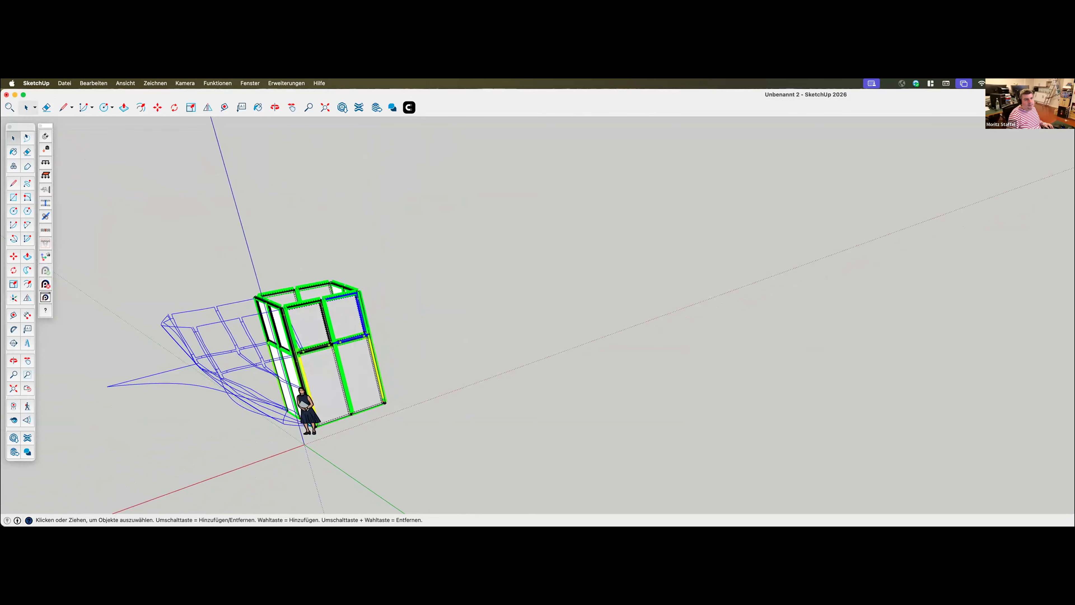
mouse_move(1074, 129)
left_mouse_down()
mouse_move(814, 123)
mouse_move(618, 163)
mouse_move(555, 132)
left_mouse_up()
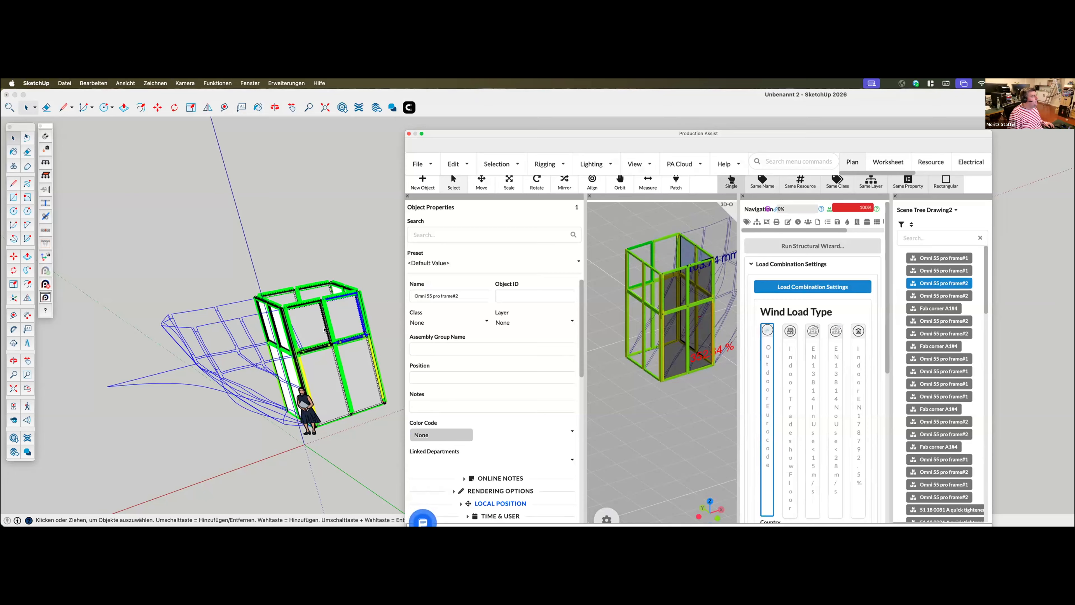
Select the wind load area in the Production Assist 3D view and examine the loaded booth faces and deflection from several angles
left_click(699, 338)
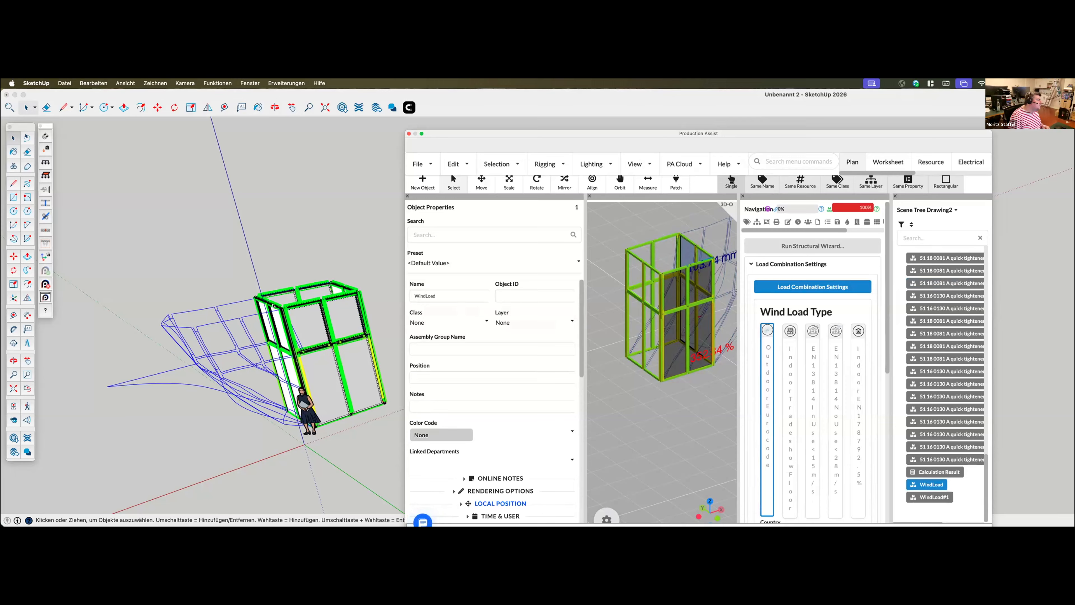
scroll(345, 299, "up", 2)
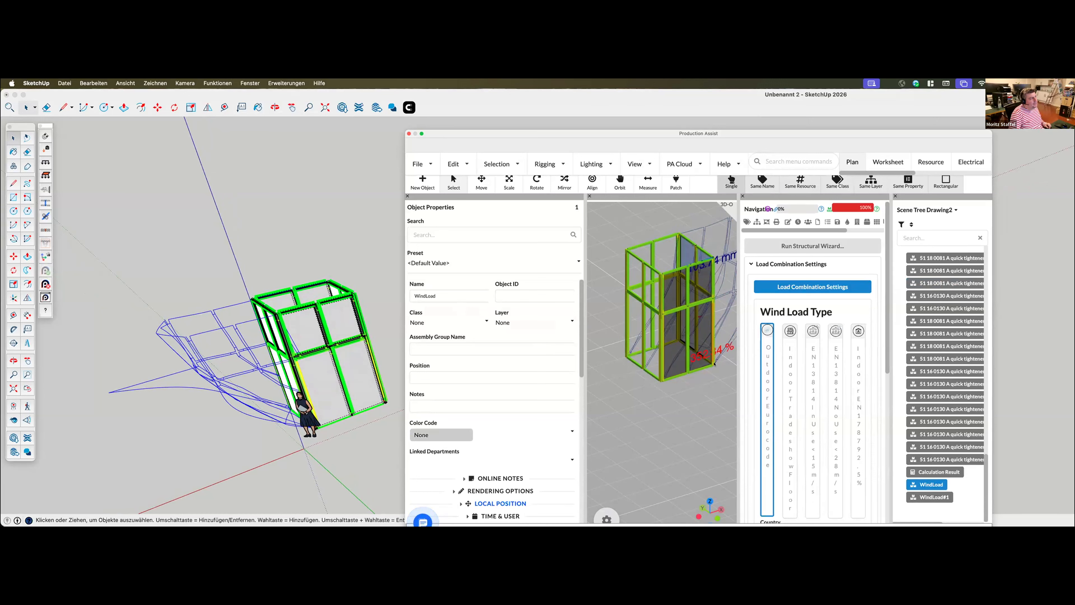
middle_click_drag(594, 459, 655, 459)
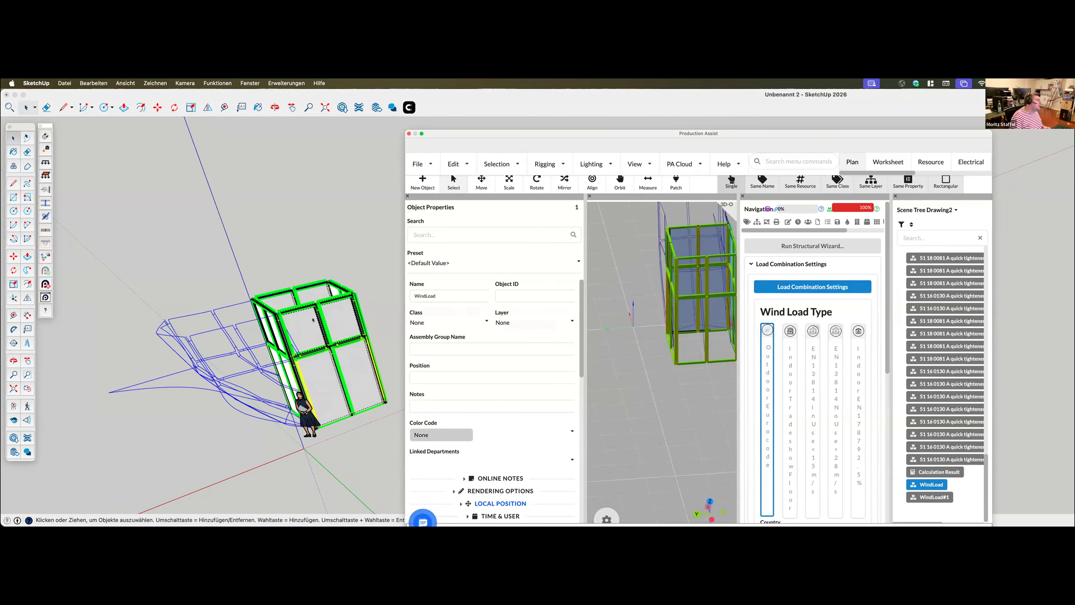
middle_click_drag(619, 405, 547, 415)
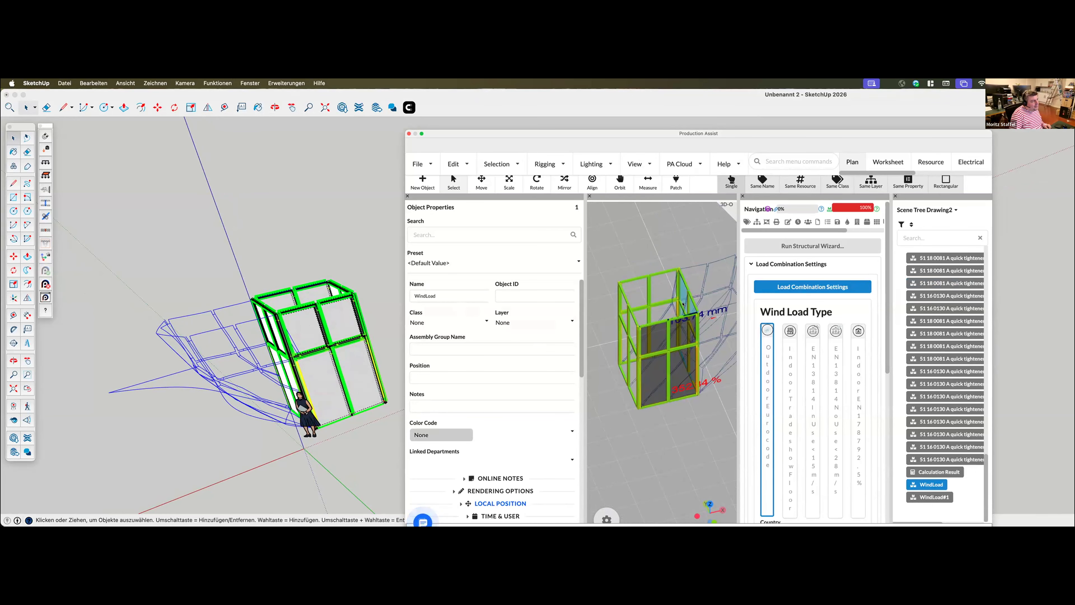
left_click(682, 338)
middle_click_drag(690, 437, 671, 419)
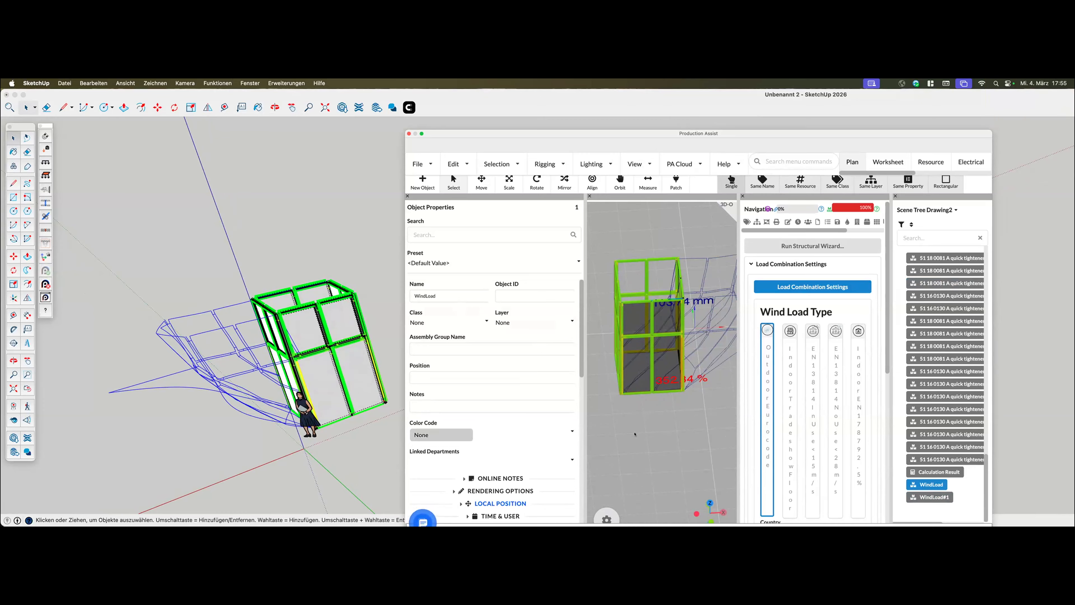
middle_click_drag(636, 433, 646, 424)
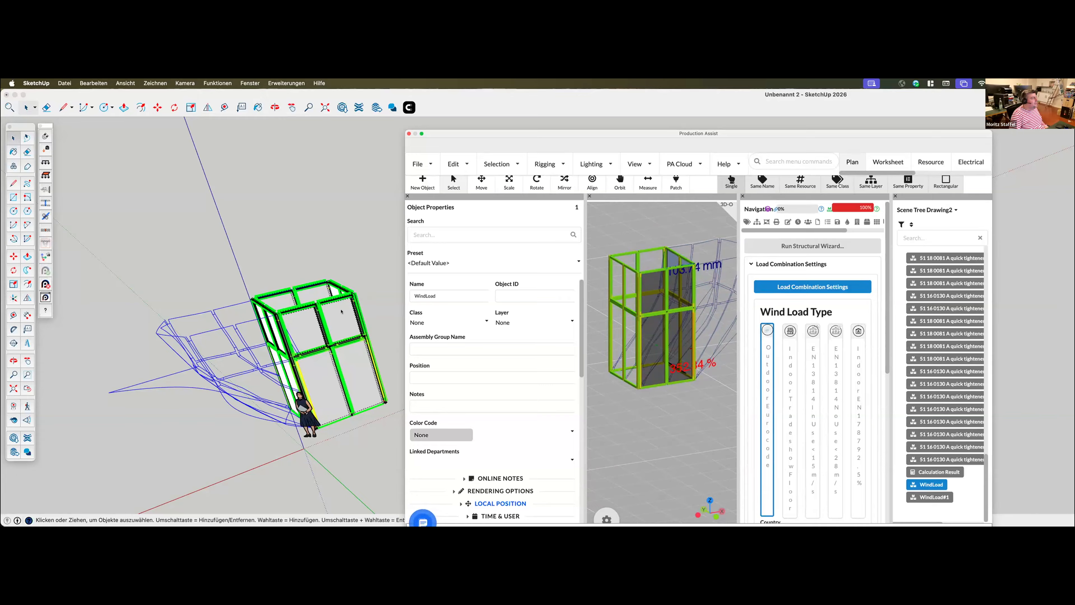
Select the upper Omni 55 frame beside the booth's outer corner in SketchUp and place Production Assist clear of the model
left_click(334, 327)
left_click(333, 327)
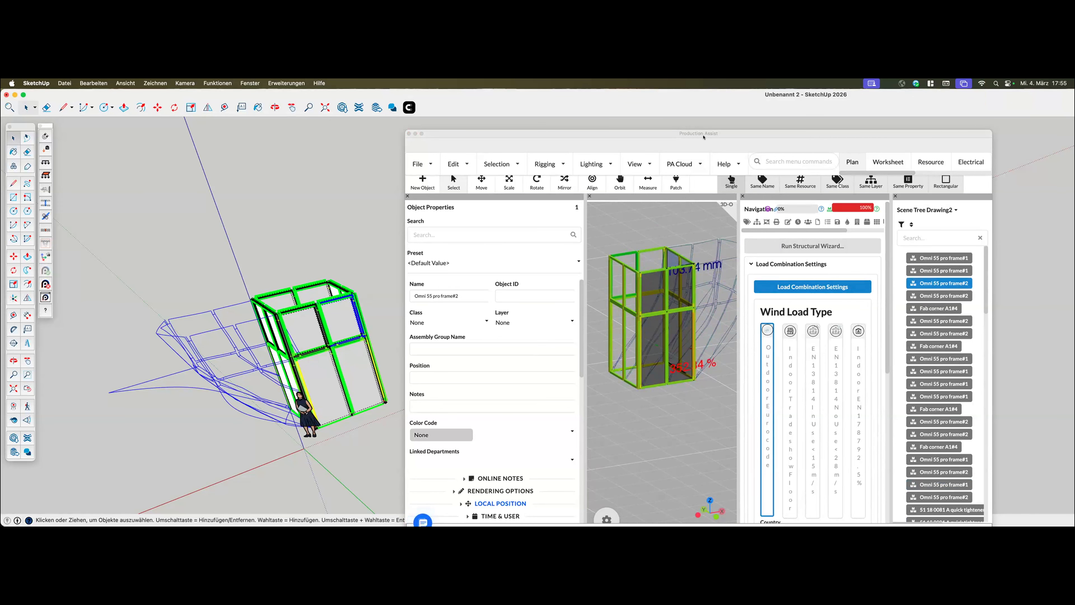
left_click_drag(711, 129, 786, 96)
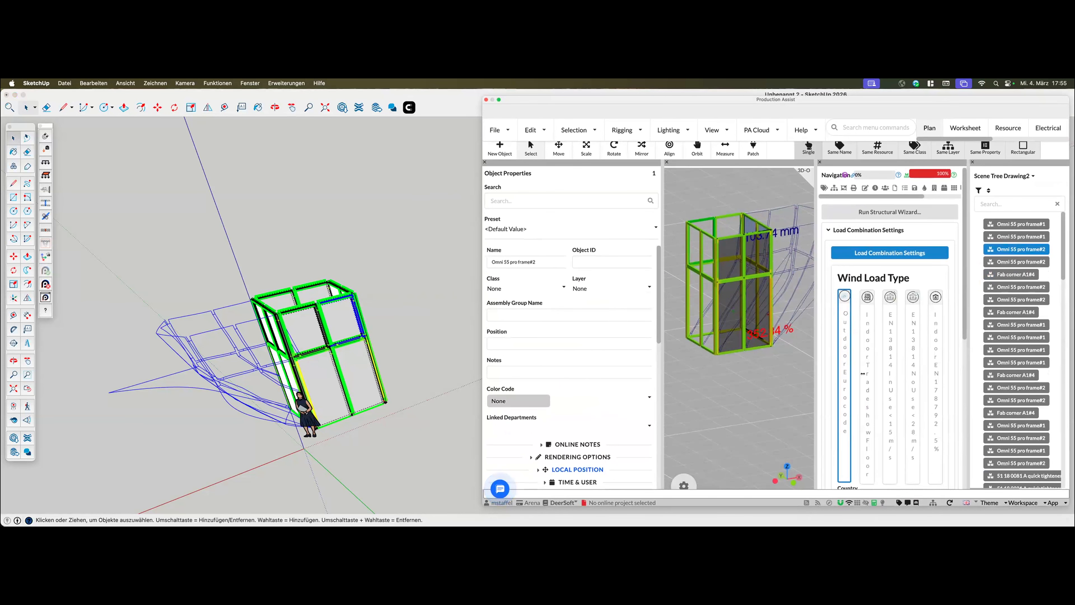
left_click_drag(811, 239, 805, 240)
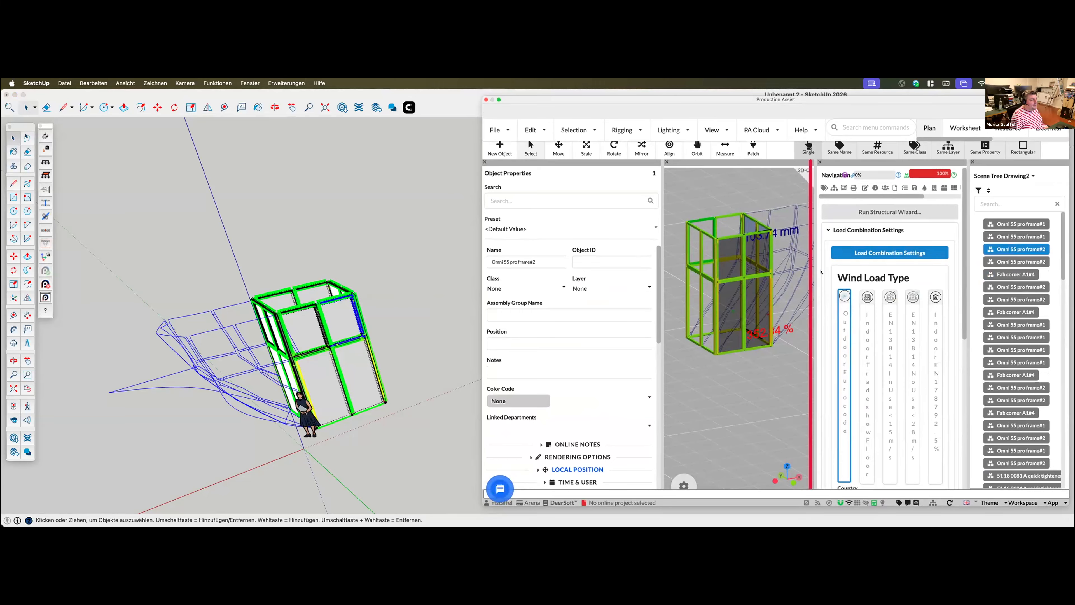
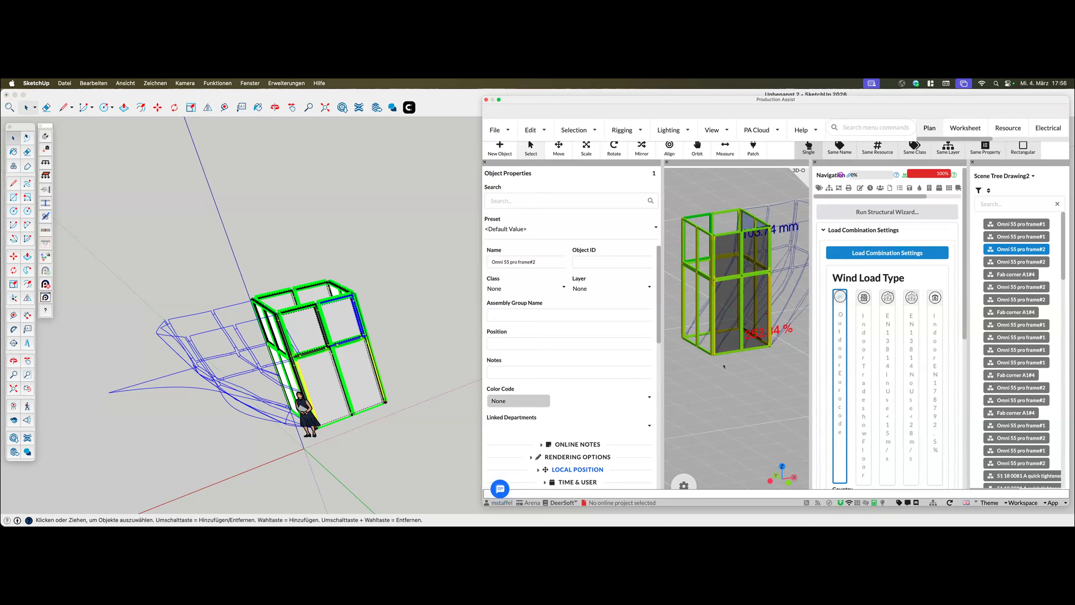
Show the calculation results in Production Assist, and select the quick tightener, Fab corner and adjoining frame at SketchUp's upper booth corner in turn
left_click(433, 358)
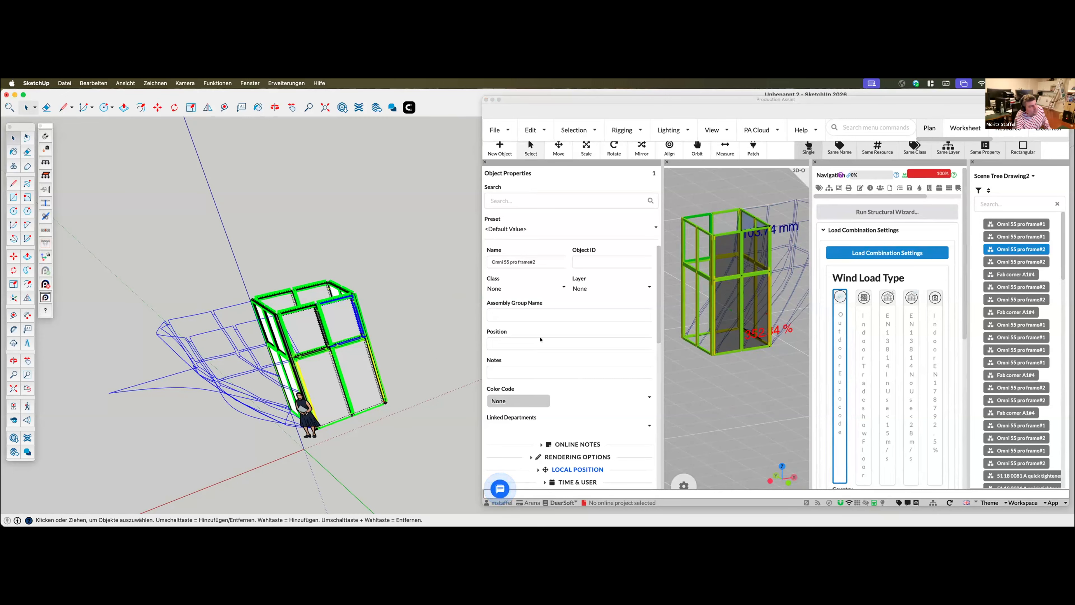
left_click(938, 206)
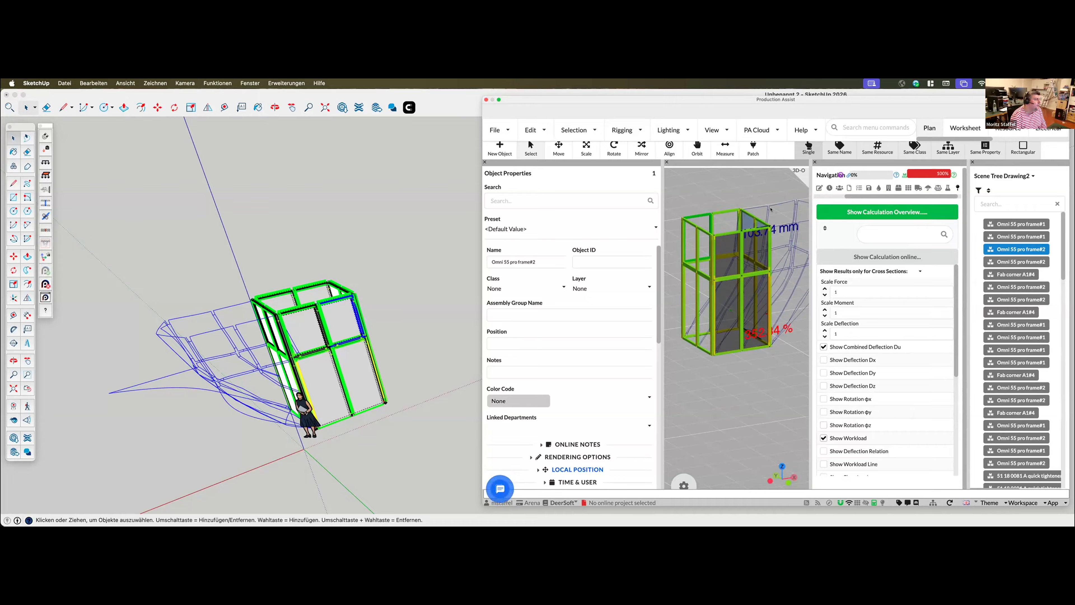
mouse_move(406, 346)
middle_mouse_down()
mouse_move(386, 356)
mouse_move(343, 317)
middle_mouse_up()
scroll(369, 292, "up", 4)
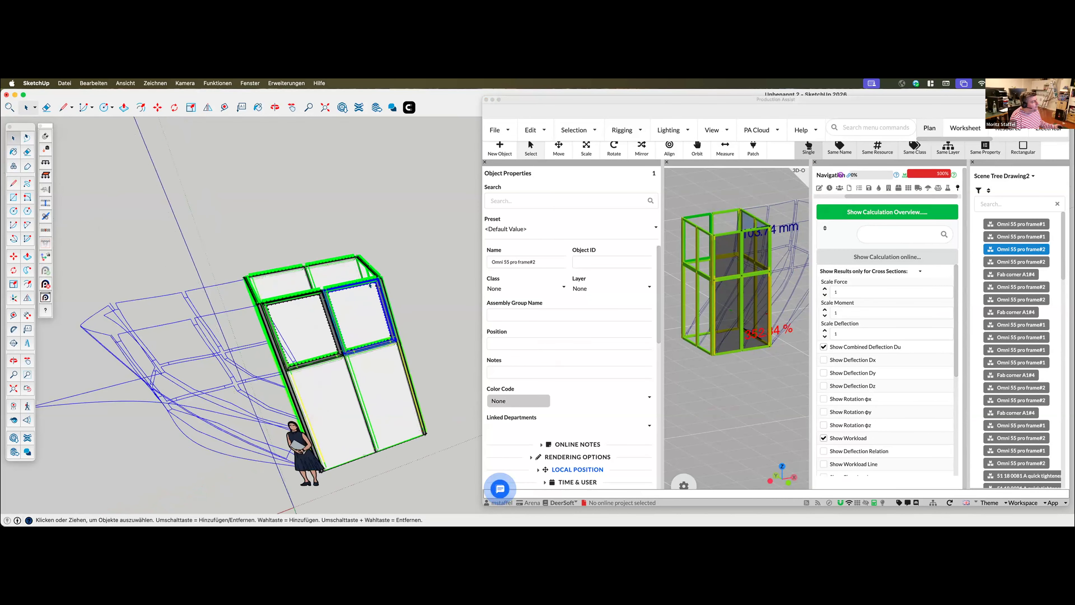
scroll(350, 345, "up", 6)
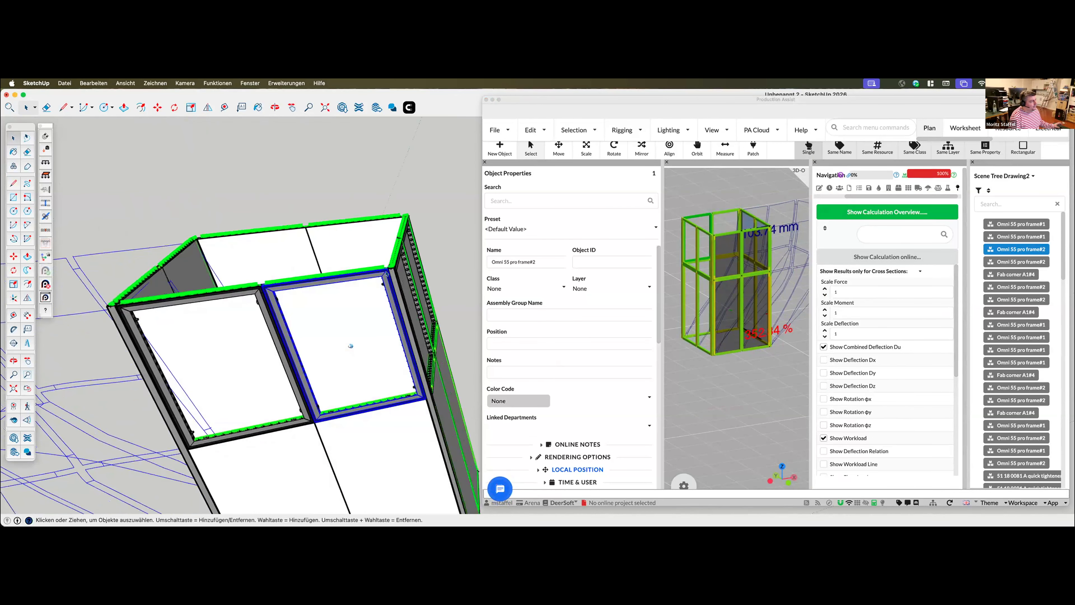
mouse_move(384, 293)
middle_mouse_down()
mouse_move(348, 344)
mouse_move(366, 281)
middle_mouse_up()
scroll(366, 281, "up", 8)
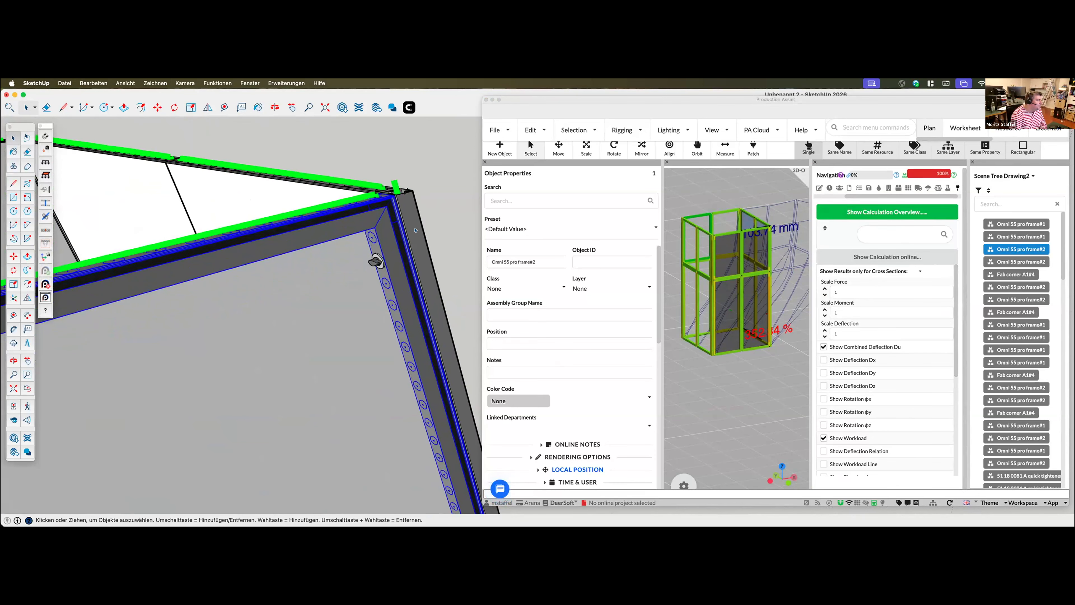
left_click(374, 262)
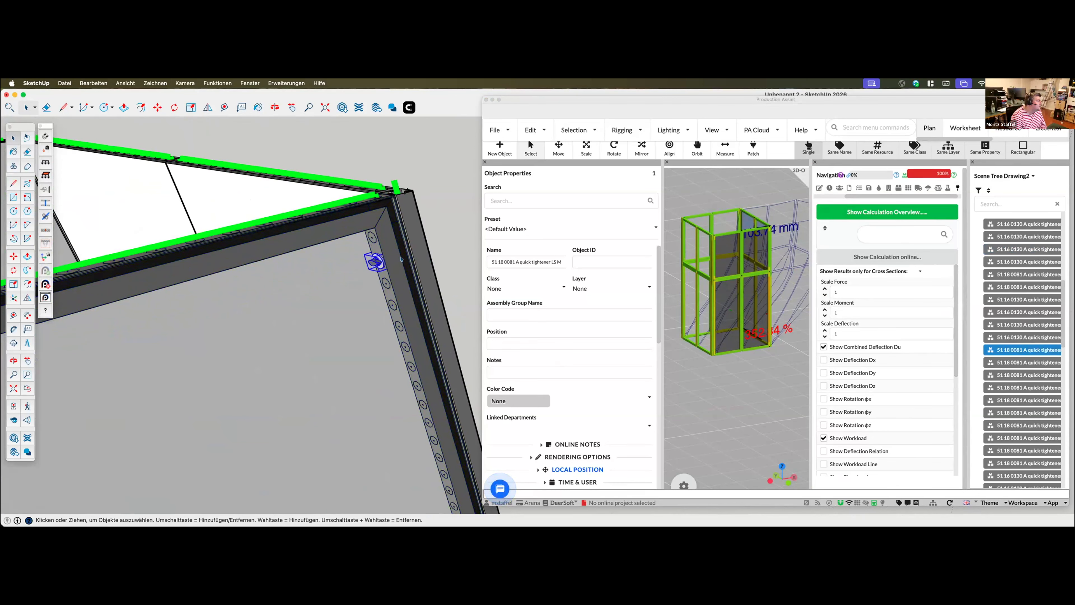
left_click(395, 254)
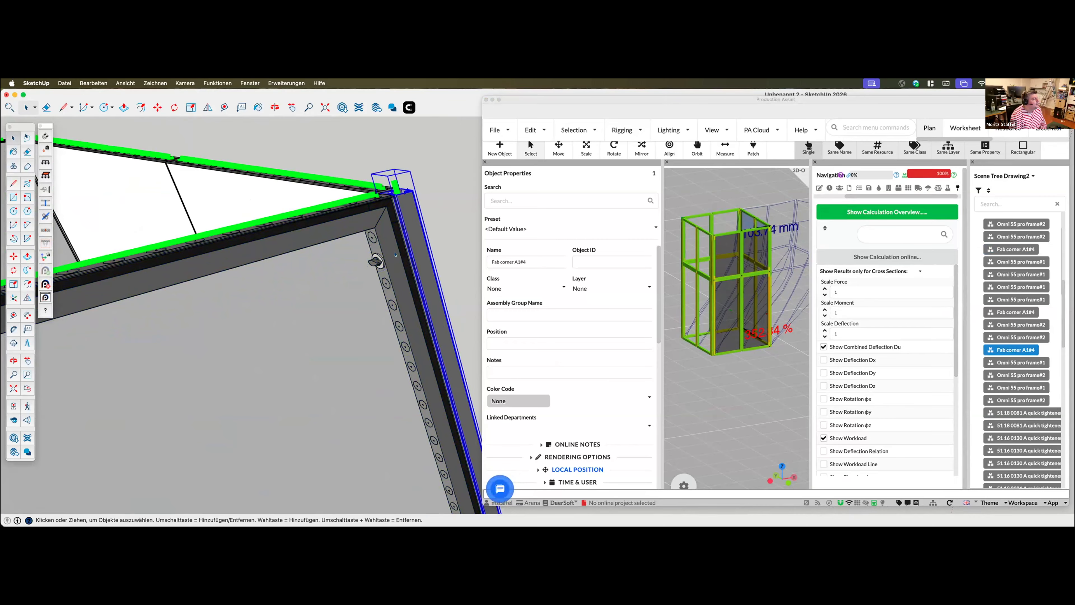
left_click(395, 254)
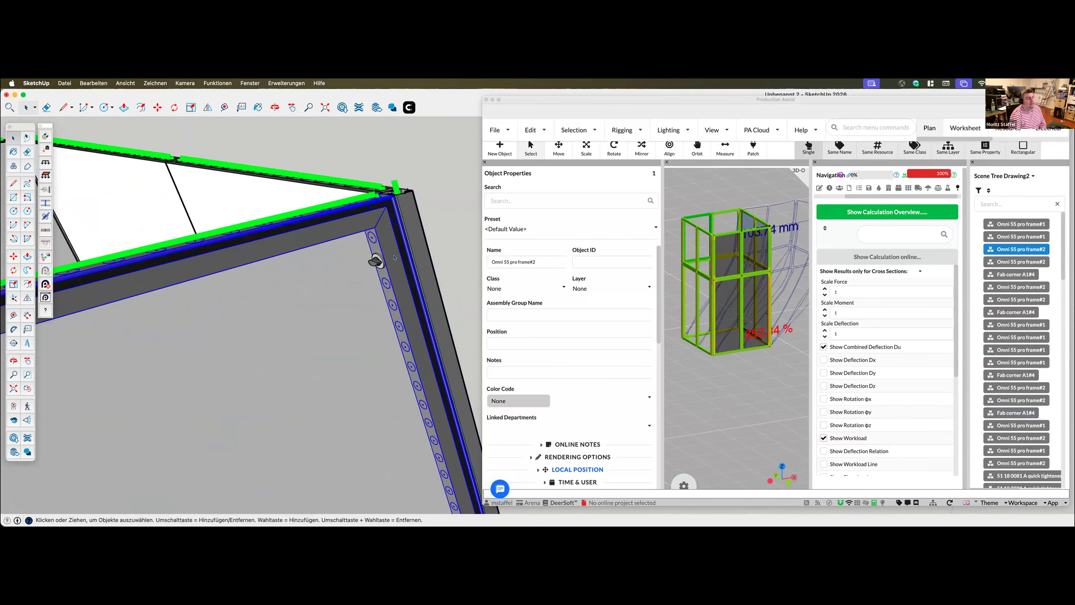
Move the selected upper Omni 55 pro frame away from the Fab corner and place it back against the corner
scroll(368, 254, "up", 10)
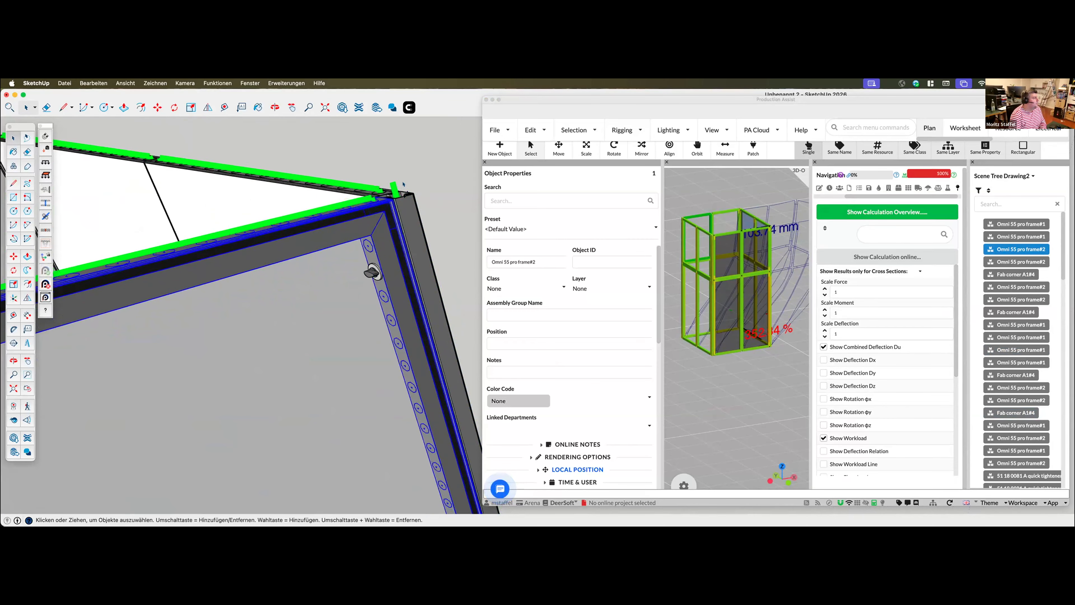
scroll(358, 244, "up", 2)
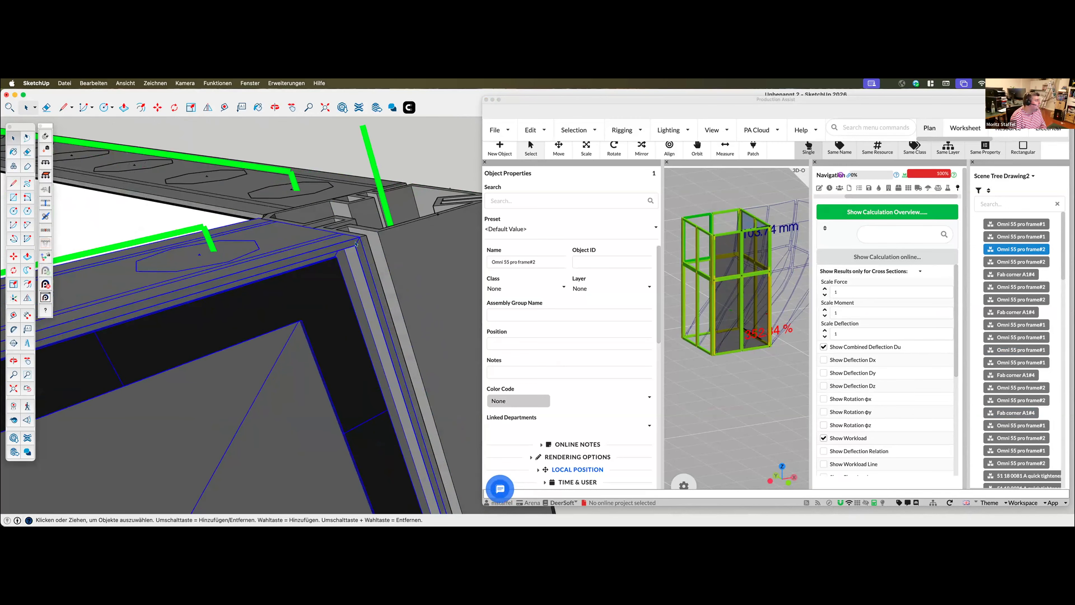
key("m")
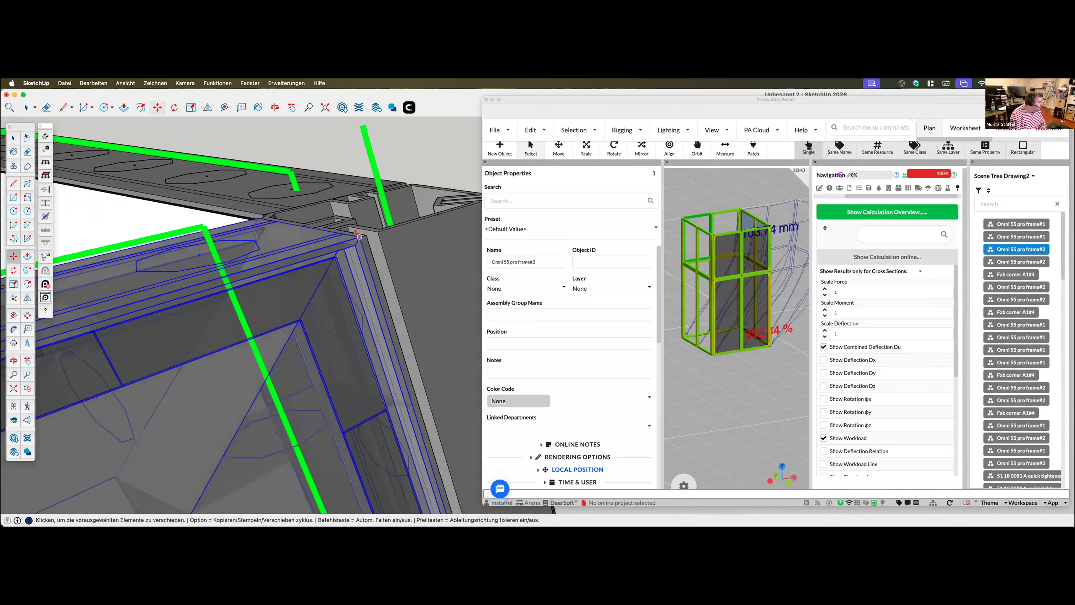
left_click(291, 276)
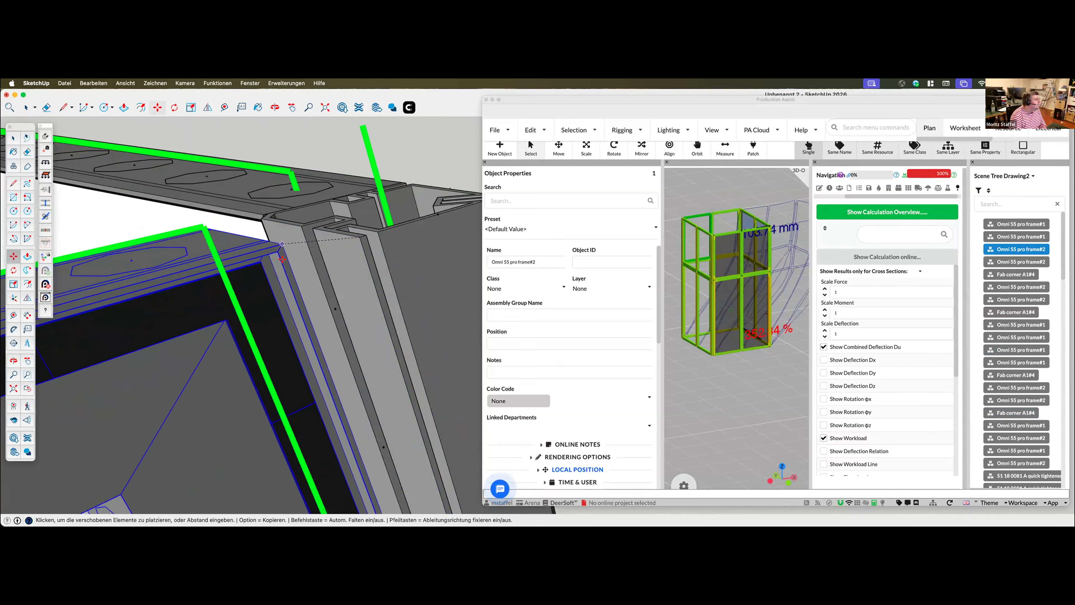
left_click(360, 238)
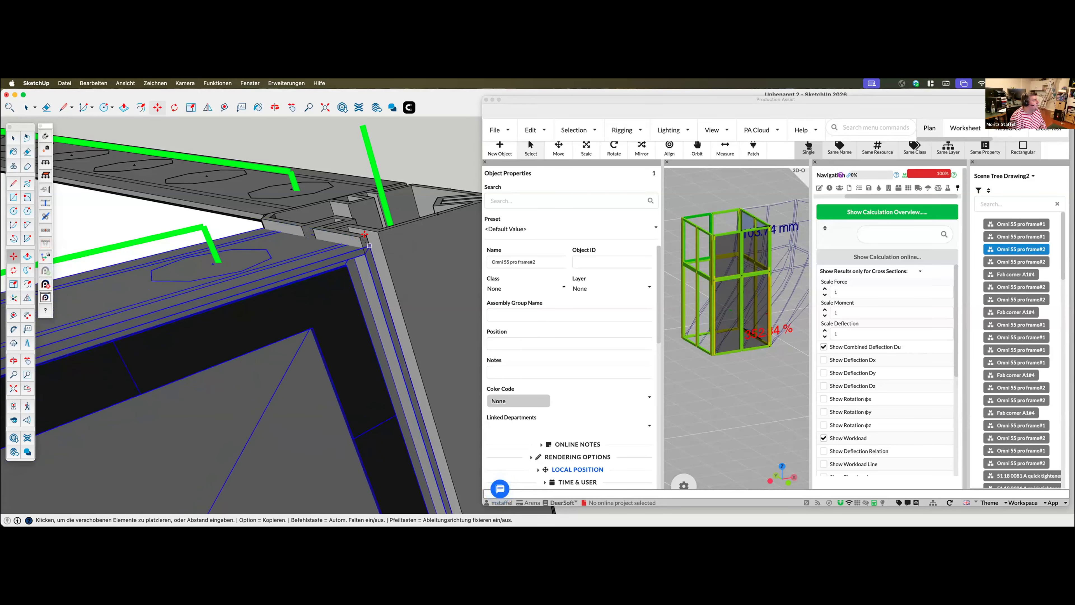
left_click(364, 233)
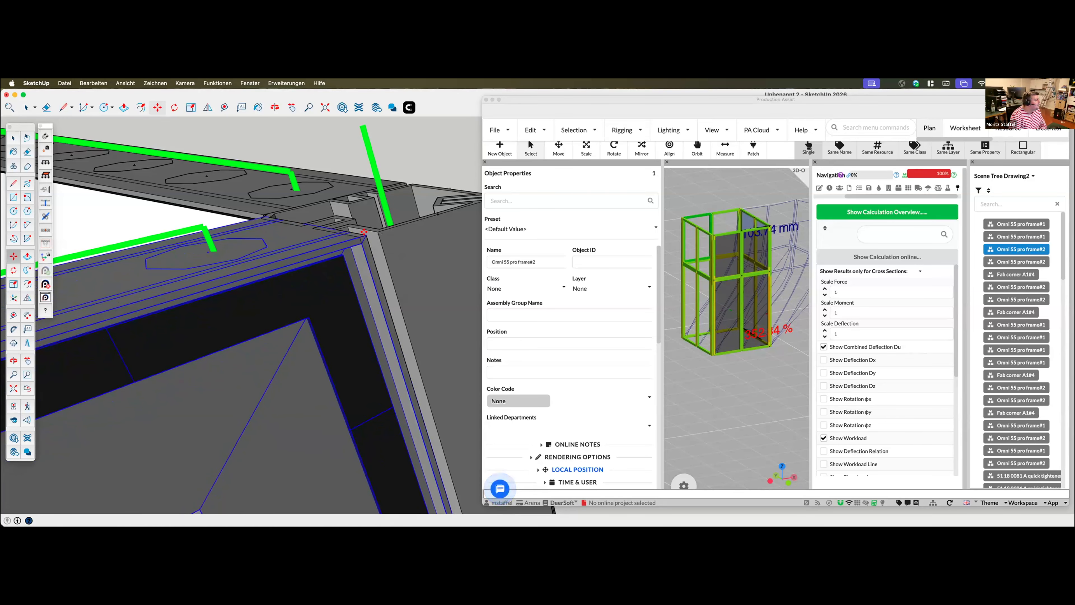
scroll(383, 227, "down", 4)
scroll(428, 250, "down", 3)
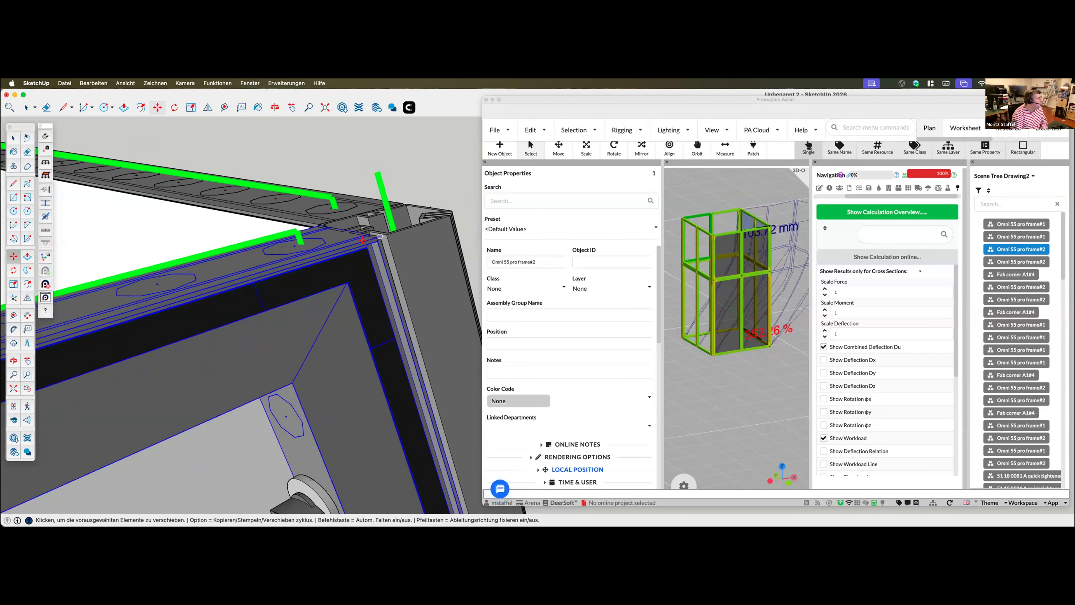
Clear the selection in Production Assist, accept the load combination settings as they are, and examine the booth in the 3D view
left_click(737, 412)
scroll(737, 409, "down", 4)
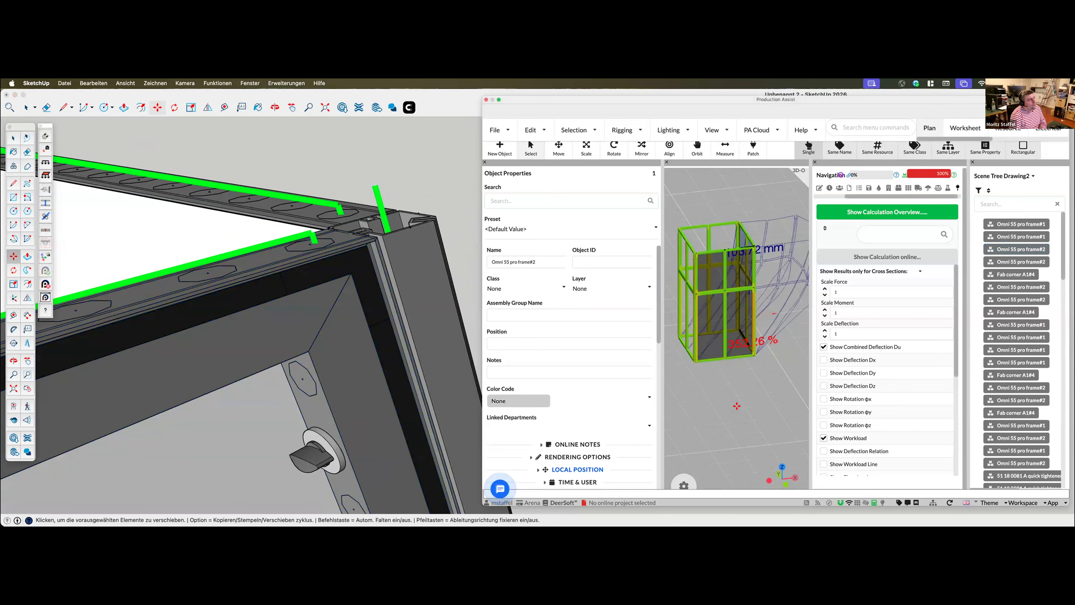
left_click(948, 188)
left_click(888, 254)
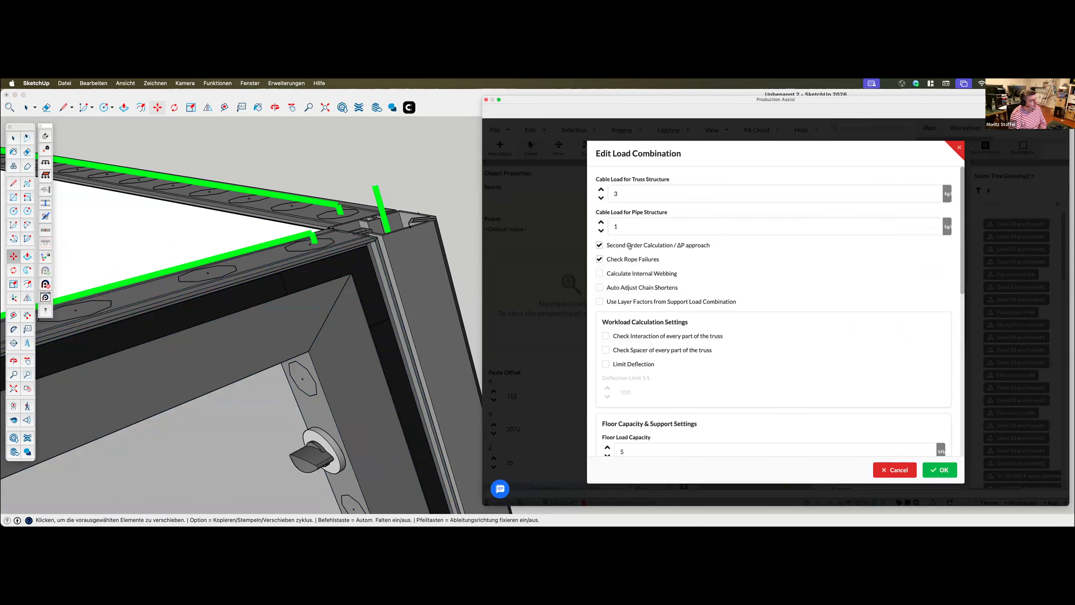
left_click(955, 469)
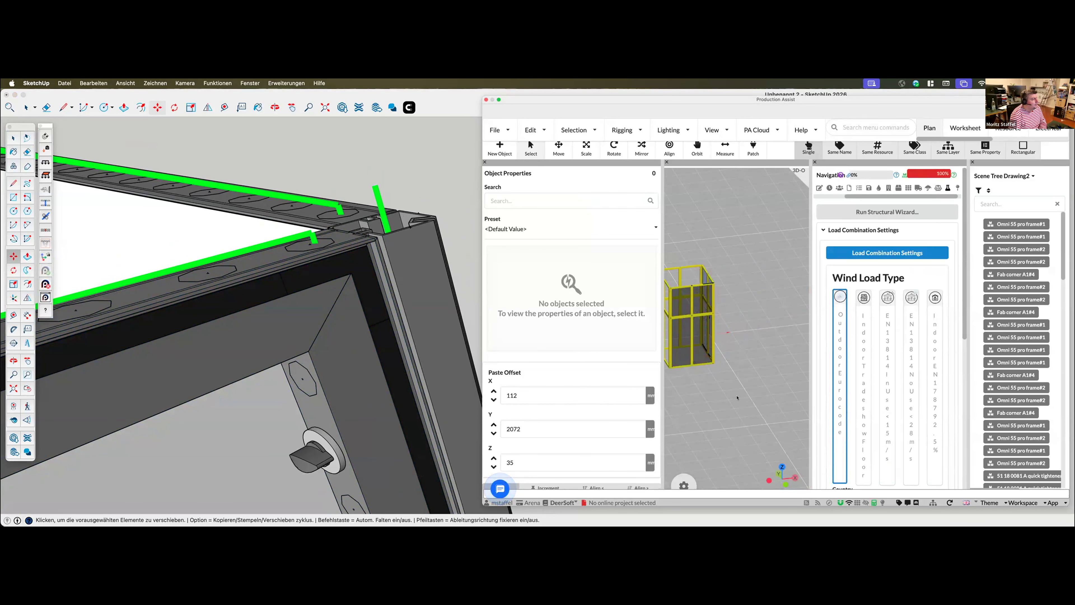
scroll(728, 404, "up", 2)
middle_click_drag(786, 294, 742, 326)
scroll(742, 326, "up", 6)
Select the Fab corner in SketchUp, move it slightly away from the frames, and check the booth in the Production Assist 3D view
left_click(368, 240)
key("space")
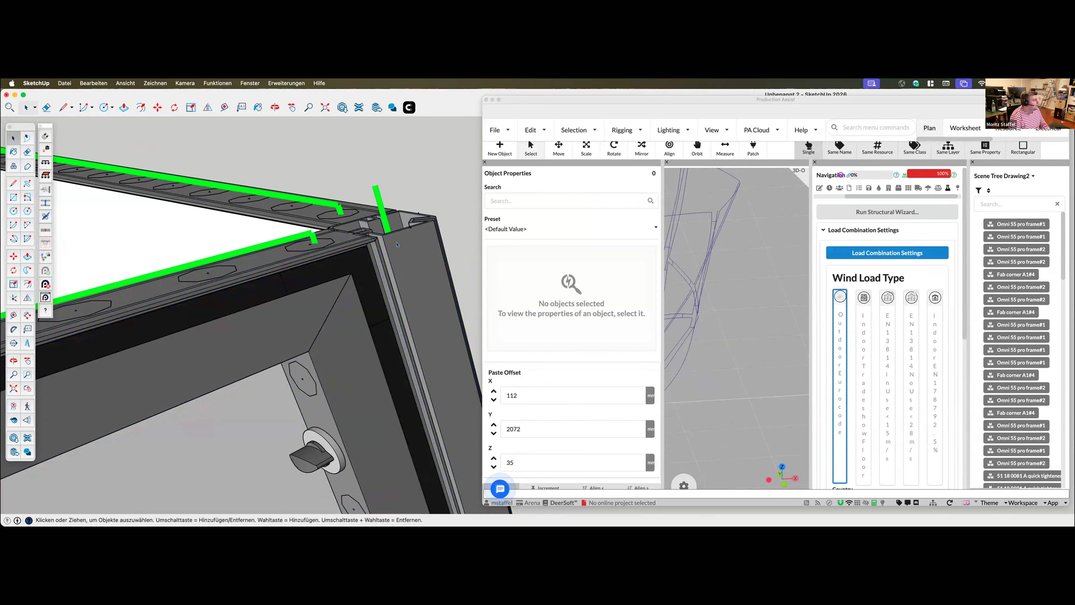
left_click(397, 245)
key("m")
left_click(398, 239)
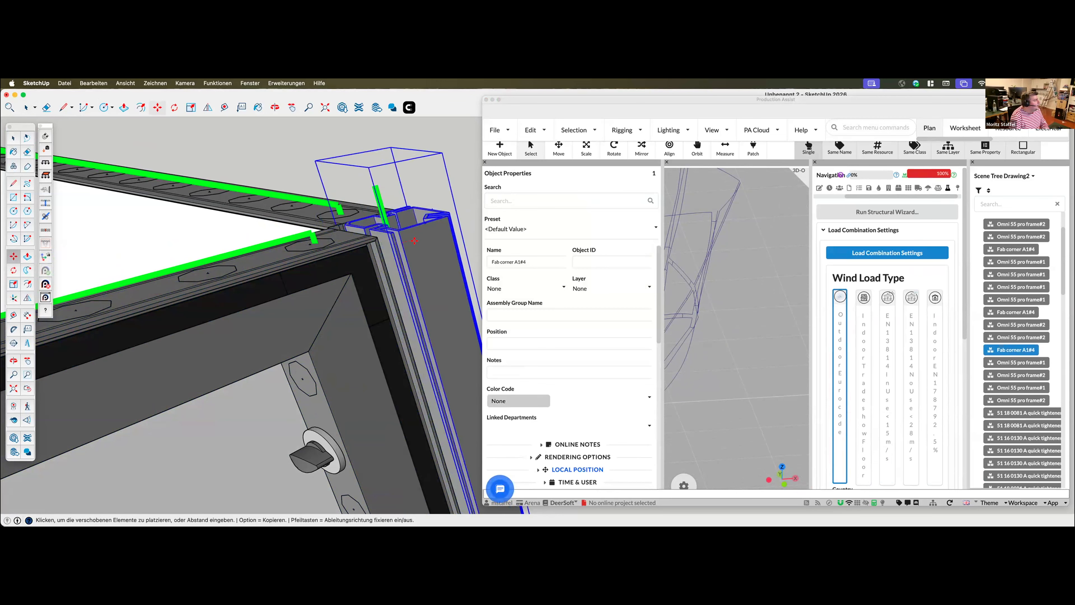
left_click(416, 240)
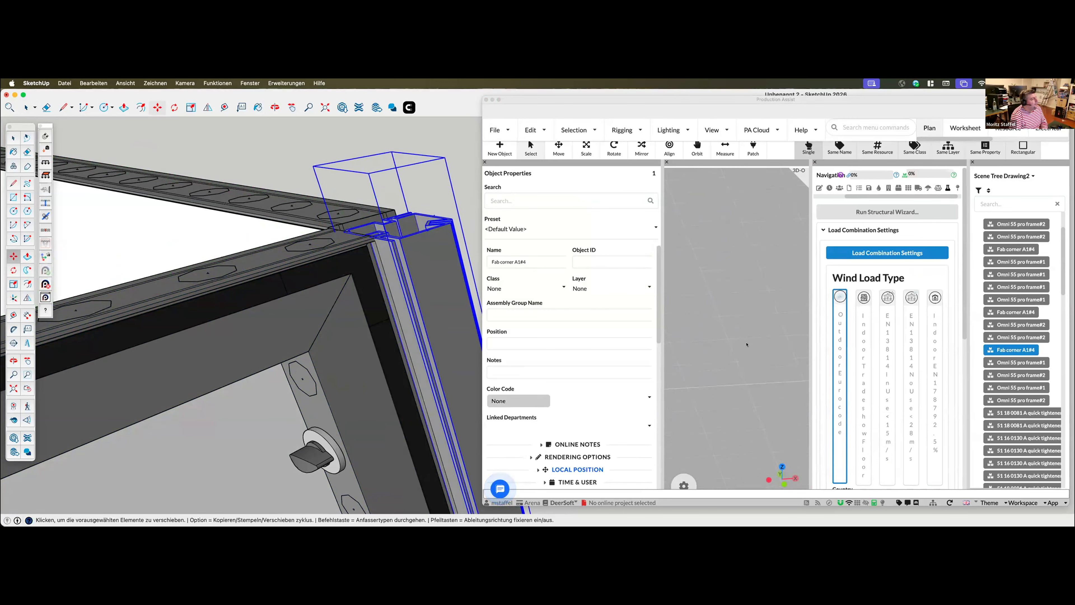
scroll(741, 350, "down", 4)
middle_click_drag(741, 350, 720, 382)
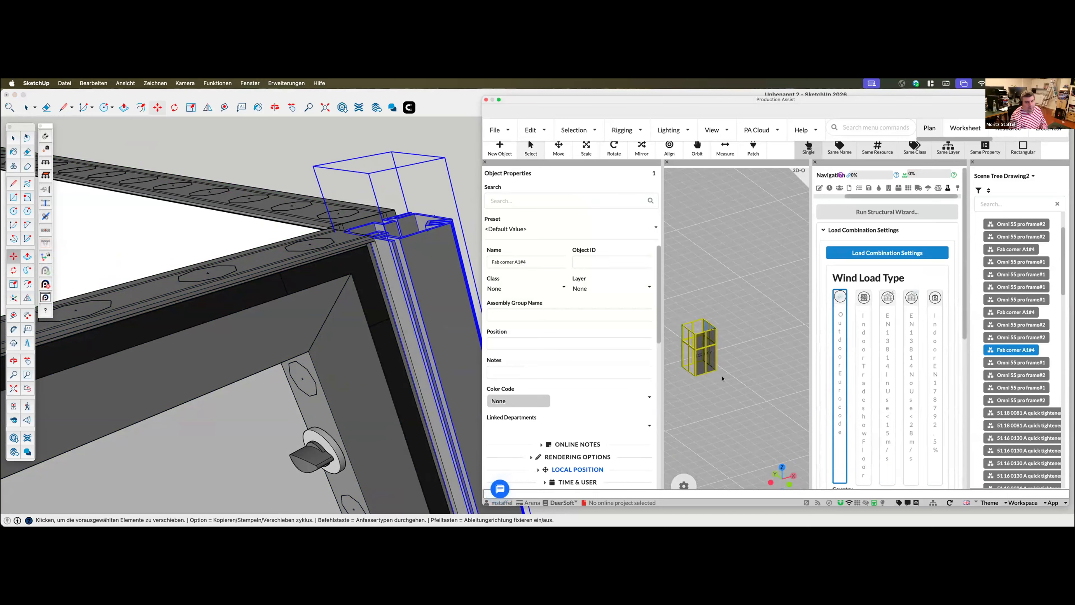
Move the Fab corner back against the upper corner of the adjoining frame
left_click(373, 205)
scroll(373, 205, "up", 5)
scroll(367, 238, "up", 1)
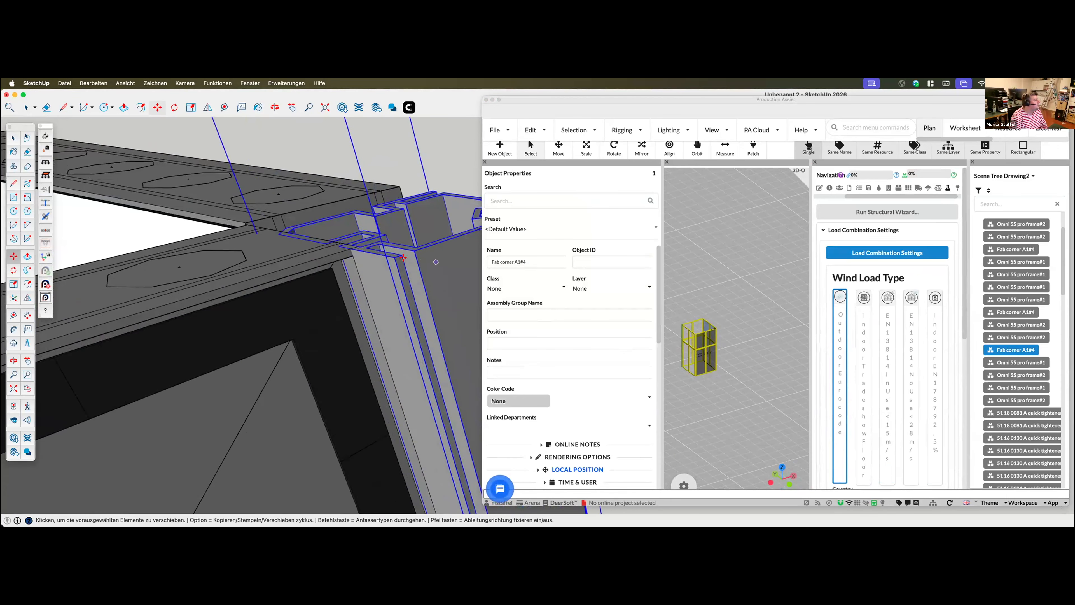
left_click(371, 219)
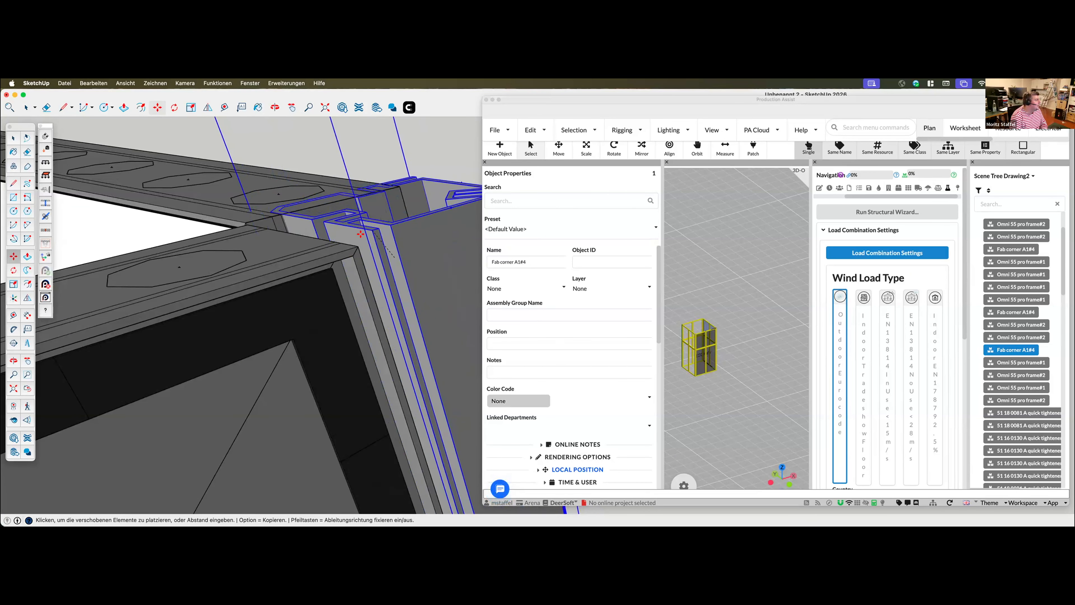
left_click(336, 251)
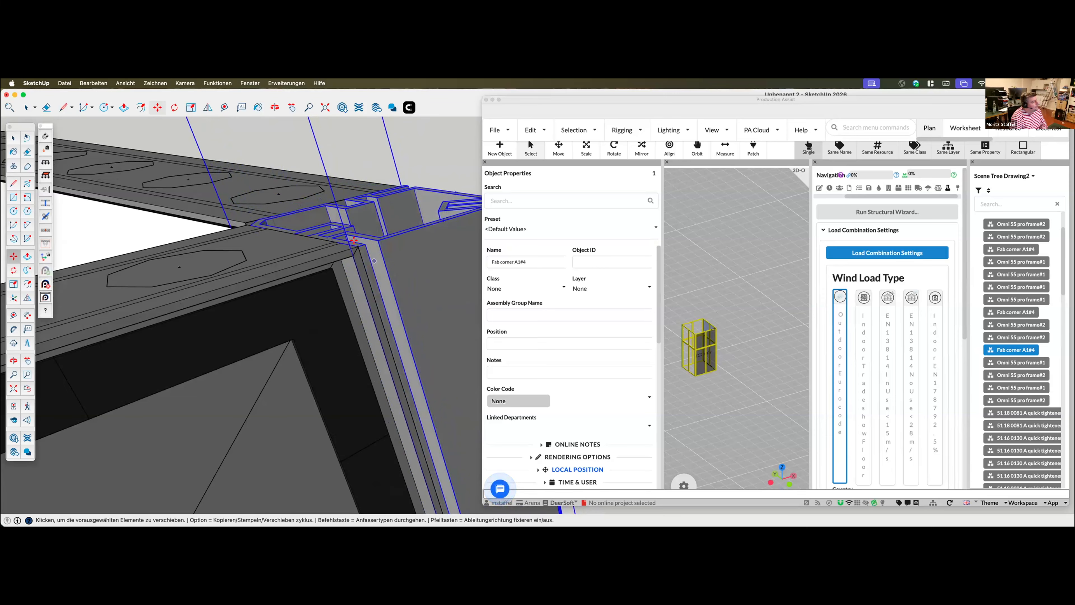
scroll(369, 258, "up", 2)
scroll(370, 258, "down", 4)
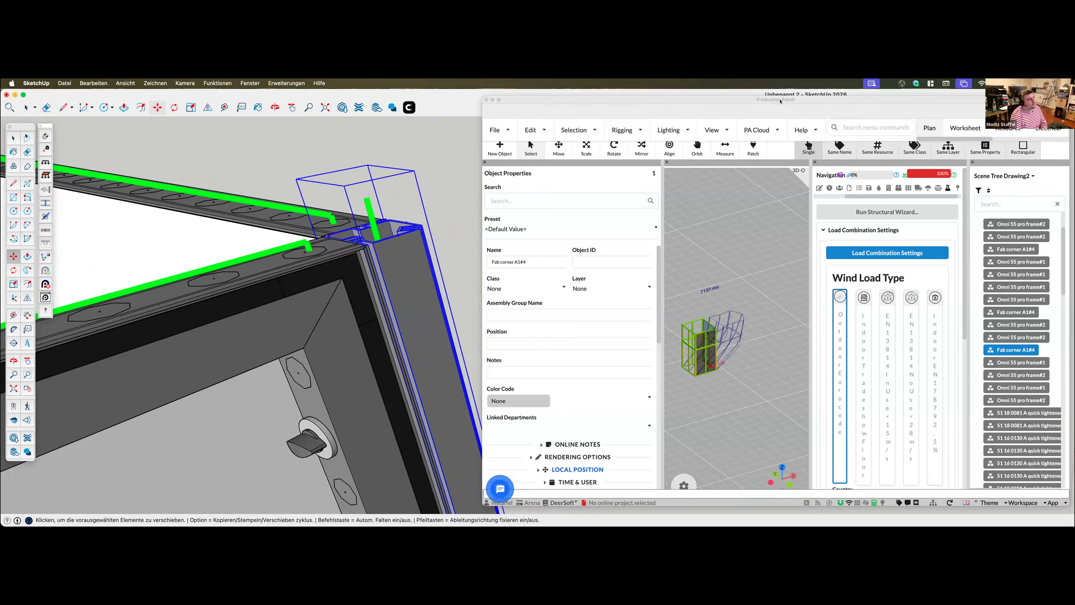
Move Production Assist off the SketchUp model and bring the whole booth with its deflection lines into view
left_click(800, 119)
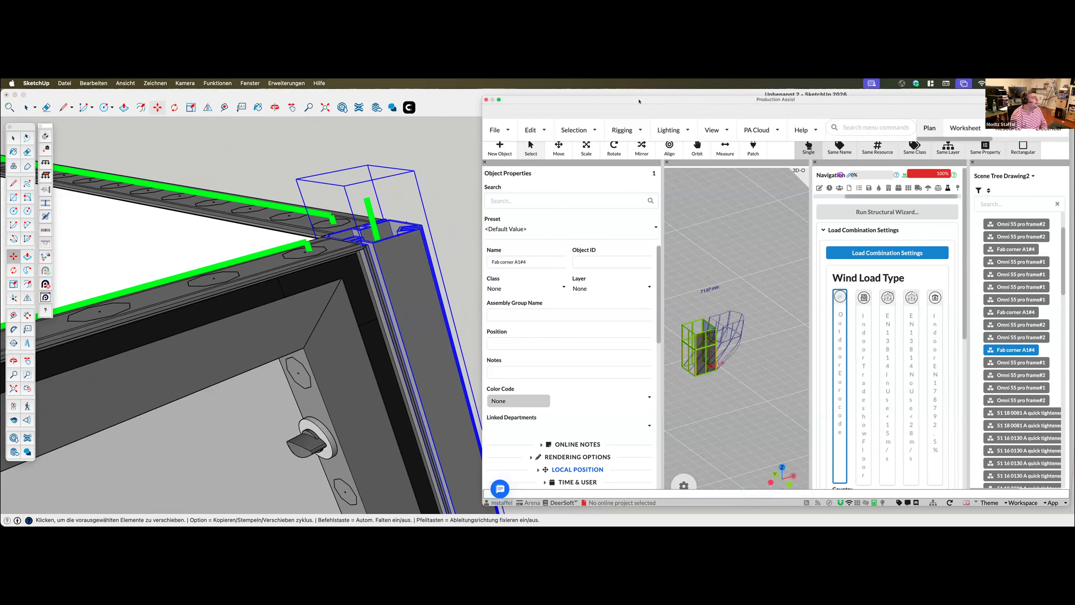
left_click_drag(639, 101, 1074, 127)
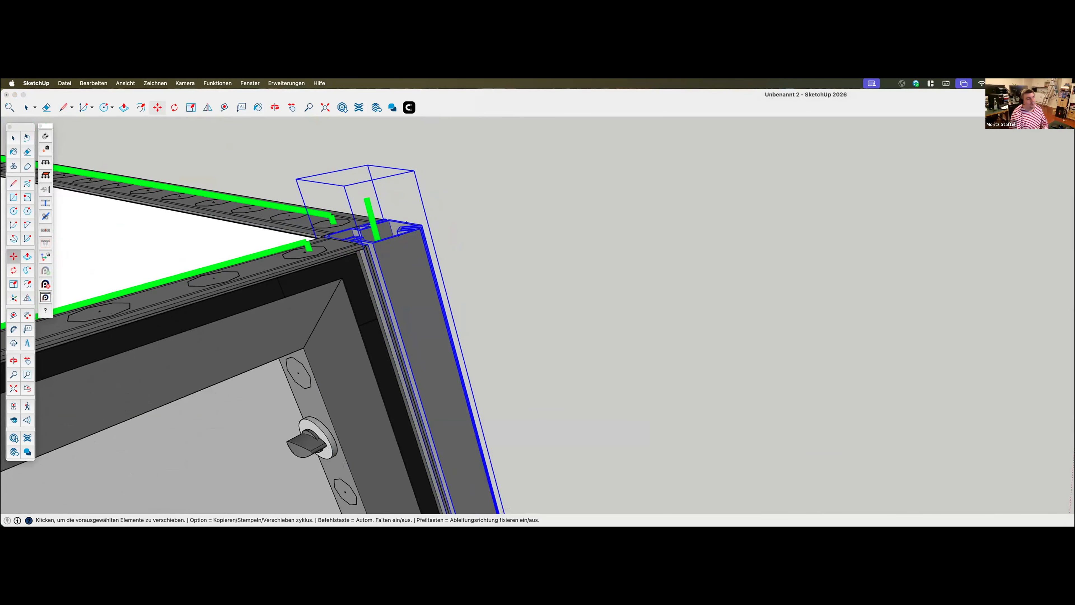
scroll(521, 346, "down", 10)
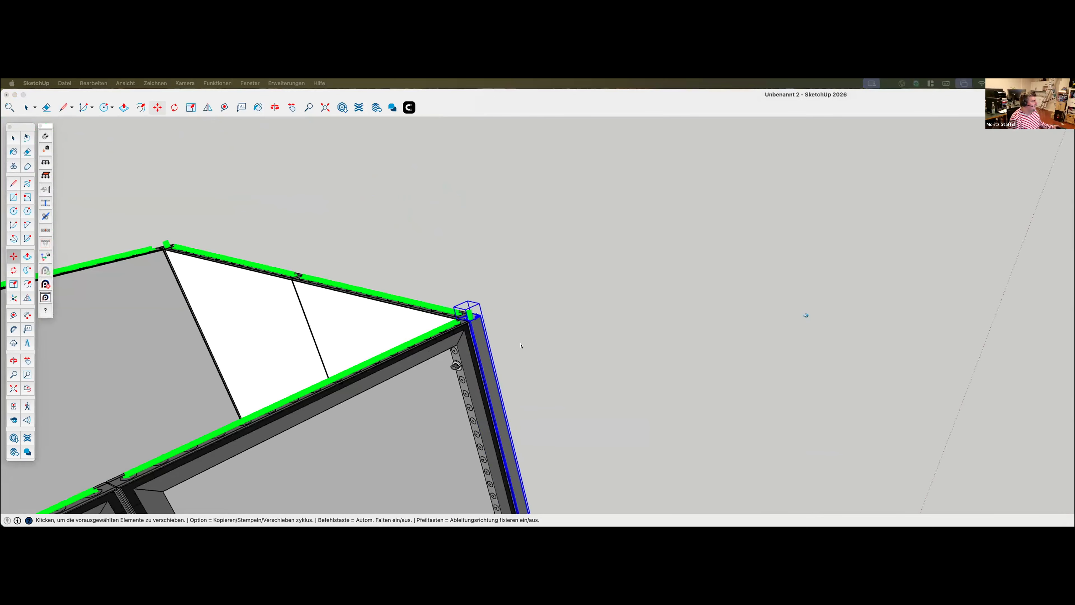
scroll(525, 344, "down", 10)
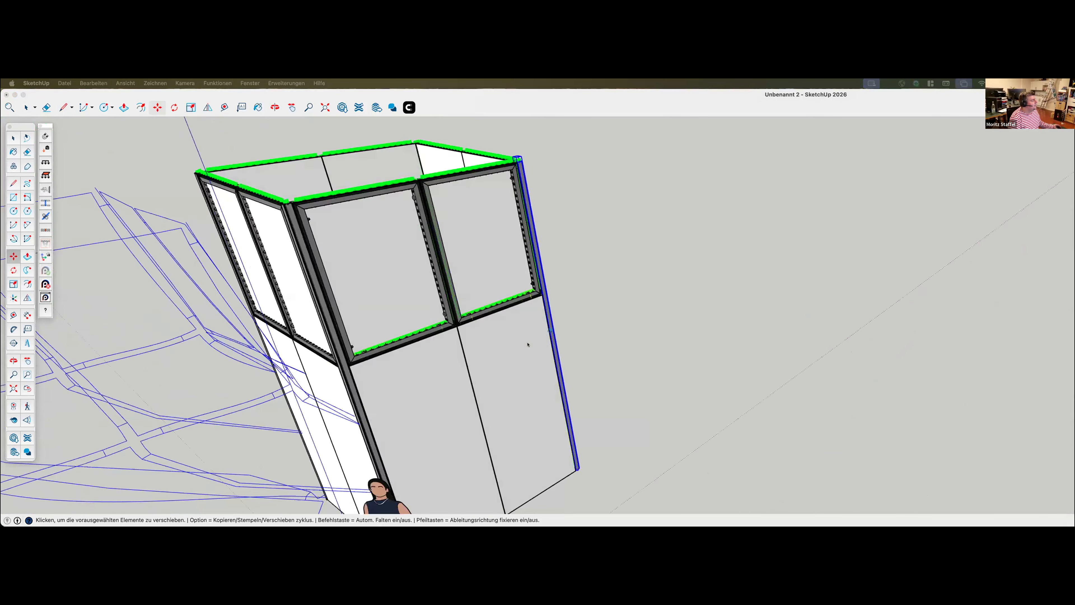
scroll(528, 344, "down", 5)
Show SketchUp's Tags list and place it in the empty area beside the booth
mouse_move(850, 508)
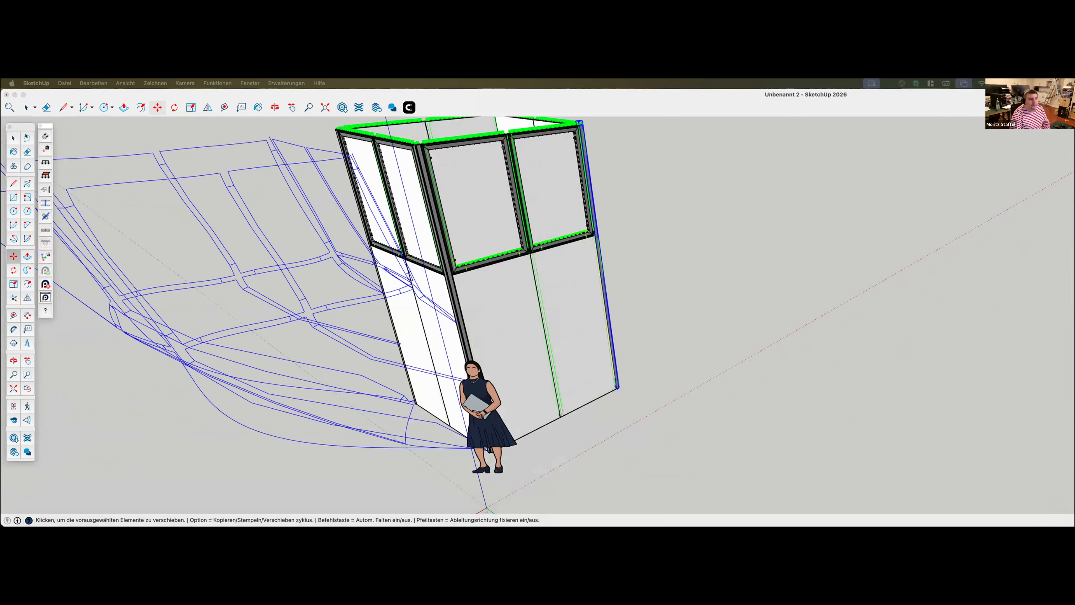
left_click(250, 83)
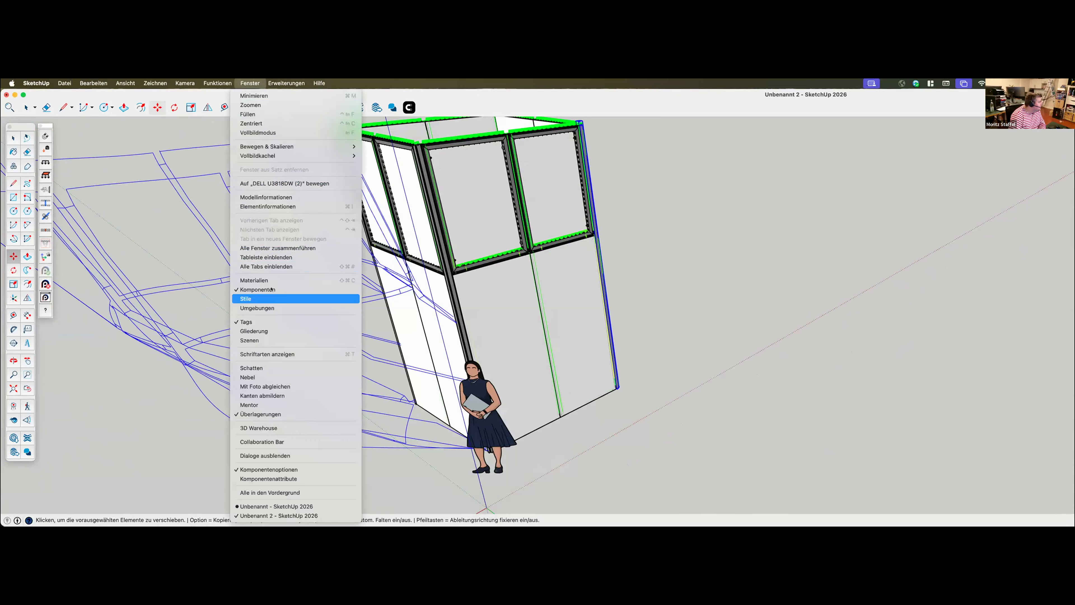
left_click(271, 322)
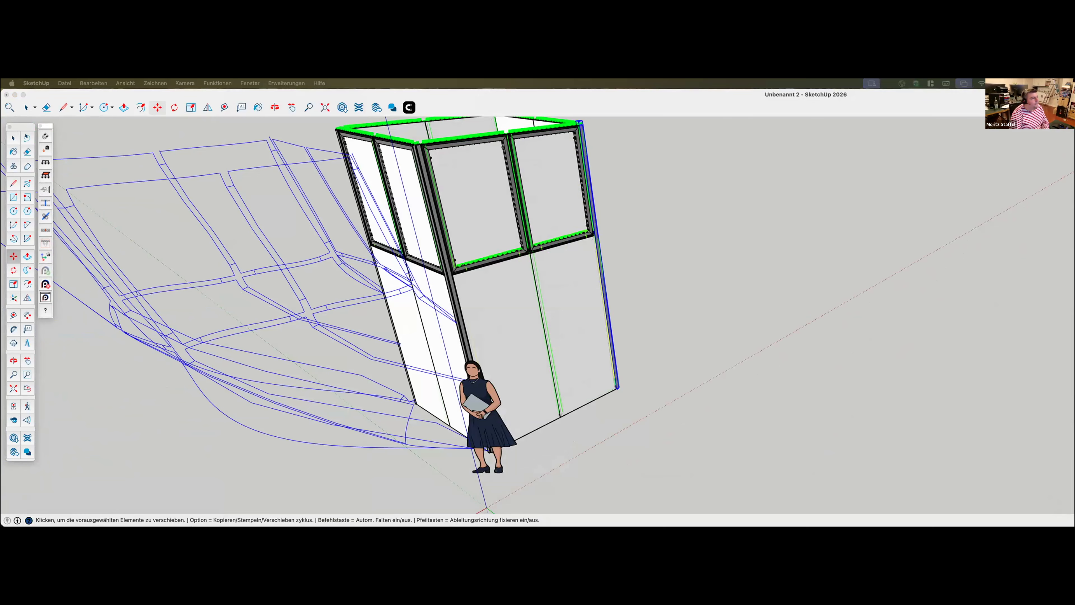
left_click(692, 219)
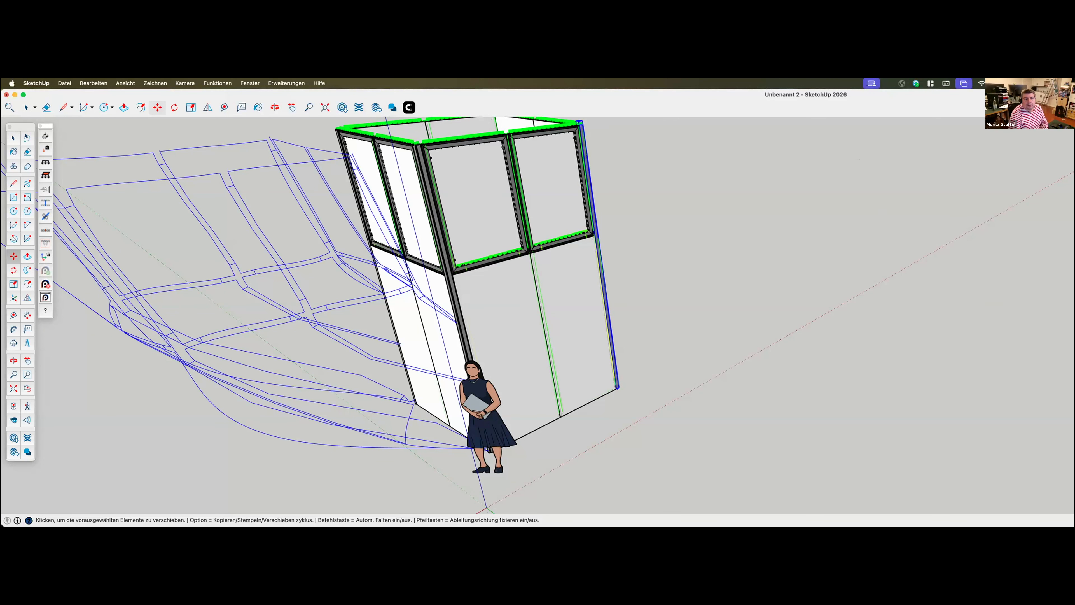
left_click_drag(851, 142, 744, 166)
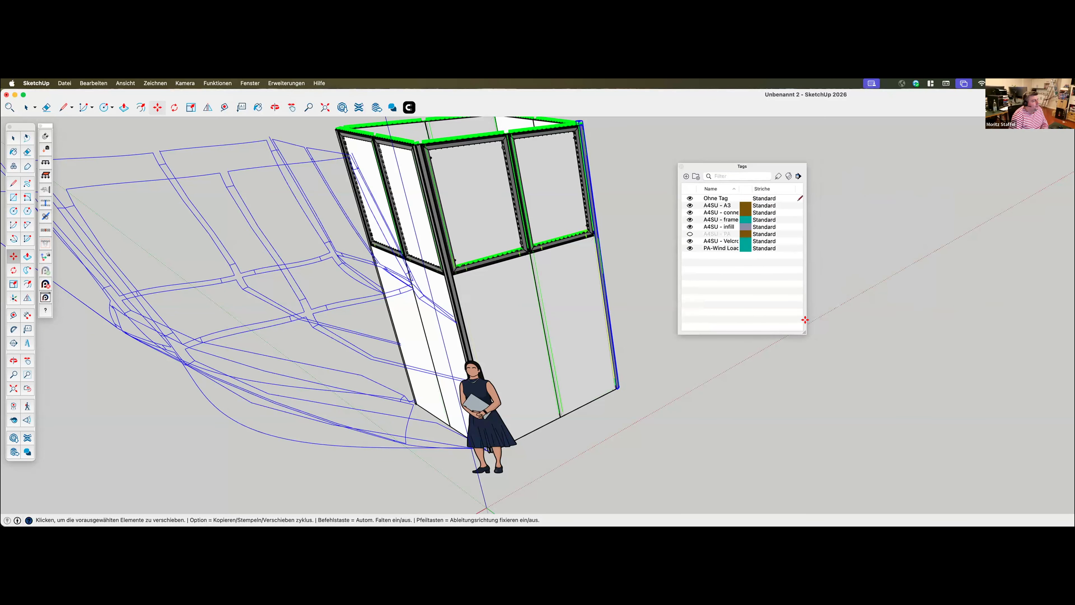
Enlarge the Tags list and hide the A4SU tags for A3, connectors, frame, Velcro and infill
left_click_drag(803, 332, 959, 407)
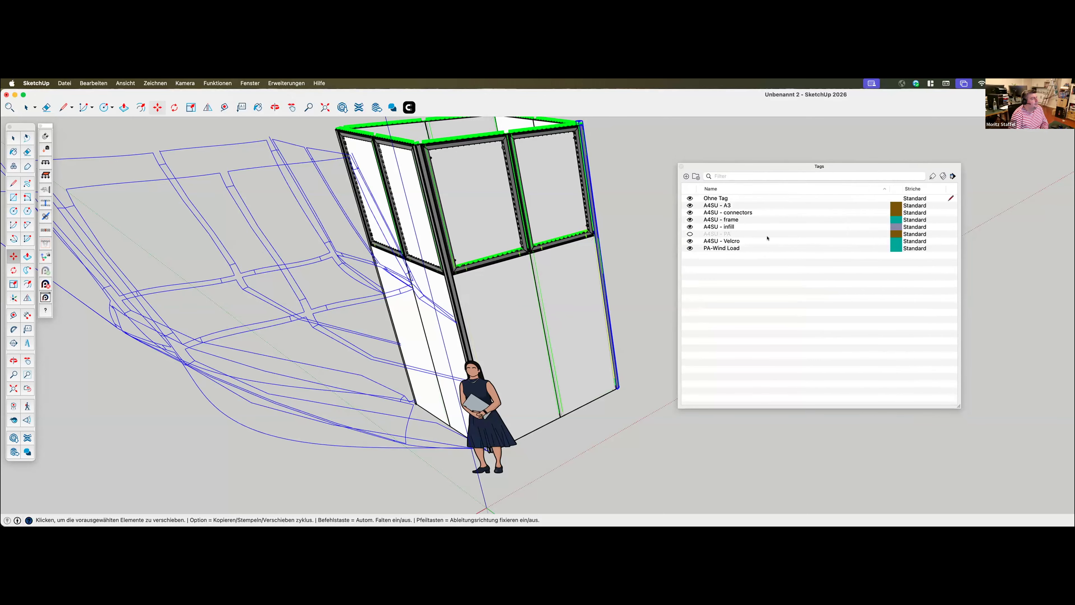
left_click(689, 205)
left_click(689, 211)
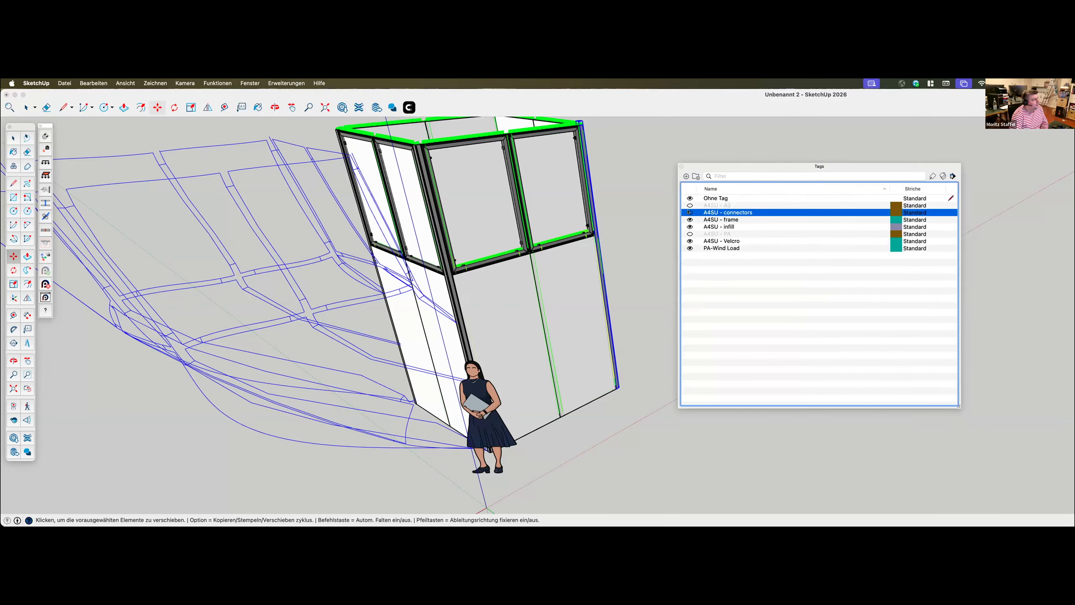
left_click(689, 219)
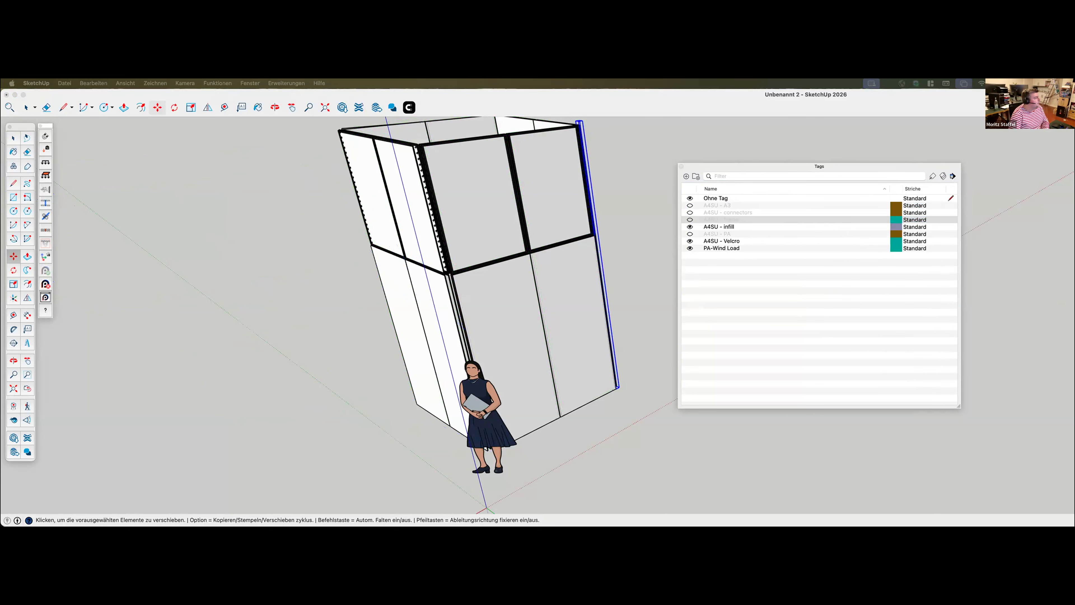
left_click(688, 241)
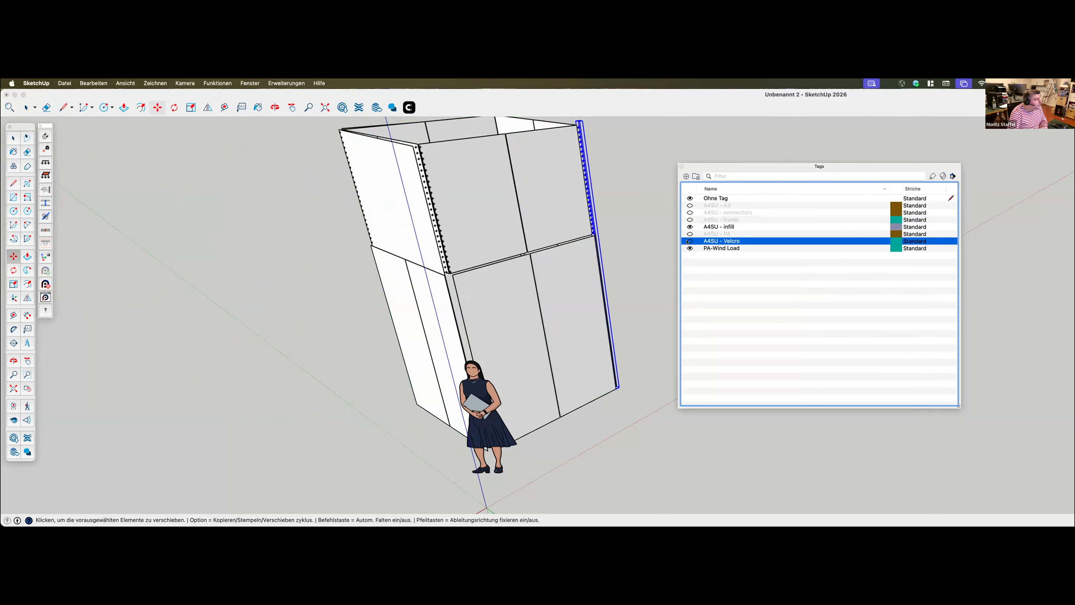
left_click(689, 227)
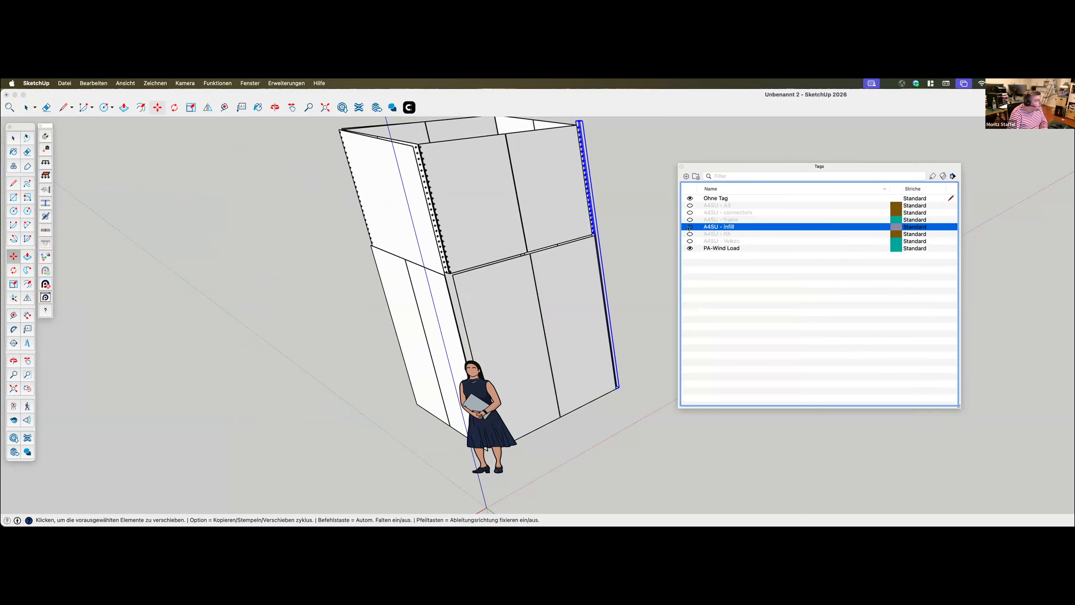
Show the A4SU - PA tag with A4SU - A3 hidden, and delete the wind load surface spanning the booth walls
left_click(690, 206)
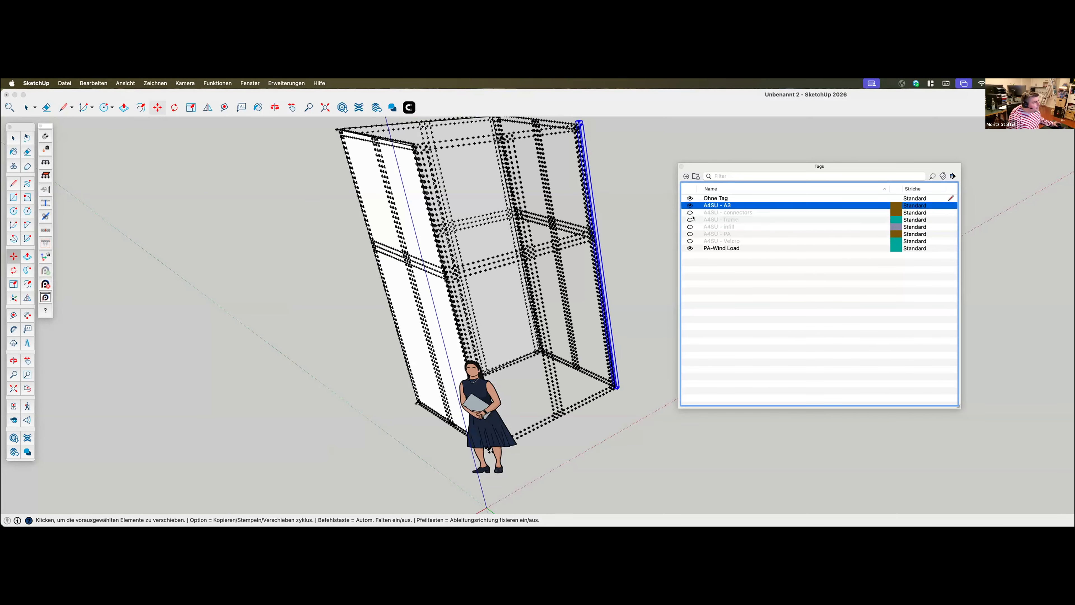
left_click(690, 233)
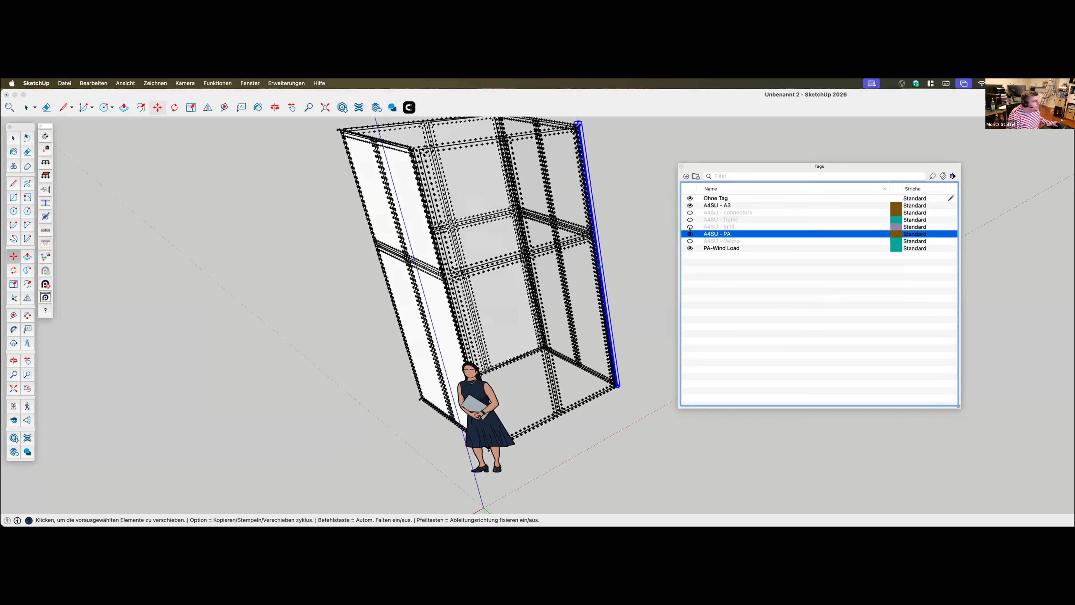
left_click(690, 206)
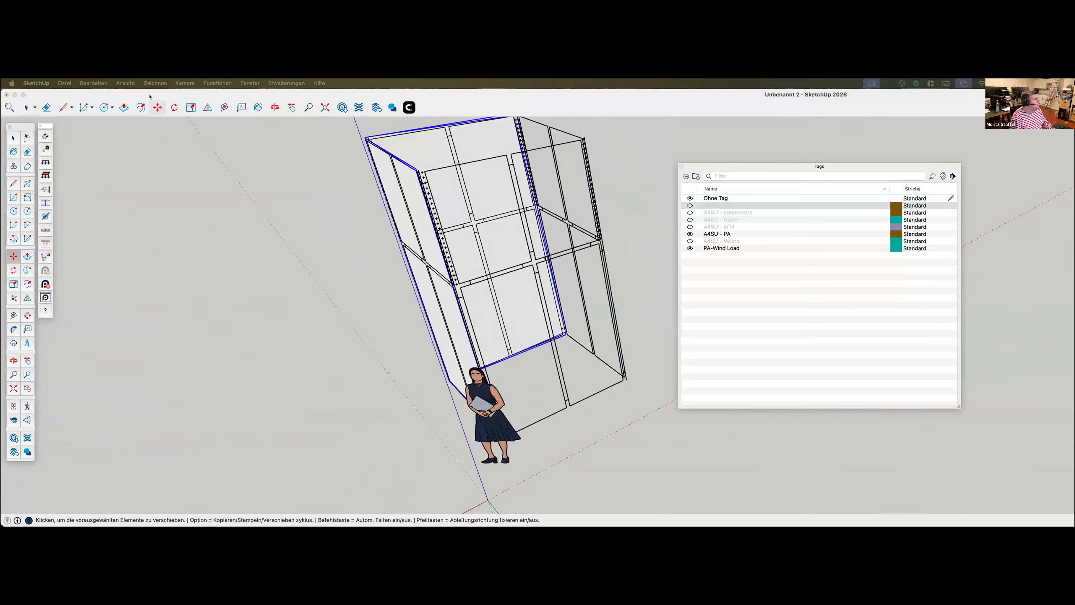
left_click(218, 90)
key("Delete")
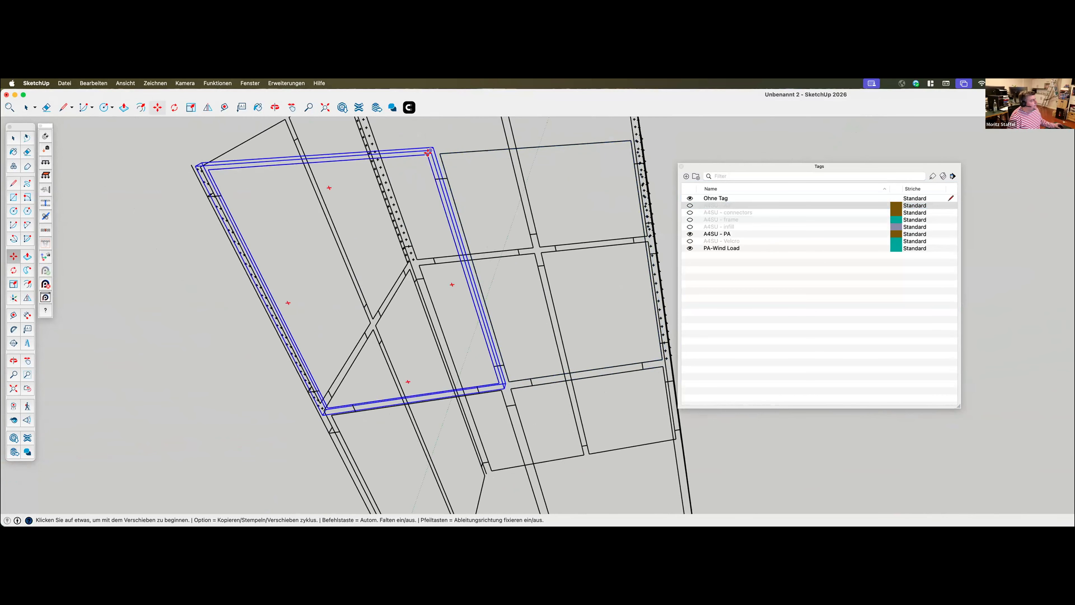
Examine the joint between the upper and lower frames by selecting its adjoining frames and the small connector piece, and clear the selection
left_click(11, 138)
scroll(541, 272, "down", 6)
scroll(355, 151, "up", 3)
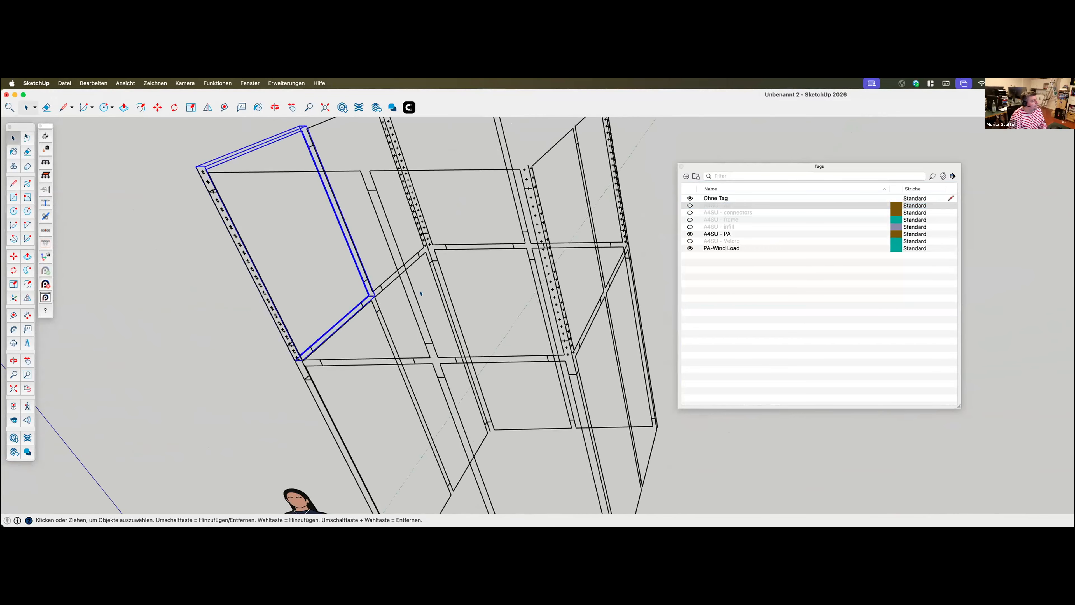
scroll(330, 314, "up", 5)
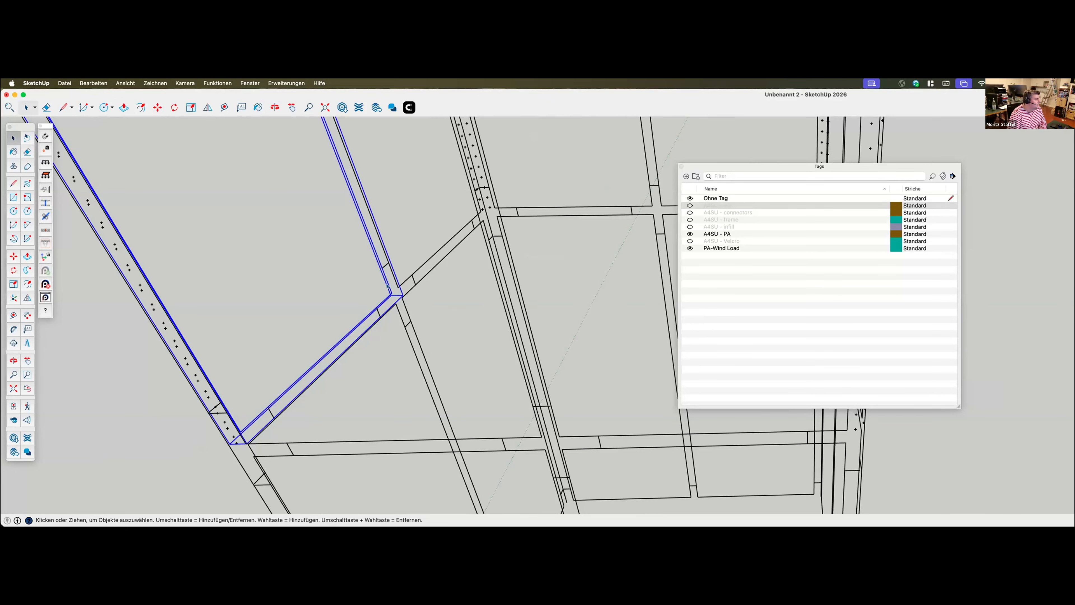
scroll(377, 343, "down", 2)
mouse_move(396, 326)
middle_mouse_down()
mouse_move(348, 308)
mouse_move(407, 324)
middle_mouse_up()
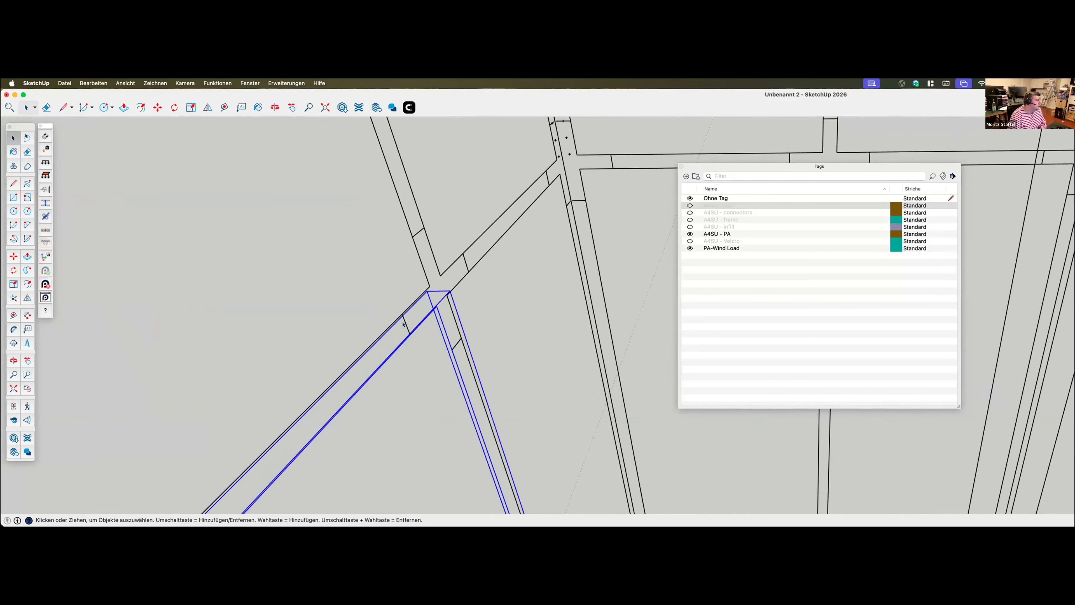
left_click(402, 325)
left_click(423, 292)
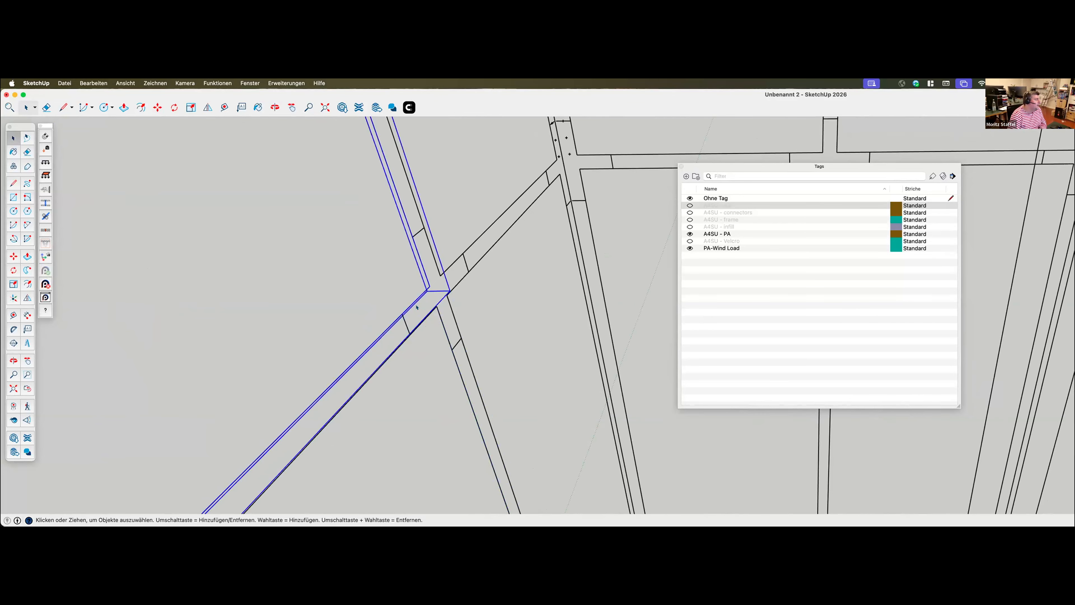
left_click(398, 323)
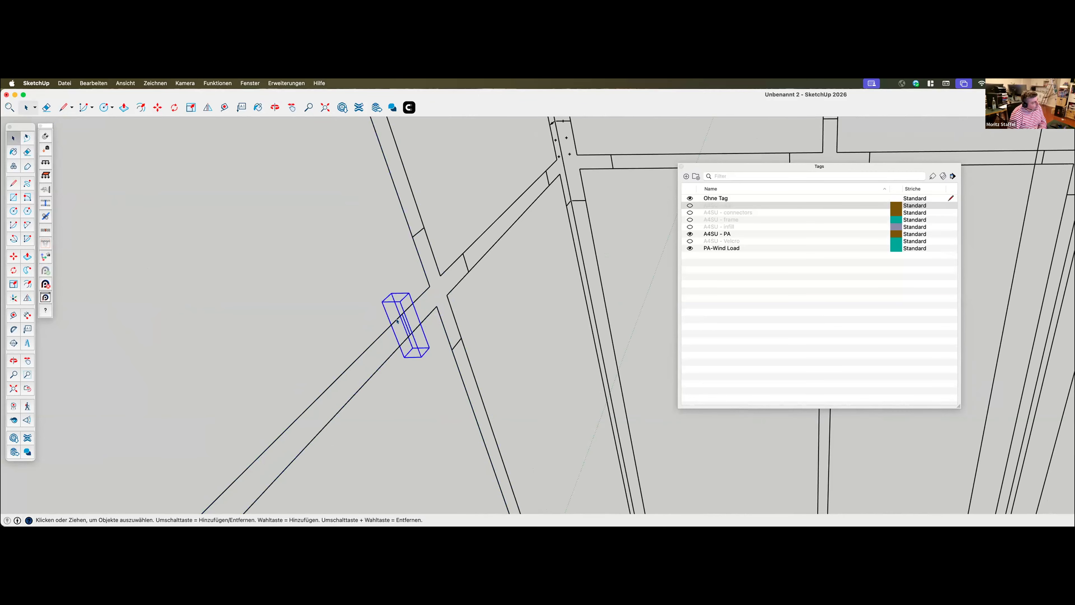
left_click(346, 312)
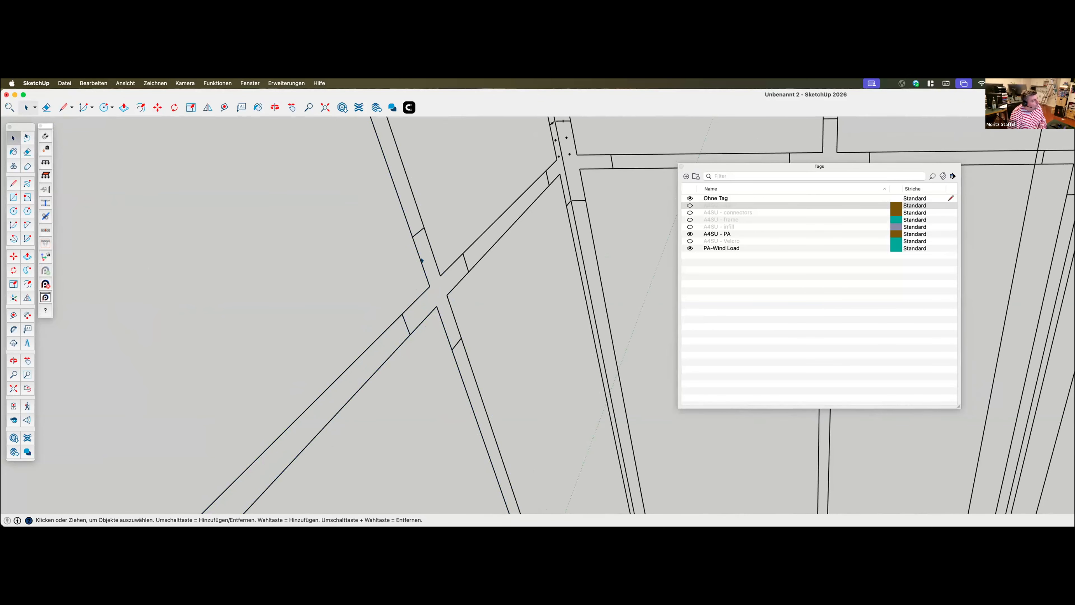
Inspect the simplified lines and connection points at the frame joints up close, and return to the whole booth
scroll(367, 331, "down", 5)
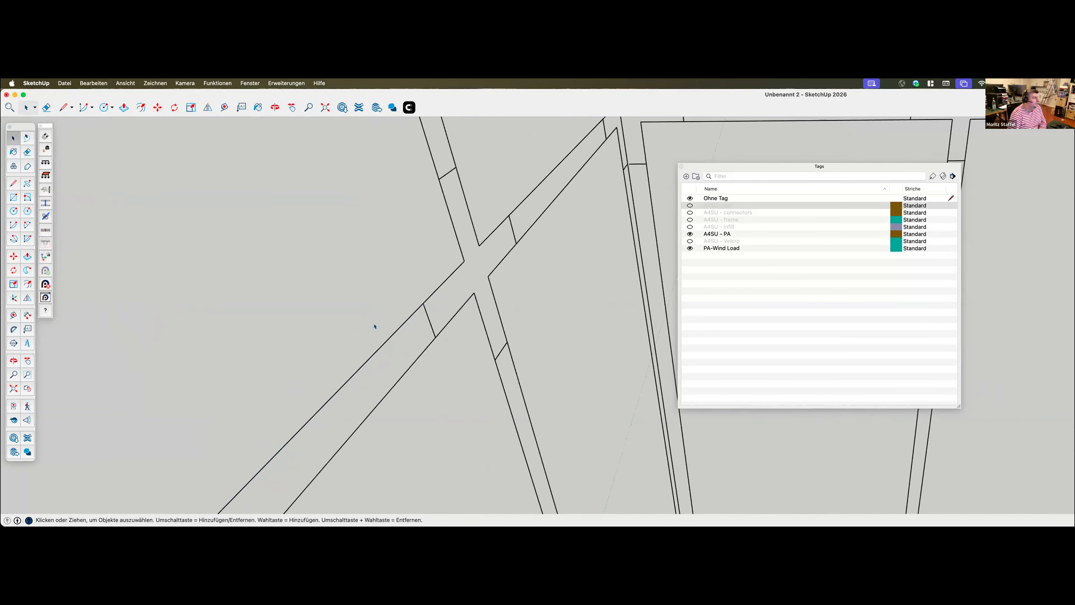
scroll(382, 333, "down", 4)
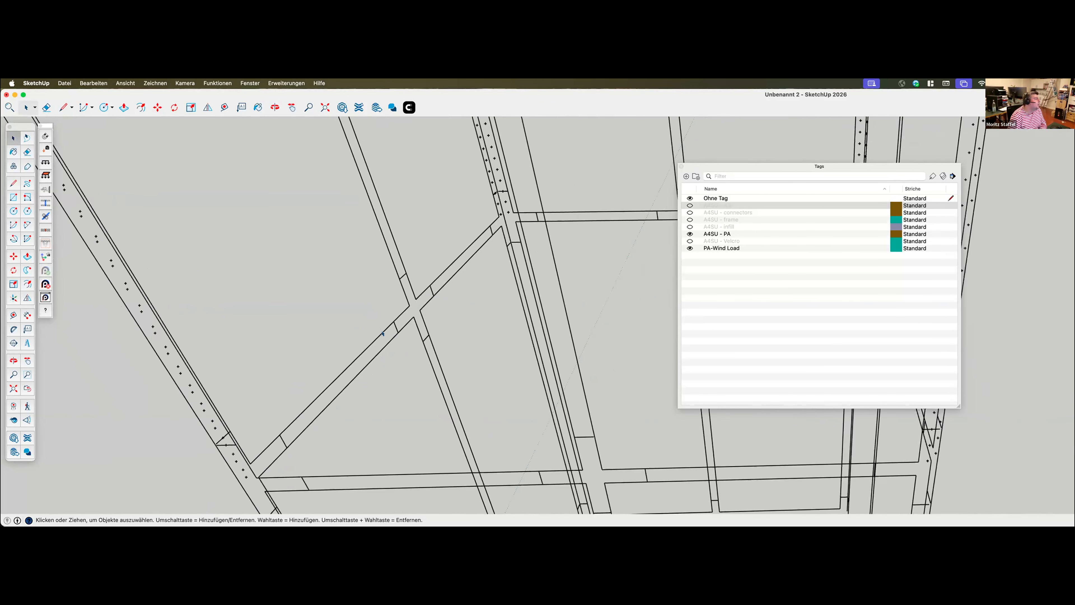
scroll(461, 212, "up", 3)
scroll(461, 211, "up", 6)
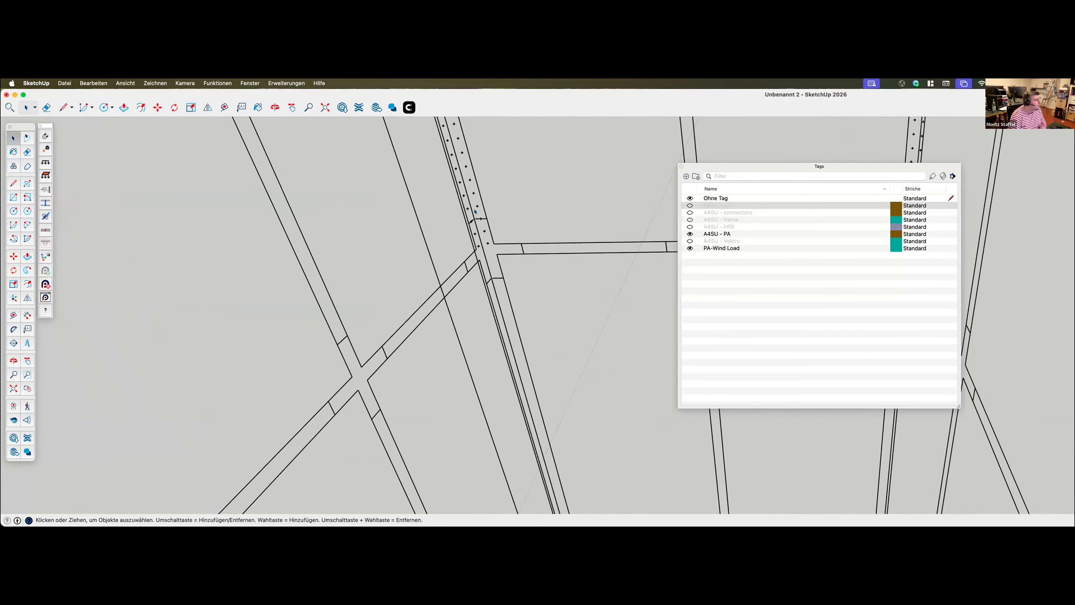
scroll(495, 297, "up", 3)
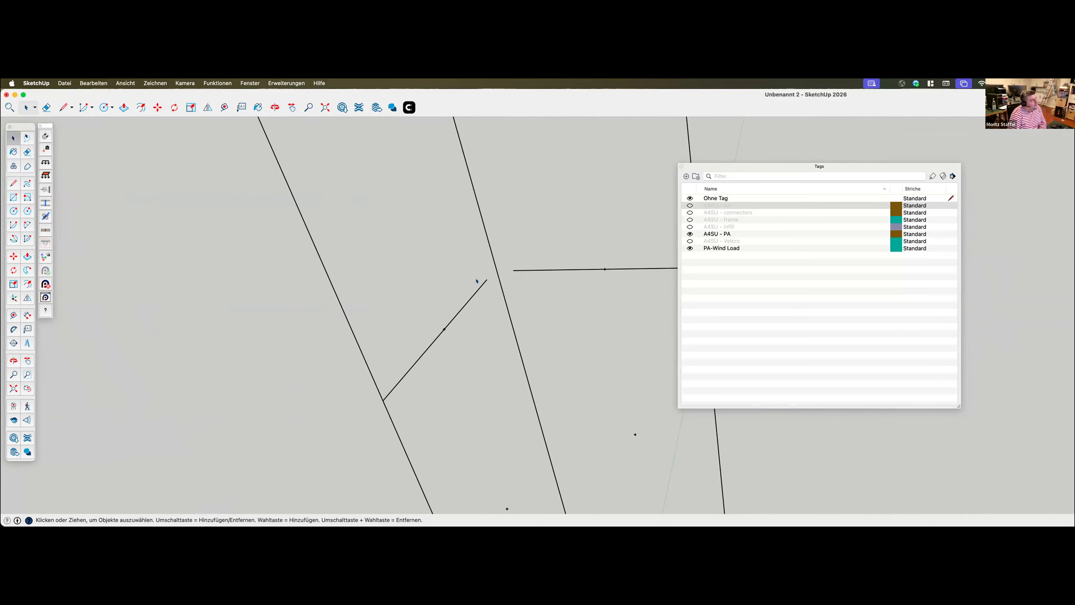
scroll(490, 281, "down", 6)
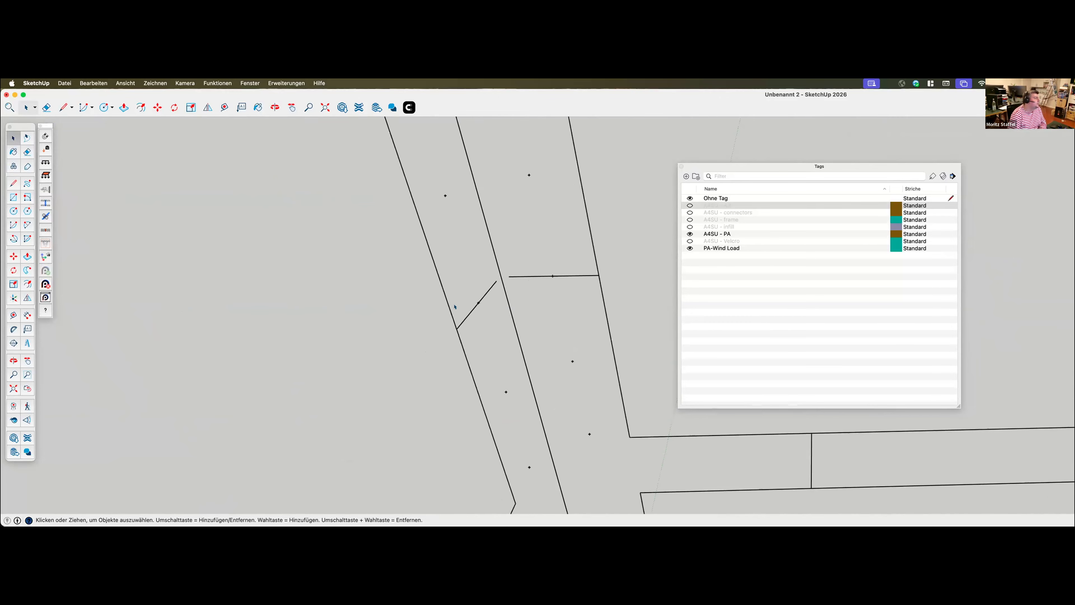
scroll(503, 292, "down", 8)
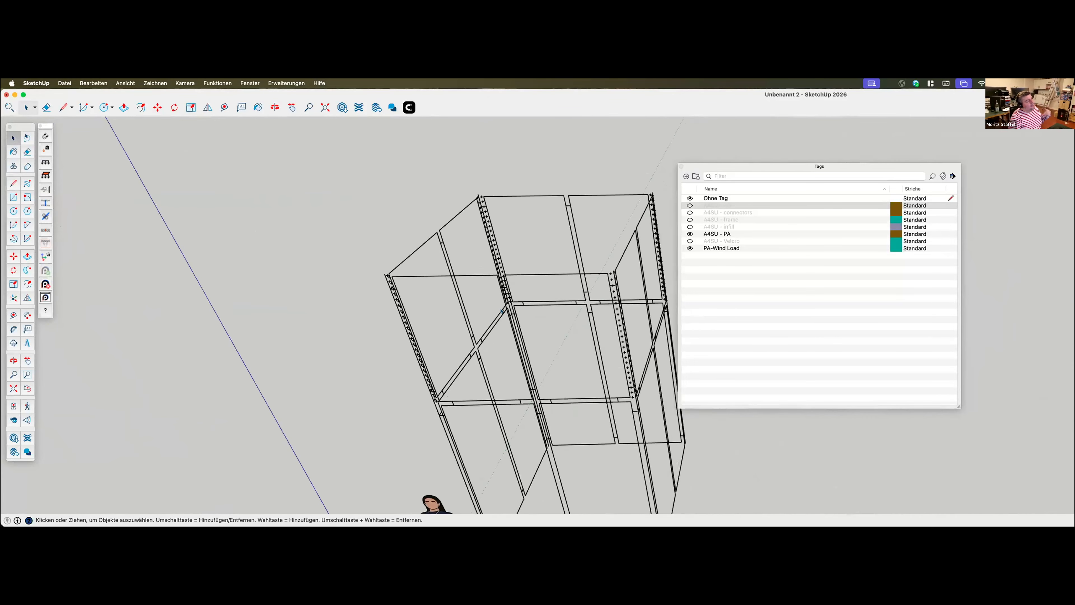
Show the A4SU - A3 and A4SU - frame tags again and view the booth frames from the other side
left_click(690, 205)
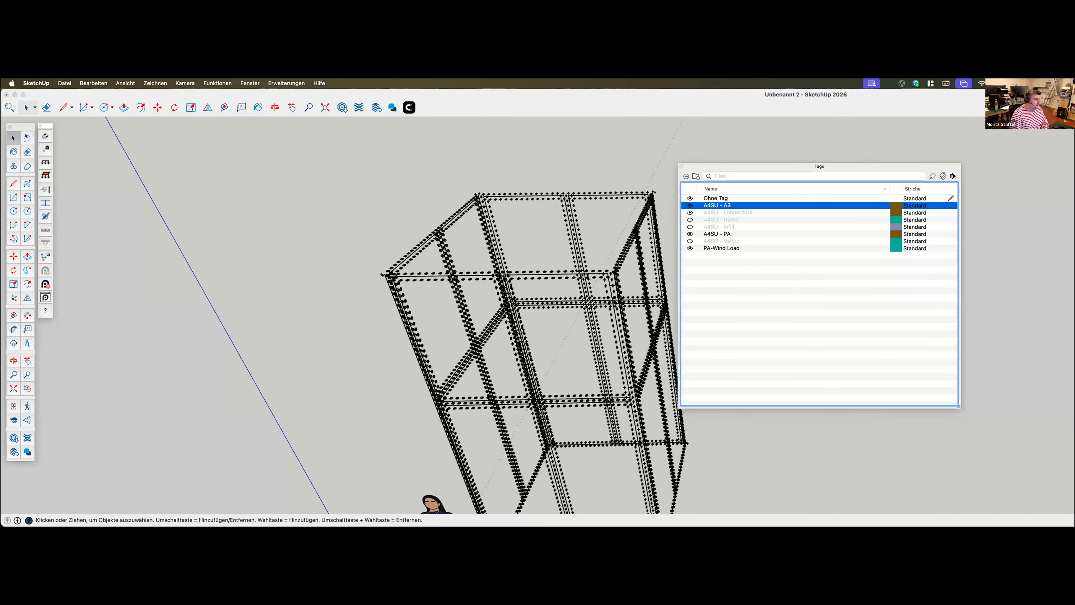
left_click(689, 219)
middle_click_drag(368, 246, 408, 266)
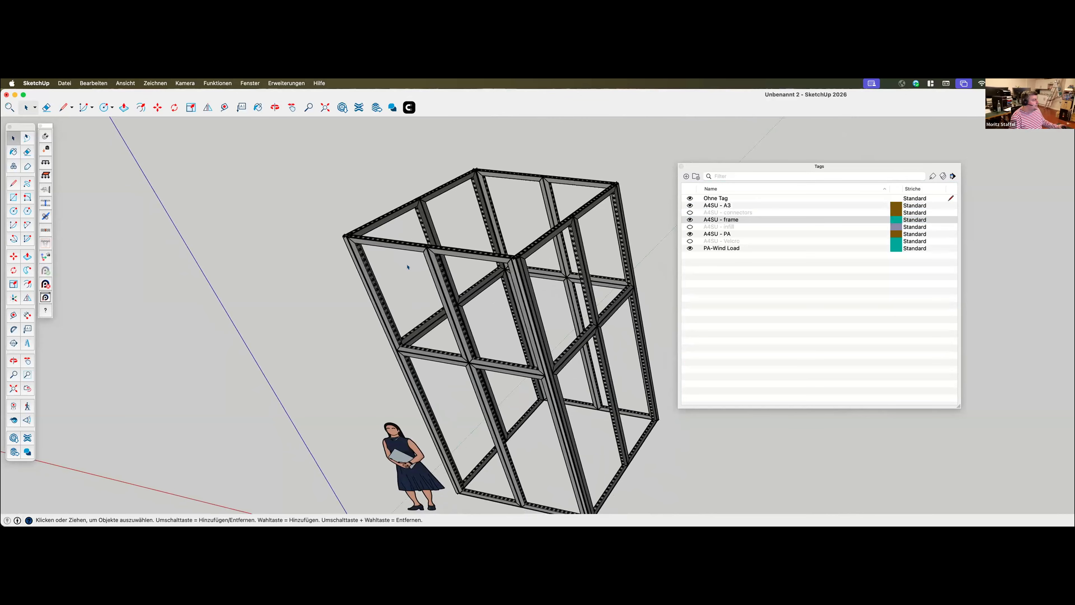
middle_click_drag(408, 267, 406, 266)
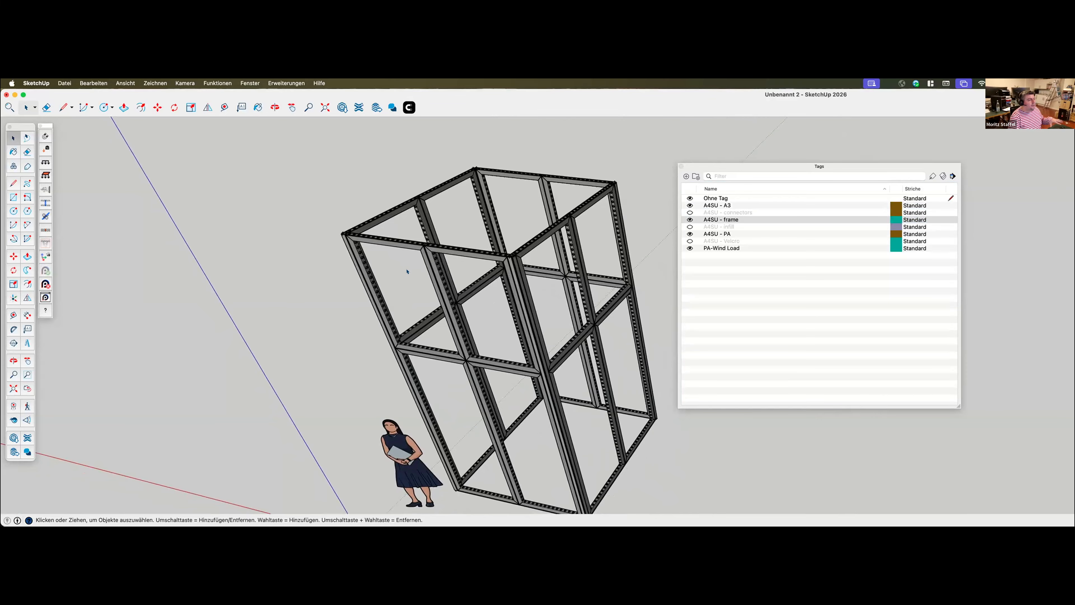
middle_click_drag(406, 270, 533, 366)
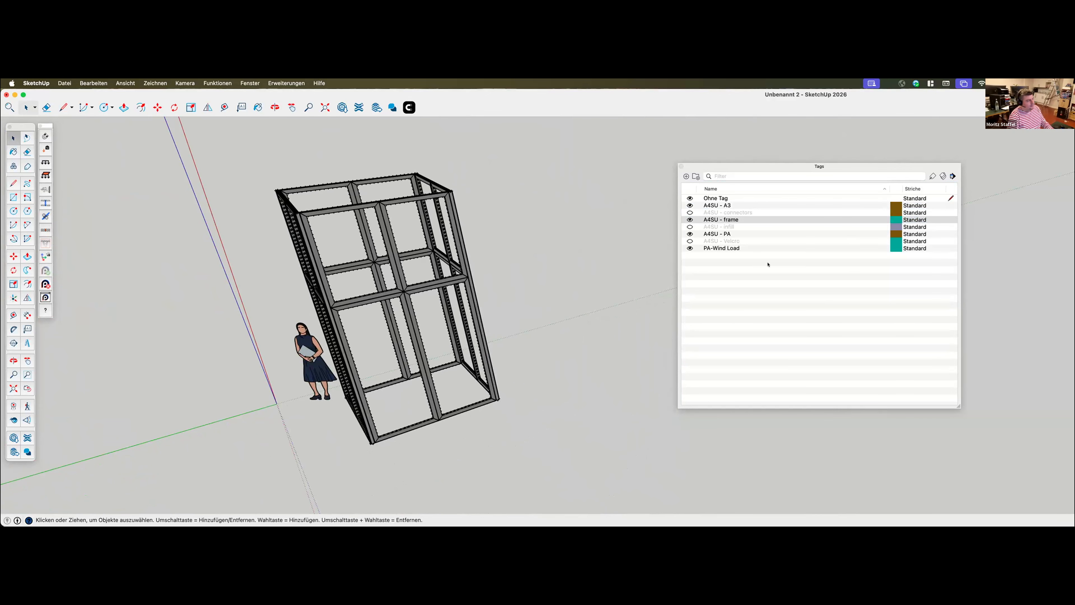
Bring Production Assist over the SketchUp model and switch it to the Plan workspace
mouse_move(1074, 144)
left_mouse_down()
mouse_move(714, 141)
mouse_move(694, 120)
mouse_move(721, 149)
left_mouse_up()
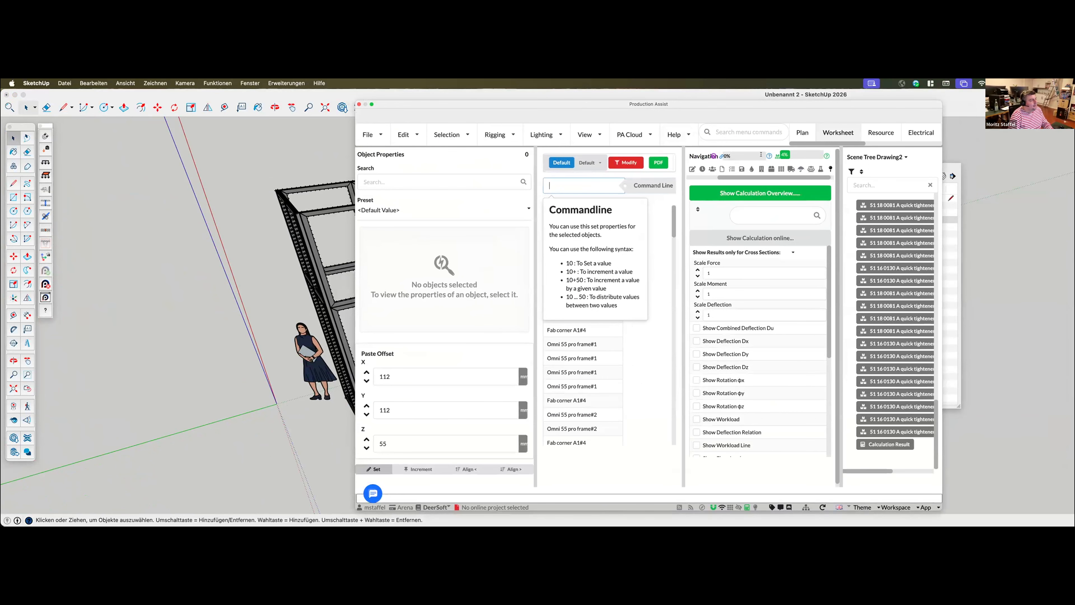
left_click(802, 132)
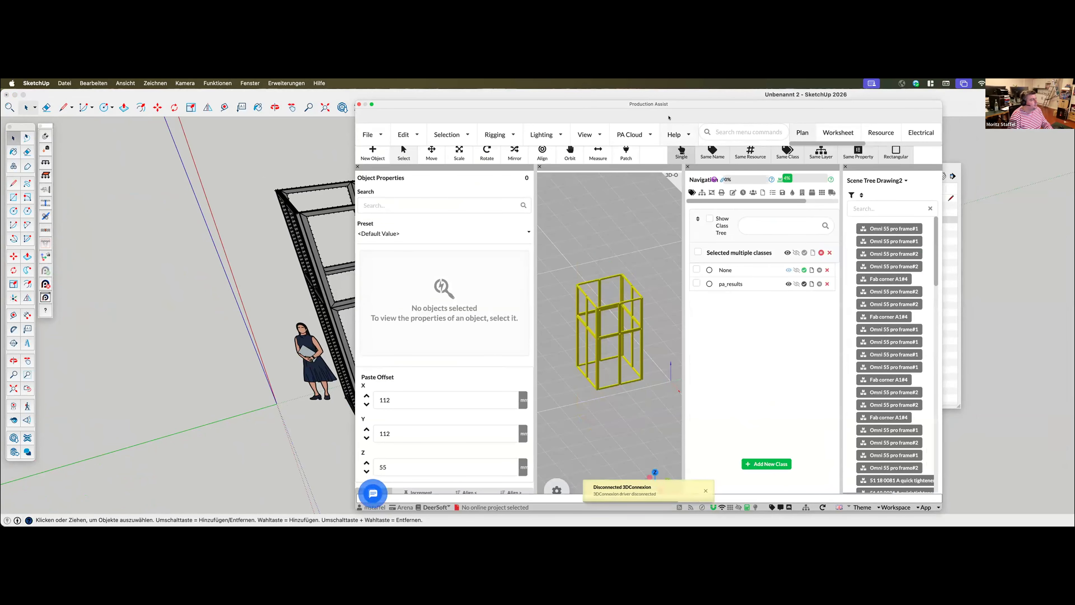
left_click_drag(670, 106, 676, 104)
Enable Show Combined Deflection Du in the calculation results and place Production Assist beside the SketchUp booth
left_click_drag(793, 198, 827, 198)
left_click(836, 191)
left_click(702, 349)
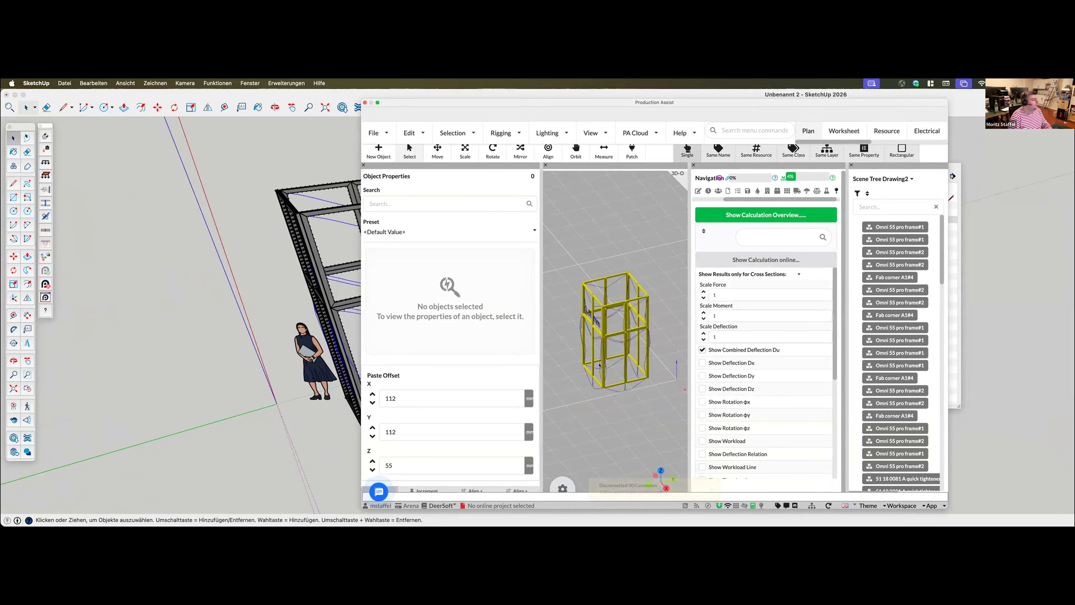
left_click_drag(587, 103, 715, 94)
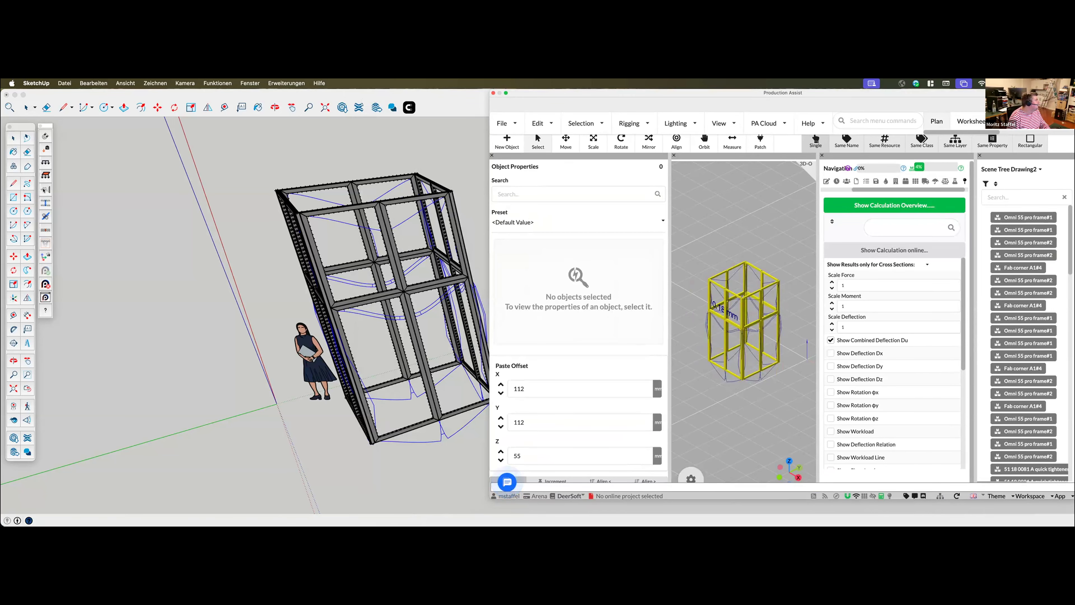
Try to draw a wind load surface across the booth's front face from its upper corners
left_click(307, 218)
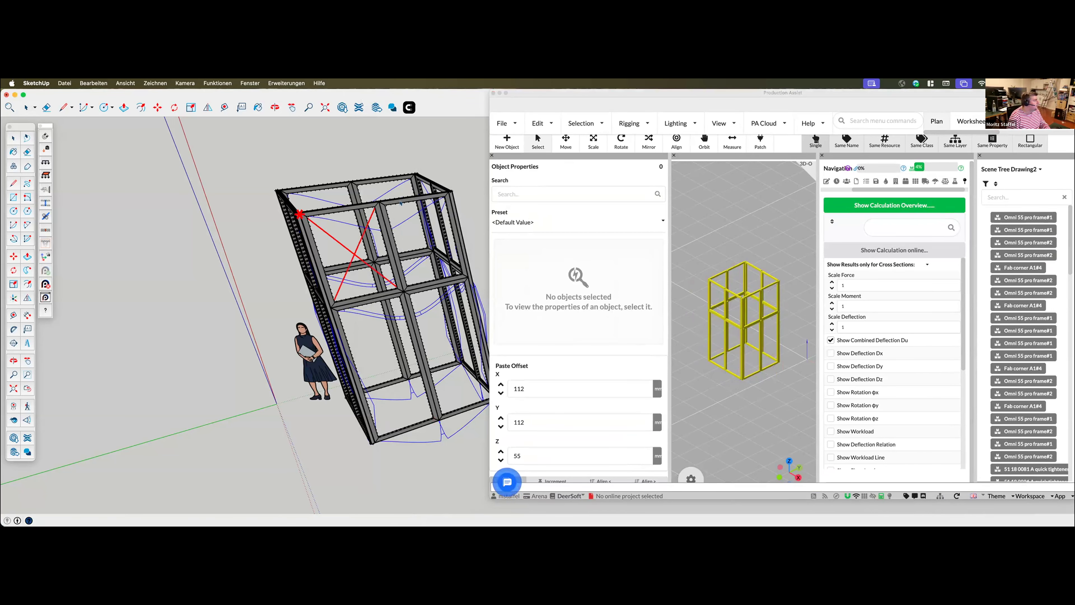
left_click(448, 193)
scroll(203, 402, "up", 1)
scroll(185, 390, "down", 2)
scroll(460, 417, "down", 1)
left_click(457, 400)
left_click(346, 436)
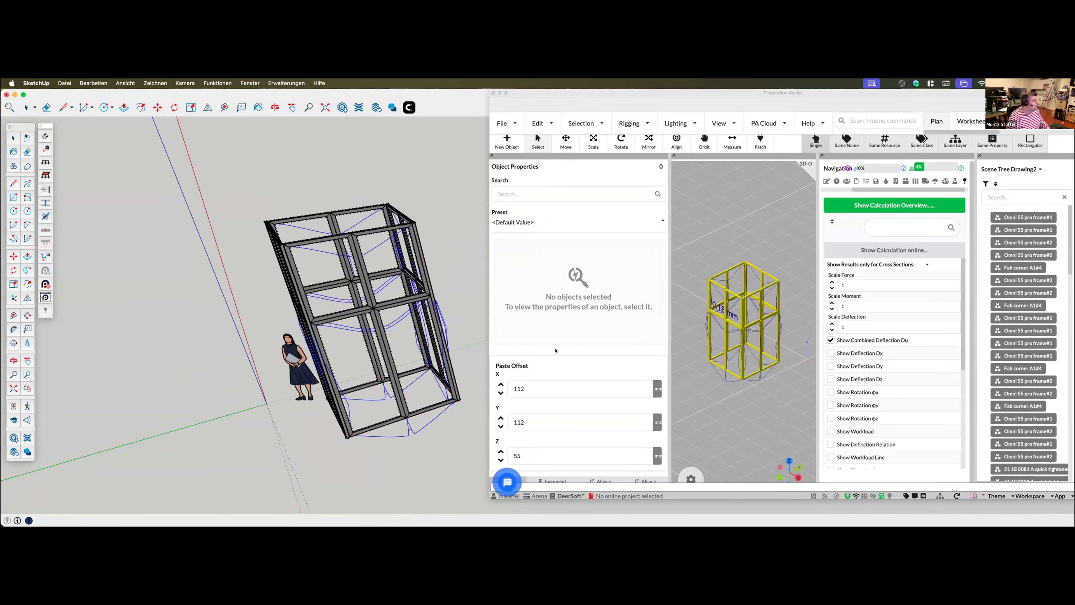
Draw a wind load surface over the full front face of the booth and view the deflection in Production Assist's 3D view
left_click(279, 246)
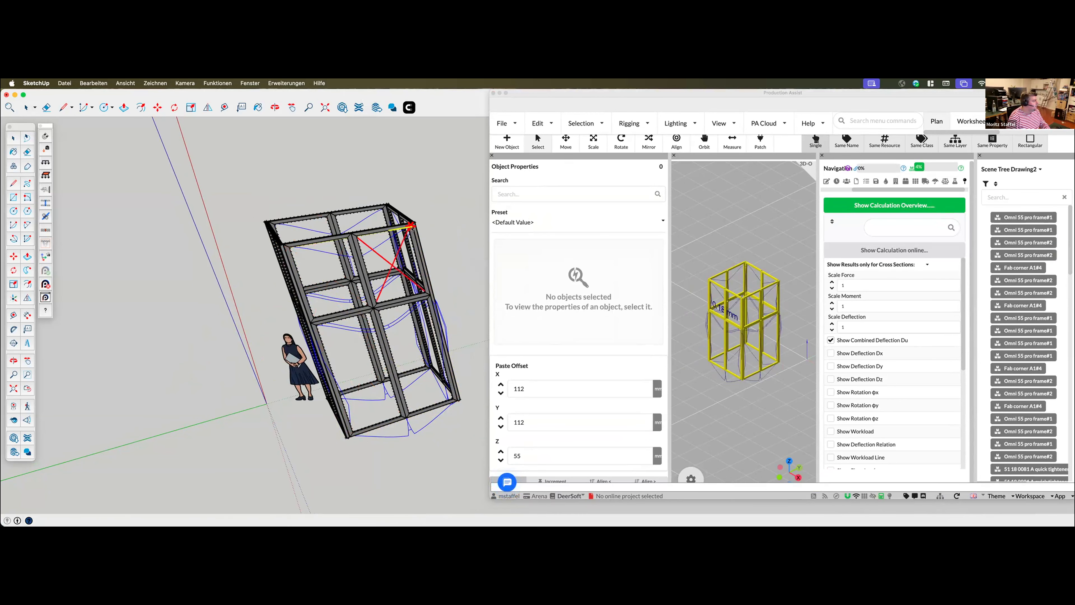
left_click(459, 400)
left_click(347, 437)
middle_click_drag(701, 412, 710, 365)
scroll(742, 426, "down", 4)
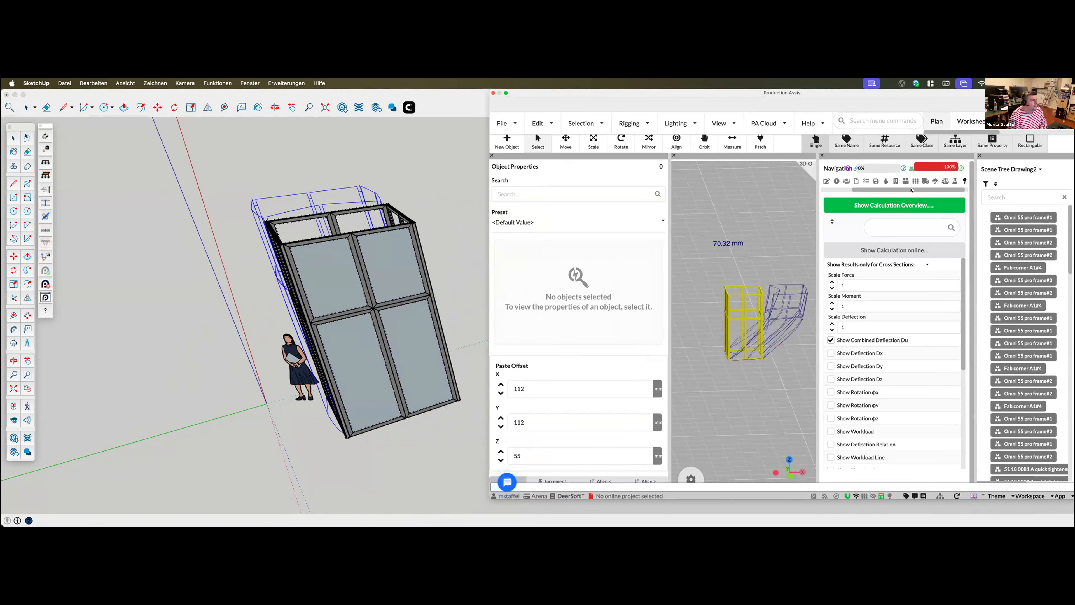
Set the load combination's wind load type to Indoor Tradeshow Floor and view the booth's deflection in 3D
left_click(955, 181)
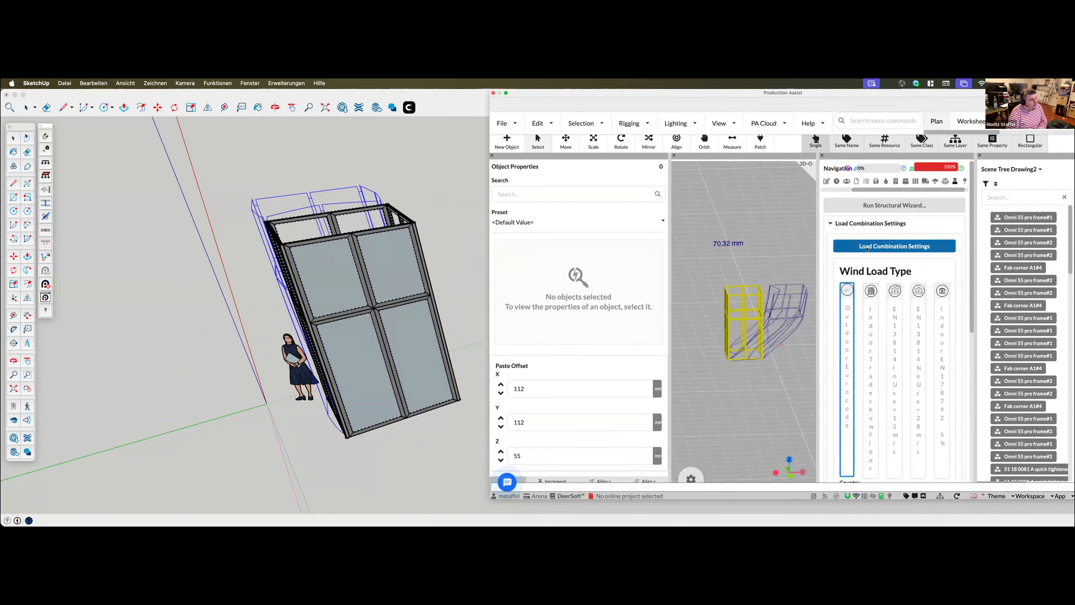
left_click(894, 247)
scroll(673, 398, "down", 8)
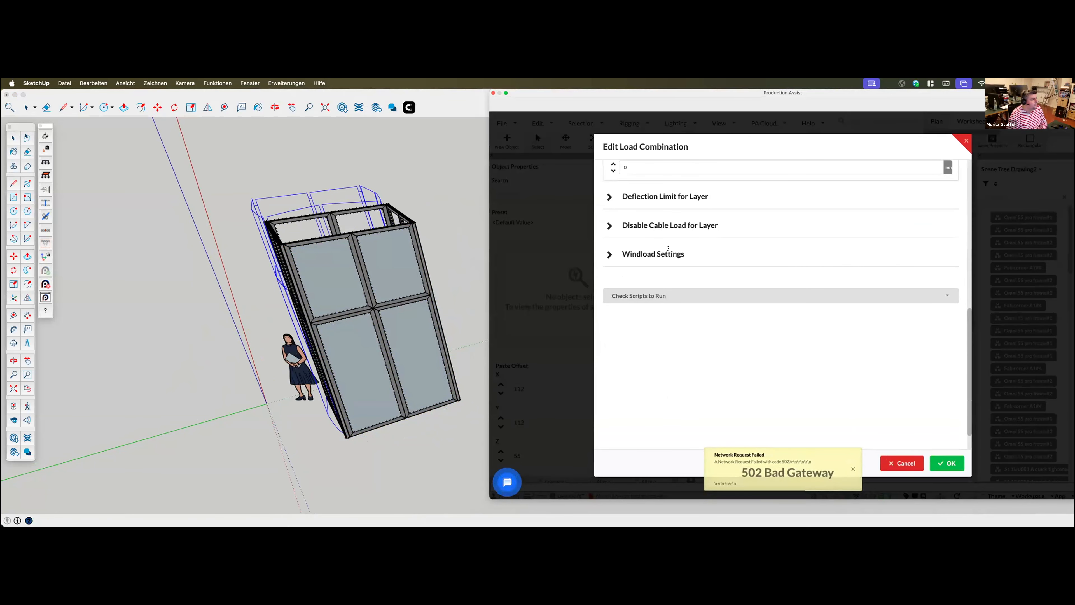
left_click(669, 251)
scroll(688, 330, "down", 2)
left_click(671, 288)
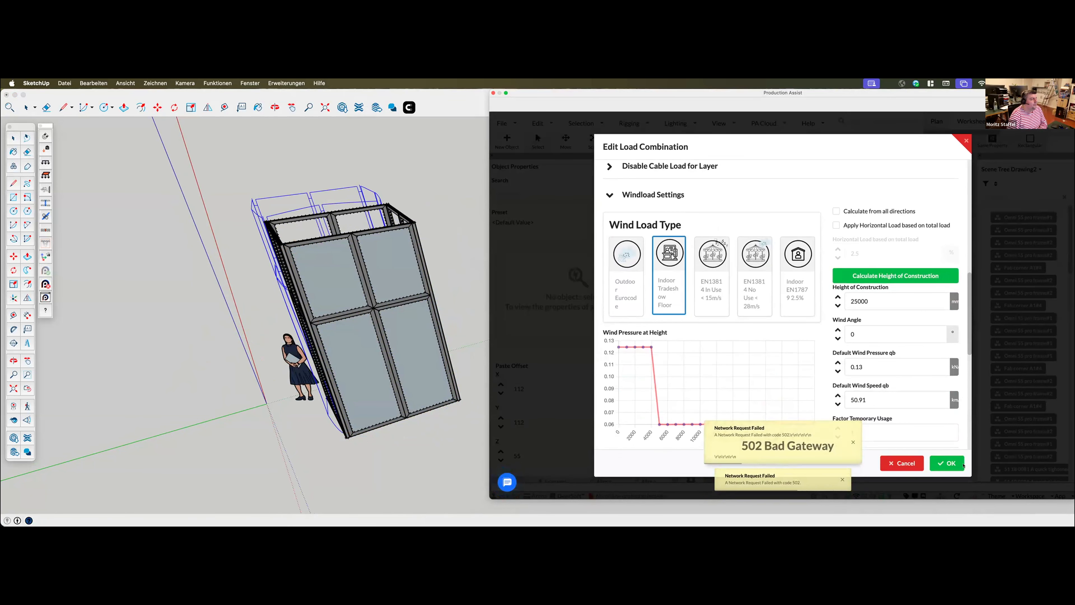
left_click(946, 460)
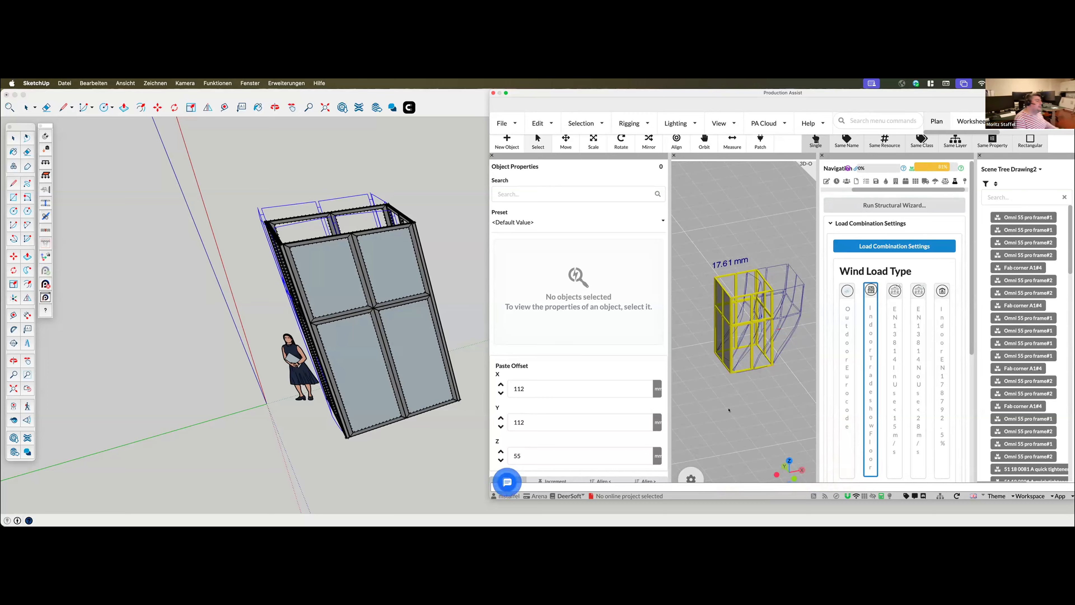
middle_click_drag(735, 409, 737, 405)
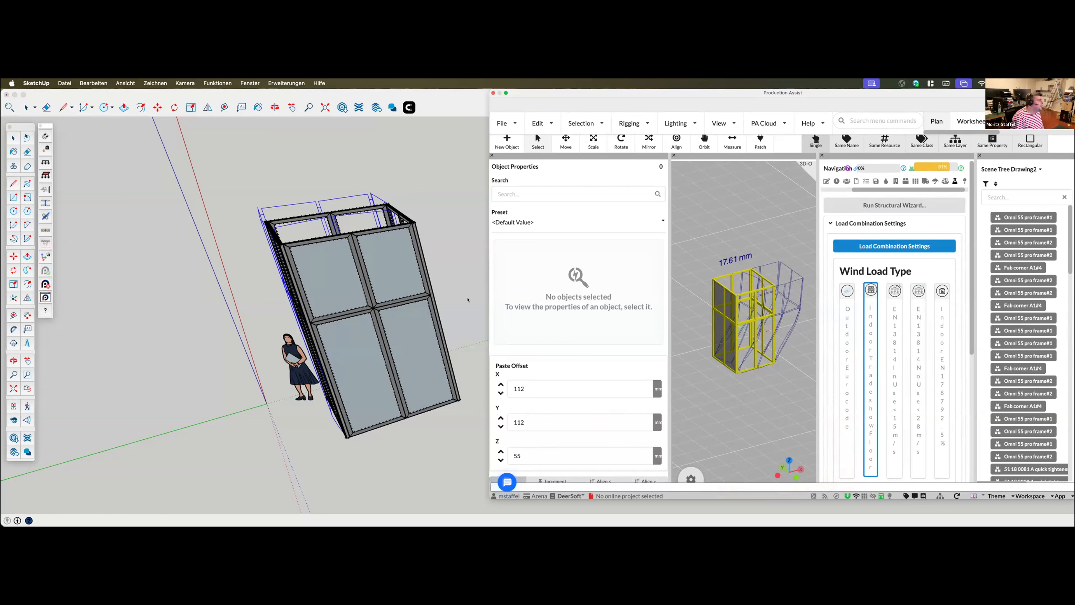
mouse_move(751, 385)
left_mouse_down()
mouse_move(727, 398)
mouse_move(732, 386)
left_mouse_up()
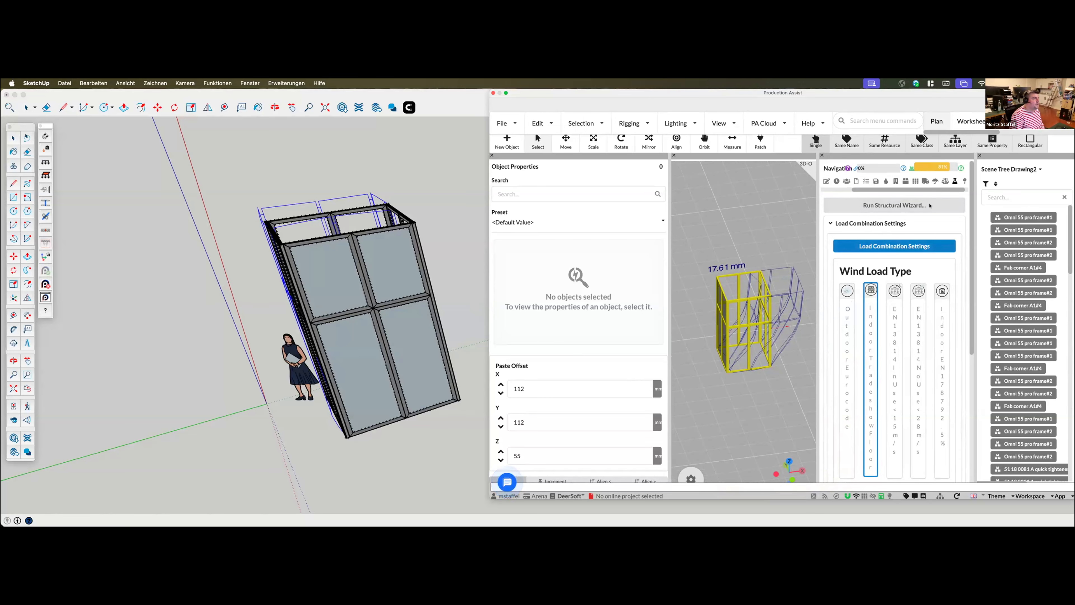
Disable Use Floor as Support in the load combination's floor capacity and support settings
left_click(891, 246)
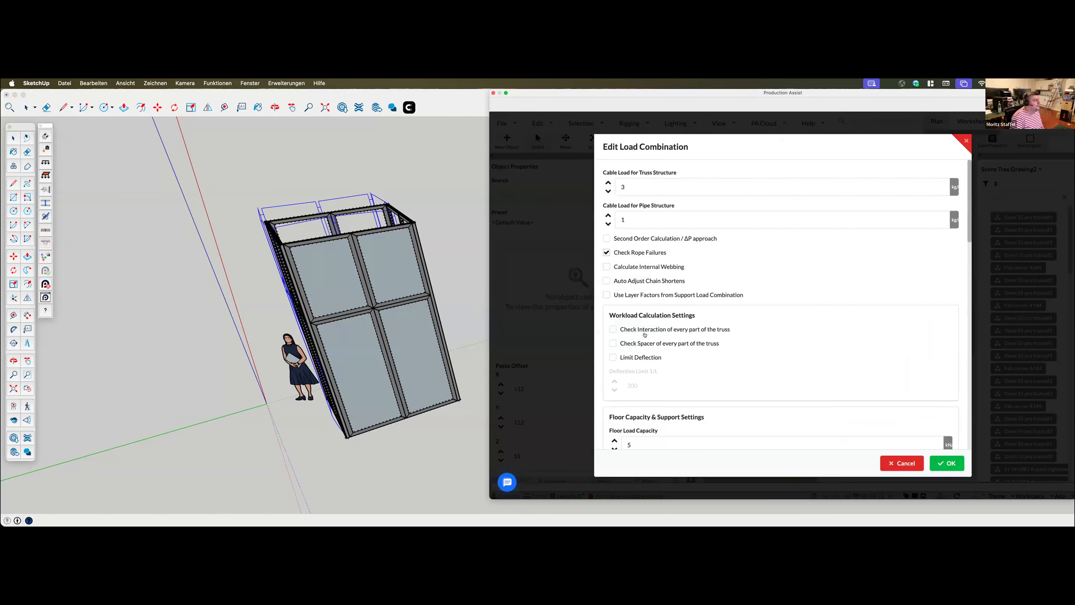
scroll(635, 356, "down", 5)
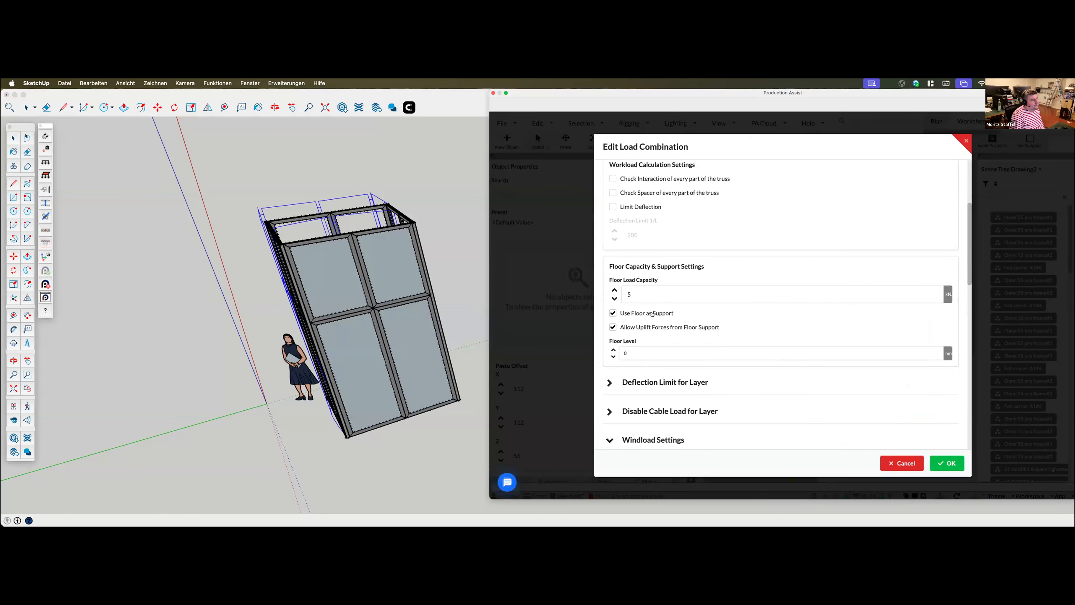
left_click(655, 313)
left_click(937, 461)
middle_click_drag(774, 379, 755, 346)
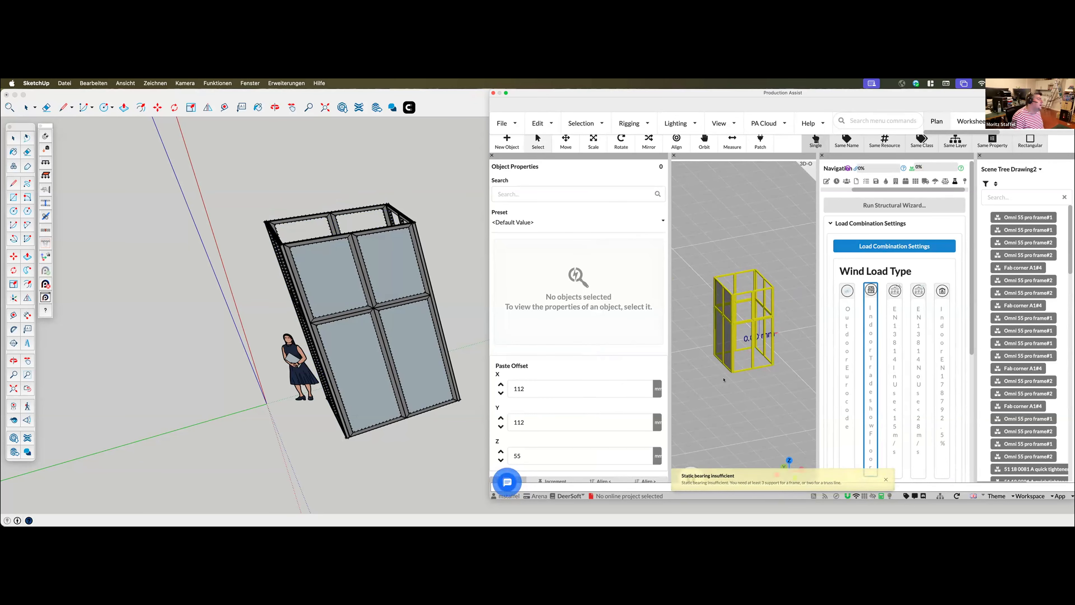
Enlarge the Production Assist window and import the Ground Support Attachment symbol from the server's Support drawings for placement
left_click_drag(481, 498, 407, 518)
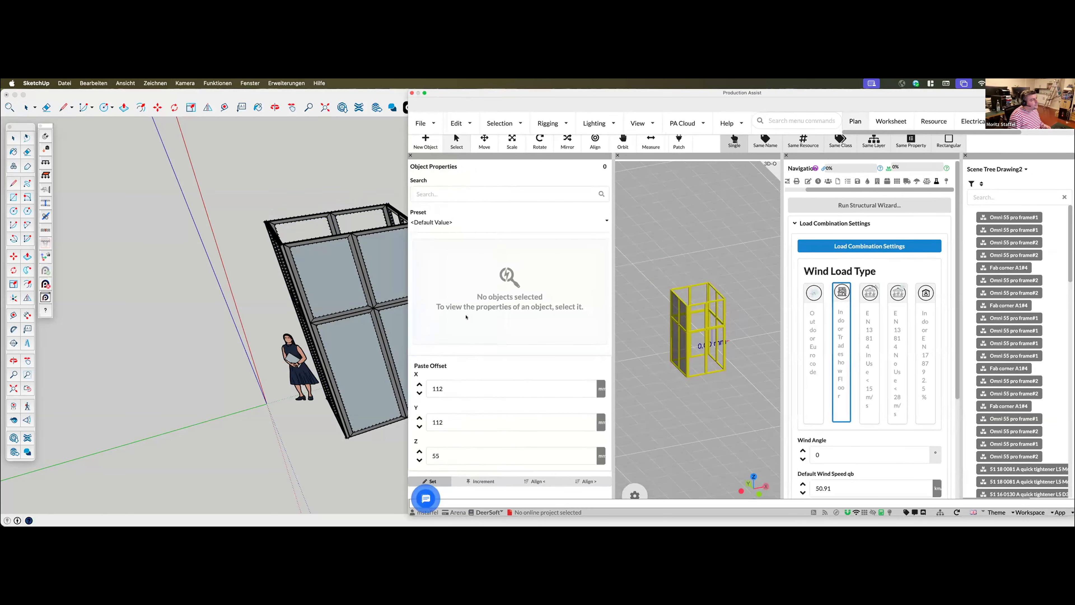
left_click(421, 138)
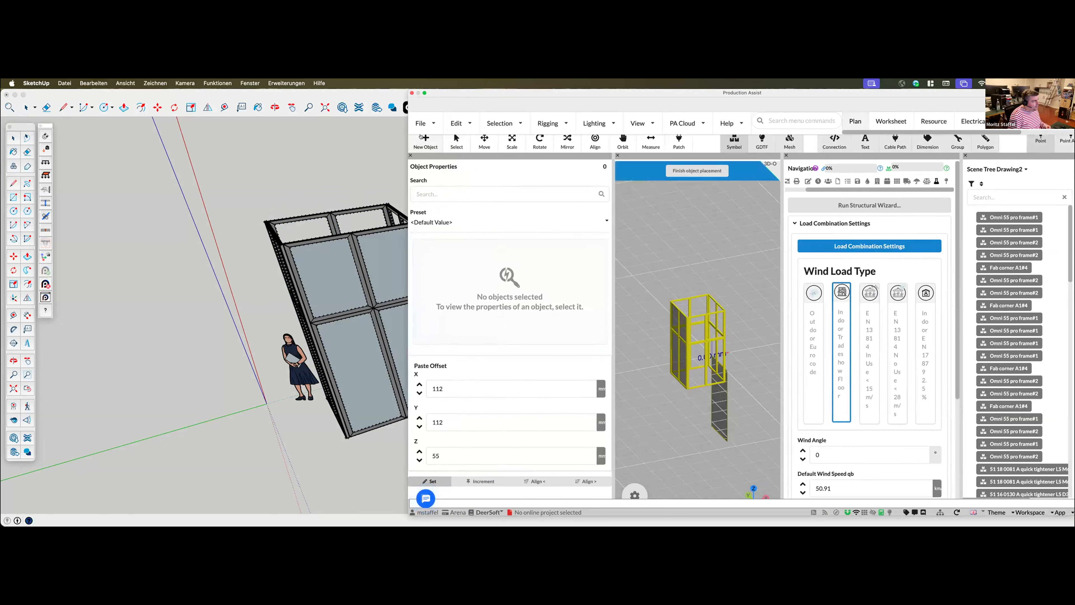
left_click(735, 142)
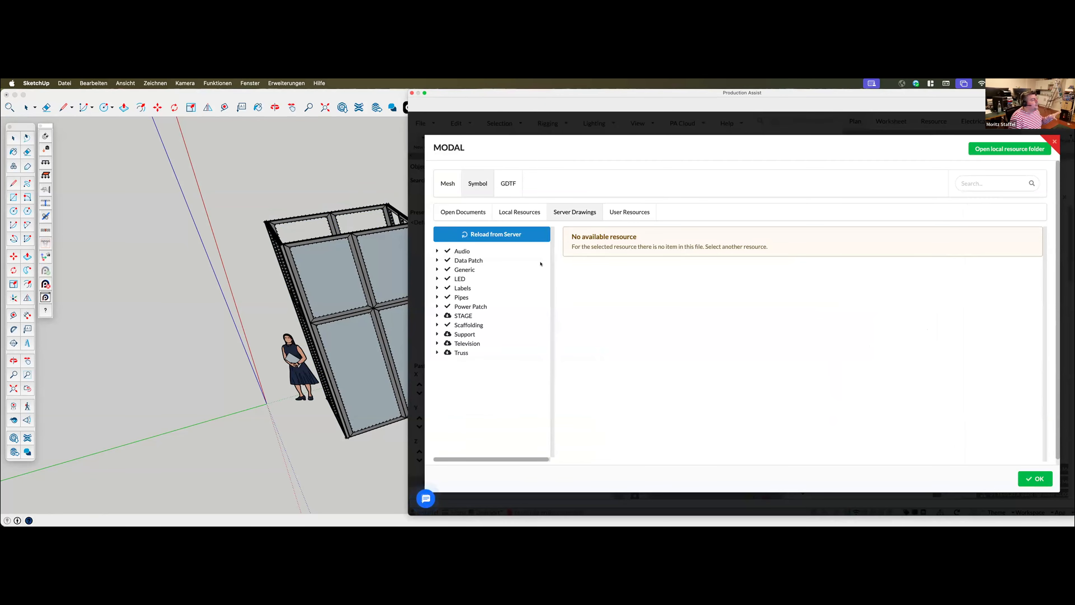
left_click(437, 334)
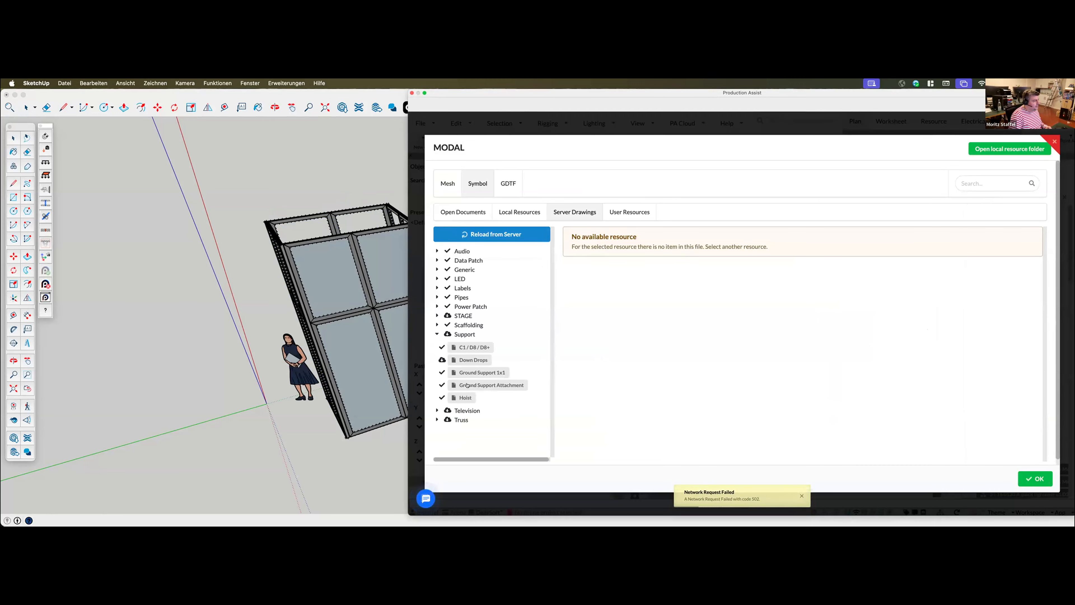
left_click(476, 382)
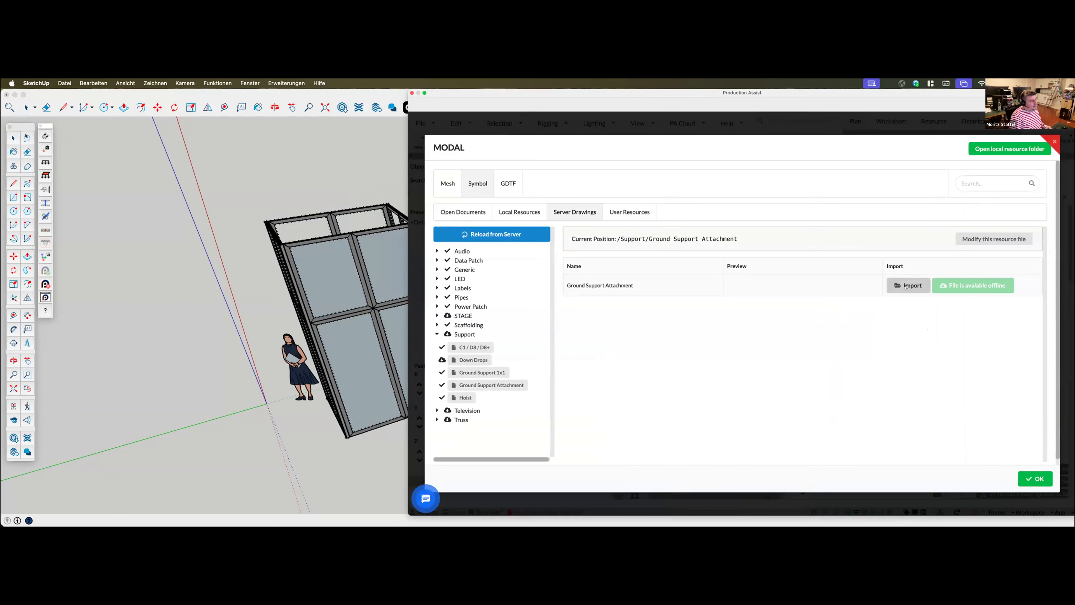
left_click(906, 286)
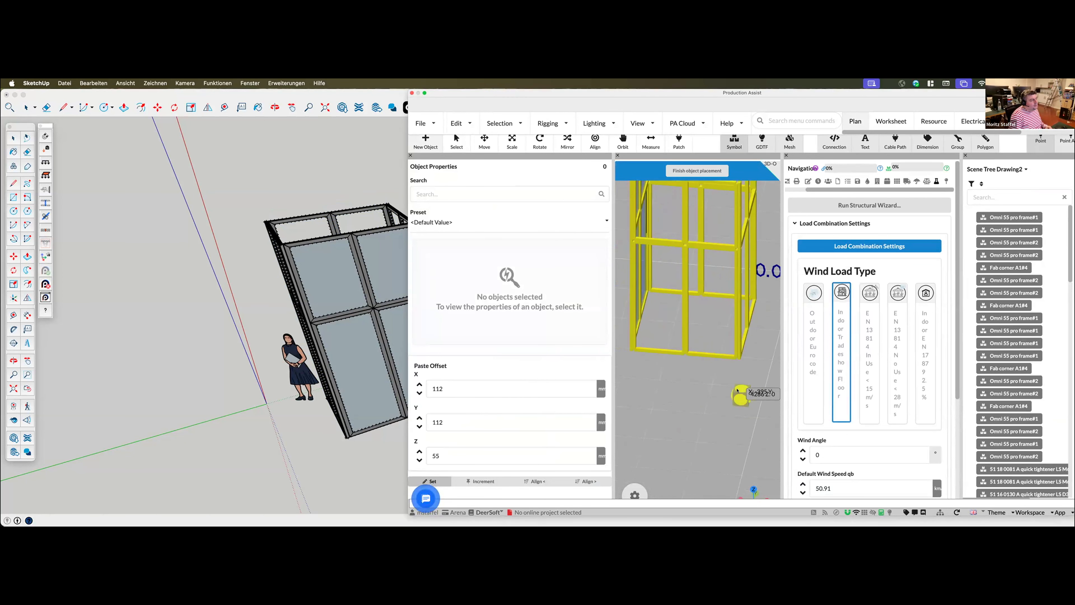
Place a Ground Support Attachment at each of the booth's four bottom corners and finish the placement
left_click(687, 370)
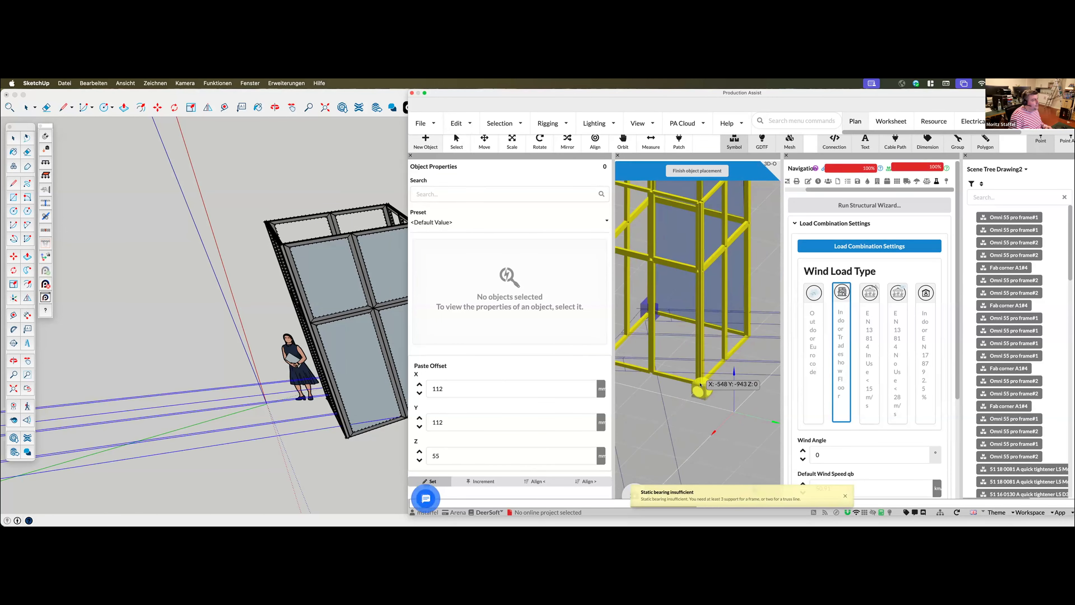
left_click(707, 406)
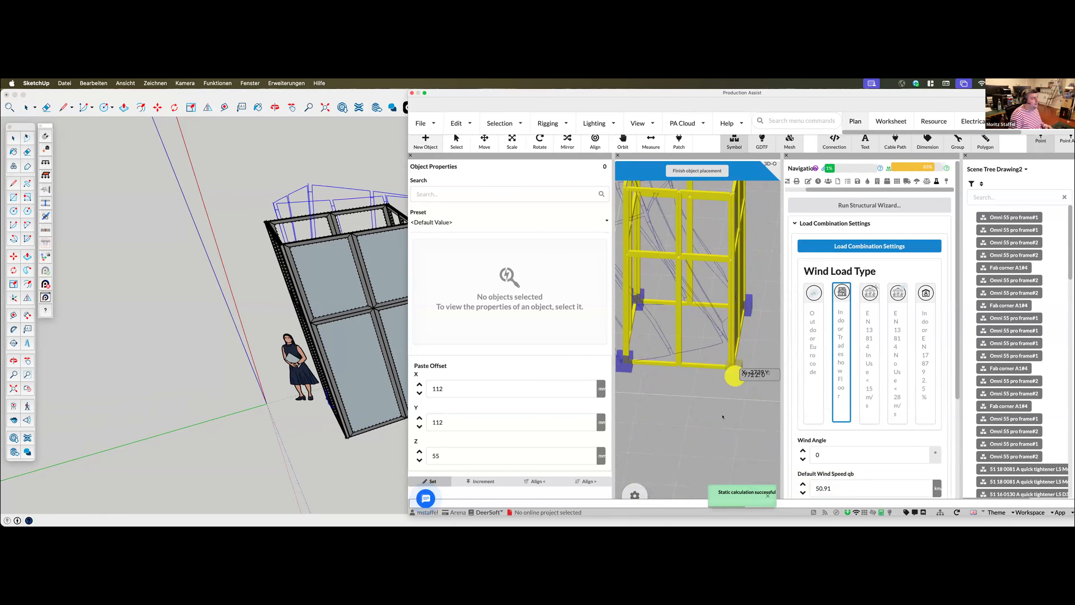
key("Escape")
scroll(691, 383, "down", 3)
middle_click_drag(690, 383, 743, 376)
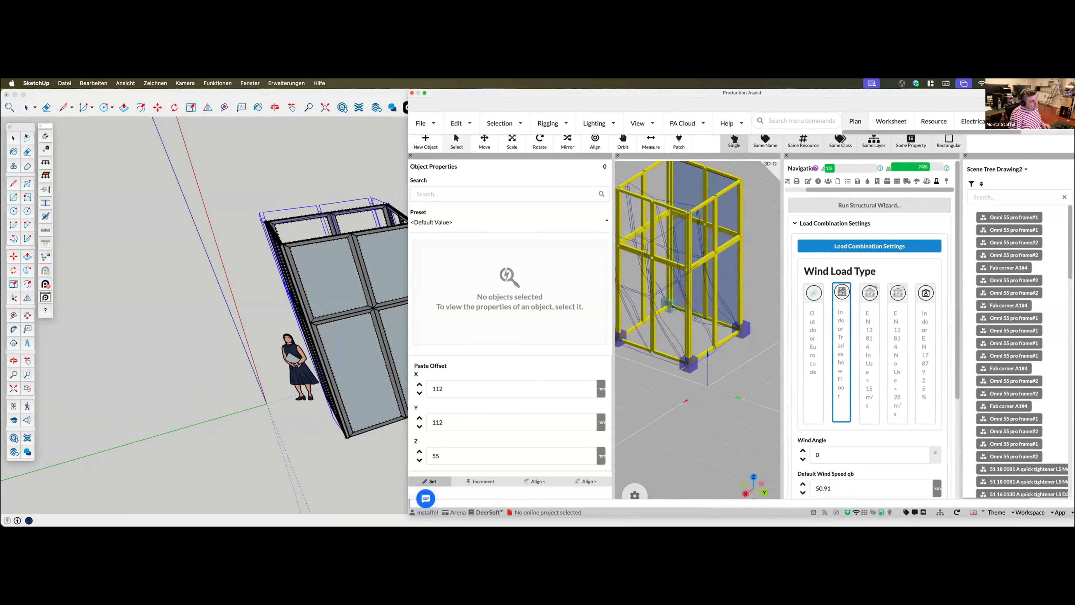
middle_click_drag(622, 339, 734, 418)
scroll(735, 418, "down", 3)
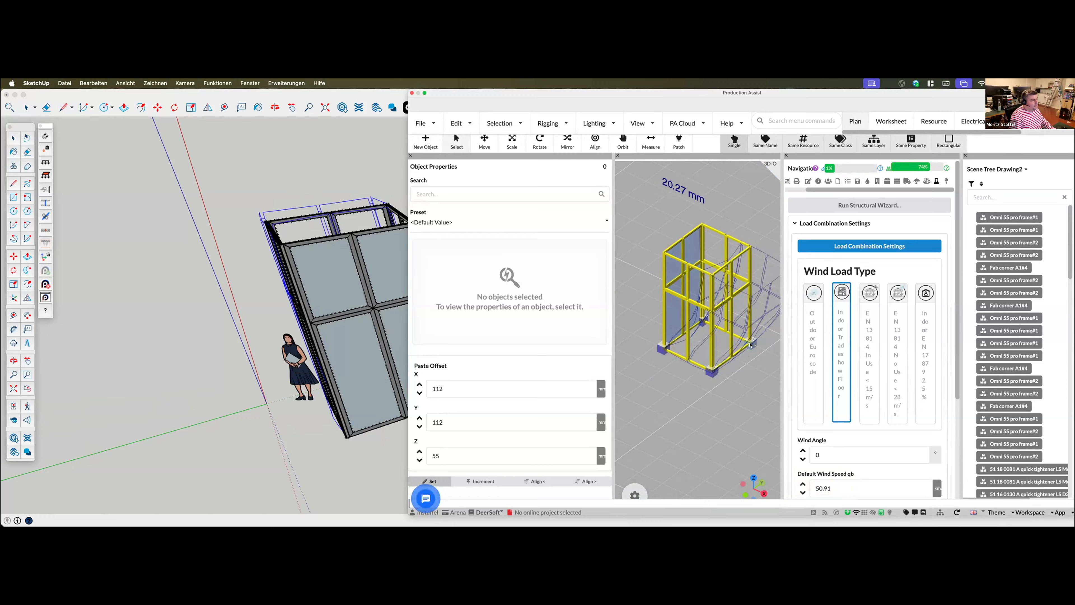
Select the four ground support attachments and enable Show Result in 3D in their support properties
left_click(747, 345)
left_click(667, 352, "shift")
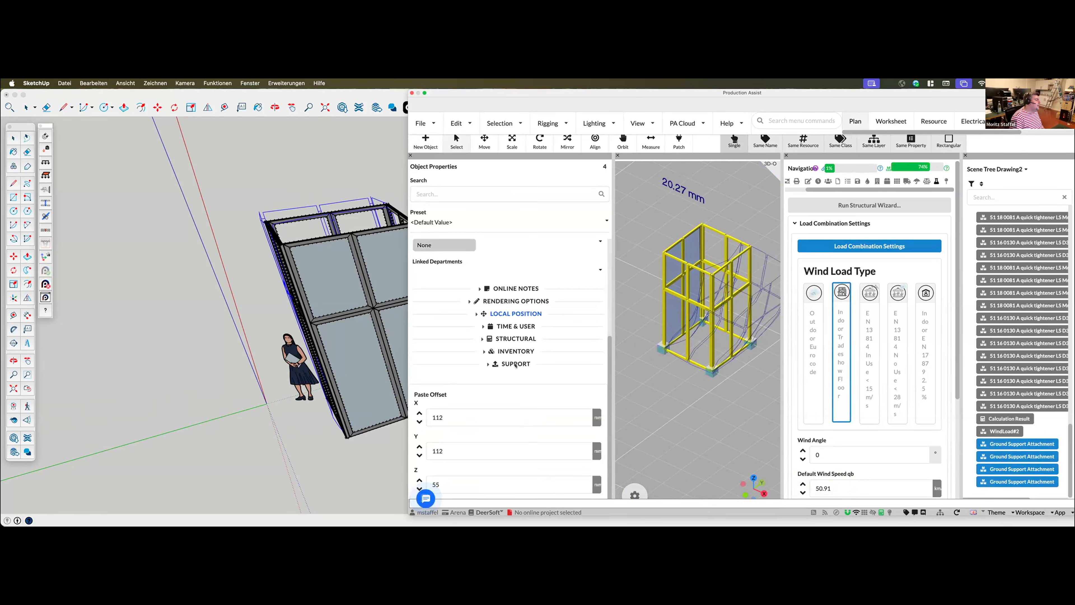
left_click(515, 363)
scroll(458, 434, "down", 10)
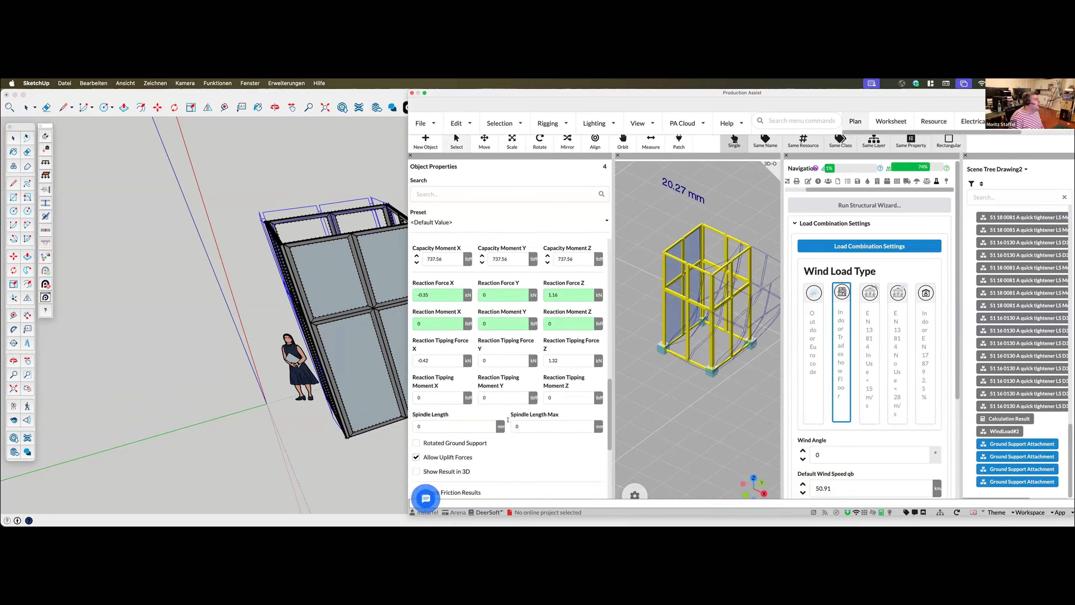
scroll(458, 434, "down", 2)
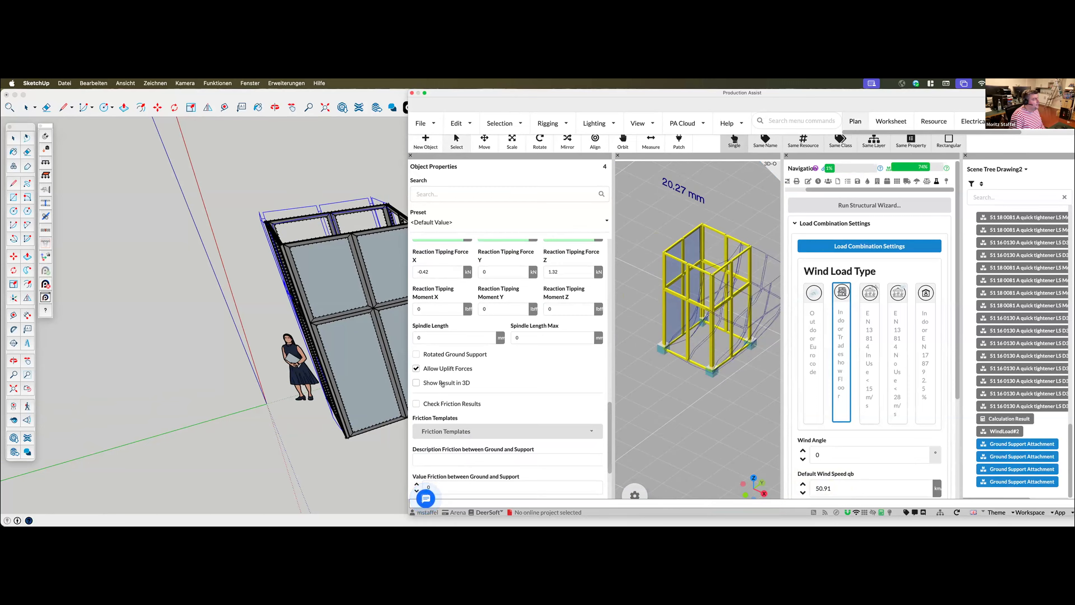
left_click(693, 397)
mouse_move(693, 396)
middle_mouse_down()
mouse_move(707, 405)
mouse_move(680, 410)
middle_mouse_up()
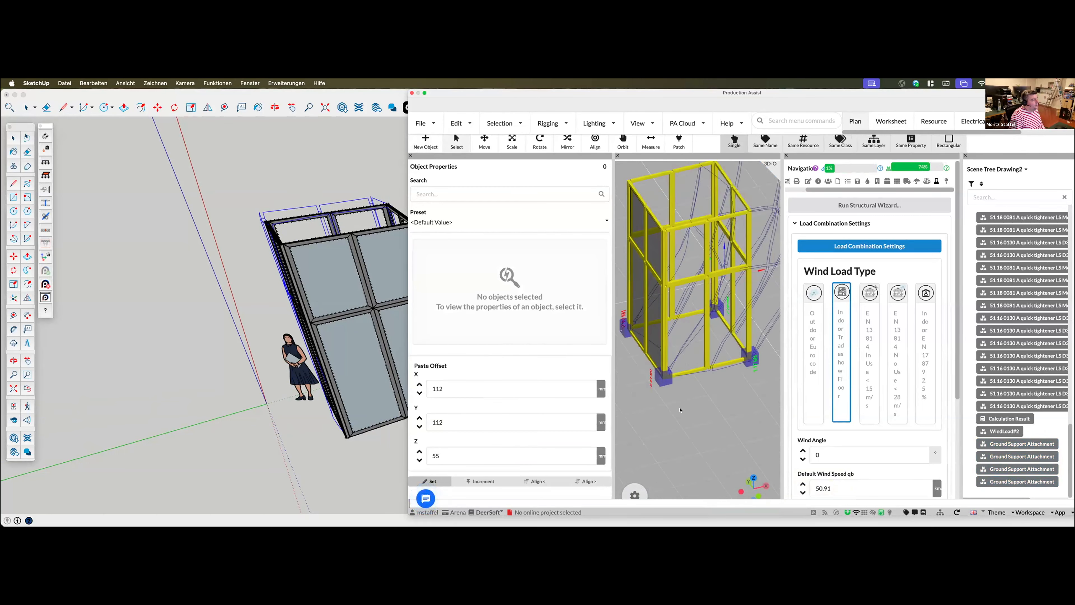
Select all ground support attachments by their shared name and enter 0 in their object properties
left_click(981, 143)
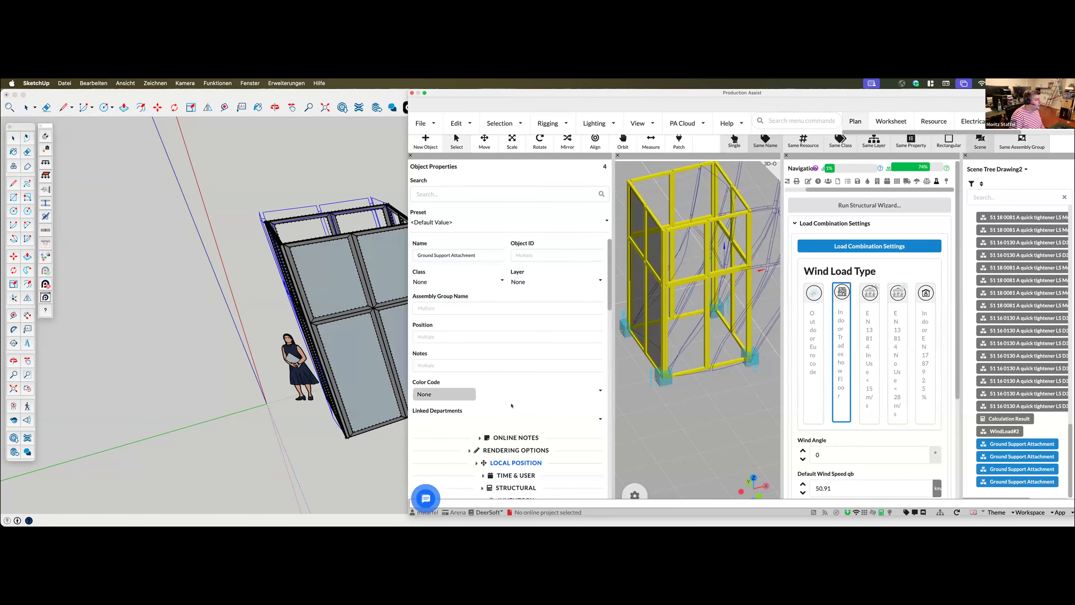
scroll(453, 302, "down", 5)
left_click(446, 296)
left_click(500, 296)
left_click(582, 296)
type("0")
left_click(722, 418)
Examine the reaction forces at the booth's ground supports and the overall deflection from several sides in the 3D view
middle_click_drag(721, 418, 694, 402)
scroll(684, 373, "up", 3)
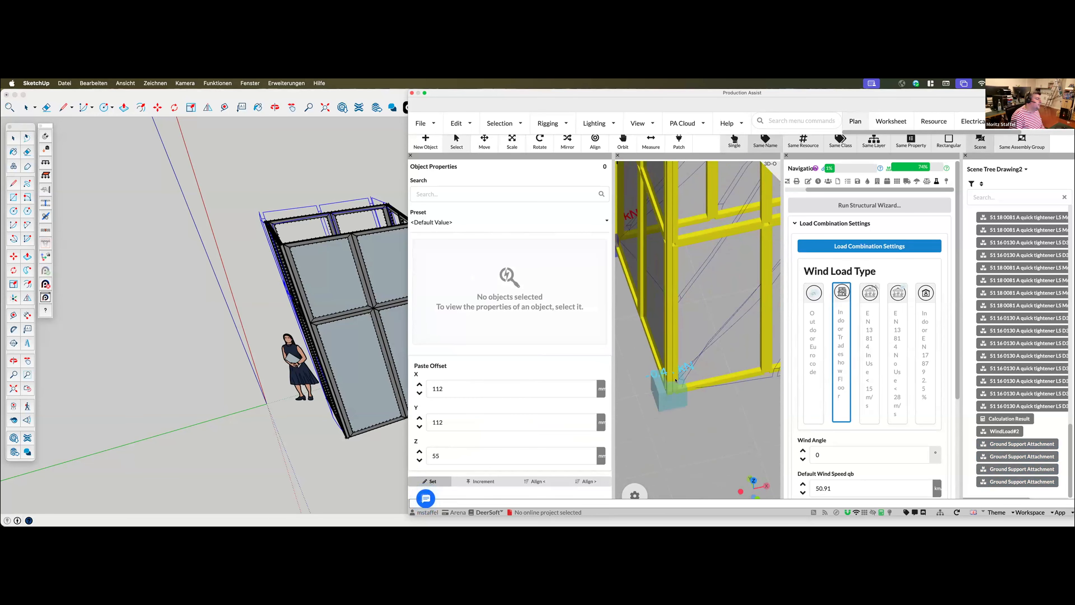
scroll(675, 380, "down", 3)
middle_click_drag(720, 447, 636, 427)
middle_click_drag(720, 419, 665, 407)
scroll(680, 326, "up", 5)
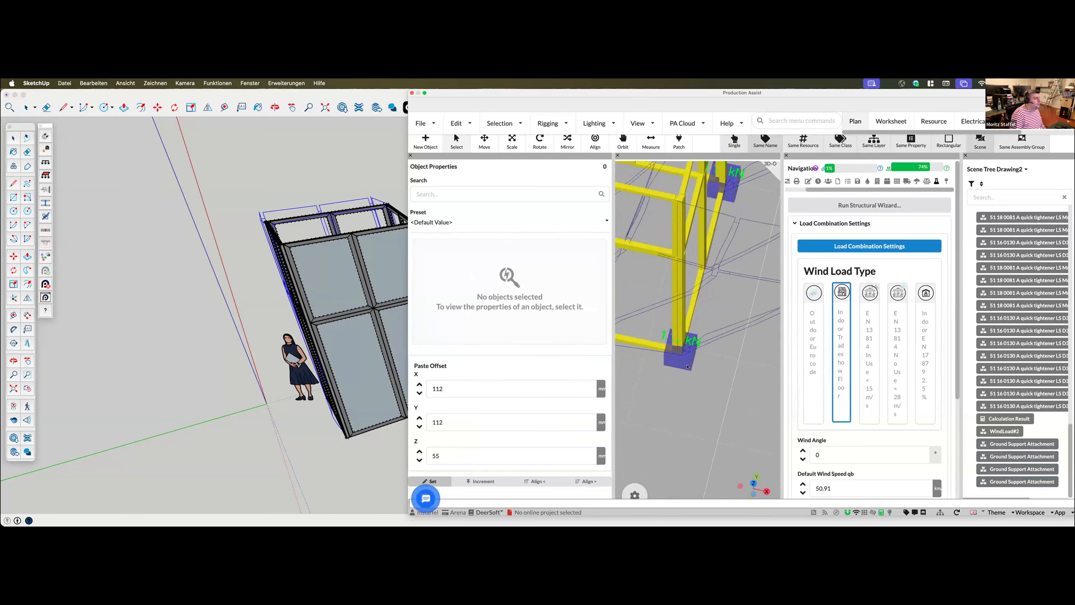
mouse_move(688, 367)
middle_mouse_down()
mouse_move(664, 386)
mouse_move(707, 368)
middle_mouse_up()
scroll(681, 325, "up", 2)
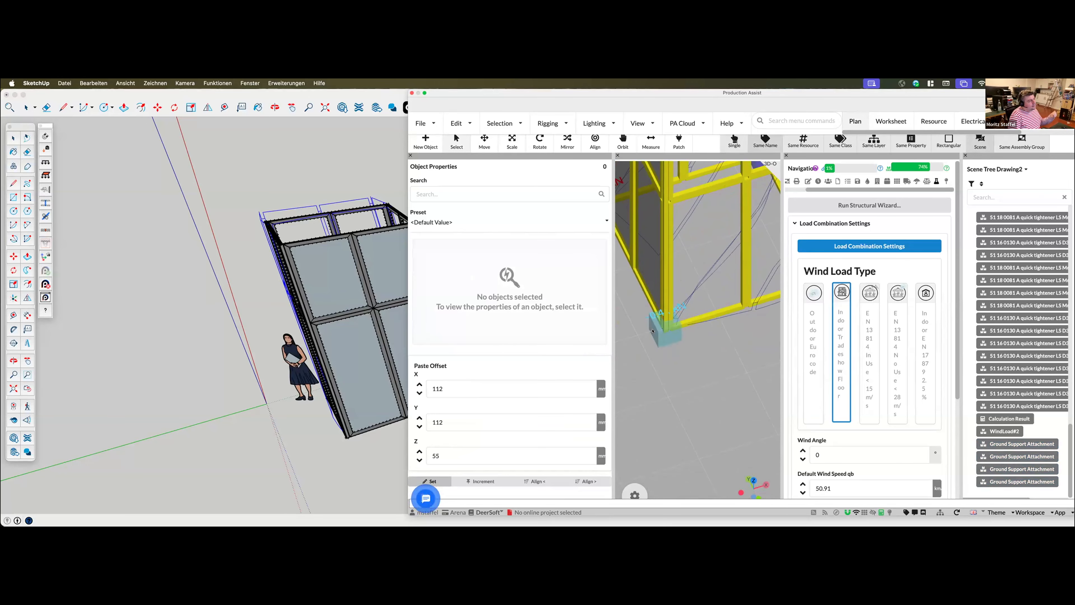
scroll(680, 383, "down", 5)
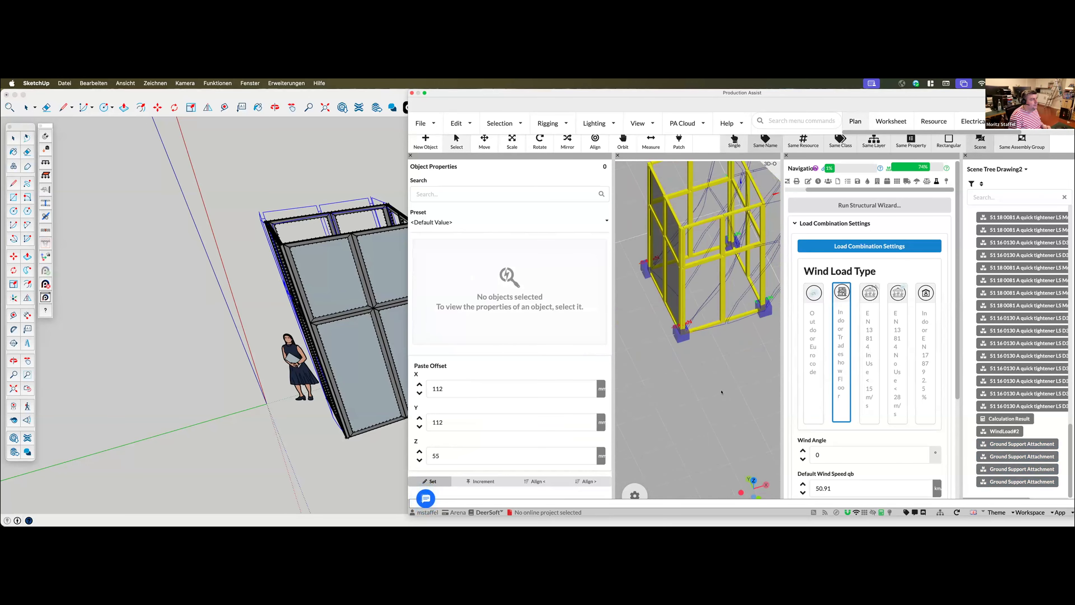
middle_click_drag(726, 396, 723, 393)
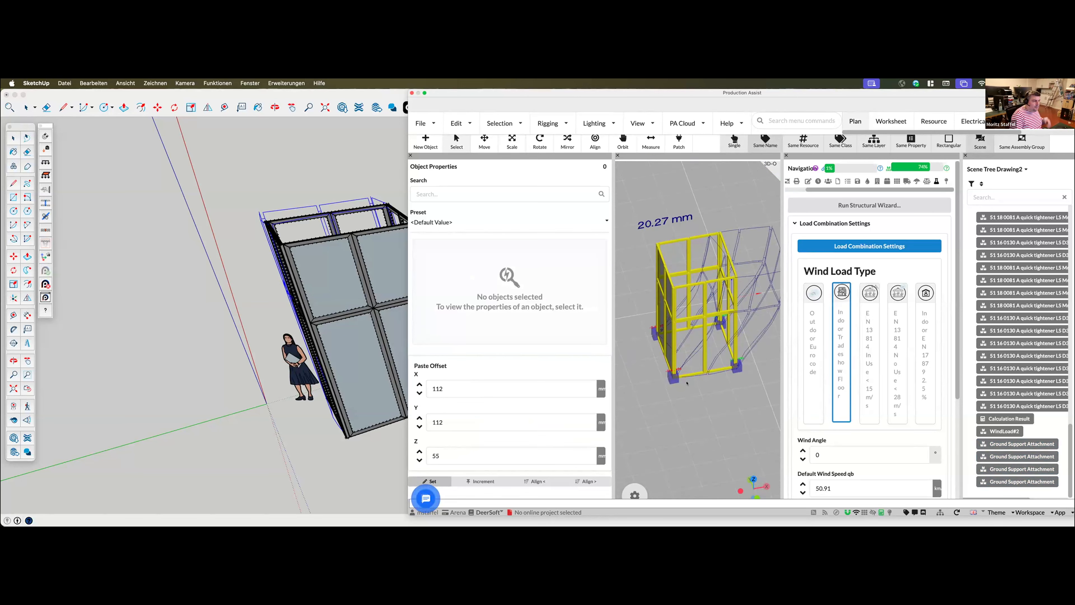
scroll(663, 396, "up", 3)
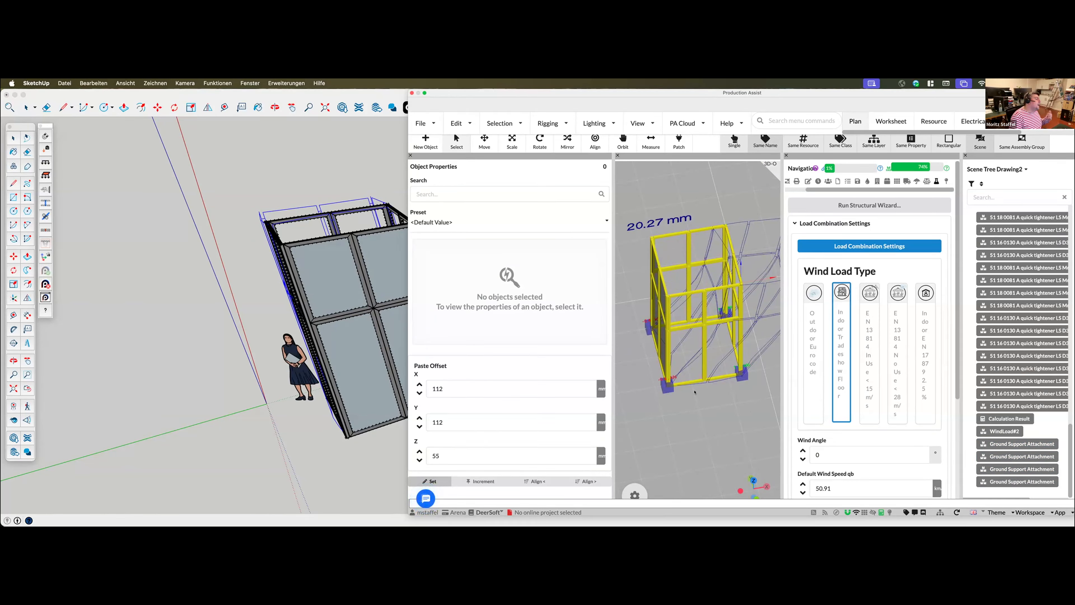
scroll(707, 404, "up", 3)
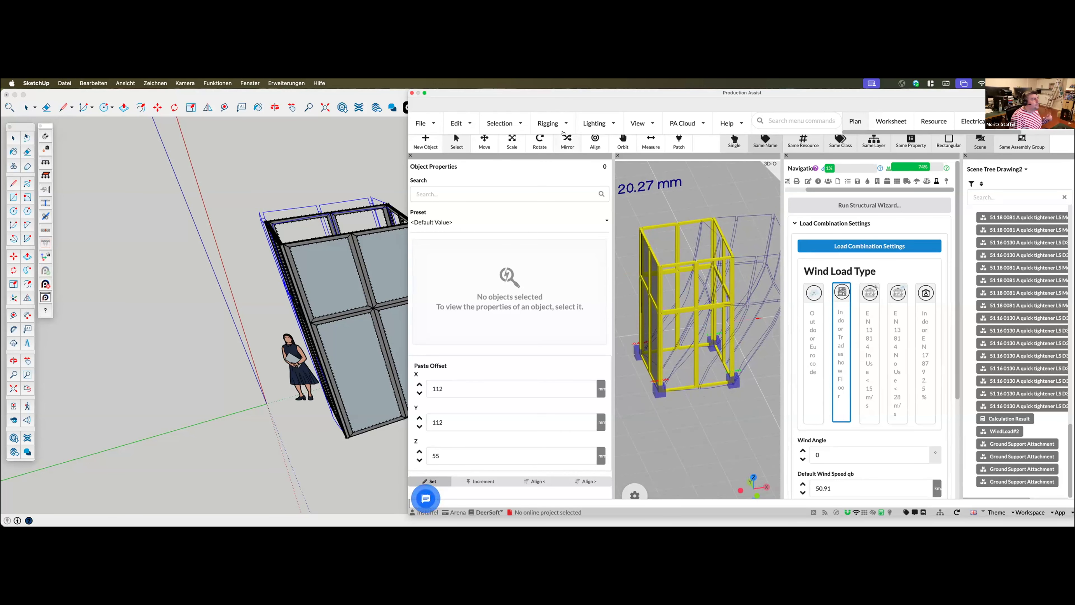
Run the Calculate Ballast special operation for the booth structure
left_click(546, 123)
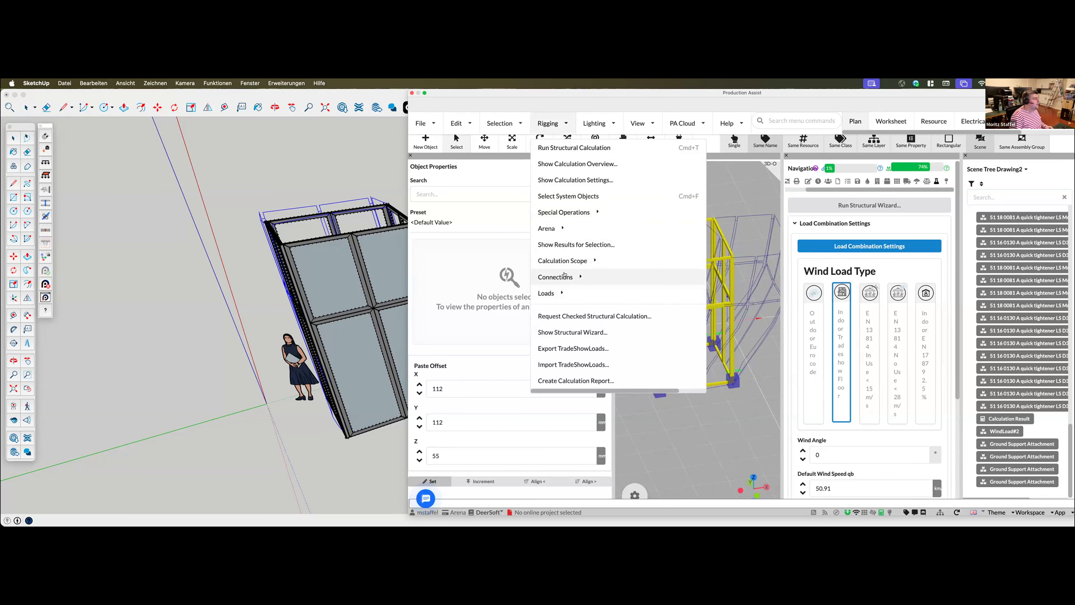
mouse_move(561, 212)
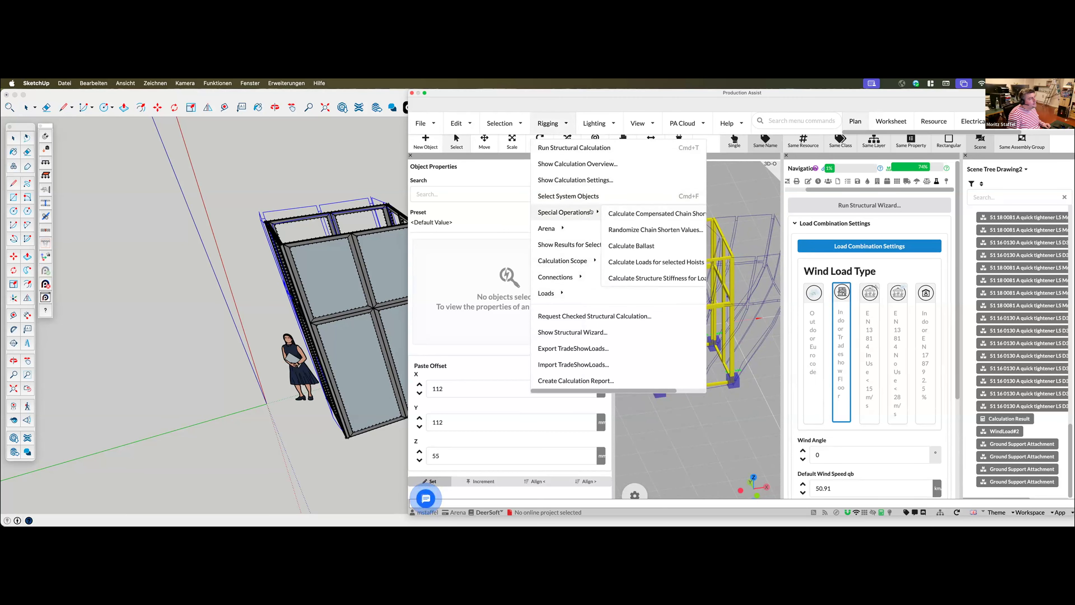
left_click(636, 245)
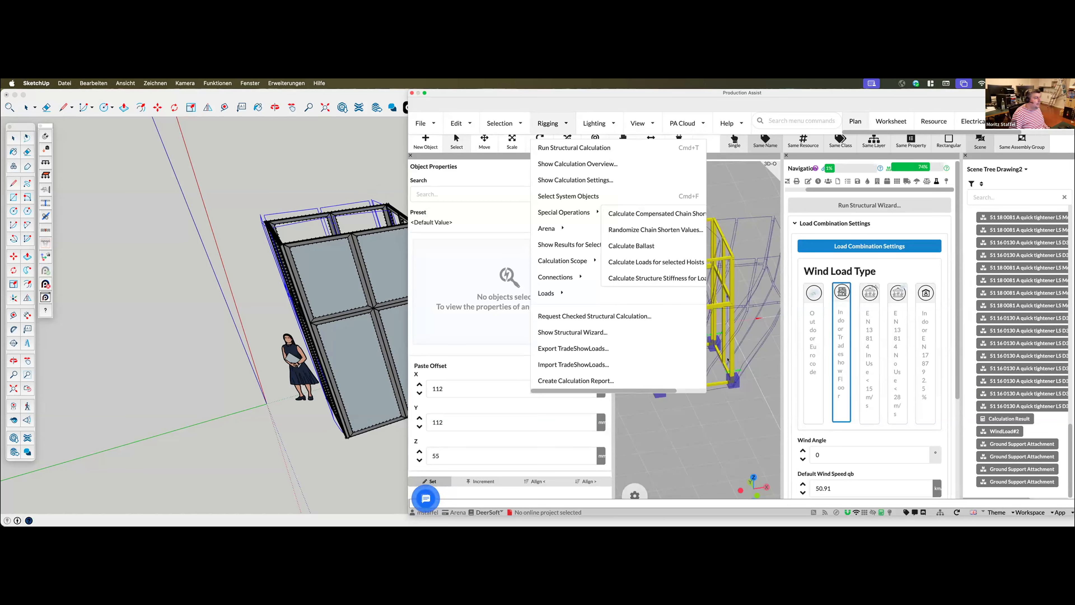
left_click(633, 169)
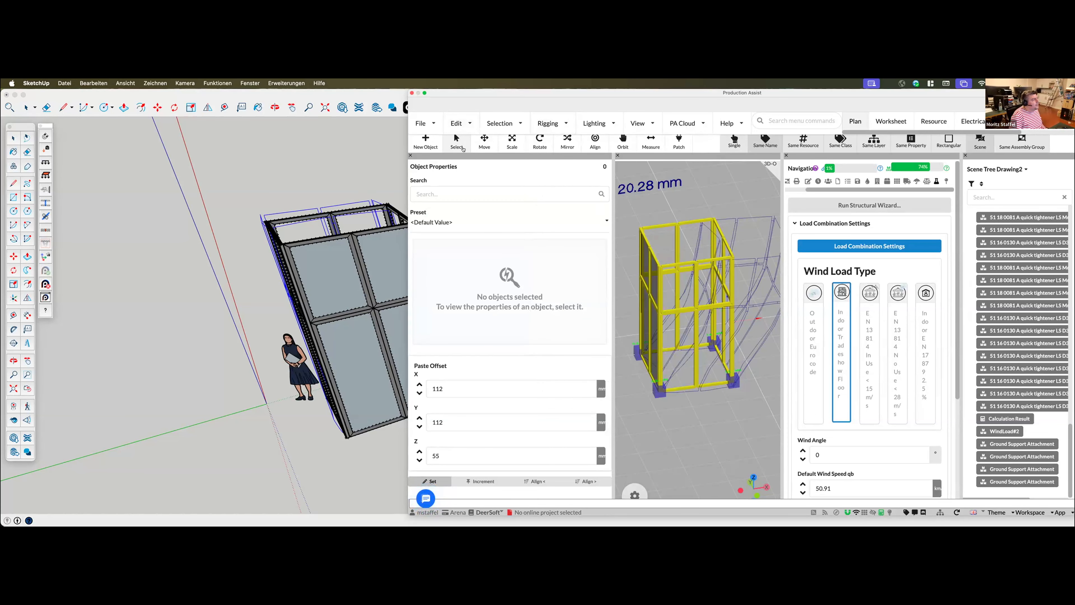
Select a single ground support attachment on its own and expand its structural properties to check its calculated ballast weight
left_click(654, 393)
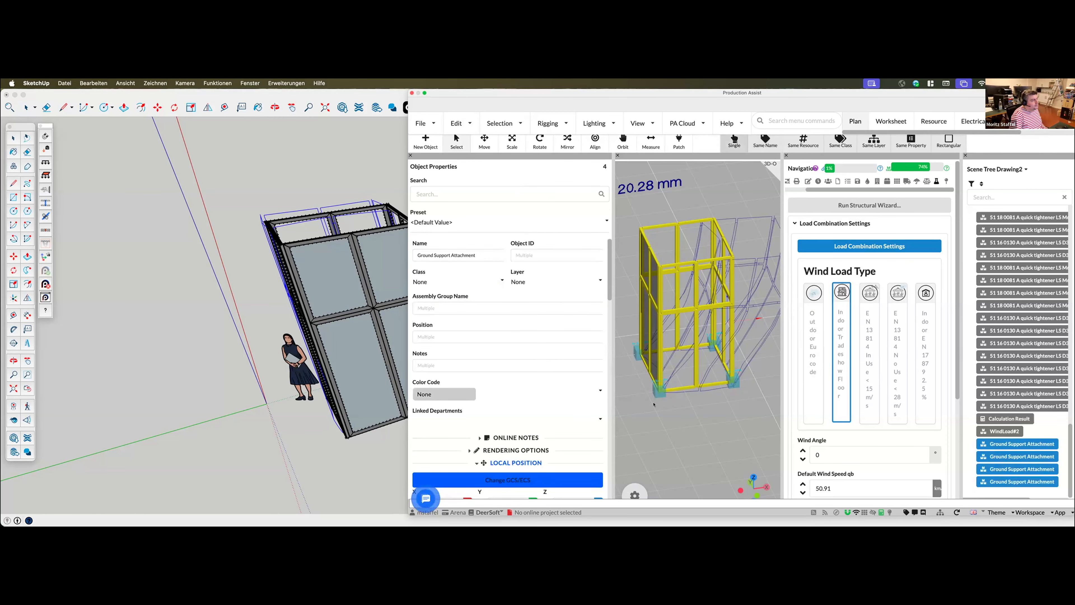
left_click(655, 392)
left_click(655, 392)
scroll(724, 385, "up", 5)
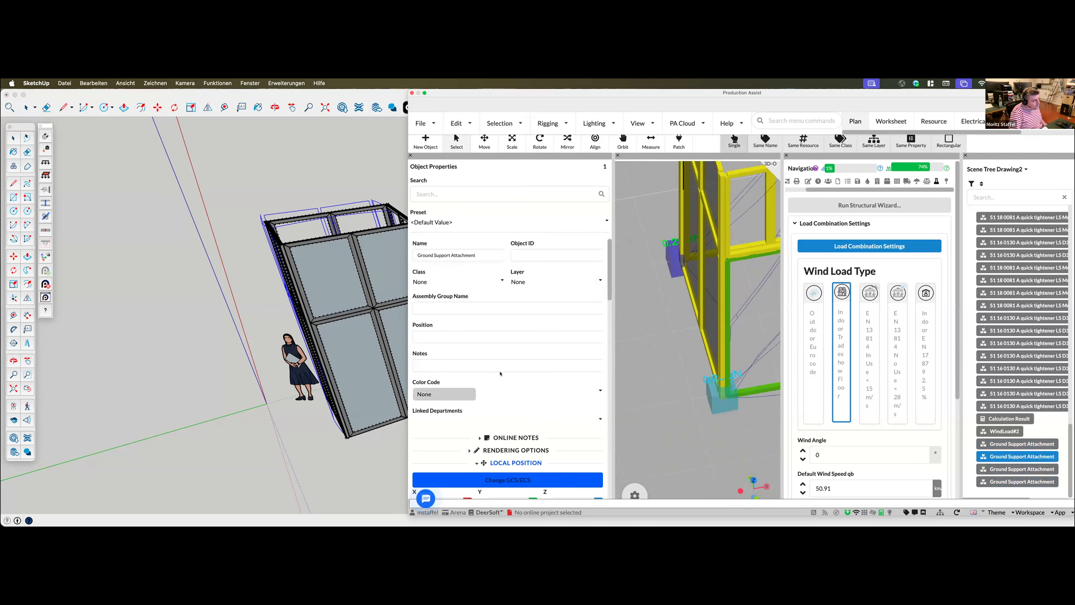
scroll(518, 365, "down", 10)
scroll(518, 366, "up", 5)
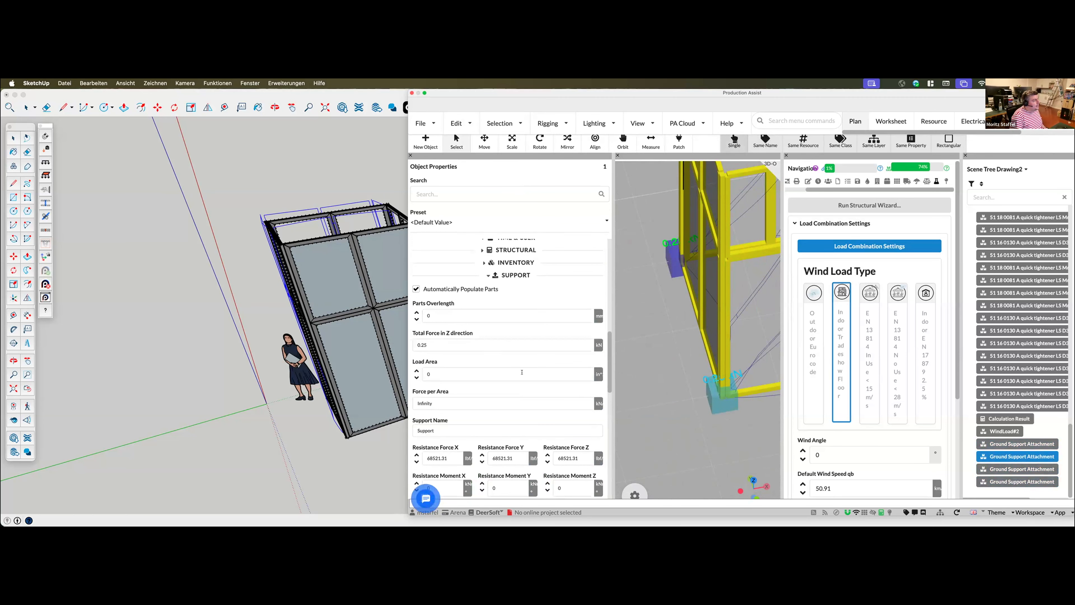
left_click(515, 266)
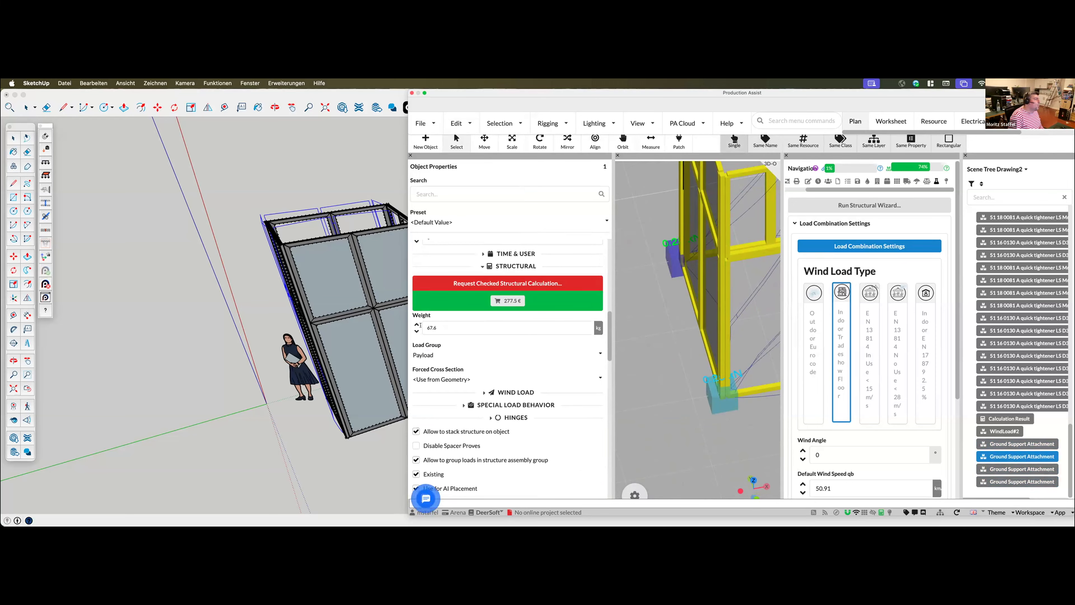
scroll(661, 424, "down", 5)
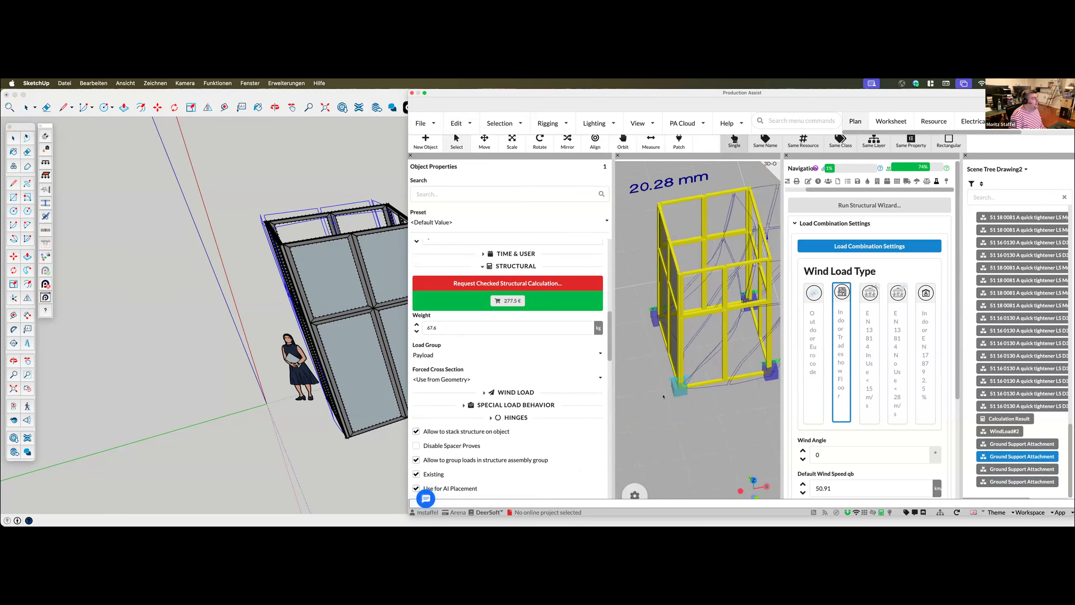
Check the ballast weight of the other ground support attachments one by one and clear the selection
middle_click_drag(686, 444, 707, 420)
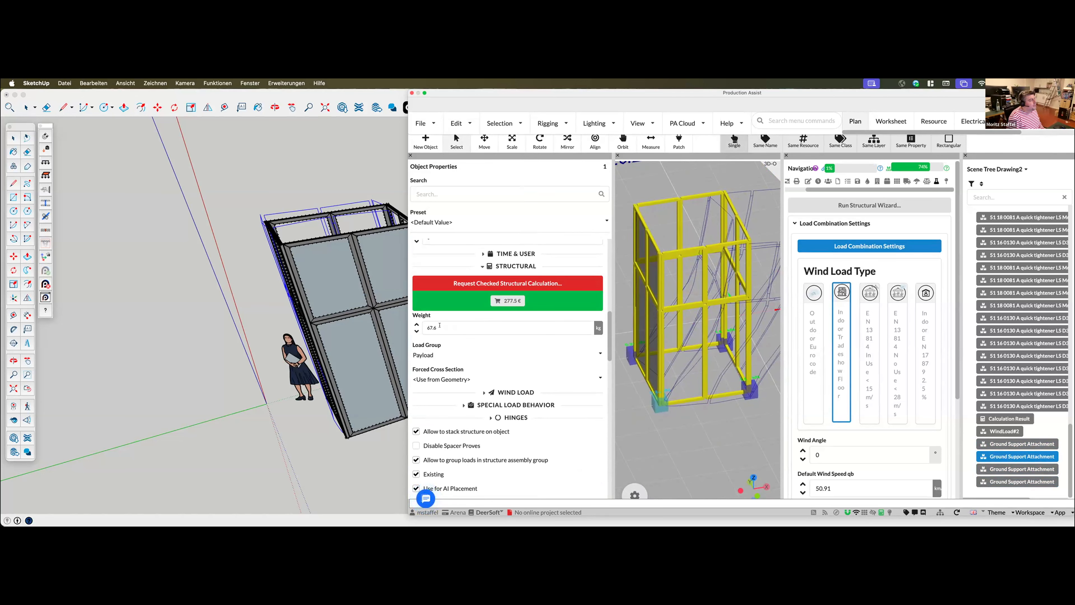
left_click(749, 391)
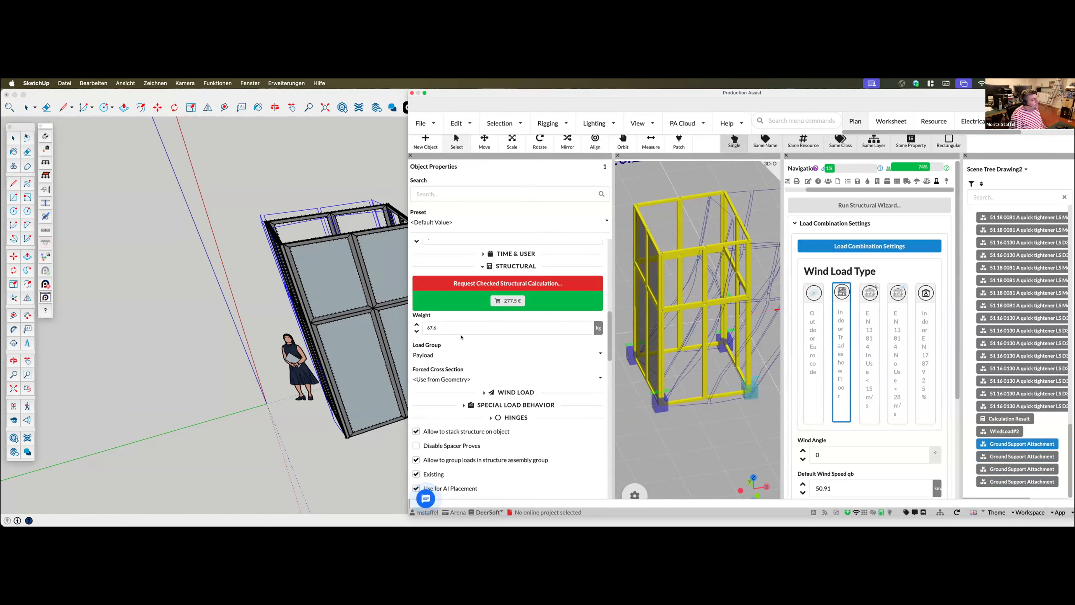
left_click(631, 354)
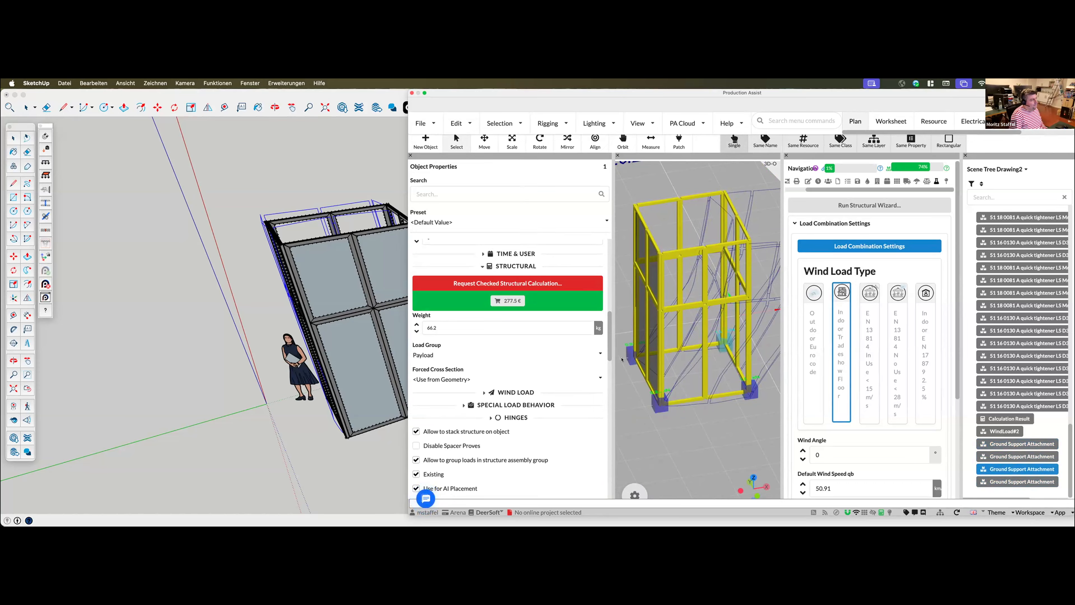
scroll(657, 425, "down", 3)
scroll(656, 424, "down", 3)
middle_click_drag(657, 425, 642, 384)
left_click(642, 384)
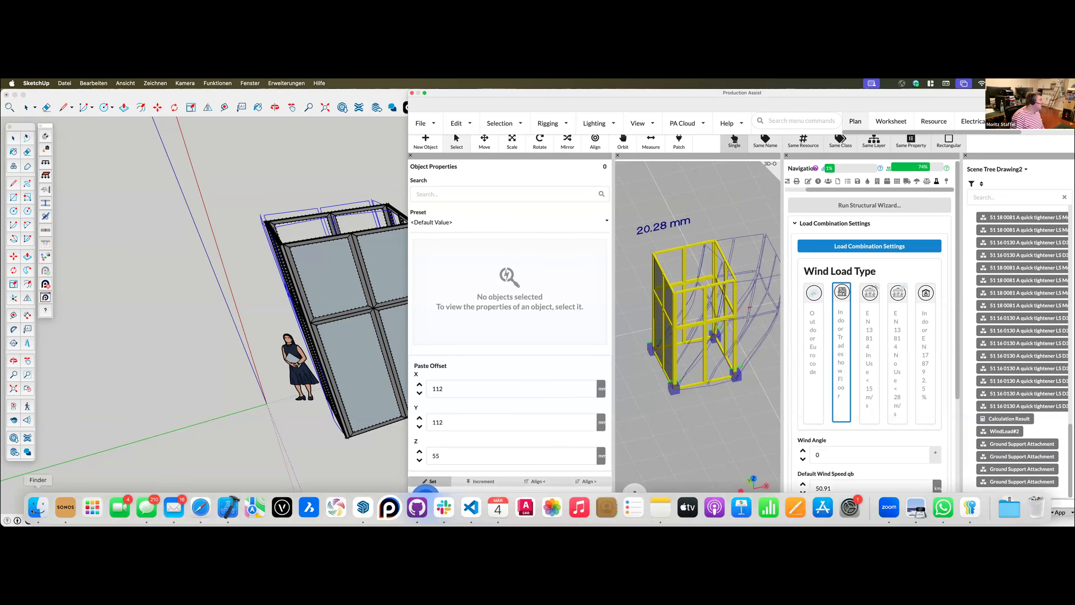
Open igus.pdf from Finder, examine the required ballast layout on page 20 in a wider window, and close the document
left_click(38, 507)
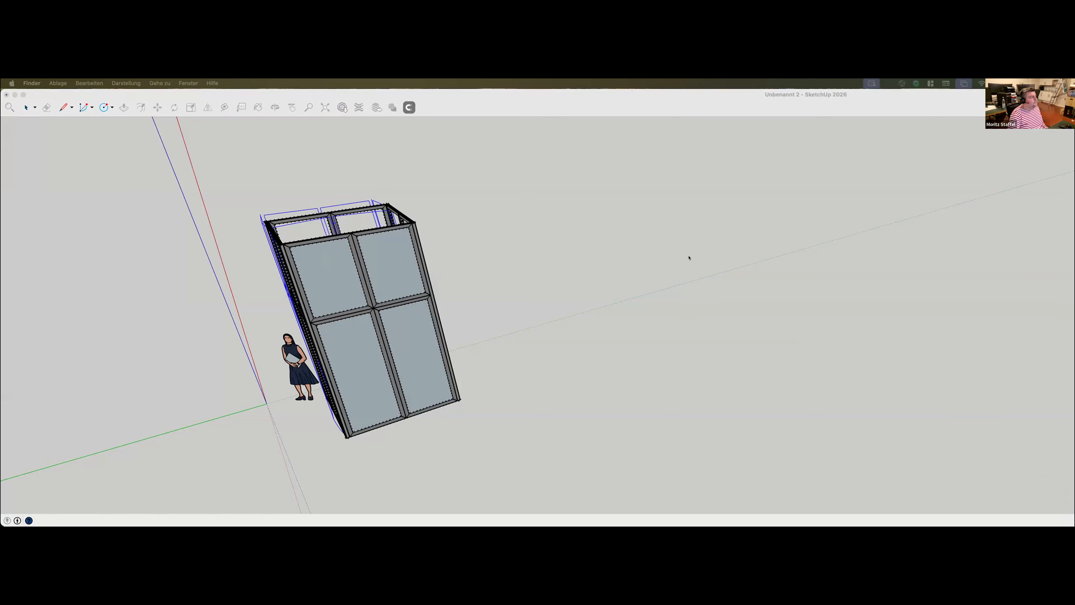
mouse_move(150, 100)
left_mouse_down()
mouse_move(1074, 229)
mouse_move(565, 100)
left_mouse_up()
scroll(502, 413, "down", 2)
scroll(438, 358, "down", 20)
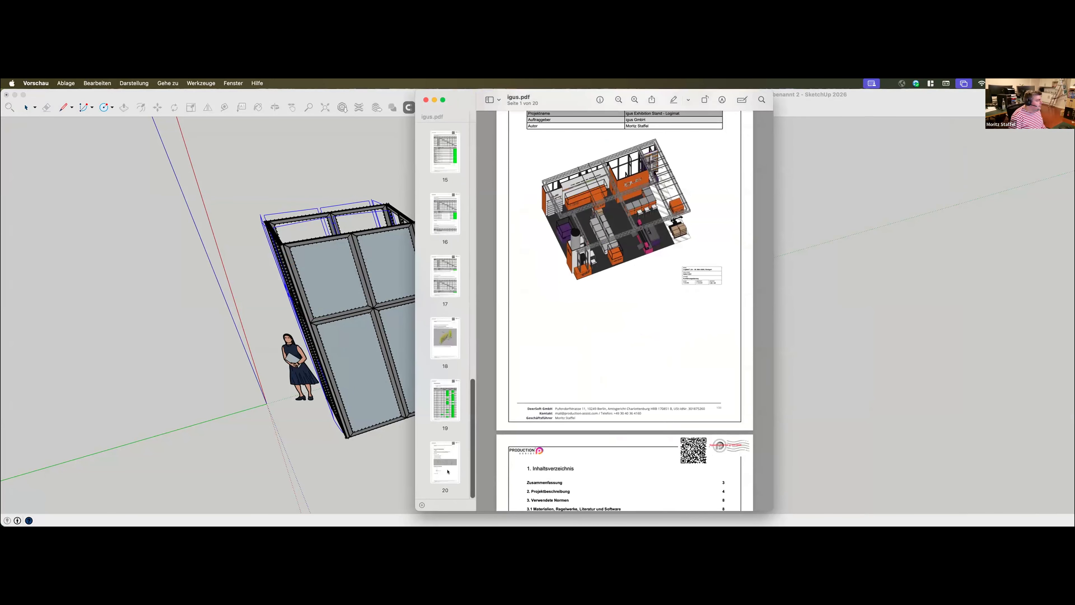
left_click(447, 472)
left_click_drag(773, 341, 1074, 342)
scroll(748, 342, "up", 6, "ctrl")
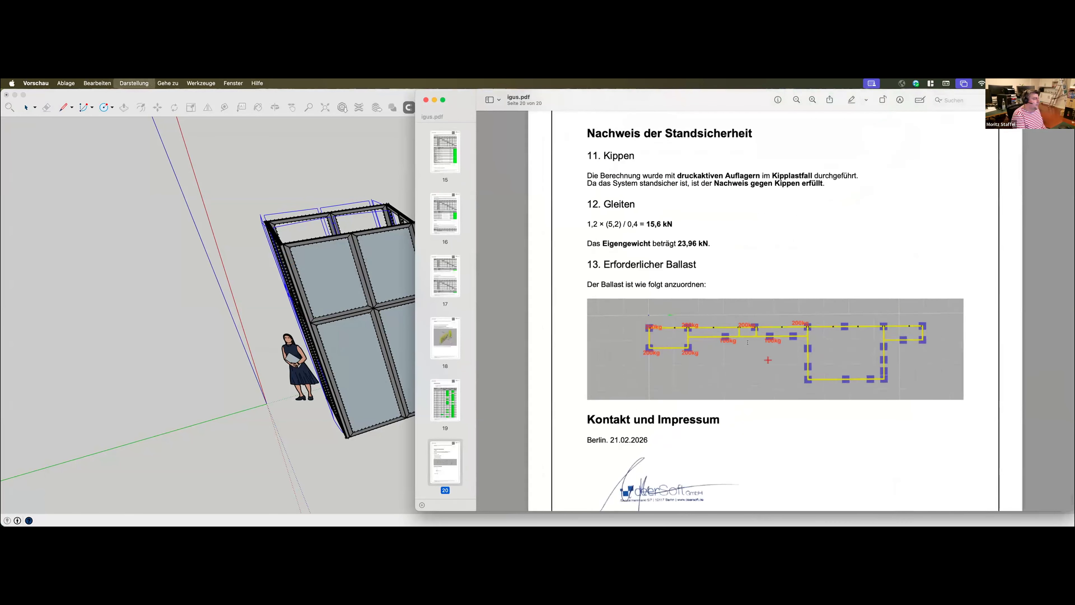
scroll(851, 363, "down", 3)
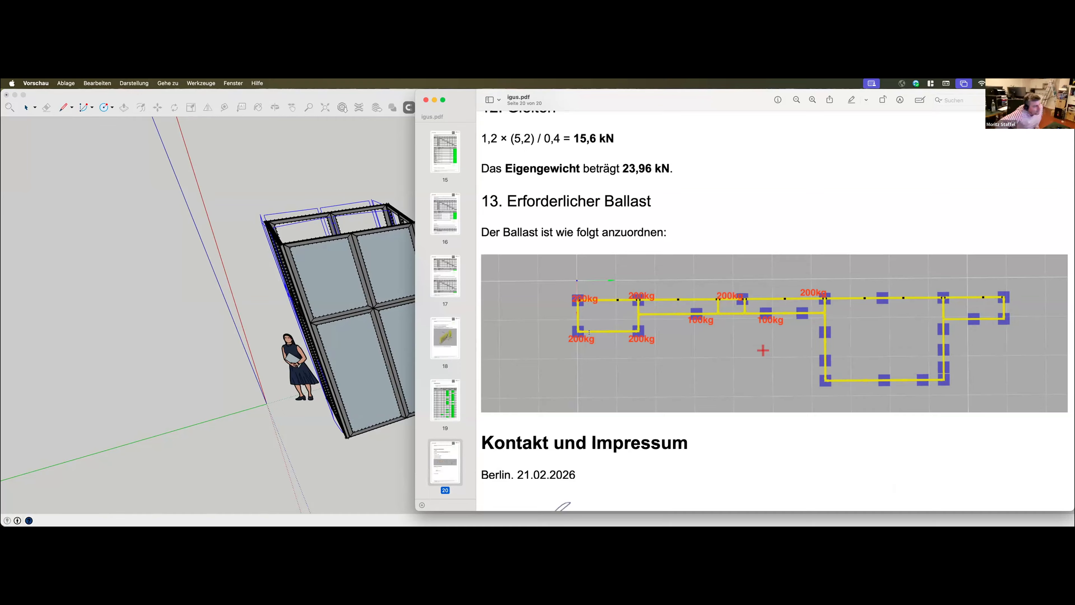
left_click(425, 100)
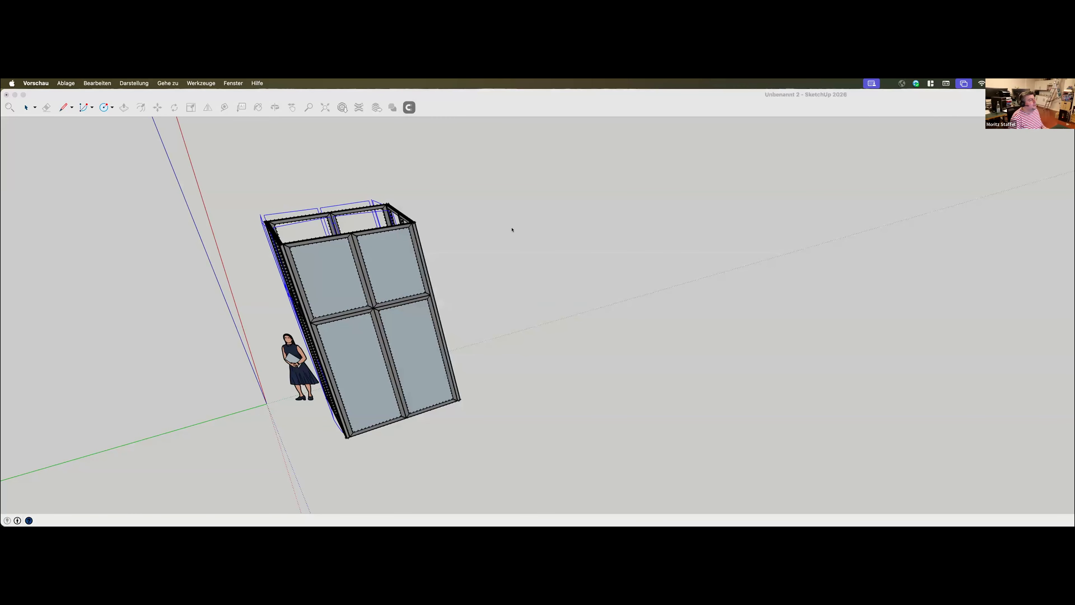
Return to Production Assist, review the order summary for a checked structural calculation, and cancel the request
left_click(511, 230)
scroll(697, 436, "down", 5)
left_click_drag(699, 397, 723, 363)
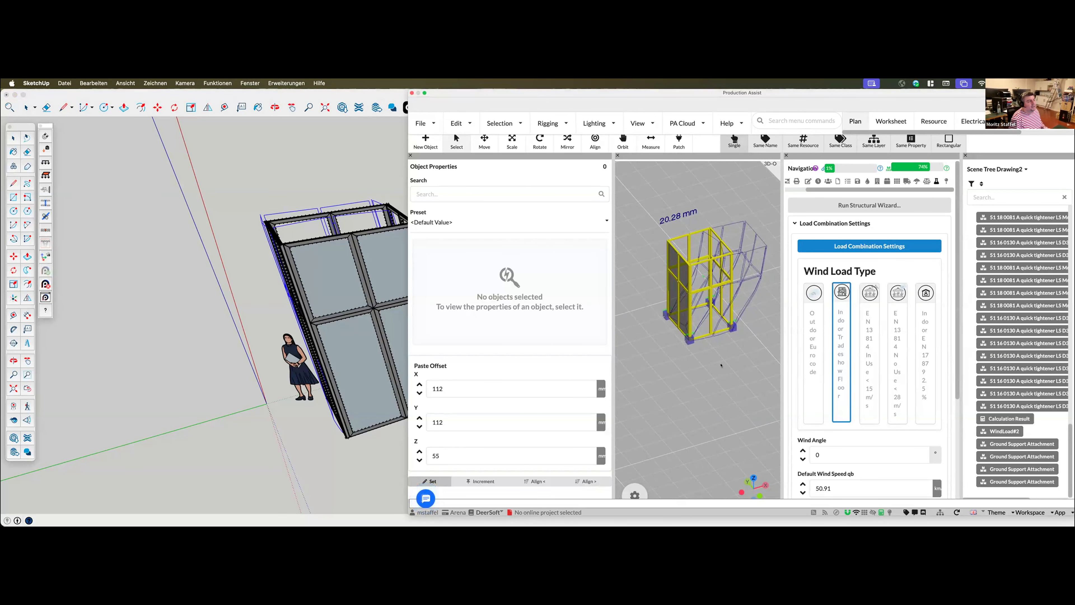
left_click(430, 123)
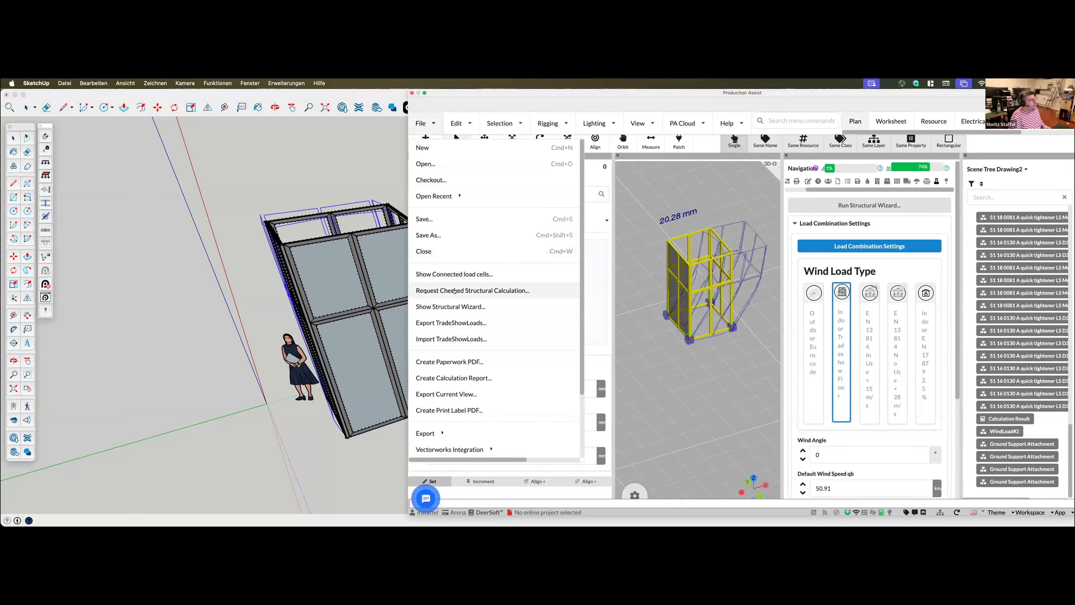
left_click(504, 291)
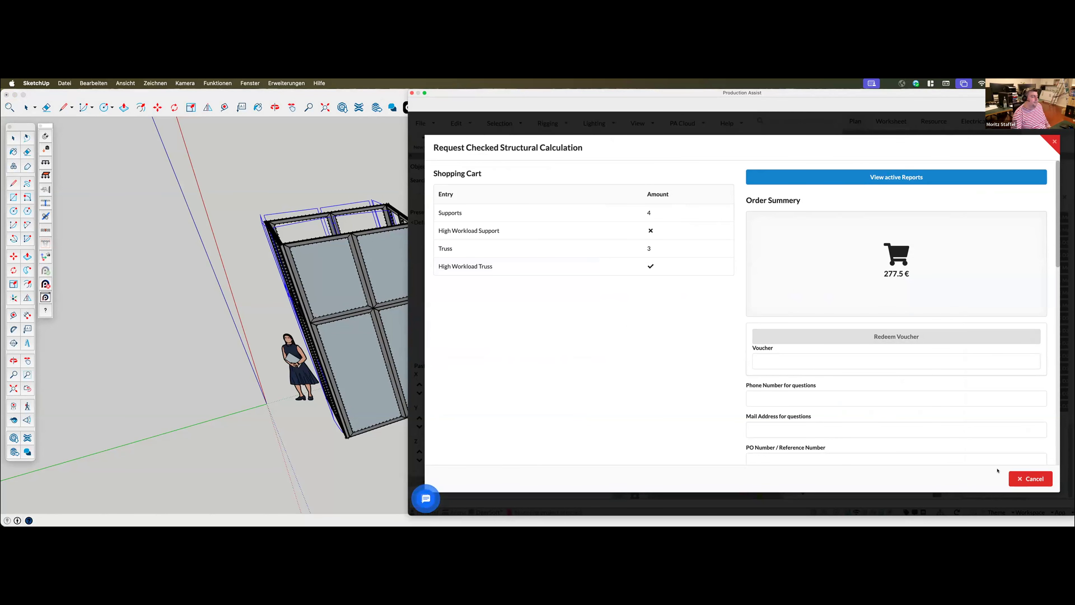
left_click(1029, 478)
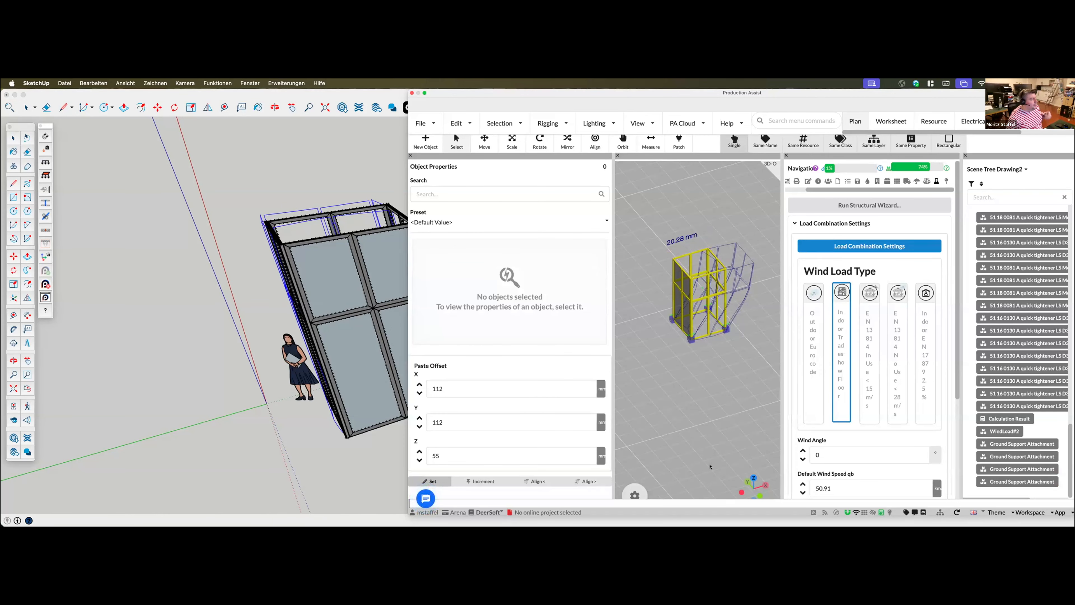
Close the scene tree and review the structural workload of each Aluvision profile and connector type
left_click_drag(775, 413, 722, 360)
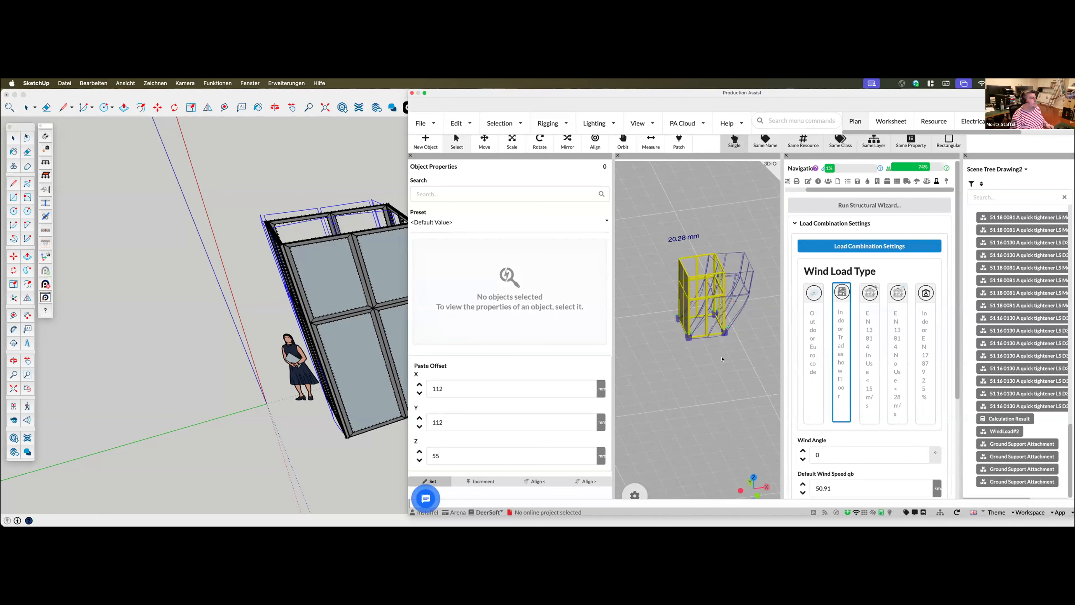
scroll(681, 360, "up", 10)
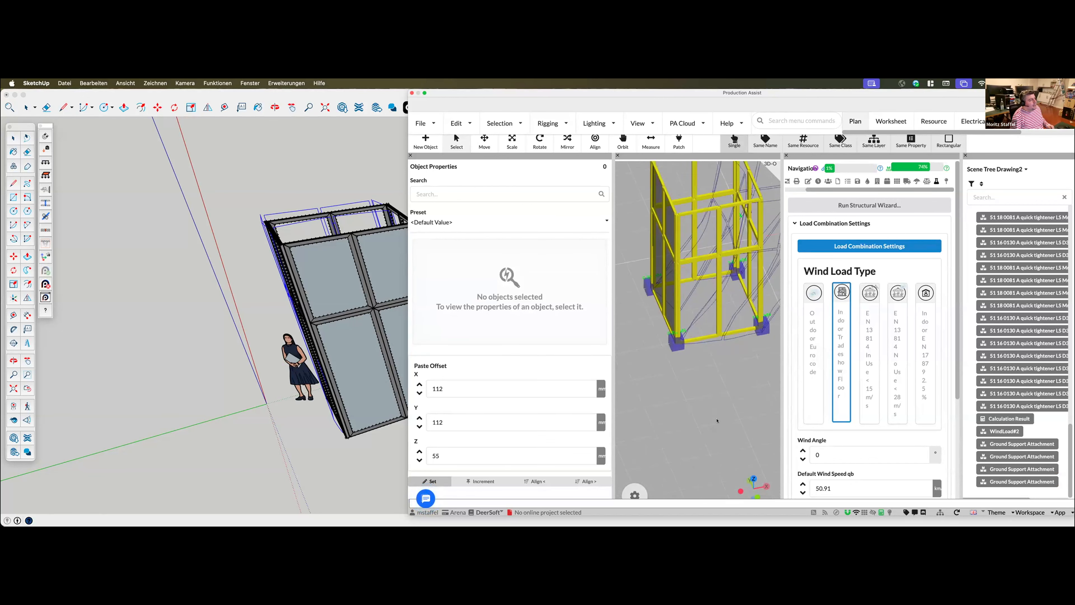
scroll(681, 353, "up", 5)
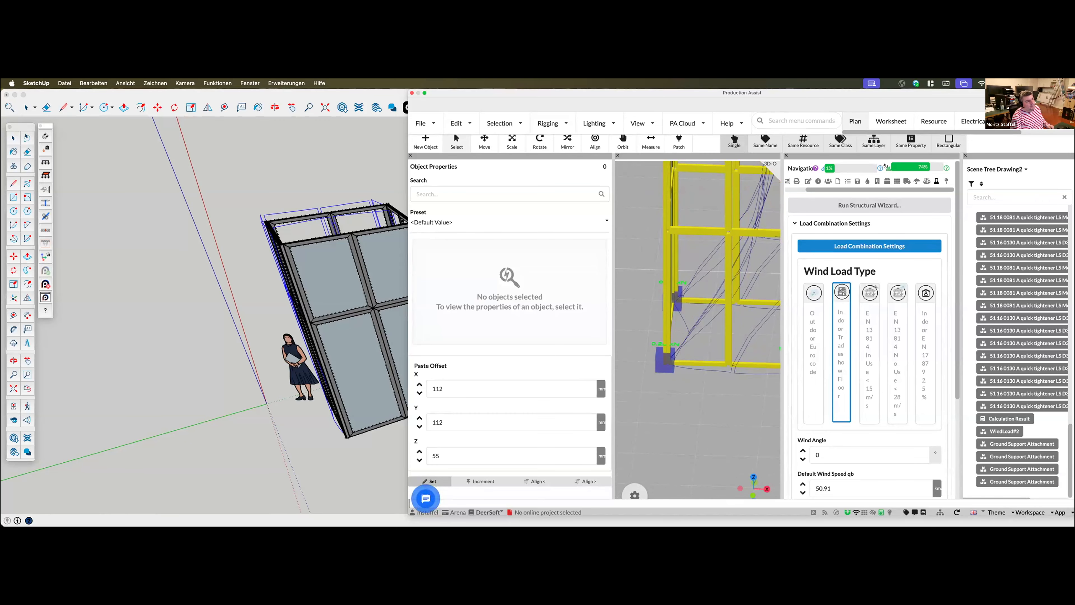
mouse_move(885, 166)
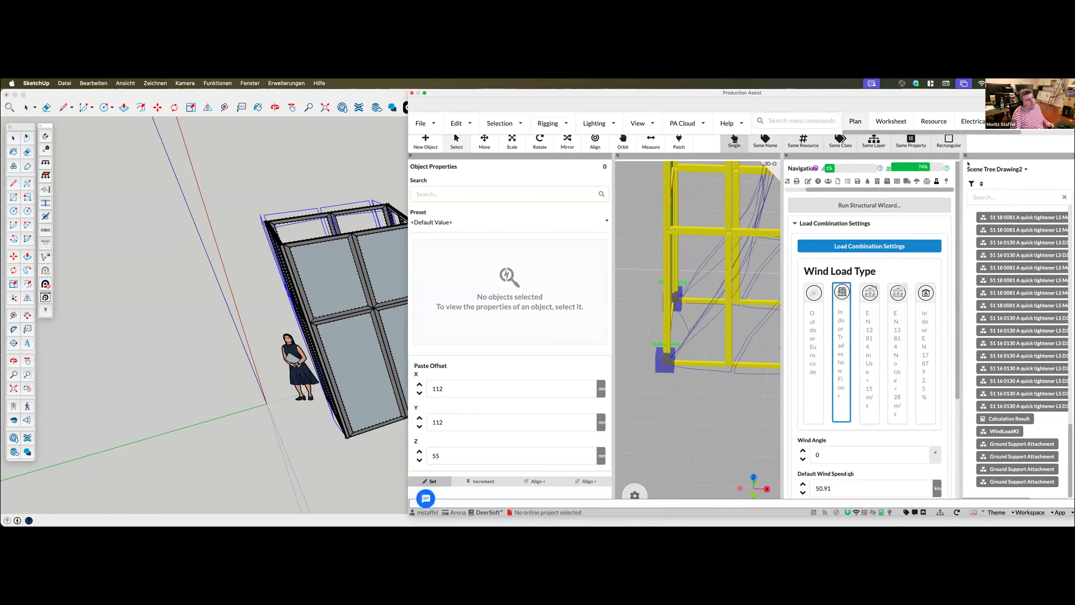
left_click(964, 156)
mouse_move(986, 166)
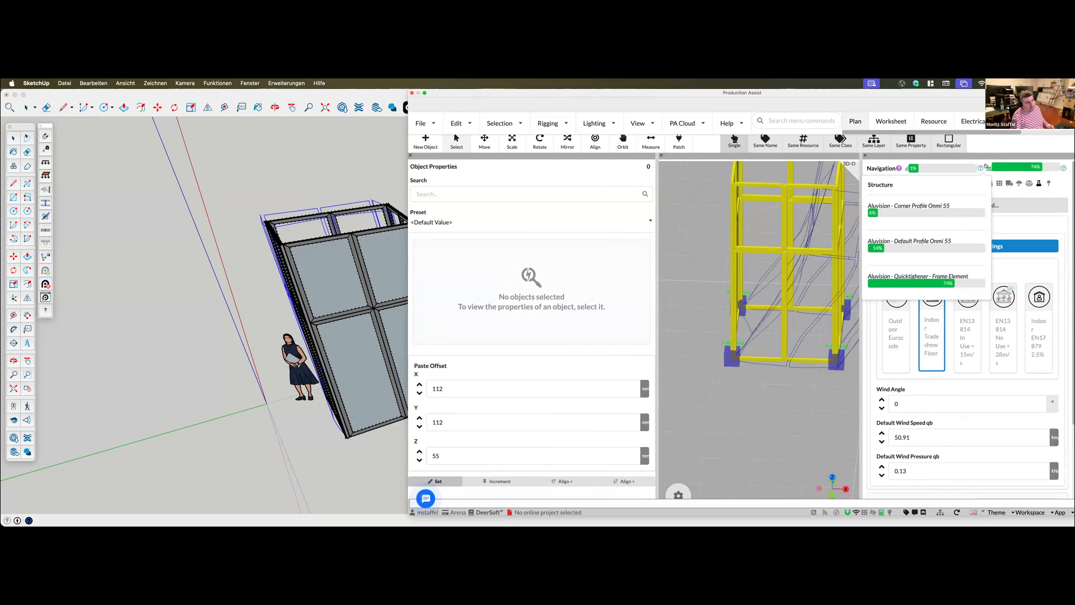
Turn on Show Floor Load in the calculation result display and examine the load distribution beneath the booth
scroll(779, 450, "down", 2)
middle_click_drag(796, 435, 768, 423)
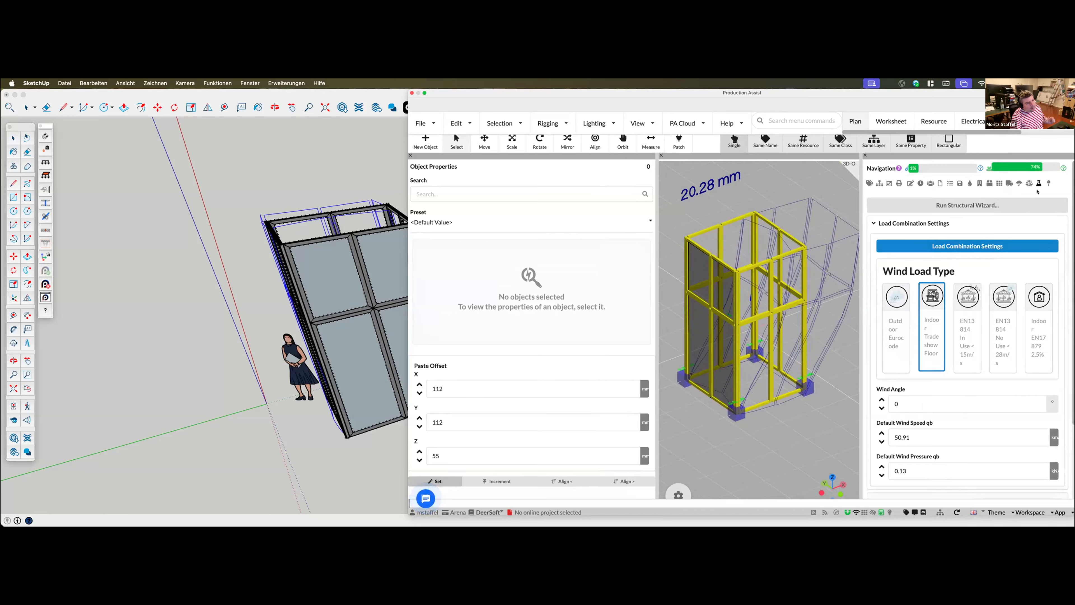
left_click(968, 248)
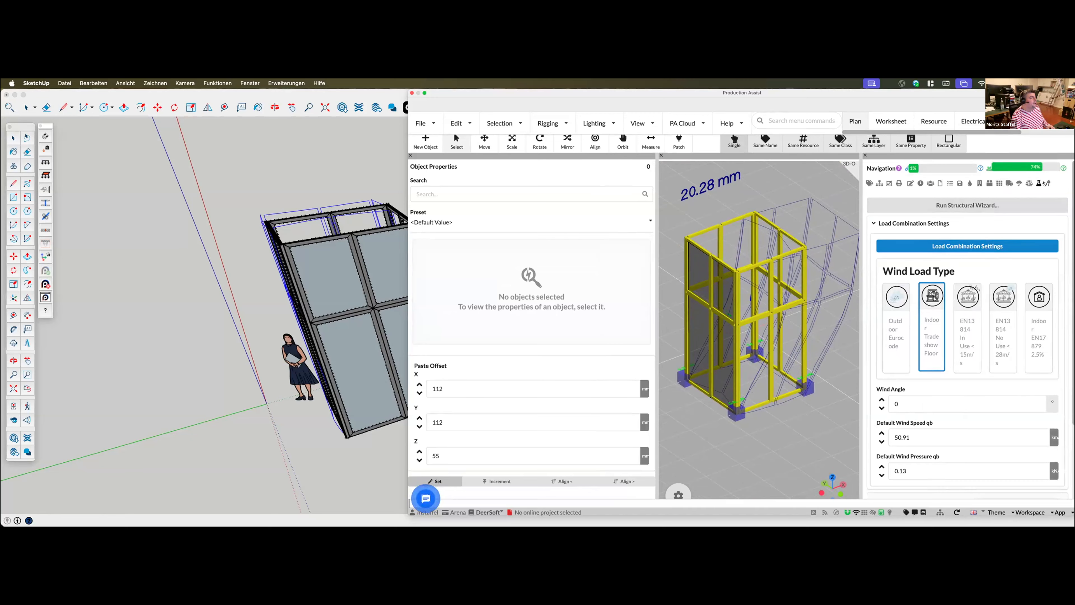
scroll(906, 429, "down", 5)
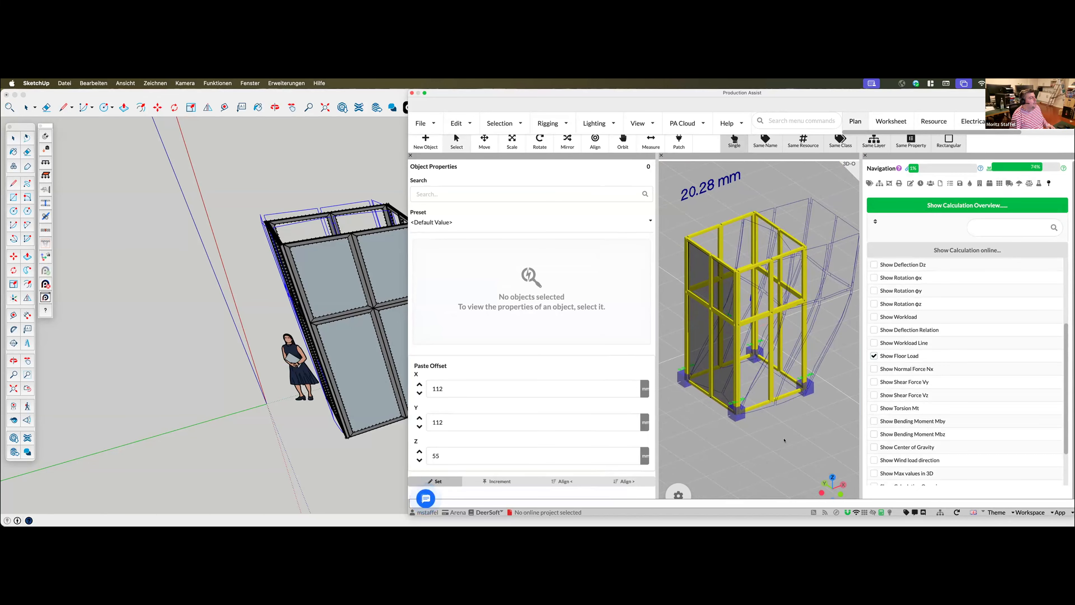
mouse_move(801, 435)
middle_mouse_down()
mouse_move(769, 471)
mouse_move(780, 420)
mouse_move(798, 421)
middle_mouse_up()
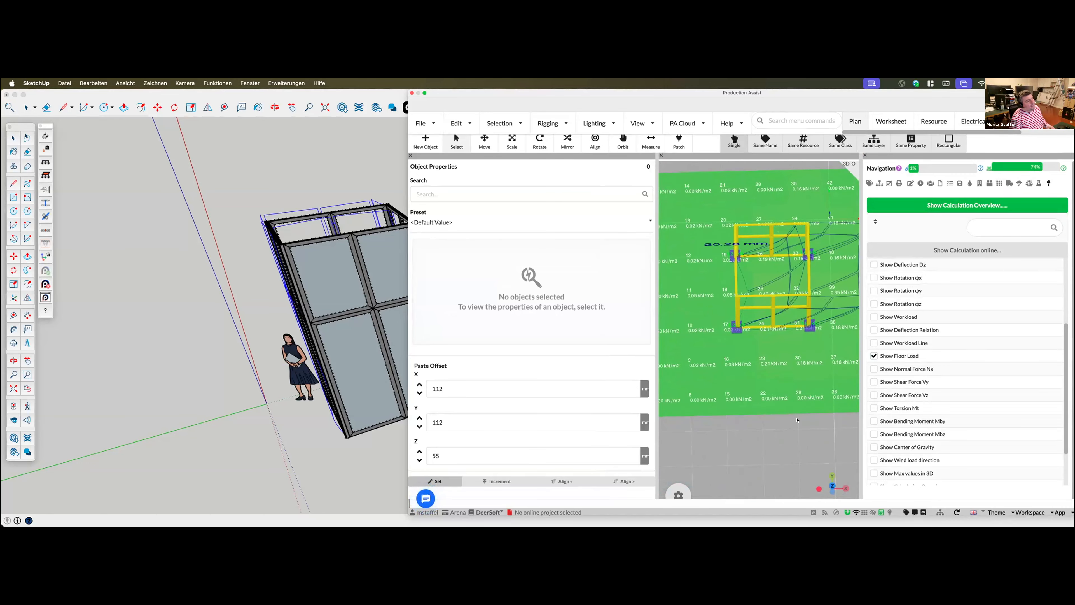
middle_click_drag(696, 452, 717, 437)
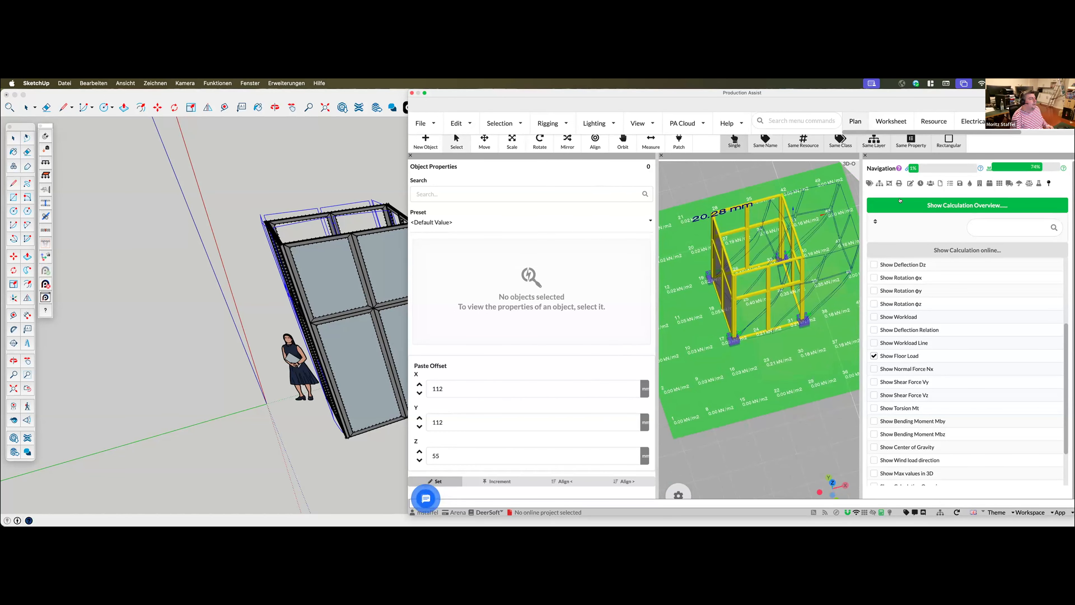
Check the floor load capacity in the load combination settings and accept the dialog
left_click(1033, 183)
left_click(947, 247)
scroll(623, 344, "down", 2)
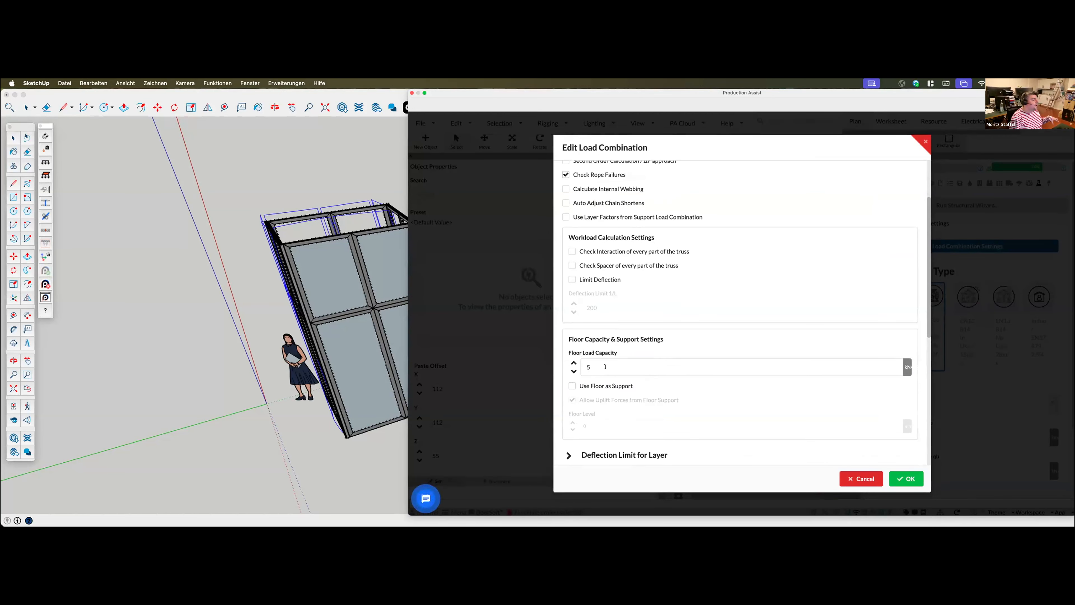
left_click(906, 479)
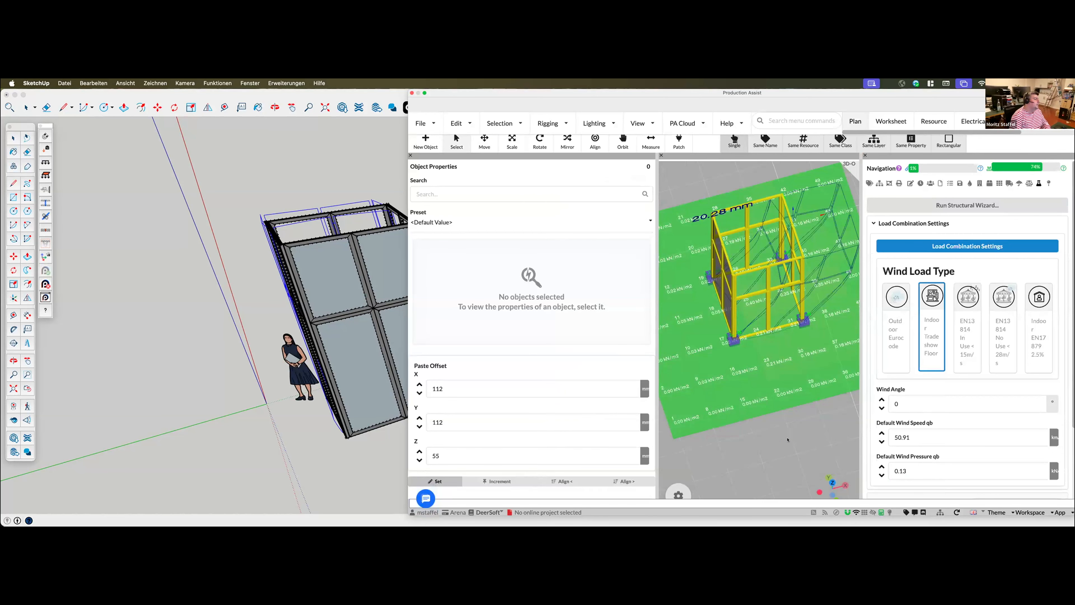
Return to the calculation result display options and examine the booth's floor load and combined deflection from several angles
scroll(787, 436, "down", 3)
mouse_move(782, 432)
middle_mouse_down()
mouse_move(730, 428)
mouse_move(768, 440)
middle_mouse_up()
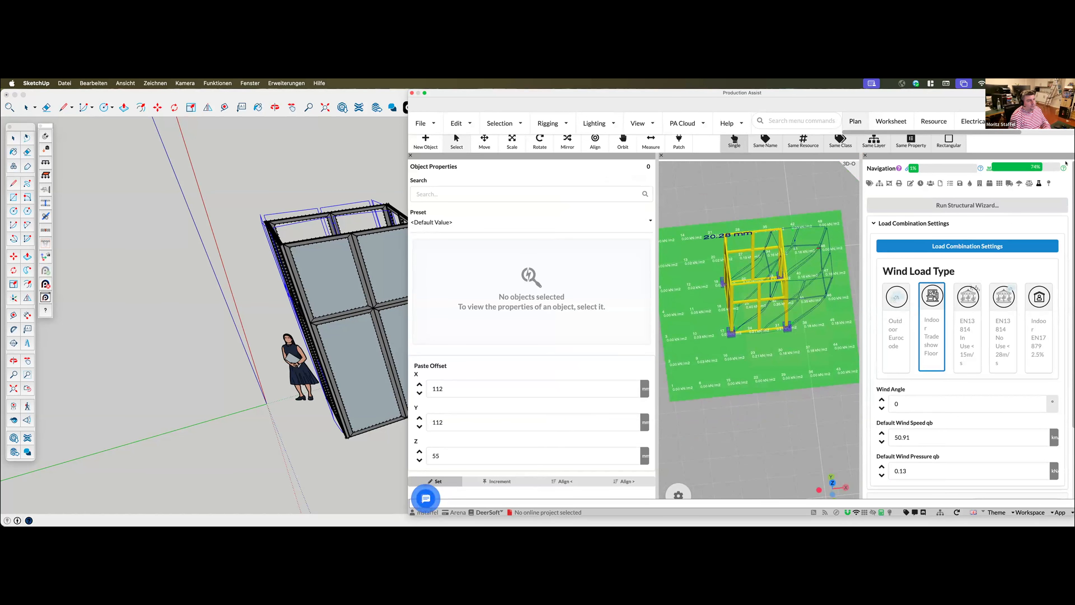
left_click(1045, 183)
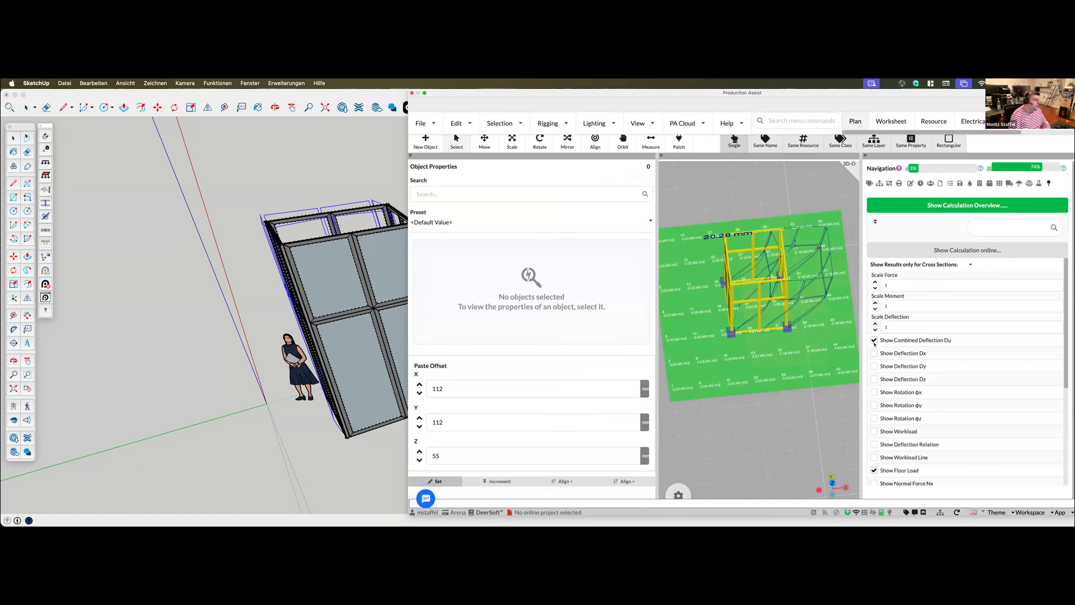
middle_click_drag(784, 444, 806, 407)
scroll(805, 407, "down", 2)
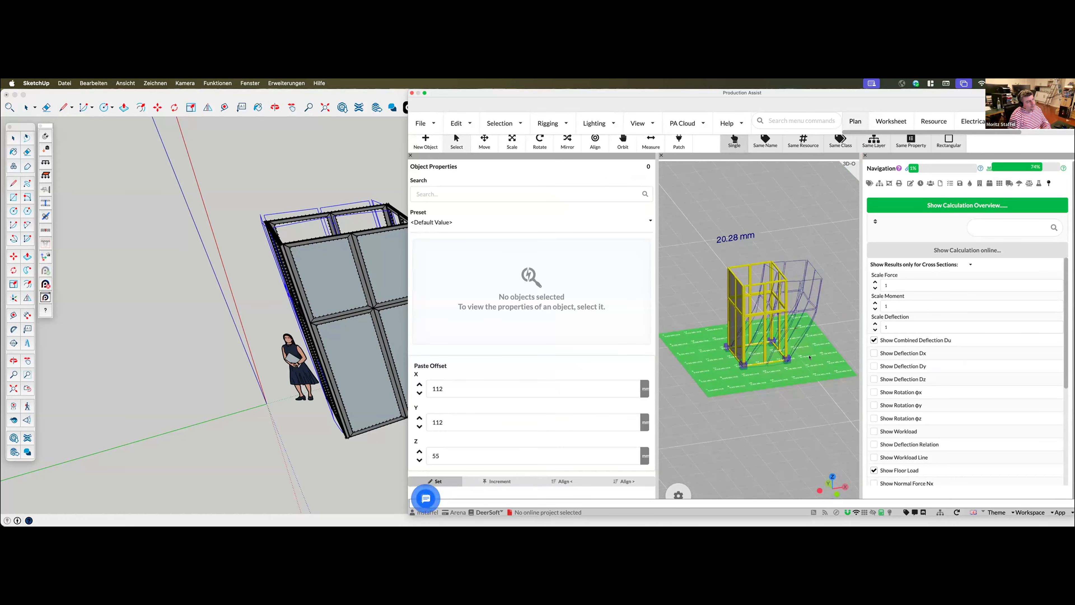
middle_click_drag(777, 445, 675, 407)
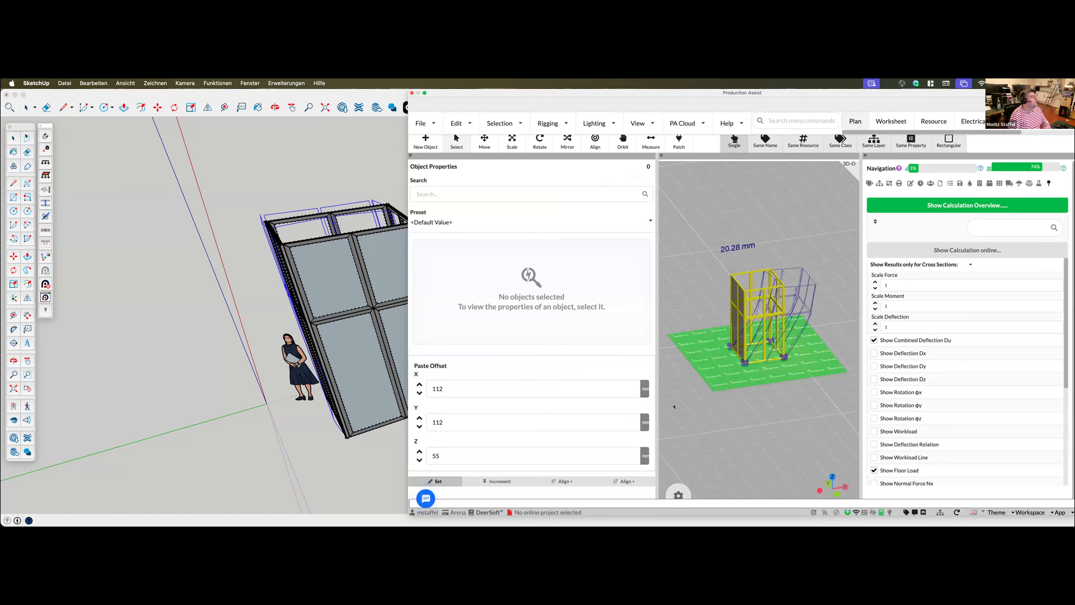
Start creating a calculation report and exclude Prove Drops from its extent
left_click(428, 122)
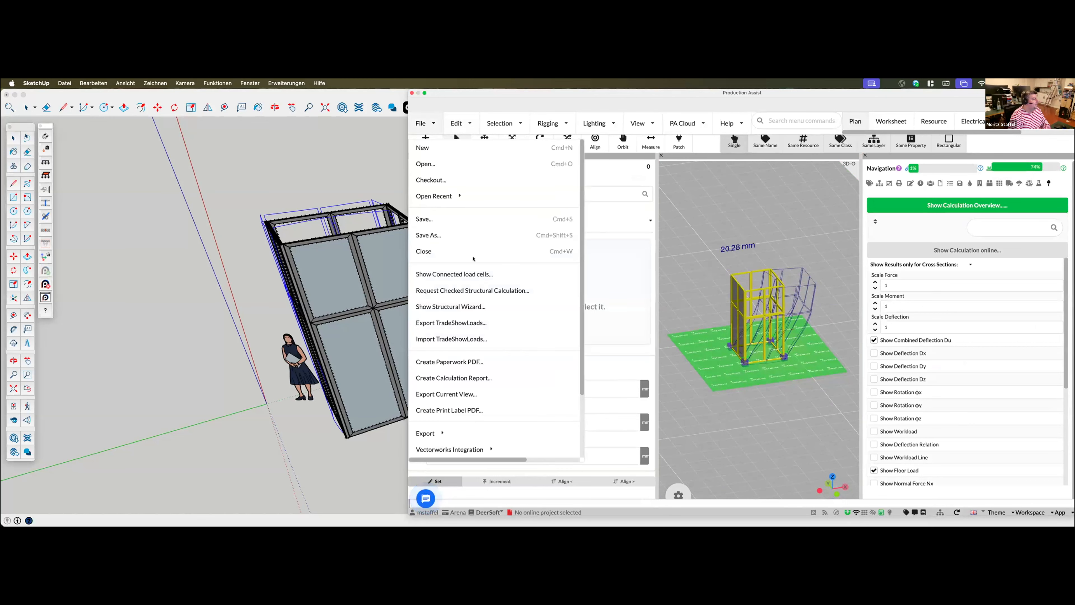
left_click(448, 377)
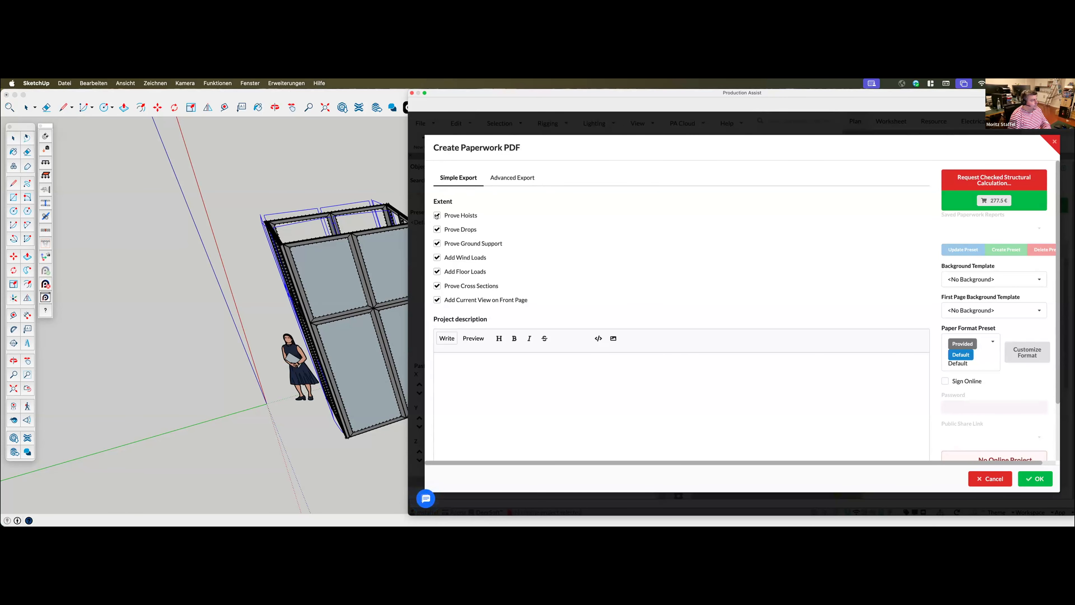
left_click(437, 229)
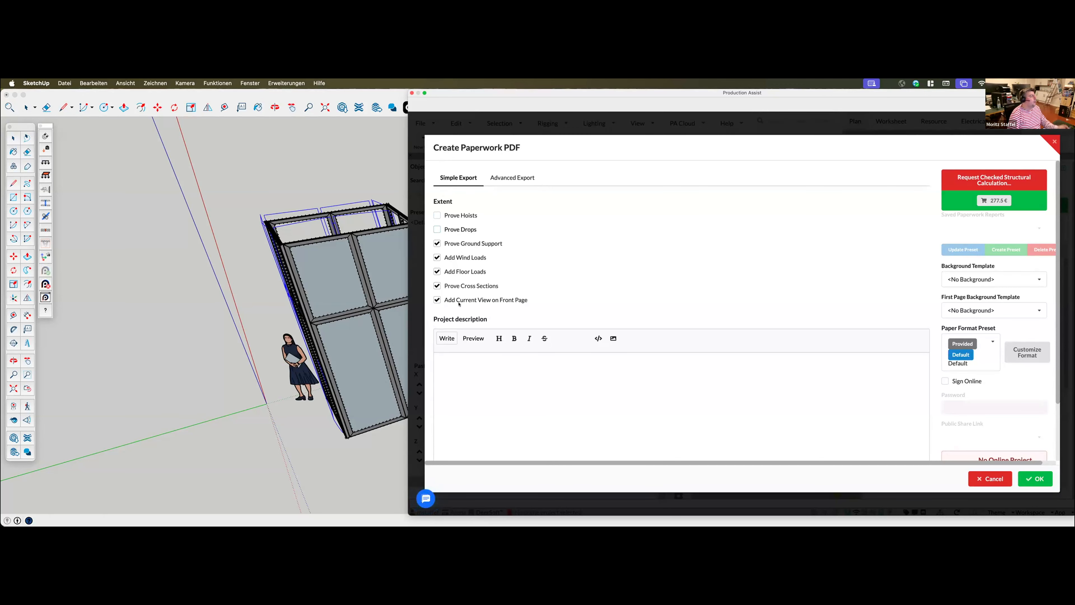
Begin the report's project description with "A small Aluvision Booth"
scroll(443, 290, "down", 1)
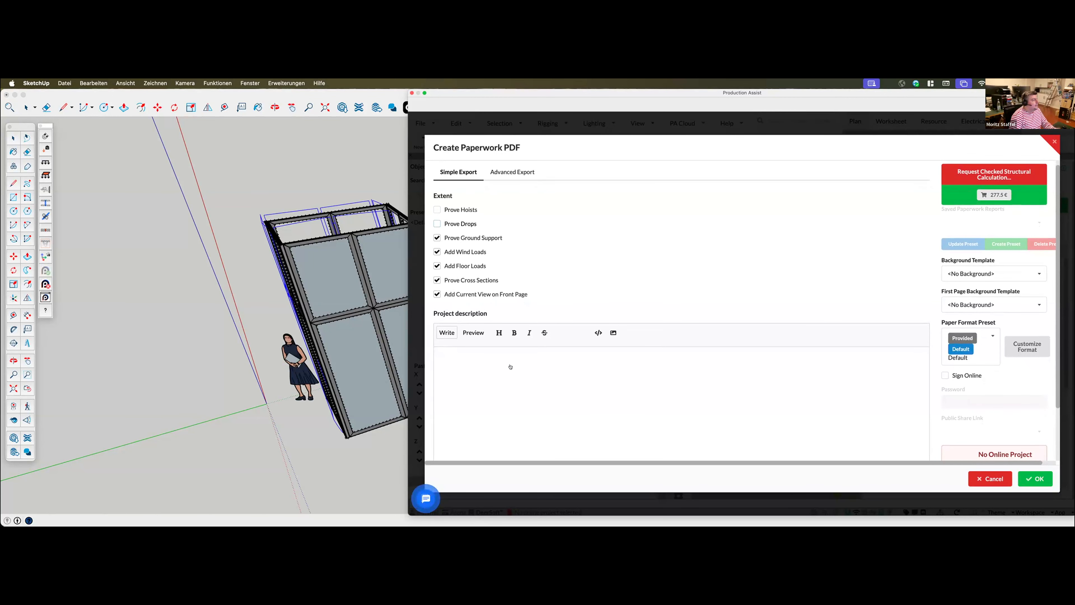
scroll(508, 365, "down", 1)
left_click(477, 367)
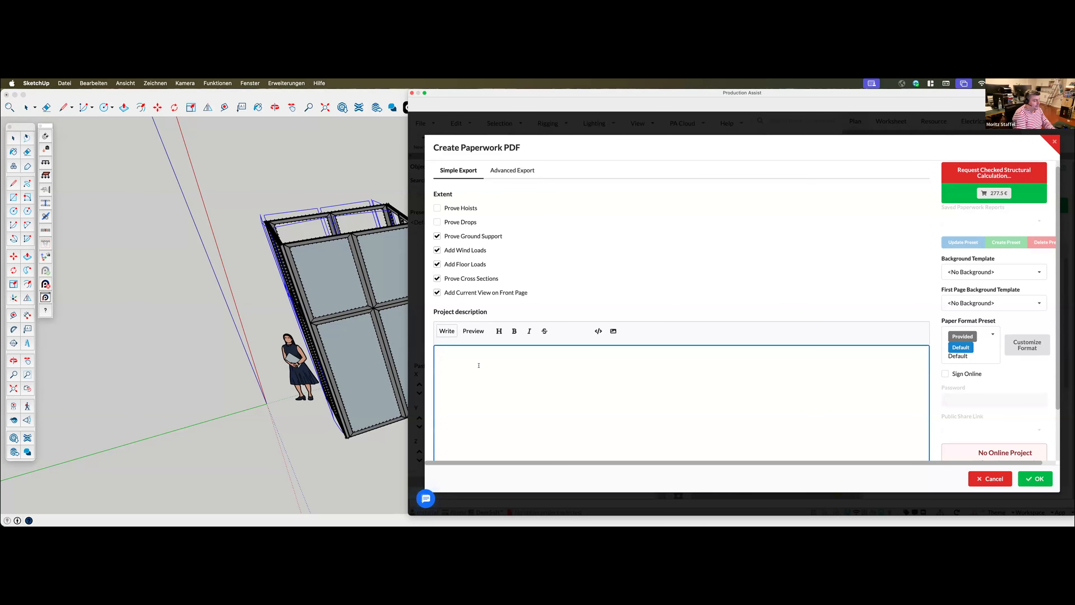
type("A smal")
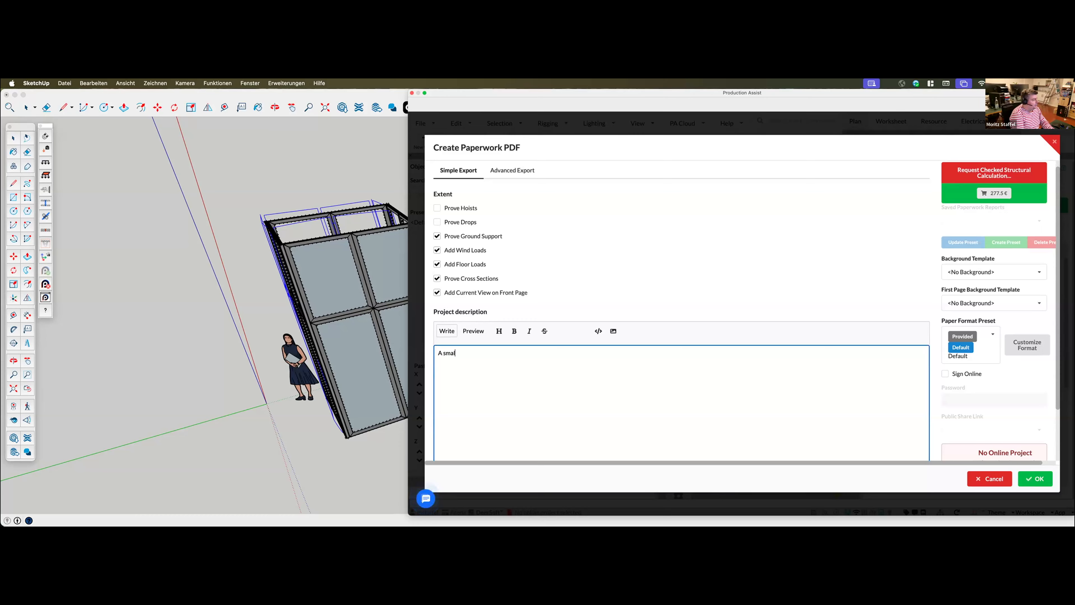
type("l AIuvision Booth")
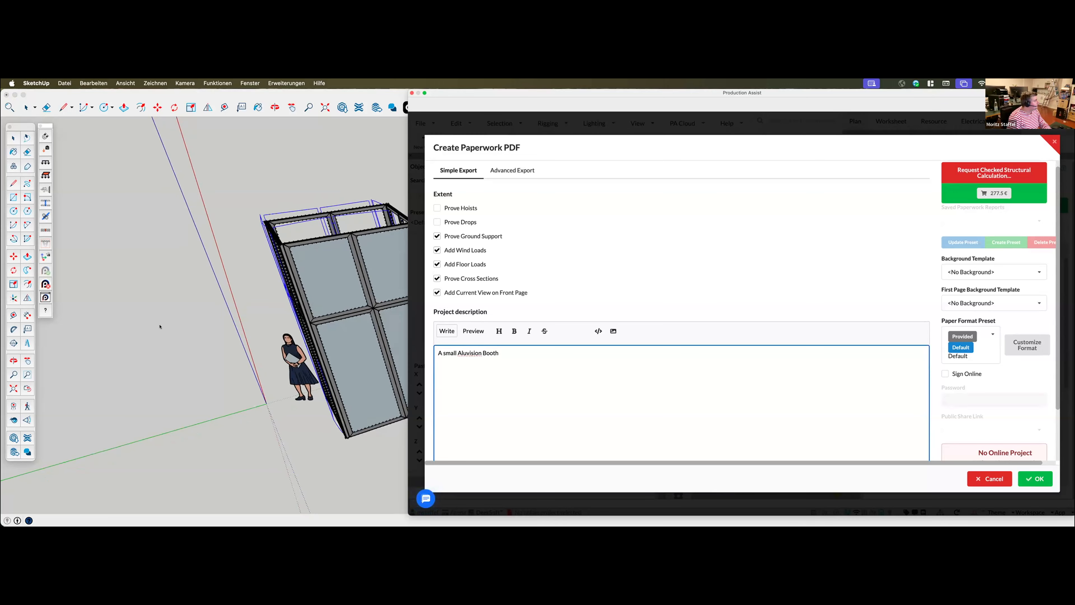
Switch to SketchUp and measure the booth's lower front edge with the Tape Measure tool
scroll(160, 327, "down", 2)
left_click(14, 313)
scroll(202, 399, "down", 2)
scroll(508, 390, "down", 3)
scroll(399, 387, "up", 2)
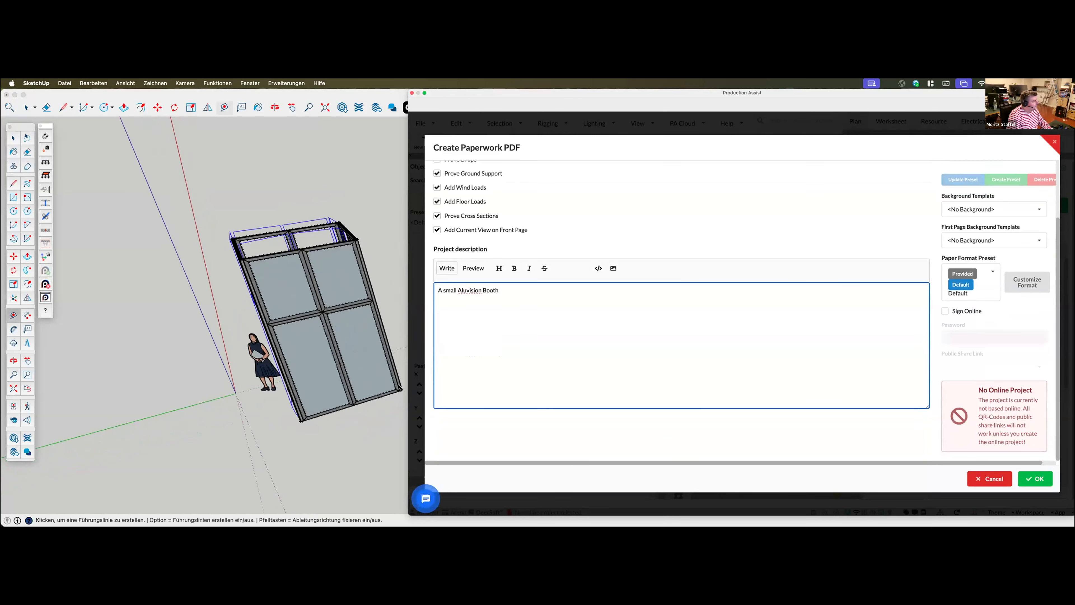
left_click(400, 389)
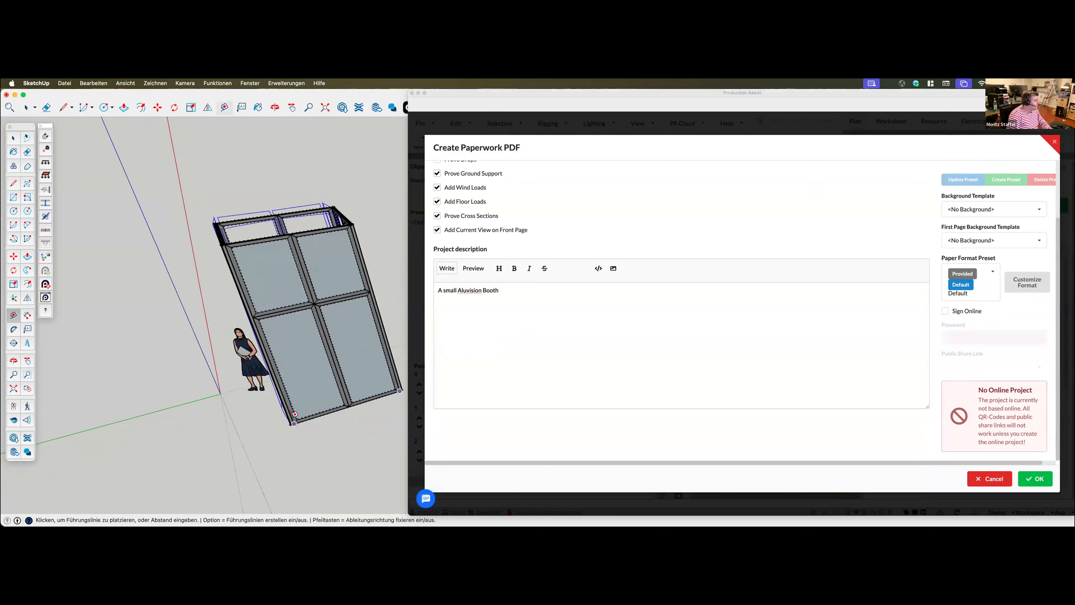
left_click(292, 422)
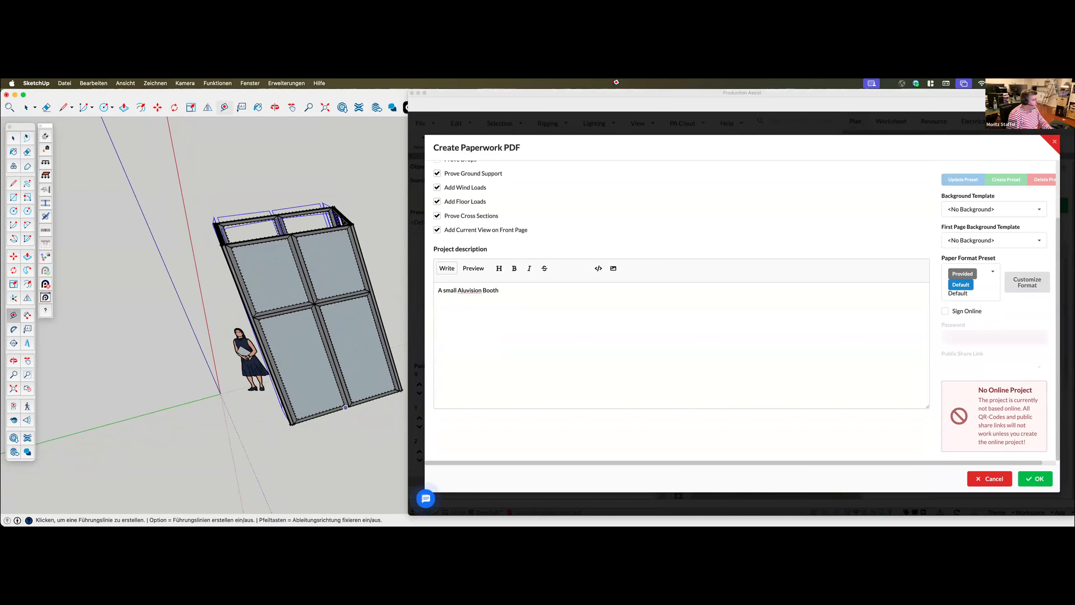
Move the Production Assist window off the SketchUp model and measure the booth's lower and upper front edges
left_click(691, 129)
key("ctrl+alt+super+Right")
left_click(401, 386)
left_click(400, 389)
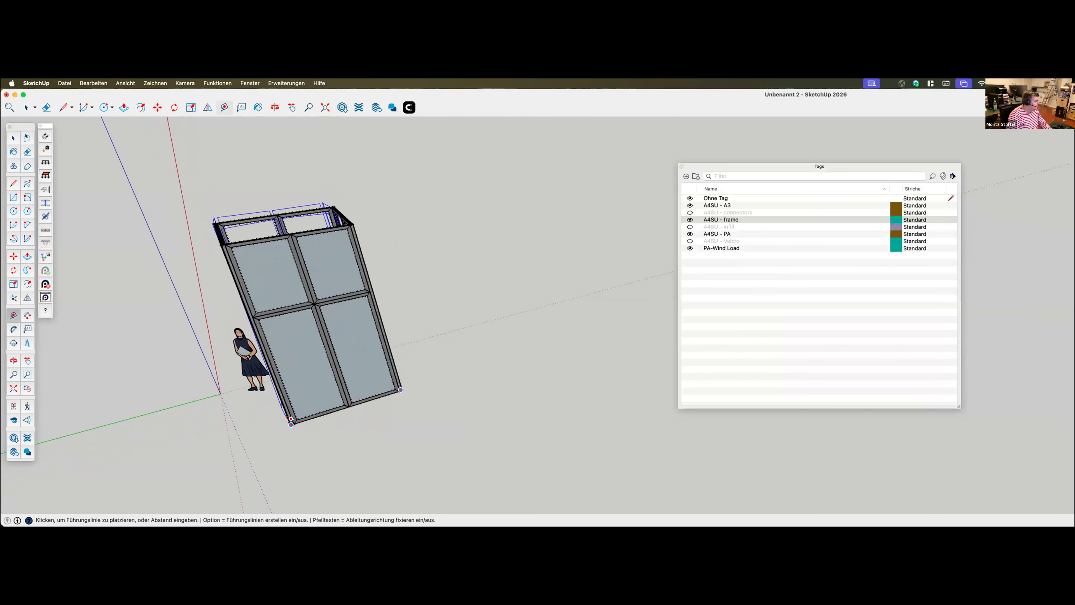
left_click(291, 419)
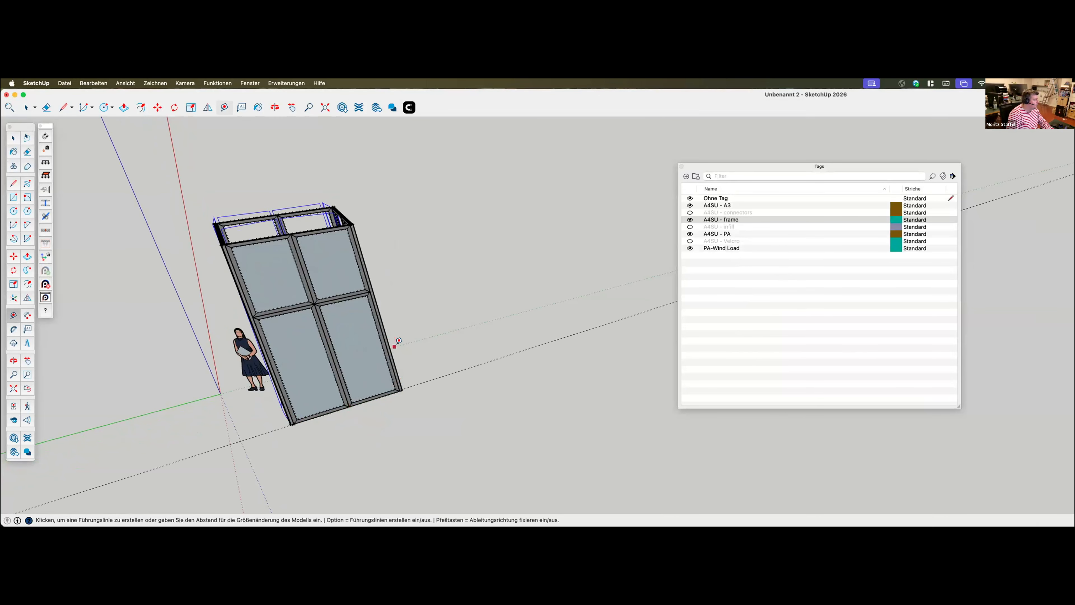
left_click(223, 244)
left_click(353, 223)
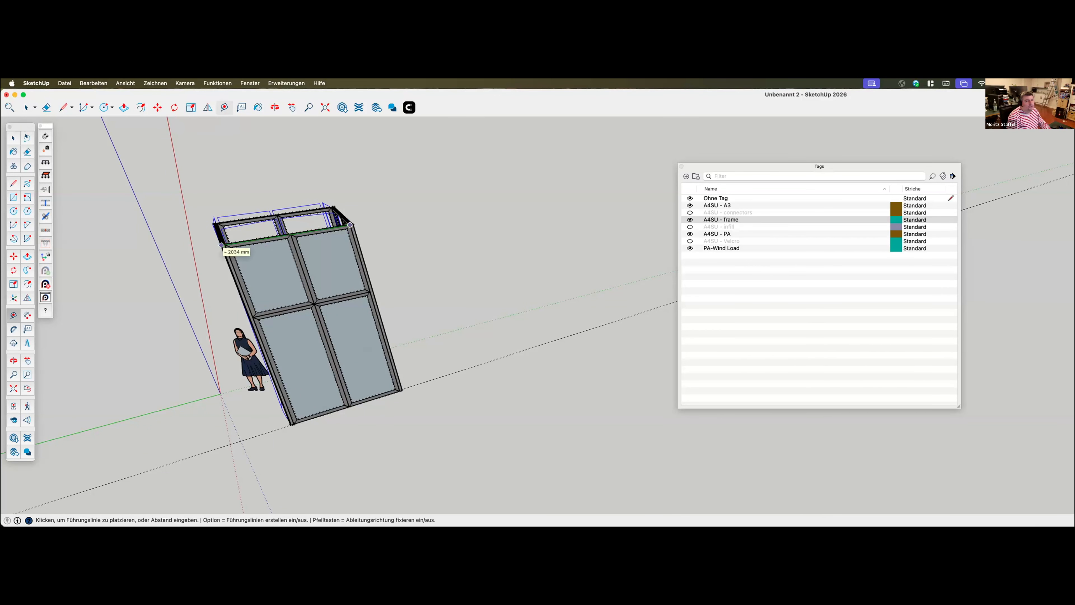
Bring the Production Assist window back and complete the project description with "2m by 2m. The height is 6m."
mouse_move(1074, 150)
left_mouse_down()
mouse_move(314, 111)
mouse_move(480, 109)
left_mouse_up()
type("2m by 2m. The height is")
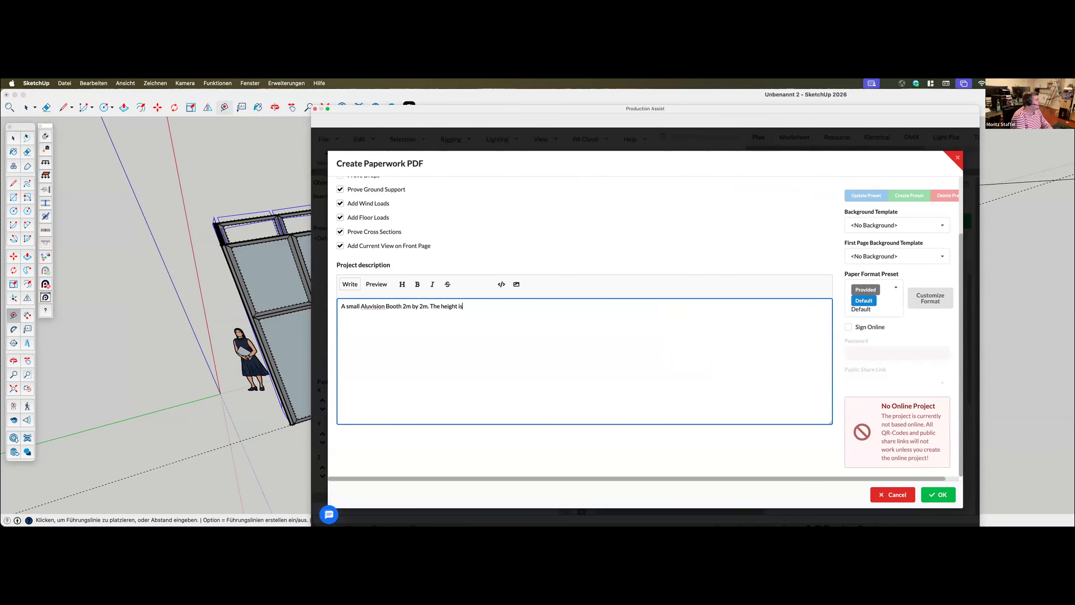
type(" 6m.")
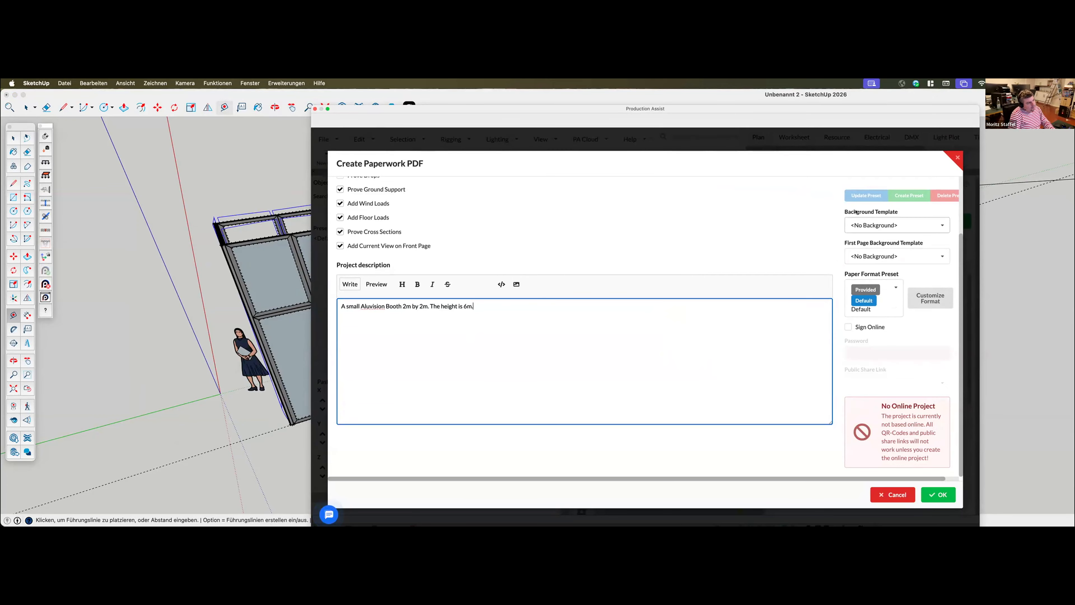
Set both the background template and the first page background template to Default Background
left_click(880, 221)
left_click(875, 257)
left_click(865, 256)
left_click(864, 287)
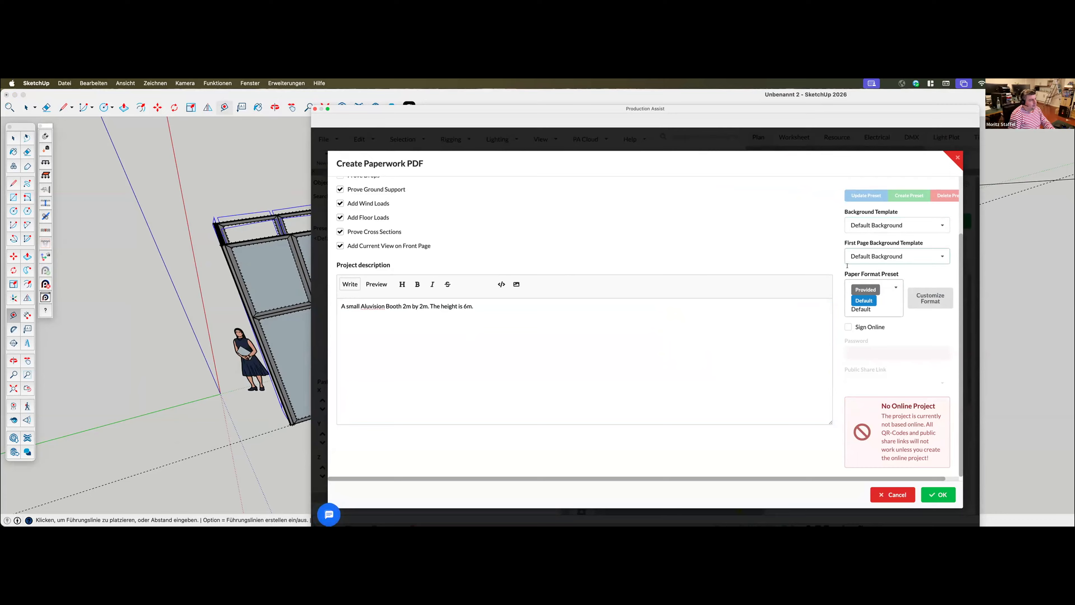
Generate the calculation report and save it to the desktop (Schreibtisch) as report.pdf
left_click(938, 495)
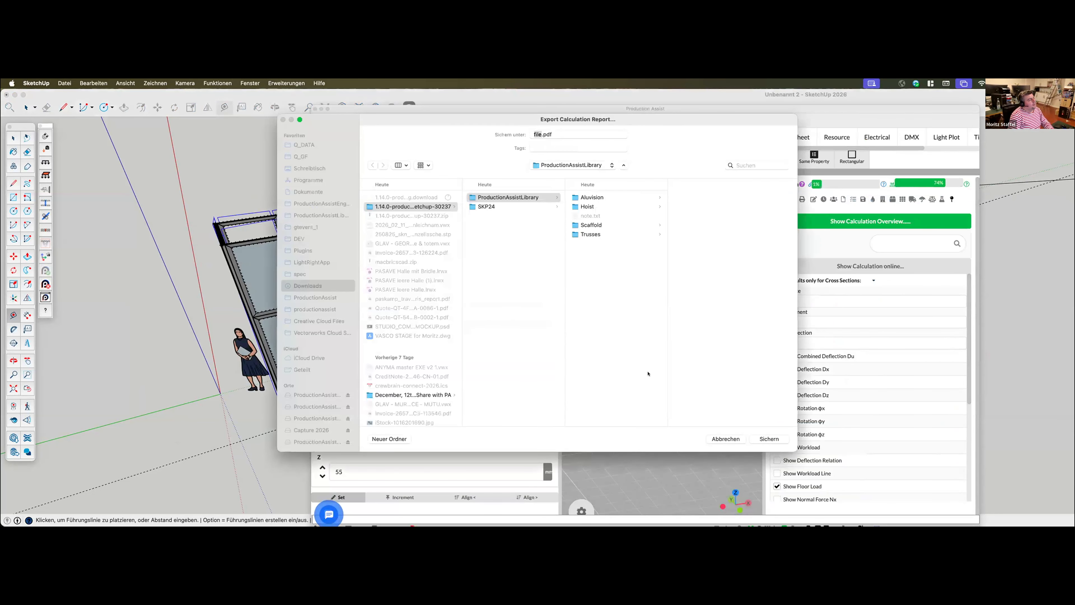
left_click(318, 168)
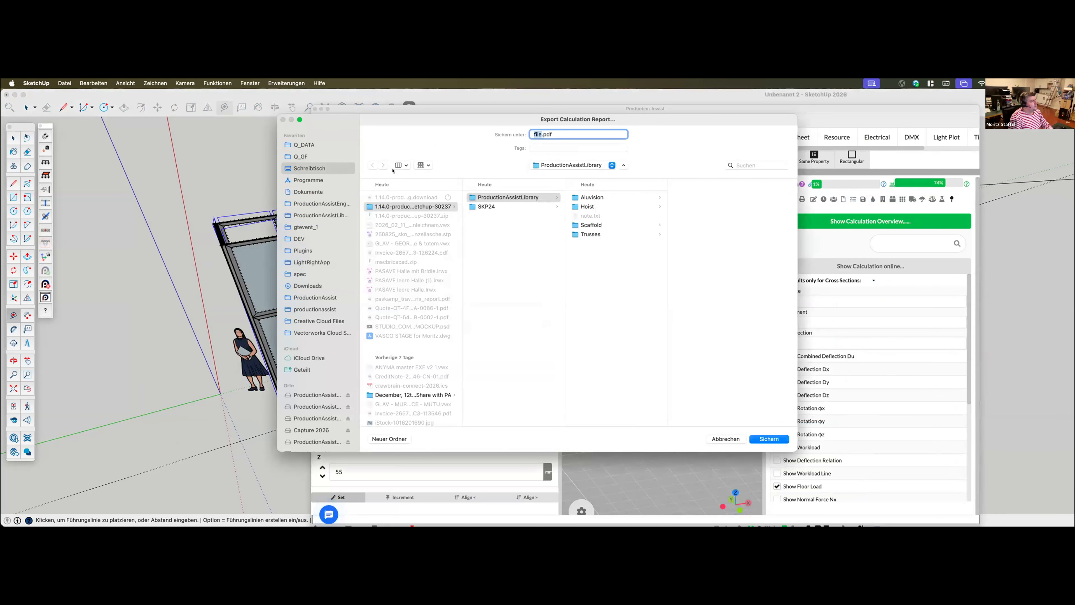
type("report")
key("Return")
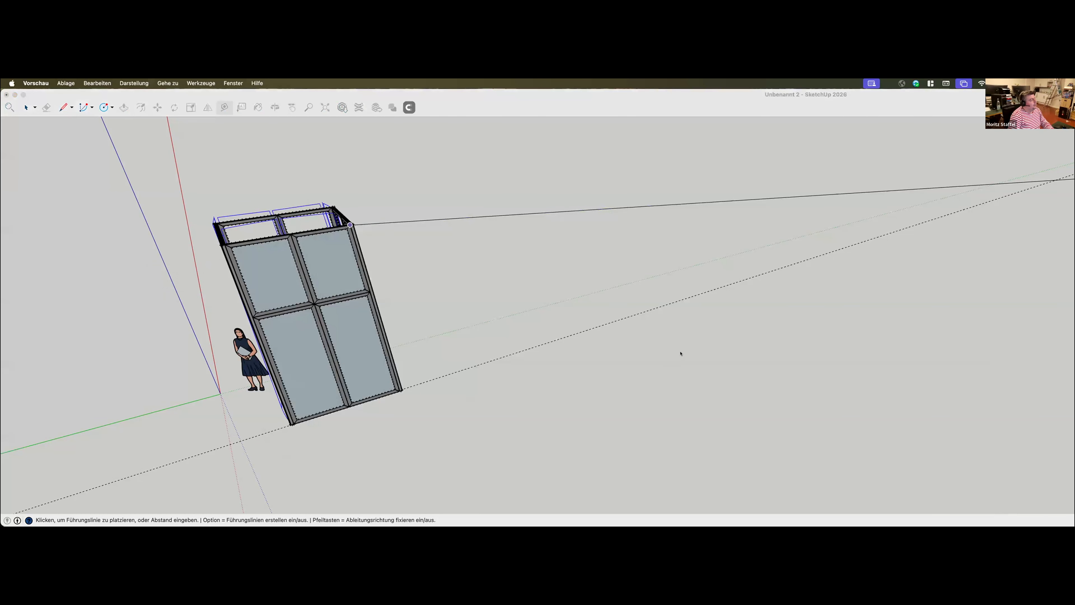
Bring the exported report.pdf into view and read its table of contents, project description, load combinations and load overview
left_click_drag(146, 101, 488, 109)
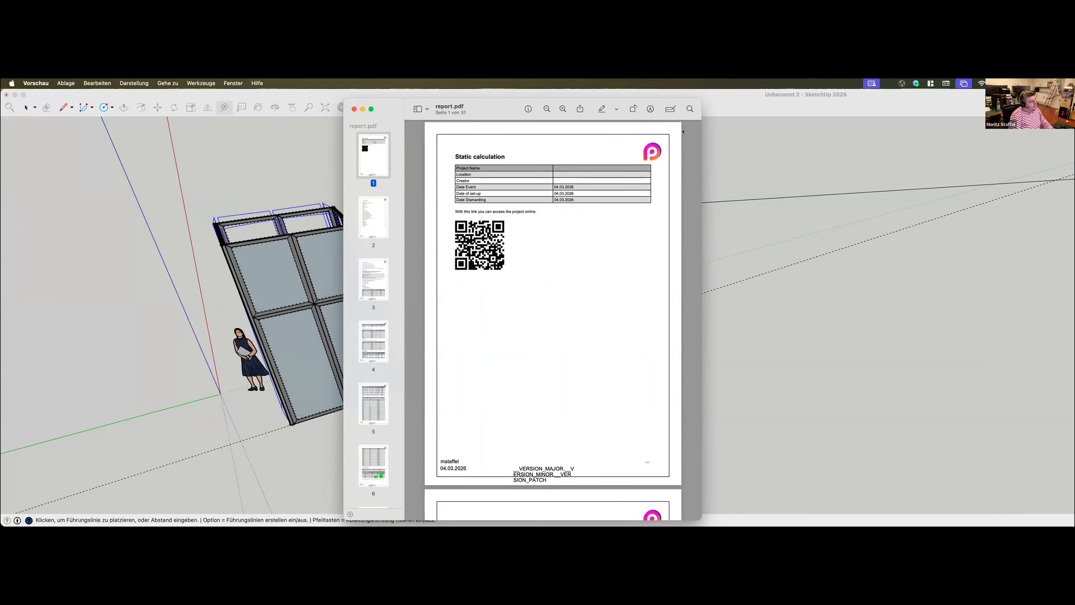
left_click(368, 225)
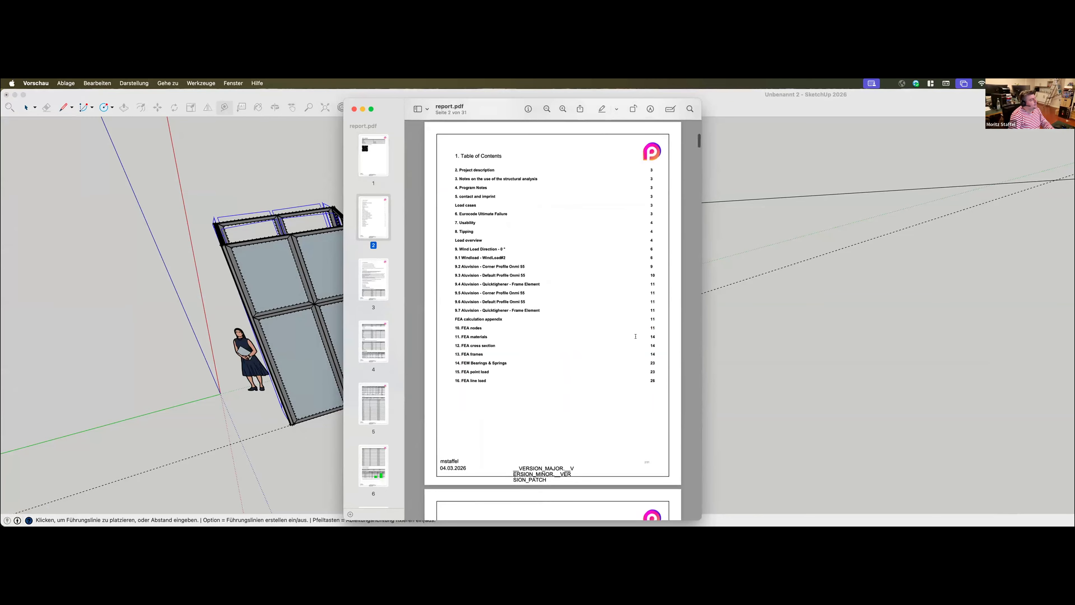
scroll(518, 277, "down", 3)
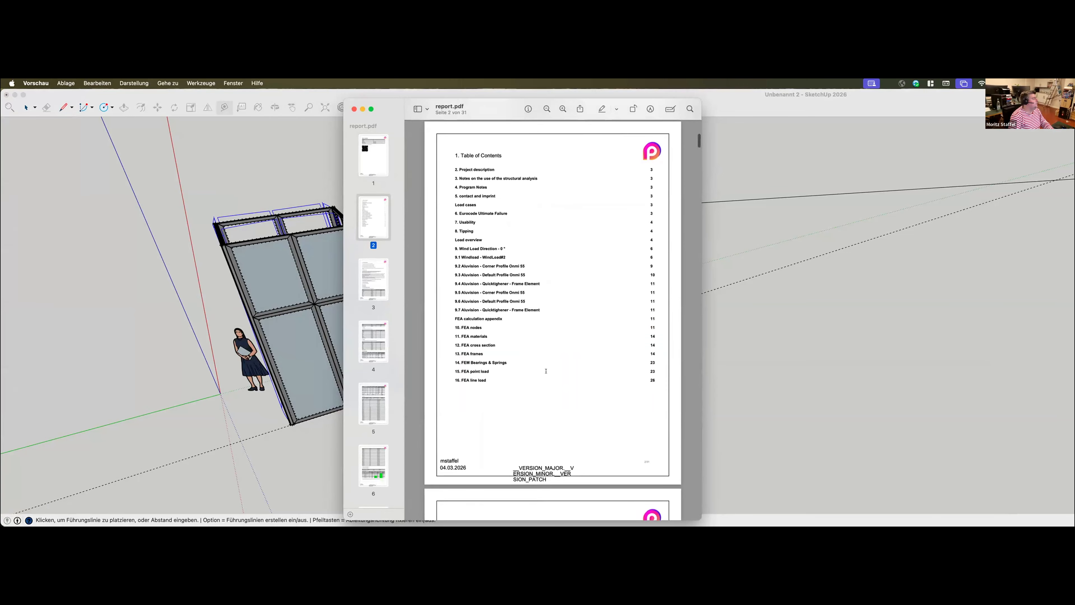
left_click(367, 283)
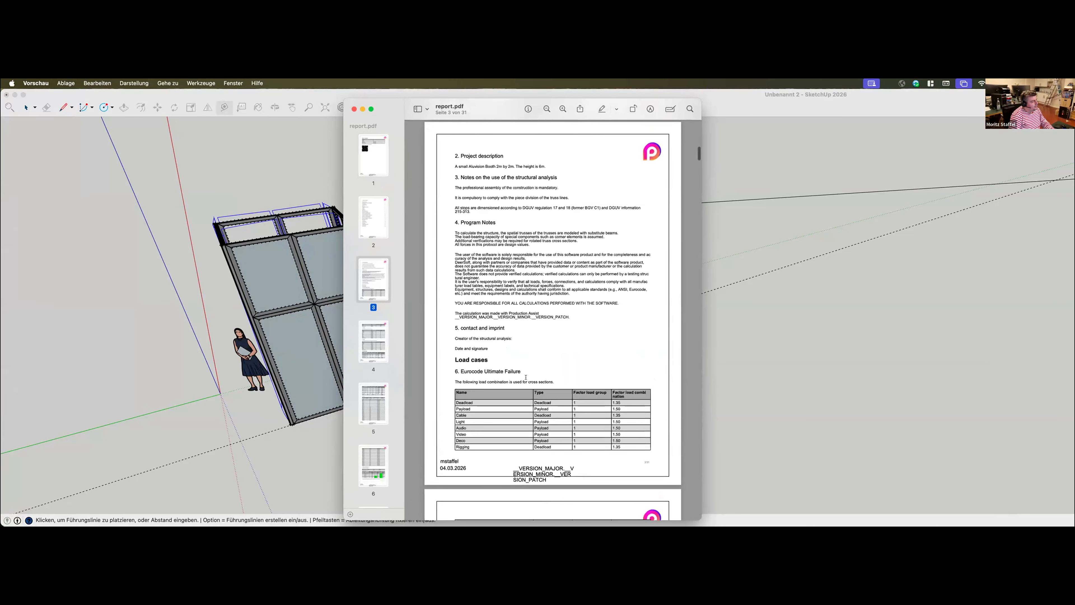
scroll(526, 377, "down", 15)
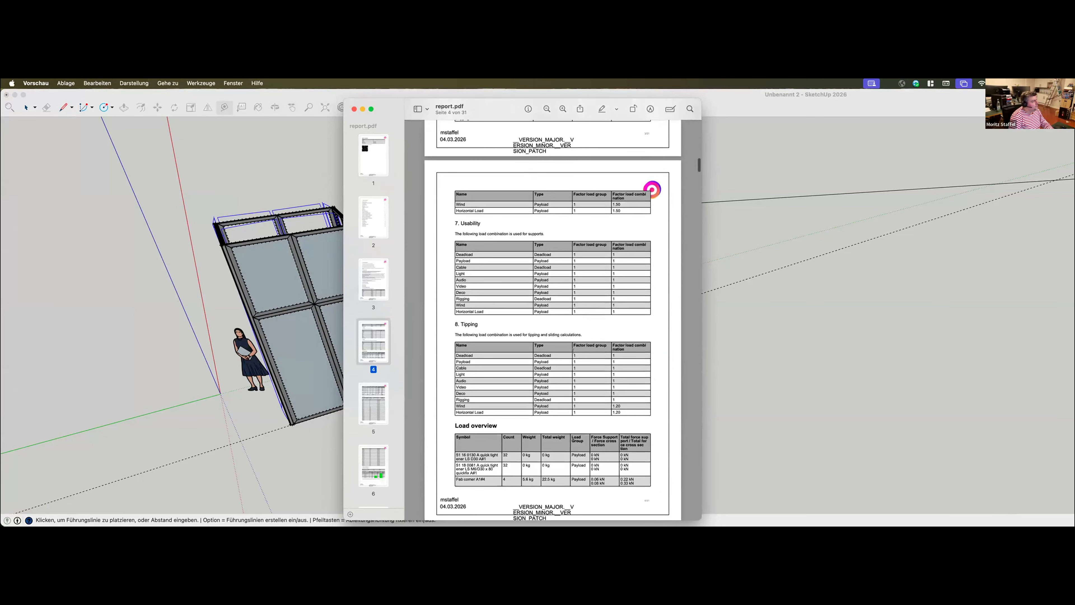
scroll(626, 178, "down", 1)
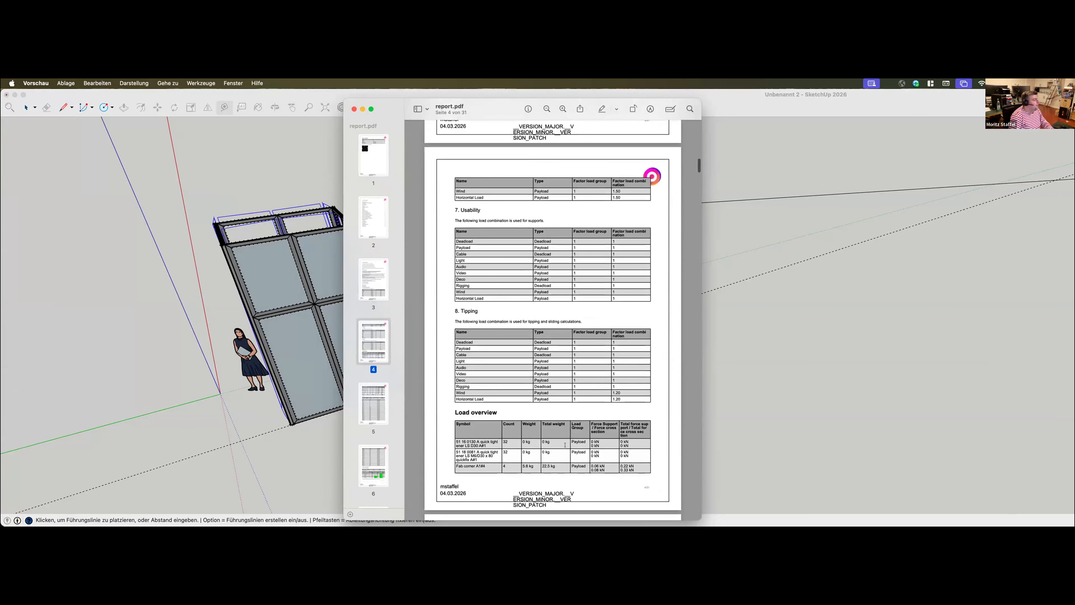
scroll(550, 441, "up", 2)
scroll(534, 433, "down", 2)
Review the report's wind pressure tables, ground support forces and floor load results
scroll(535, 433, "down", 20)
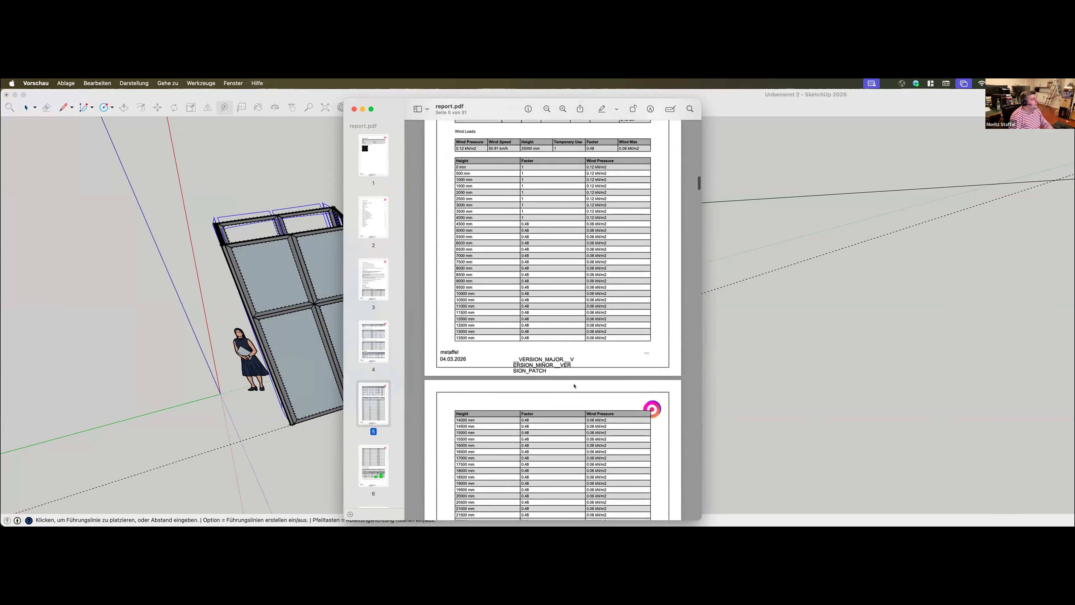
scroll(647, 198, "up", 2)
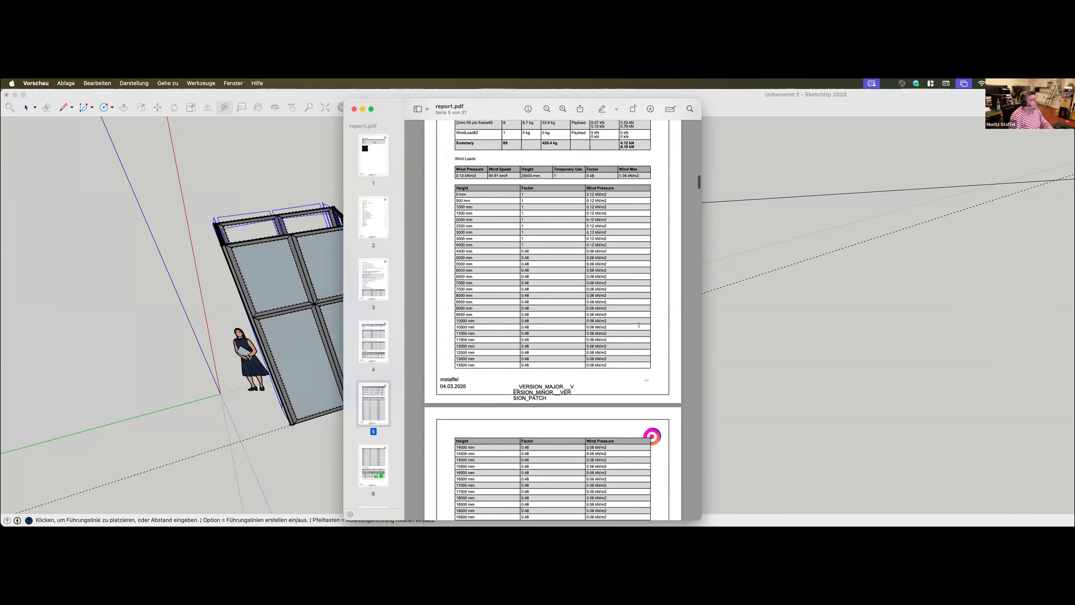
scroll(633, 321, "down", 1)
scroll(592, 367, "down", 10)
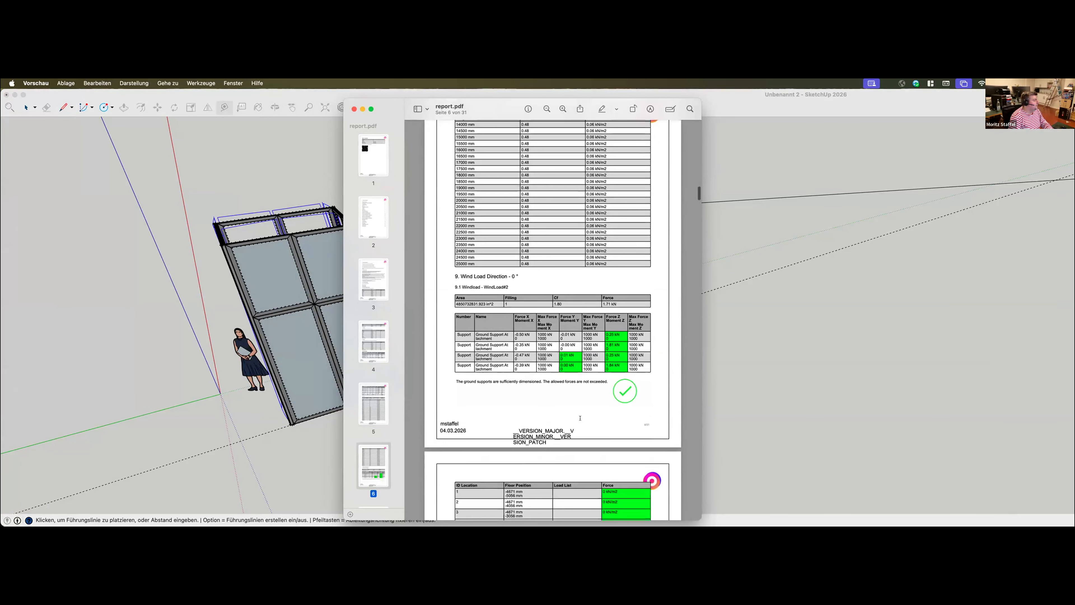
scroll(579, 418, "down", 20)
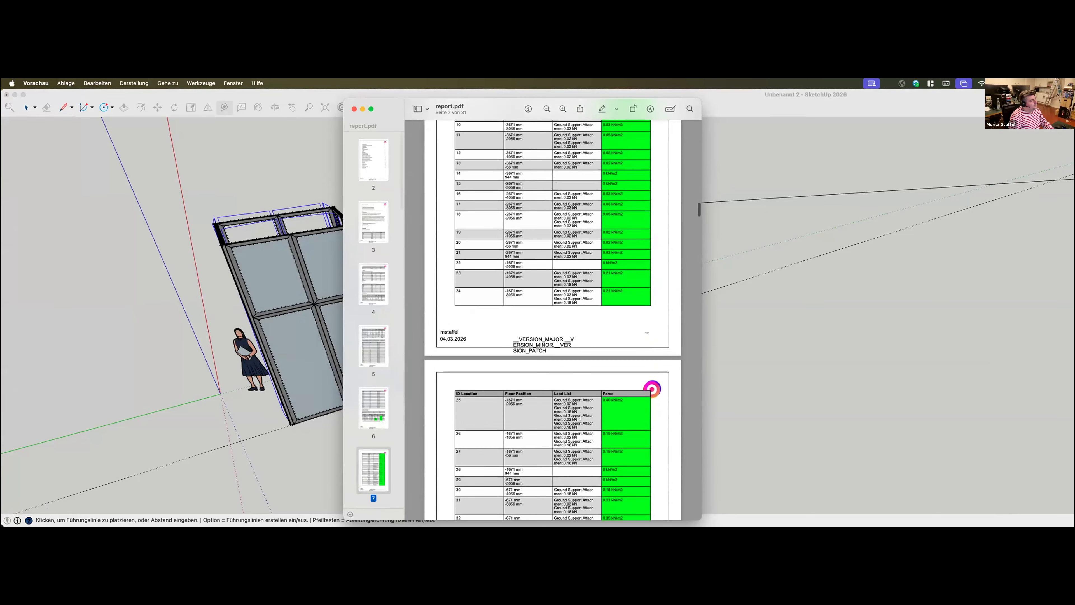
Examine the report's cross-section proofs for the Aluvision profiles and connectors and the FEA calculation appendix
scroll(579, 418, "down", 20)
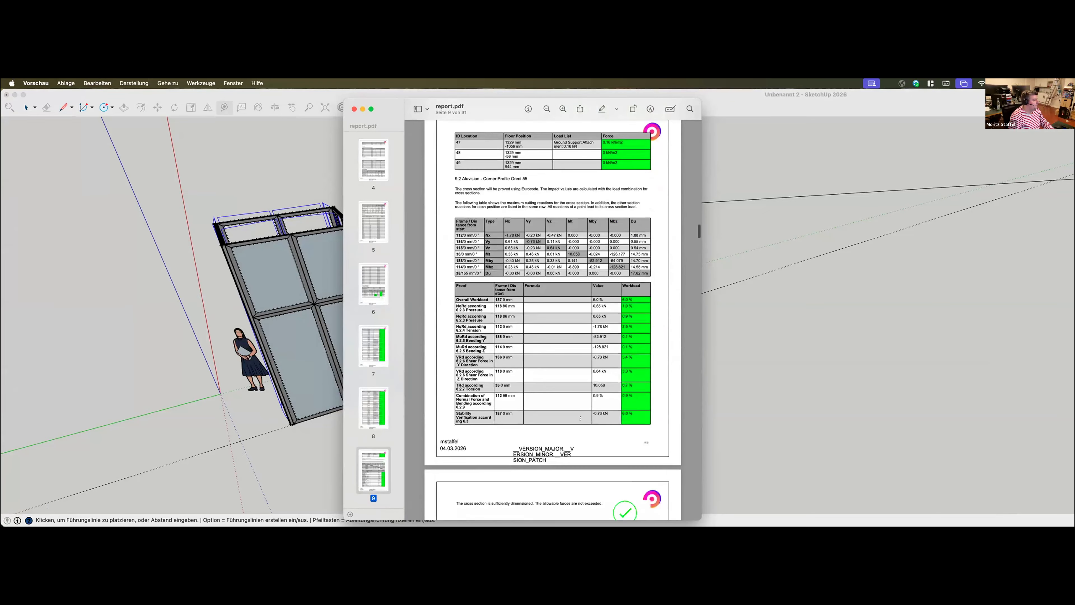
scroll(579, 418, "down", 12)
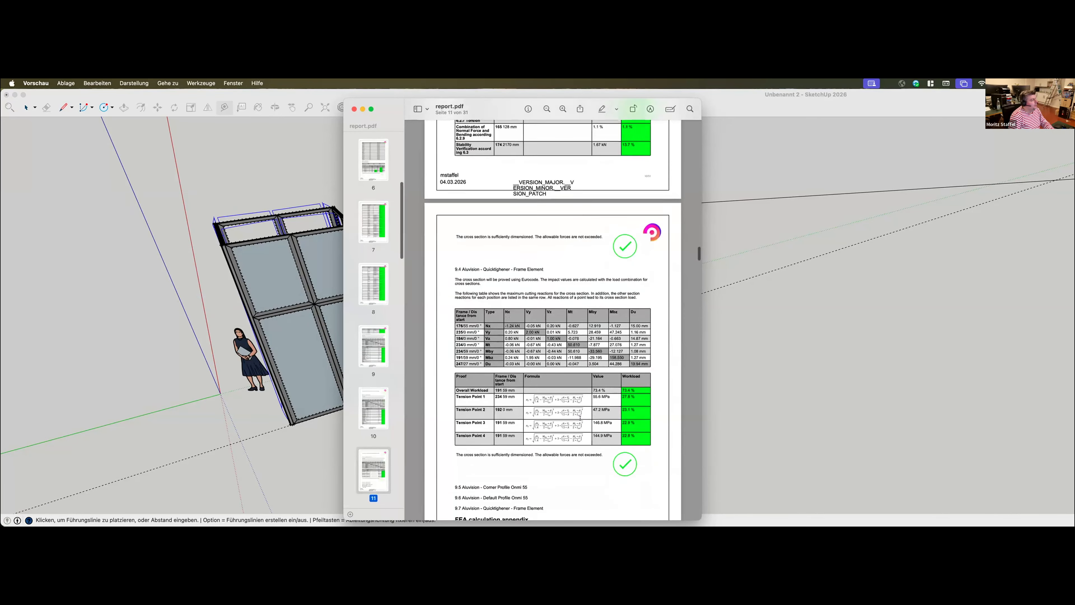
scroll(587, 394, "up", 5)
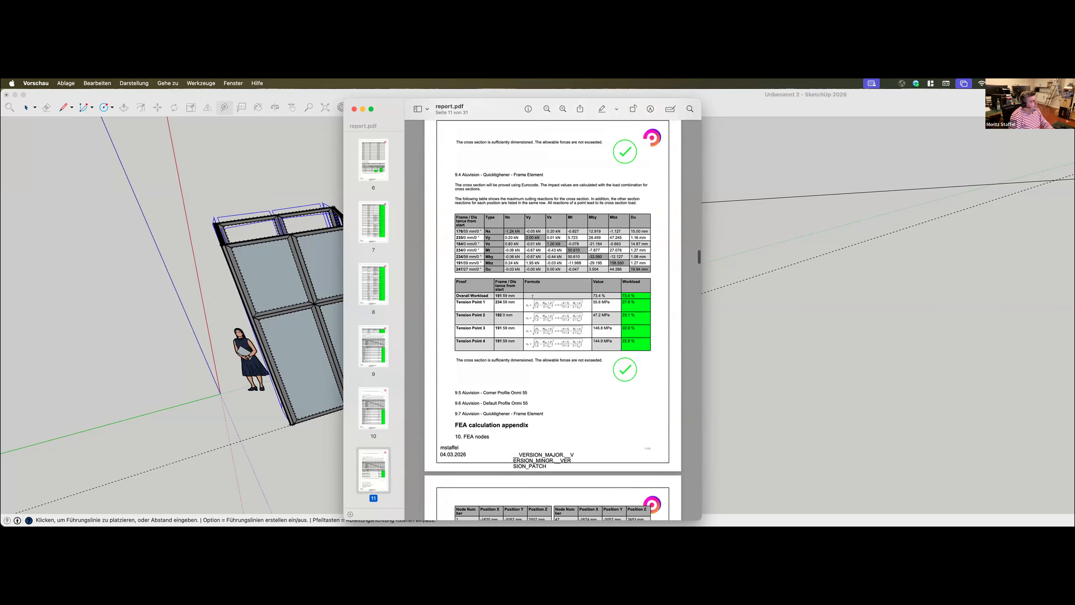
scroll(572, 365, "up", 6)
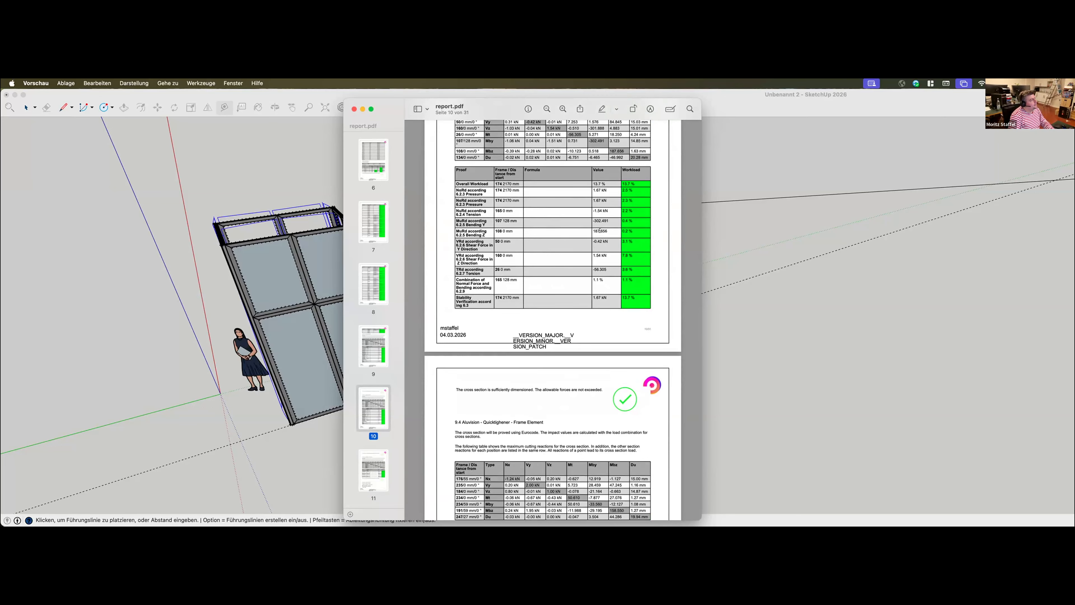
scroll(600, 250, "down", 12)
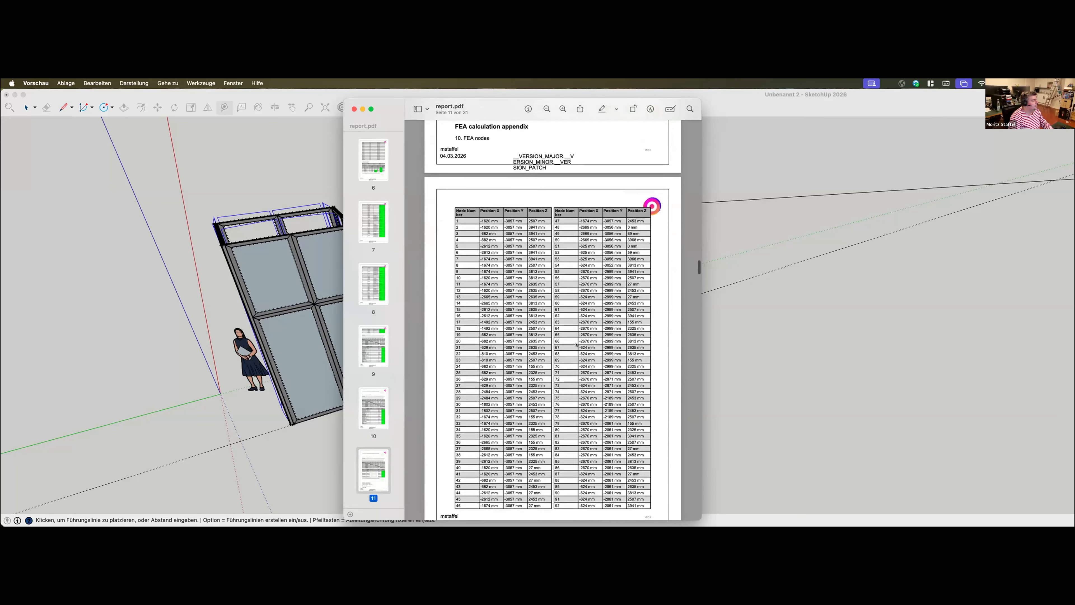
scroll(576, 344, "down", 6)
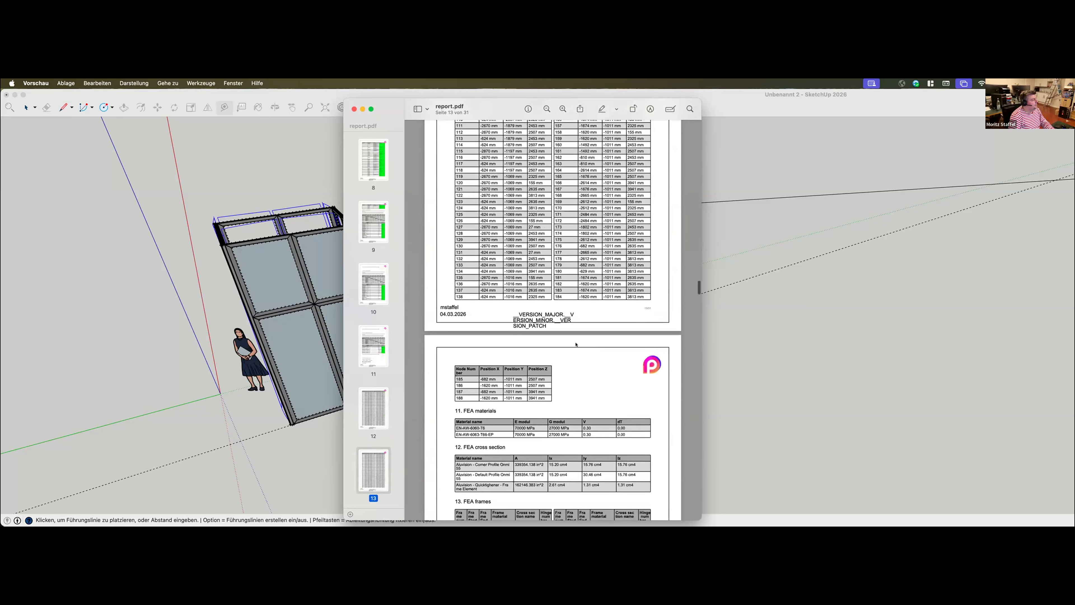
Examine the report's FEA node, material, cross-section and frame tables
scroll(576, 344, "down", 3)
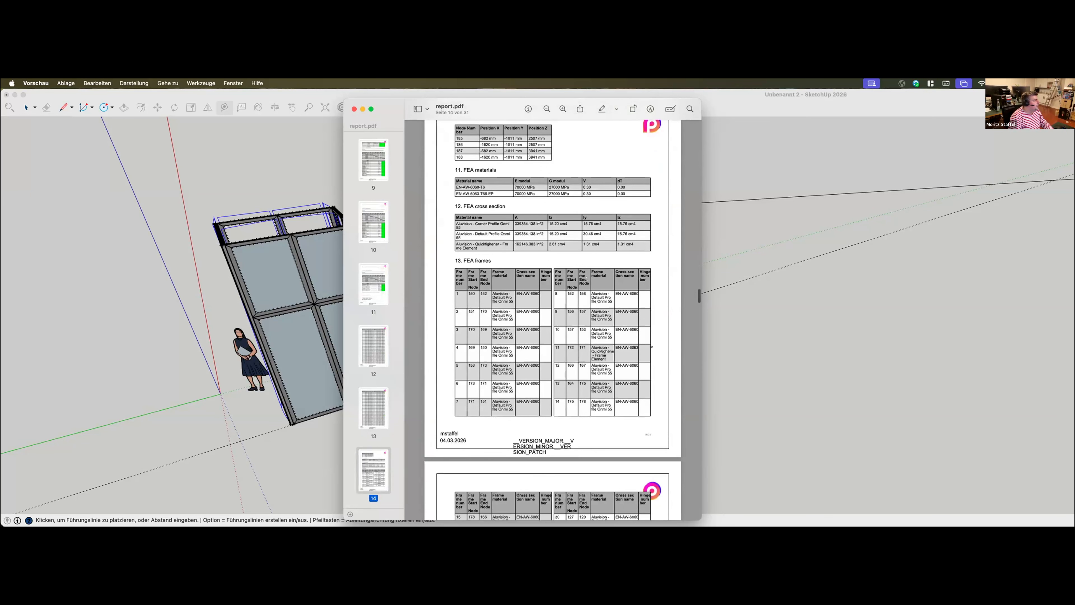
scroll(586, 279, "down", 3)
scroll(563, 399, "up", 3)
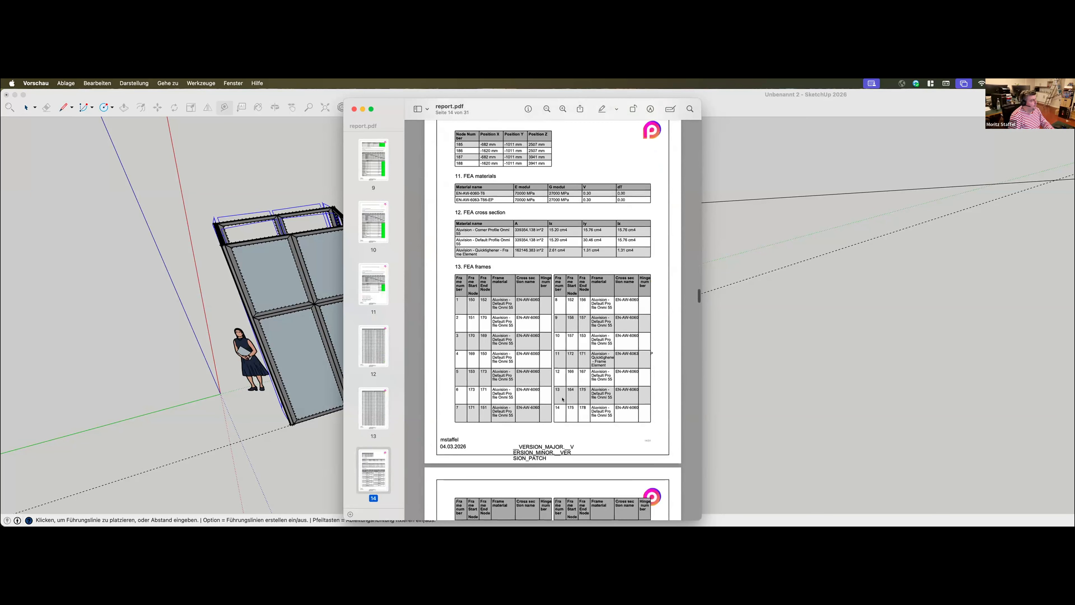
scroll(612, 353, "up", 4)
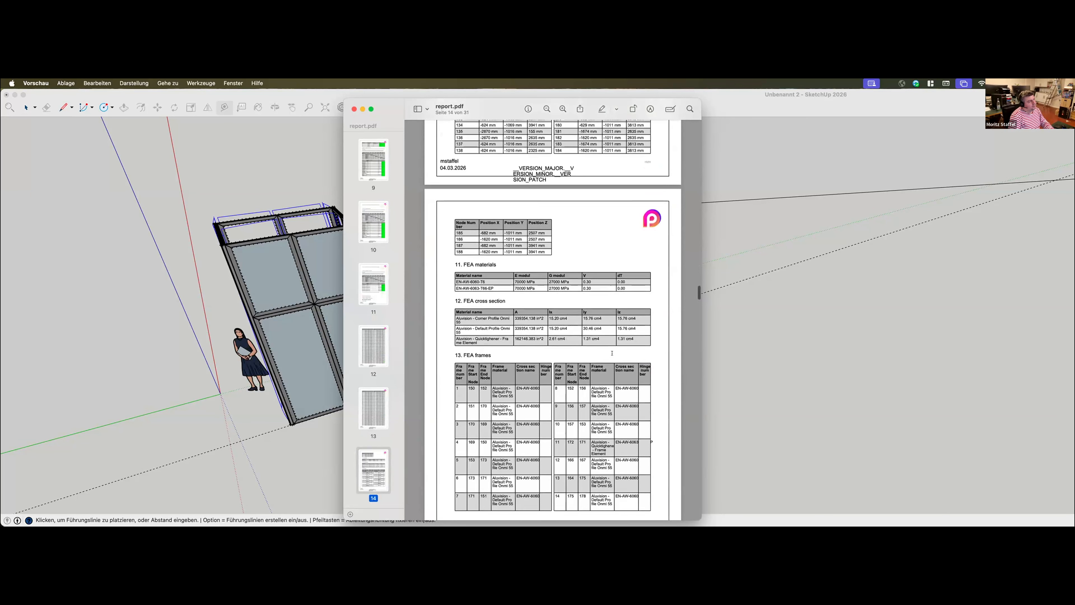
scroll(610, 352, "up", 3)
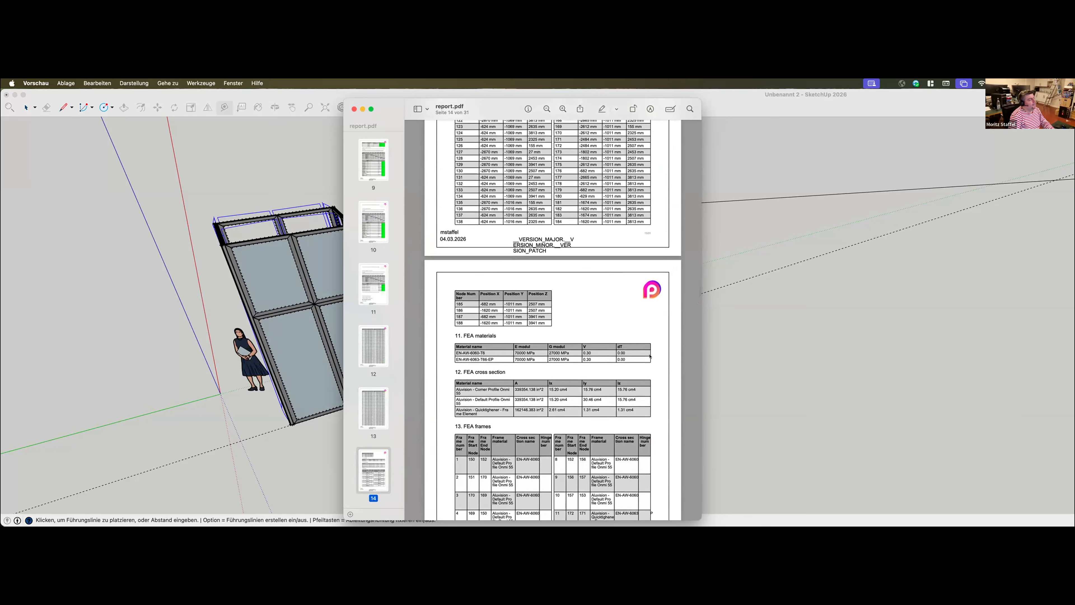
scroll(650, 357, "up", 3)
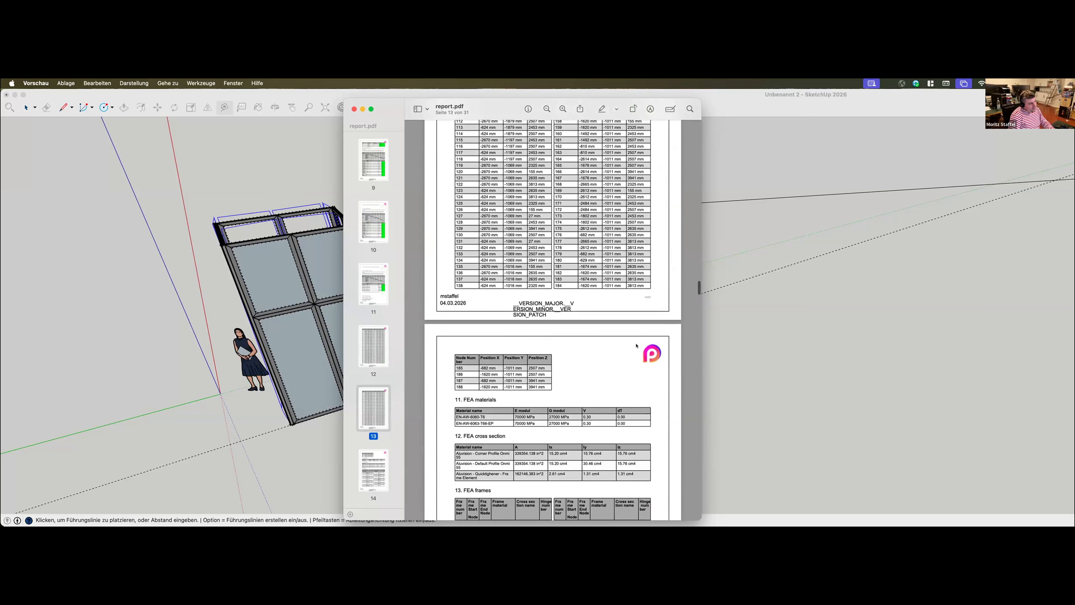
scroll(655, 356, "up", 10)
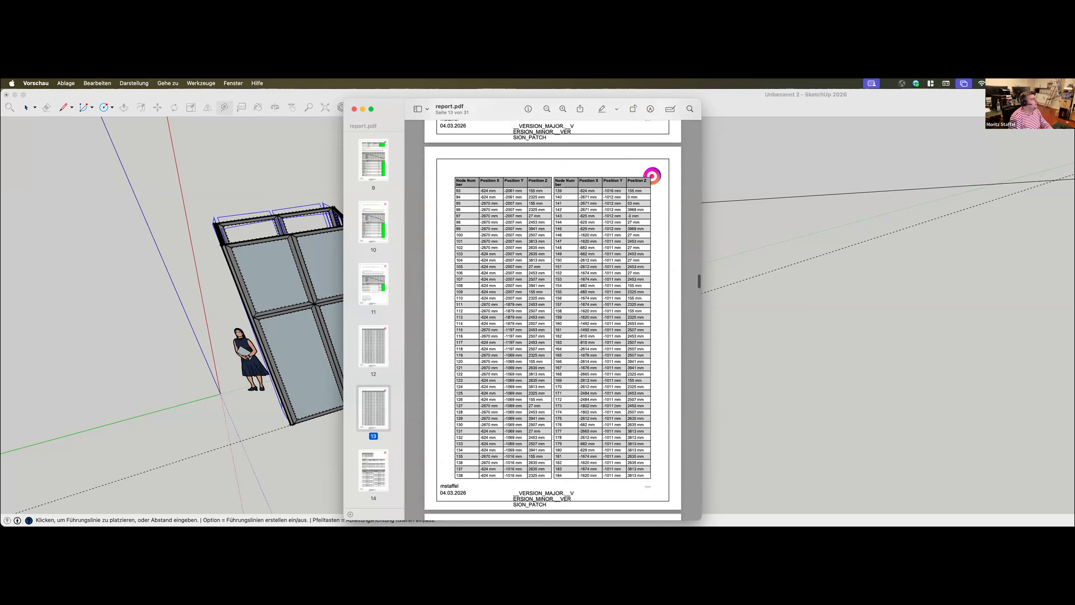
scroll(608, 405, "up", 1)
Switch to Production Assist and review the project settings under General Information
left_click(775, 358)
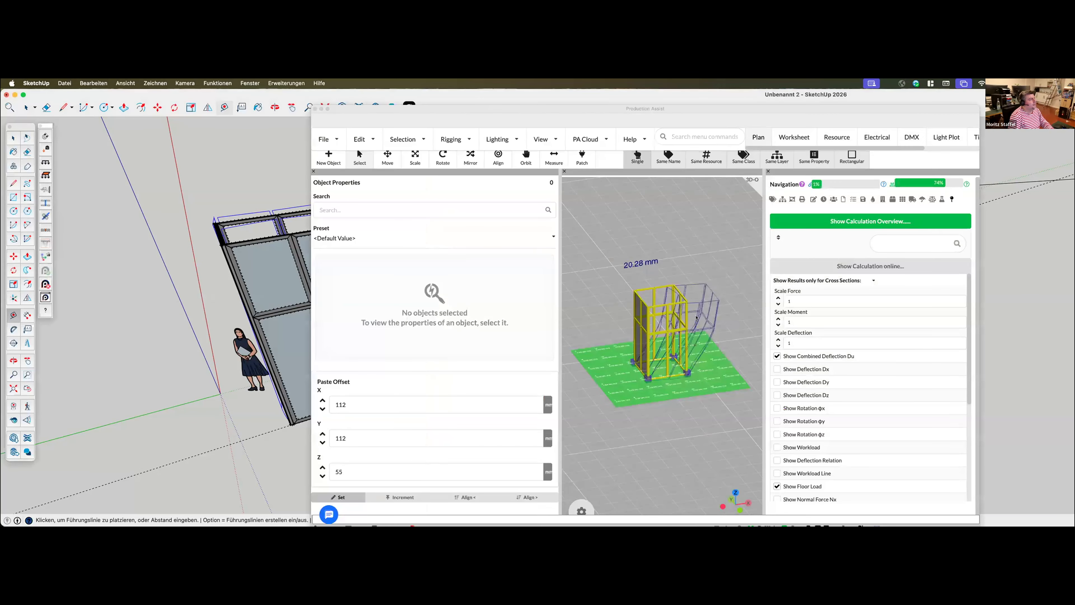
left_click(321, 144)
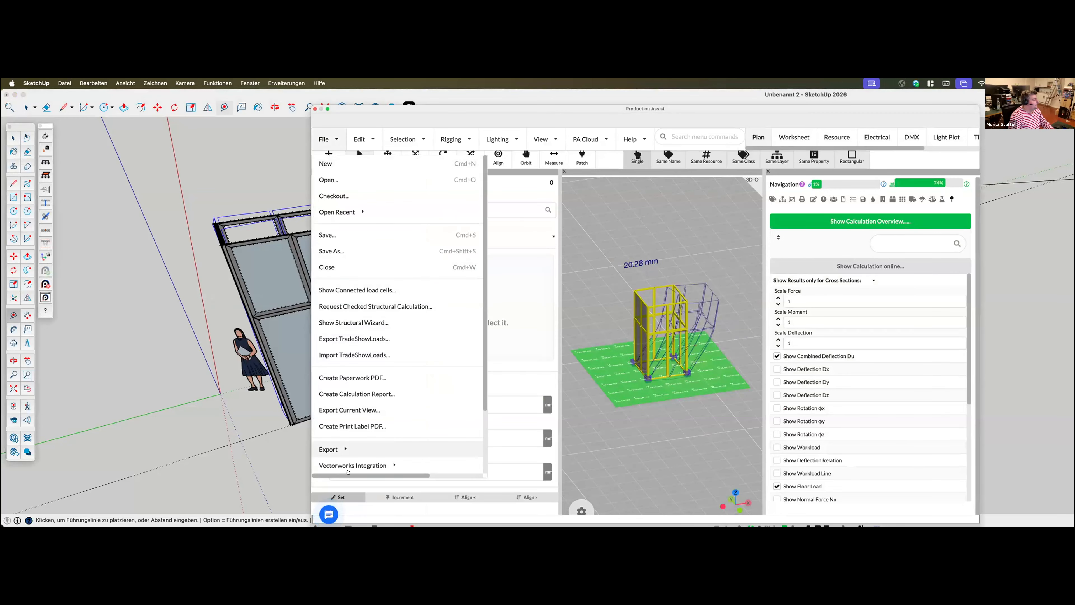
scroll(352, 454, "down", 3)
left_click(339, 465)
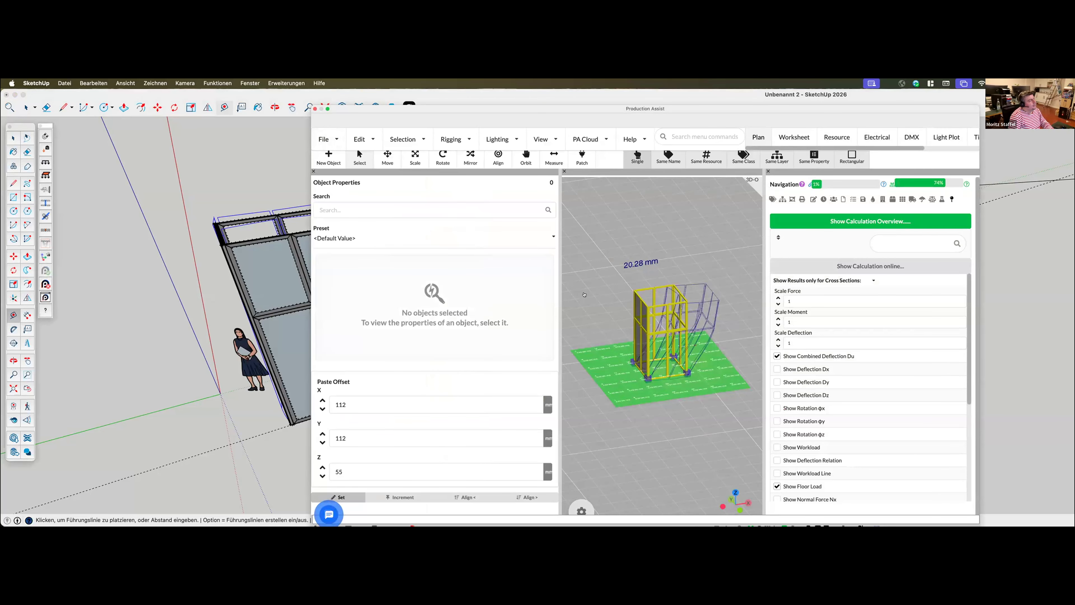
left_click(455, 233)
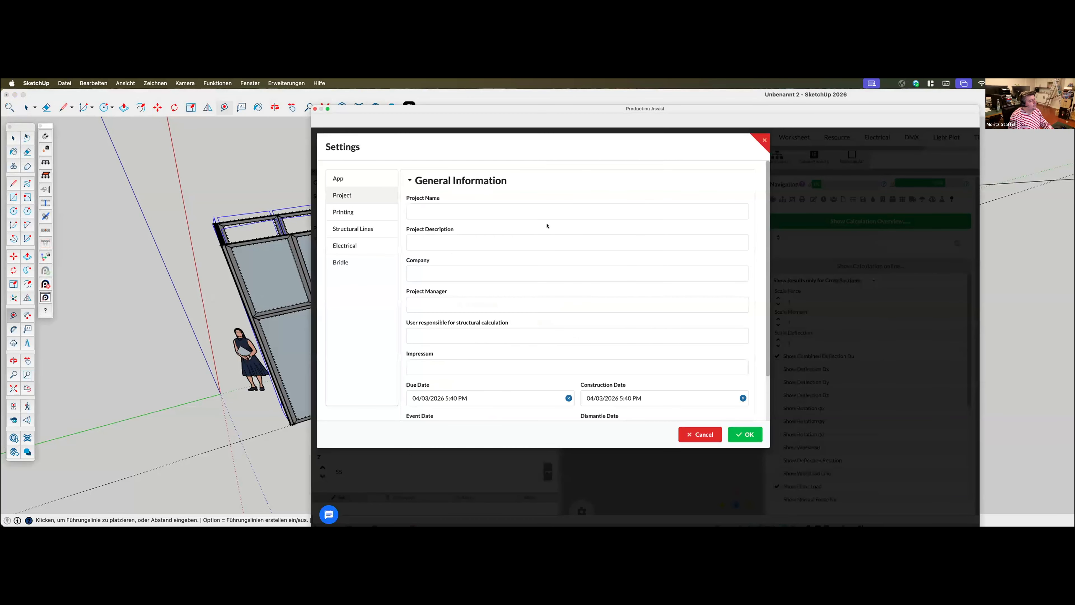
left_click(434, 269)
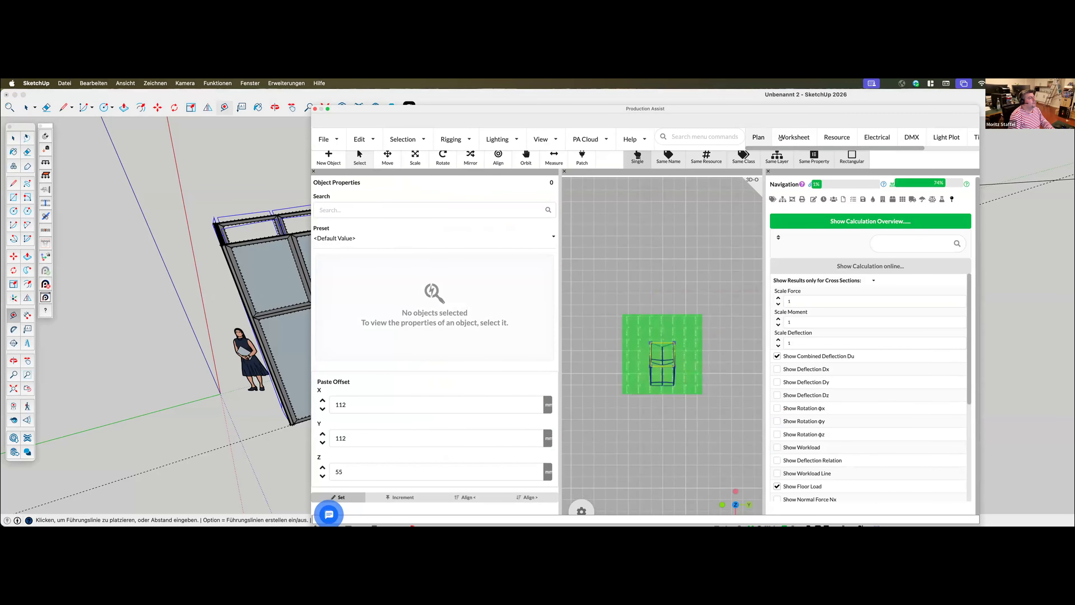
Open the Default Background resource under Labels & Background for editing and inspect its page layout in the plan
left_click(831, 134)
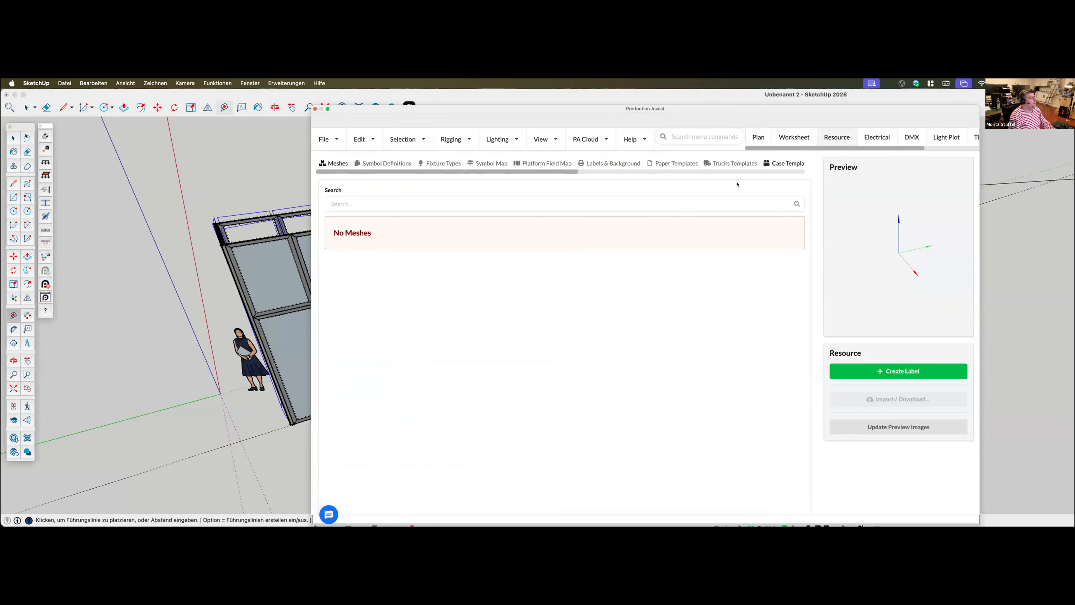
left_click(616, 163)
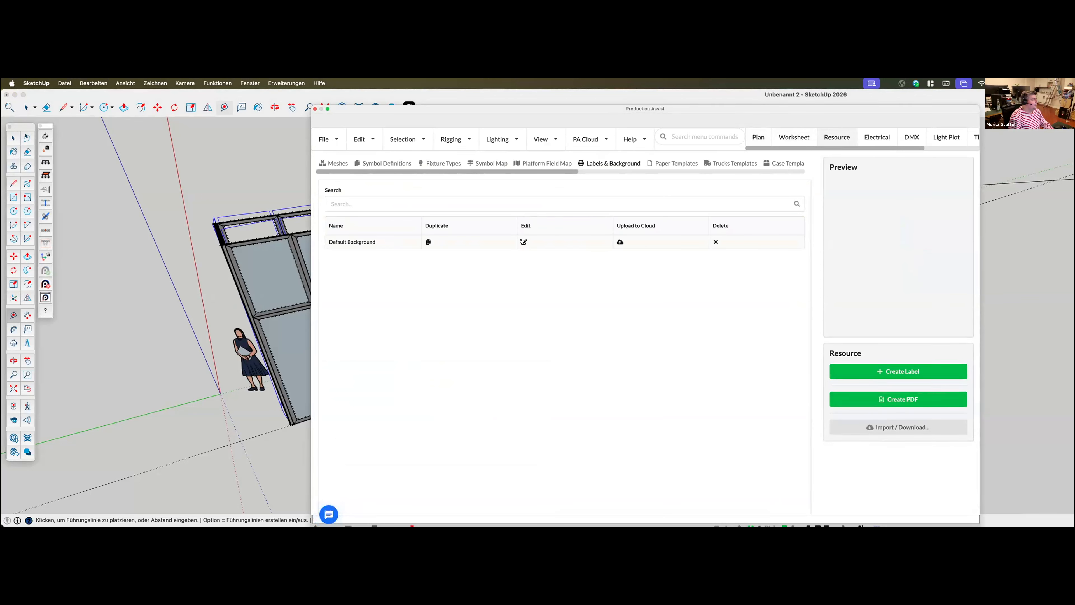
left_click(523, 241)
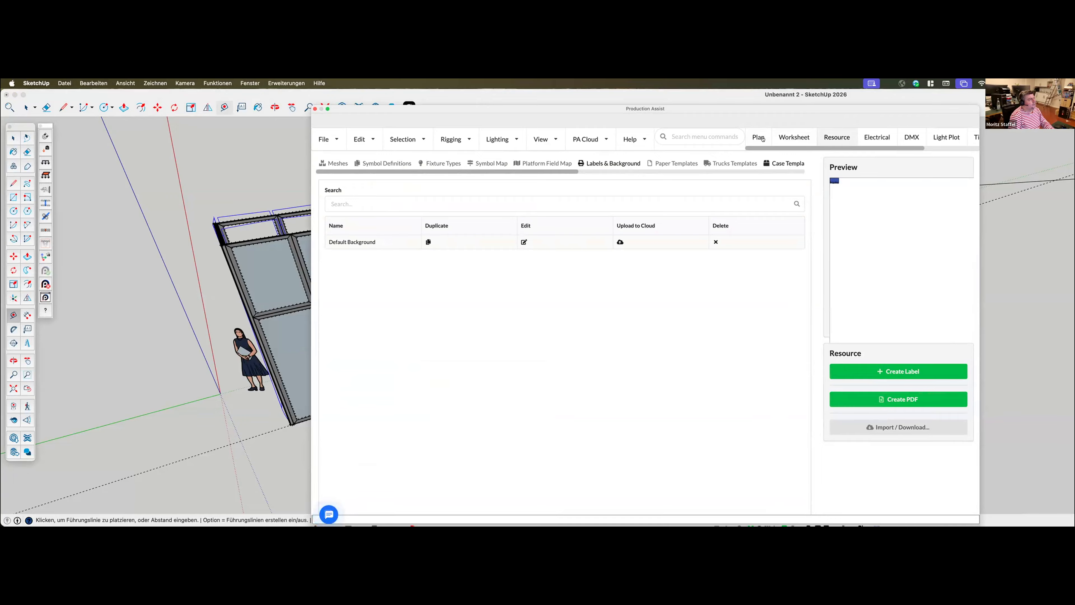
left_click(758, 137)
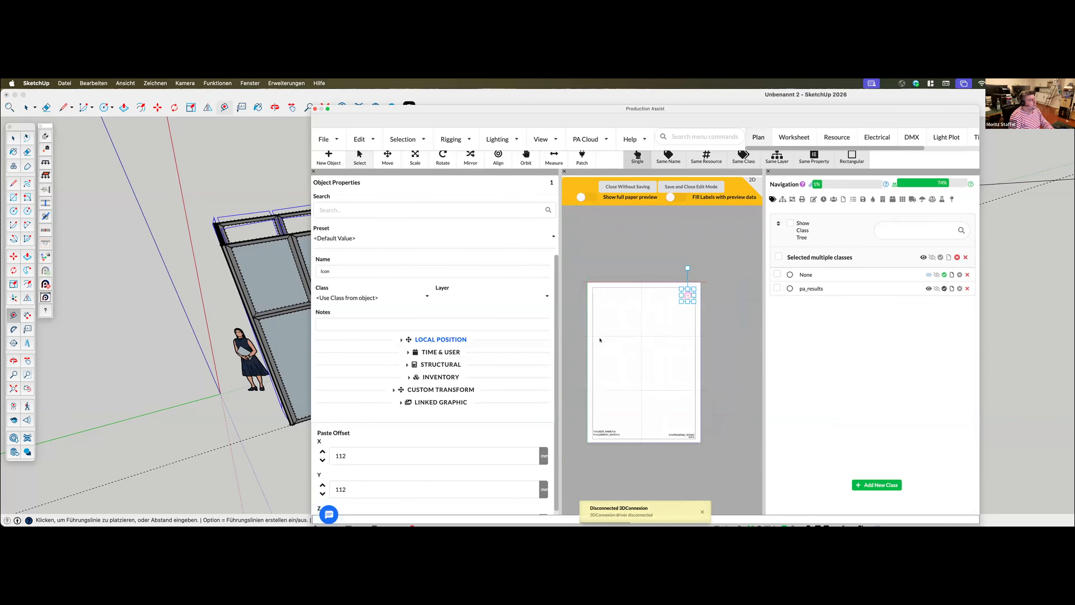
scroll(648, 372, "up", 4)
left_click(681, 372)
scroll(682, 371, "up", 3)
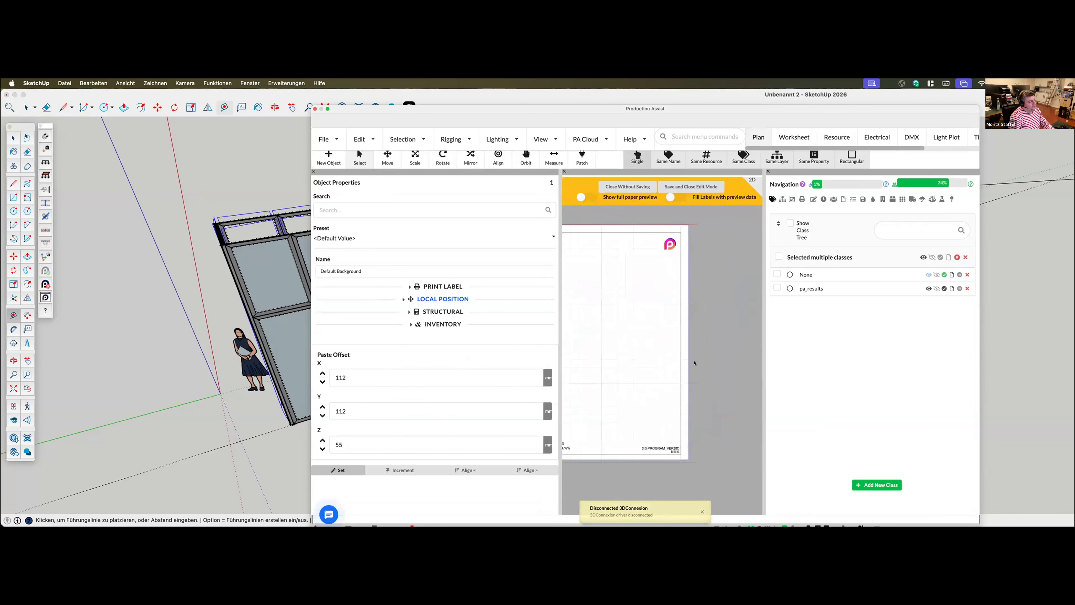
scroll(751, 360, "down", 2)
scroll(642, 370, "down", 3)
scroll(641, 370, "up", 2)
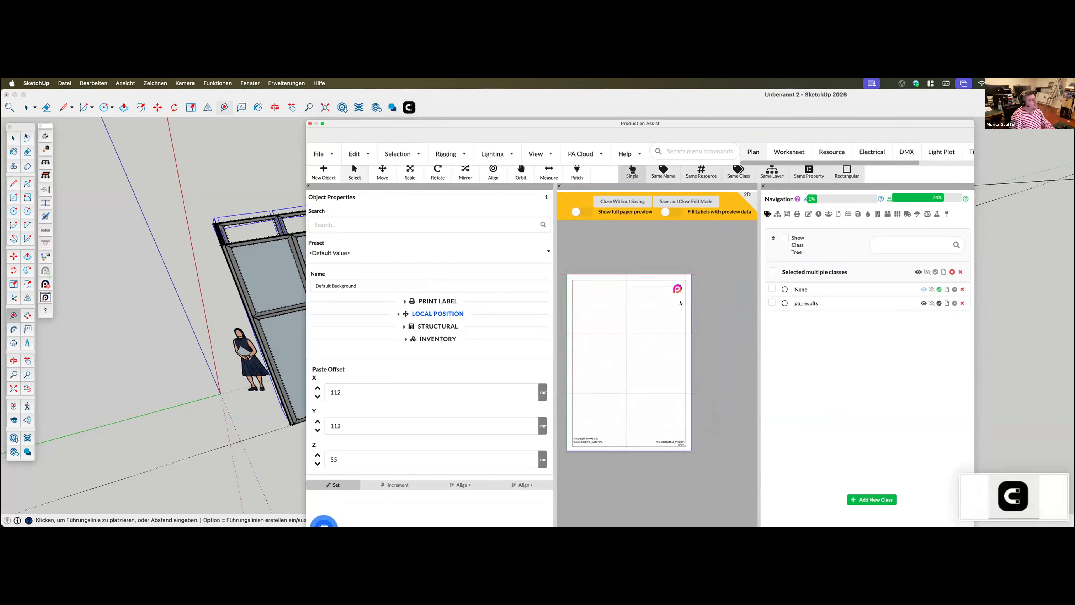
Try to replace the logo icon's linked image with the desktop screenshot Bildschirmfoto 2026-03-04 um 18.11.13.png
left_click(678, 290)
left_click_drag(641, 123, 697, 100)
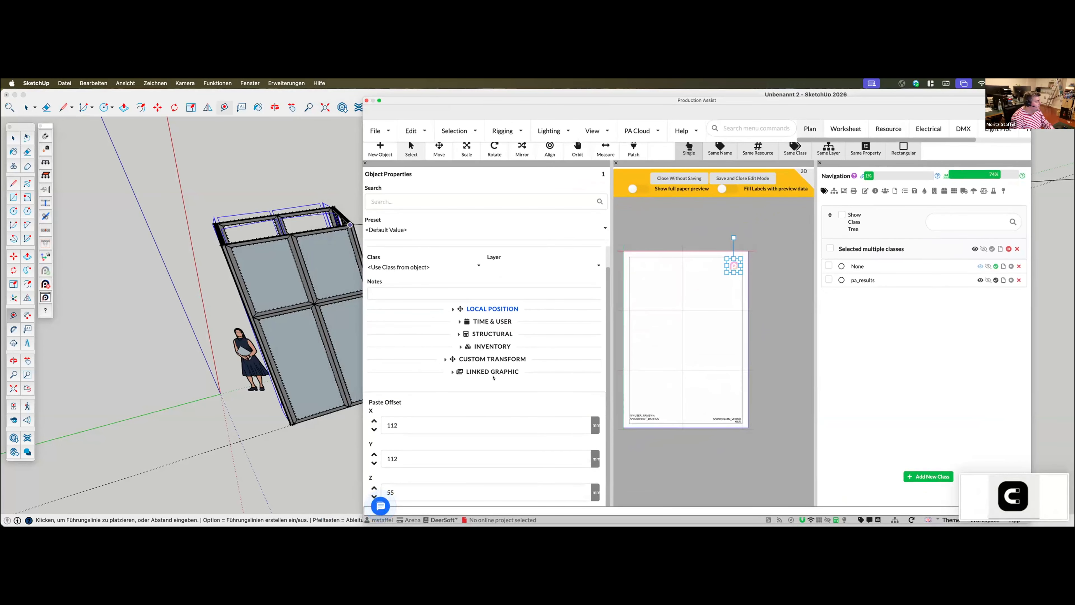
left_click(493, 371)
left_click(390, 377)
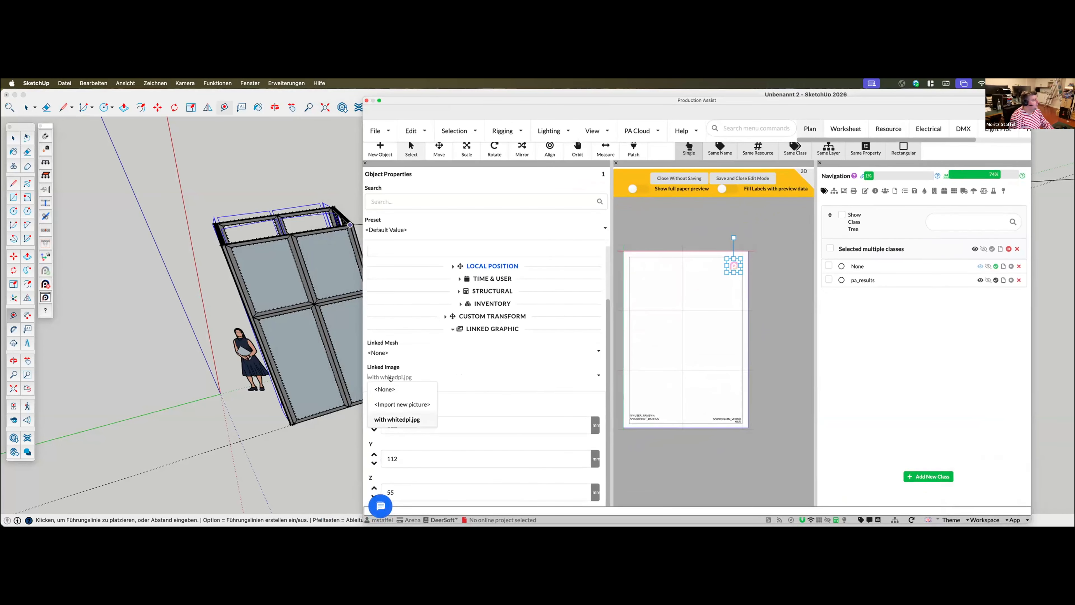
left_click(402, 404)
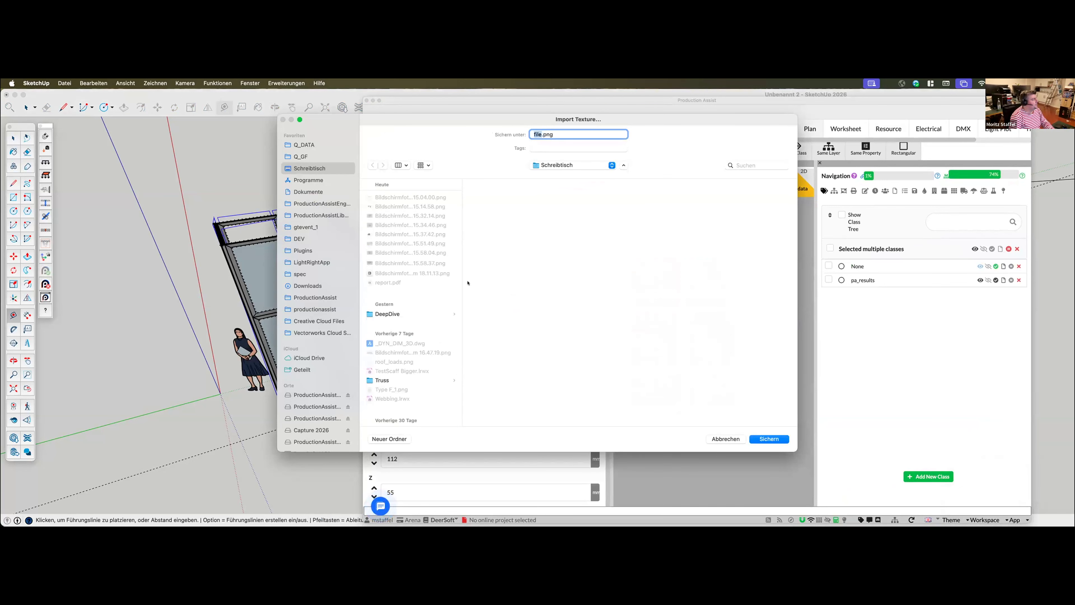
left_click(422, 272)
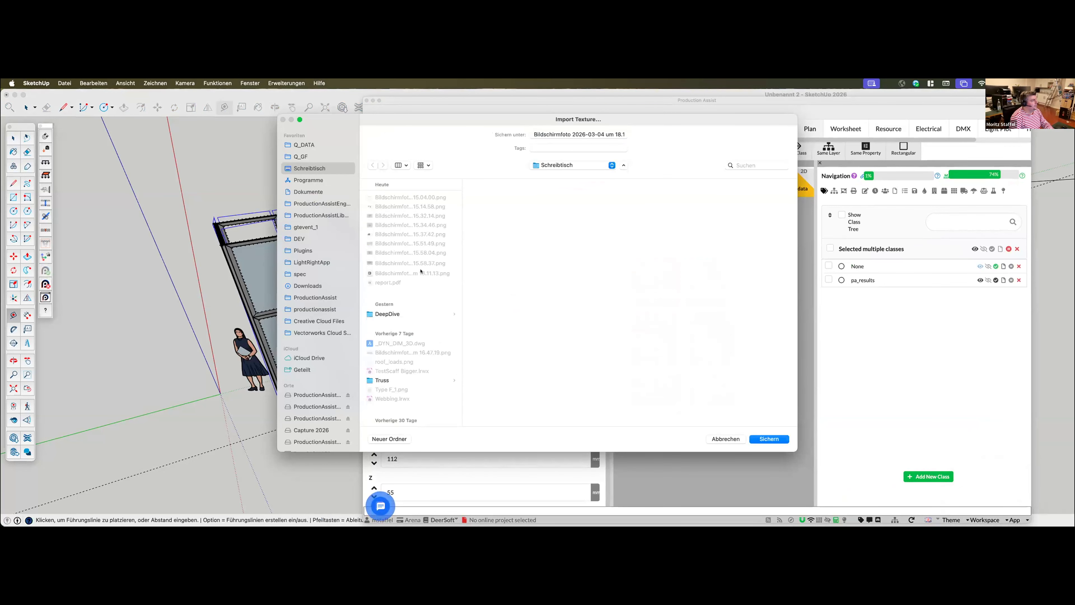
left_click(770, 439)
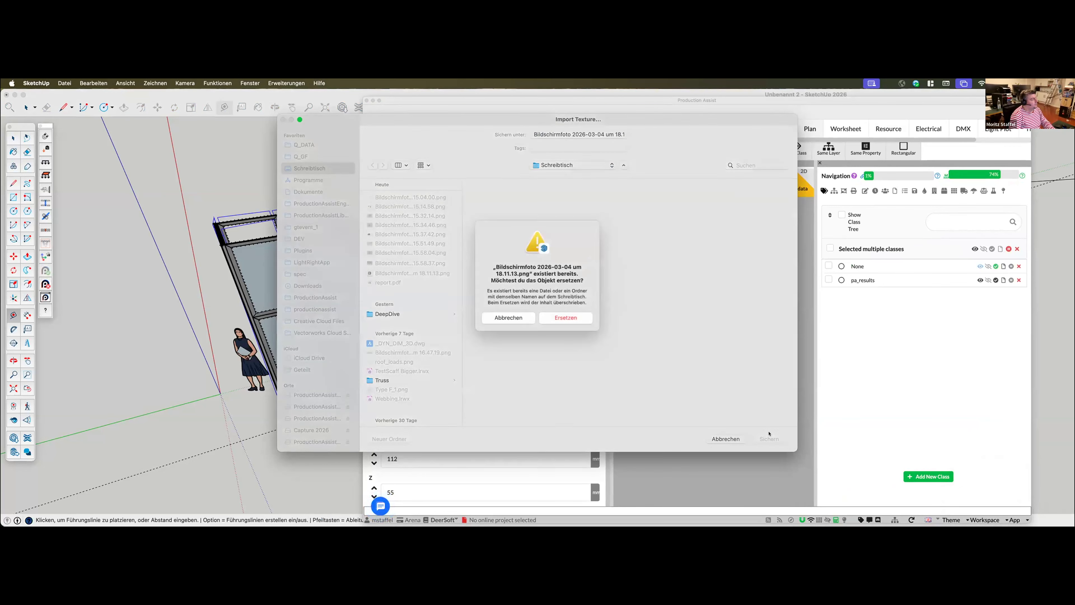
left_click(565, 325)
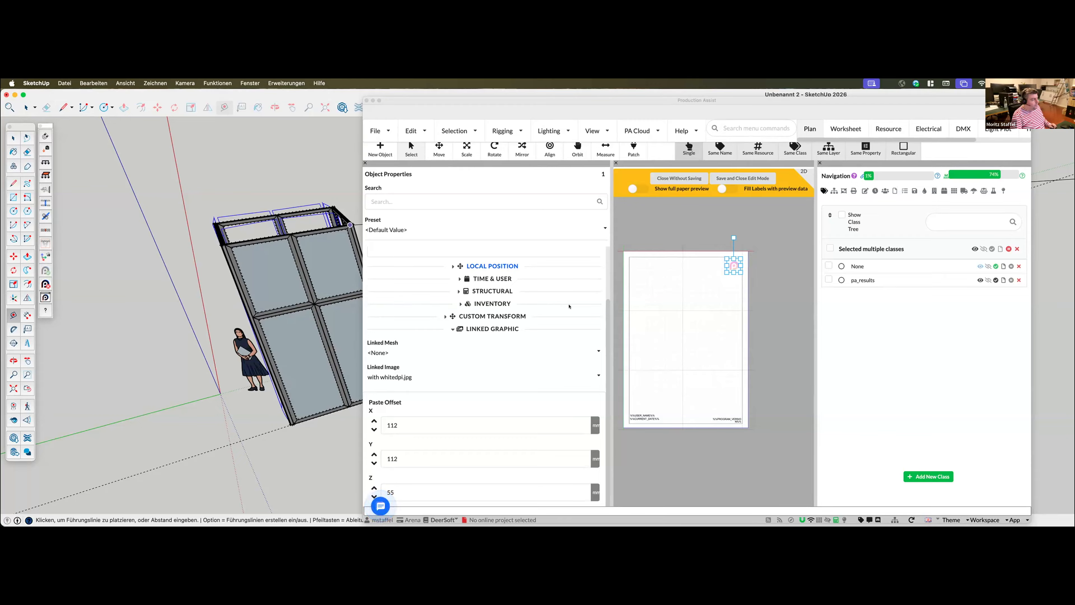
Force-quit SketchUp and launch it again
mouse_move(210, 519)
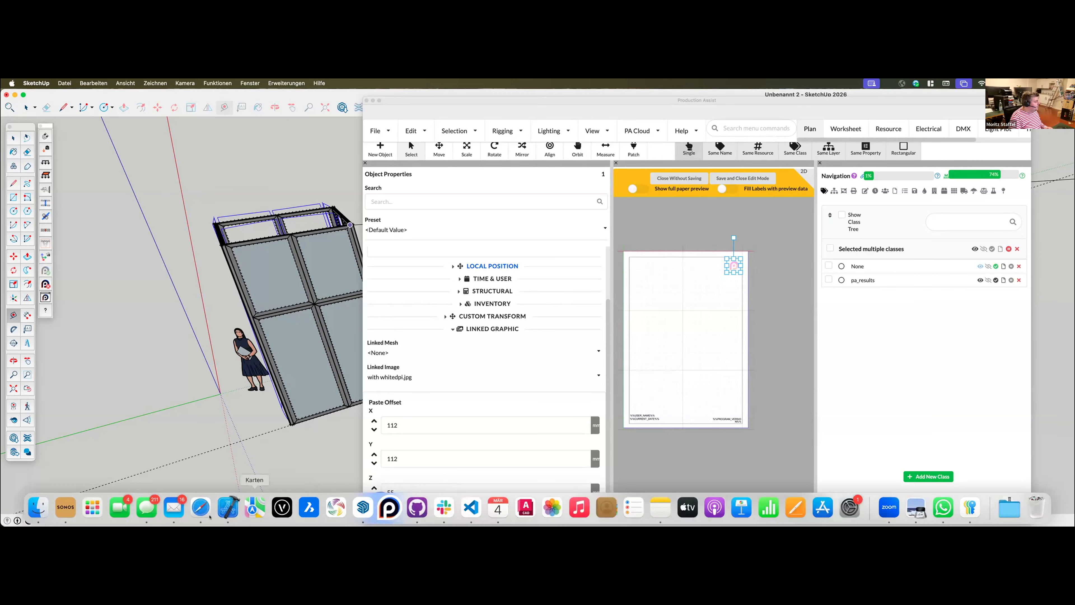
right_click(363, 504)
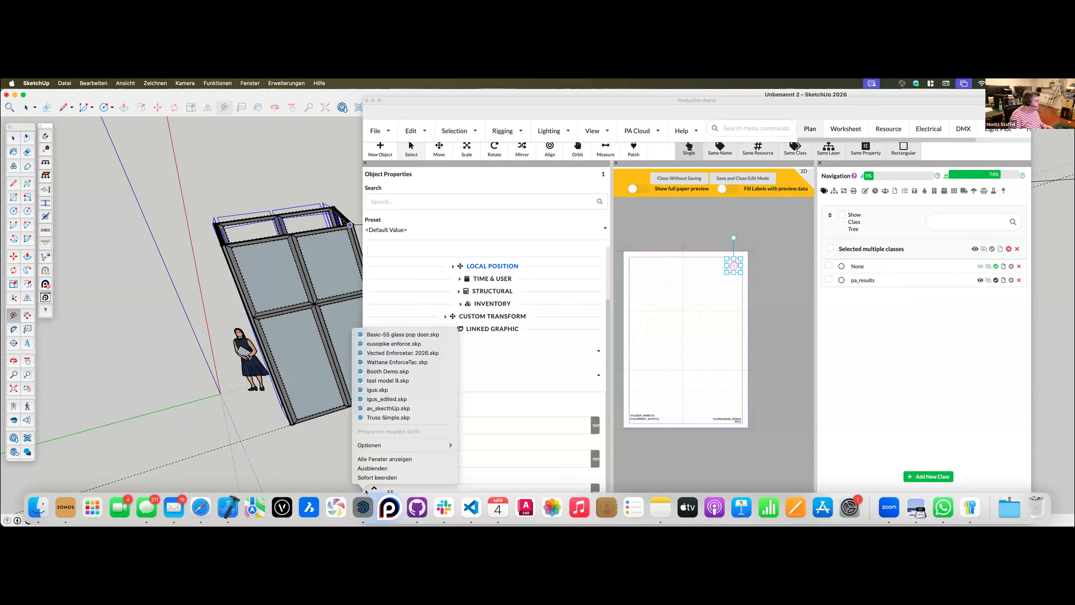
left_click(368, 479)
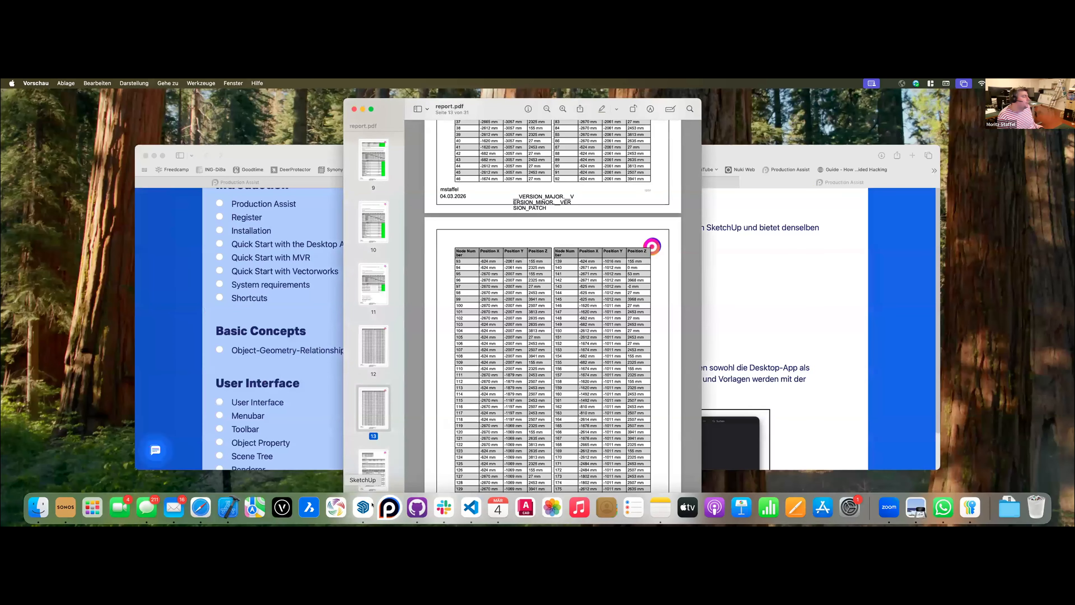
left_click(364, 506)
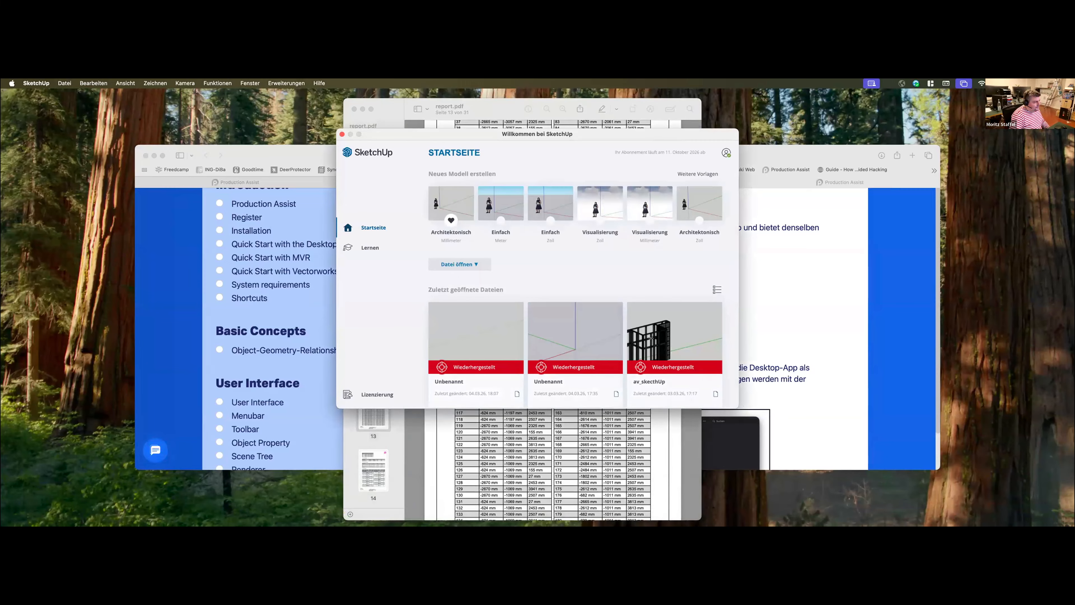
Open the last user-saved version of av_skecthUp, delete its recovered file, and move the Tags window off the model
left_click(662, 345)
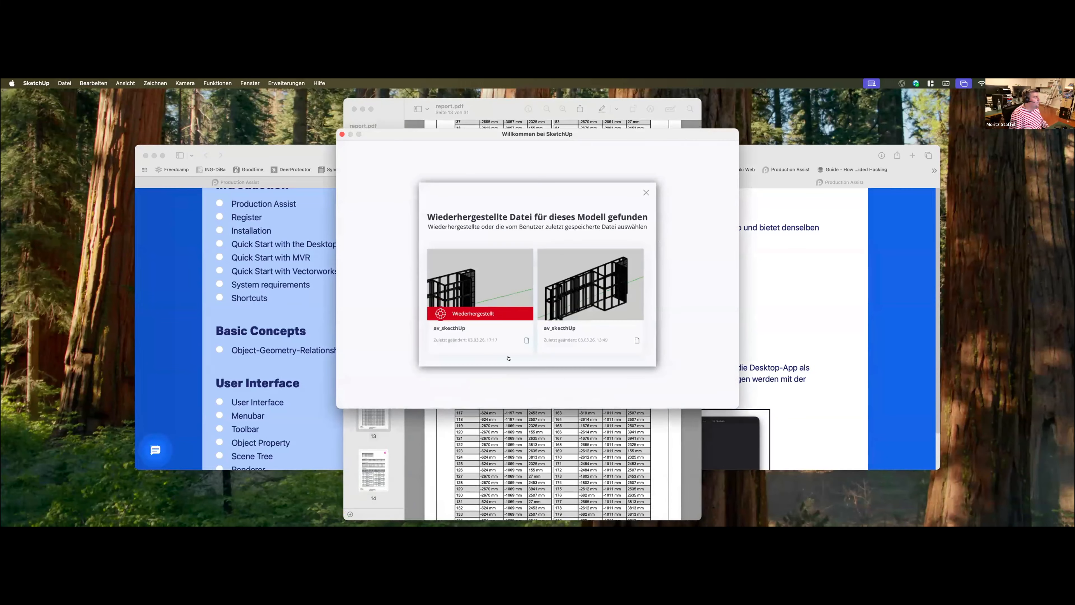
left_click(612, 282)
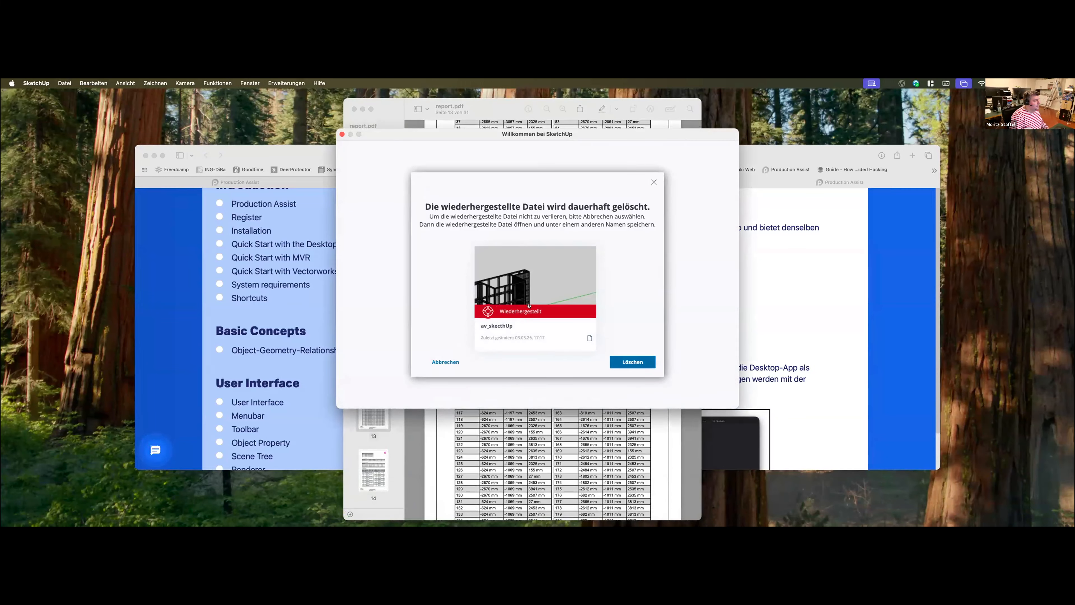
left_click(635, 362)
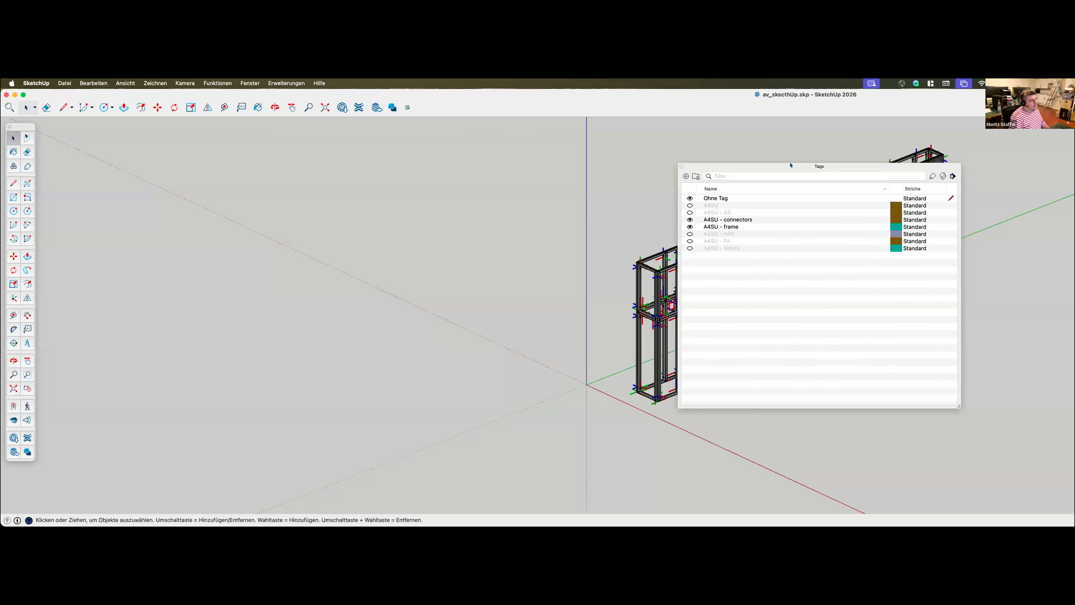
left_click_drag(790, 165, 1074, 203)
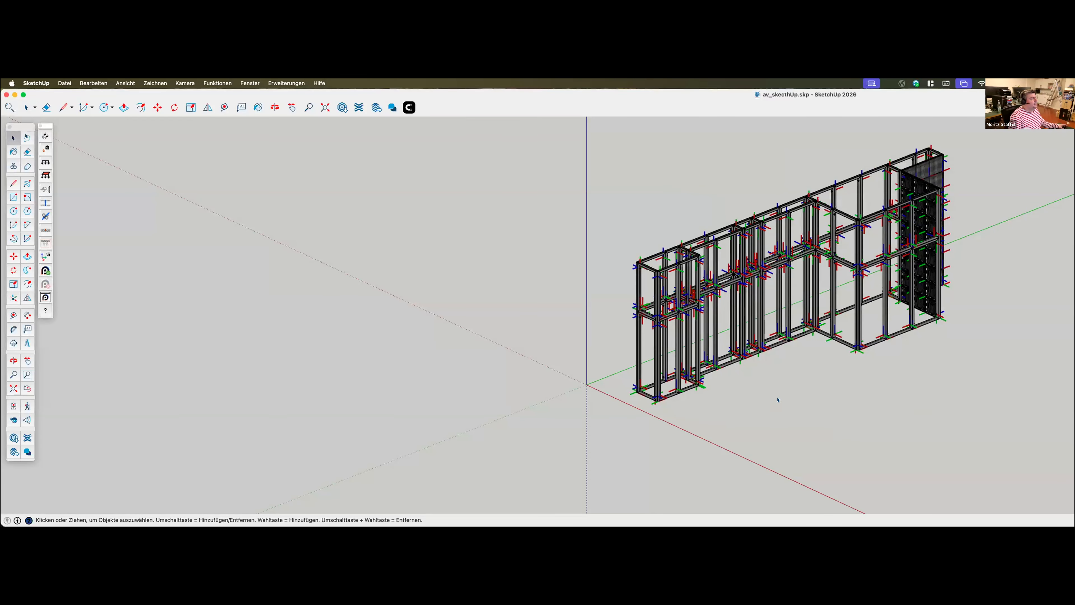
Enable 'Use Floor as Support' for the model's Aluvision components and open the booth in Production Assist
middle_click_drag(728, 372, 669, 279, "shift")
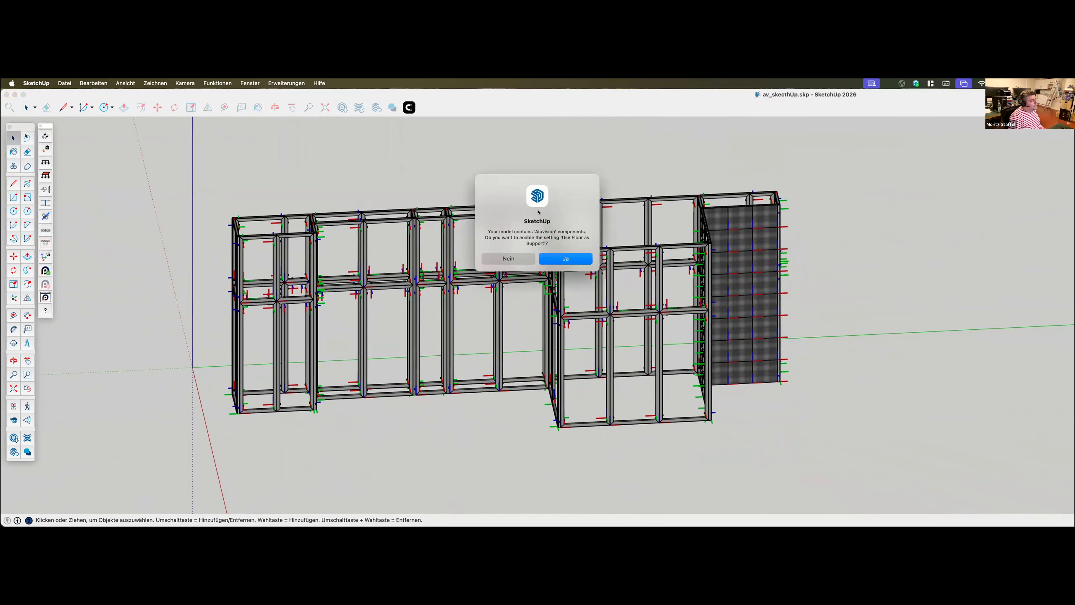
left_click(592, 257)
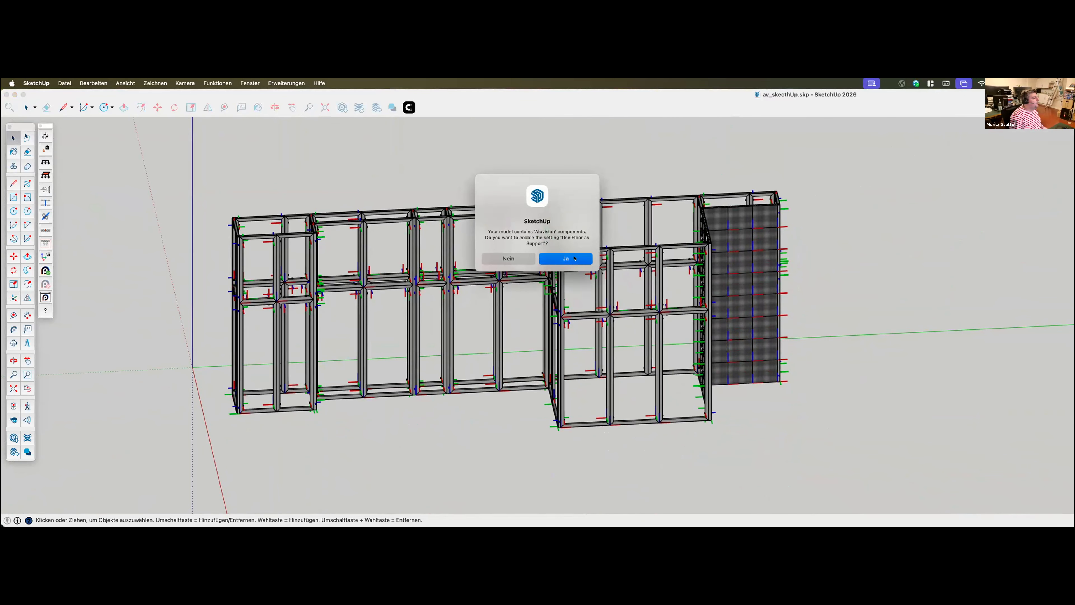
scroll(504, 336, "up", 3)
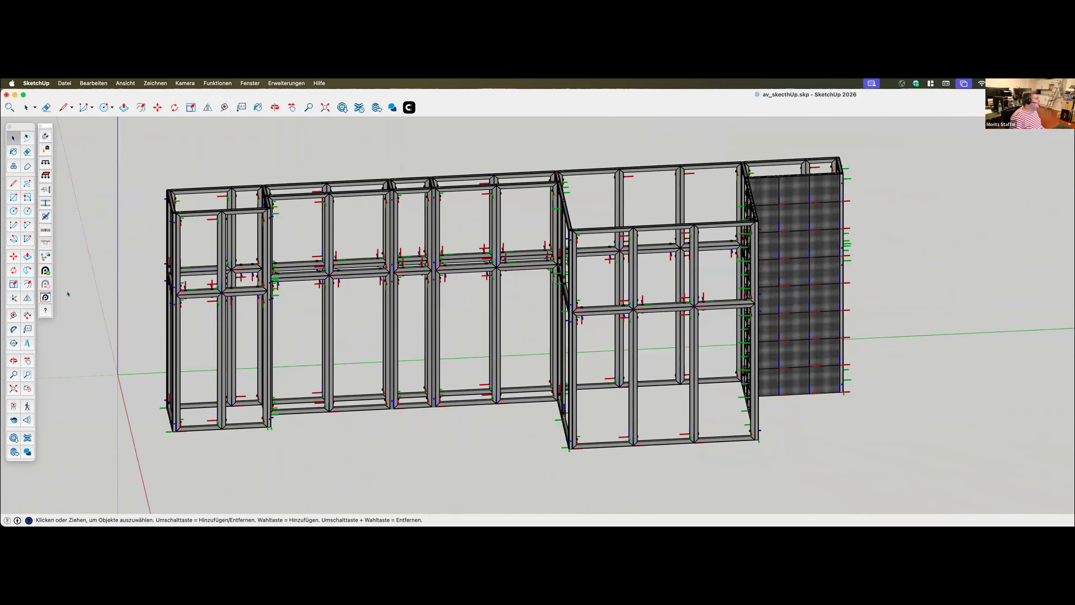
left_click(46, 270)
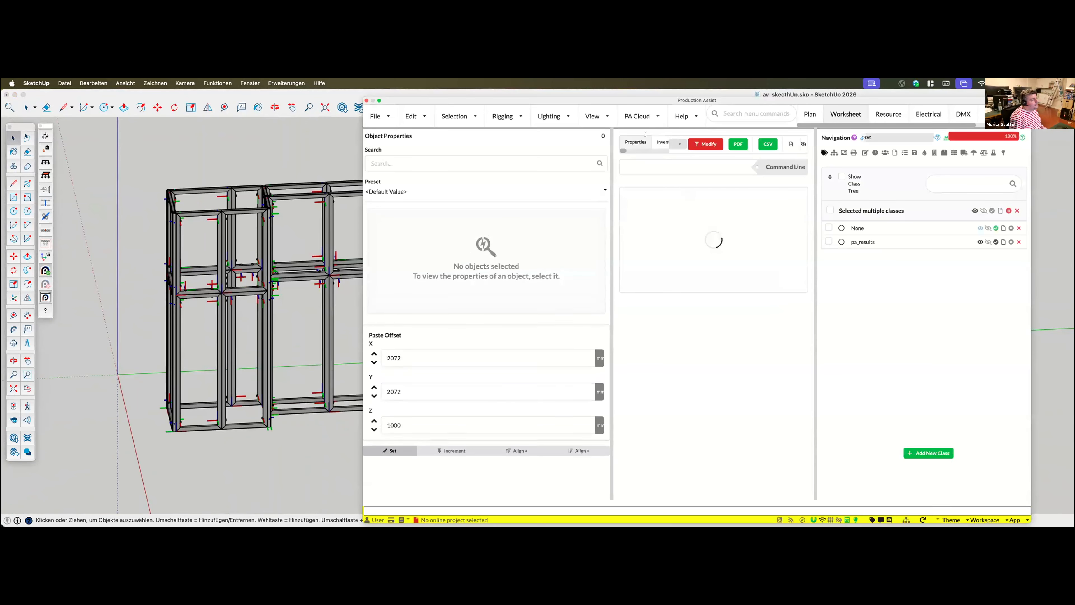
Reposition the Production Assist window beside the model and show the Combined Deflection Du result on the booth
left_click_drag(659, 103, 679, 94)
left_click(854, 408)
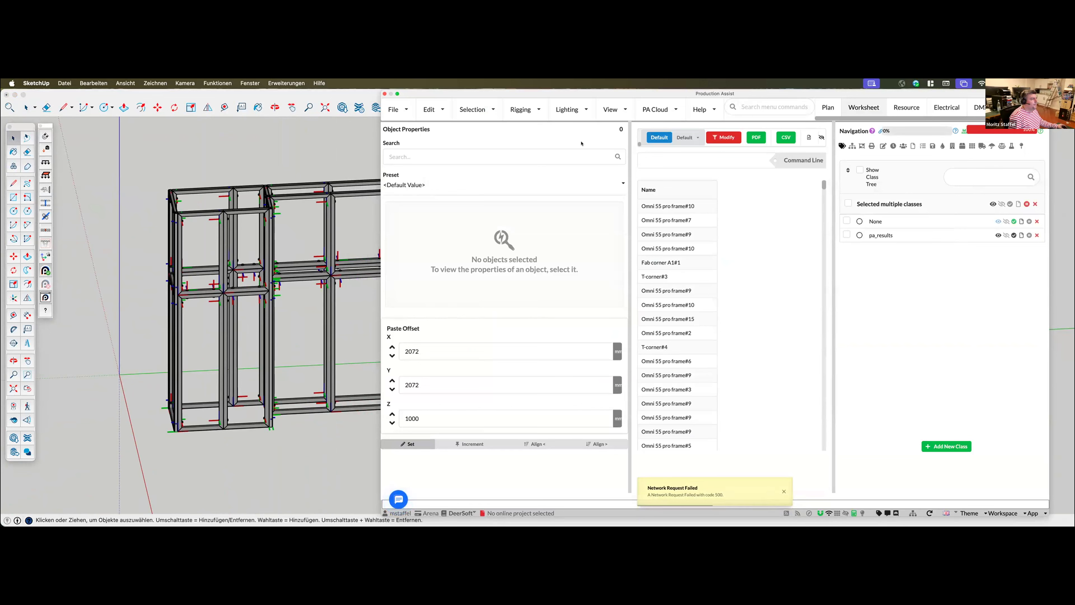
left_click(1002, 147)
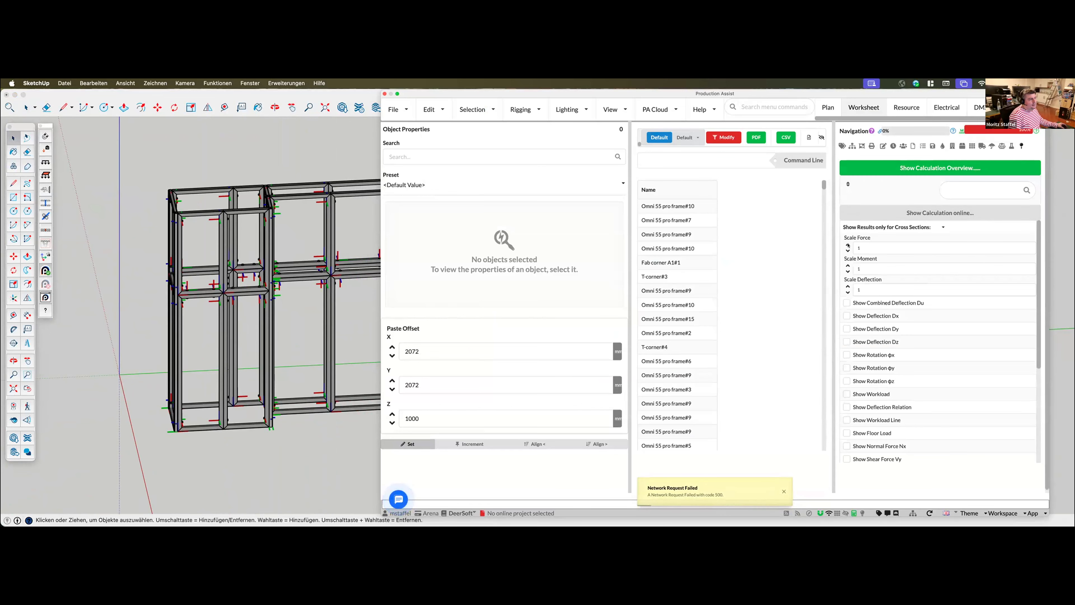
left_click(846, 303)
middle_click_drag(144, 305, 272, 290)
scroll(218, 252, "up", 10)
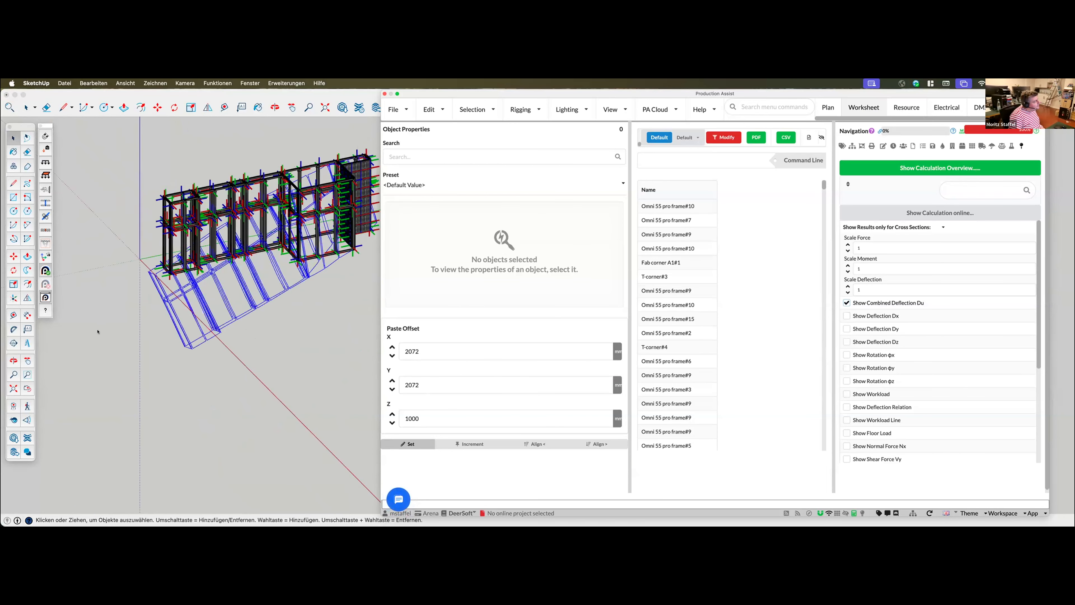
scroll(146, 296, "up", 6)
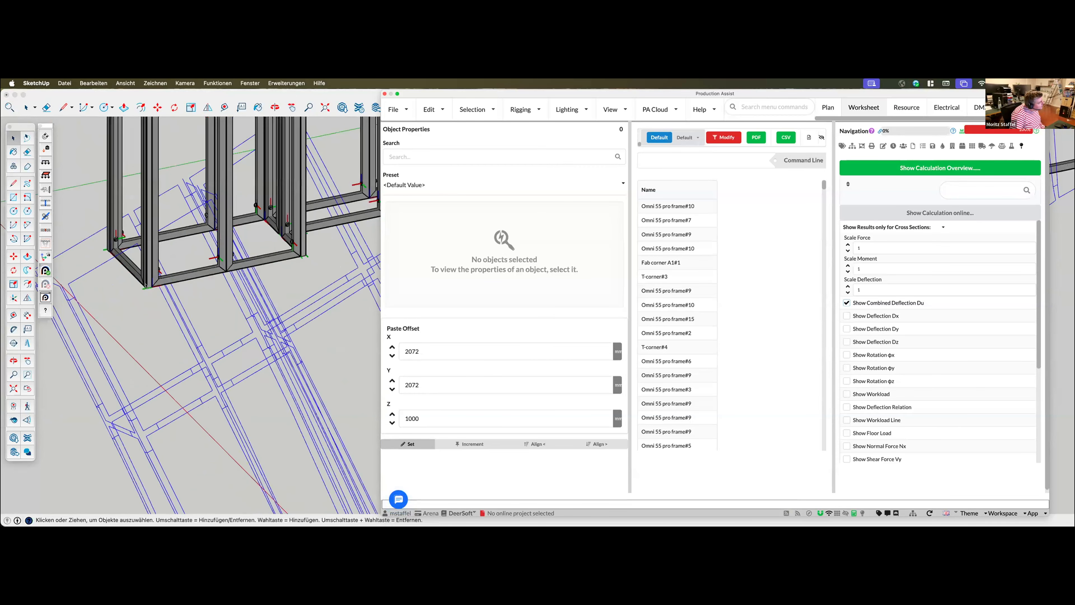
Set the Floor Level to 40 mm in the load combination's floor capacity and support settings
left_click(938, 211)
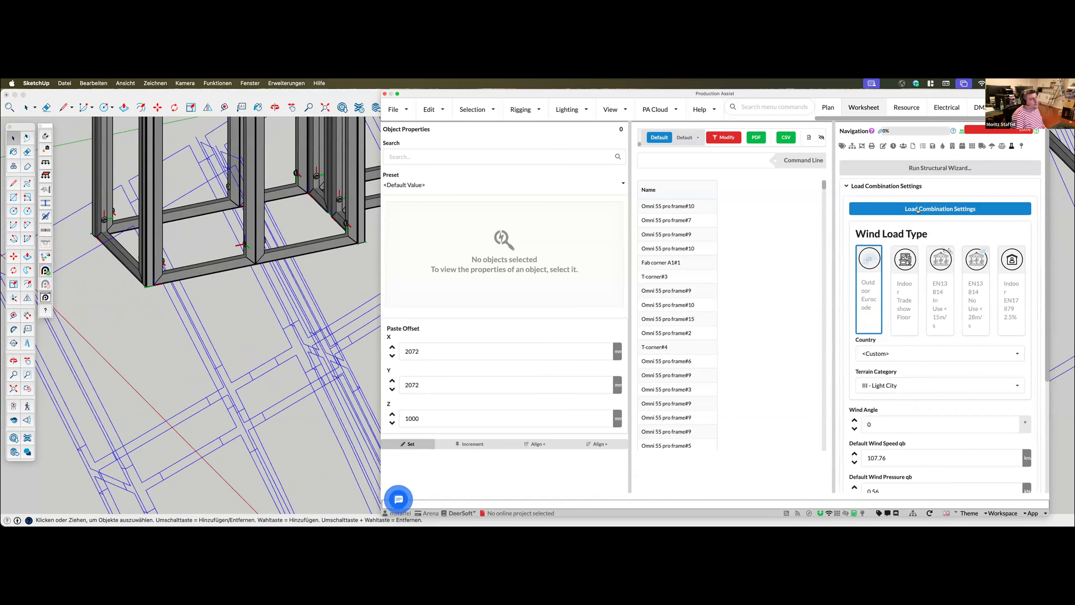
left_click(918, 209)
scroll(555, 377, "down", 5)
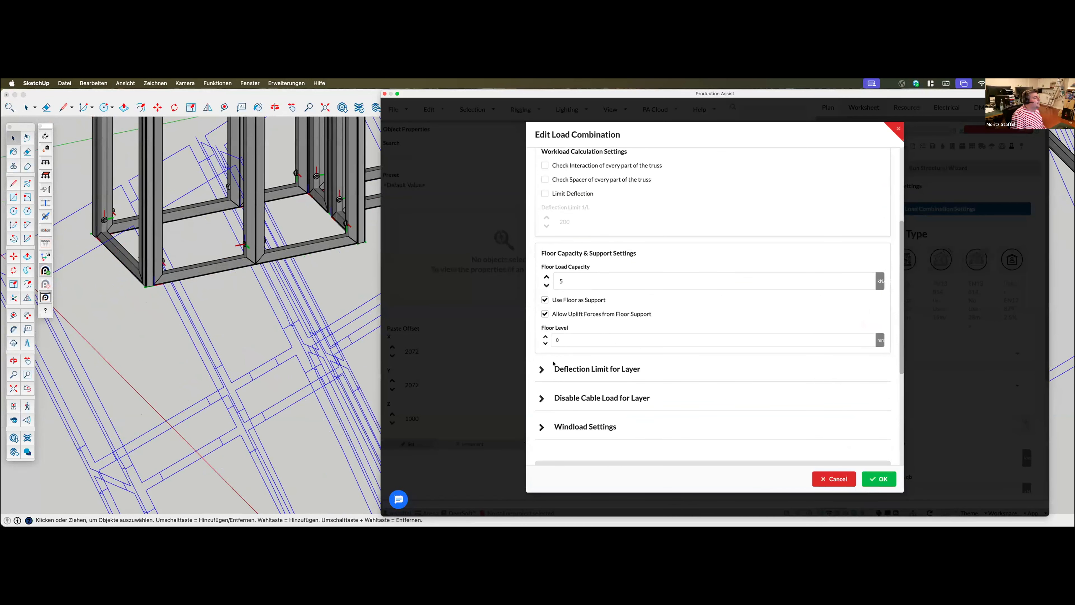
left_click(560, 331)
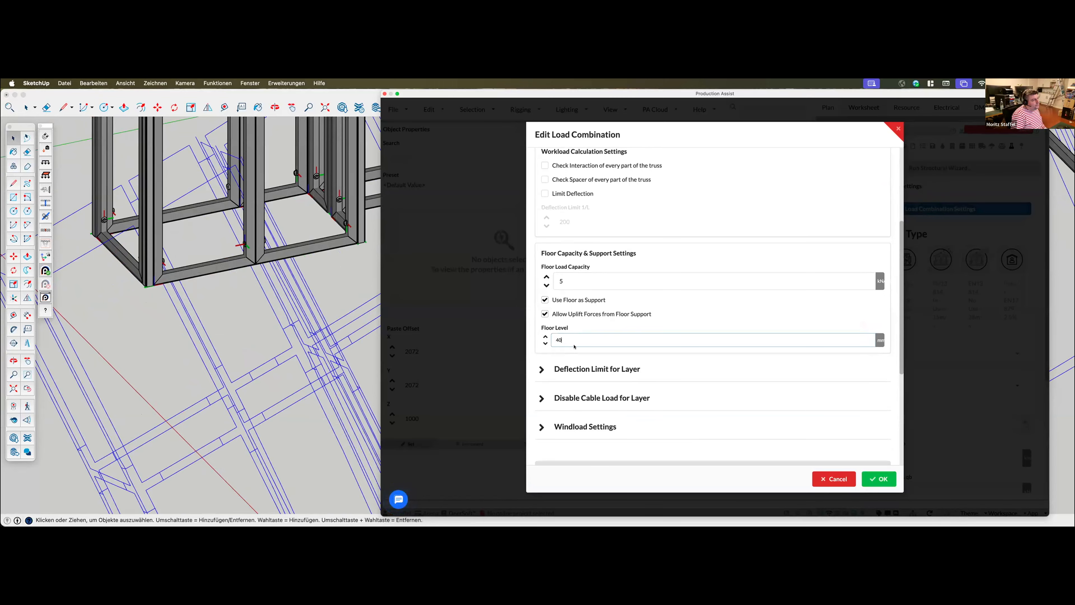
left_click(873, 479)
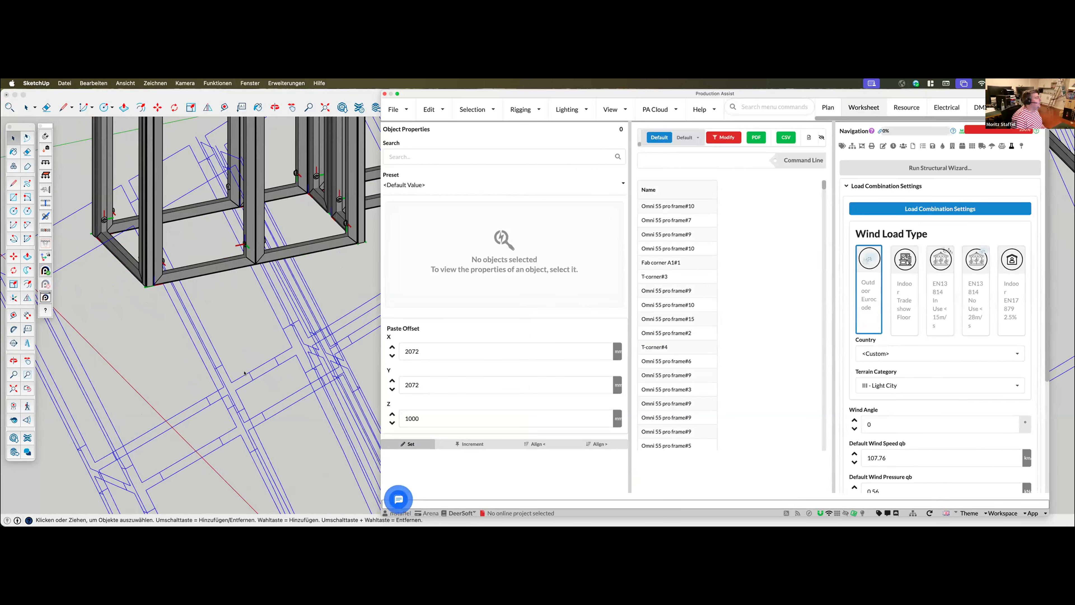
Examine the recalculated deflection lines at the base frames and across the whole booth
scroll(197, 324, "up", 5)
scroll(179, 320, "down", 5)
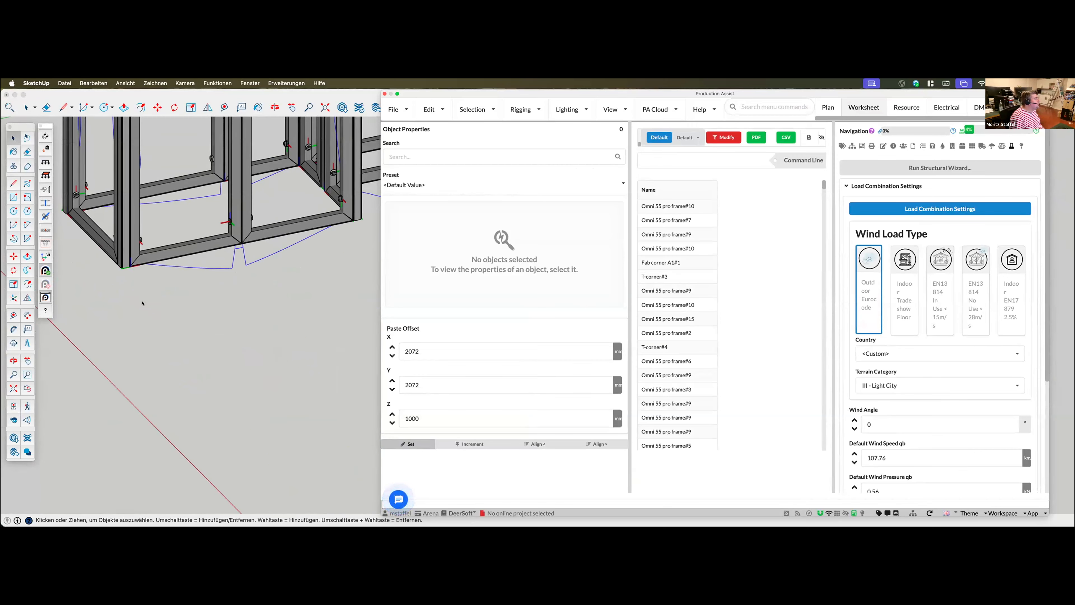
scroll(132, 316, "up", 3)
scroll(147, 316, "down", 7)
scroll(149, 316, "down", 10)
scroll(361, 203, "up", 8)
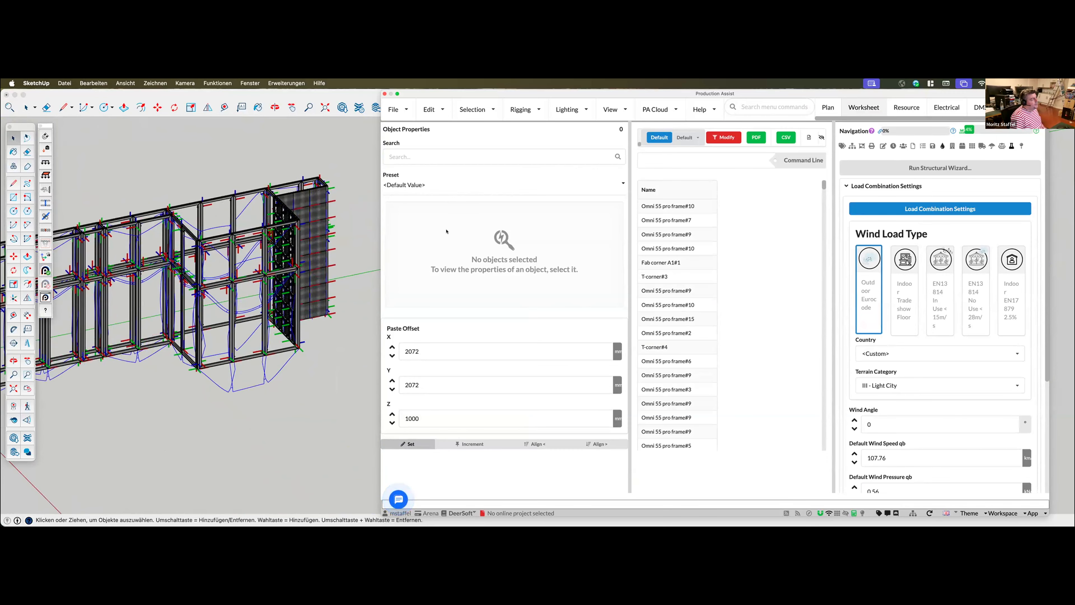
mouse_move(284, 289)
middle_mouse_down()
mouse_move(281, 243)
mouse_move(298, 253)
middle_mouse_up()
Show the Workload result on the booth together with the combined deflection and inspect it around the frames
left_click(967, 167)
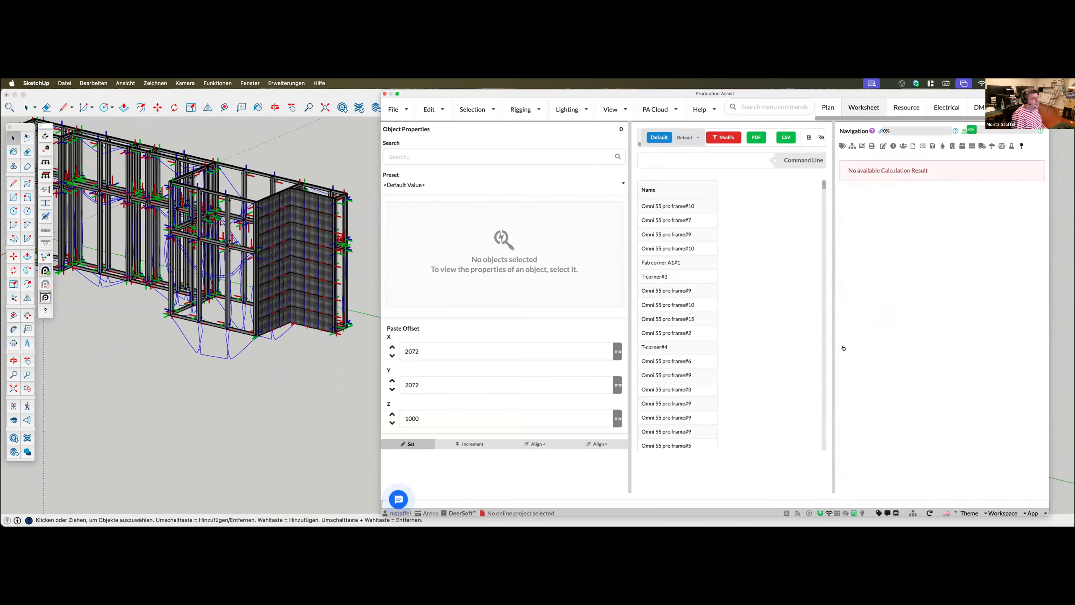
left_click(847, 394)
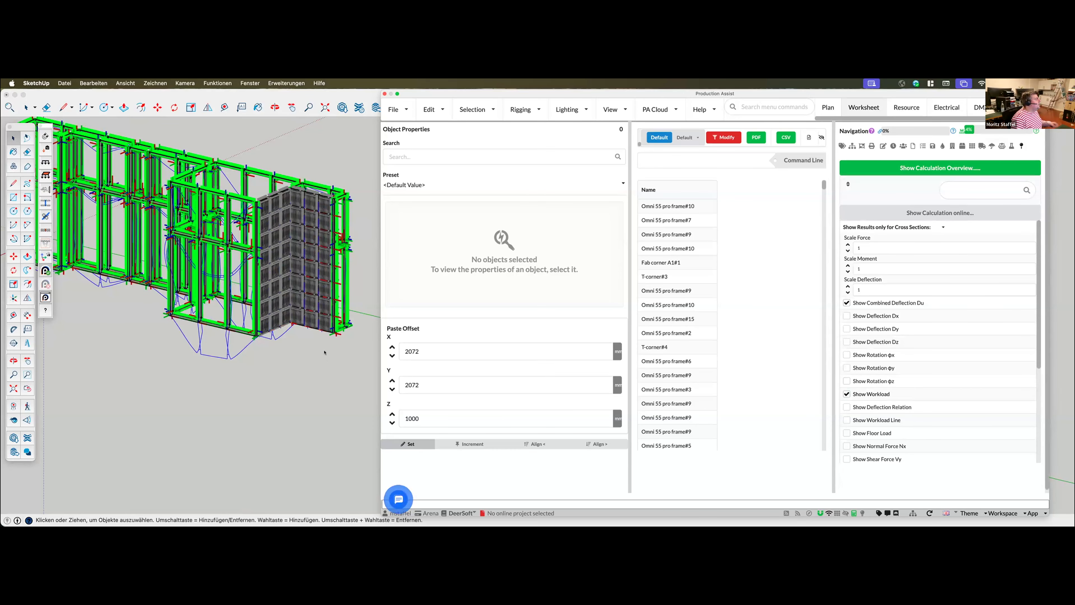
mouse_move(325, 351)
middle_mouse_down()
mouse_move(320, 224)
mouse_move(334, 257)
mouse_move(313, 257)
middle_mouse_up()
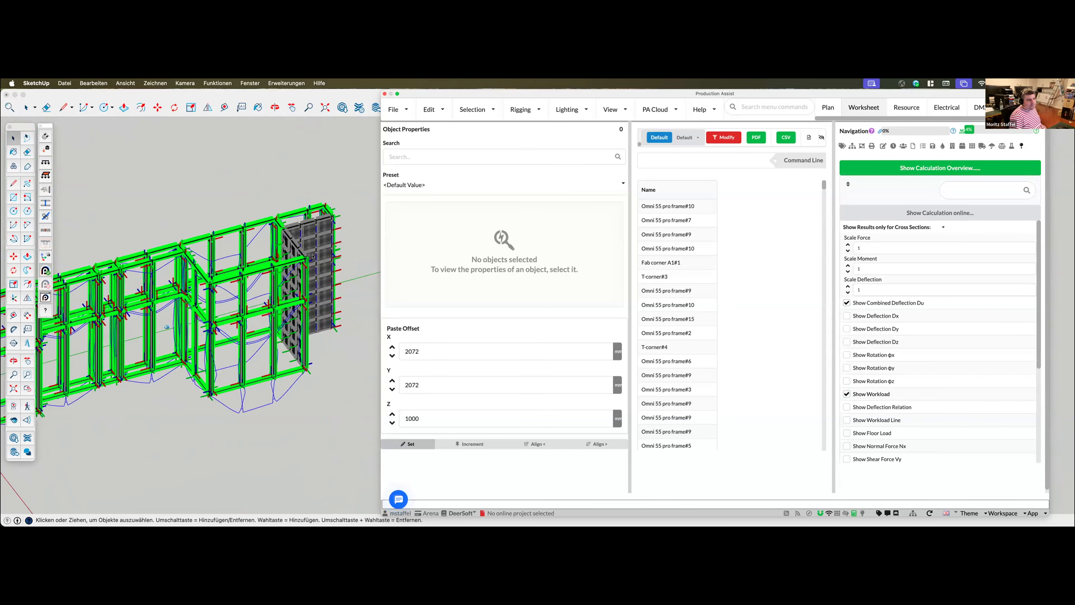
middle_click_drag(310, 310, 266, 298)
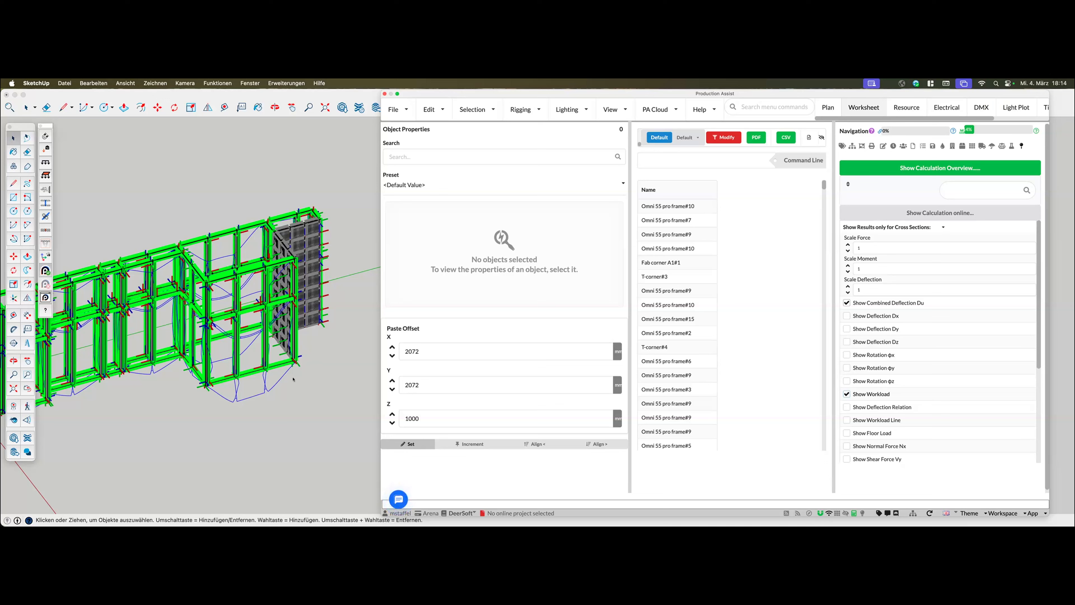
Examine the deflection lines along the frame joints and floor profiles at the booth's projecting corner
scroll(292, 404, "down", 3)
scroll(244, 404, "up", 5)
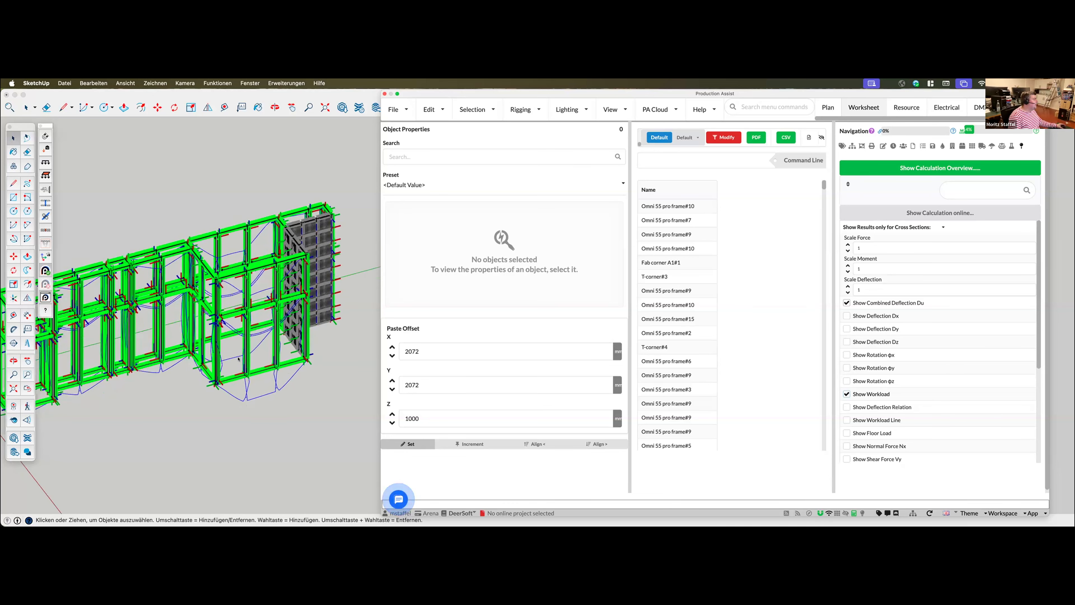
scroll(253, 372, "up", 10)
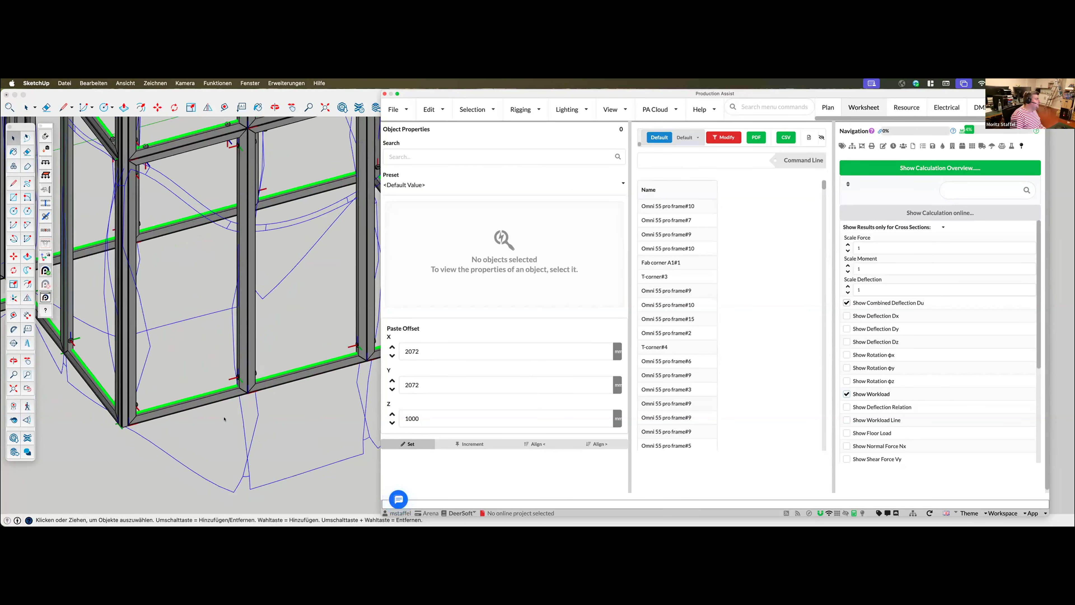
scroll(211, 400, "down", 10)
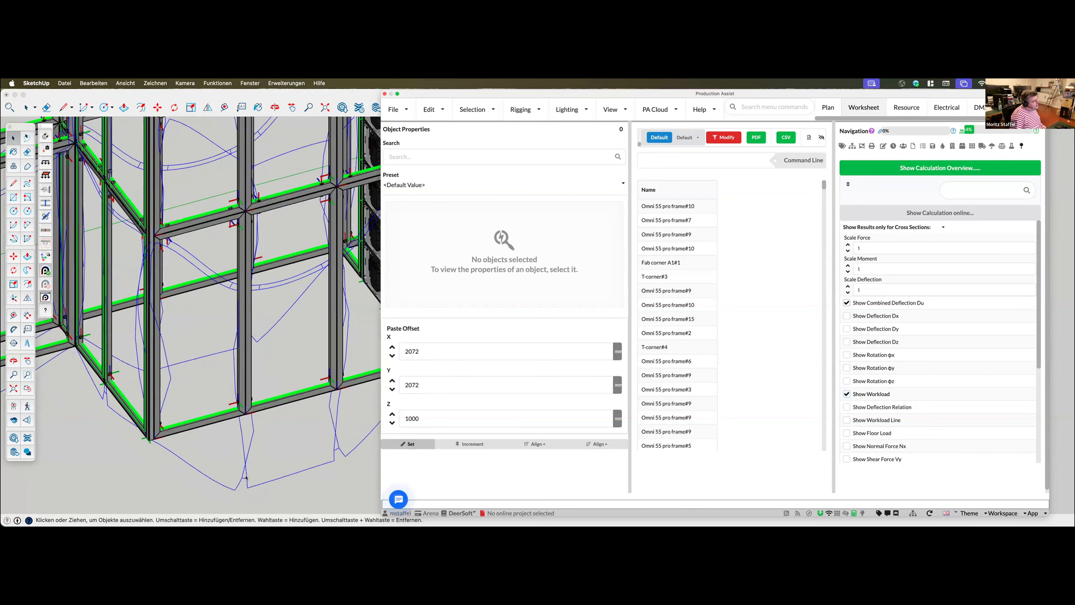
scroll(253, 225, "up", 5)
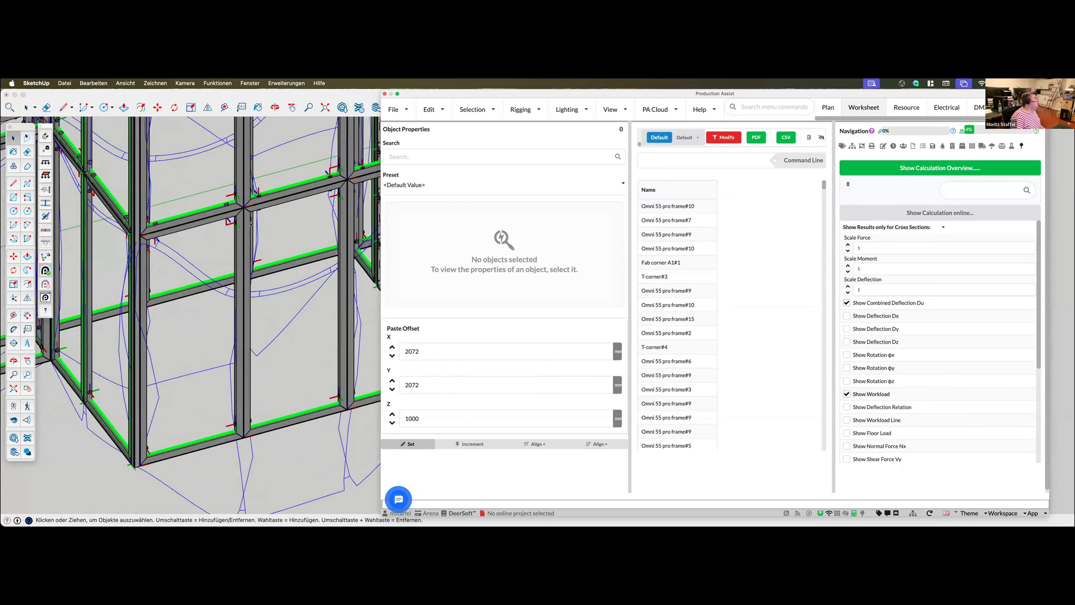
scroll(253, 466, "down", 4)
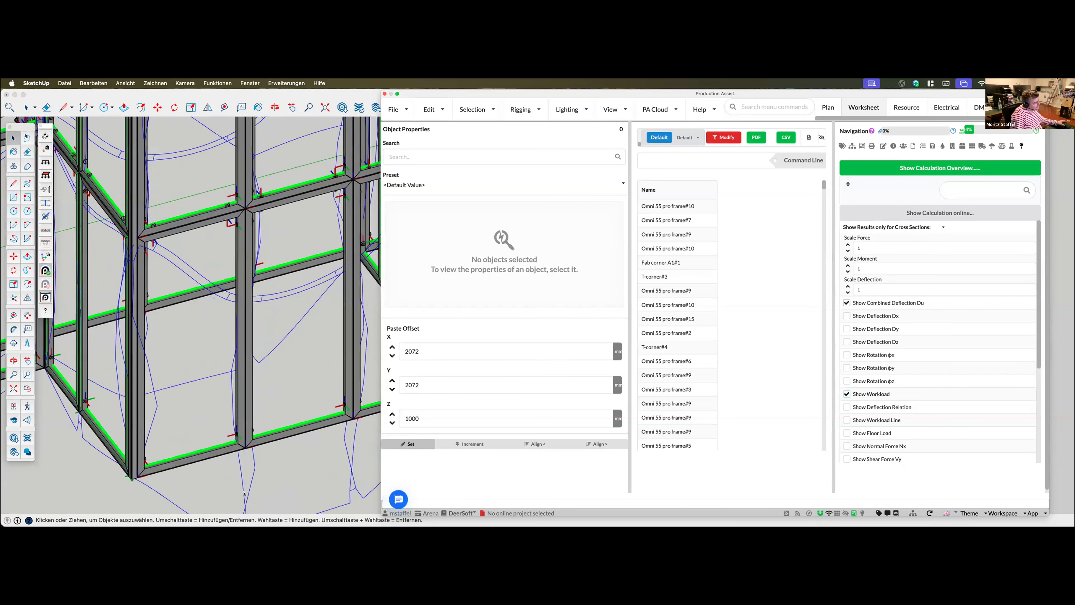
scroll(247, 450, "down", 3)
scroll(245, 259, "up", 3)
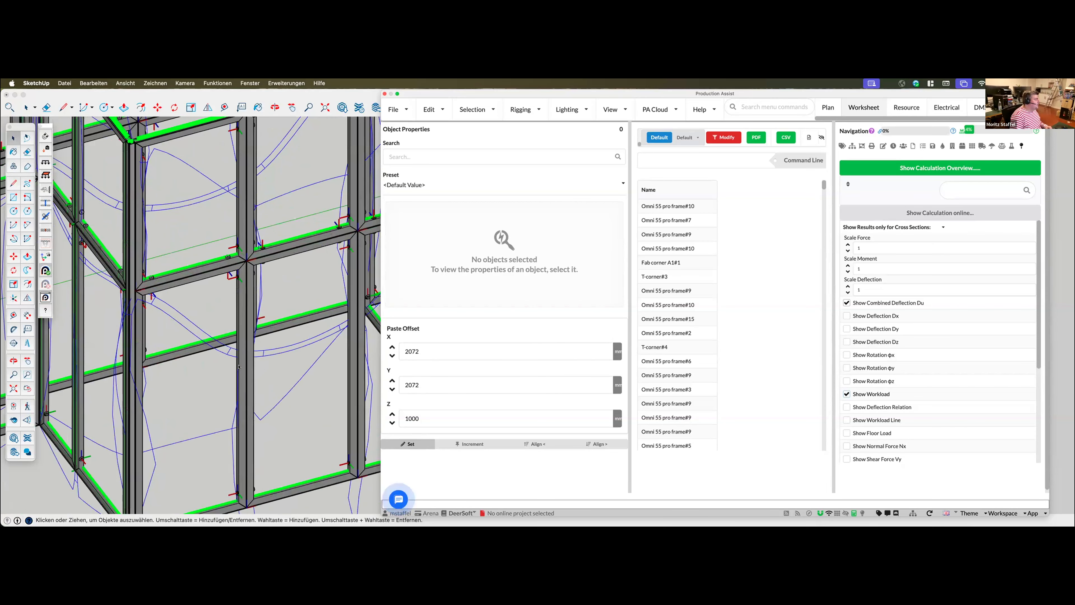
Open the 3D Plan view in Production Assist and toggle the Show Structure display setting
left_click(822, 108)
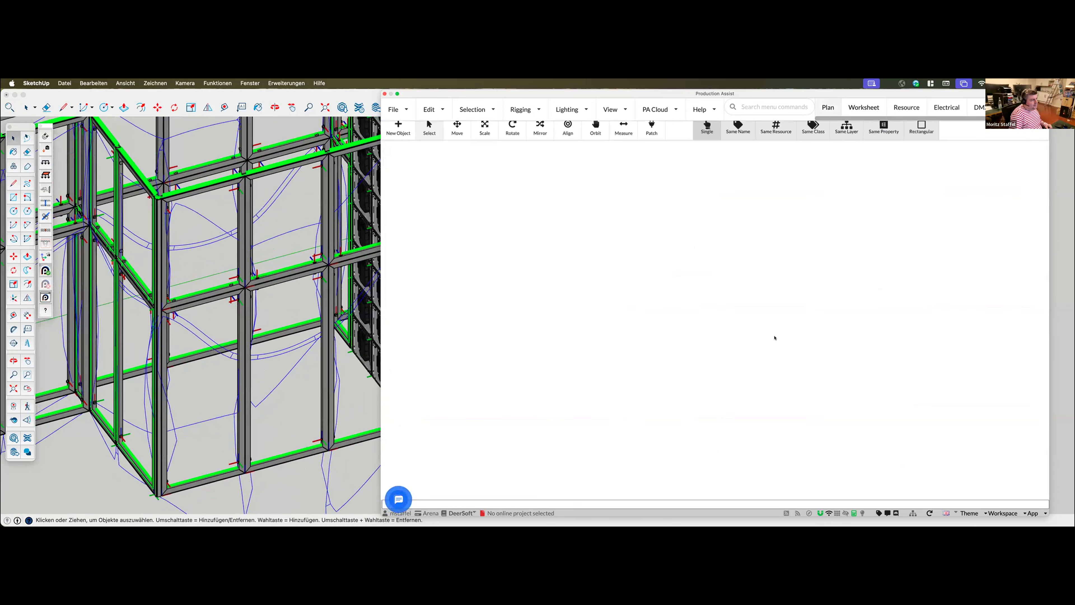
left_click_drag(832, 338, 875, 338)
left_click(647, 493)
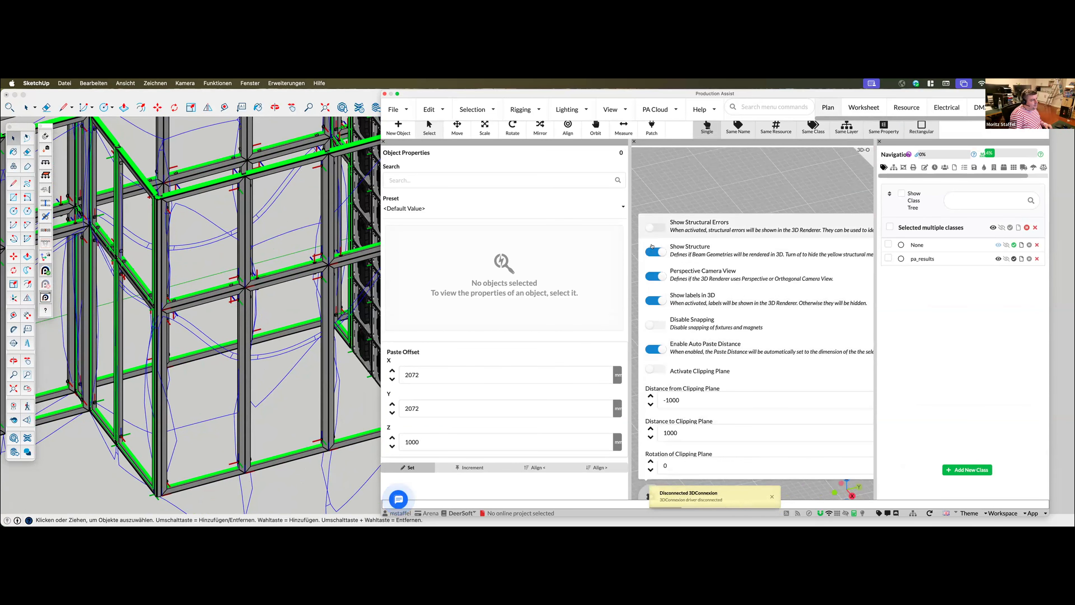
left_click(653, 258)
left_click(647, 494)
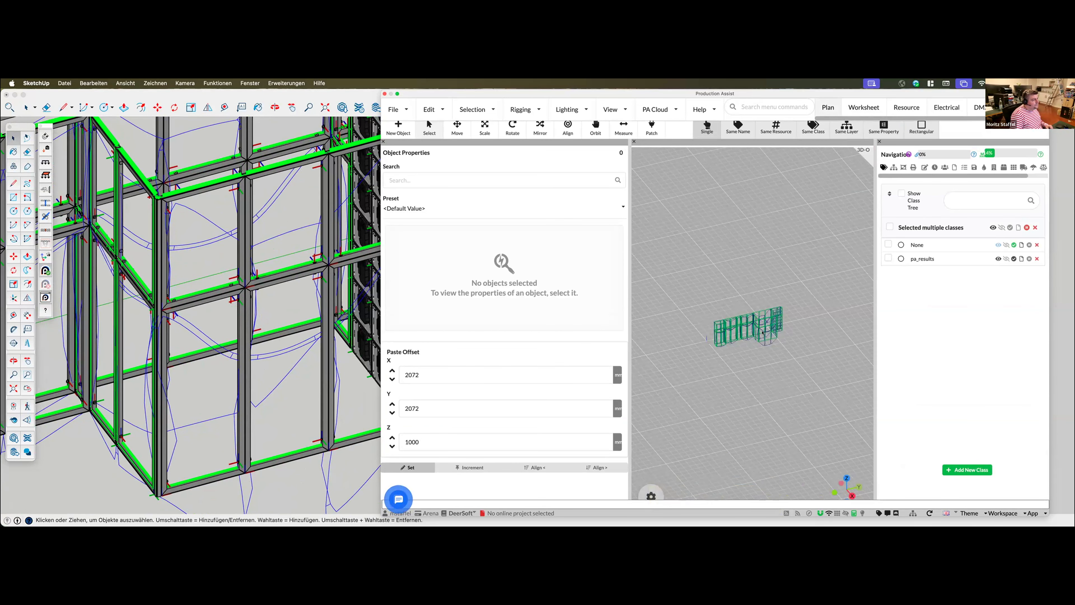
scroll(784, 364, "up", 15)
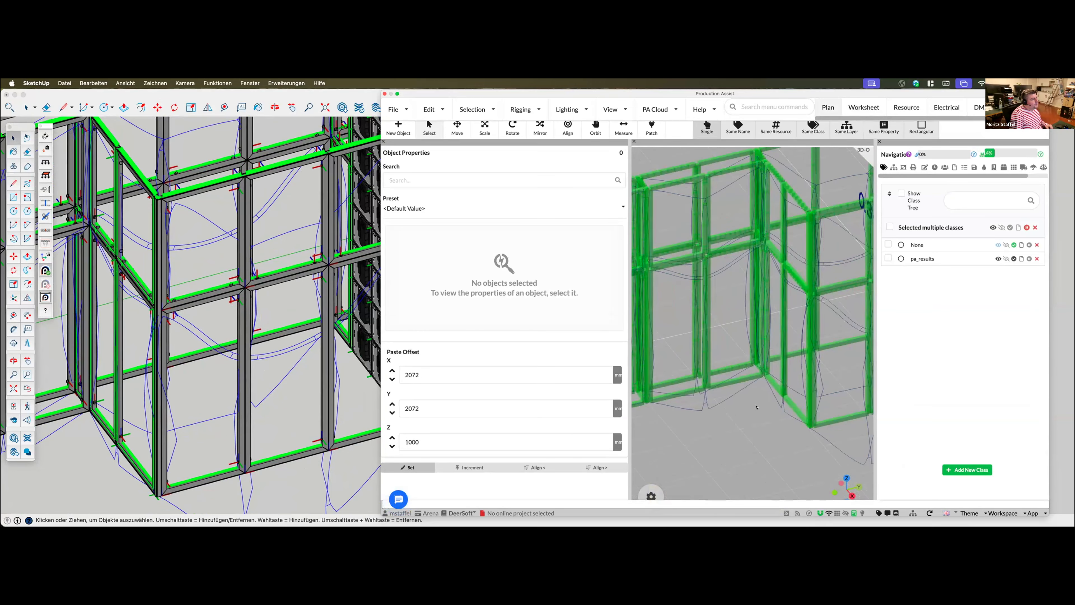
Hide the Workload result so that only the combined deflection is displayed on the booth
middle_click_drag(750, 424, 760, 423)
left_click_drag(1024, 176, 1044, 176)
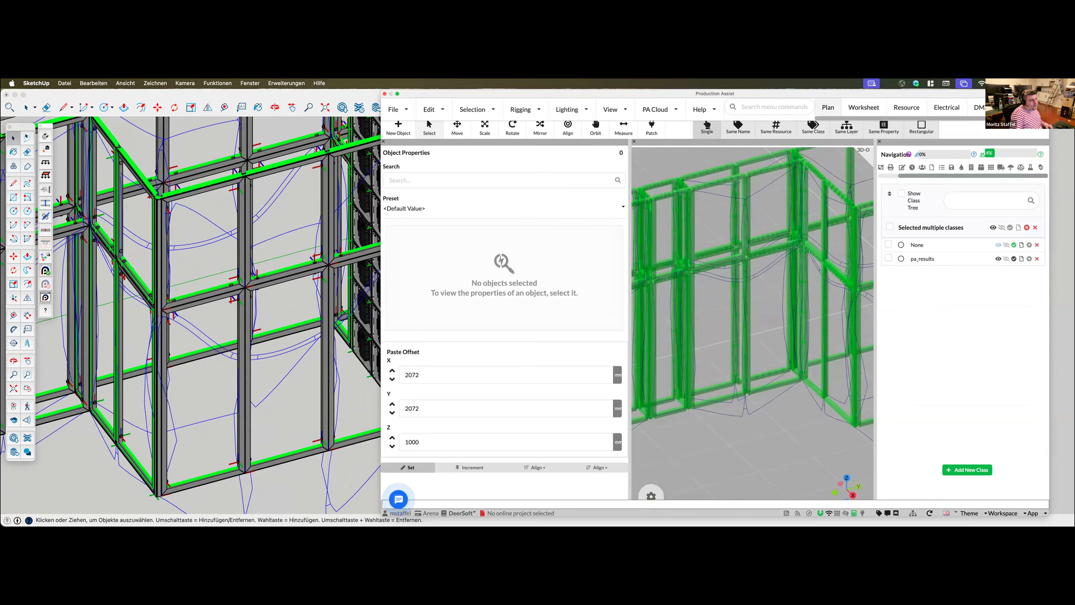
left_click(1040, 167)
left_click(886, 418)
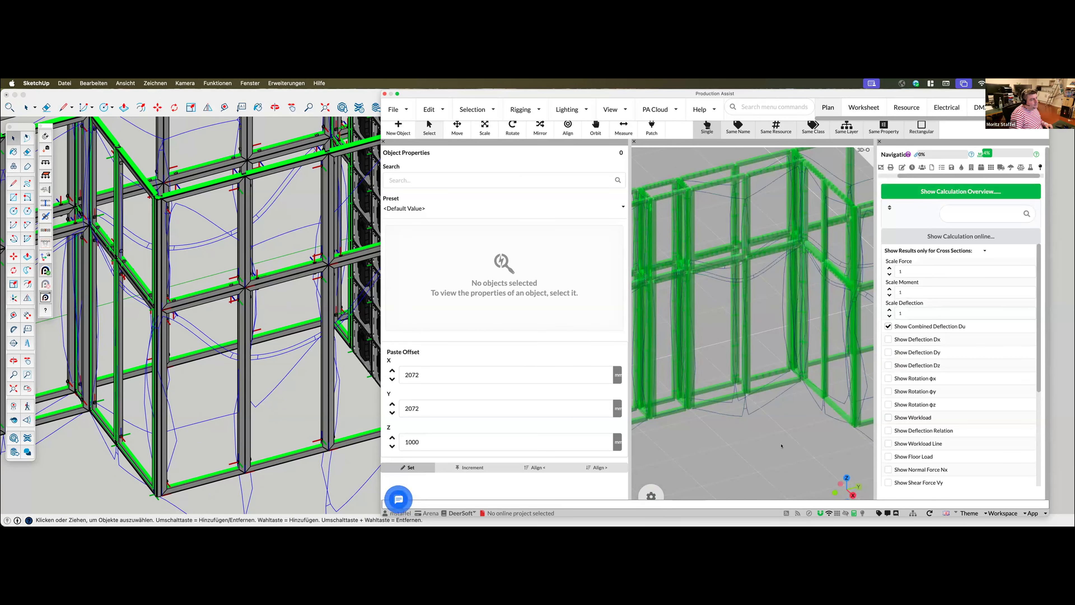
scroll(740, 299, "up", 8)
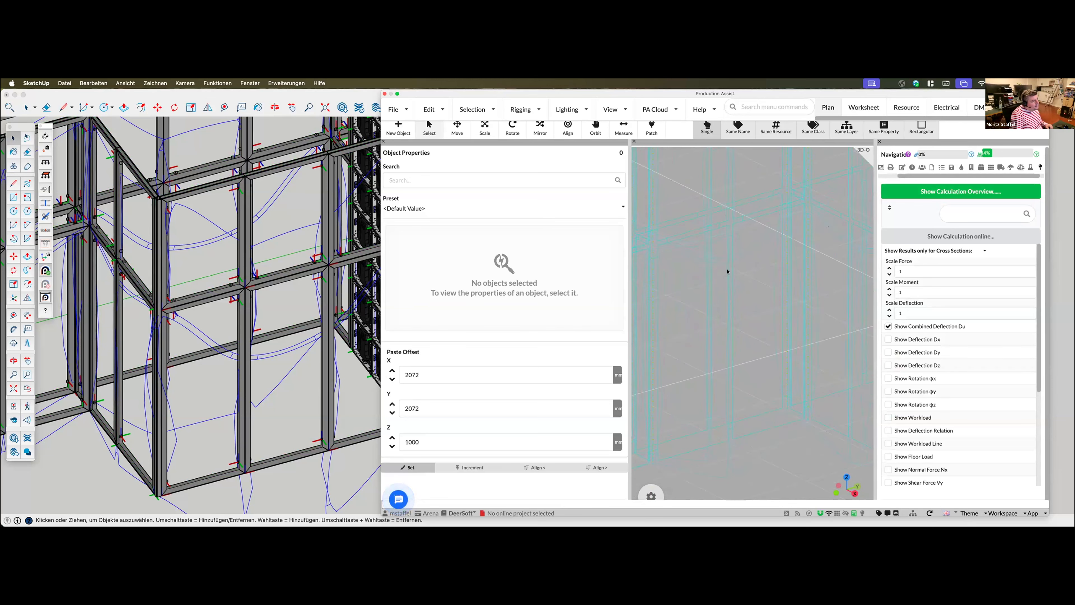
Try to copy the A quick tightener from the upper joint to a lower point on the same vertical frame profile
left_click(222, 180)
scroll(229, 186, "up", 10)
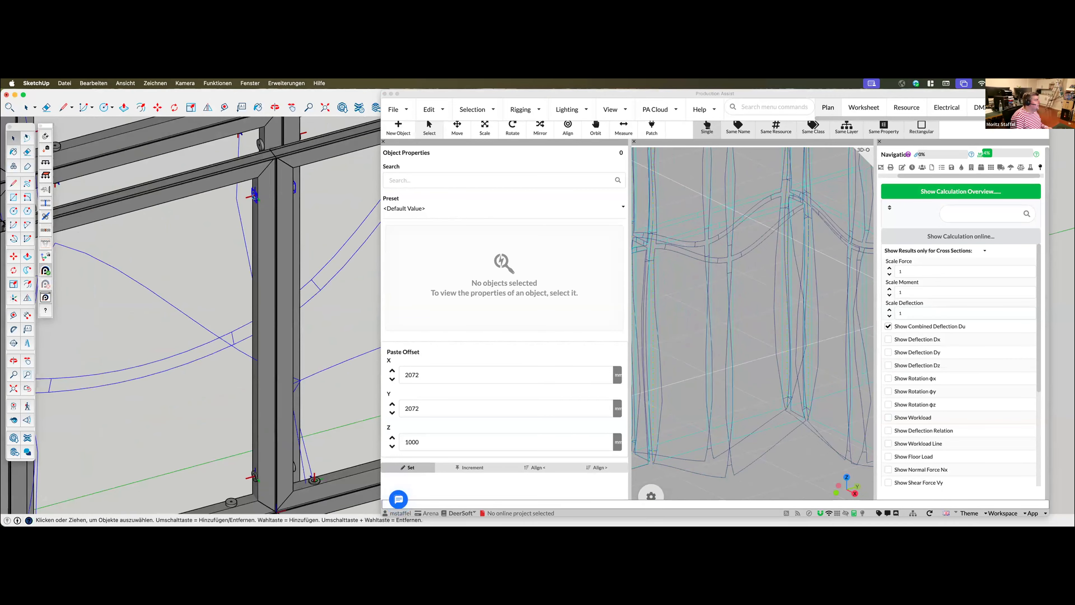
left_click(254, 196)
key("m")
left_click(254, 197)
key("alt")
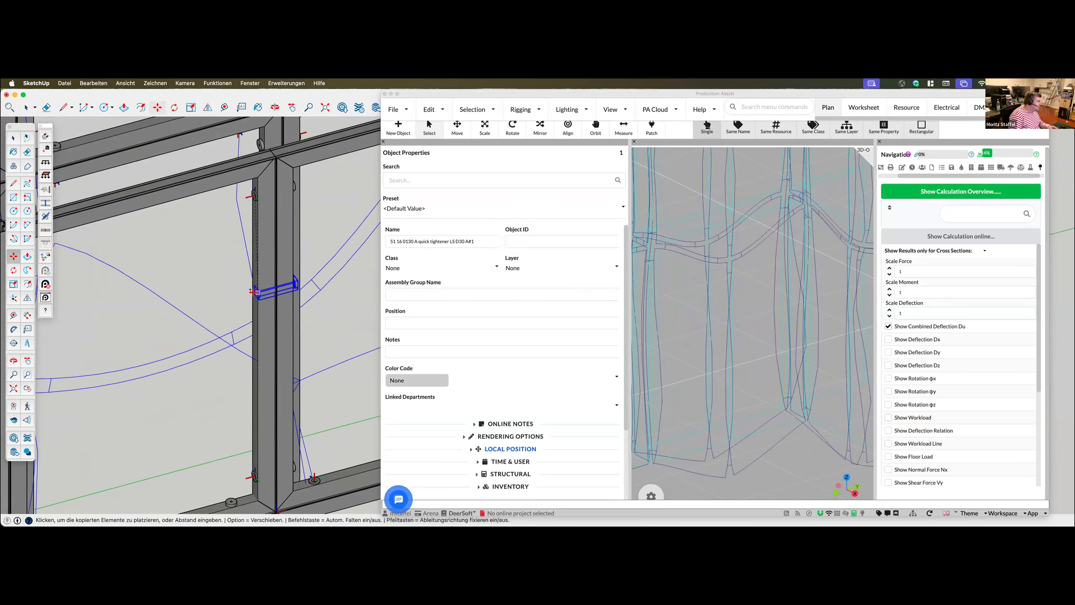
left_click(254, 293)
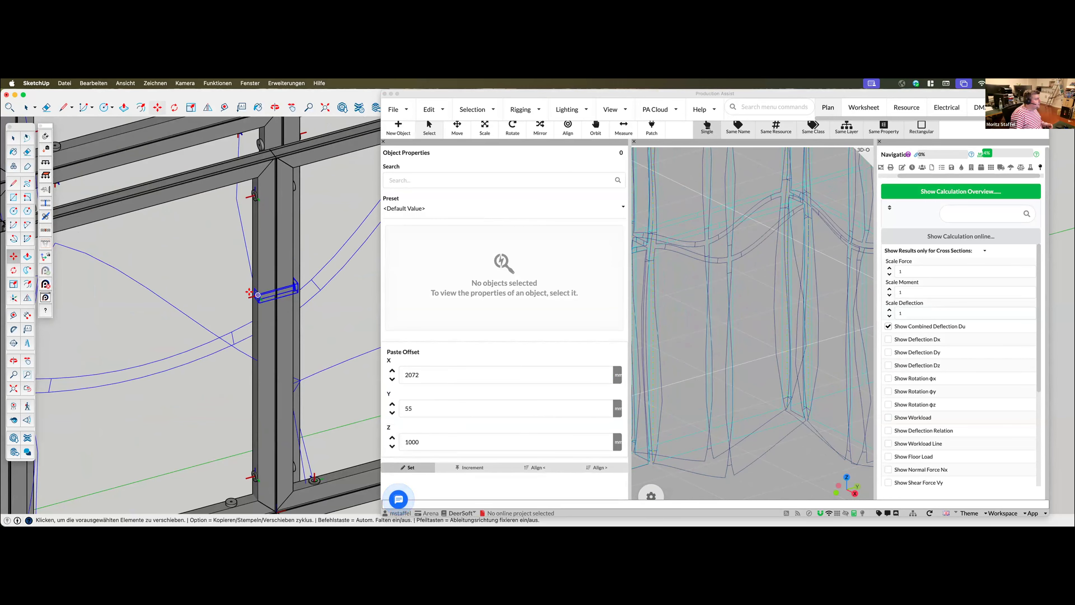
scroll(258, 294, "up", 5)
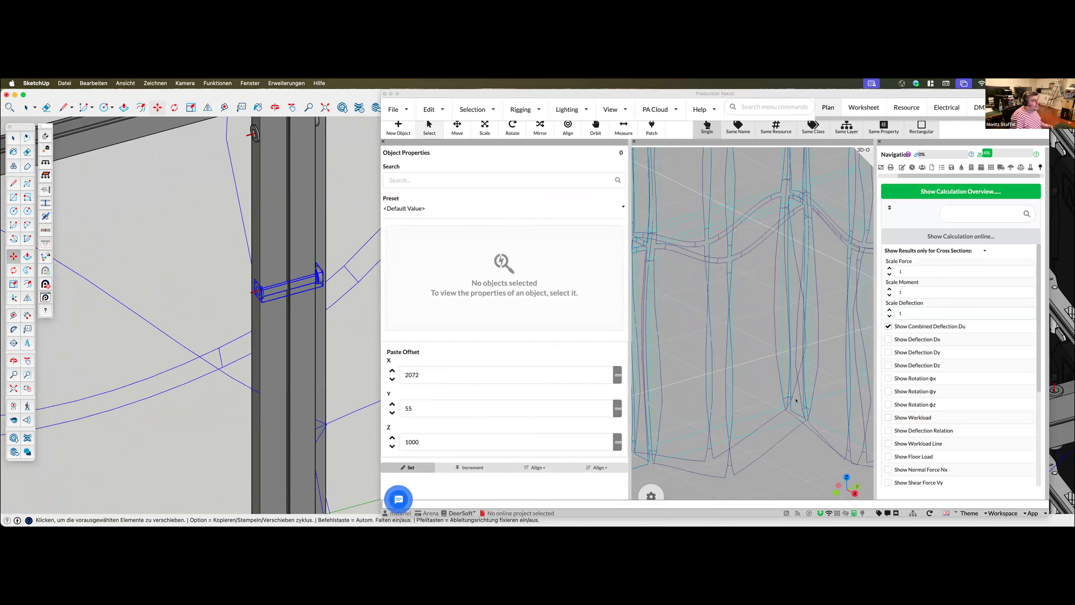
scroll(250, 281, "up", 3)
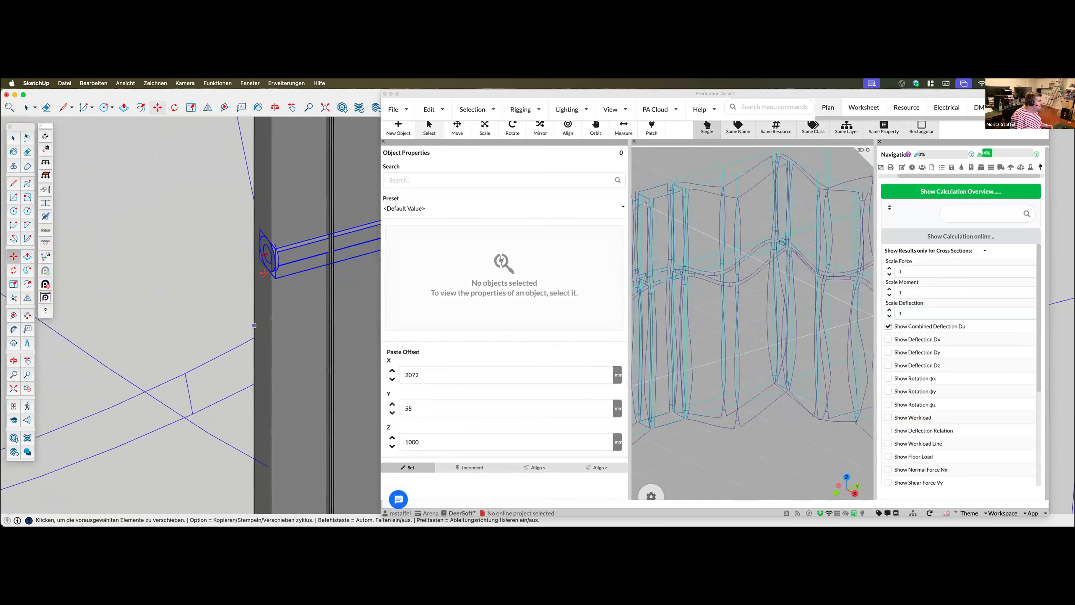
scroll(250, 281, "down", 5)
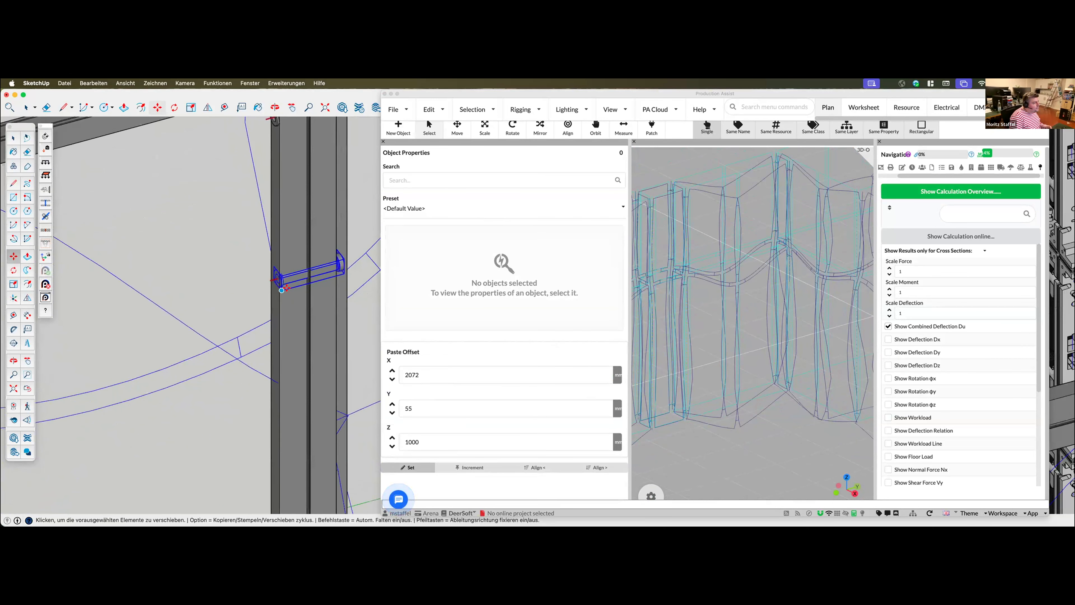
scroll(283, 291, "down", 3)
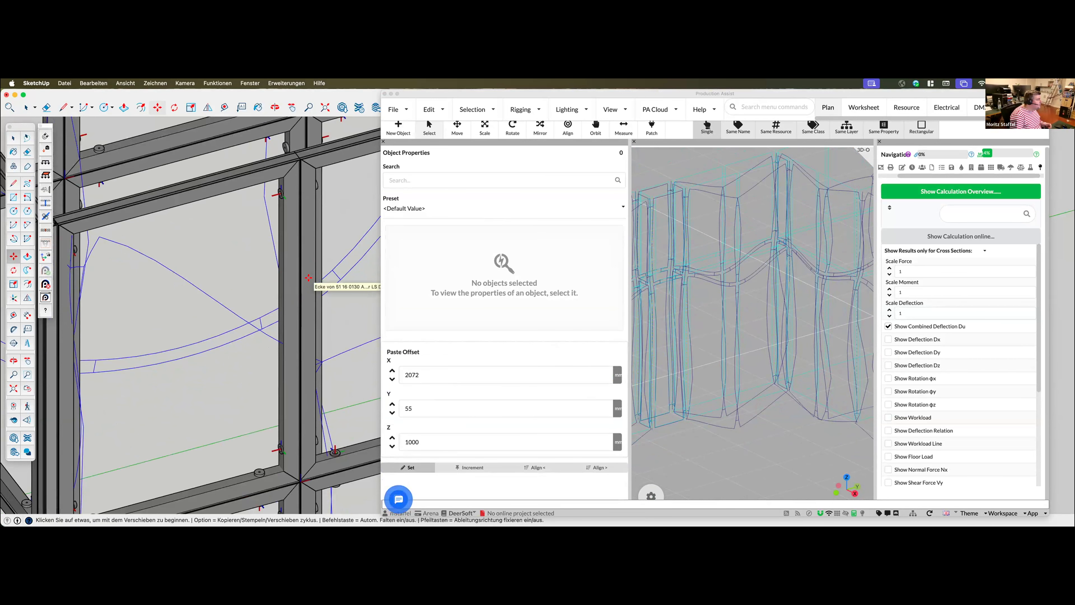
scroll(280, 193, "up", 5)
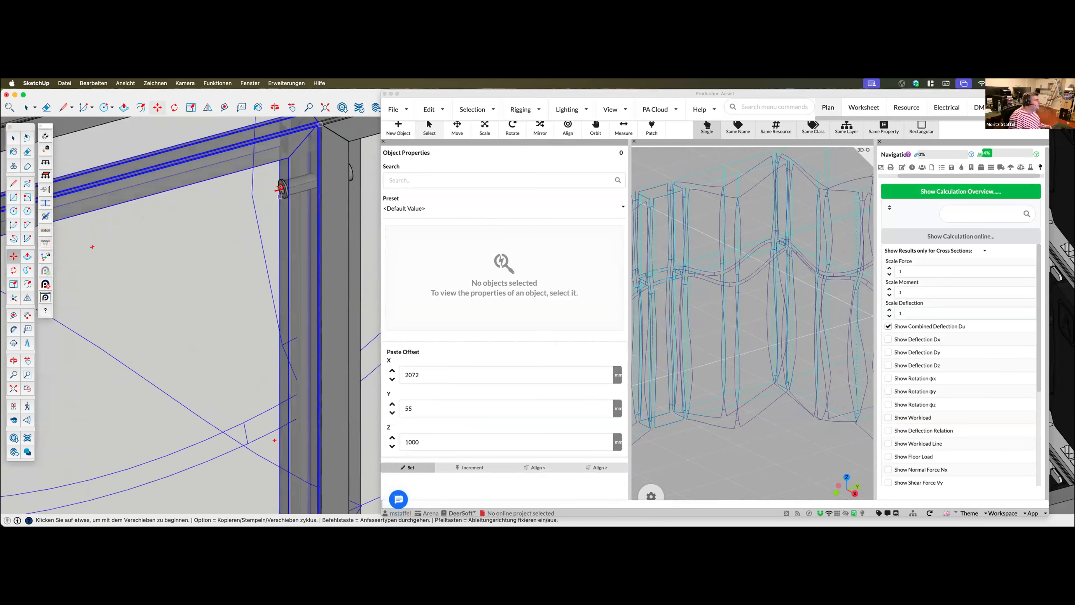
Copy the A quick tightener straight down along the same vertical frame profile, below the original at the upper joint
key("space")
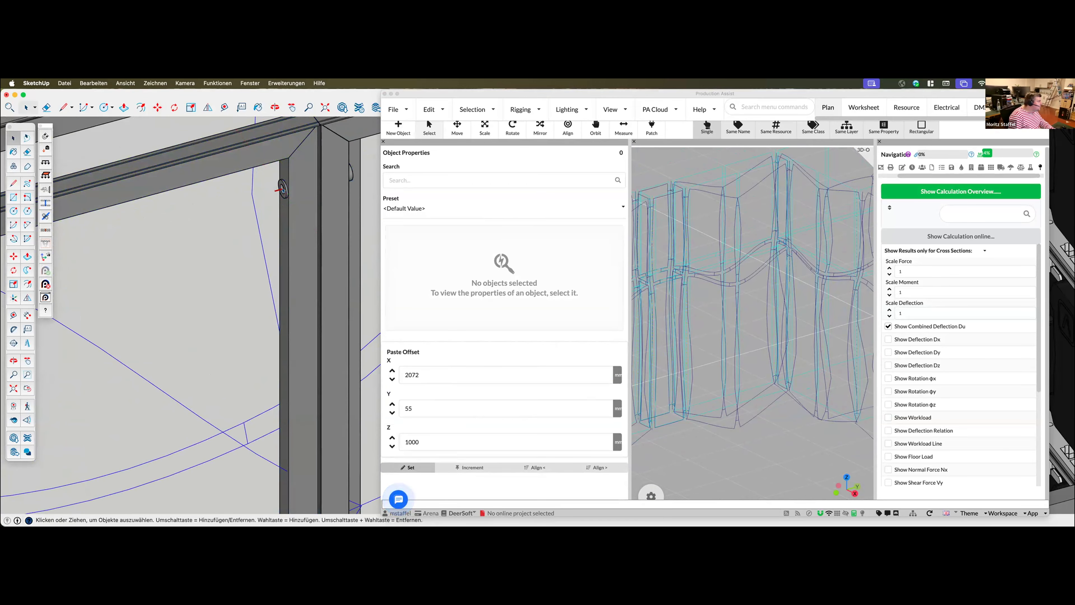
left_click(282, 190)
key("m")
left_click(282, 188)
scroll(281, 190, "up", 5)
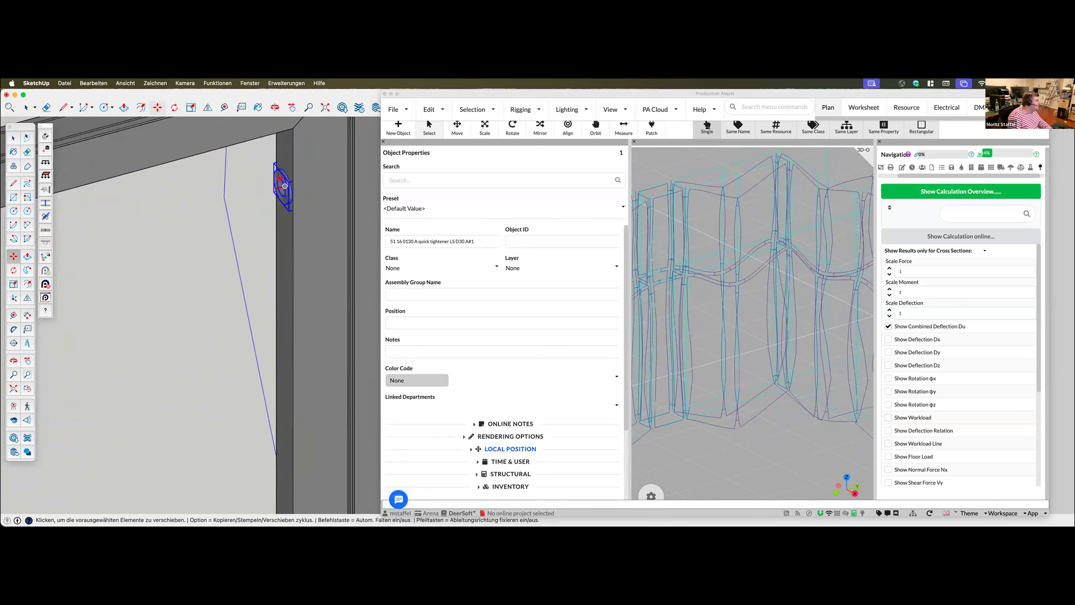
scroll(280, 190, "up", 5)
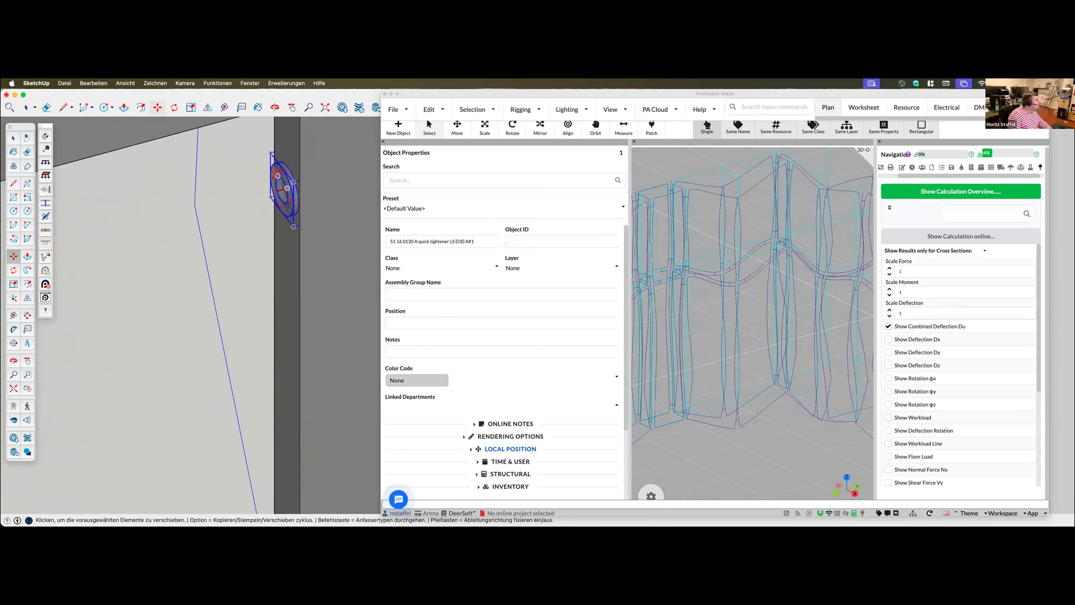
key("alt")
scroll(292, 338, "down", 5)
scroll(296, 360, "down", 2)
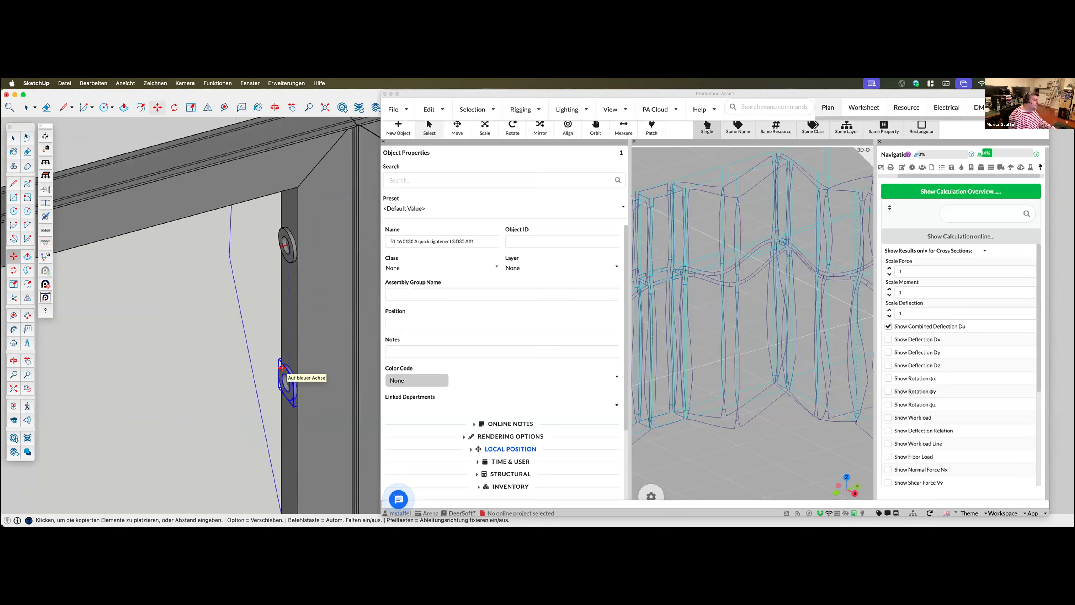
left_click(282, 367)
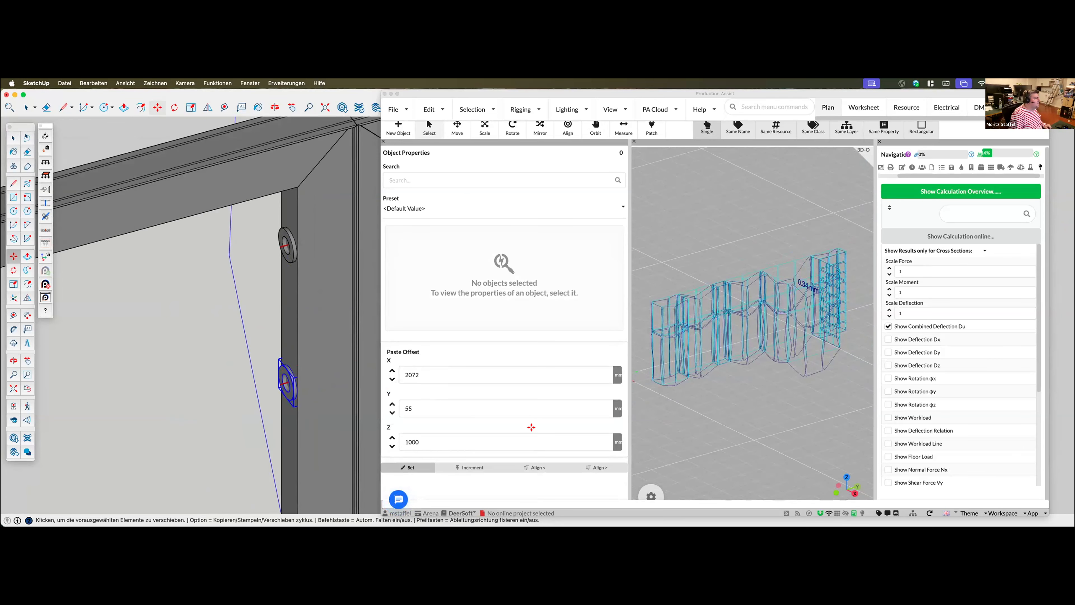
Run the Production Assist analysis on the updated model again and enable the Use Floor as Support setting
scroll(240, 404, "down", 3)
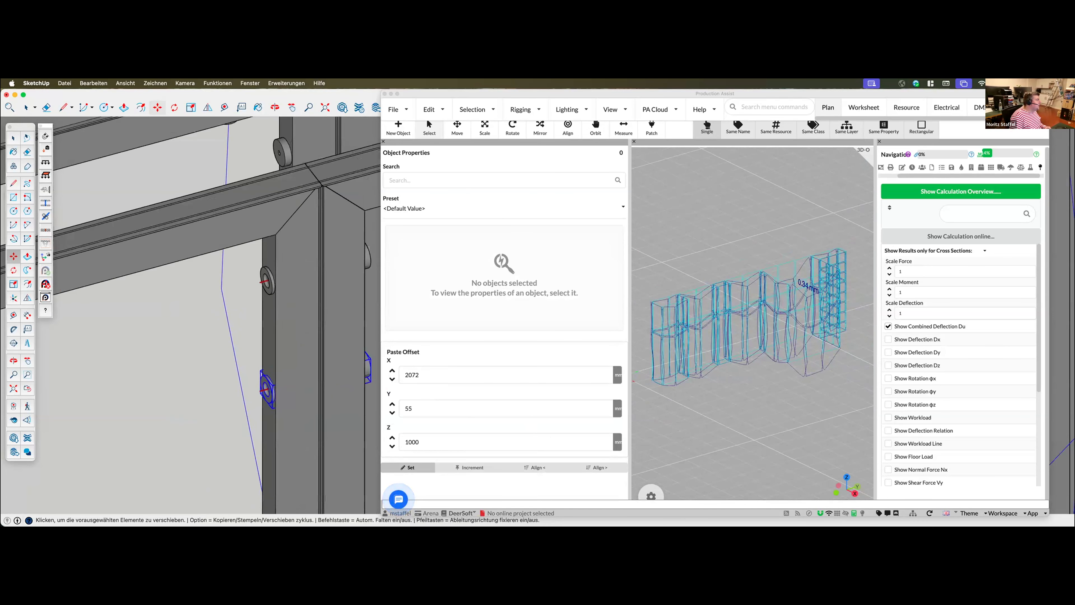
left_click(47, 283)
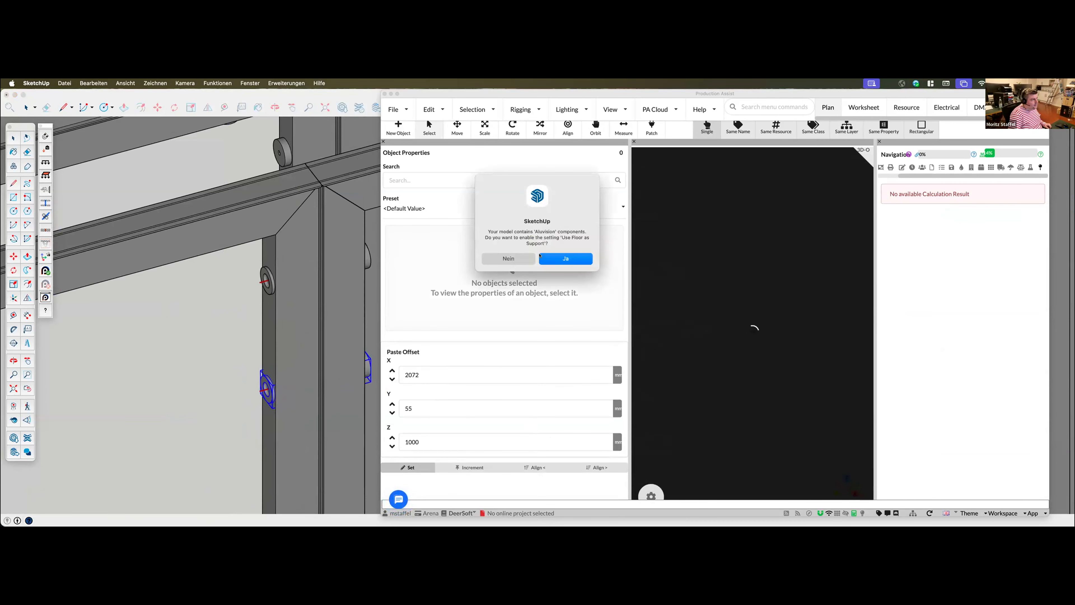
key("Return")
Set the floor level to 40 in the load combination settings and apply the change
left_click(1030, 168)
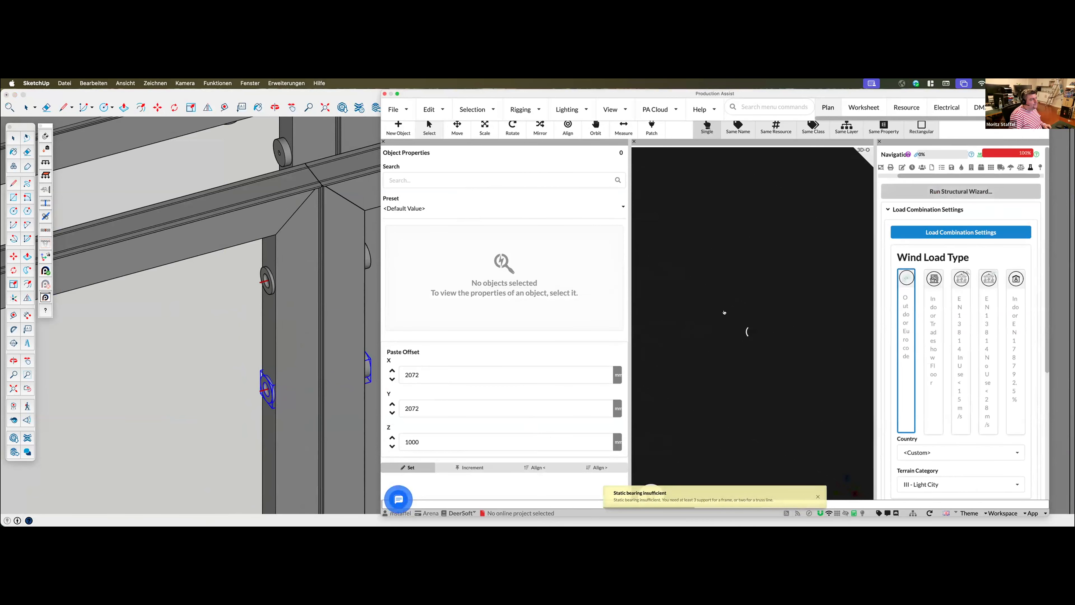
left_click(948, 232)
scroll(600, 431, "down", 3)
left_click(575, 355)
type("40")
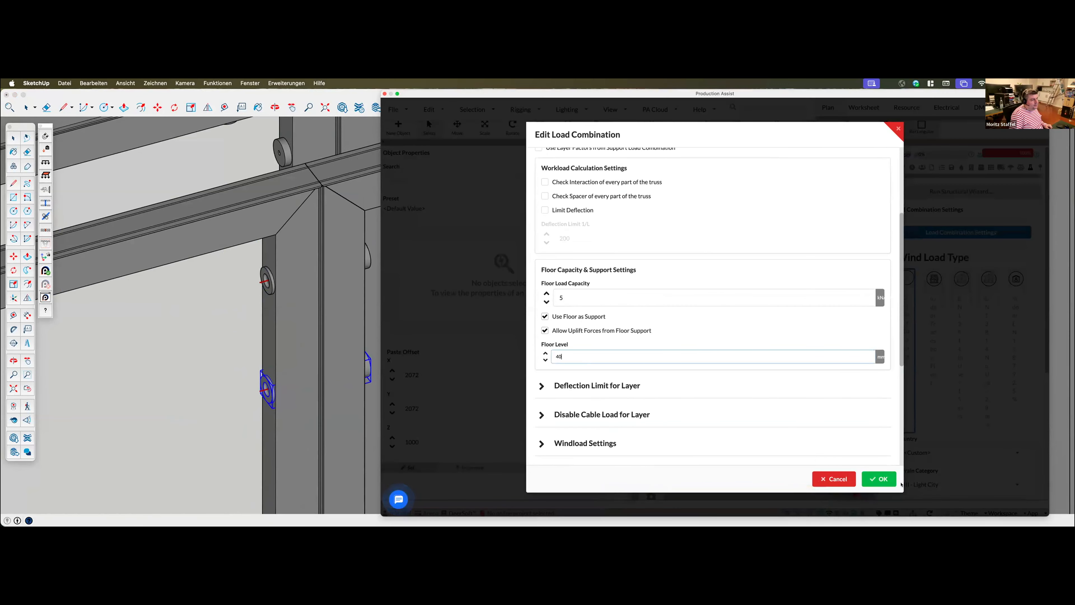
left_click(891, 480)
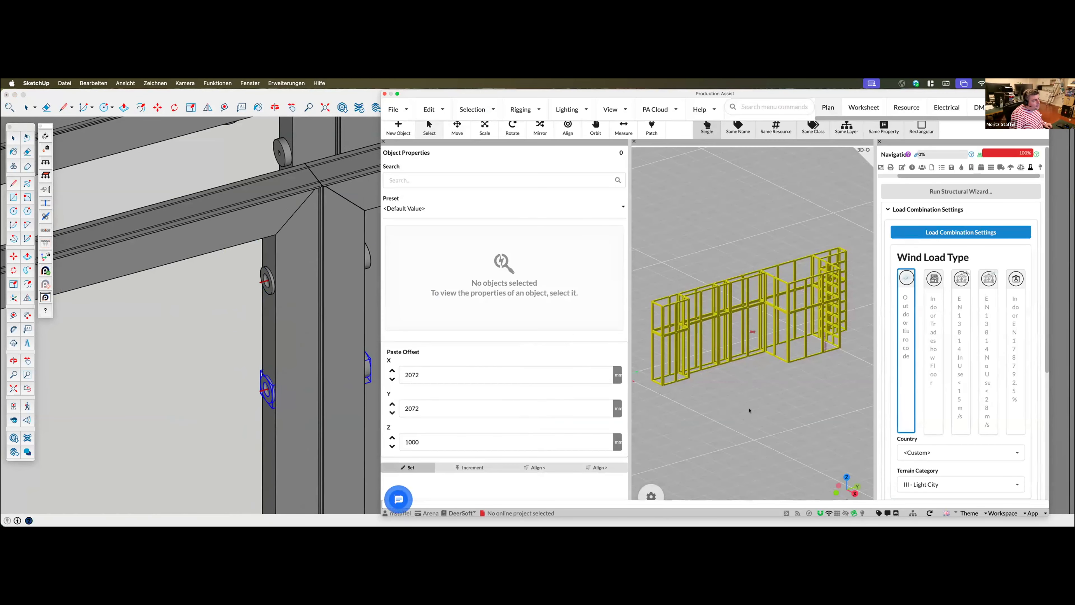
Turn off Show Structure in the 3D view settings and enable the Combined Deflection Du result
middle_click_drag(736, 412, 652, 480)
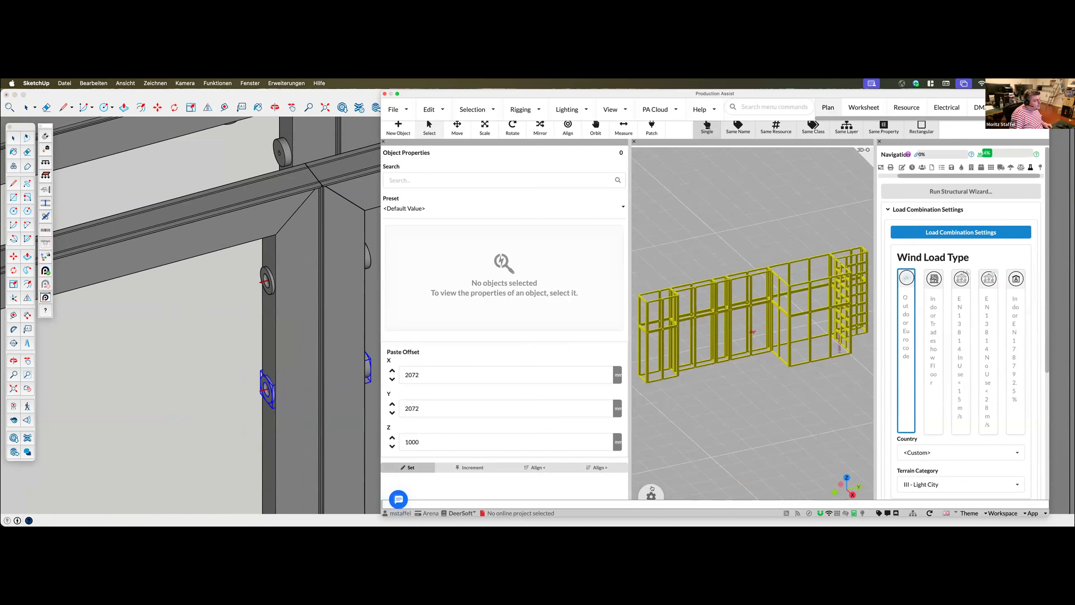
left_click(651, 494)
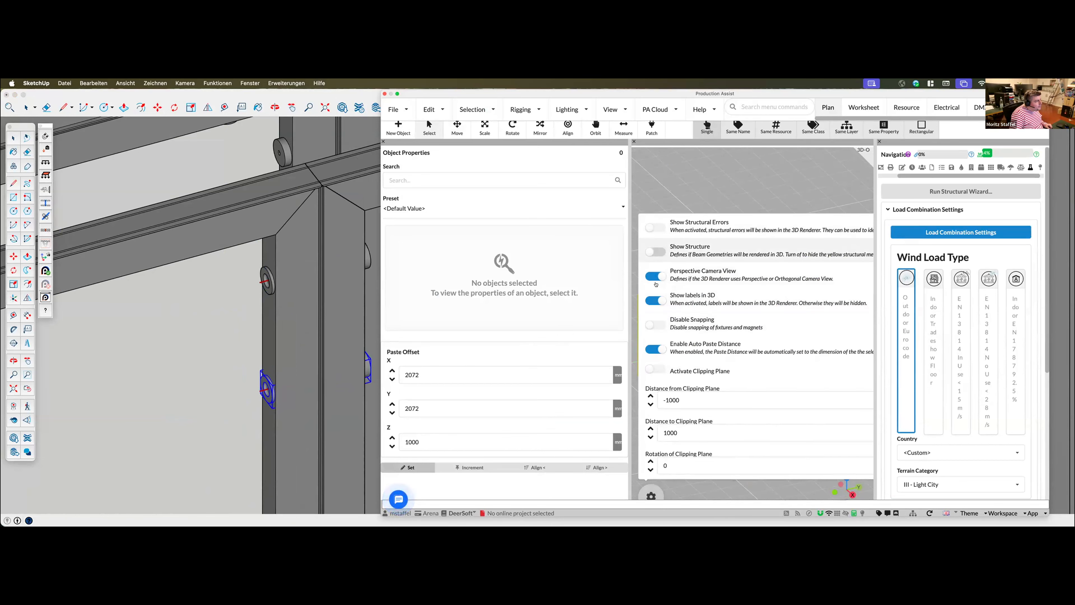
left_click(1021, 168)
left_click(886, 326)
Examine the combined deflection lines across the booth frames and LED wall in both SketchUp and the Production Assist 3D view
scroll(195, 290, "down", 10)
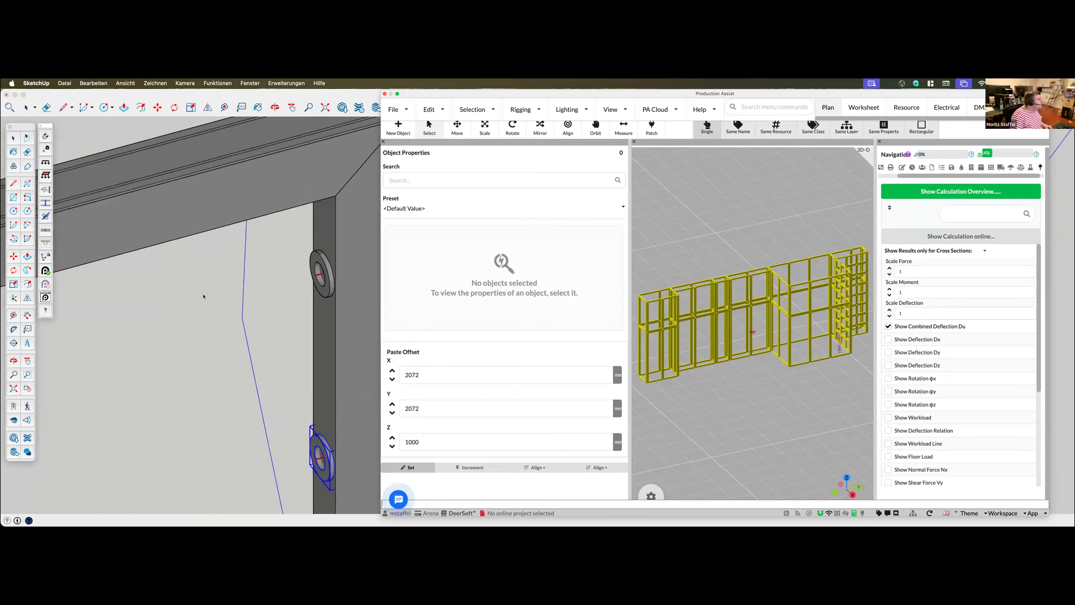
scroll(224, 226, "down", 10)
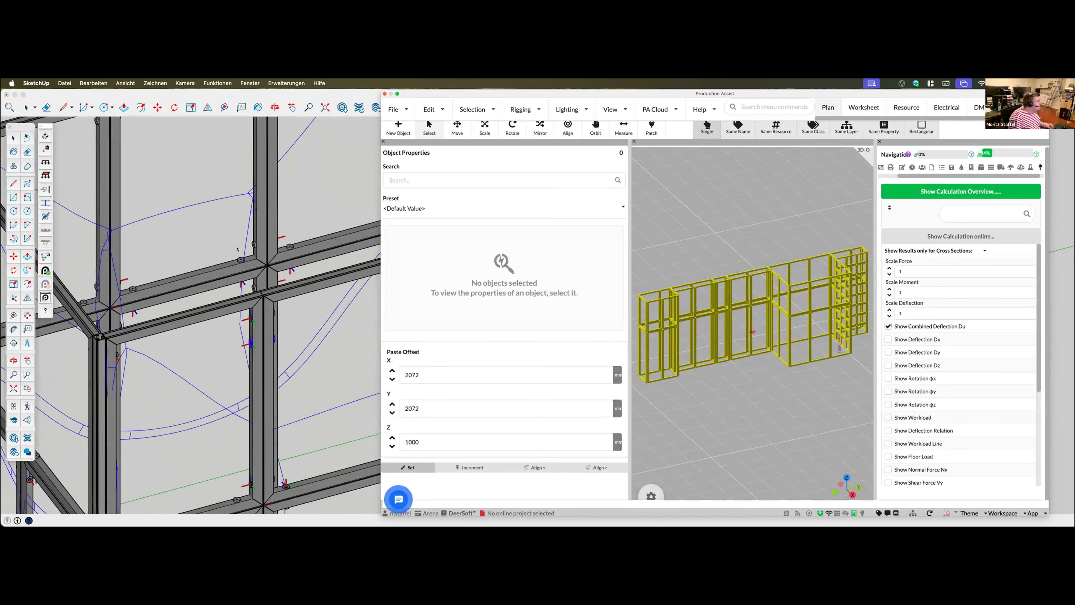
middle_click_drag(267, 352, 317, 342)
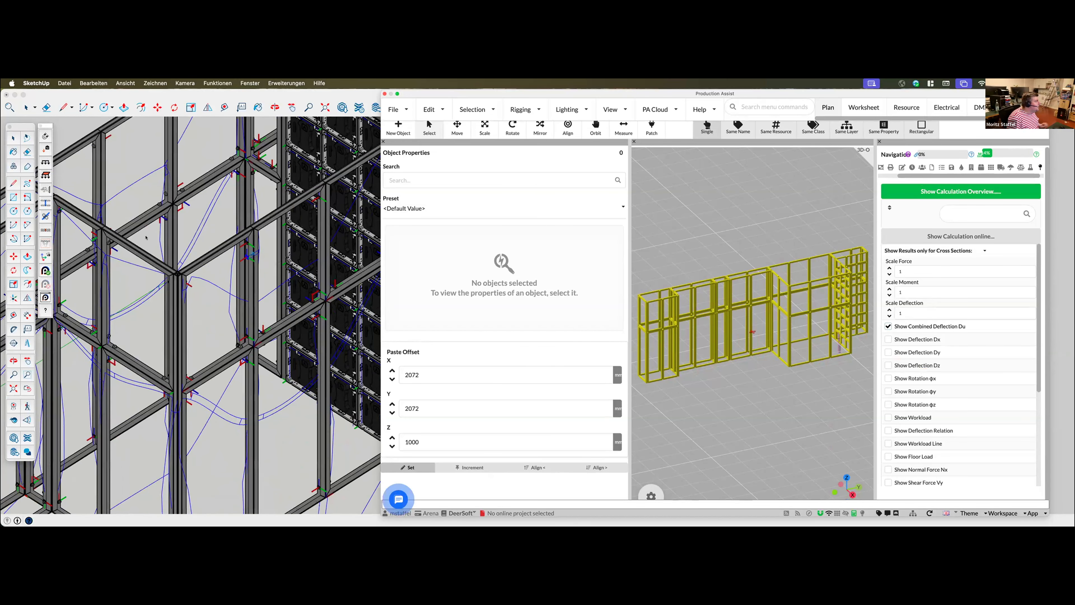
middle_click_drag(251, 256, 130, 245)
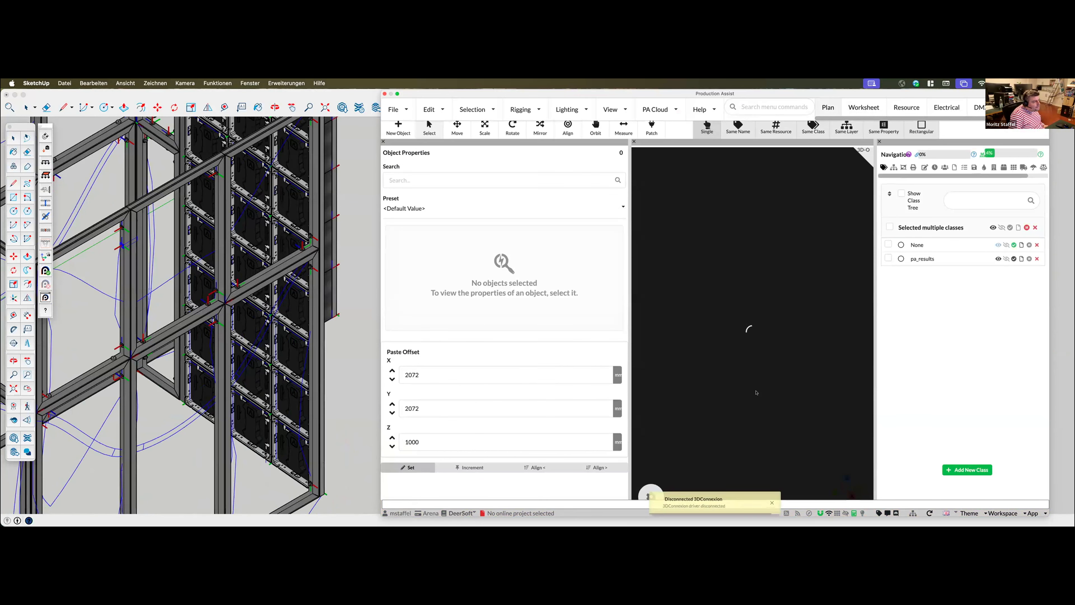
scroll(770, 415, "up", 3)
middle_click_drag(818, 325, 715, 344)
scroll(716, 344, "up", 10)
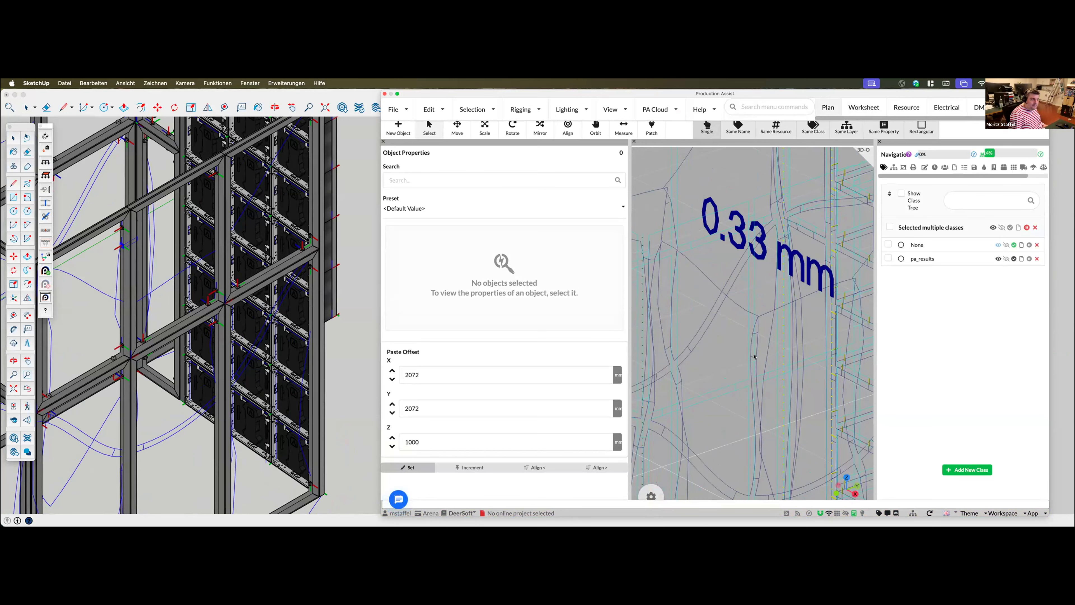
scroll(748, 369, "down", 2)
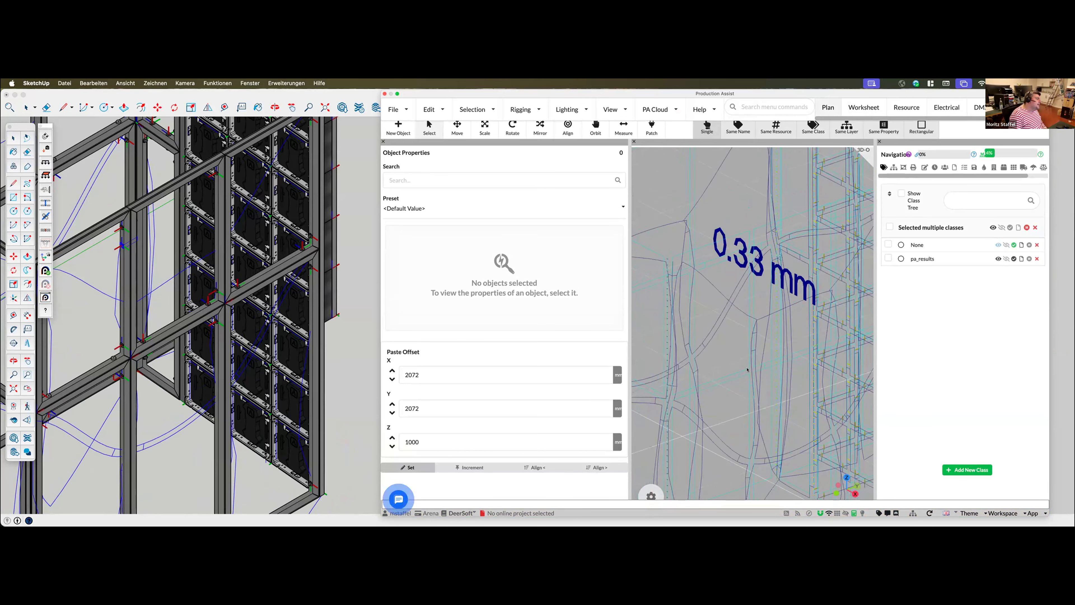
scroll(747, 369, "down", 2)
scroll(747, 364, "down", 2)
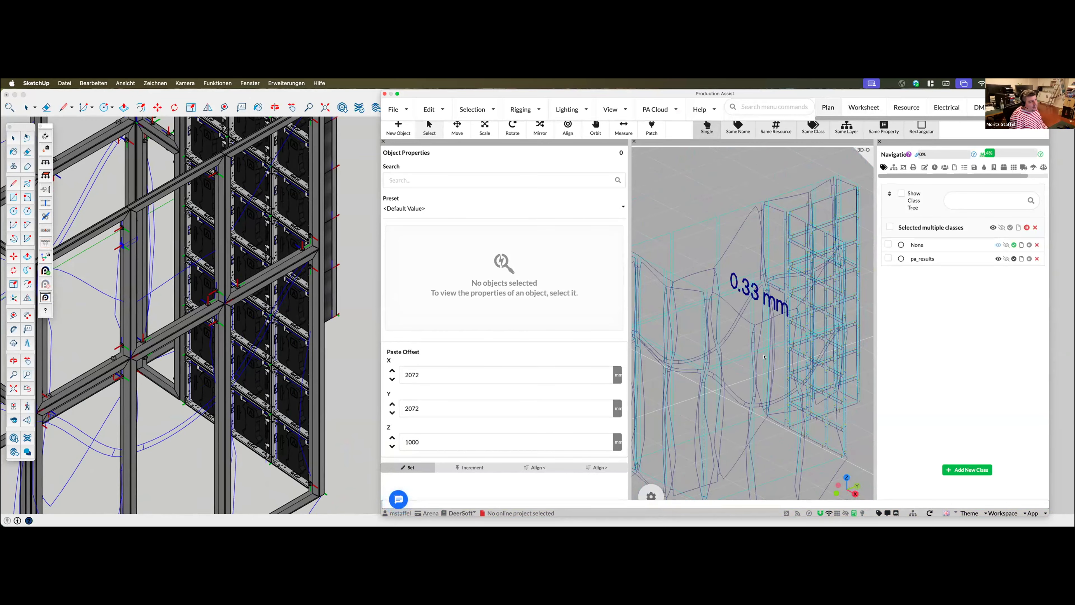
left_click_drag(763, 357, 735, 353)
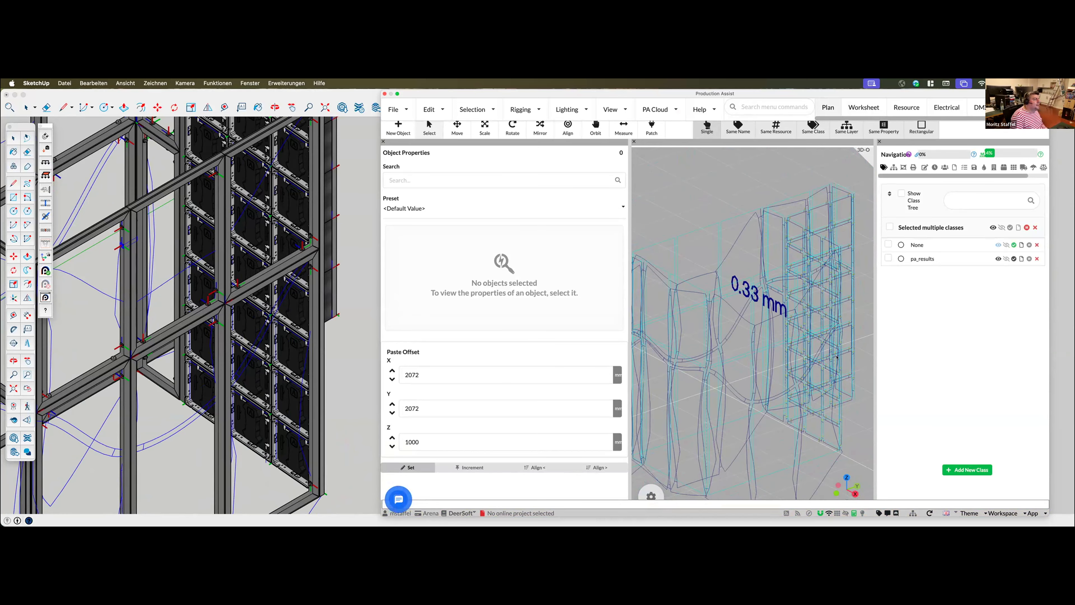
scroll(804, 365, "down", 3)
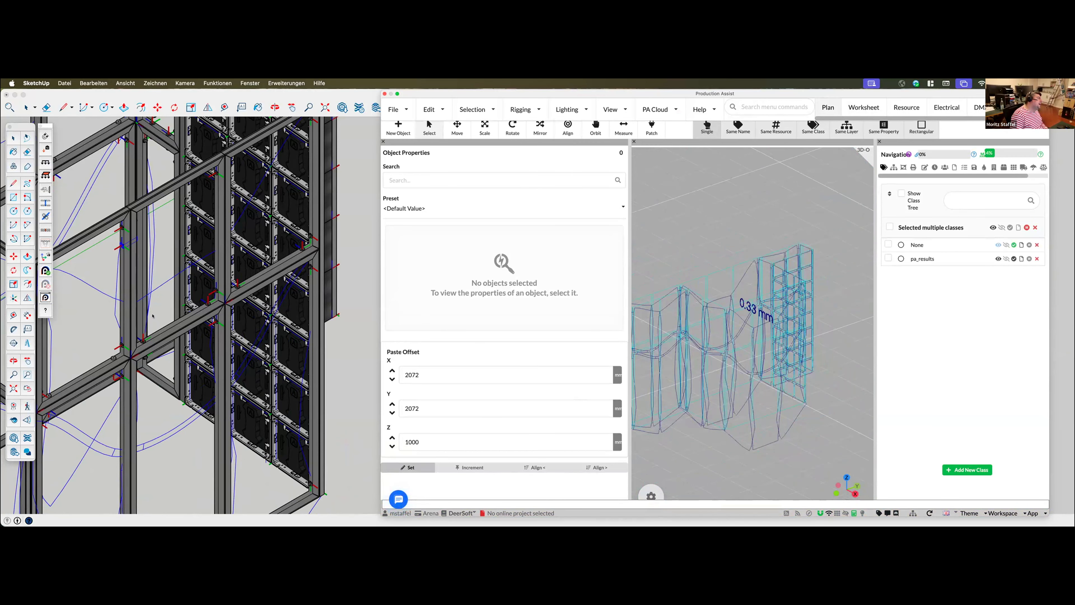
left_click(748, 374)
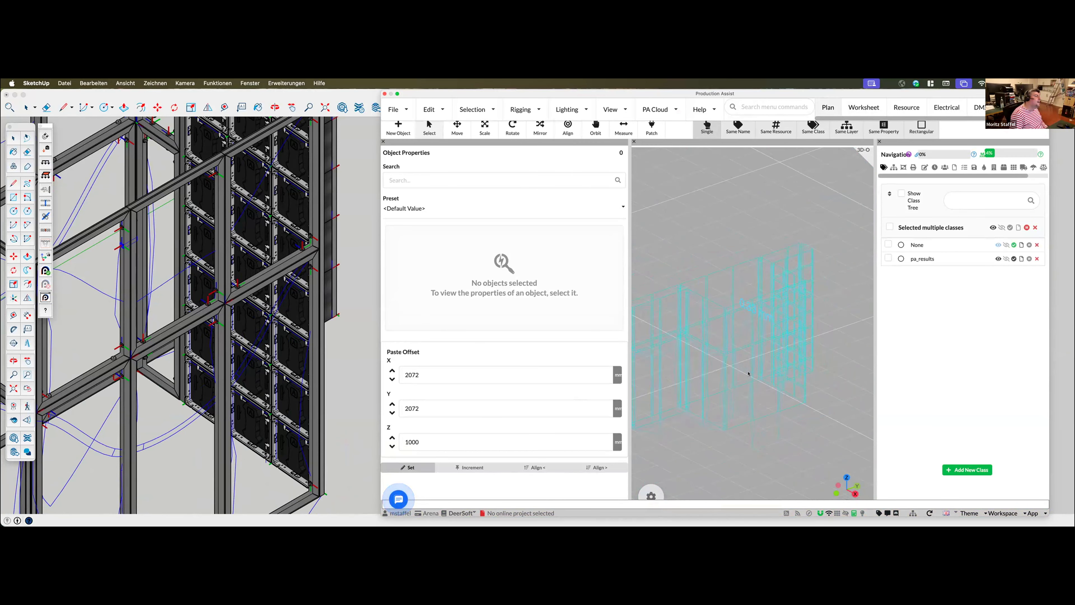
left_click_drag(748, 374, 702, 365)
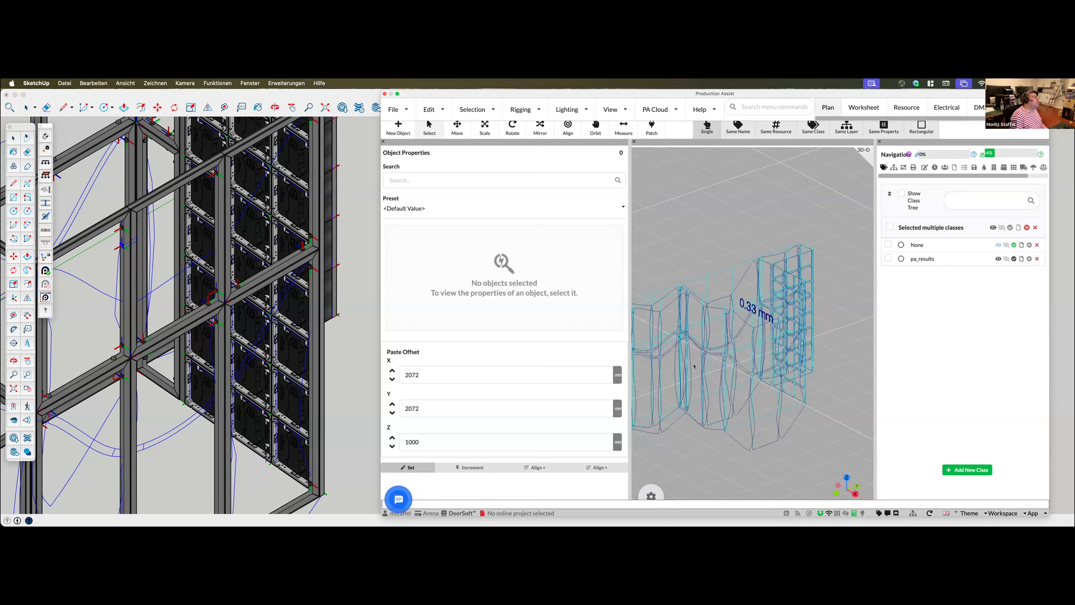
mouse_move(751, 384)
middle_mouse_down()
mouse_move(739, 394)
mouse_move(742, 417)
mouse_move(760, 380)
middle_mouse_up()
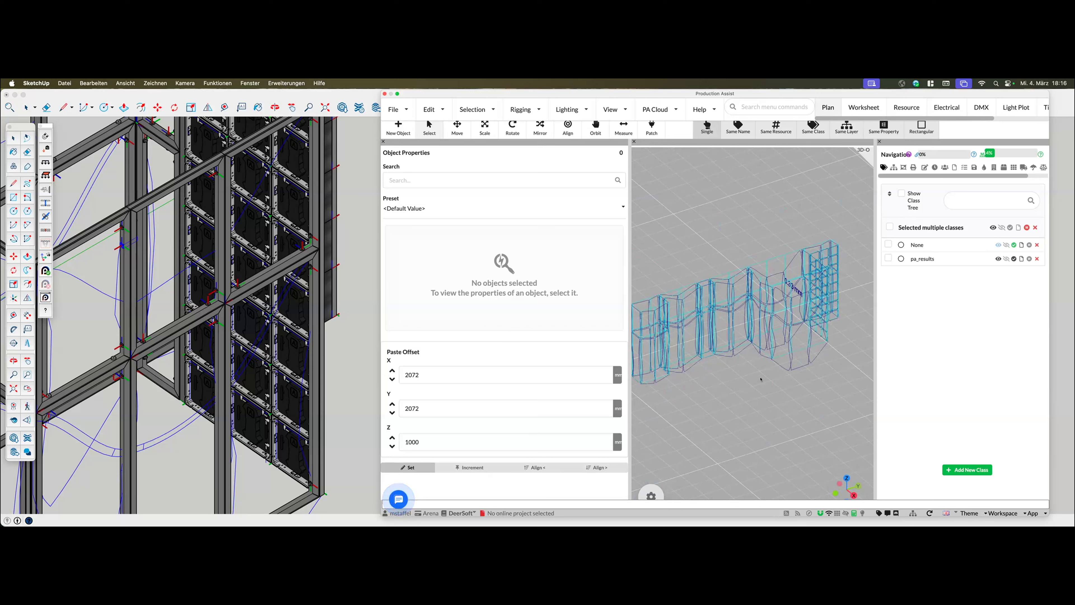
left_click_drag(750, 397, 787, 386)
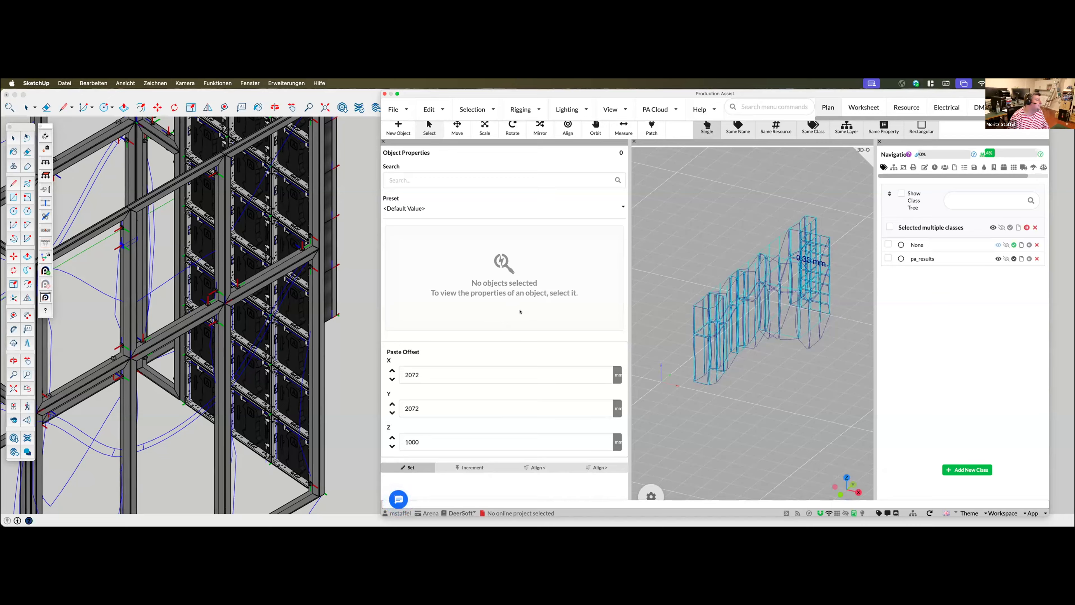
Start a new support conversation with Production Assist AI and send the message "Hi"
left_click(395, 500)
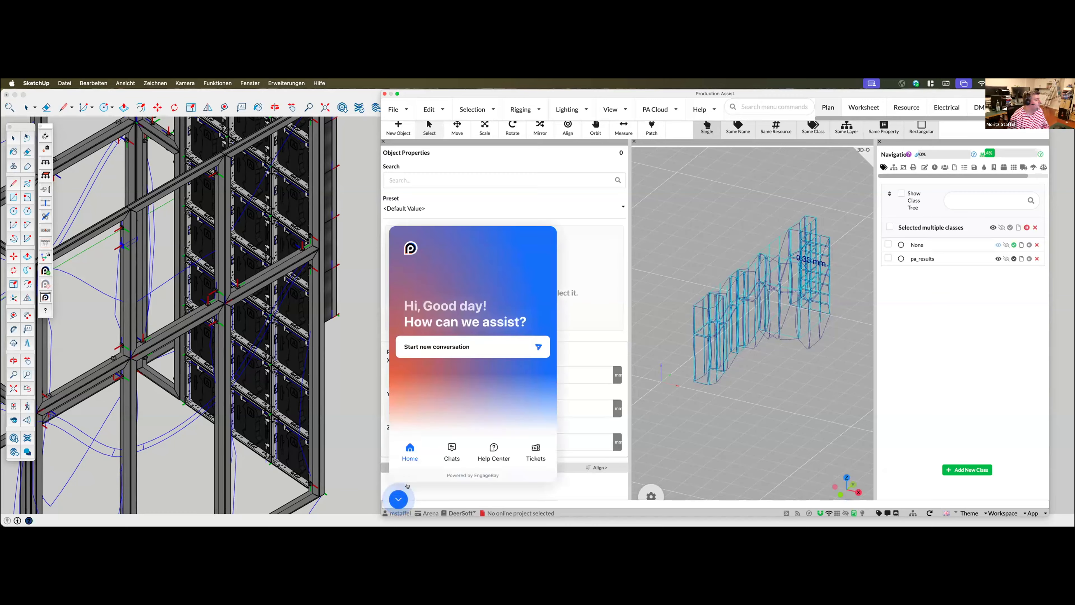
left_click(473, 350)
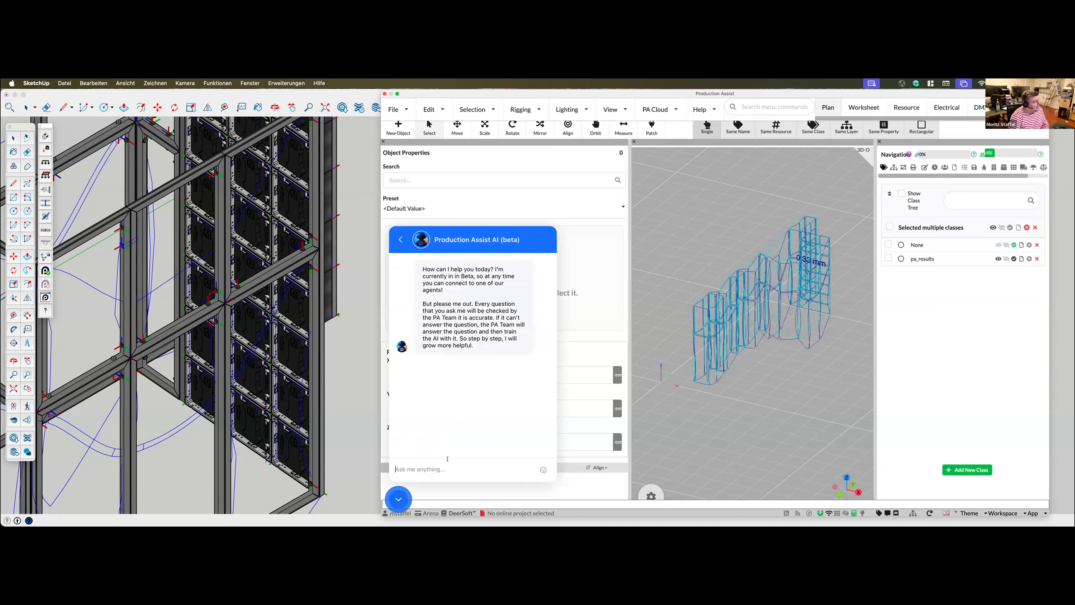
type("Hi")
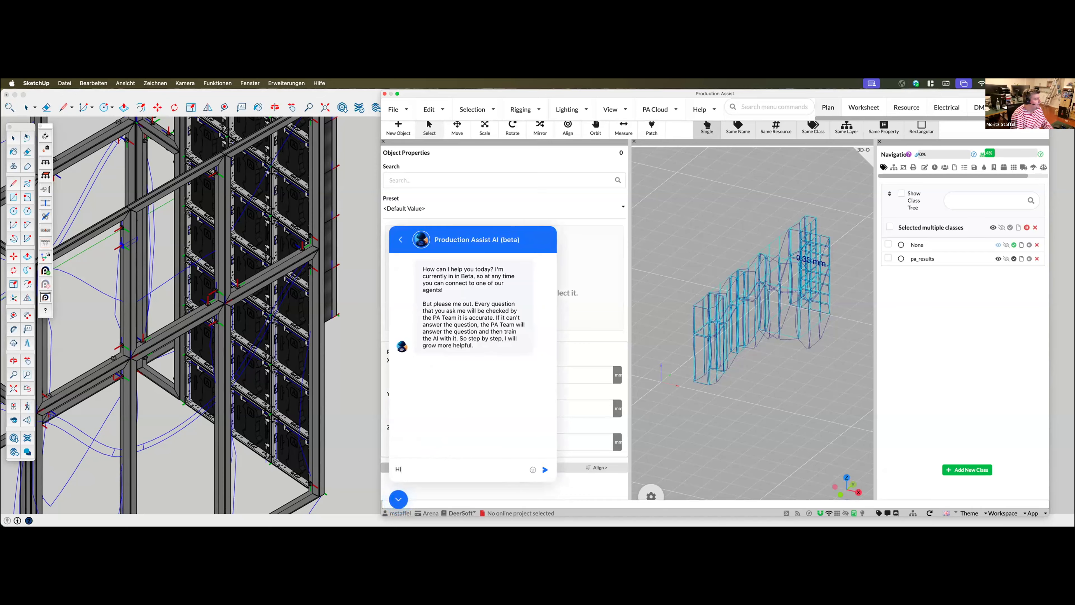
left_click(545, 469)
Enter the contact's name and e-mail address, start the conversation, and close the support chat after the reply
type("sdfsdfs")
key("Tab")
type("sdfsd@sdfsd.de")
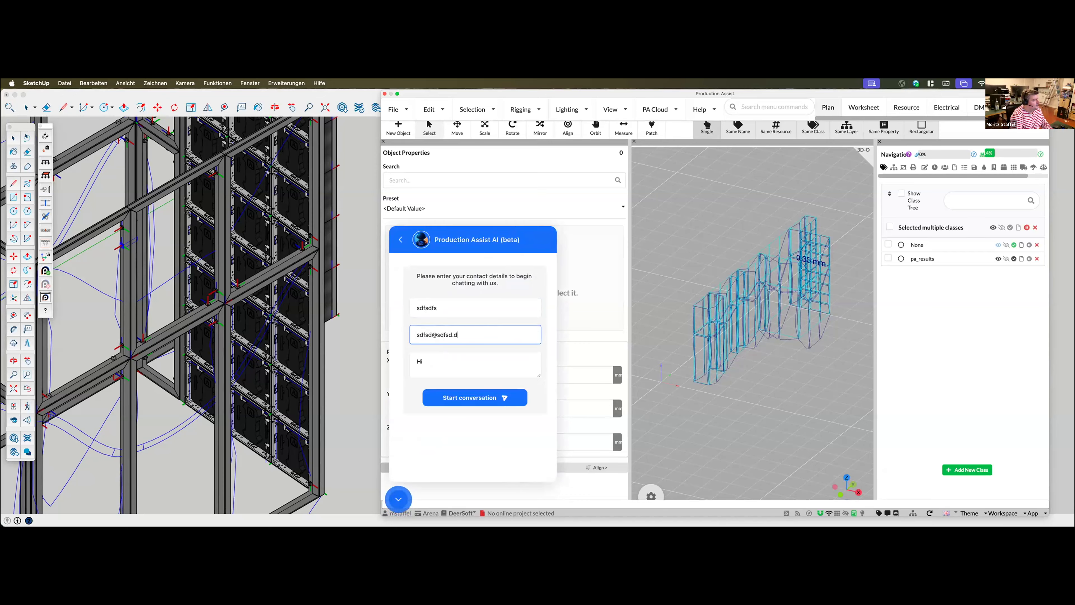
left_click(465, 397)
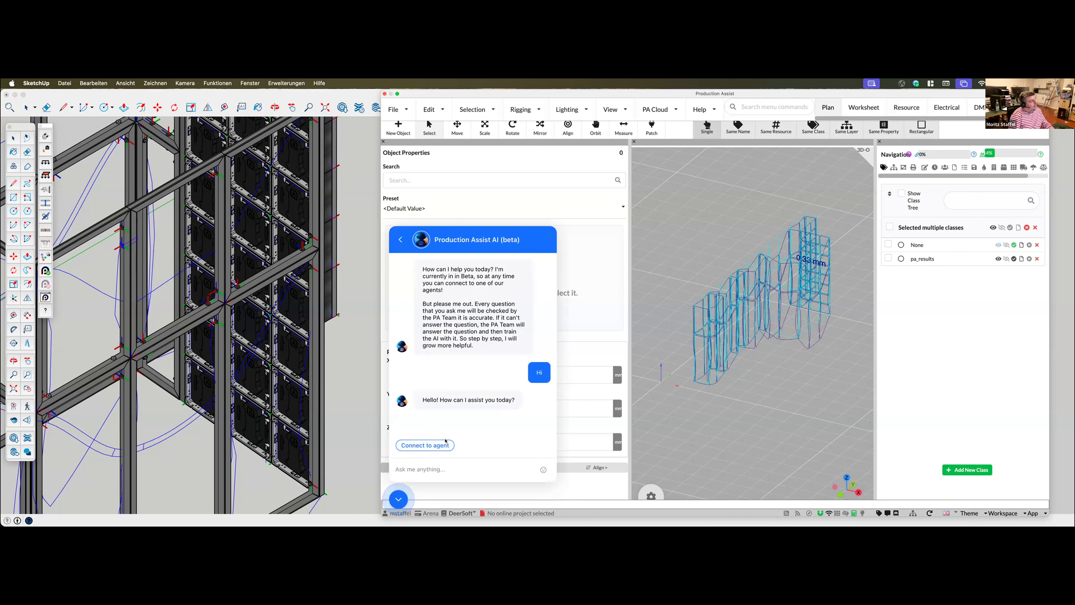
left_click(398, 498)
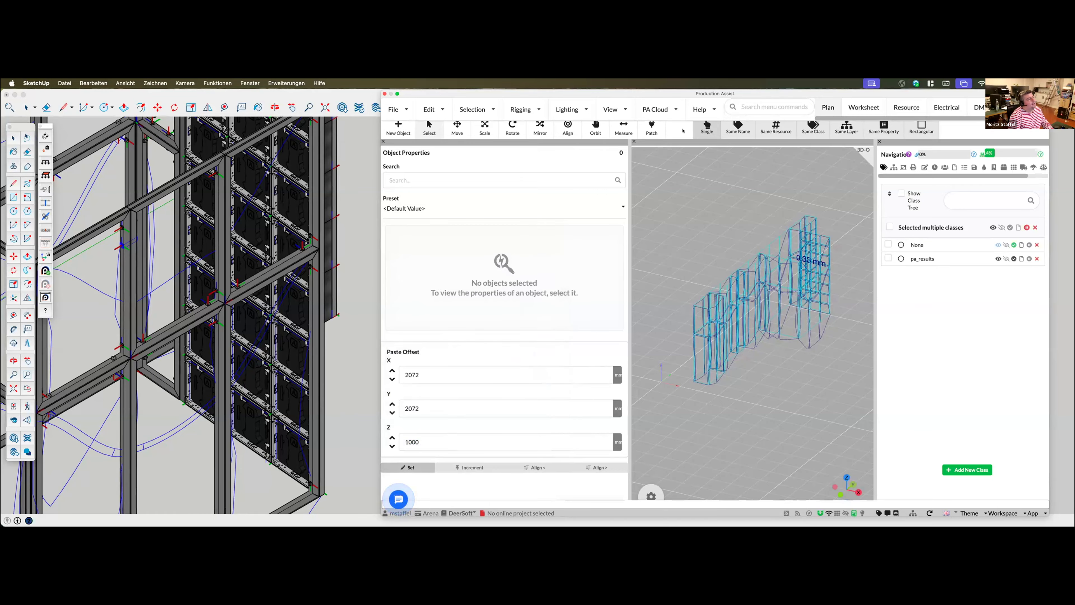
Open the Production Assist online help in Safari and look through its introduction page
left_click(703, 107)
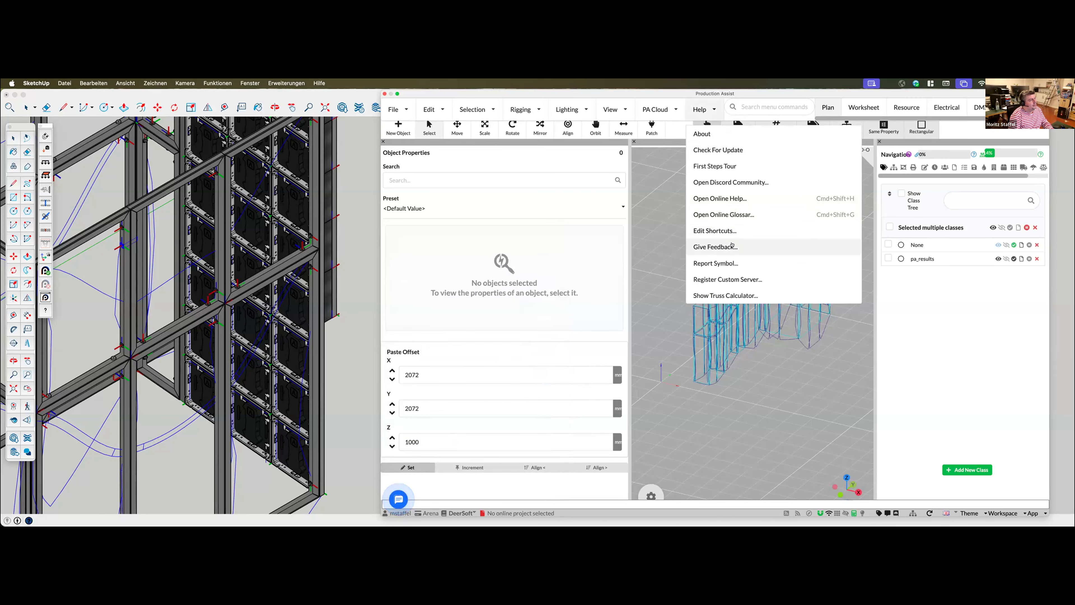
left_click(740, 199)
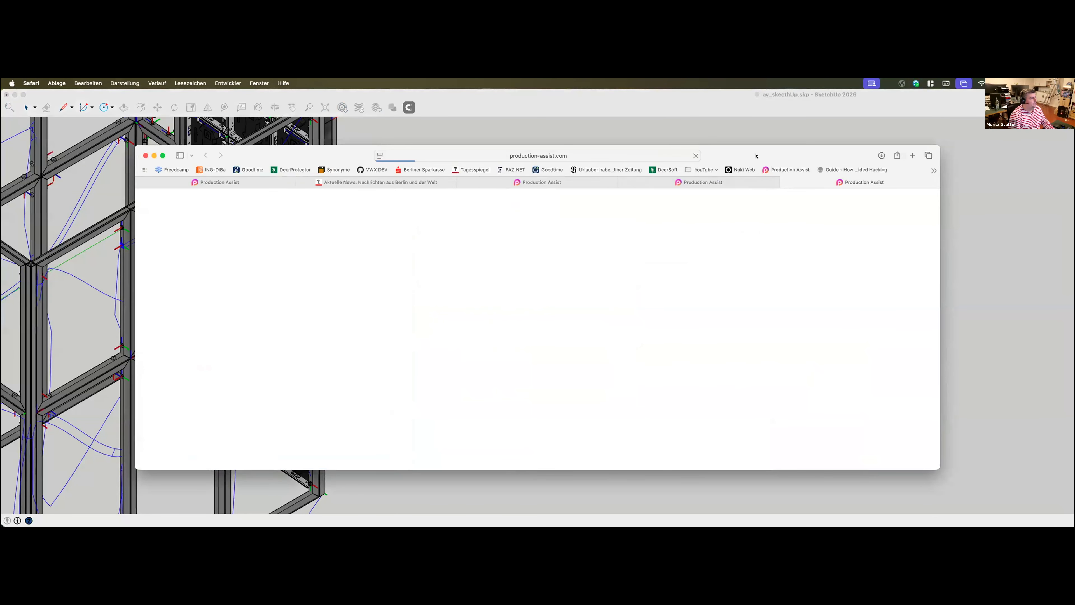
left_click_drag(962, 434, 792, 523)
scroll(514, 430, "down", 10)
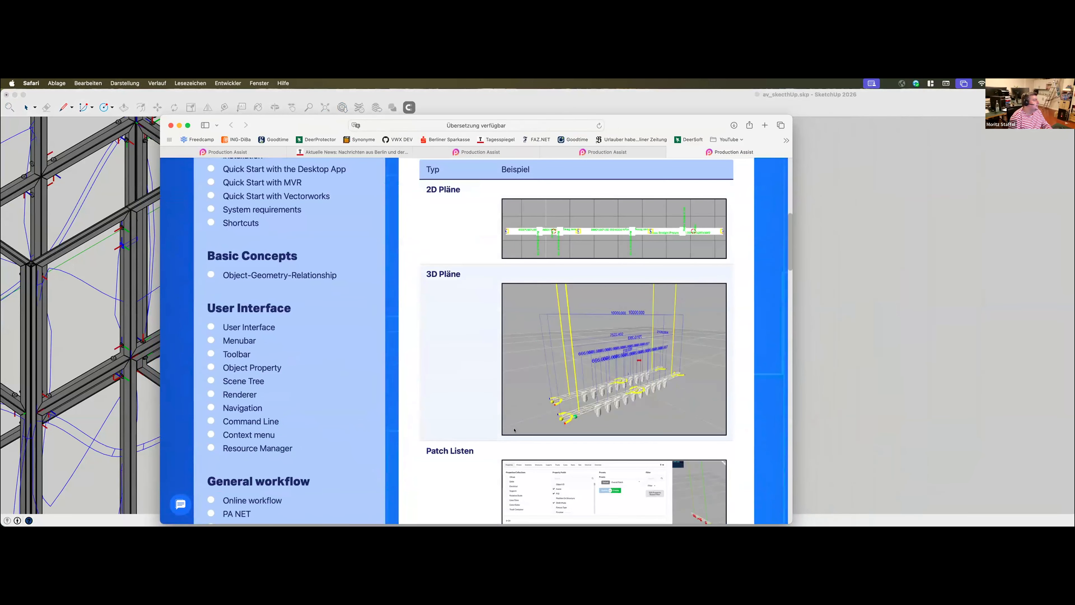
scroll(515, 429, "down", 20)
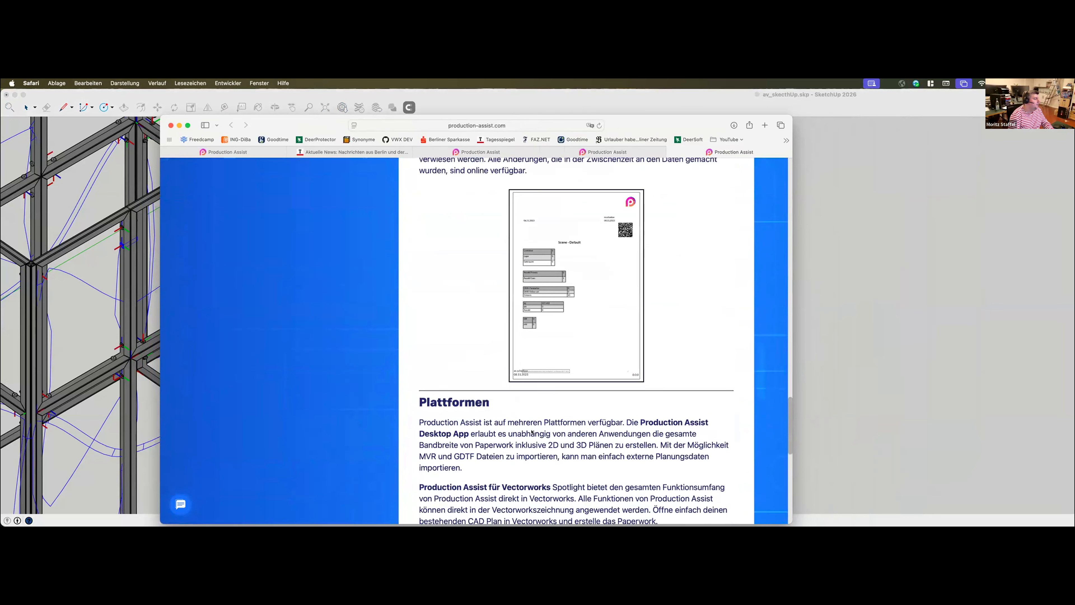
scroll(531, 431, "up", 20)
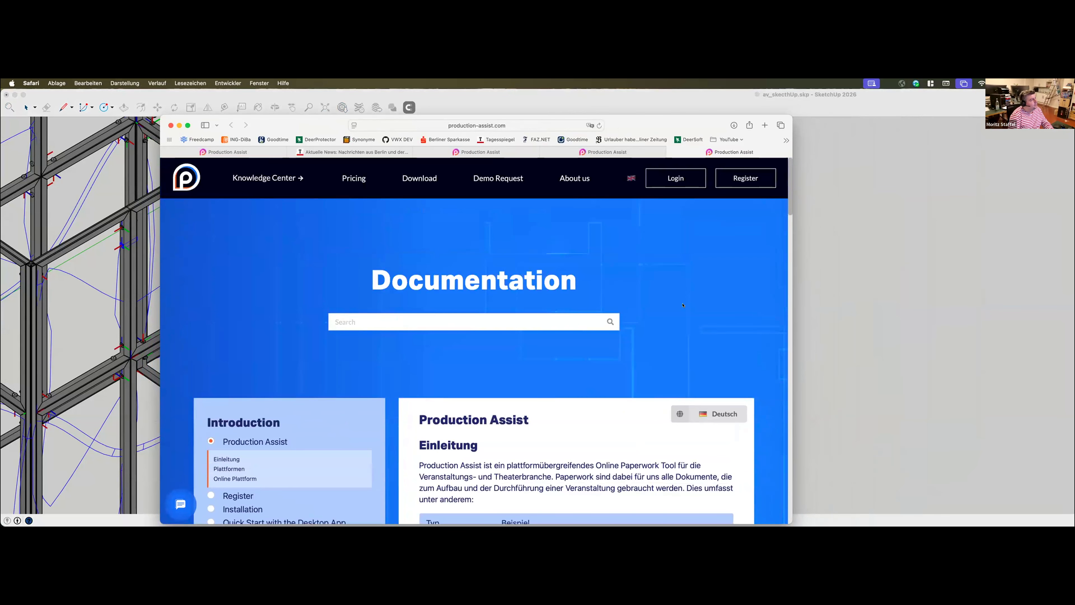
Open the demo request calendar and choose the 30-minute Production Assist Demo on 5 March 2026
key("super+m")
mouse_move(869, 219)
left_mouse_down()
mouse_move(843, 104)
mouse_move(820, 104)
left_mouse_up()
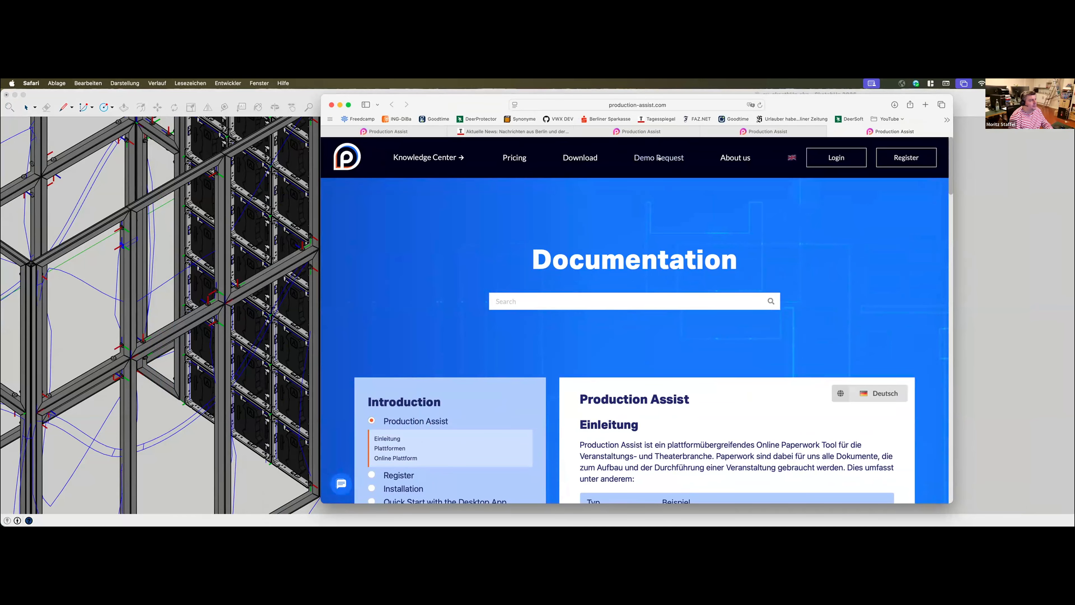
left_click_drag(802, 106, 832, 102)
left_click(707, 153)
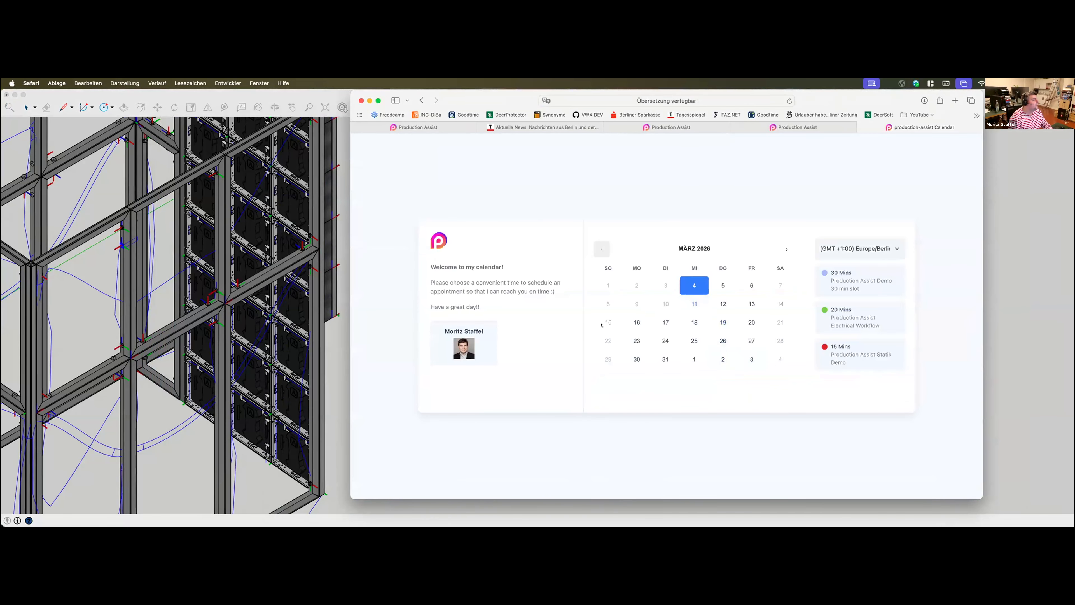
left_click(723, 285)
left_click(843, 281)
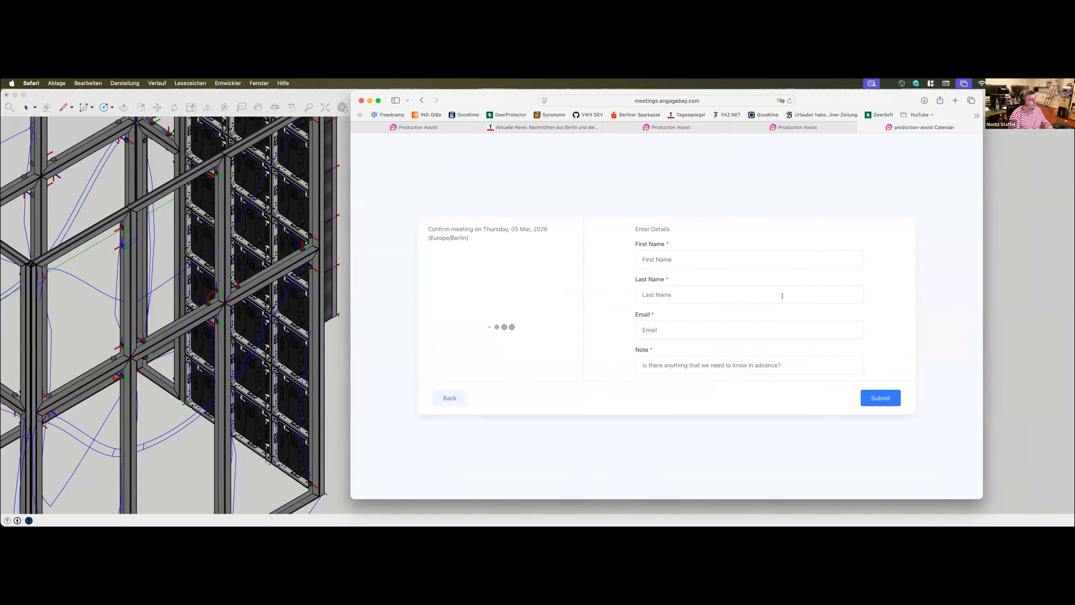